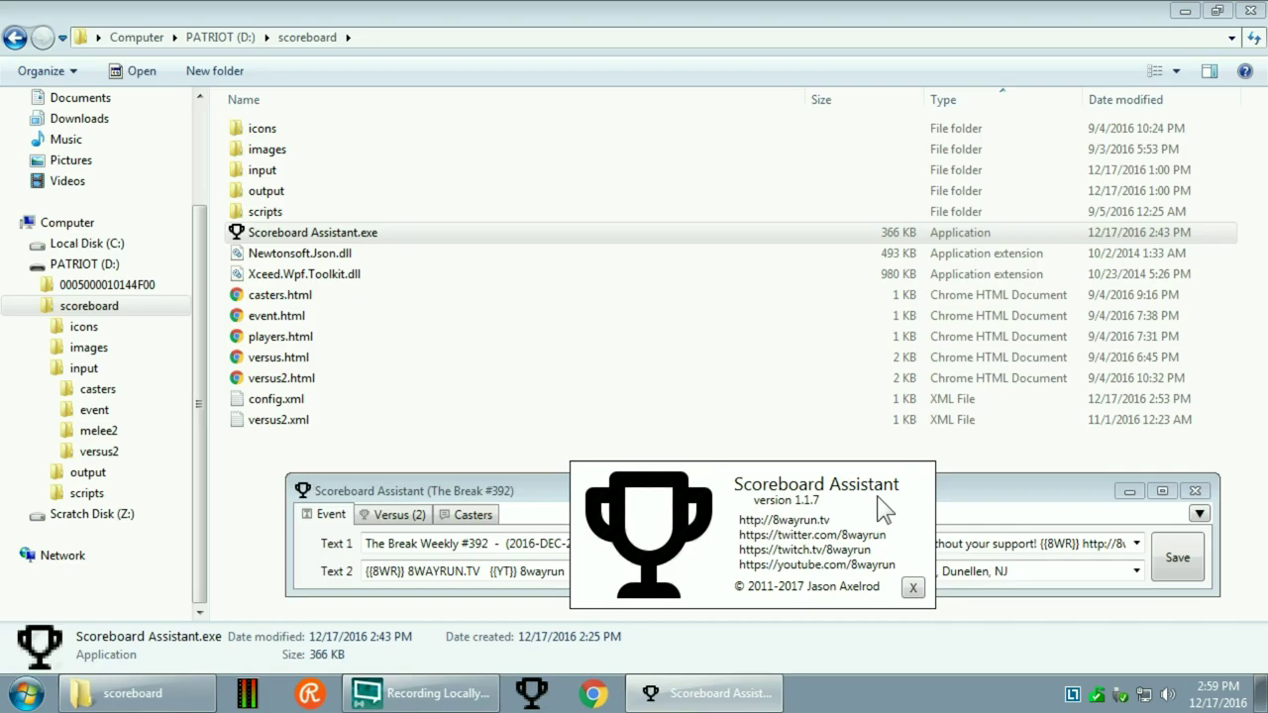
- Close the about window and browse the Versus and Casters tabs, returning to Event
click(912, 588)
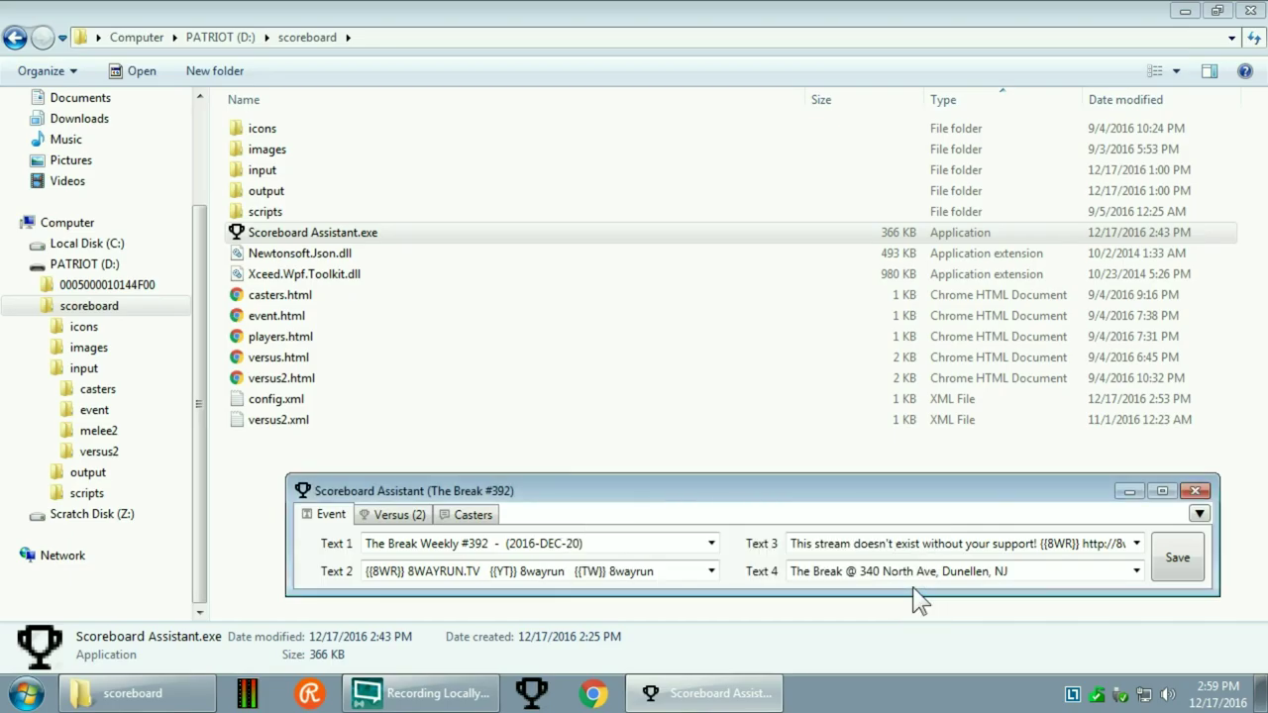
click(396, 514)
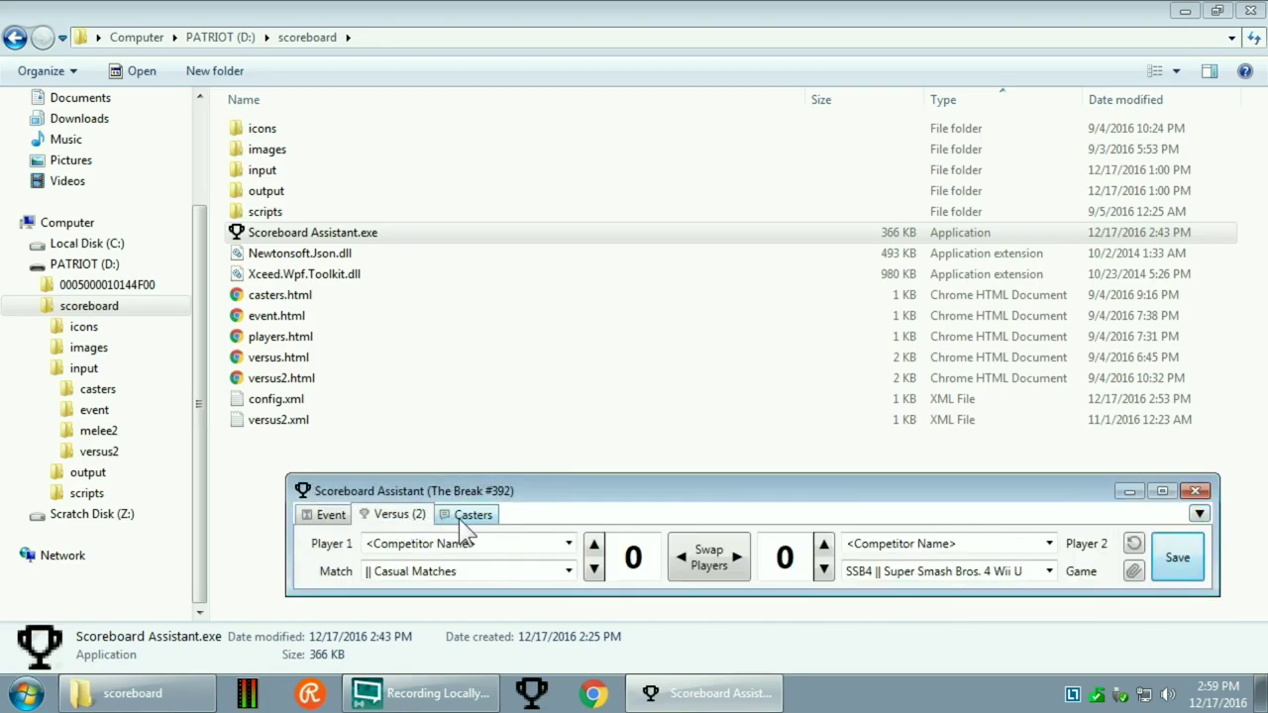
click(459, 521)
click(332, 515)
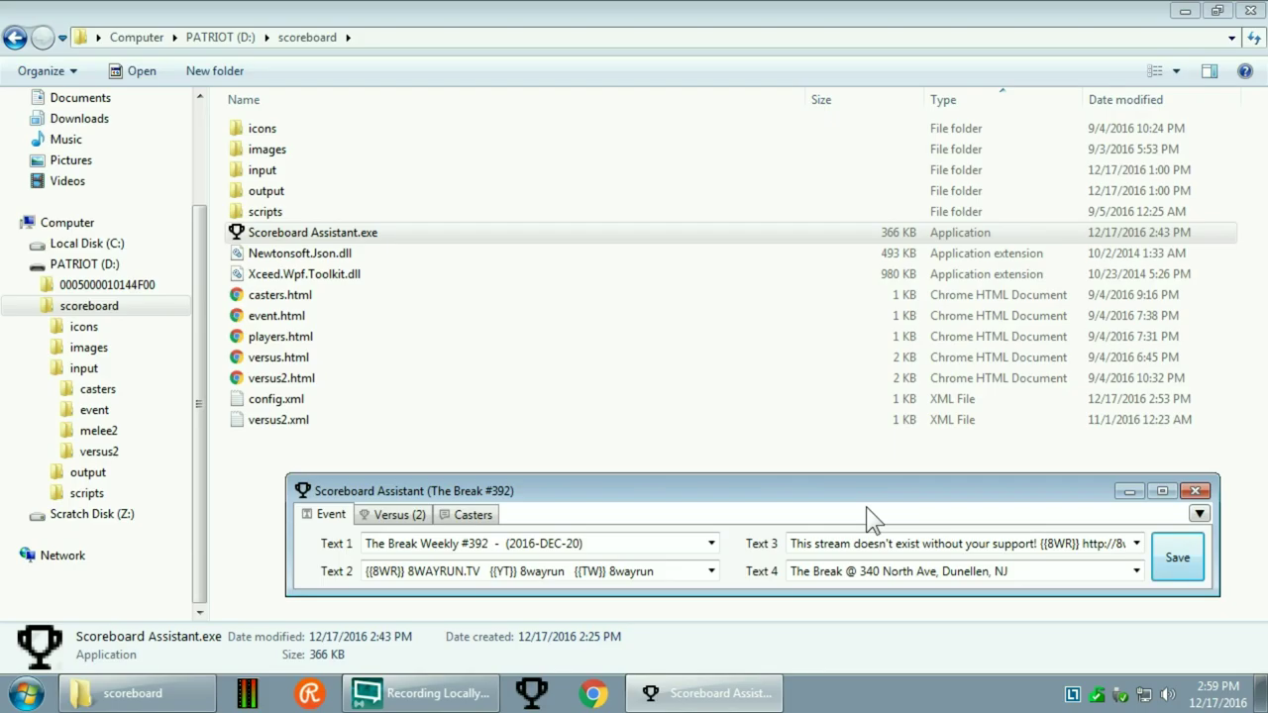
- Browse the options menu's External Services, Config Options and Add Tab Items lists
click(1198, 513)
click(1149, 509)
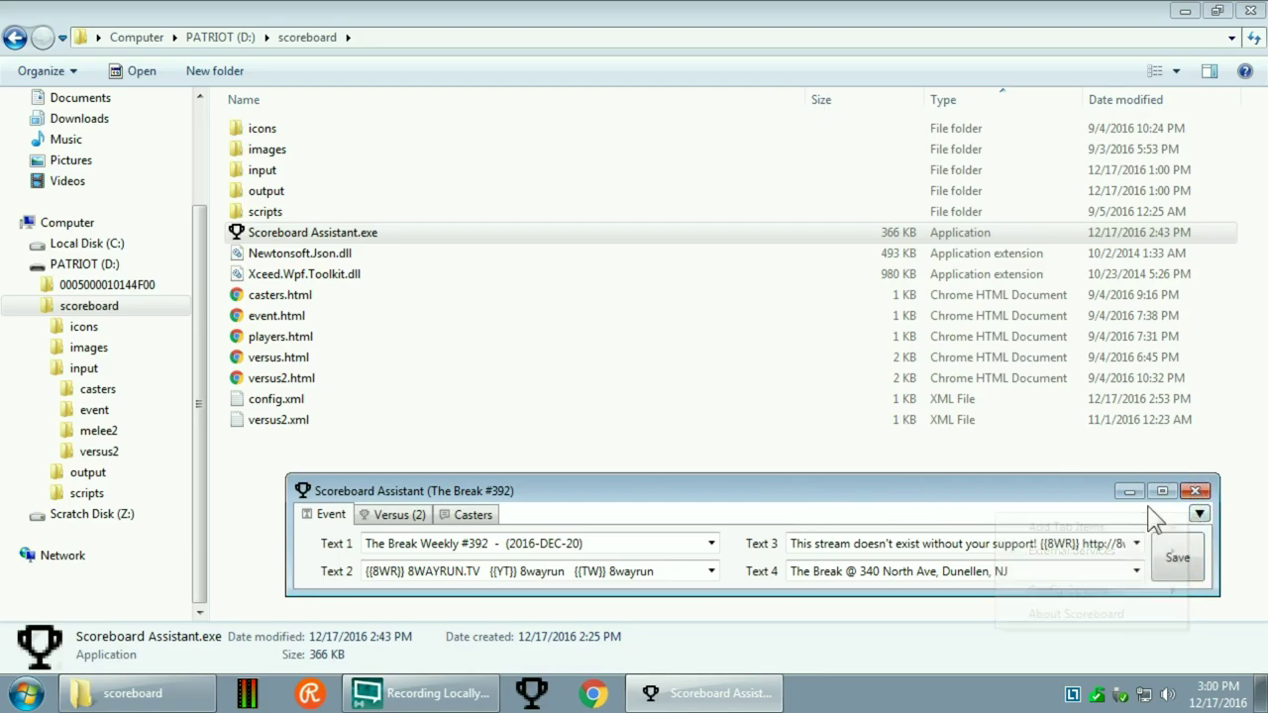
click(1198, 513)
mouse_move(1126, 532)
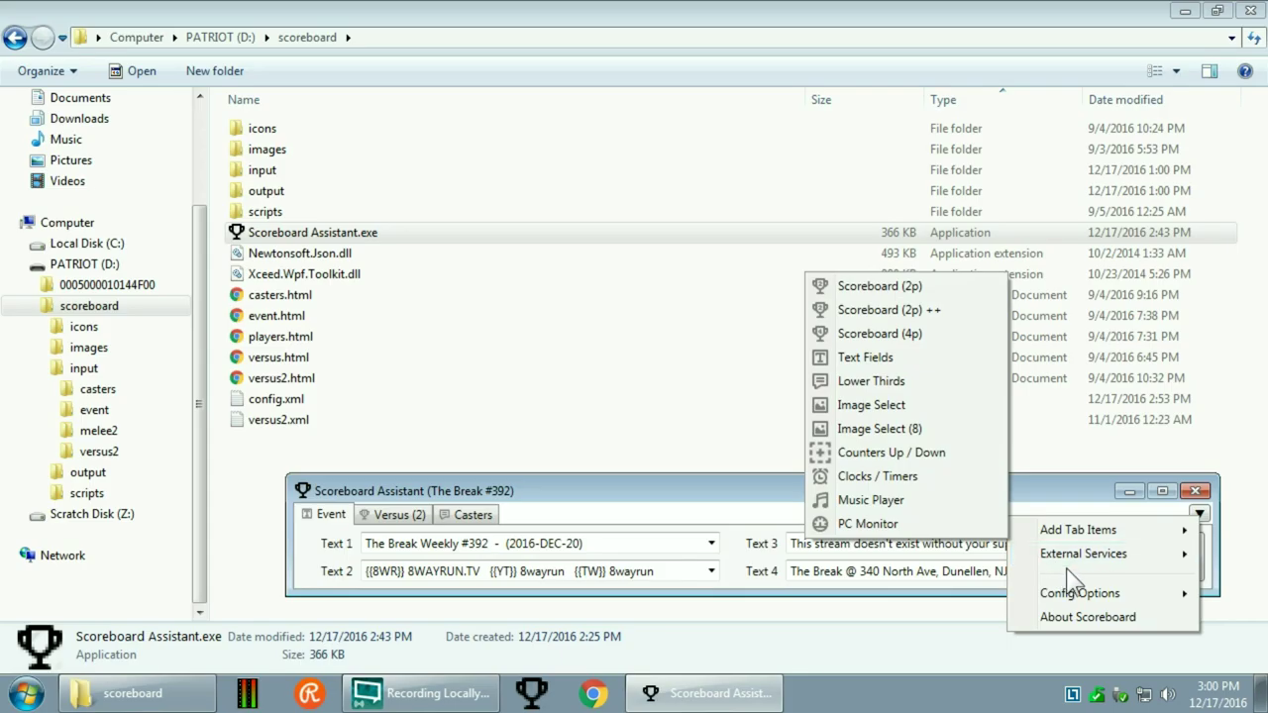
mouse_move(1085, 554)
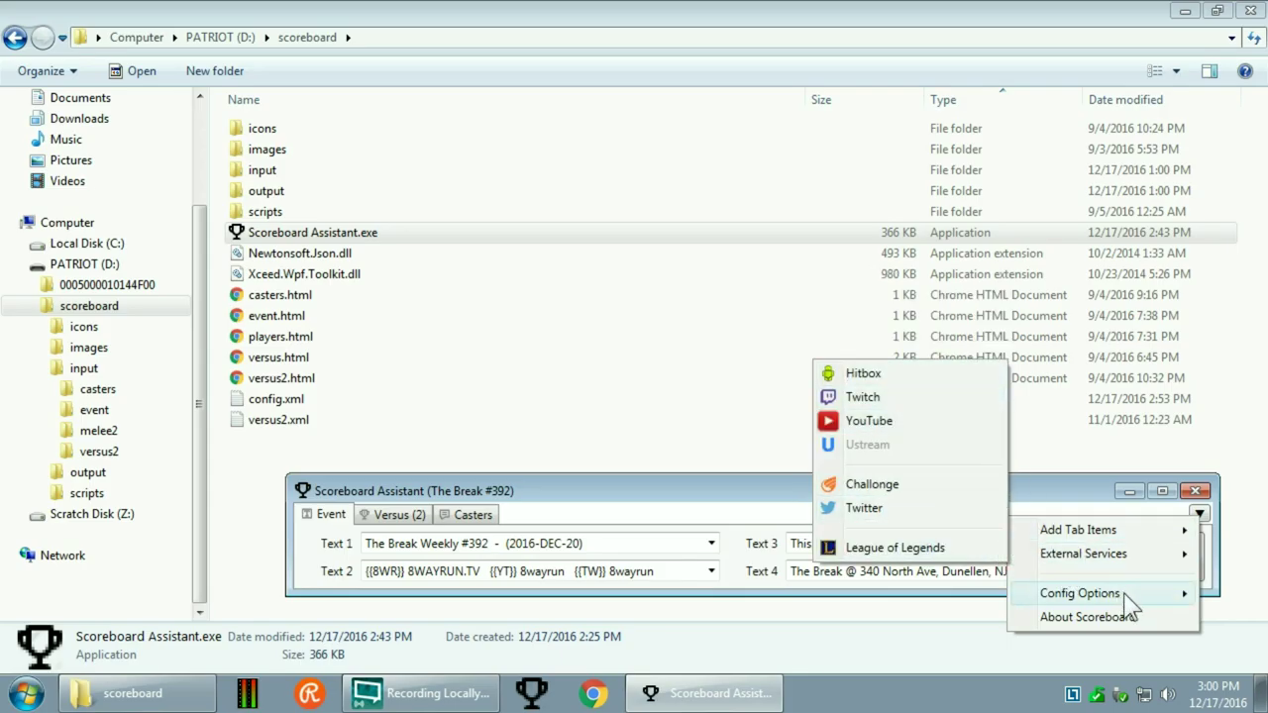
mouse_move(1128, 597)
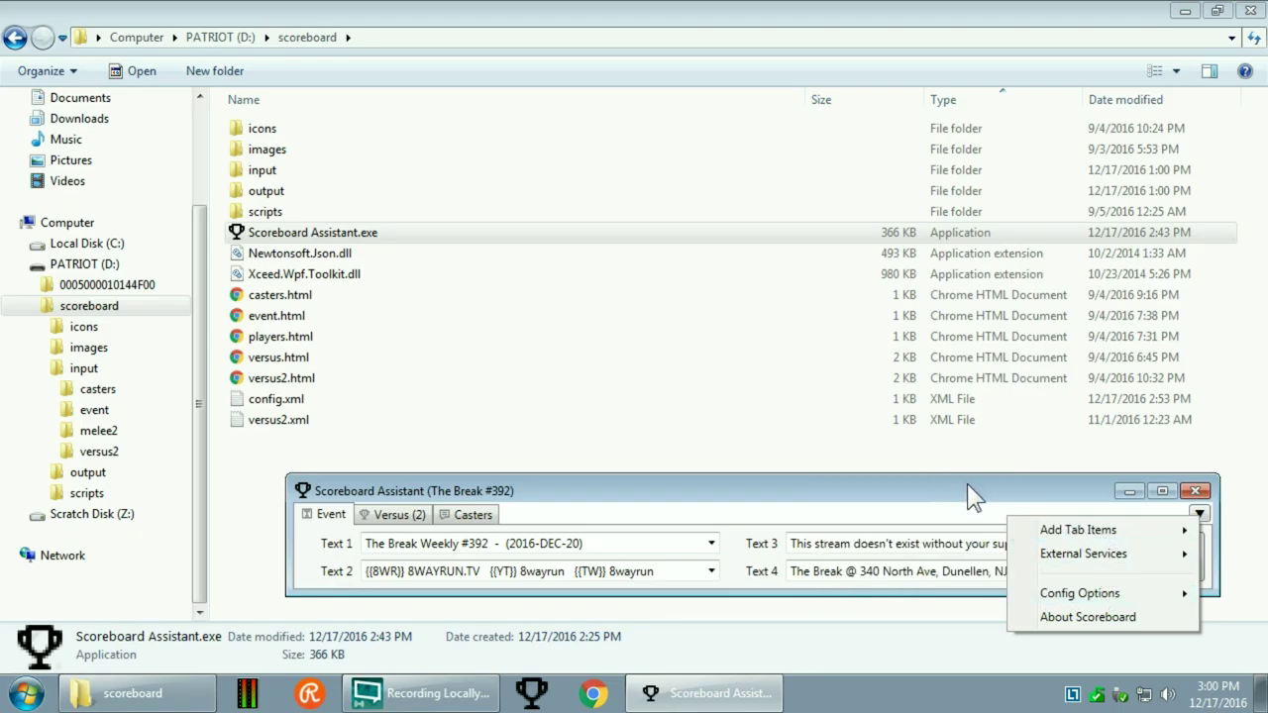
mouse_move(1036, 531)
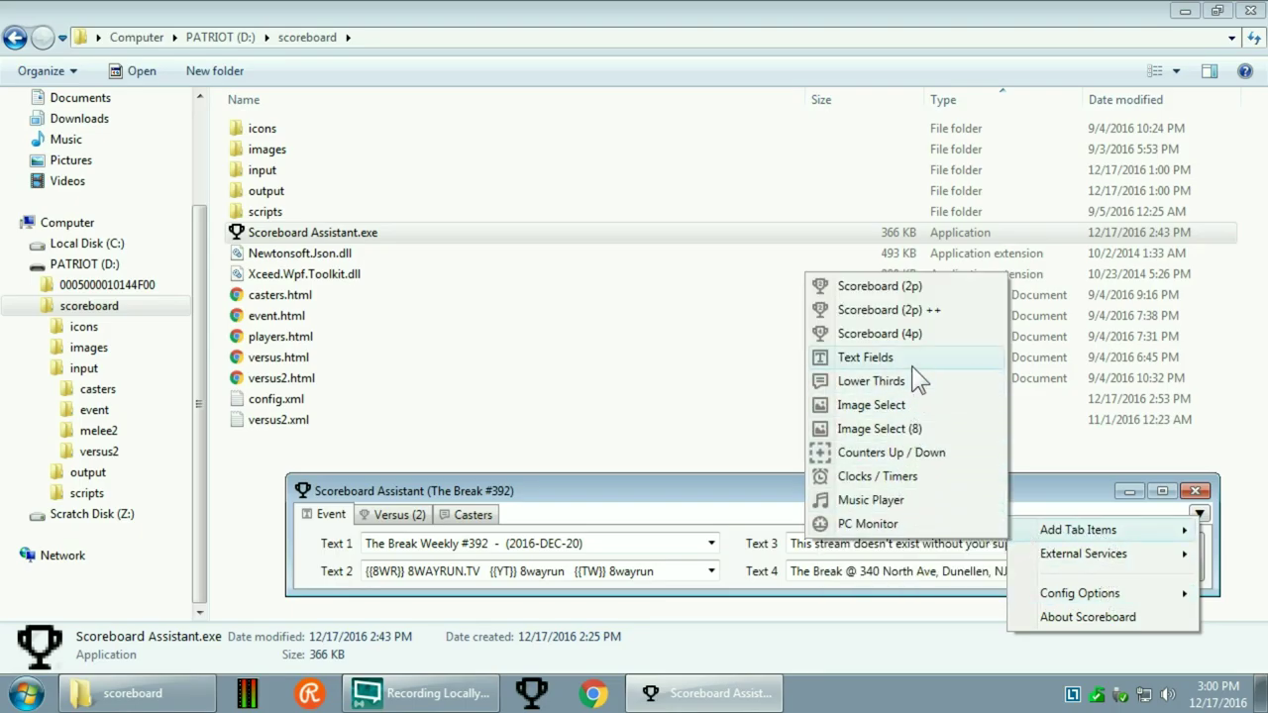
- Dismiss the add-tab menu and open event.xml from the scoreboard output folder
click(607, 516)
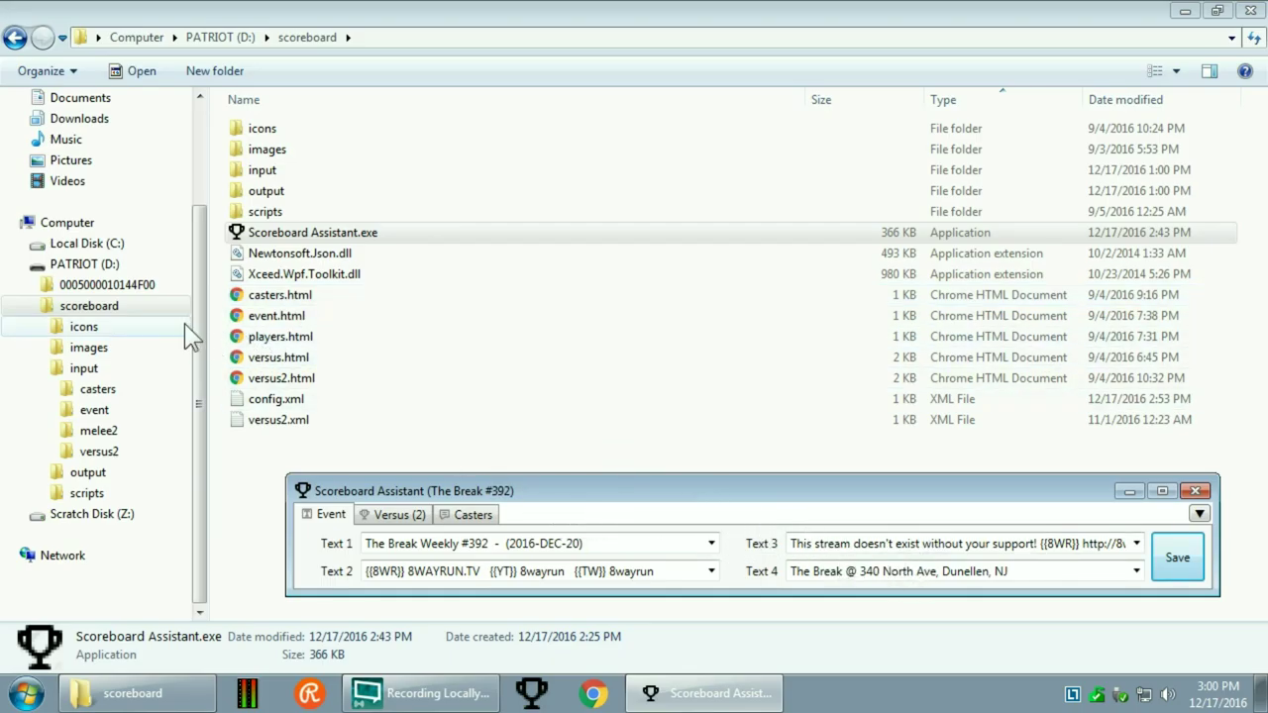
click(87, 473)
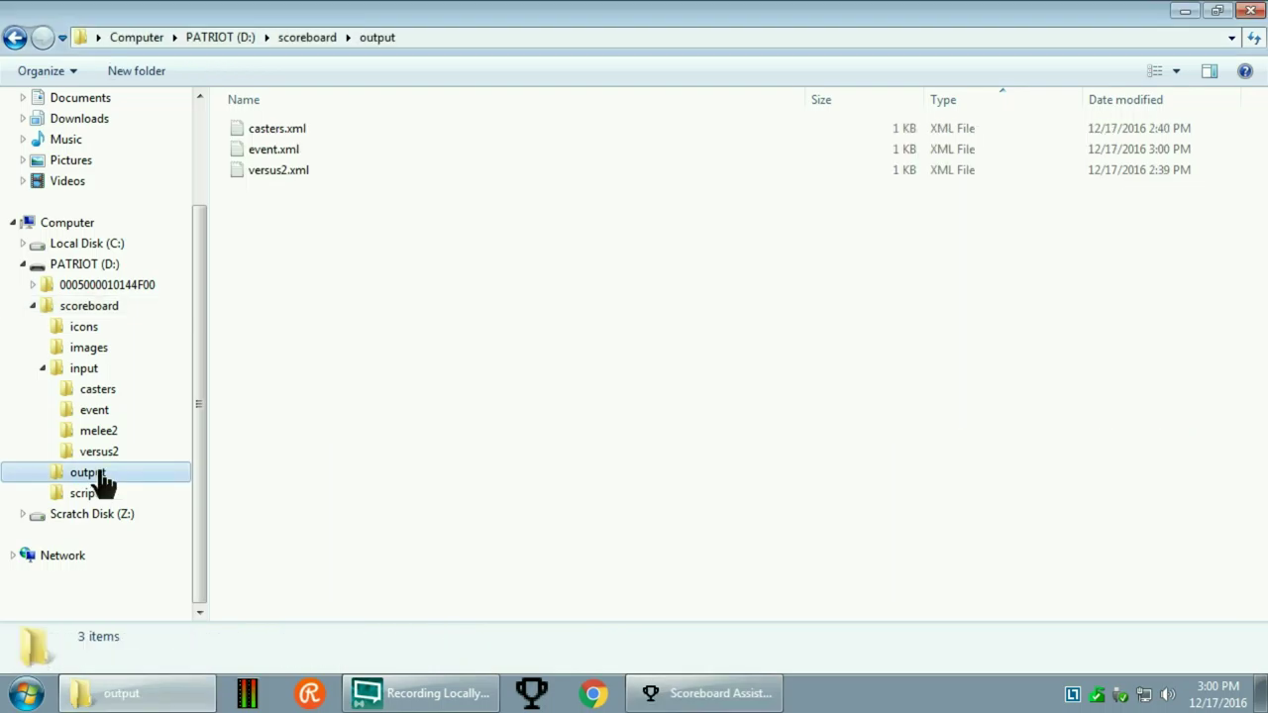
click(657, 692)
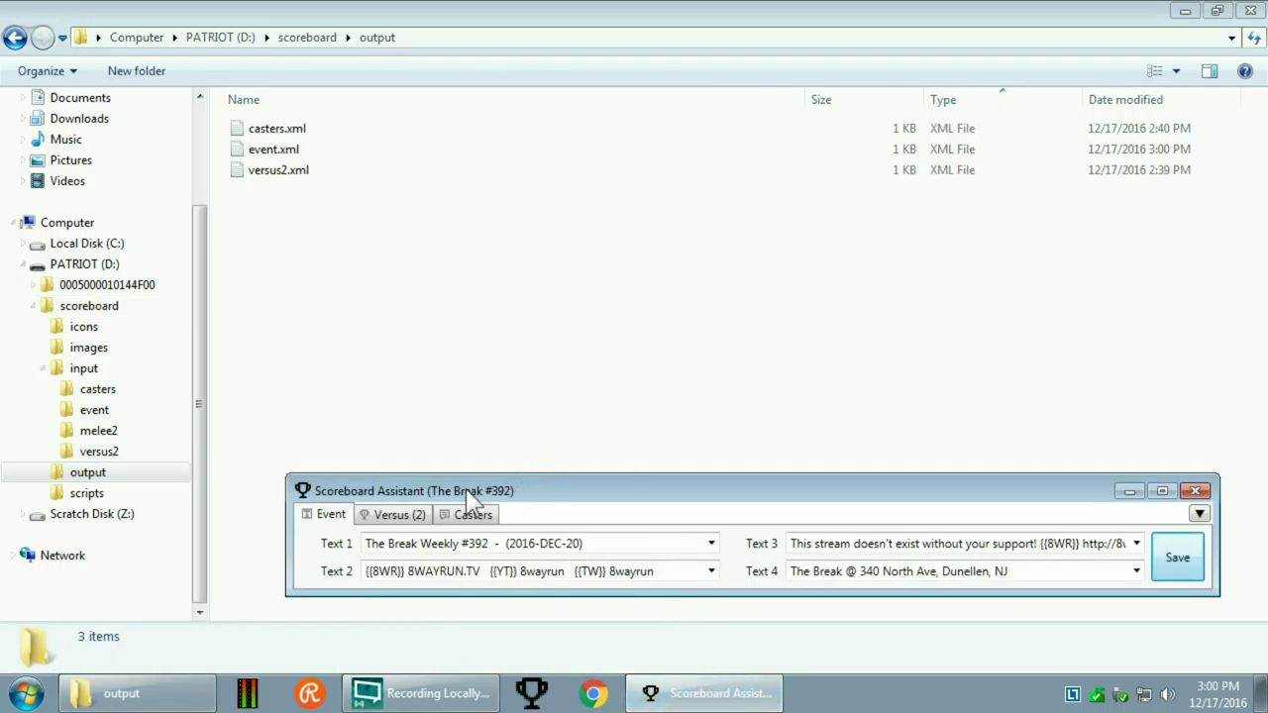
double_click(293, 151)
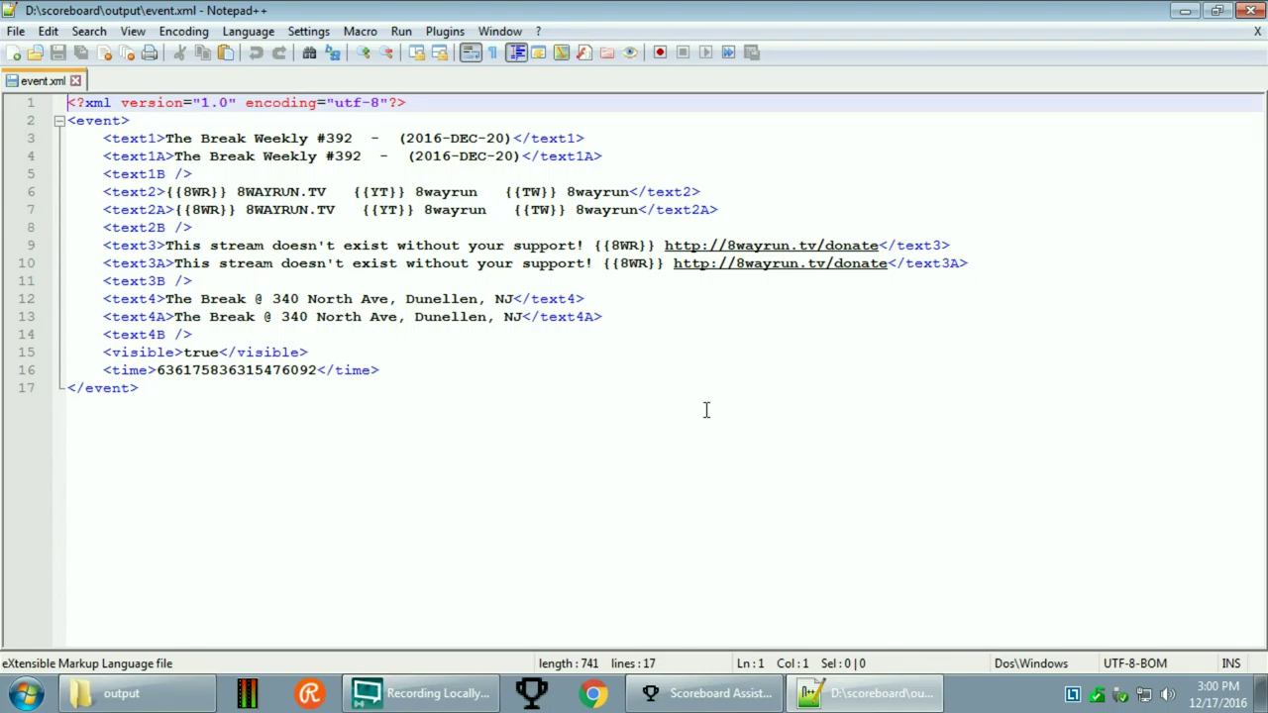
- Bring Scoreboard Assistant in front of event.xml to compare its Event text values
click(728, 691)
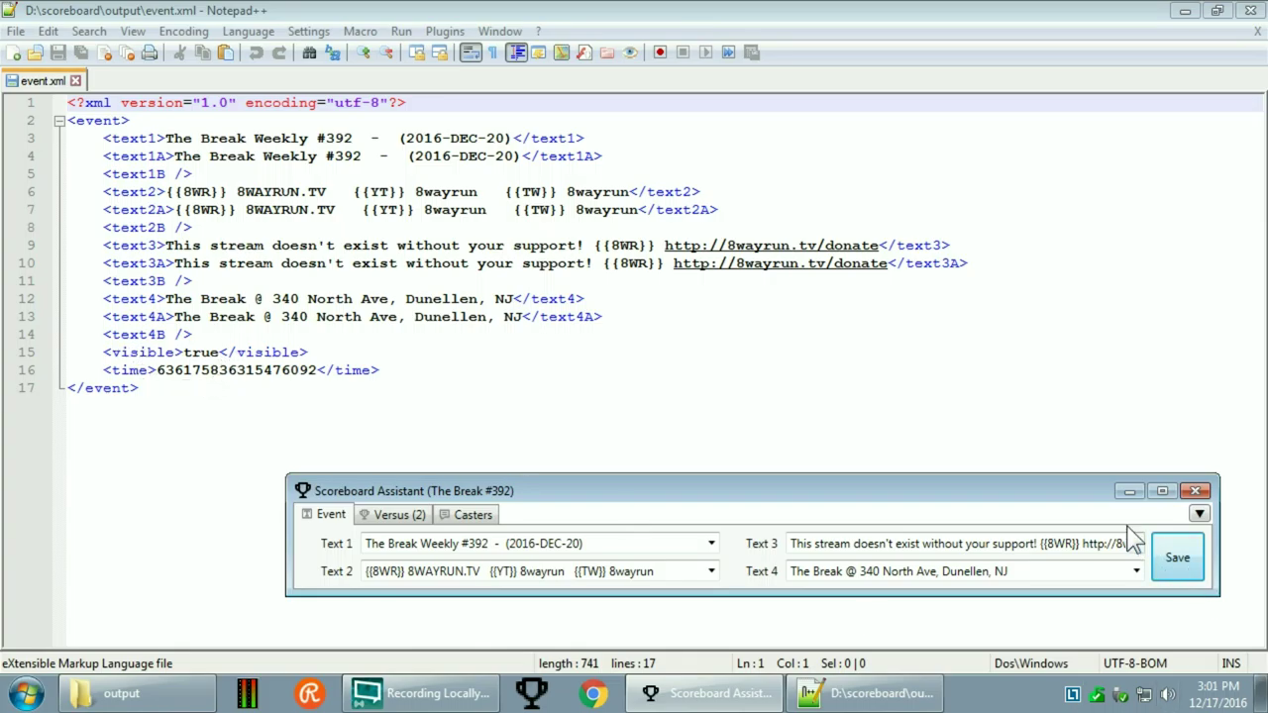
right_click(1175, 563)
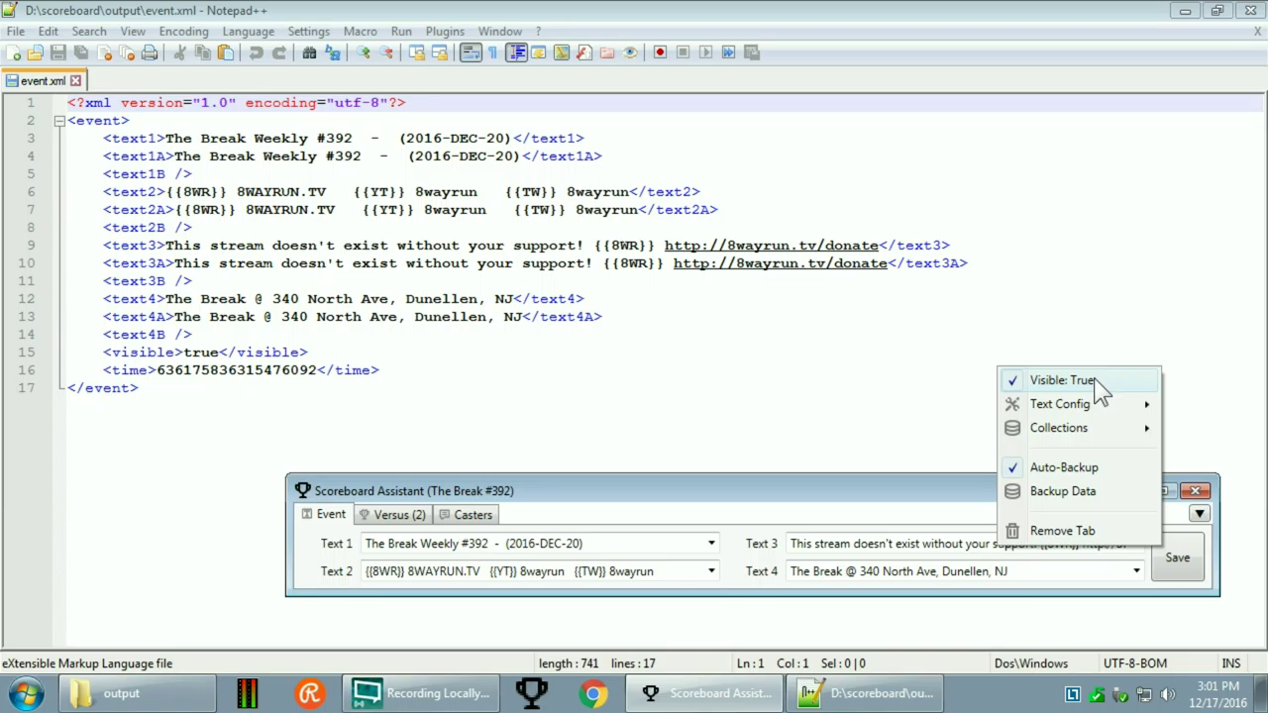
click(1098, 379)
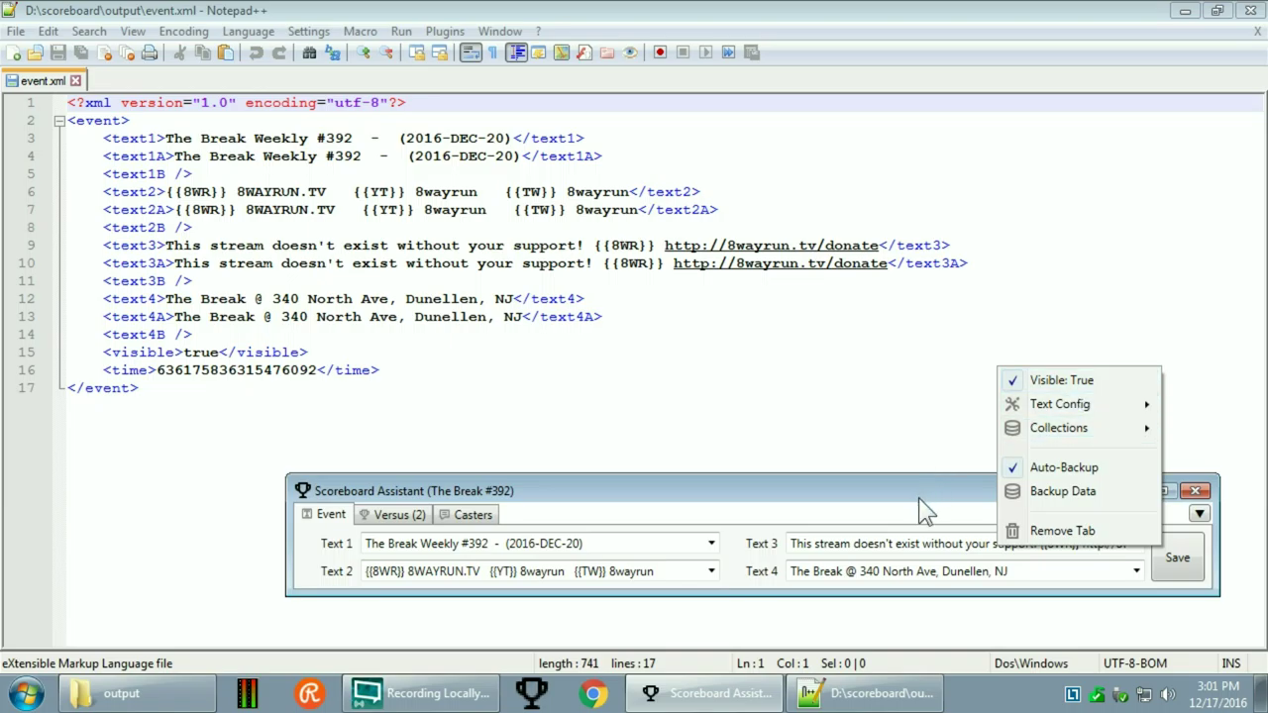
right_click(1177, 561)
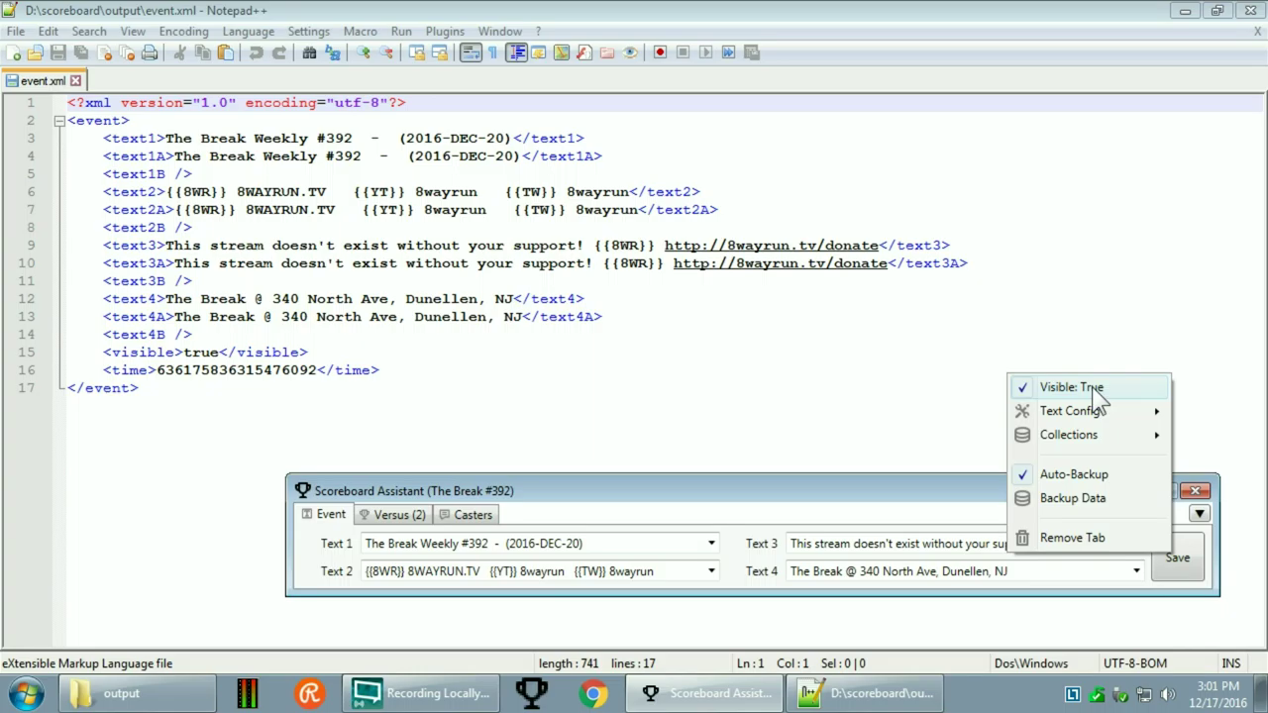
click(963, 481)
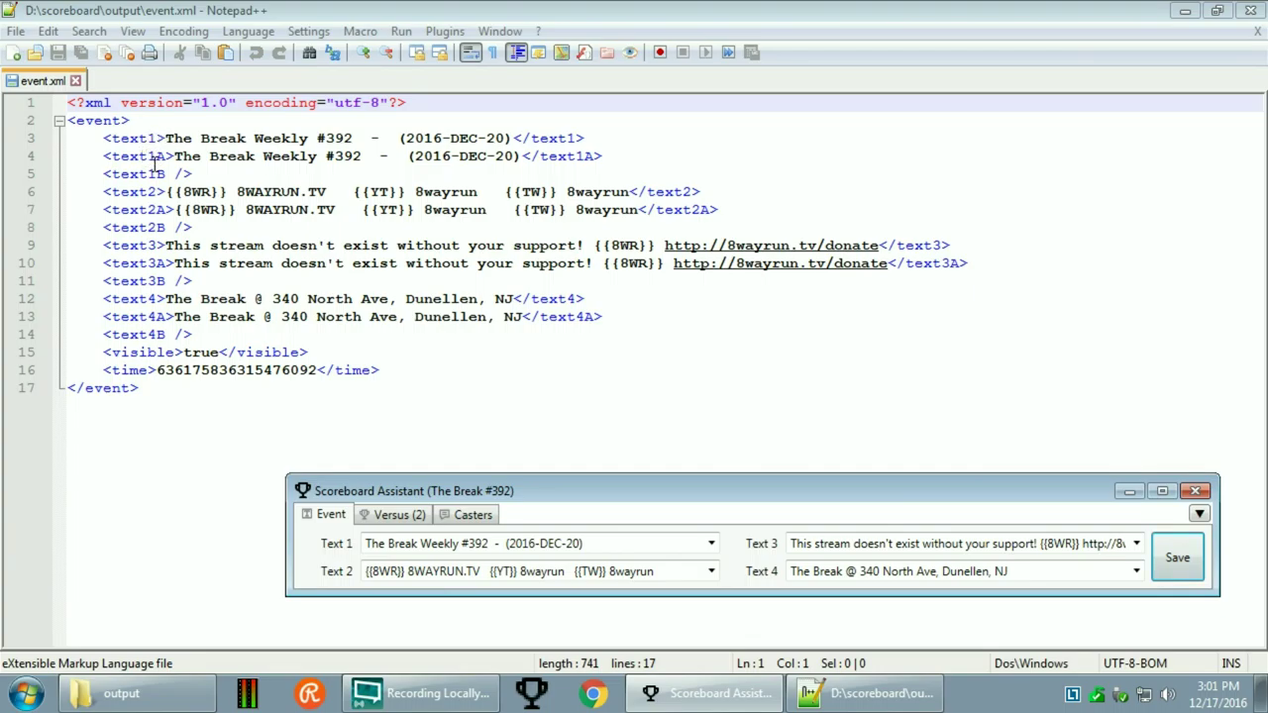
- Append ' || THIS IS A TEST' to Text 1 and save it to event.xml
click(668, 541)
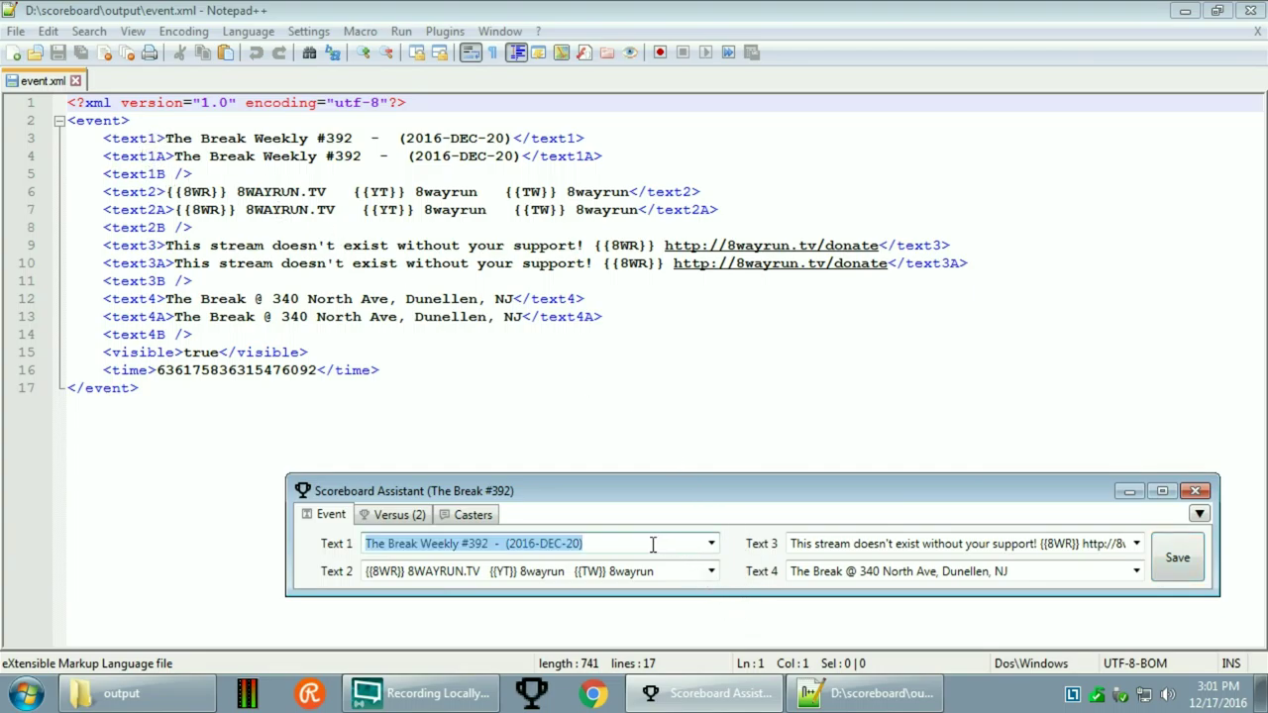
click(654, 541)
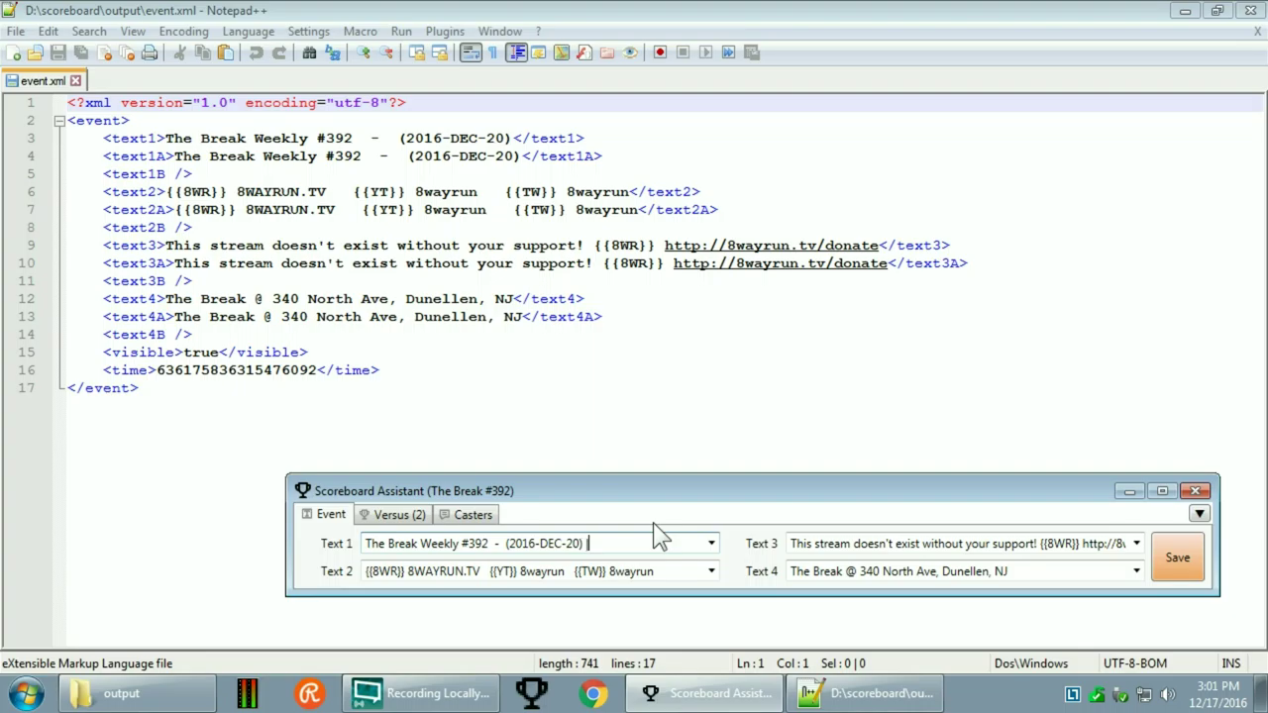
text(|| THIS IS A TEST)
click(1171, 556)
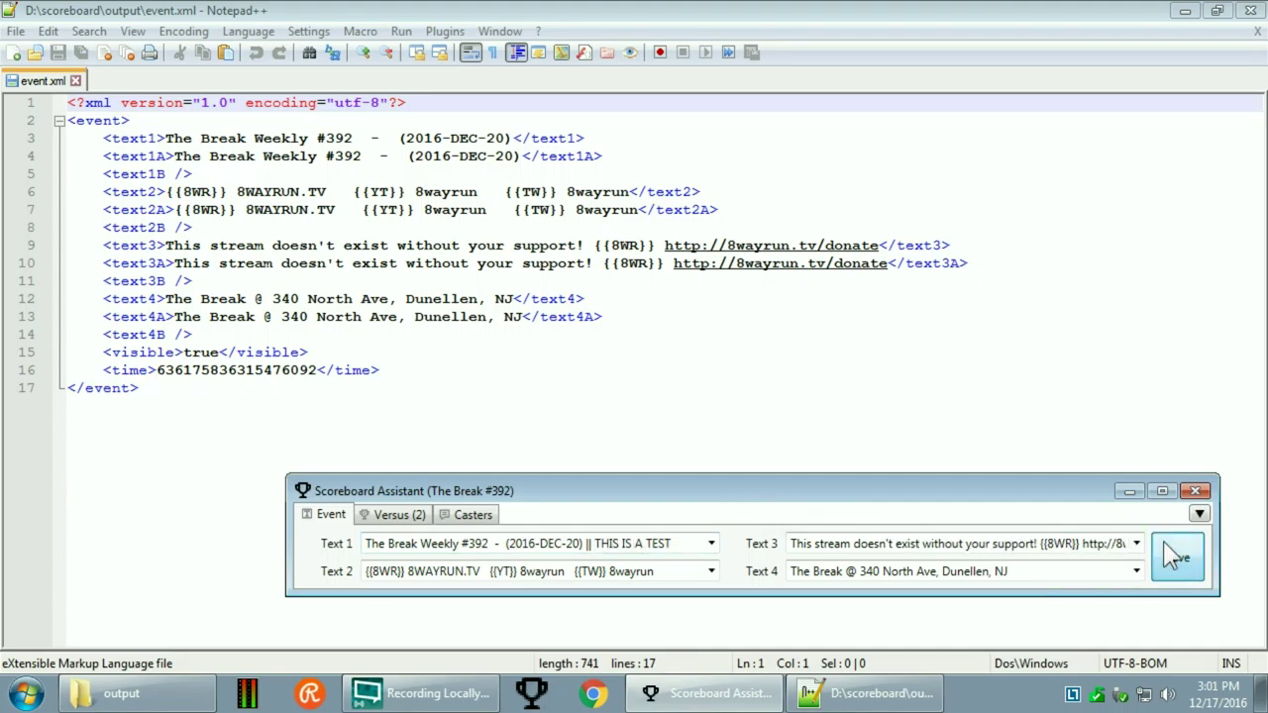
click(806, 322)
- Reload event.xml and compare its text1, text1A and text1B entries, then return to Scoreboard Assistant
click(681, 434)
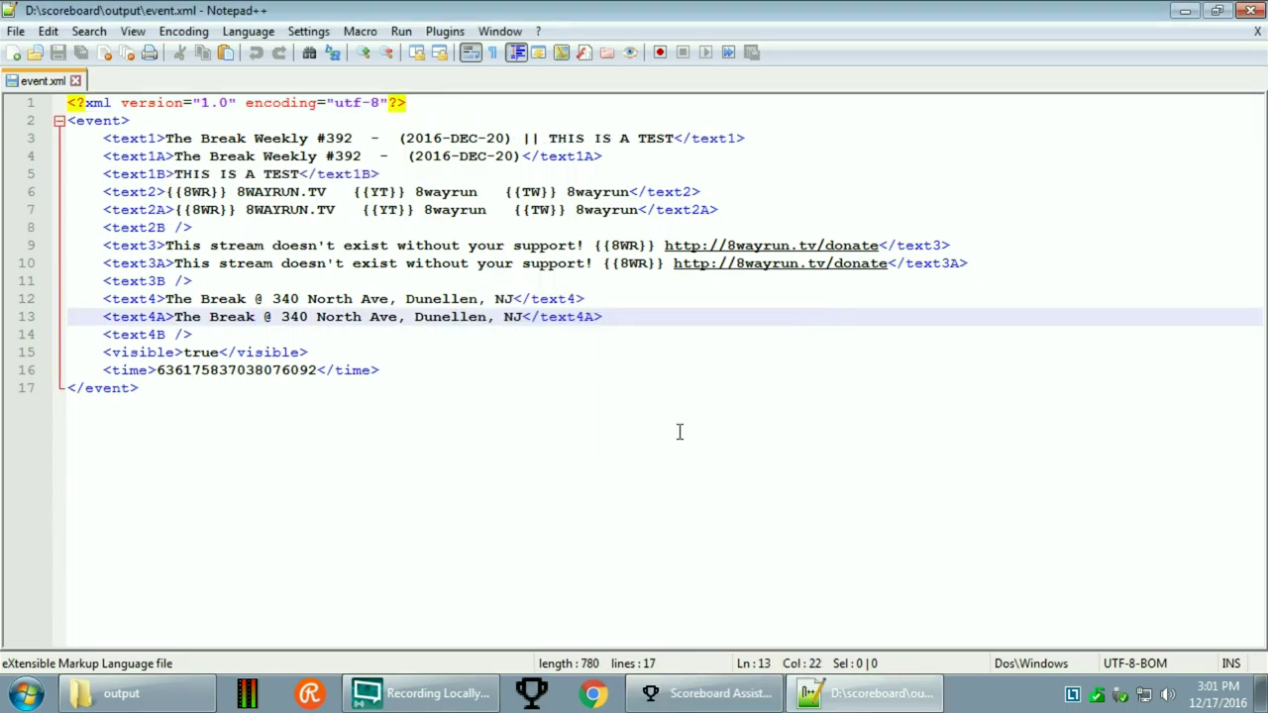
click(137, 139)
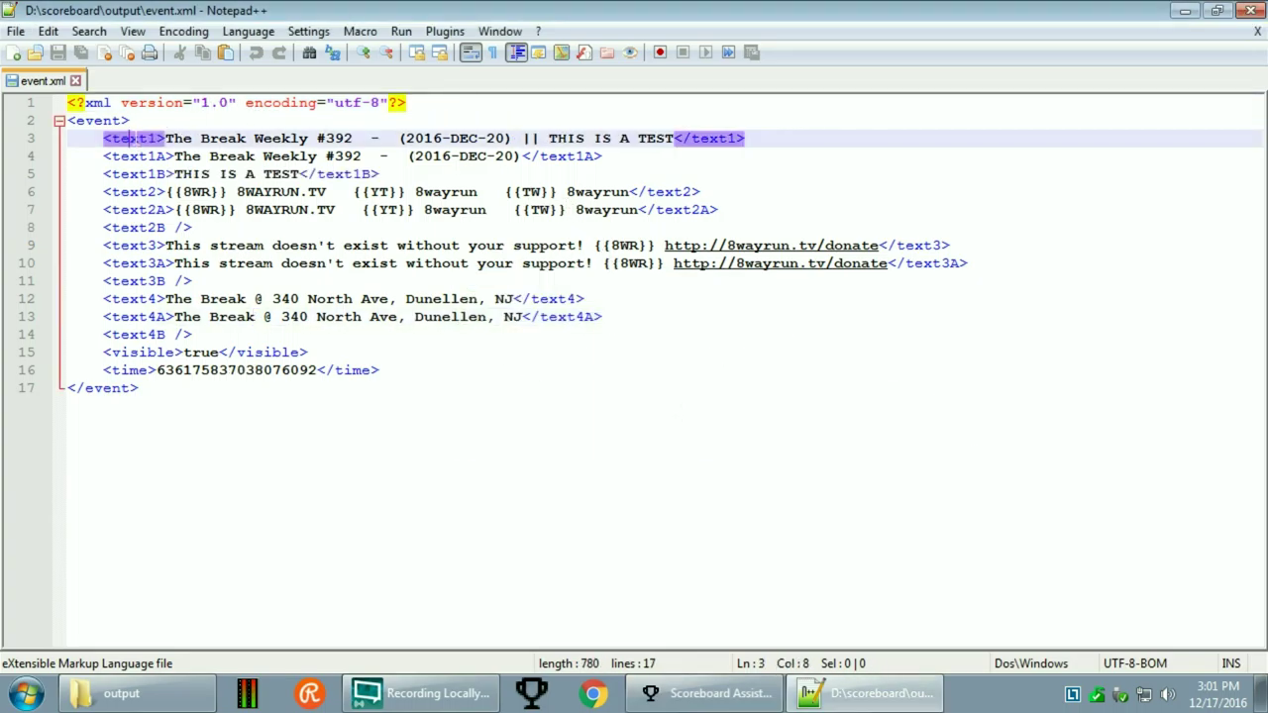
double_click(138, 139)
double_click(139, 157)
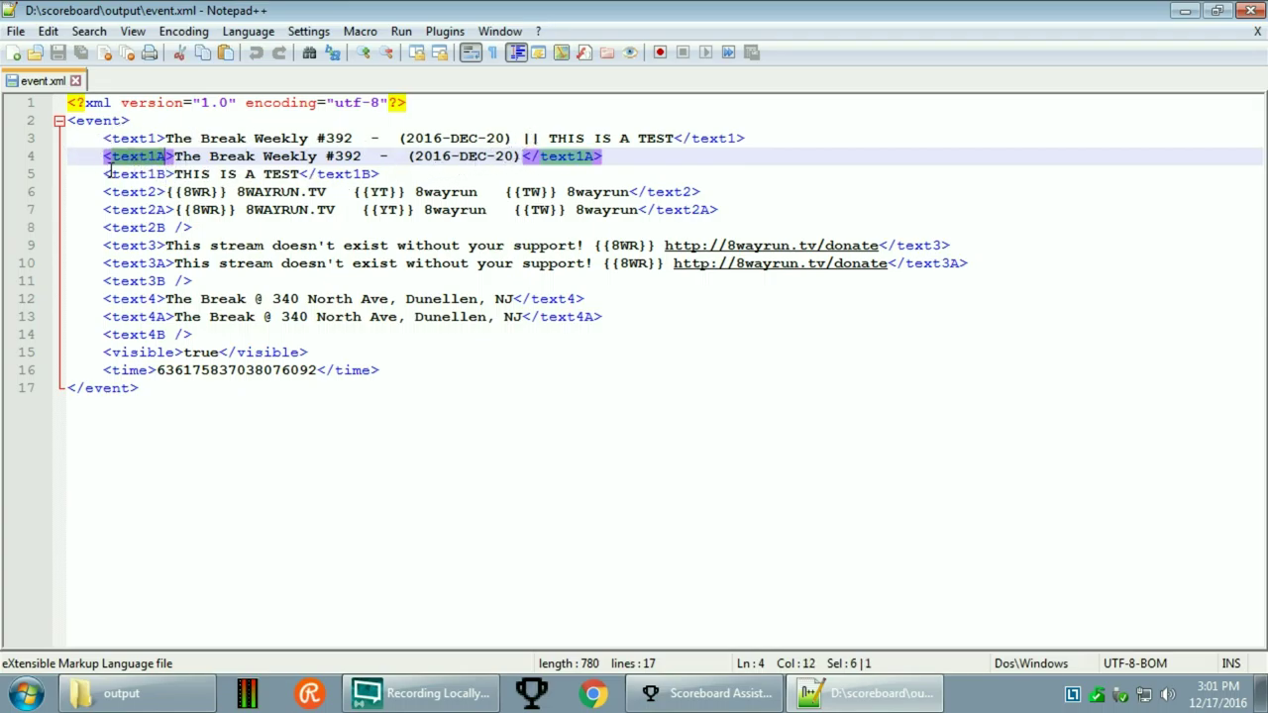
double_click(138, 174)
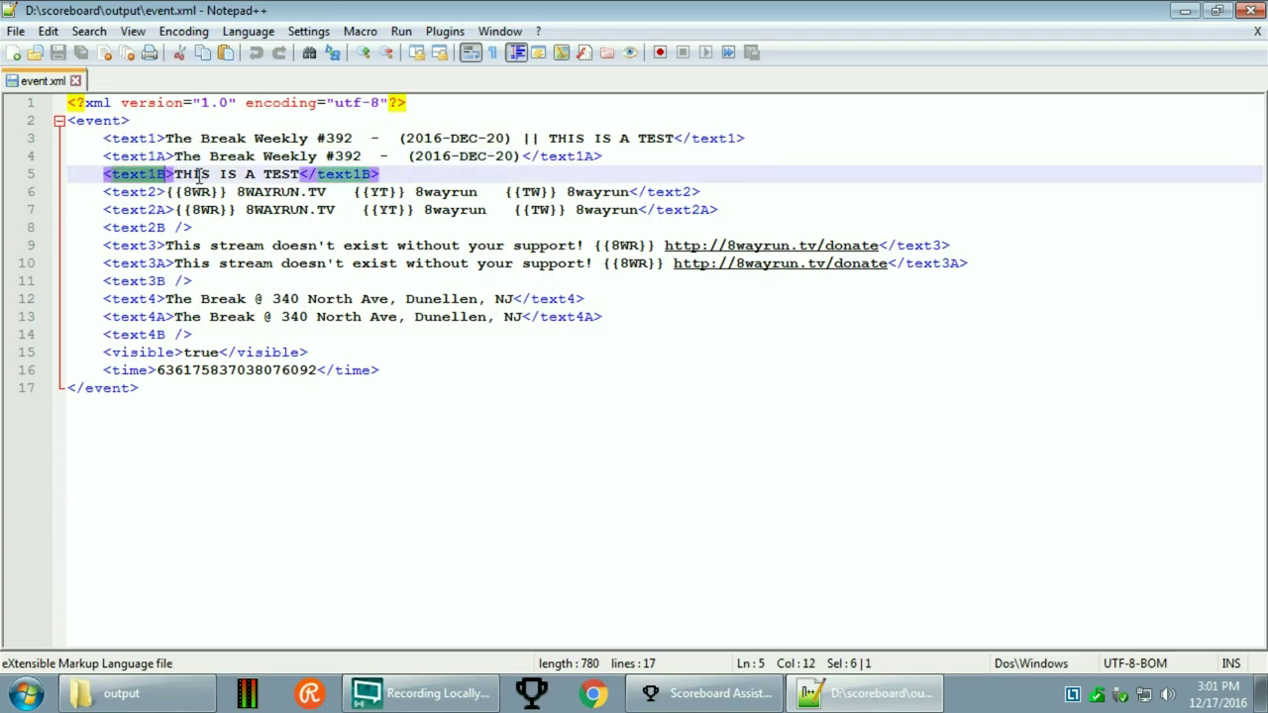
click(398, 170)
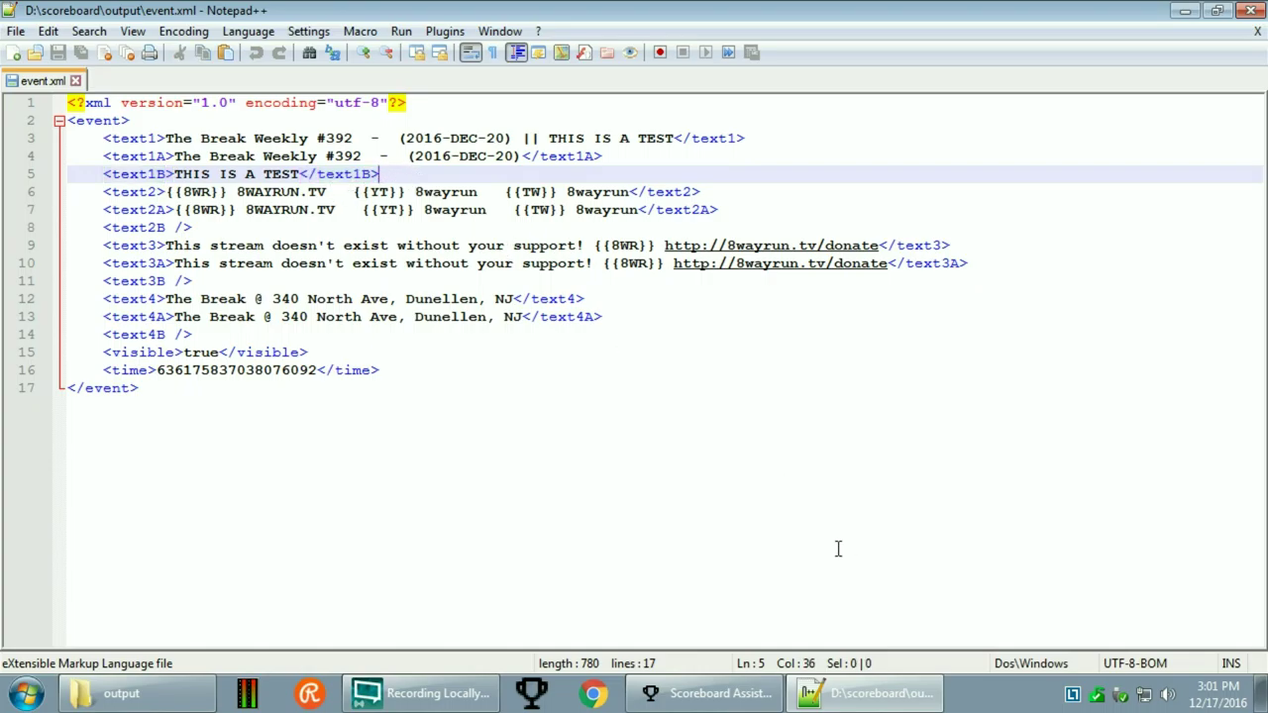
click(705, 693)
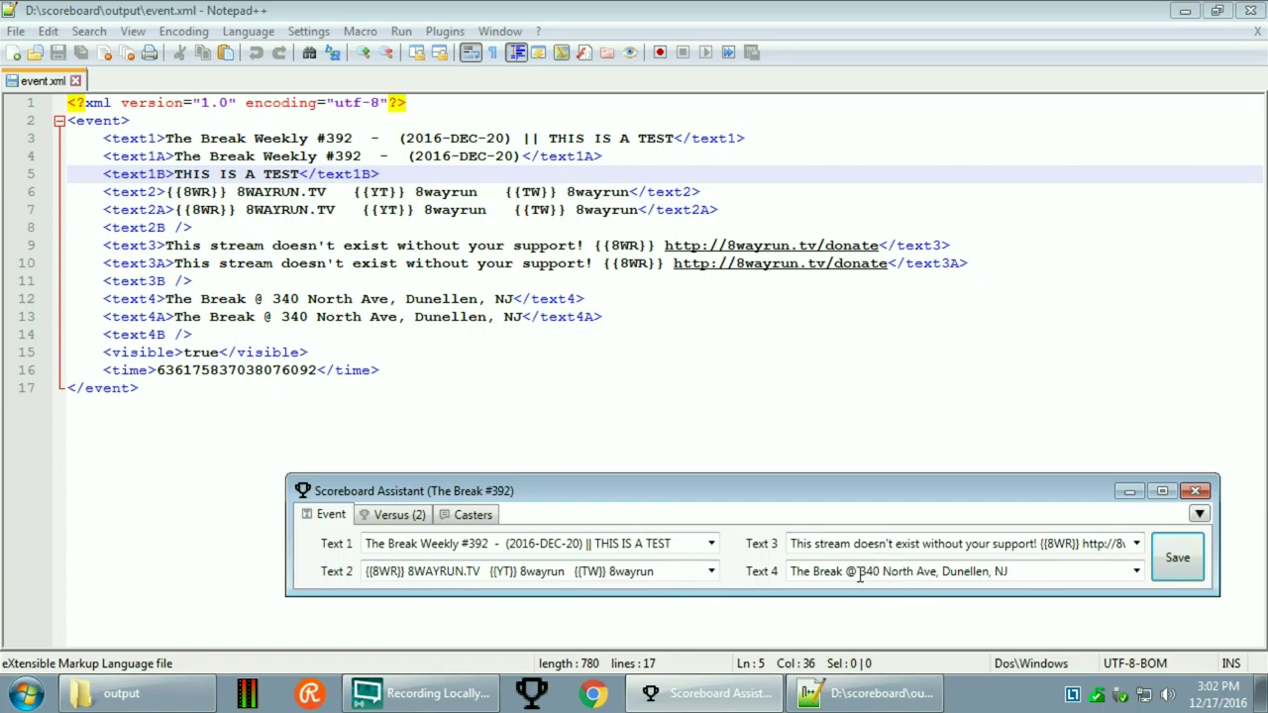
- Preview the saved entries for Text 1, Text 2 and Text 3 without changing them
click(711, 544)
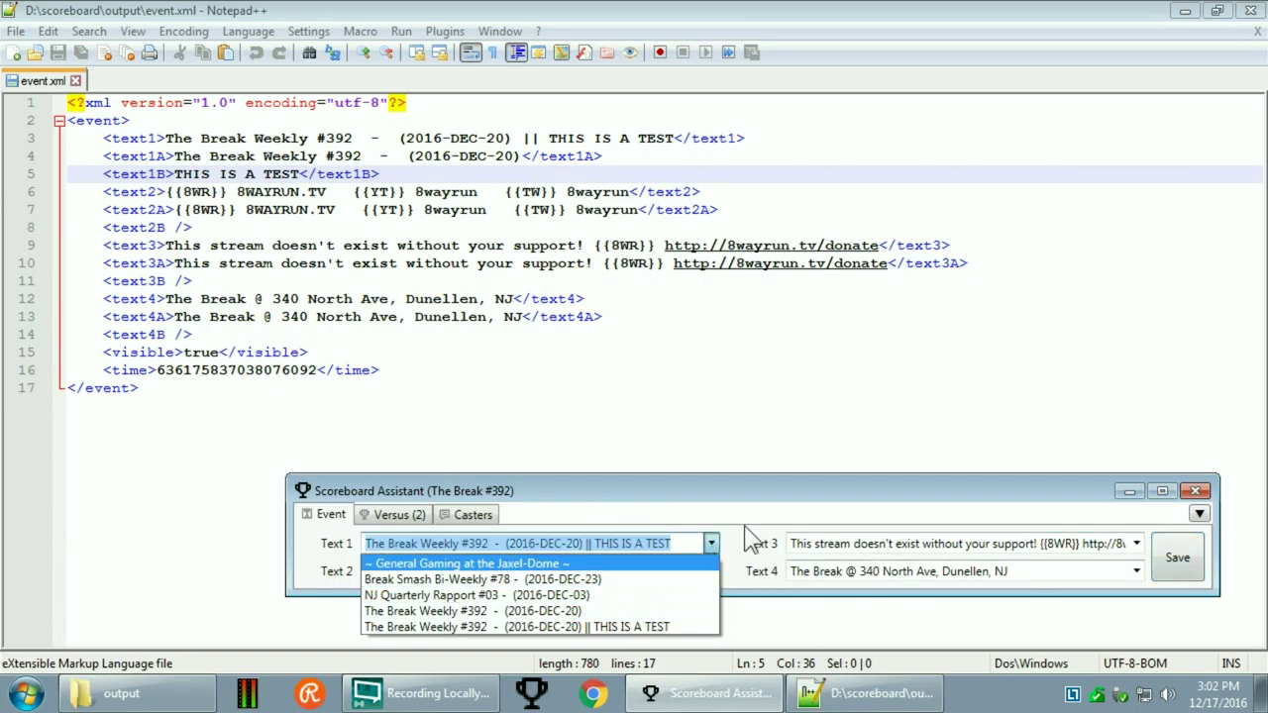
click(711, 543)
click(712, 572)
click(872, 540)
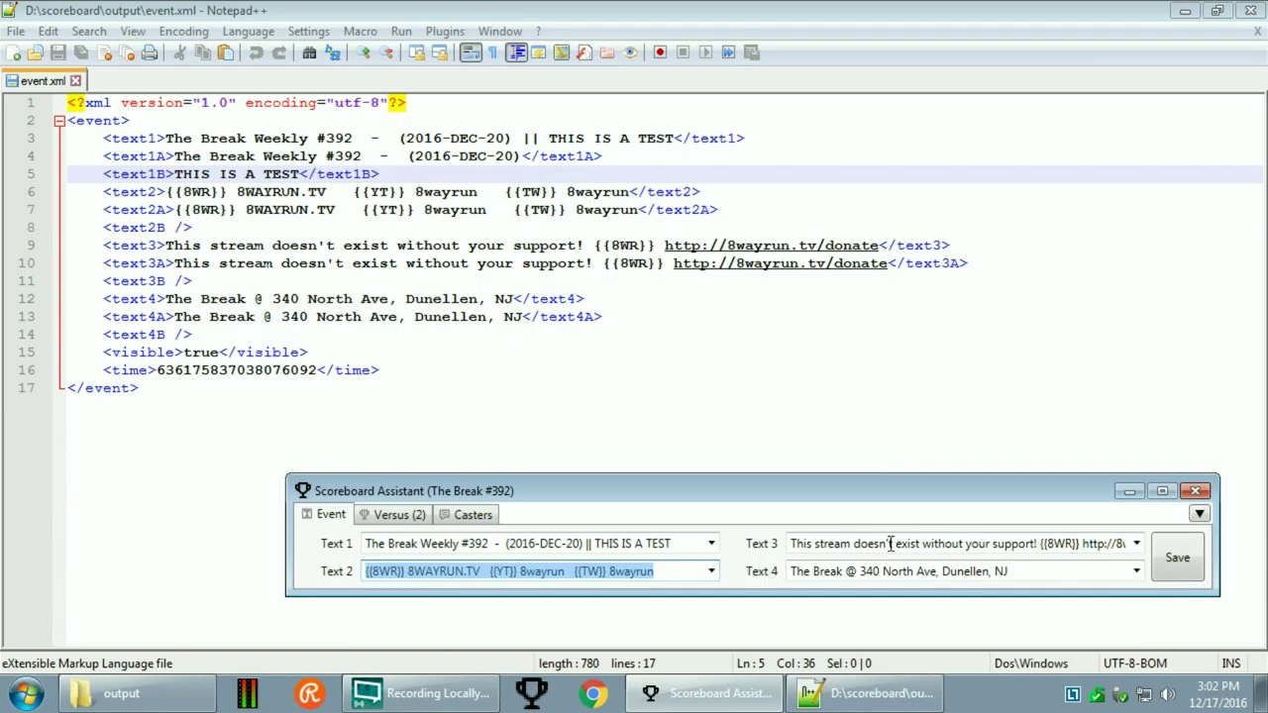
click(1137, 543)
click(1030, 525)
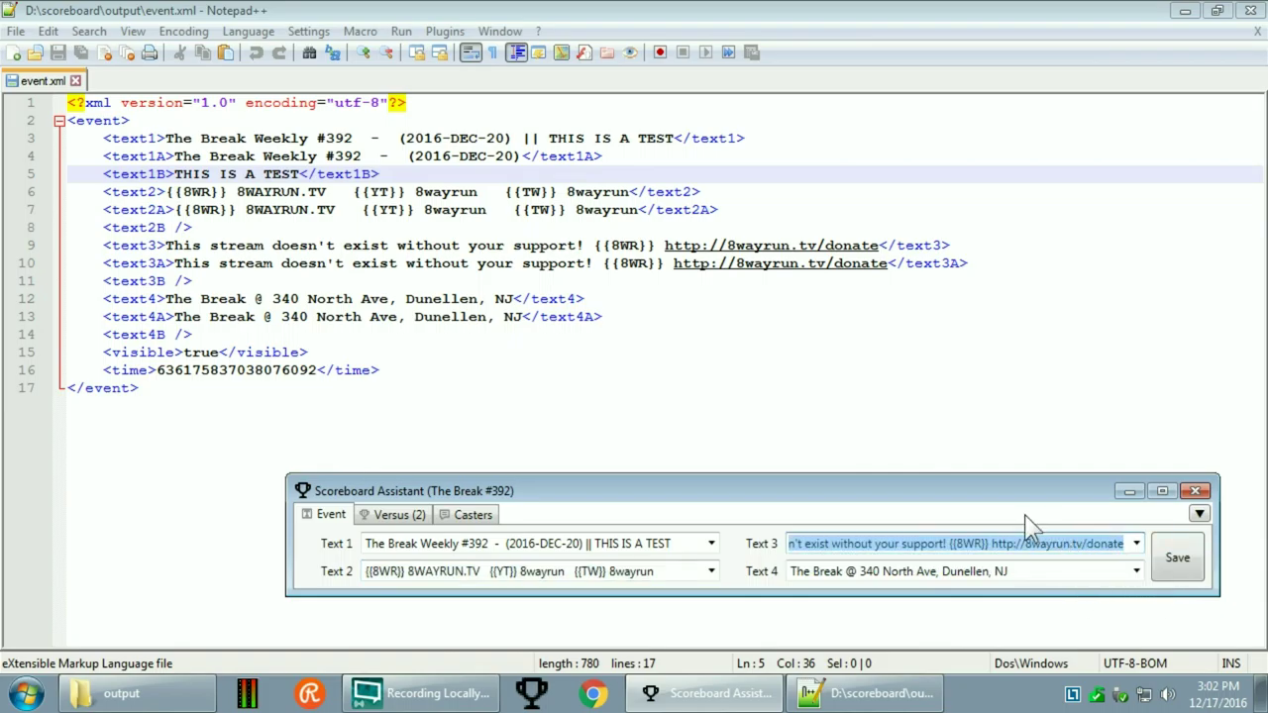
- Delete THIS IS A TEST from Text 1's saved entries and pick 'The Break Weekly #392 - (2016-DEC-20)'
right_click(1166, 555)
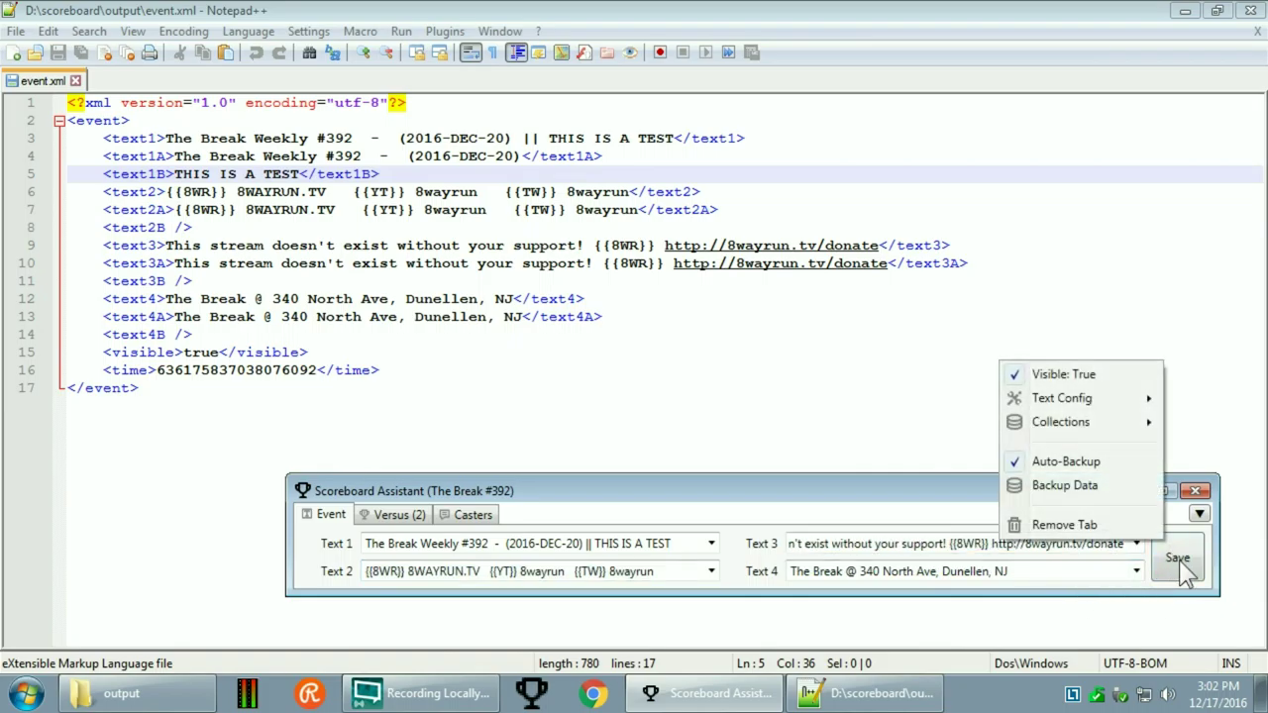
mouse_move(1092, 430)
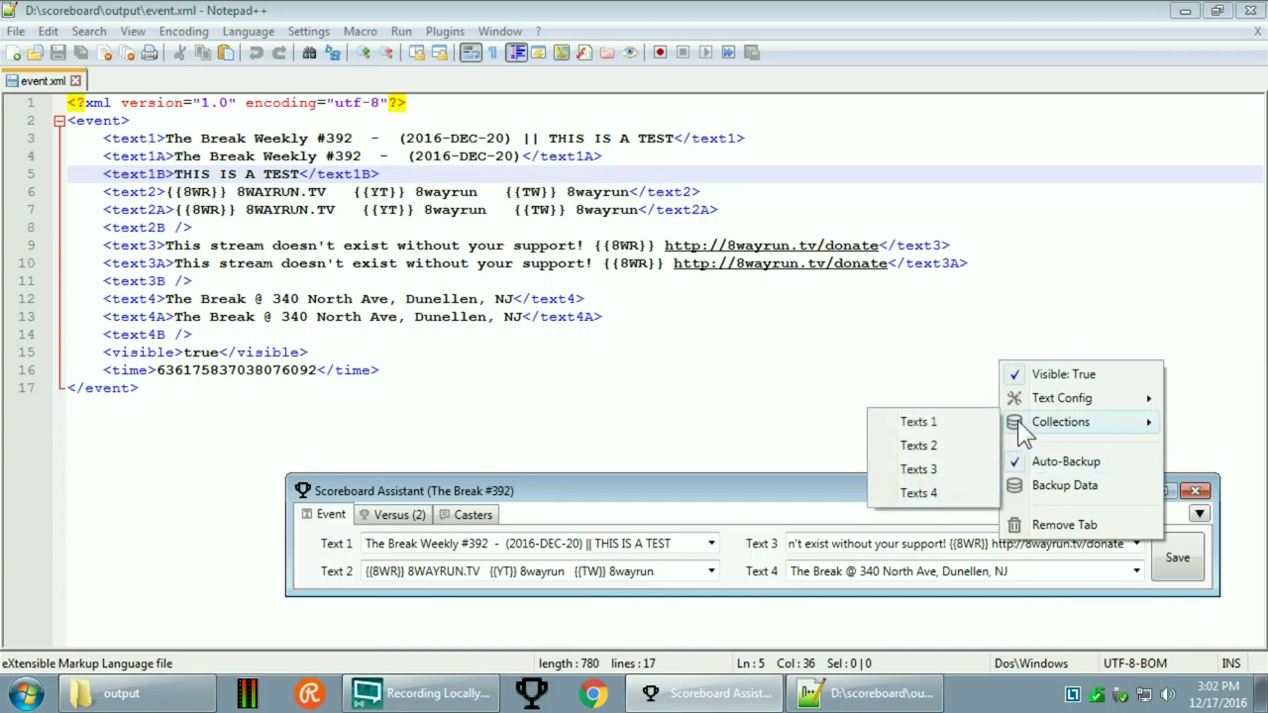
click(918, 424)
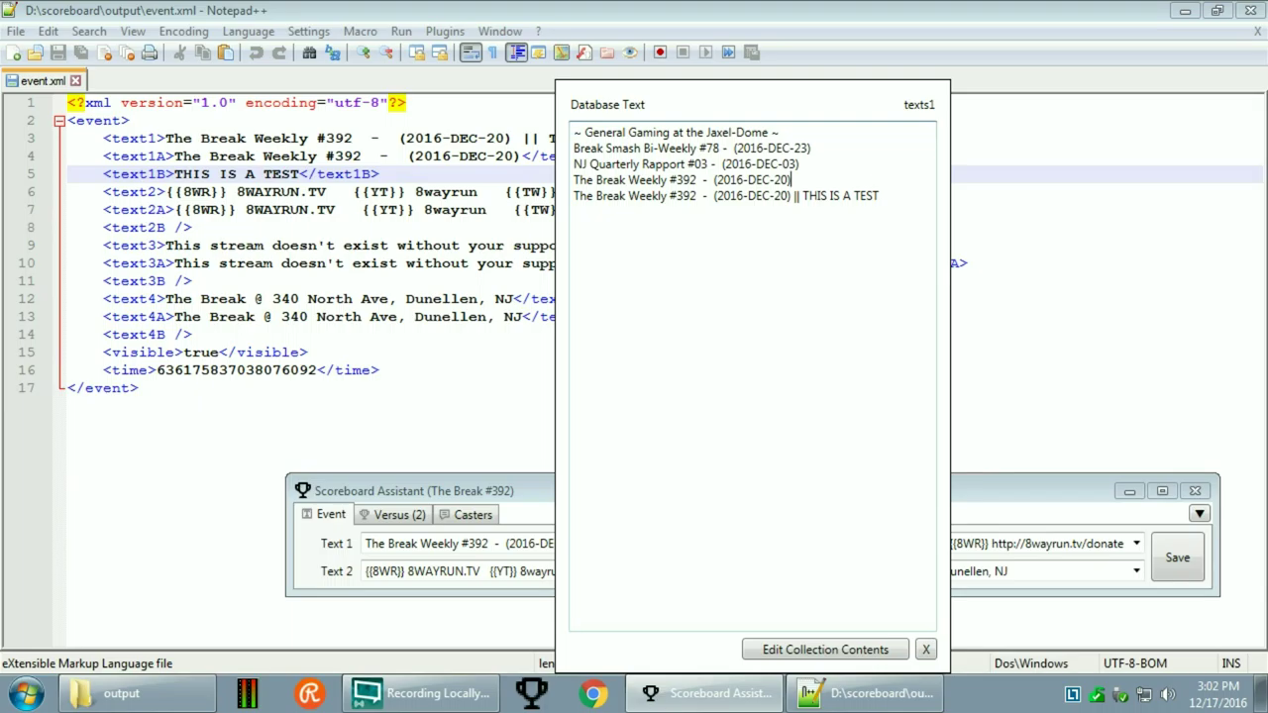
key(shift+Down)
key(BackSpace)
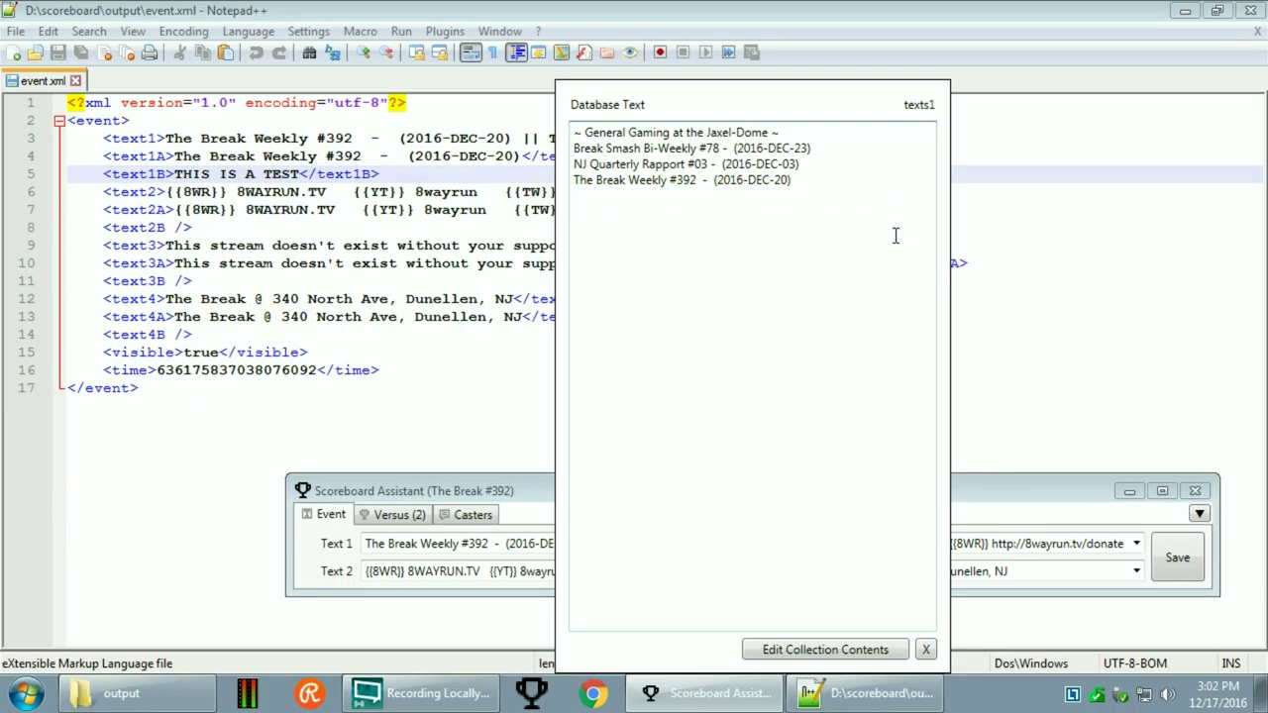
click(860, 650)
click(711, 543)
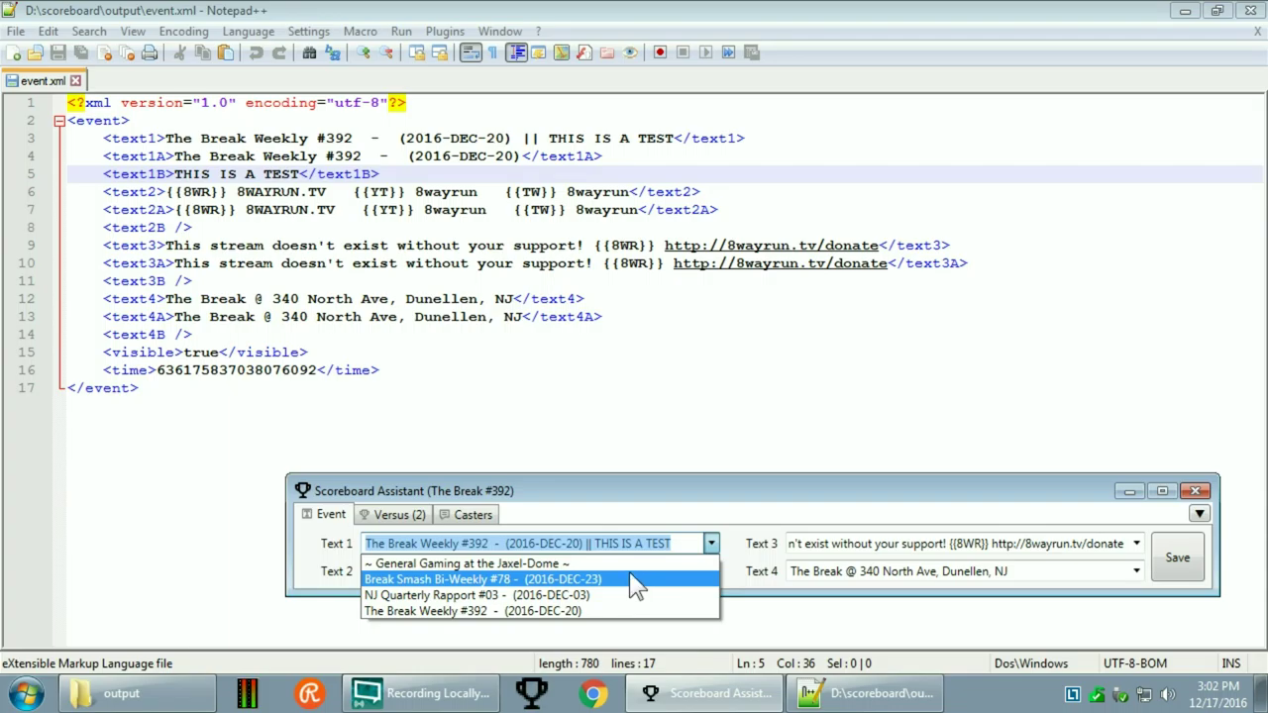
click(639, 611)
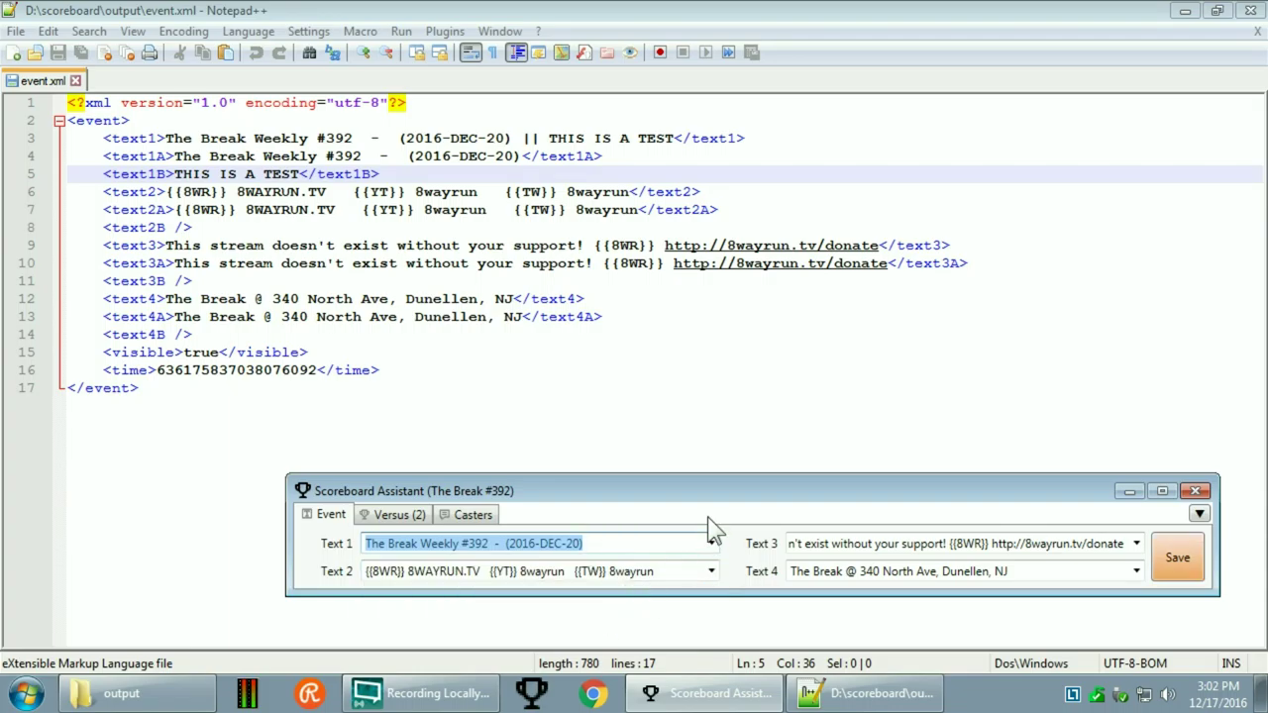
- Save the Event text and reload event.xml in Notepad++, leaving text1B empty
right_click(1196, 577)
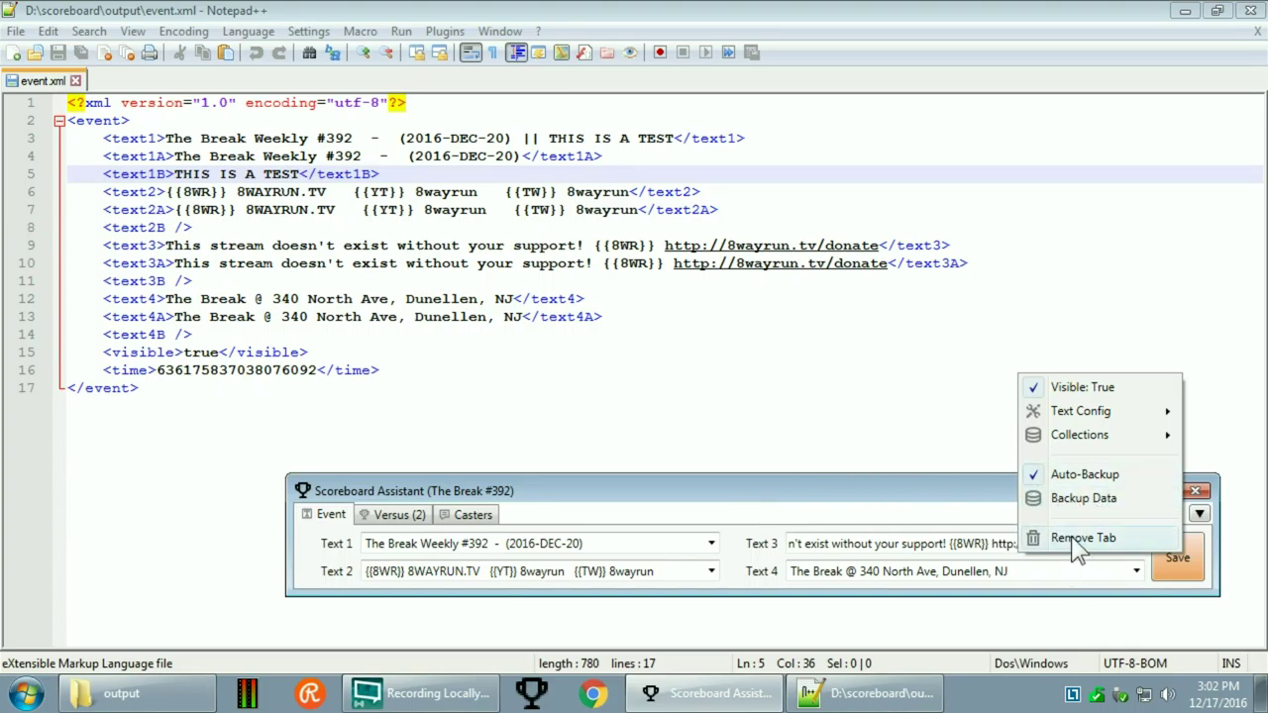
click(862, 510)
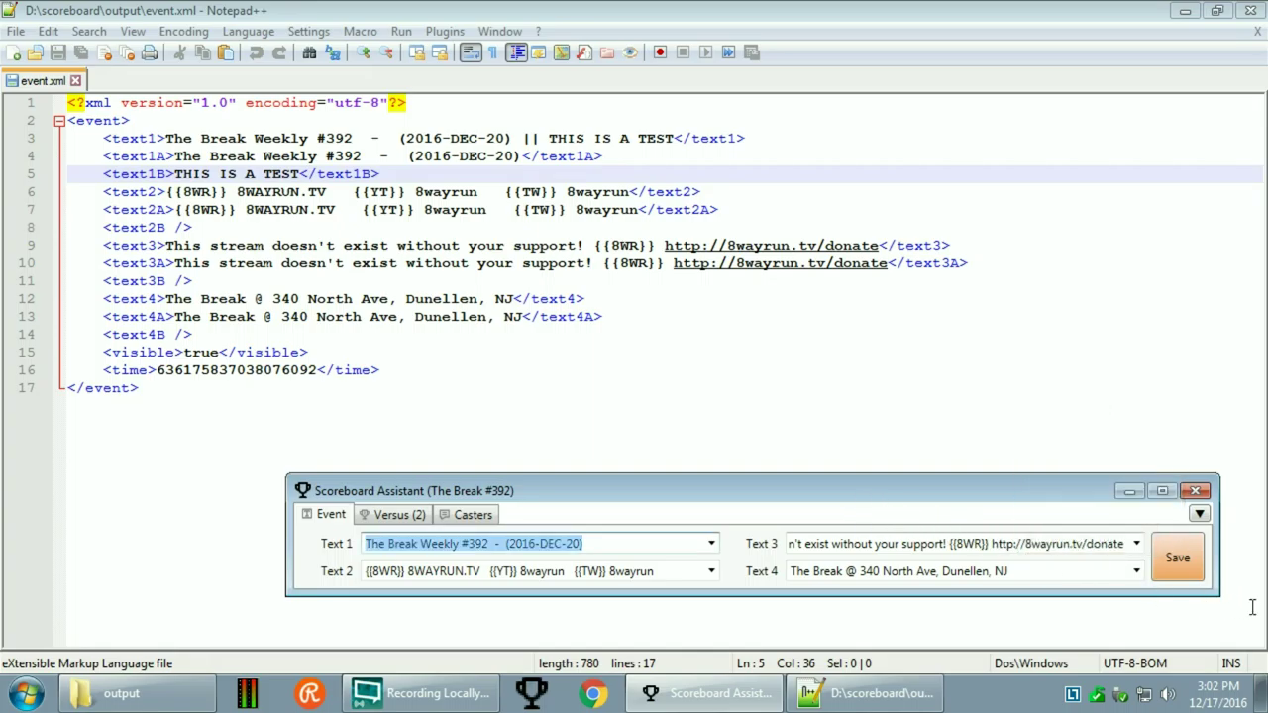
click(1188, 560)
click(684, 227)
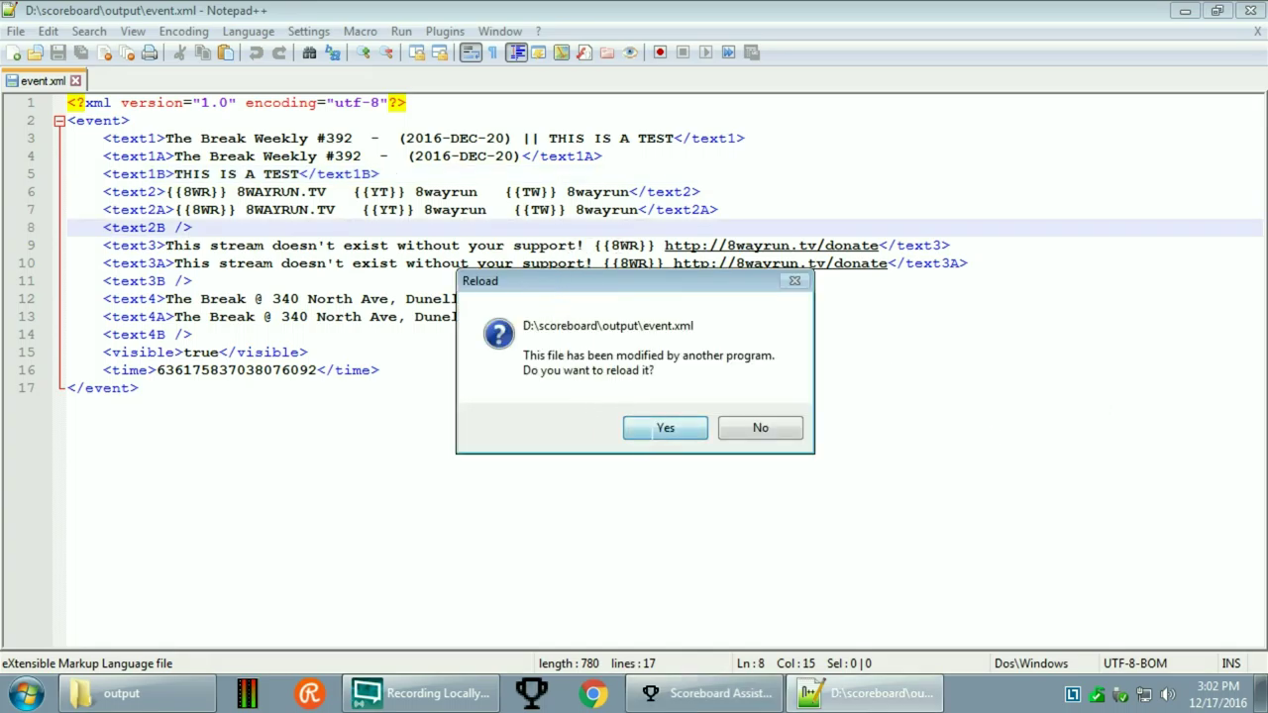
click(652, 430)
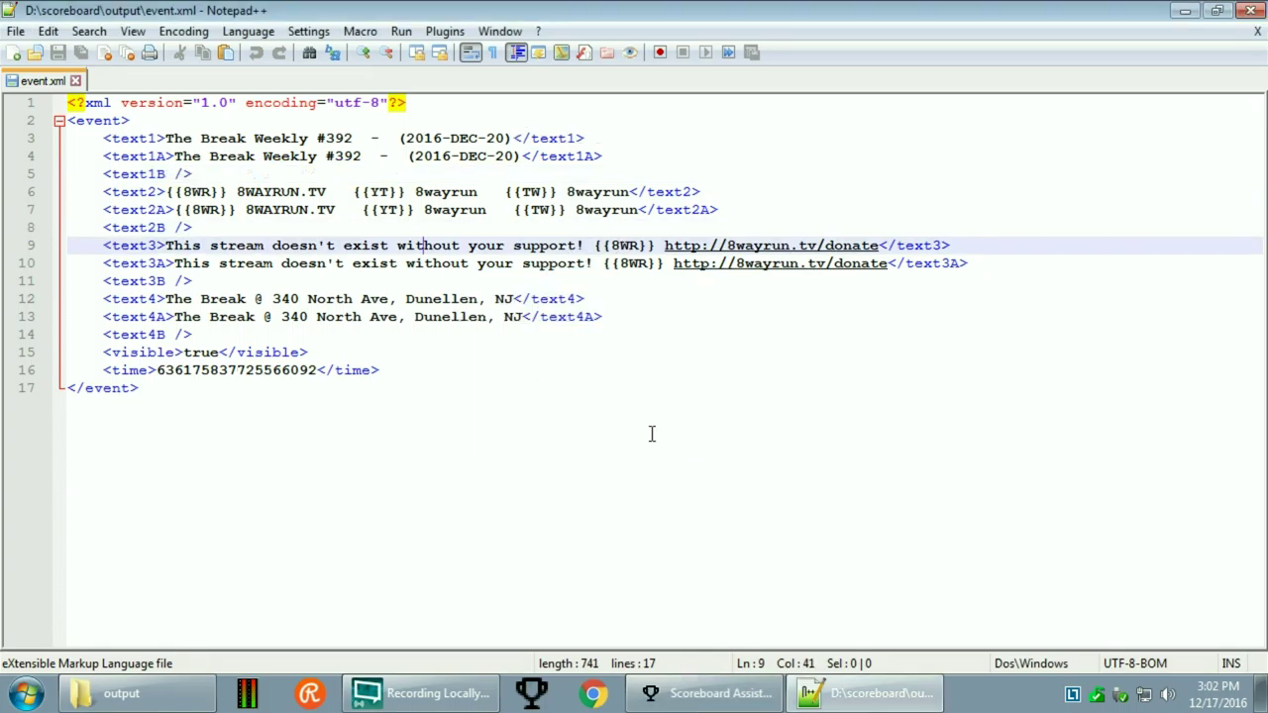
click(750, 698)
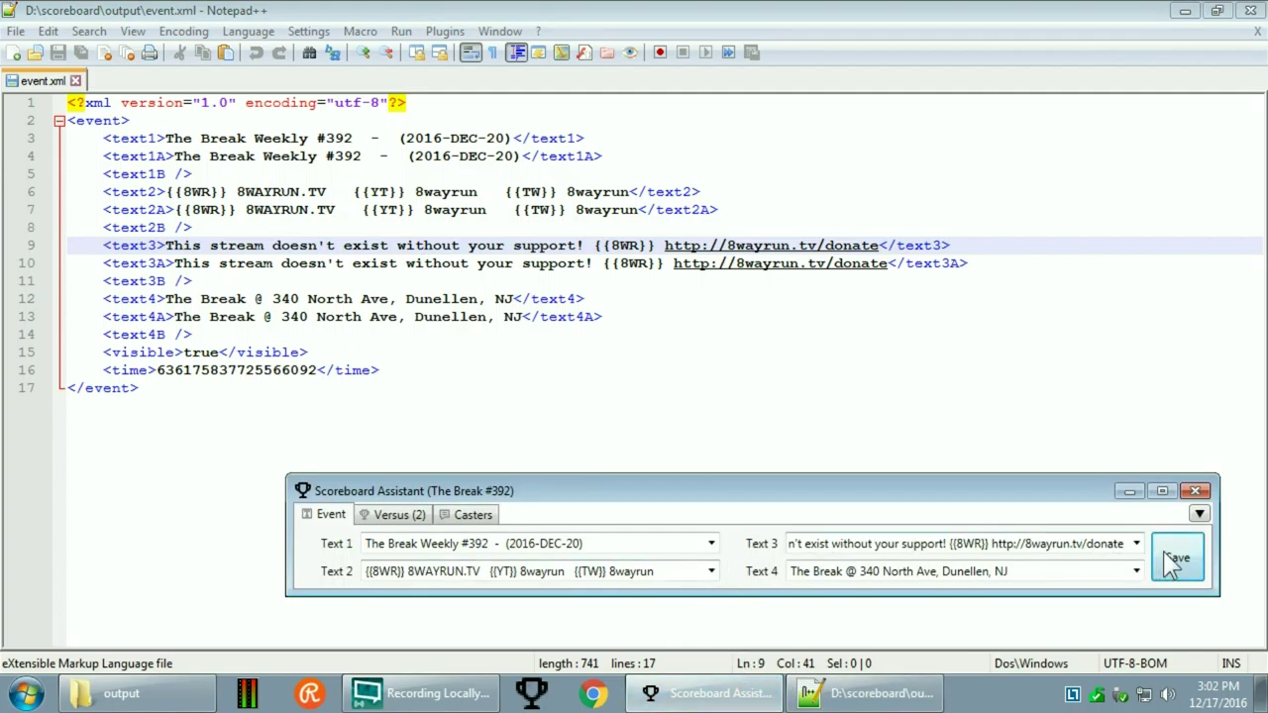
- Check the Add Tab Items list, then switch to the Casters tab
click(1199, 513)
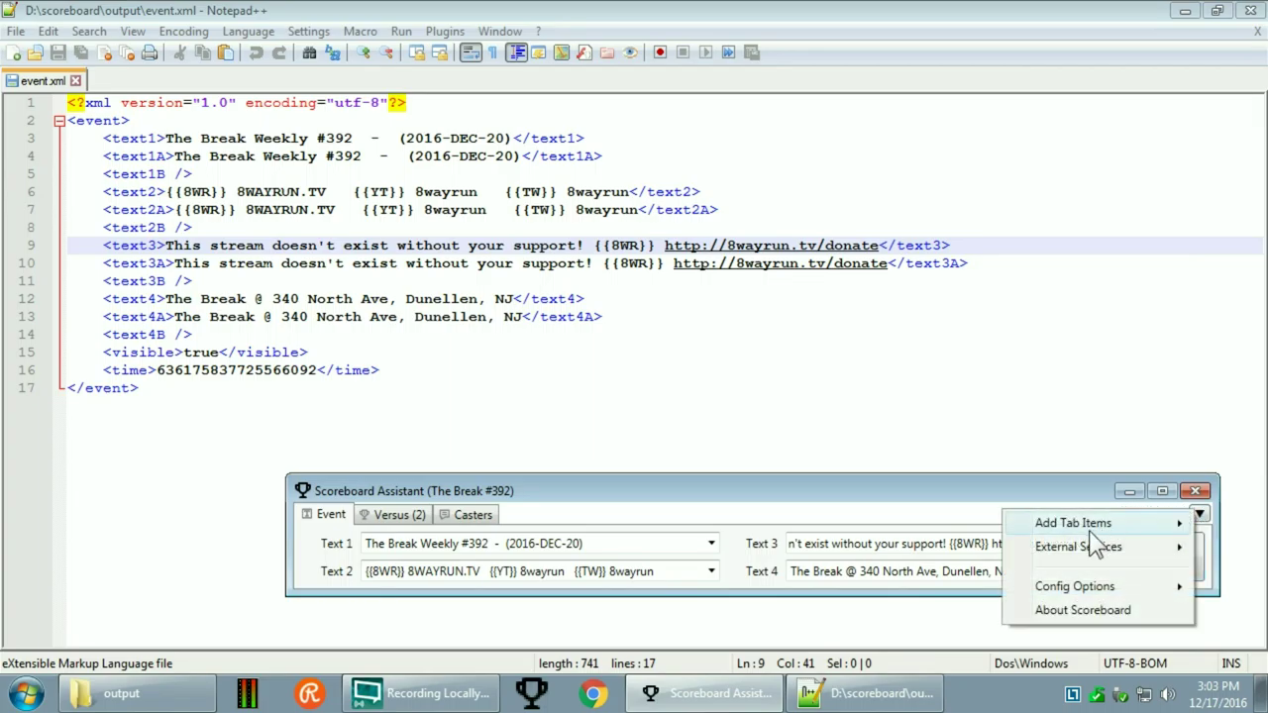
mouse_move(1088, 530)
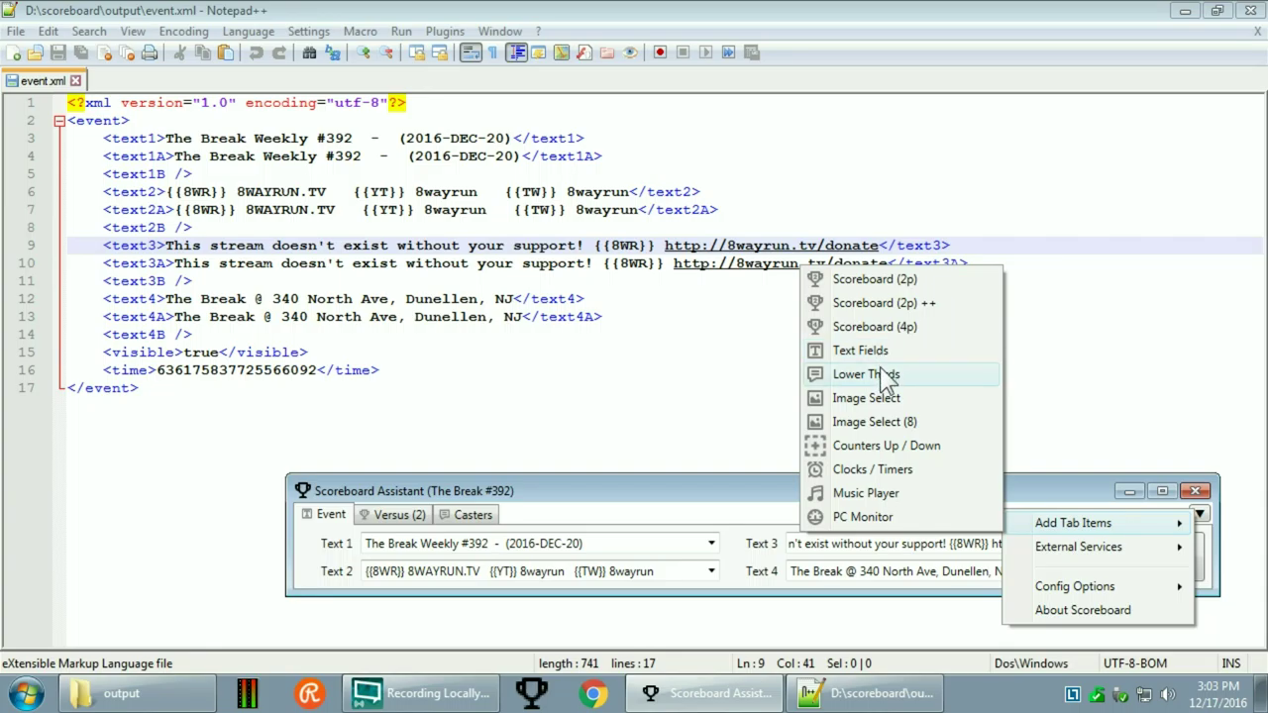
click(551, 520)
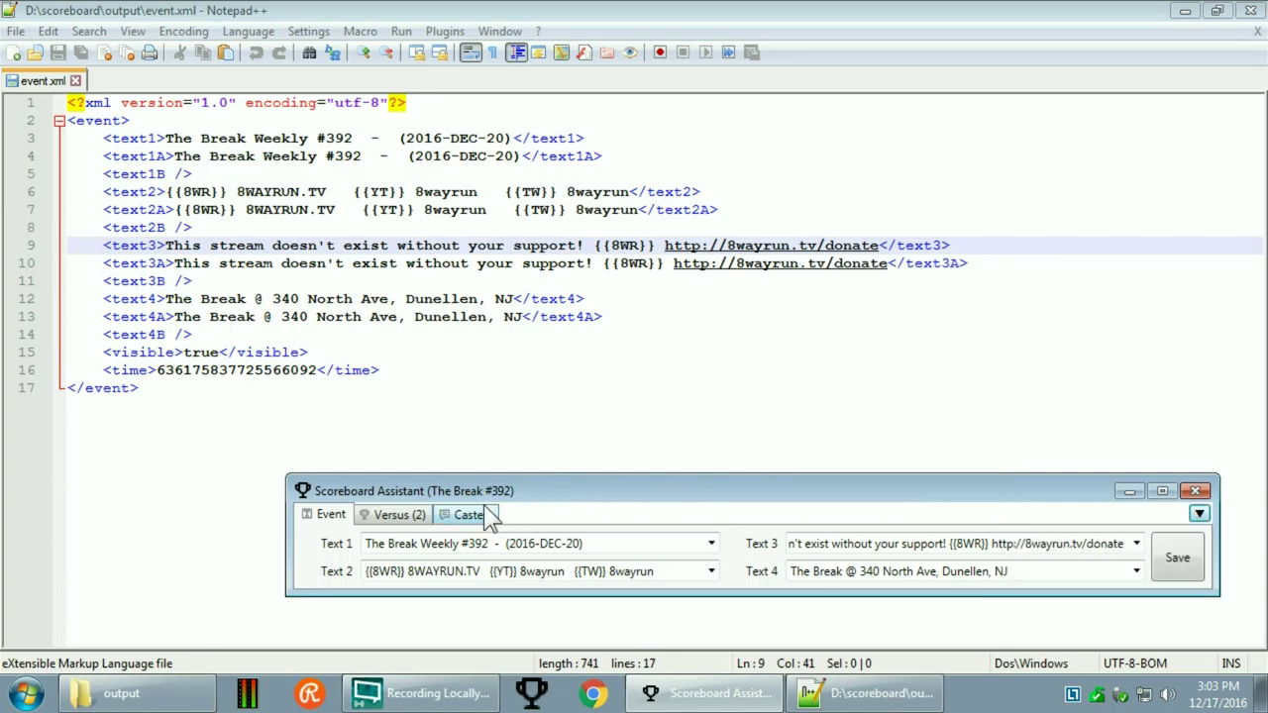
click(473, 514)
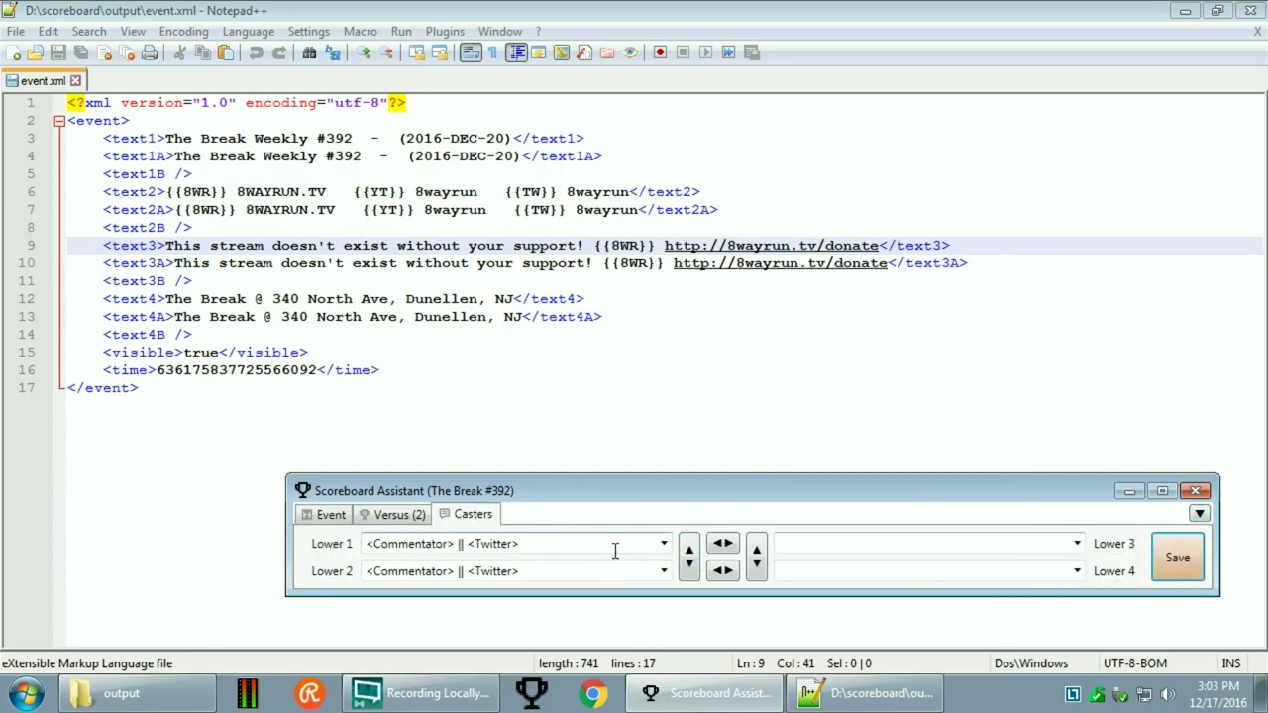
click(328, 515)
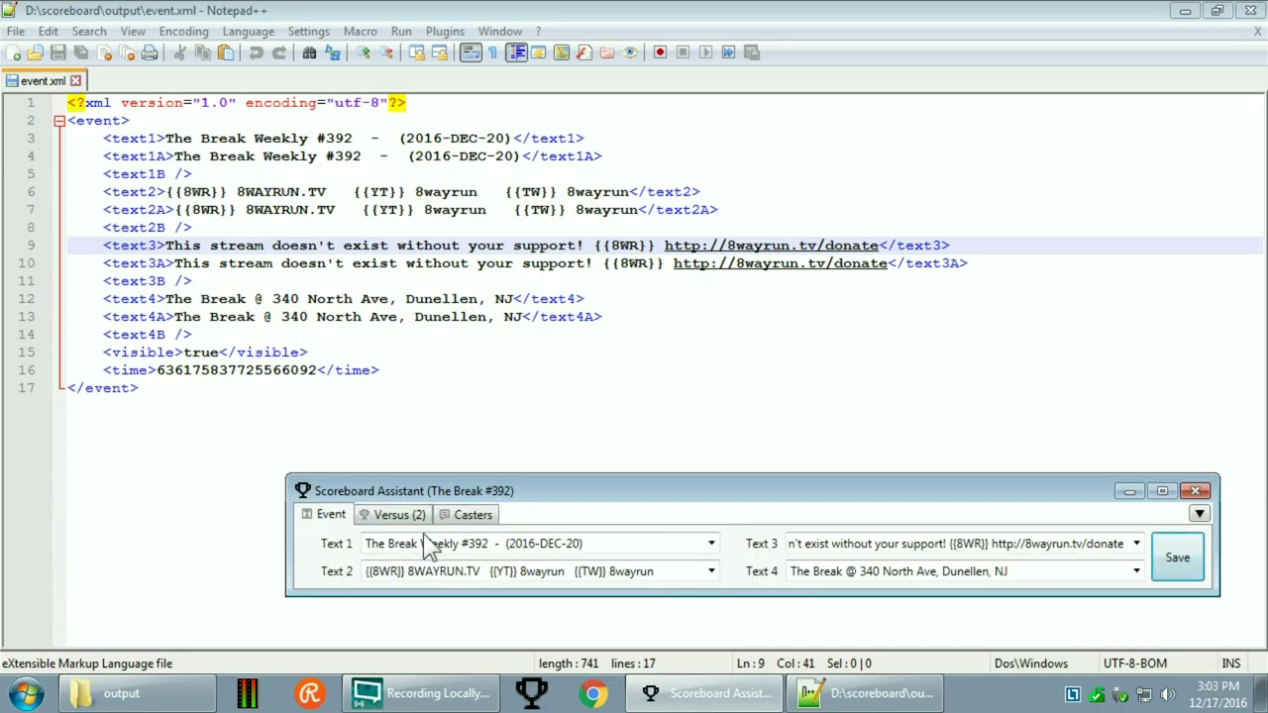
click(485, 520)
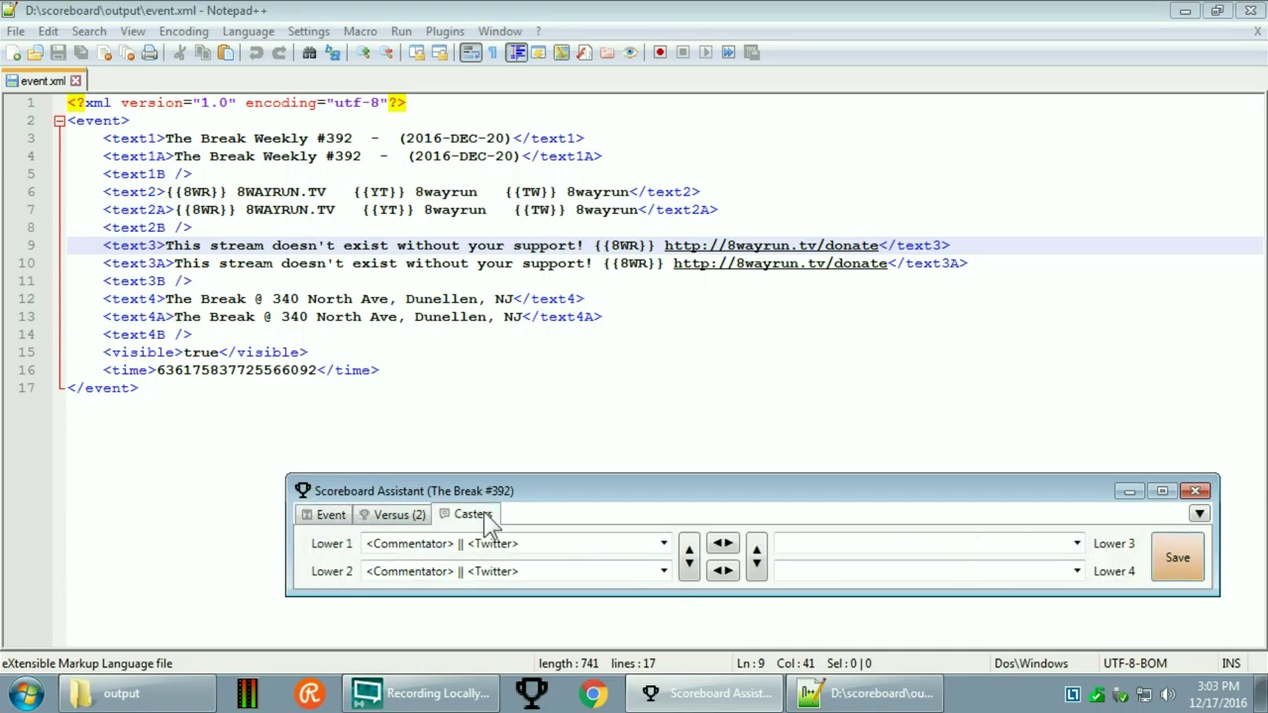
- Preview the saved Lower 1, Lower 2 and Text 1 entries without changing them
click(663, 544)
key(Escape)
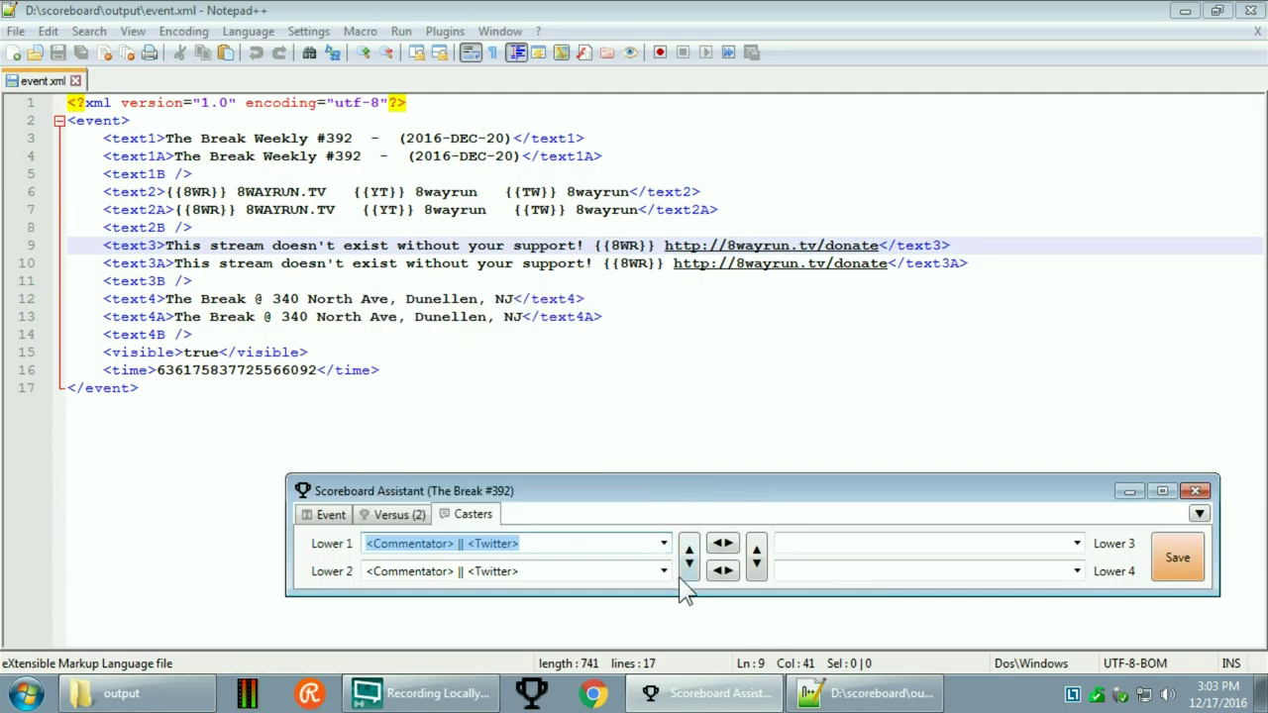
key(Tab)
click(663, 572)
click(453, 487)
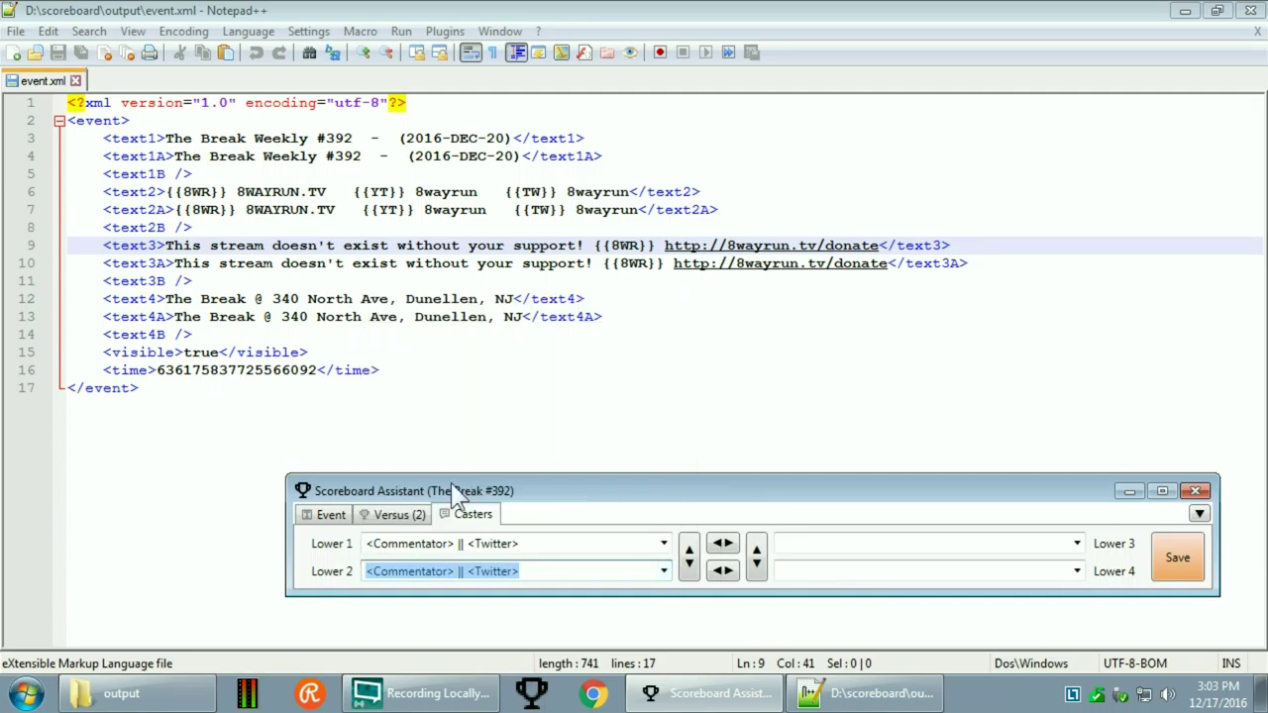
click(325, 517)
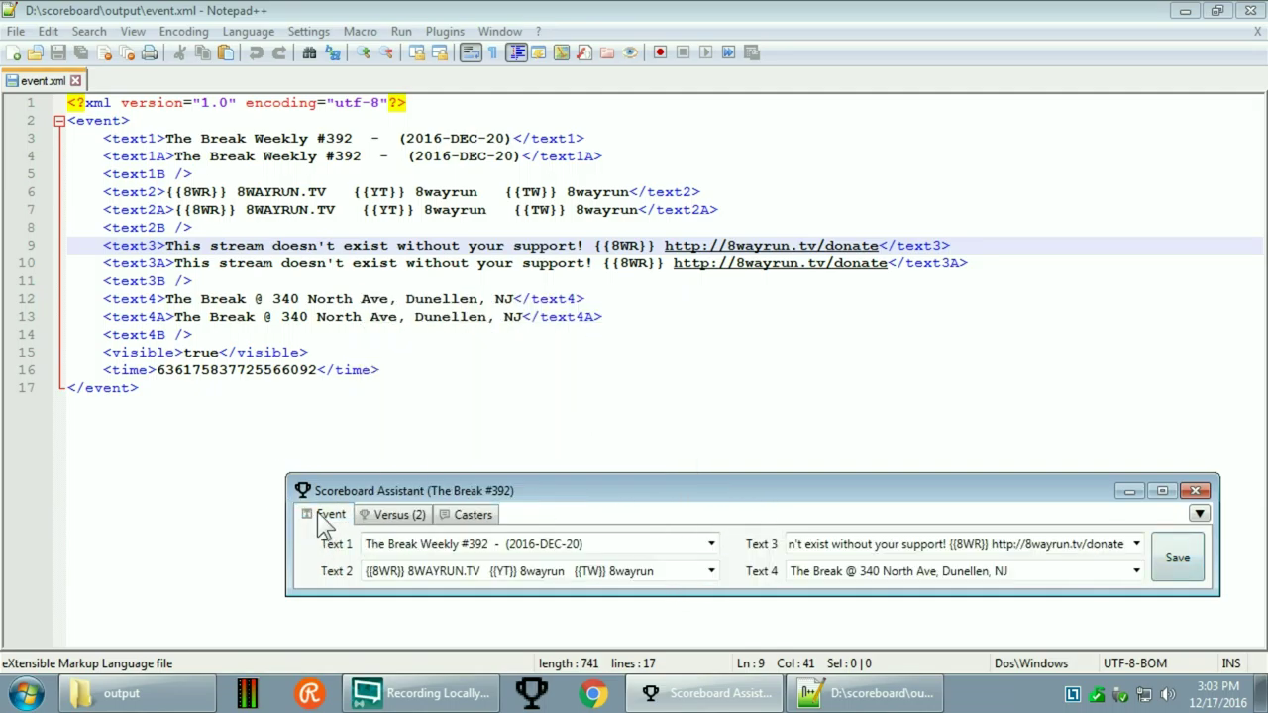
click(711, 544)
key(Escape)
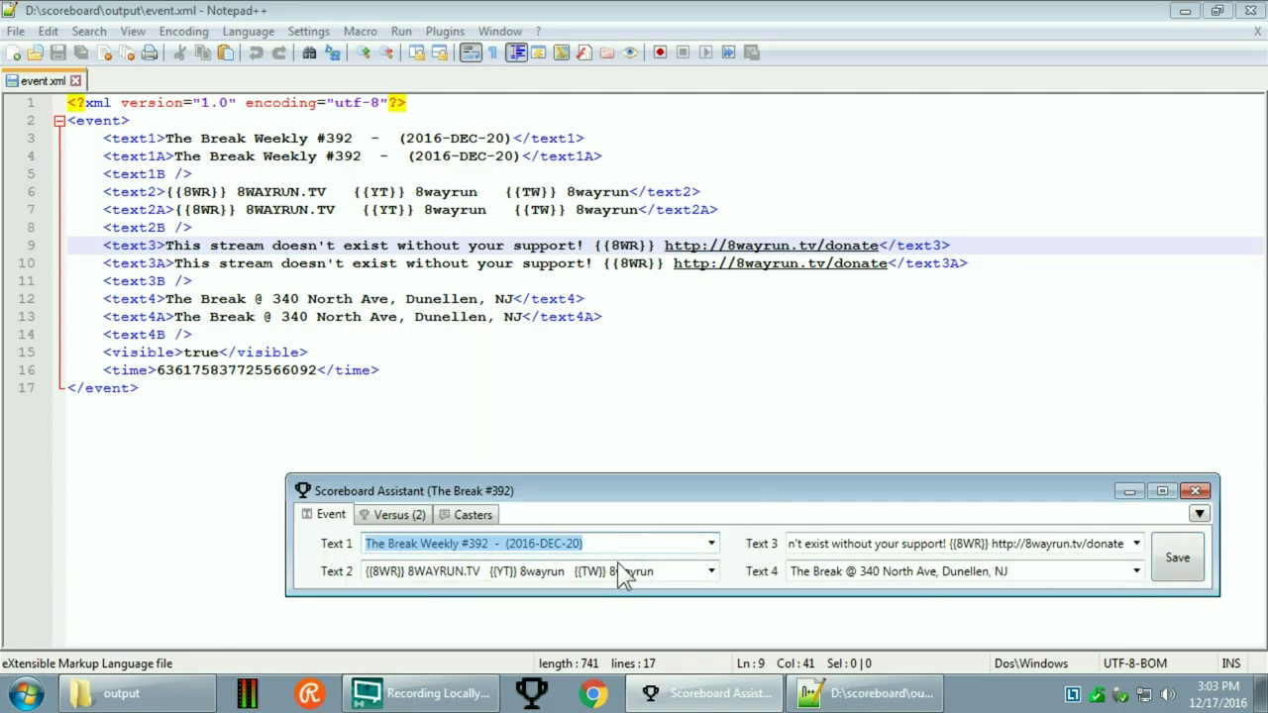
click(459, 514)
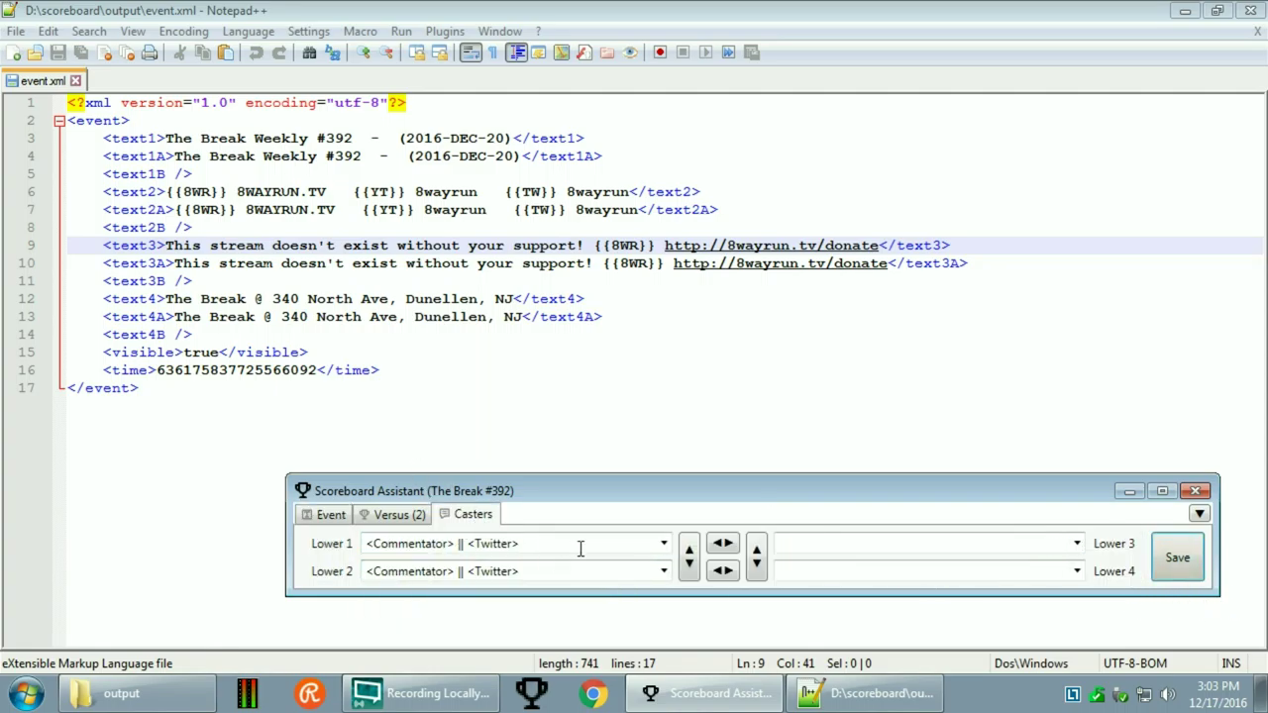
- Set Lower 2 and Lower 1 to different casters from the saved caster list
click(688, 563)
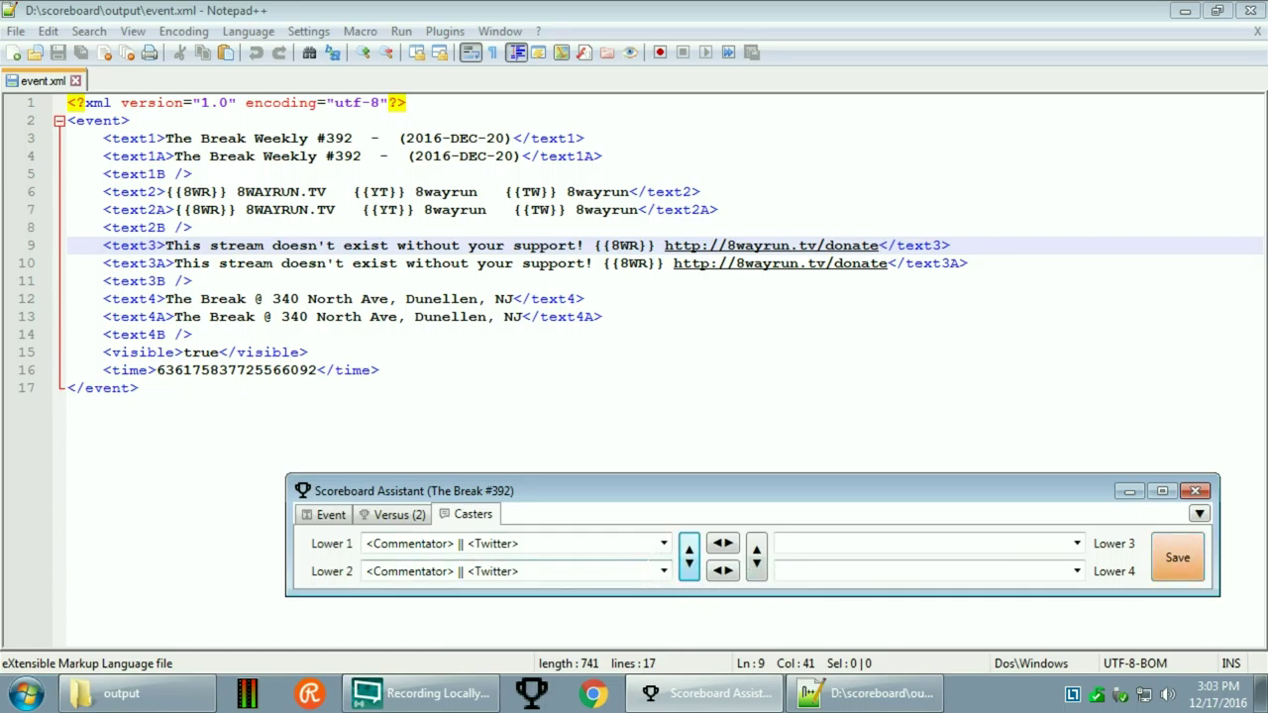
click(644, 574)
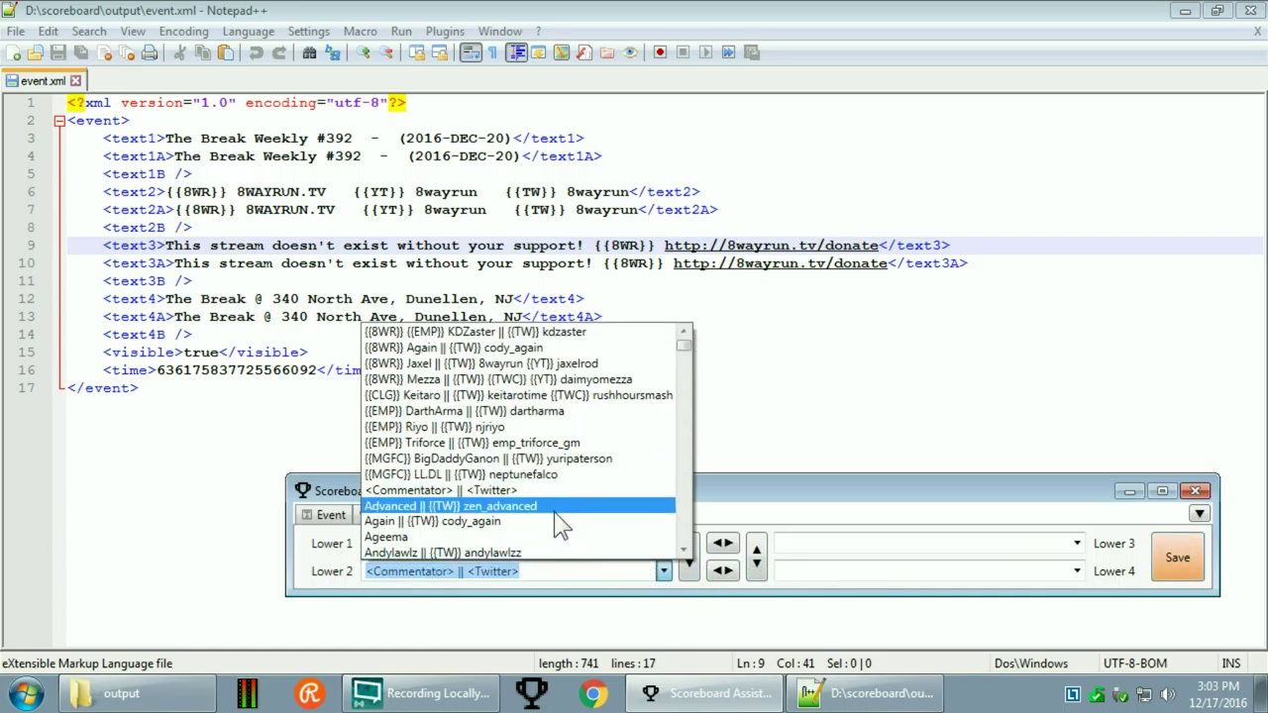
click(554, 522)
click(664, 545)
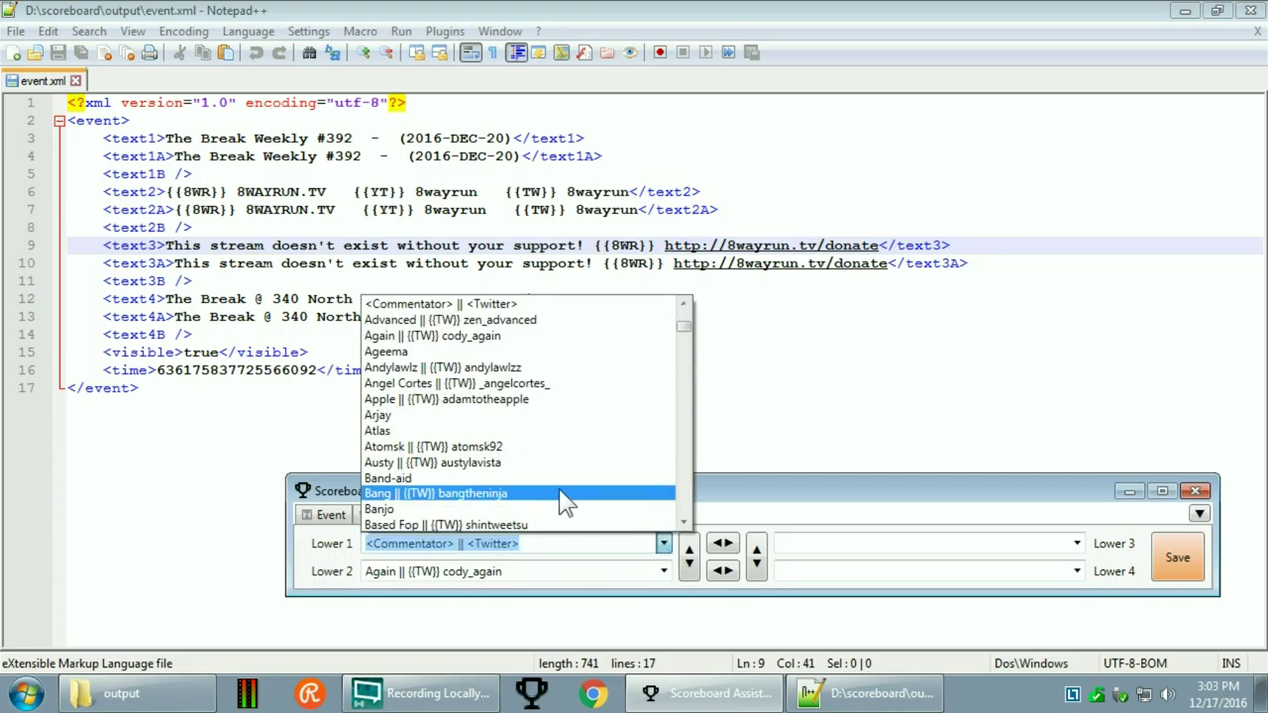
scroll(545, 491, down, 3)
click(503, 511)
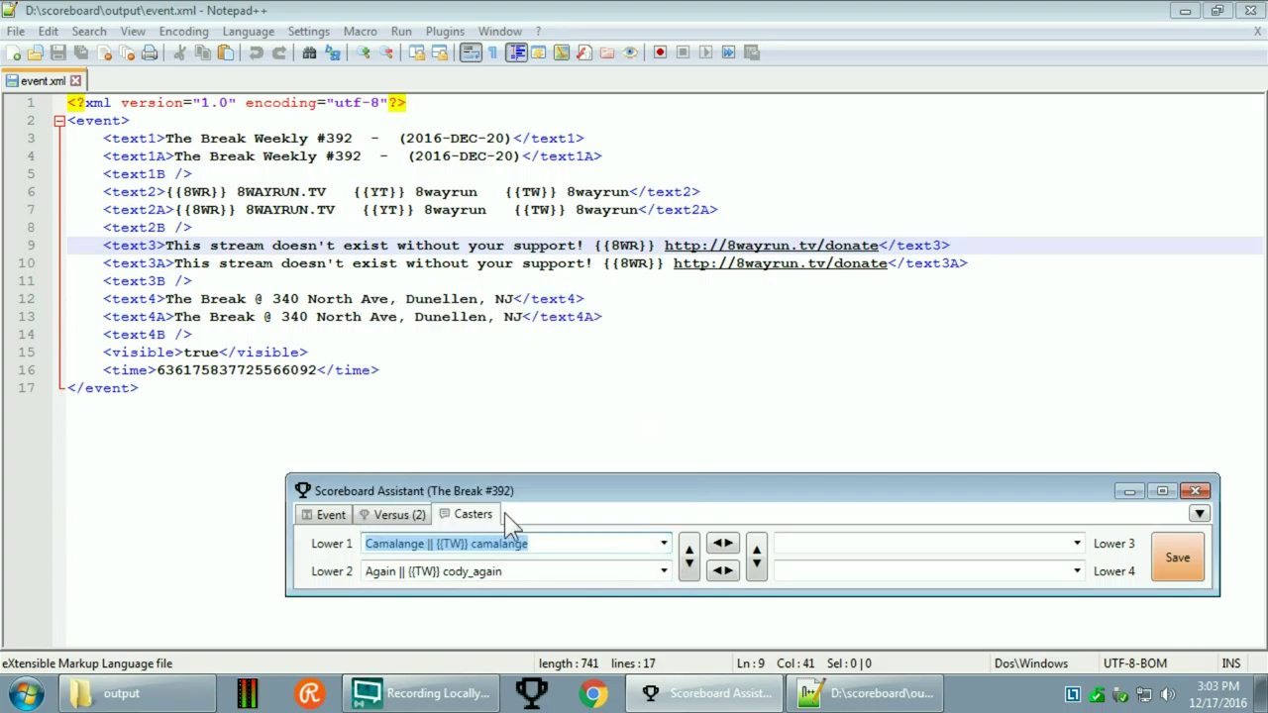
- Swap the Lower 1 and Lower 2 casters back and forth with the swap arrows
click(691, 568)
click(689, 567)
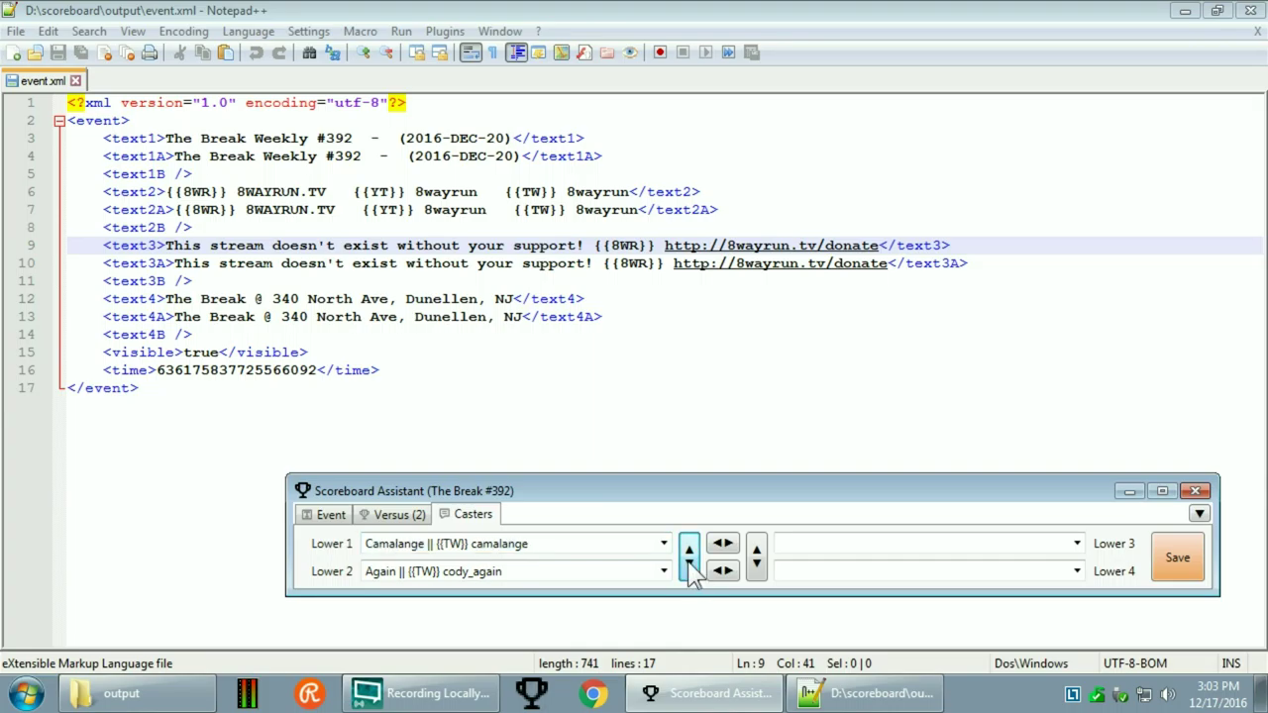
click(690, 567)
click(690, 567)
click(690, 566)
click(689, 567)
right_click(1195, 565)
mouse_move(1080, 436)
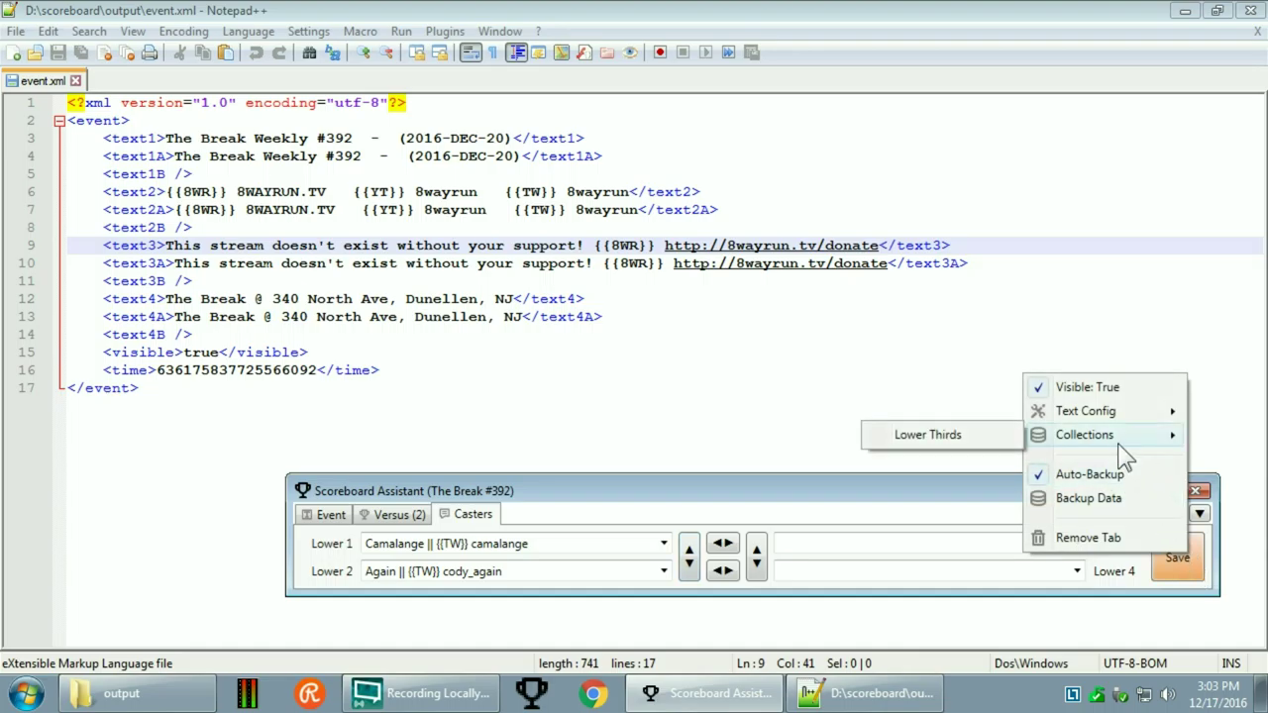
click(1012, 440)
scroll(861, 410, down, 20)
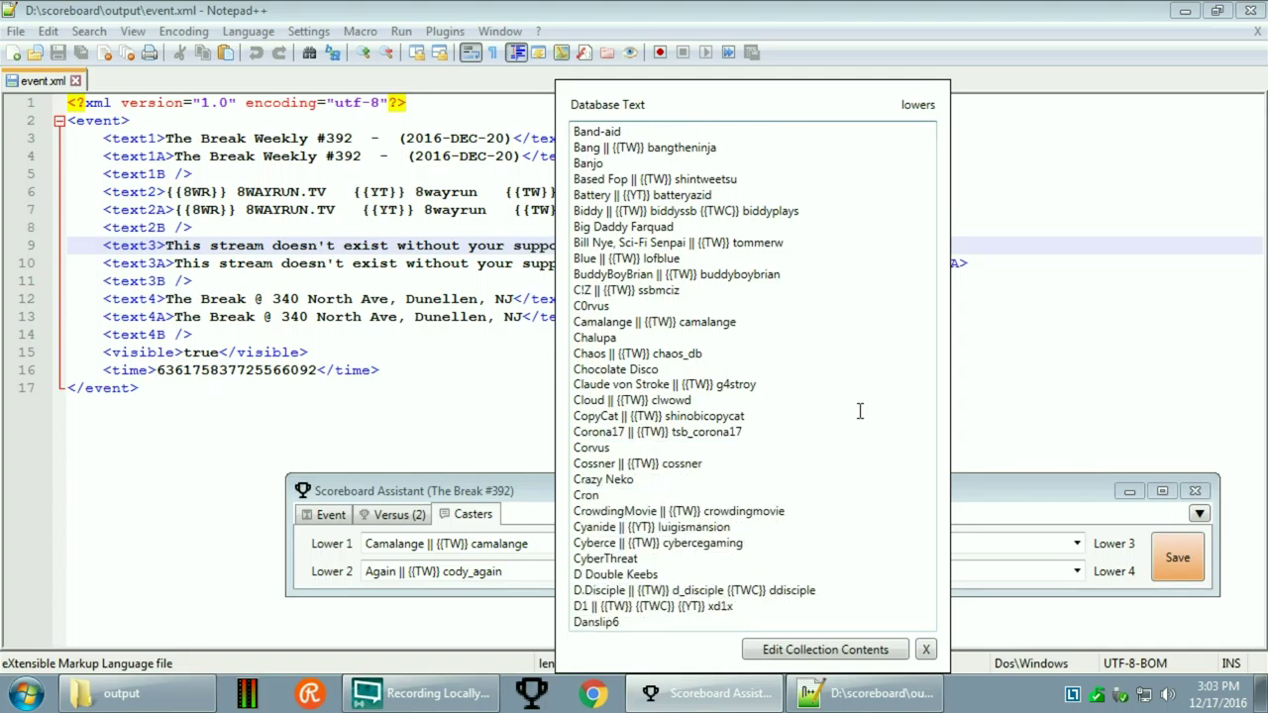
scroll(859, 410, down, 20)
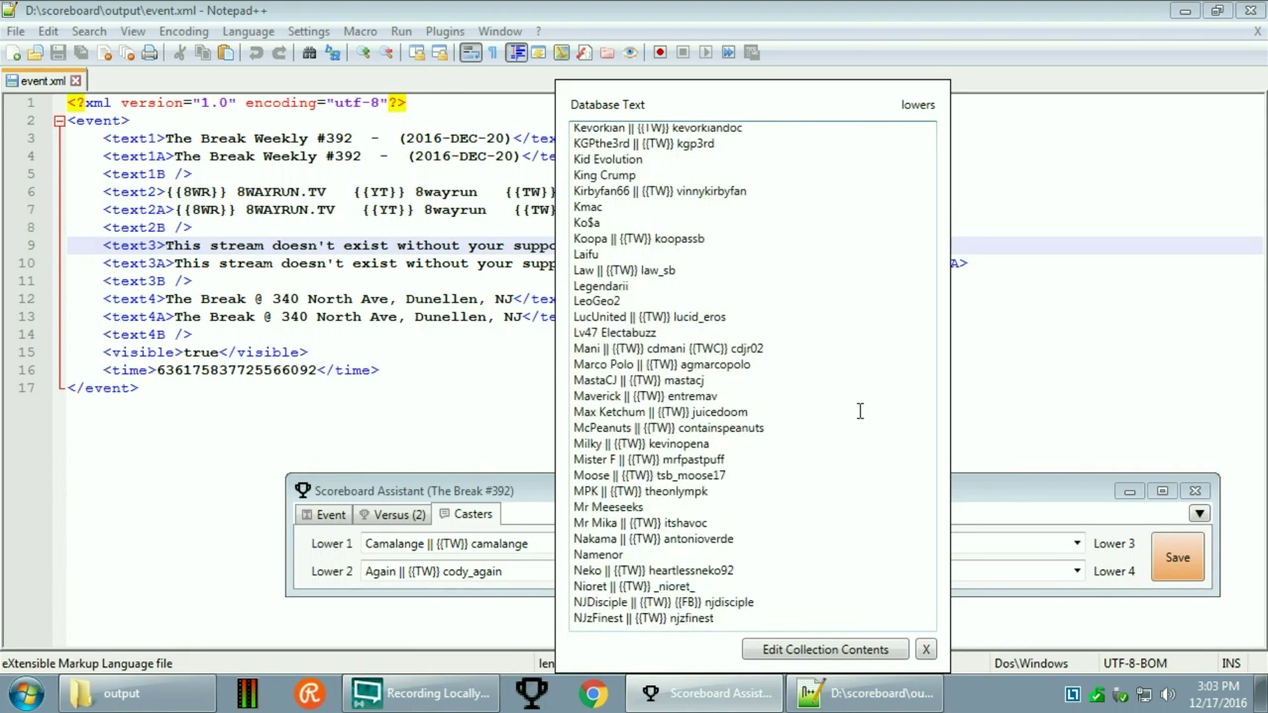
scroll(860, 410, down, 10)
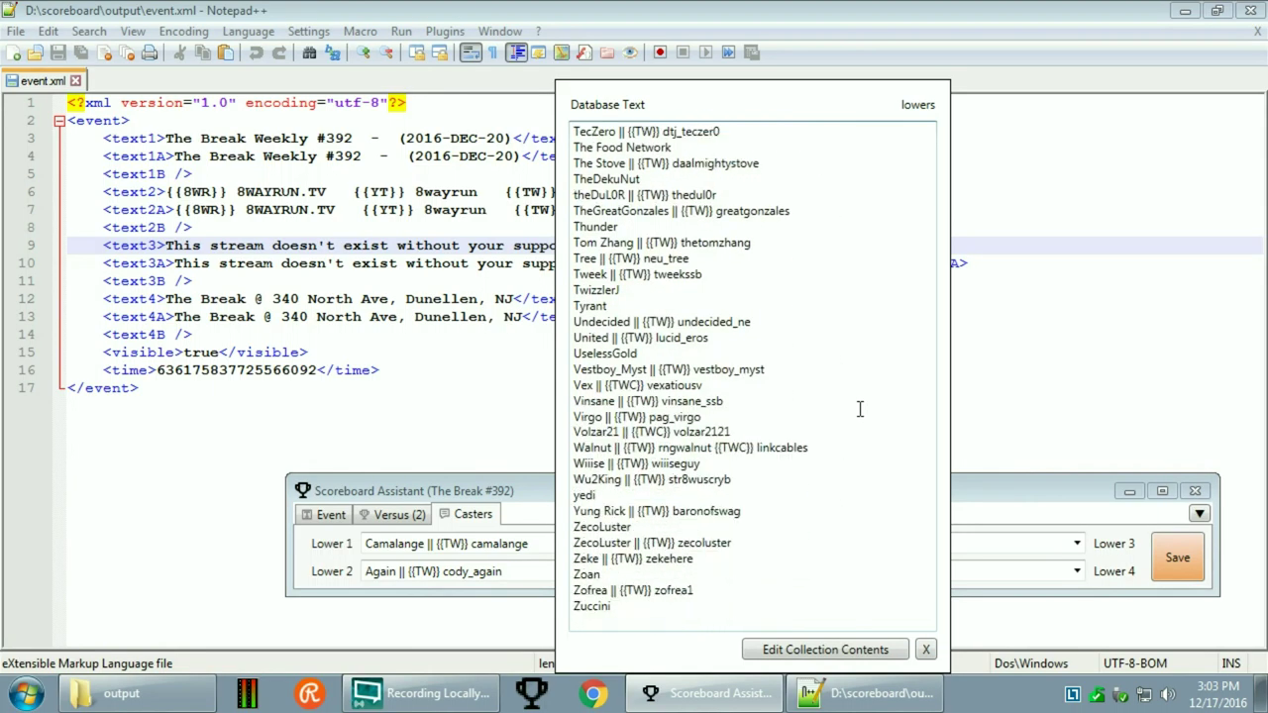
click(925, 649)
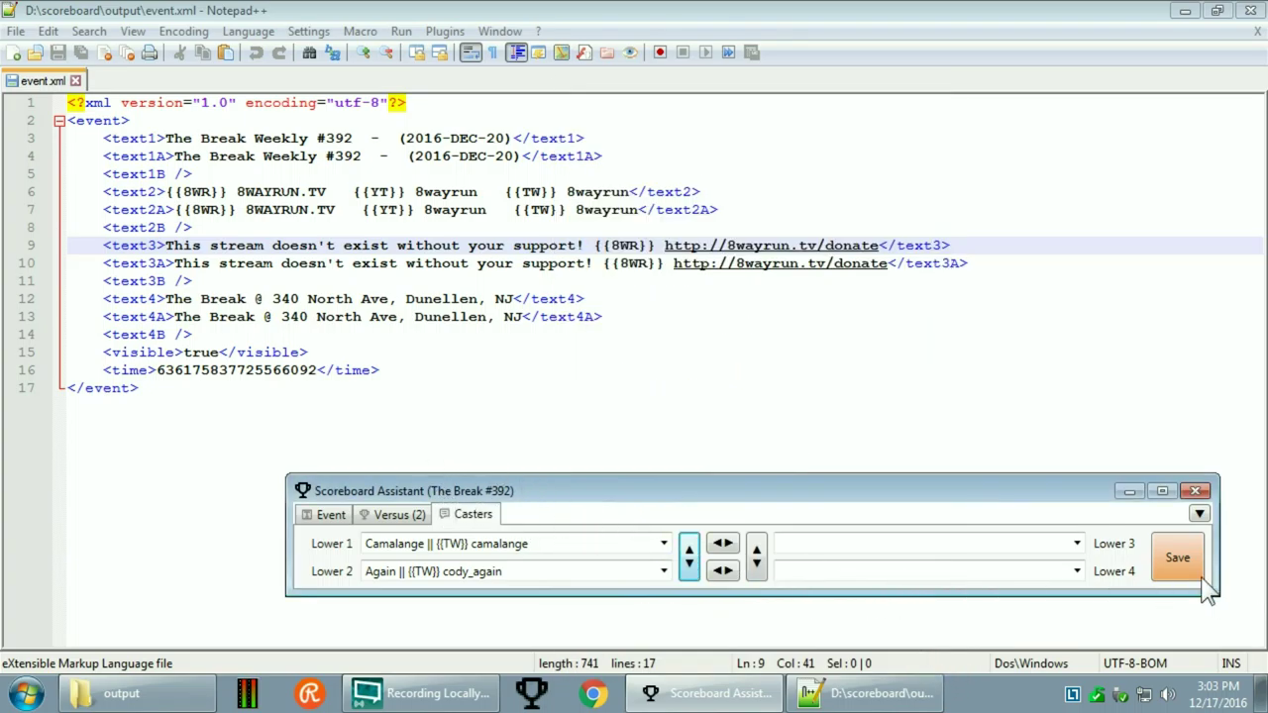
- Save the Casters tab lower thirds and go back to the Event tab via Versus
click(1177, 557)
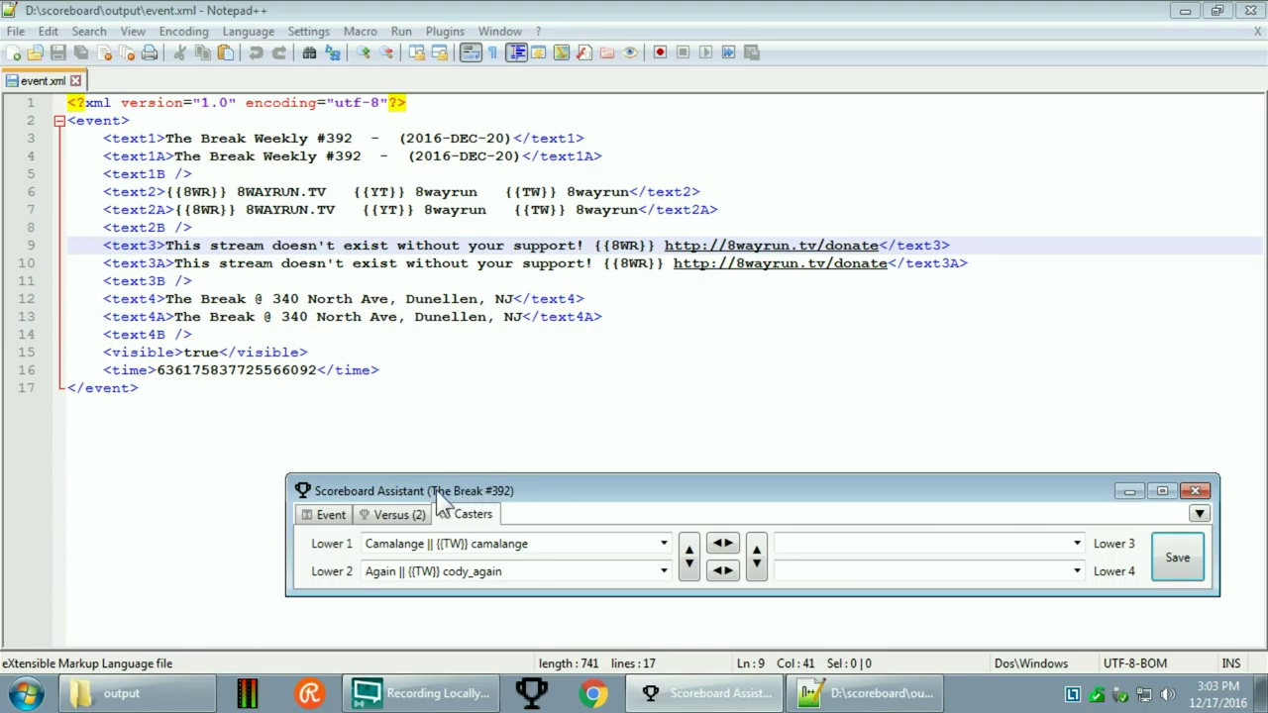
click(397, 514)
click(348, 511)
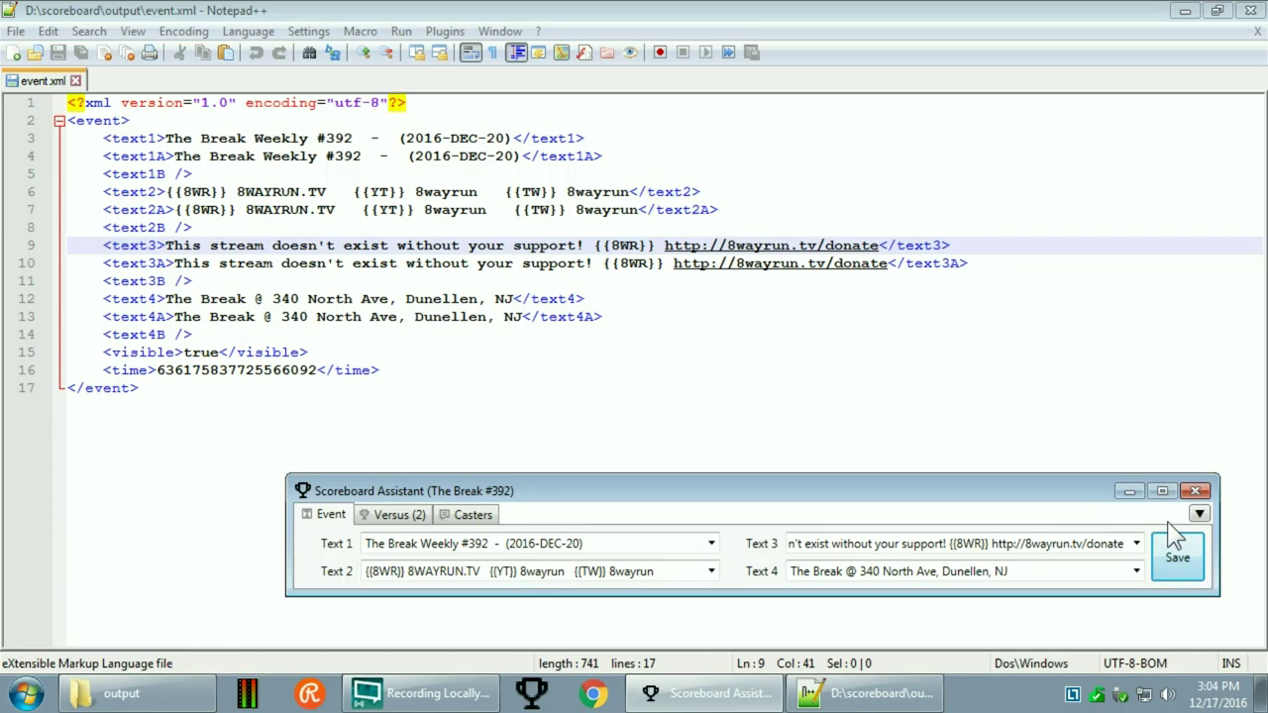
right_click(1165, 548)
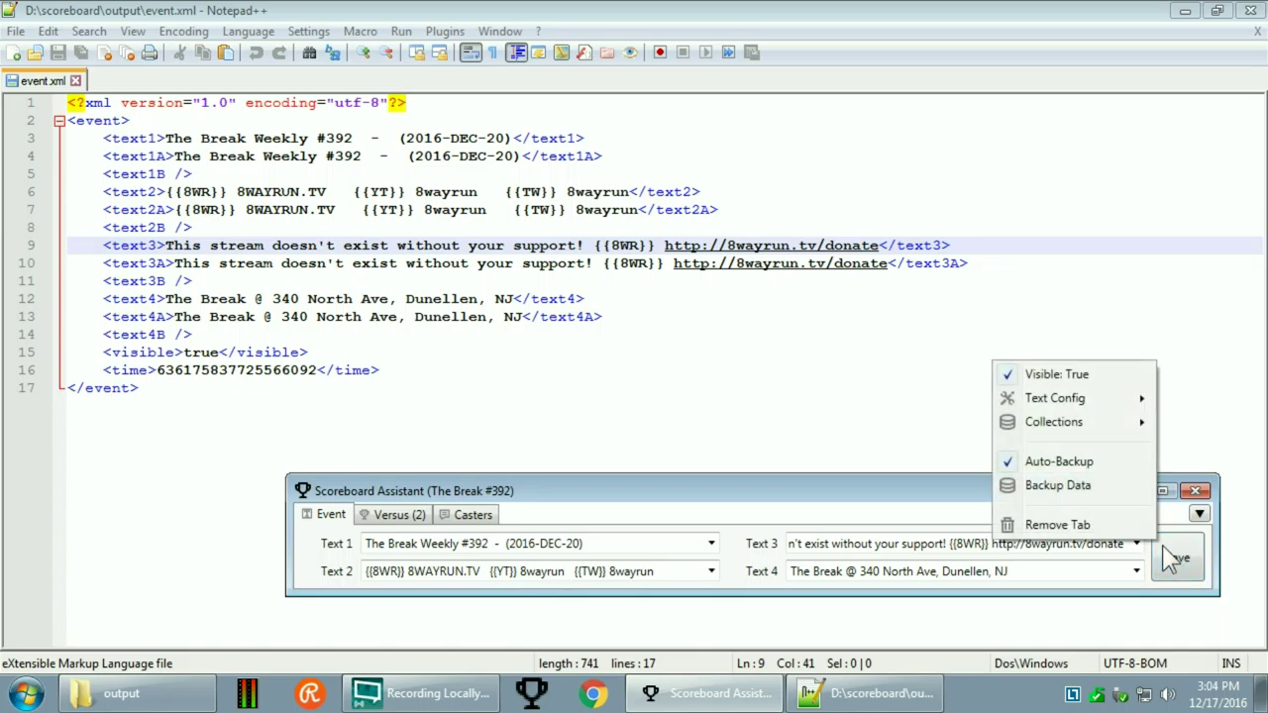
- Set Text 1's Text Config output to Image and reopen it, showing Arial 18 defaults
mouse_move(1094, 406)
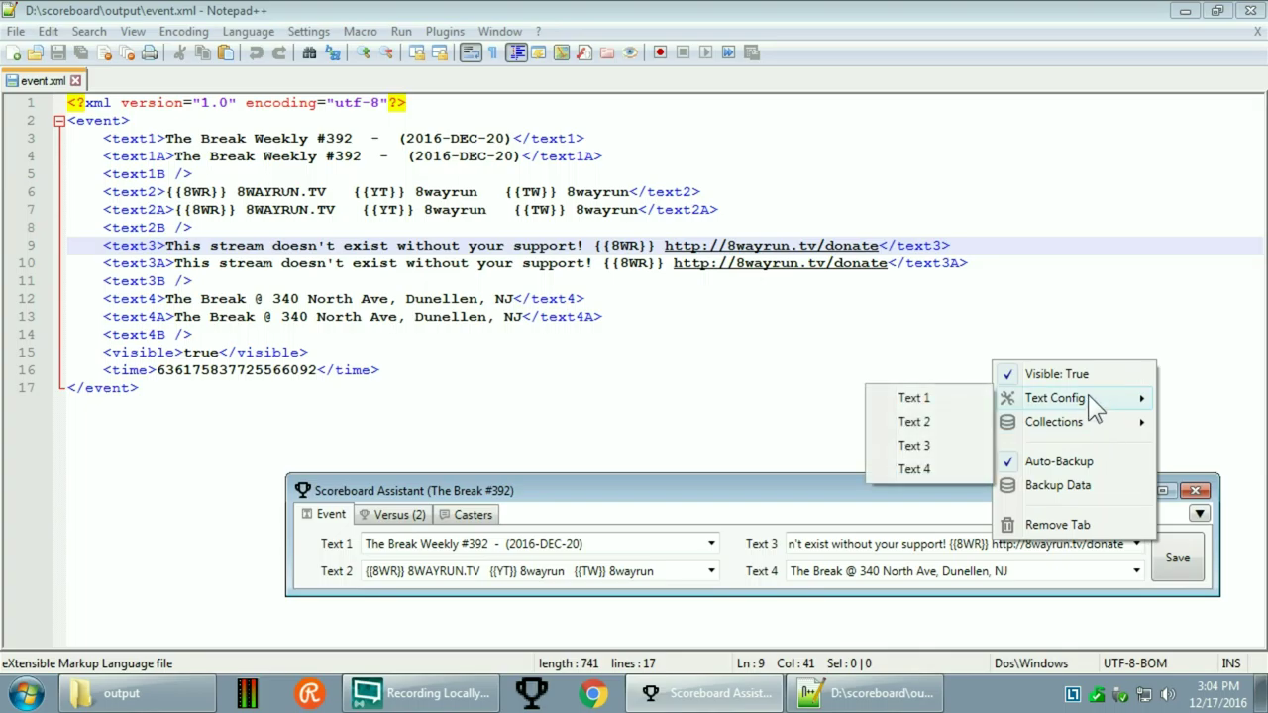
click(914, 398)
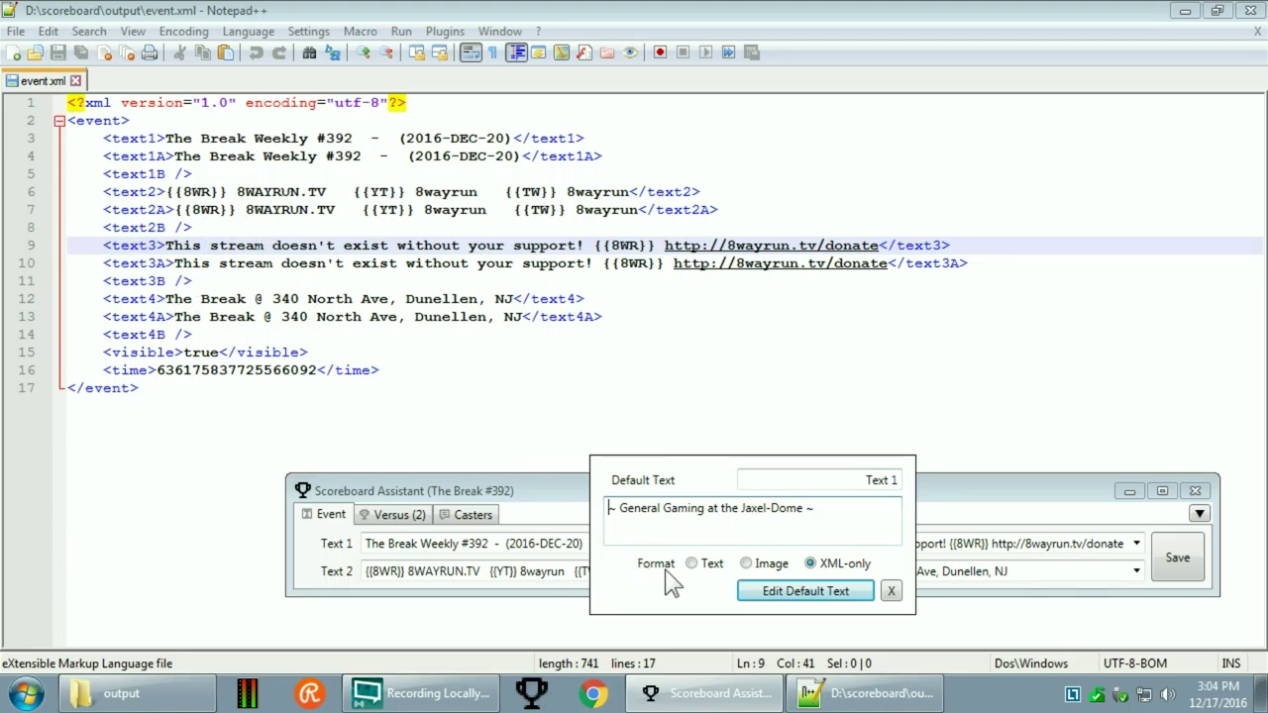
click(758, 566)
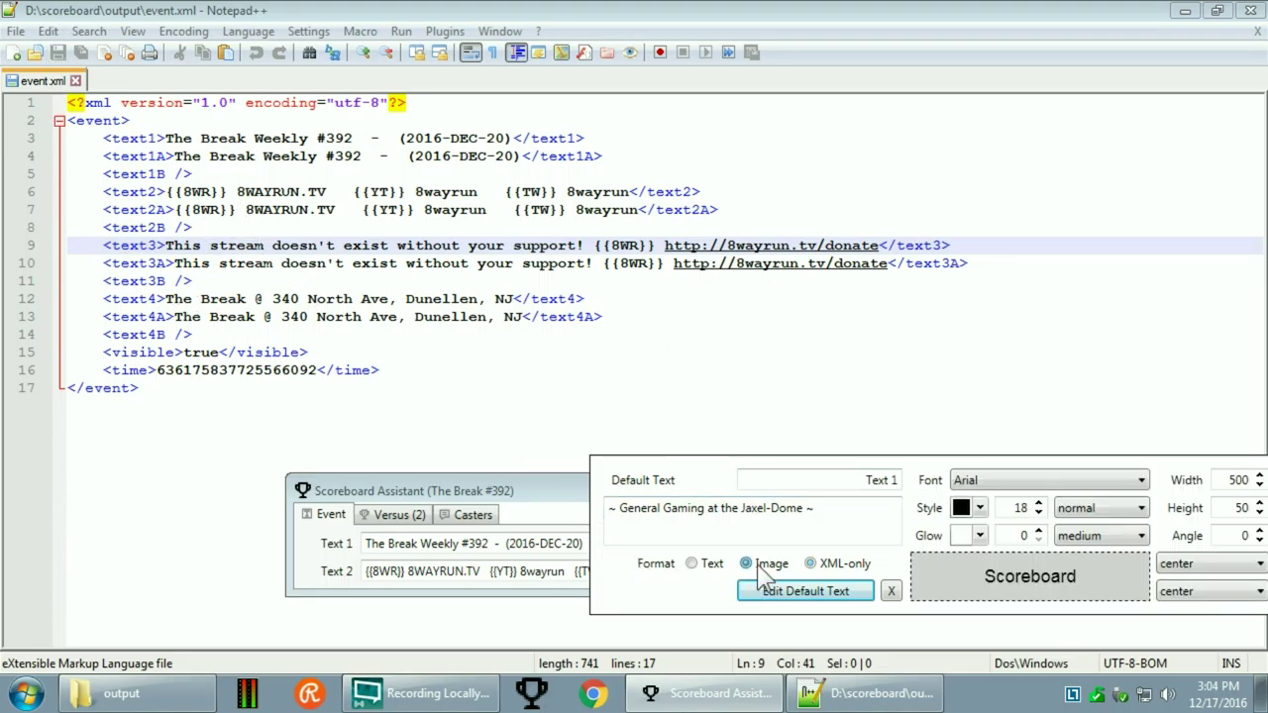
click(889, 593)
click(1199, 513)
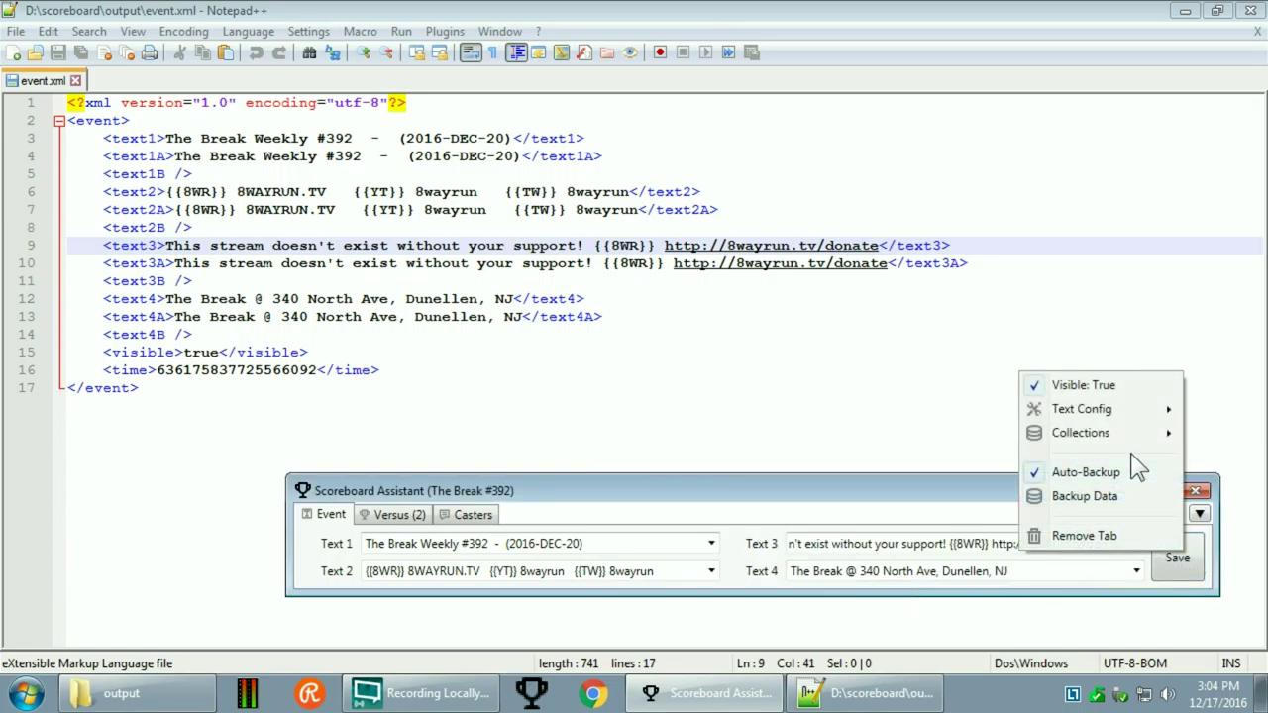
mouse_move(1085, 409)
click(935, 410)
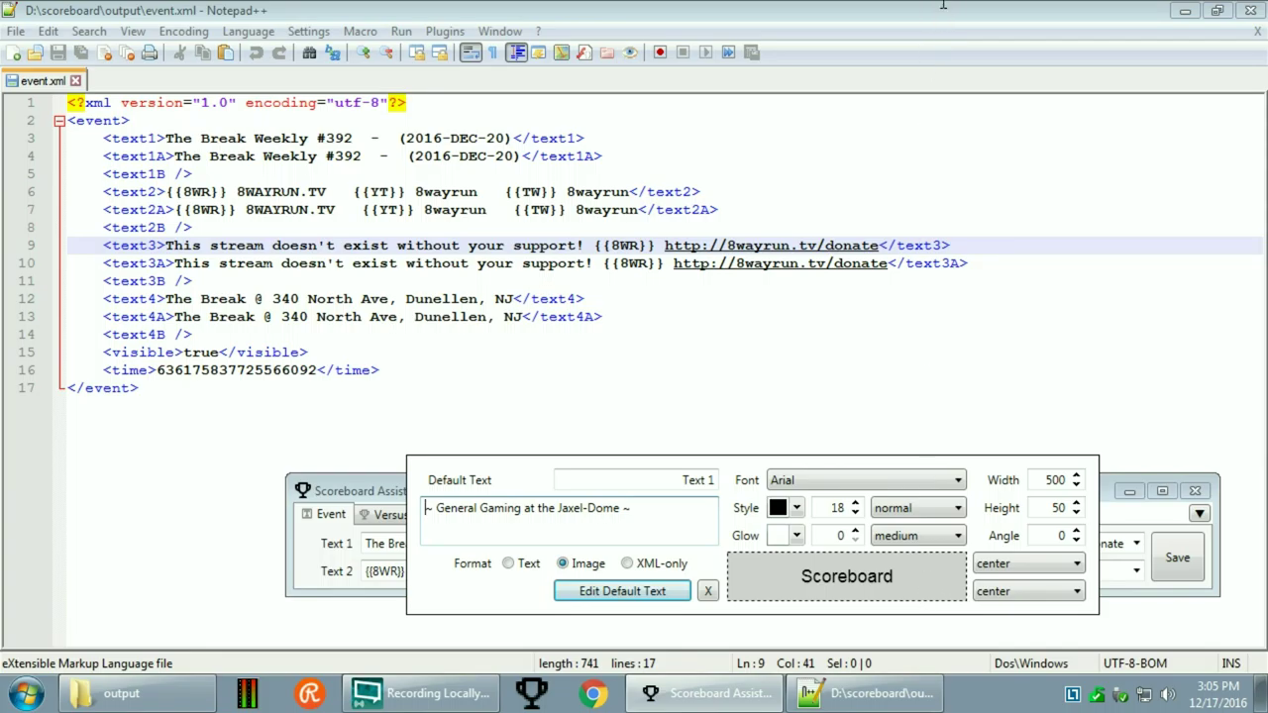
- Close Notepad++ and give Text 1 white text with a black glow of size 3
click(1250, 11)
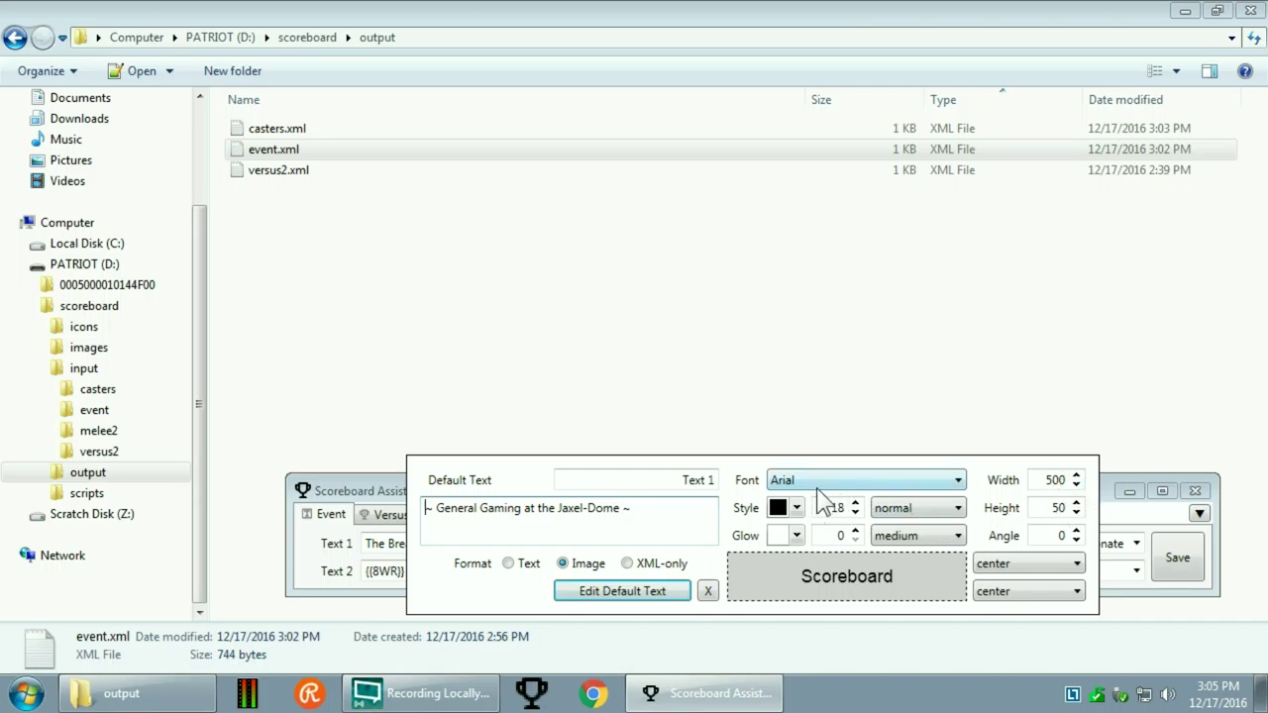
click(796, 536)
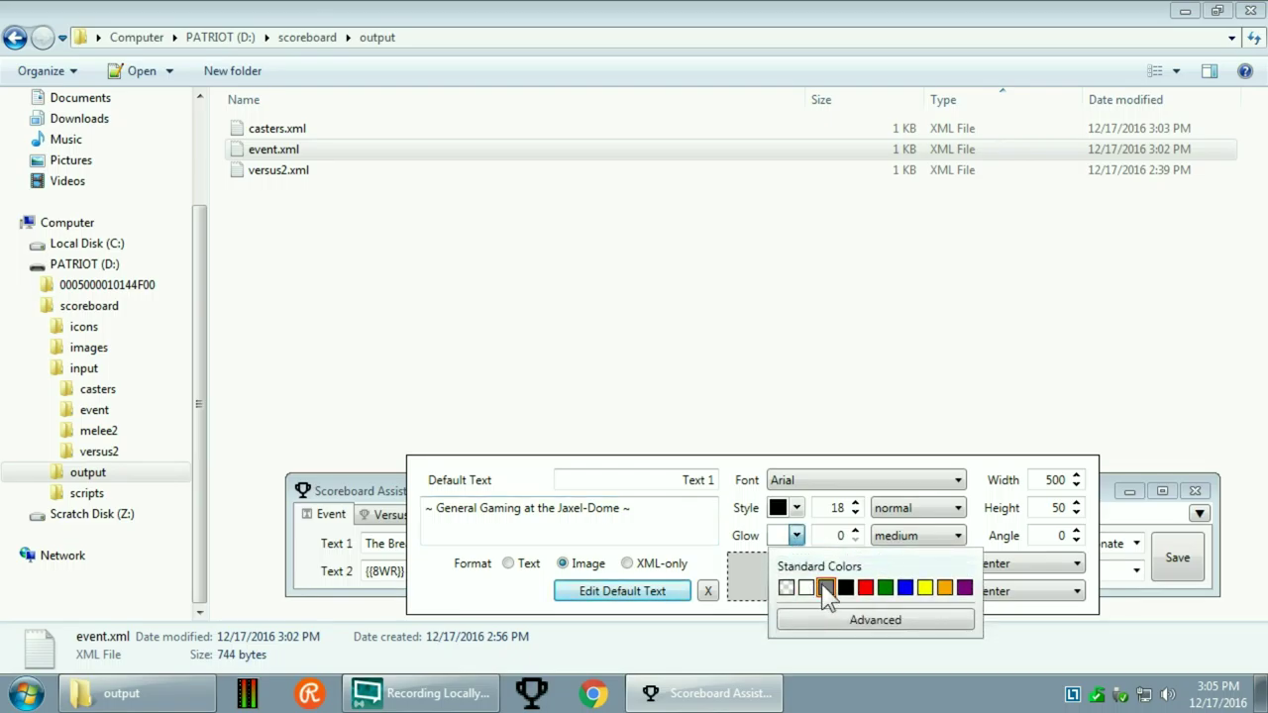
click(842, 587)
click(796, 508)
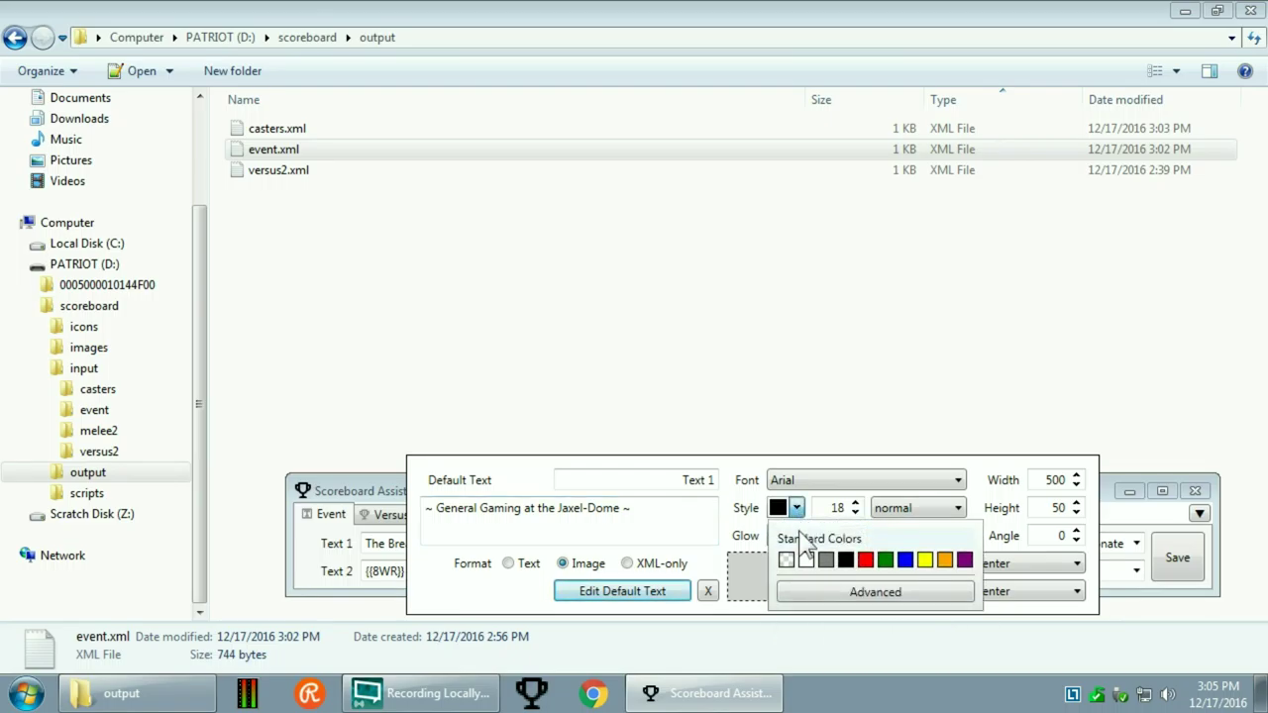
click(798, 559)
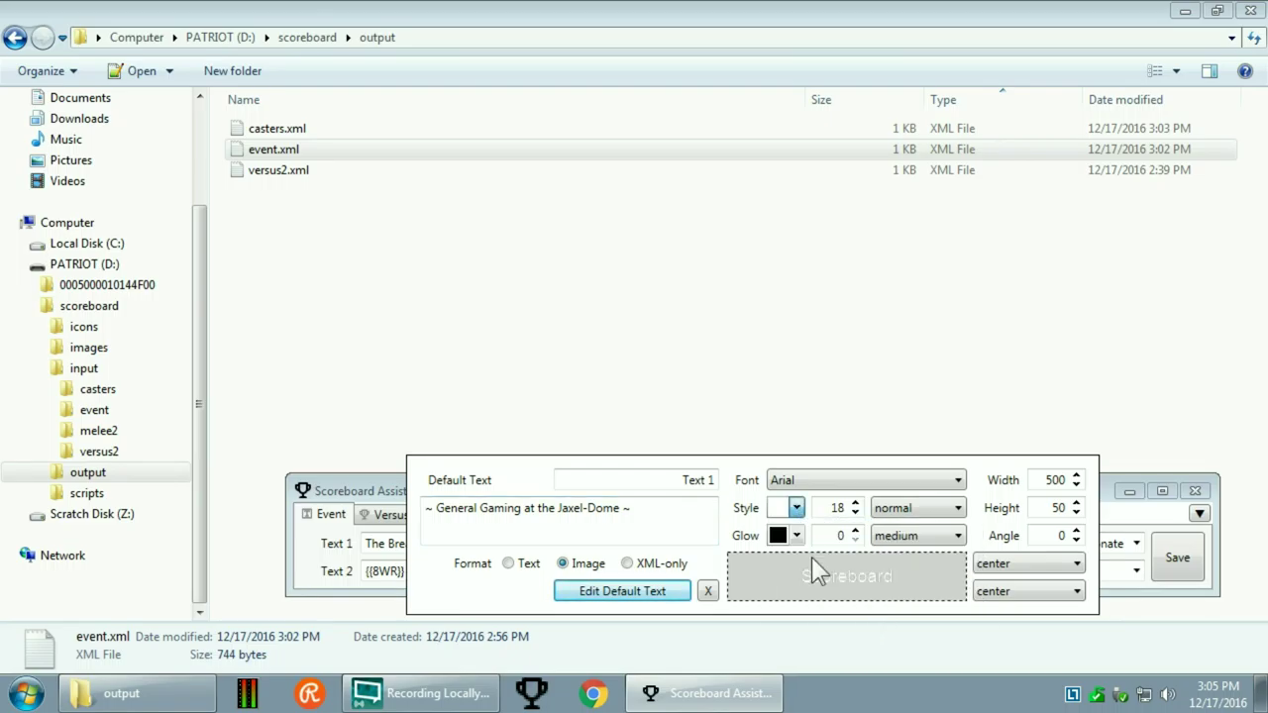
click(855, 531)
click(855, 531)
click(855, 531)
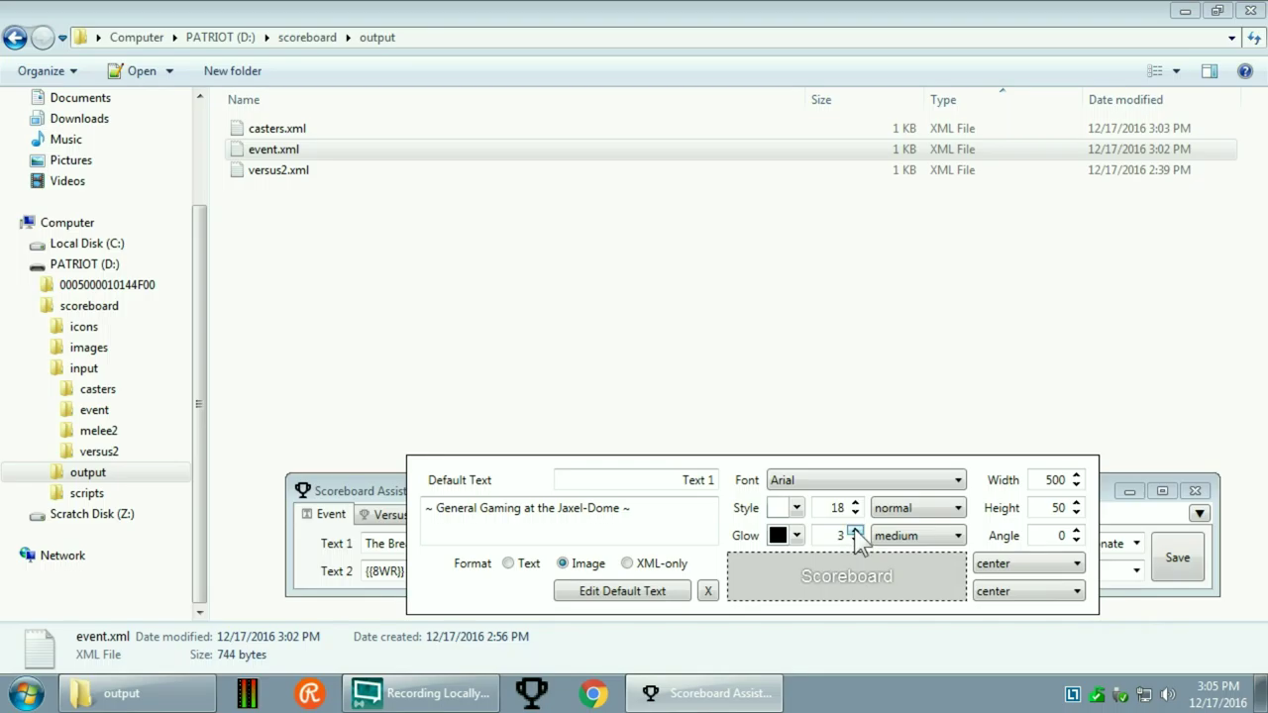
- Set the Text 1 font to Century Gothic with normal style and black glow weight
click(878, 482)
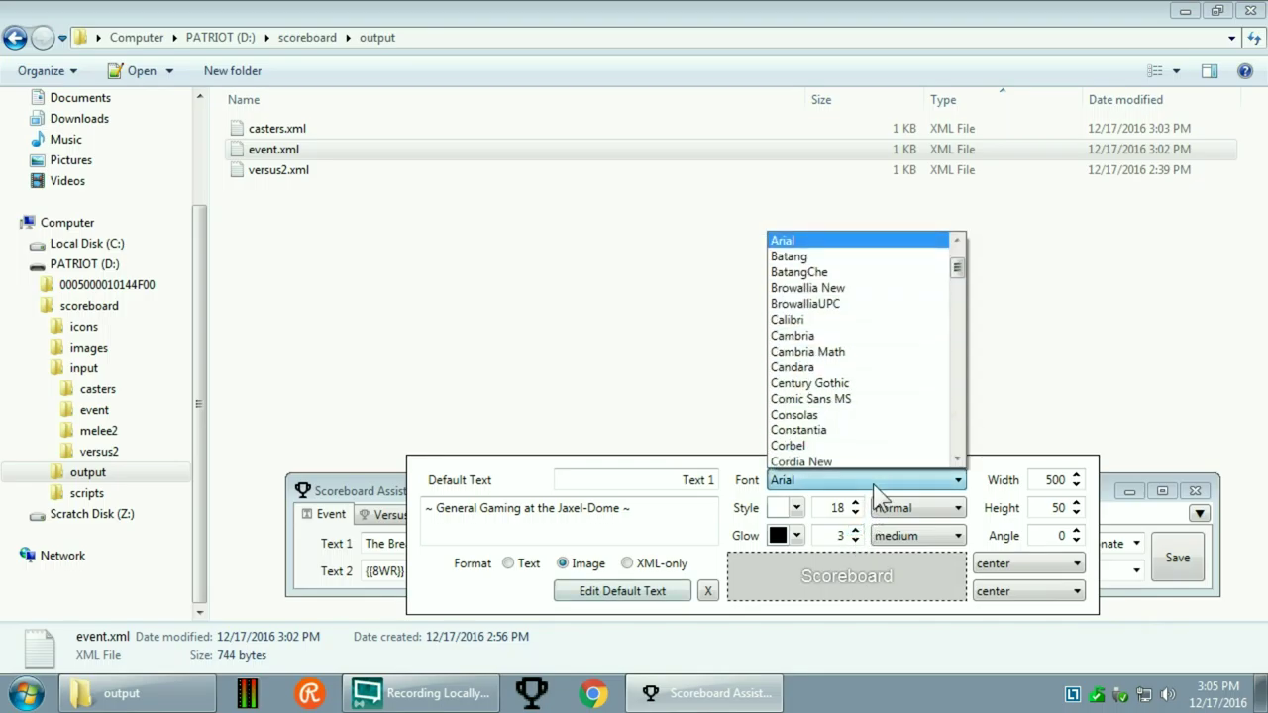
scroll(888, 392, down, 1)
click(881, 370)
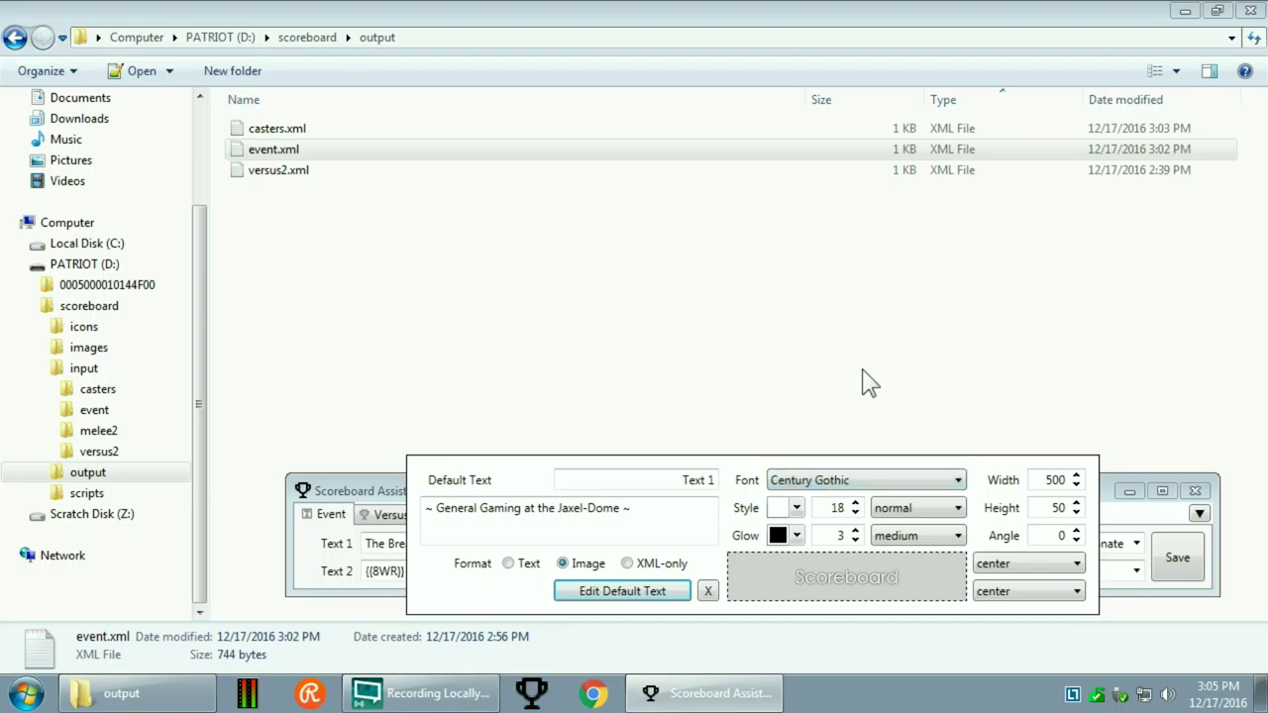
click(916, 507)
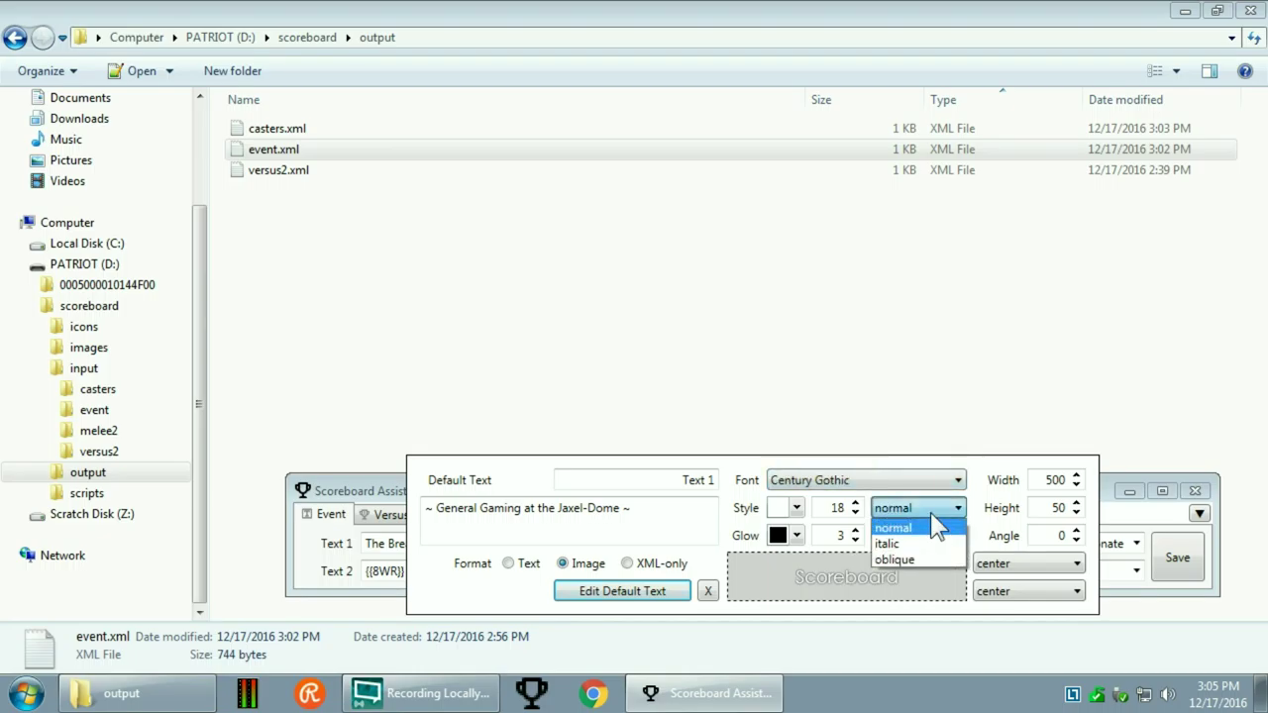
click(917, 528)
click(923, 535)
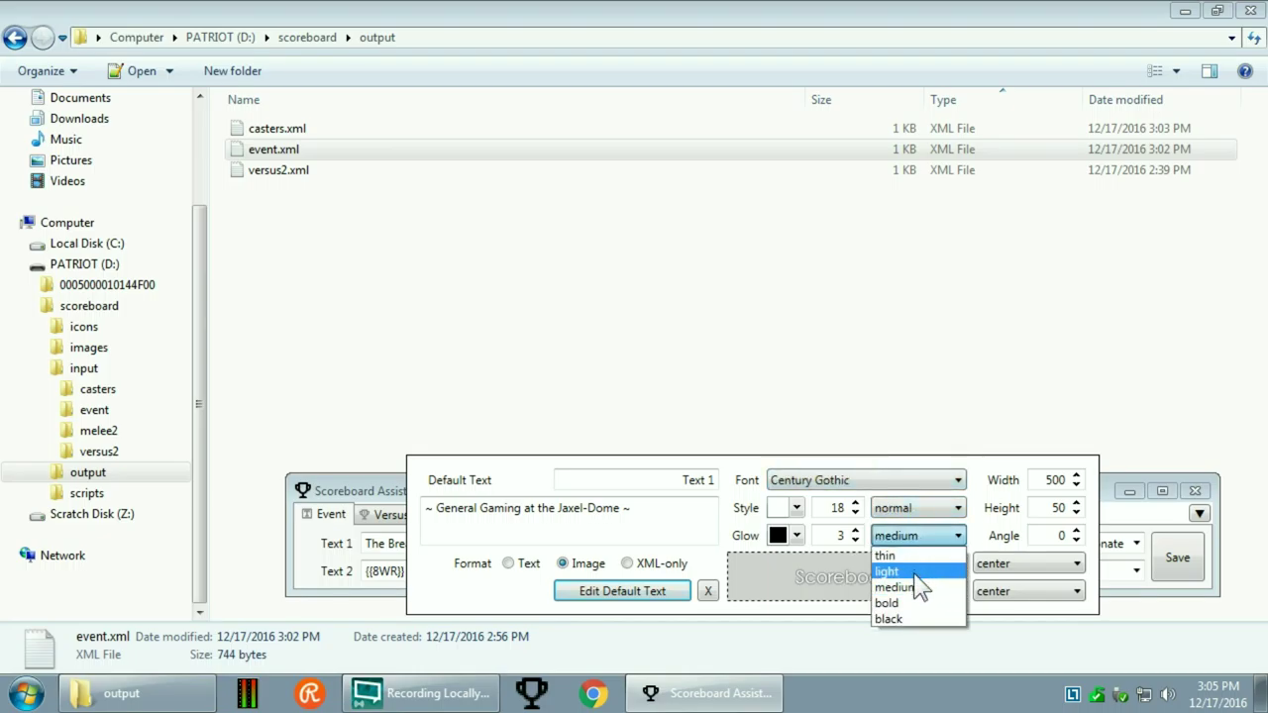
click(907, 625)
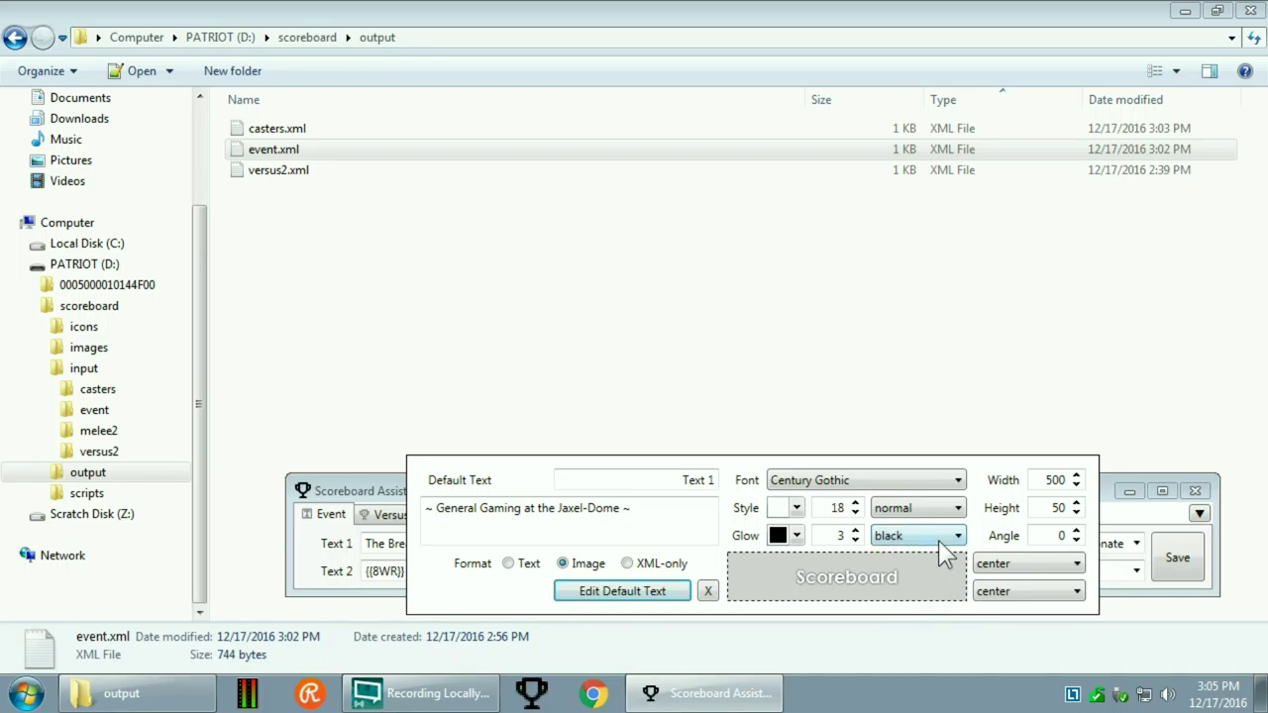
- Keep Text 1 centred horizontally and vertically, and tilt it to an angle of -3
click(1010, 570)
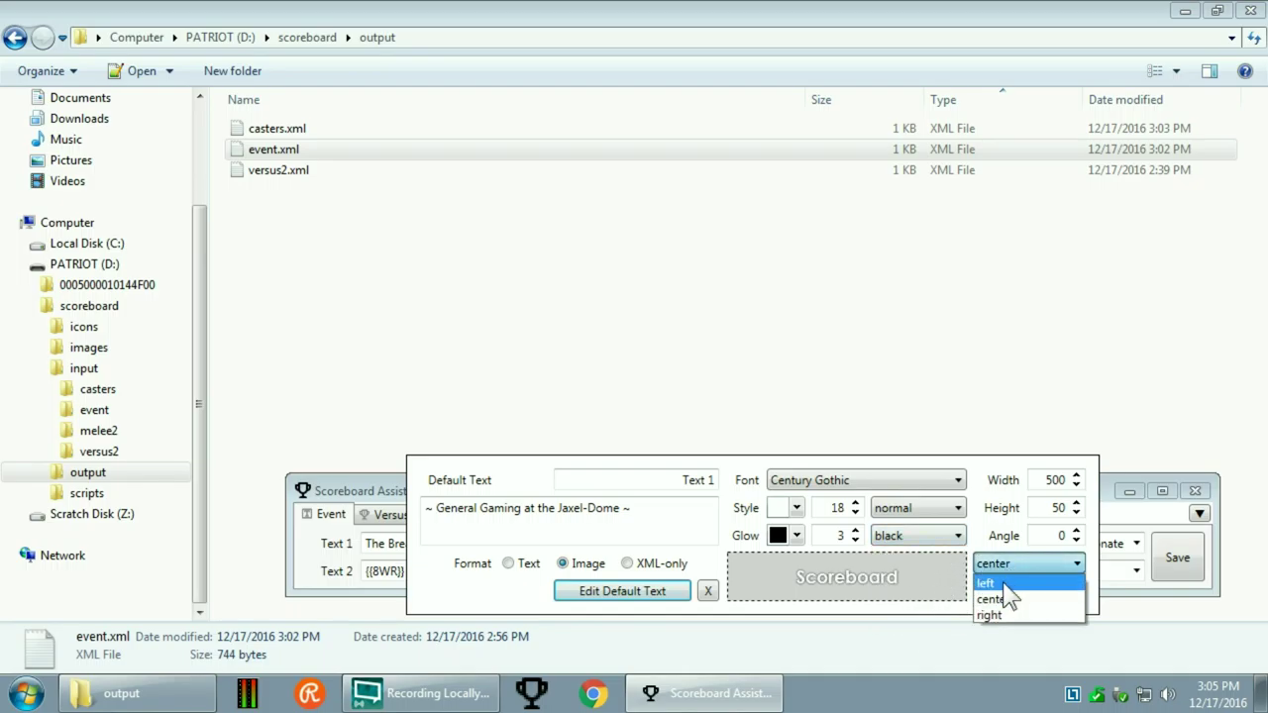
click(1007, 566)
click(1016, 589)
click(1075, 531)
click(1076, 531)
click(1076, 531)
click(1076, 539)
click(1076, 539)
click(1076, 539)
click(1076, 539)
click(1075, 539)
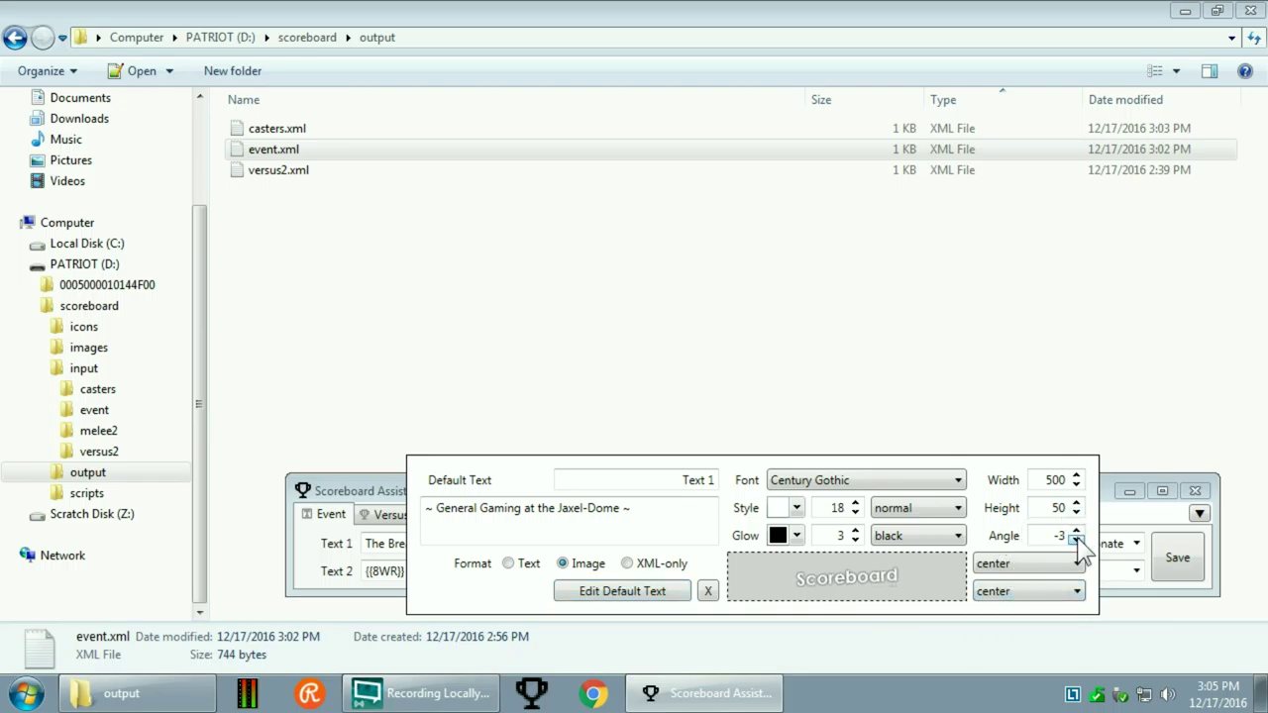
- Close the Text 1 settings and save to regenerate the event output files
click(612, 588)
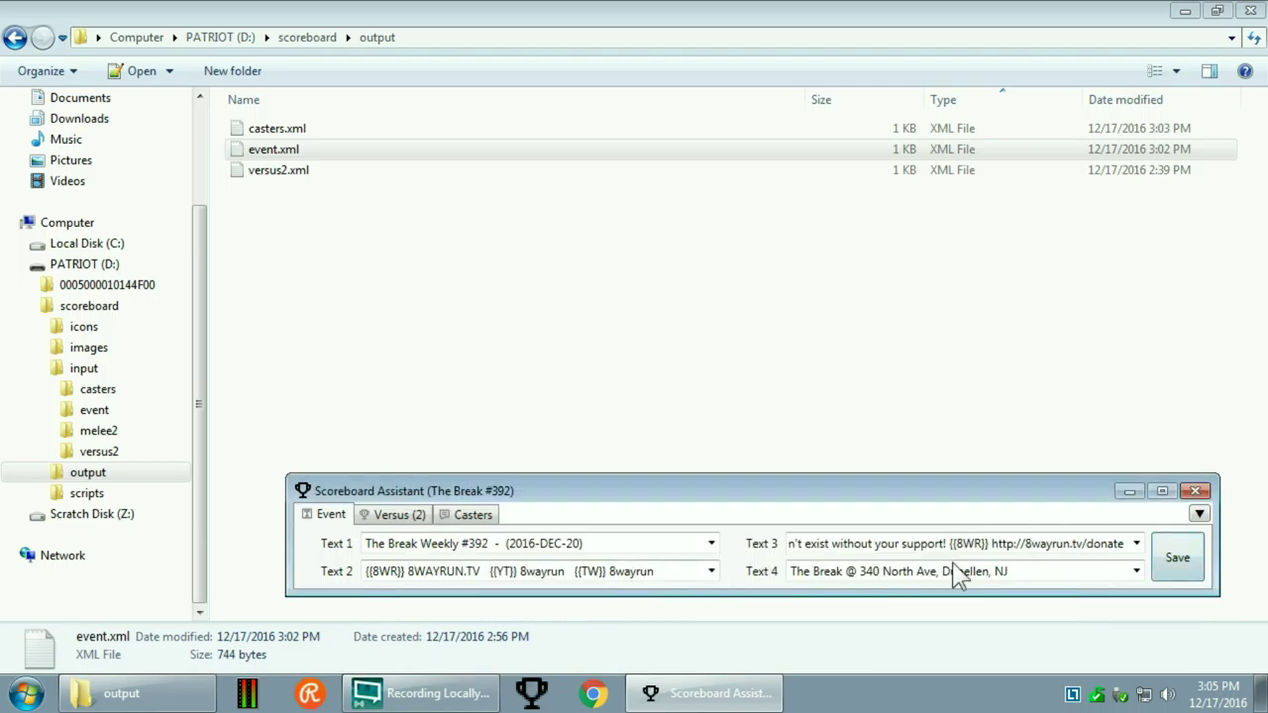
click(1179, 563)
click(1196, 568)
- Open text1.png from the new output\event folder to preview the rendered title
double_click(259, 191)
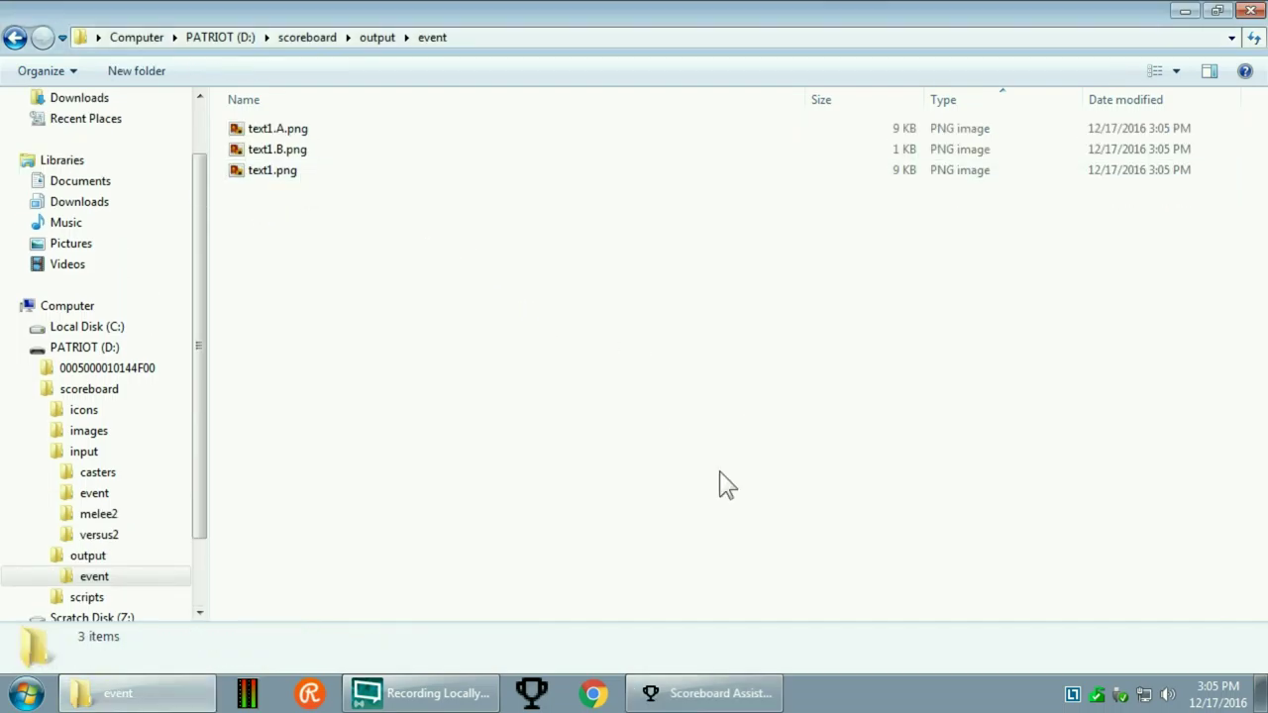
click(718, 694)
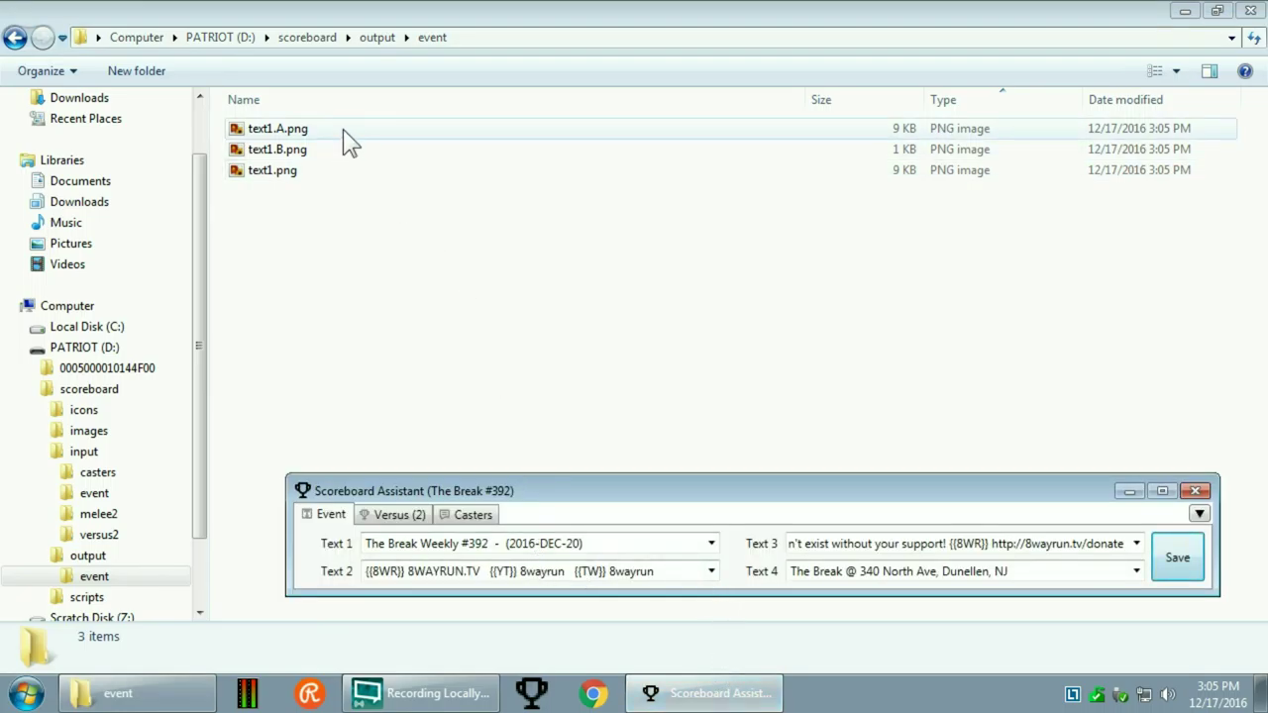
double_click(277, 169)
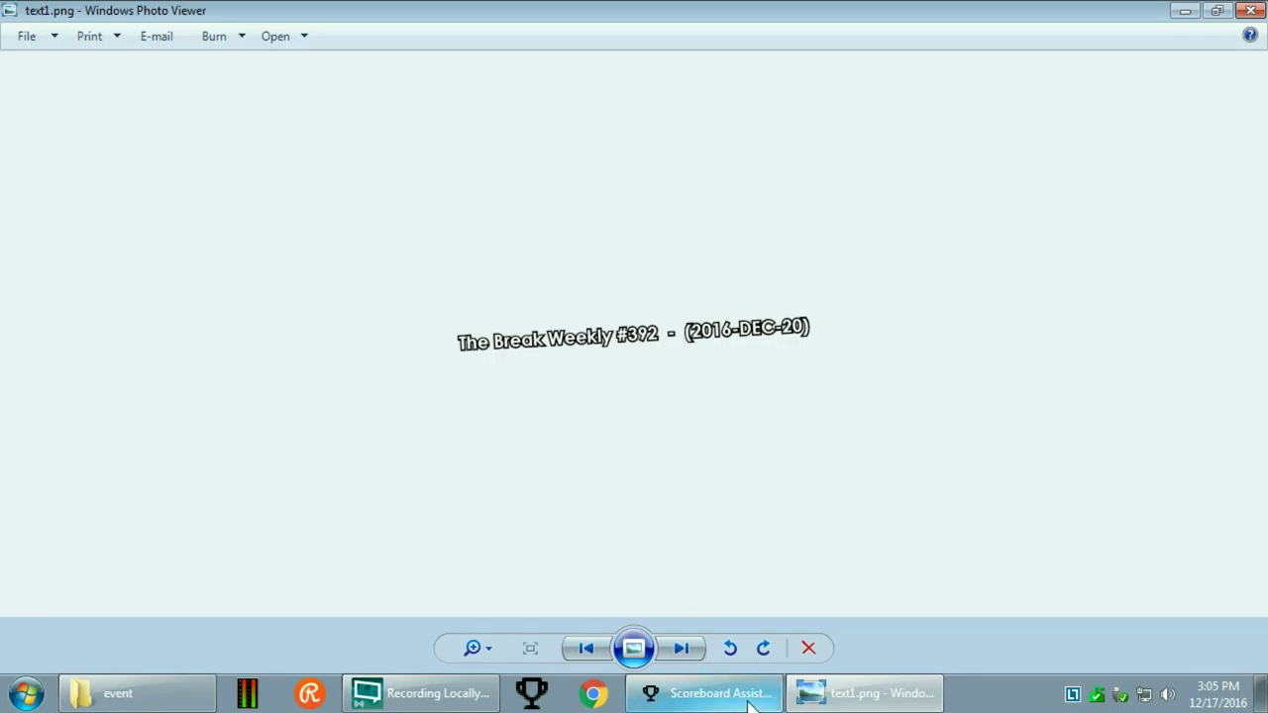
- Lower Text 1's glow size to 1 and save to re-render text1.png
click(706, 694)
right_click(1211, 559)
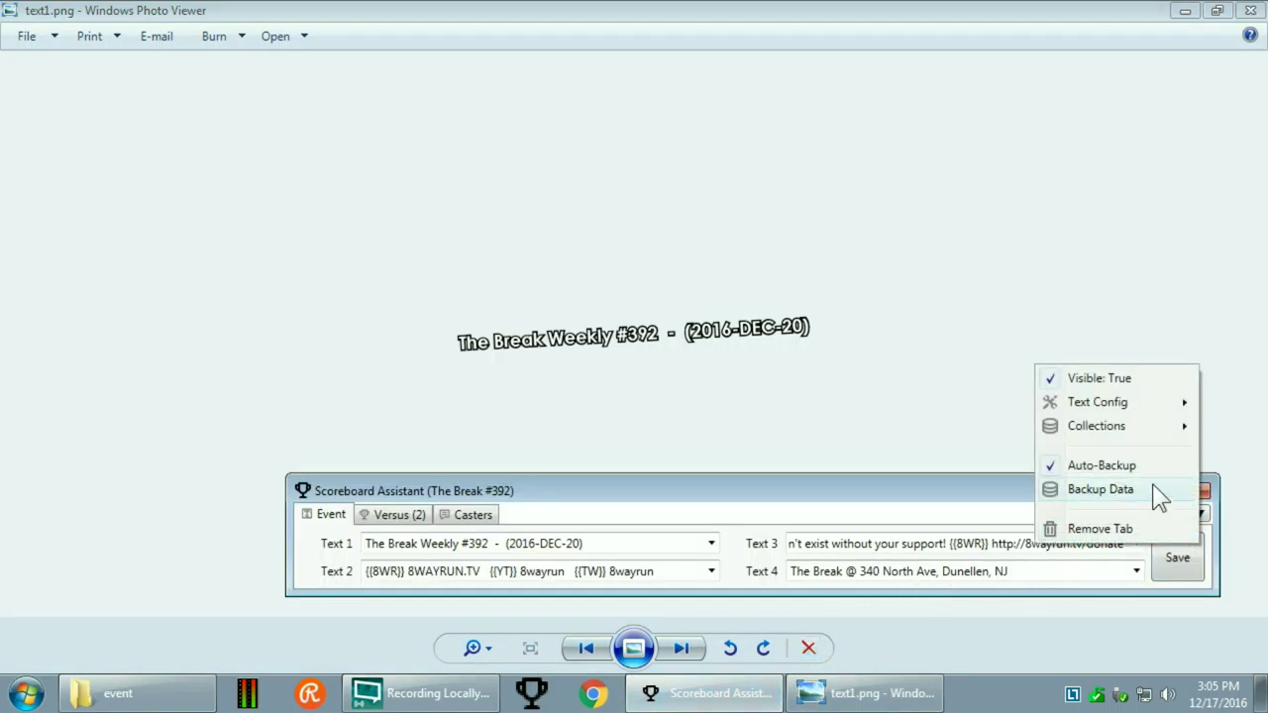
mouse_move(1065, 406)
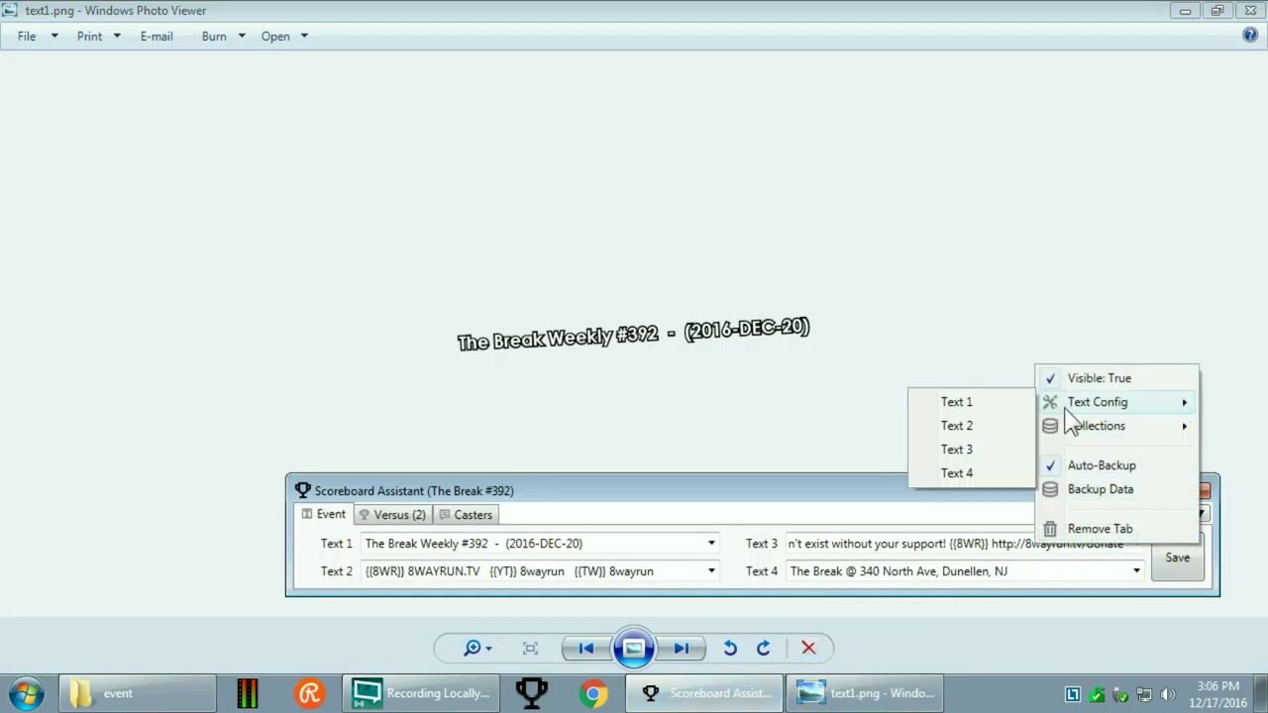
click(986, 400)
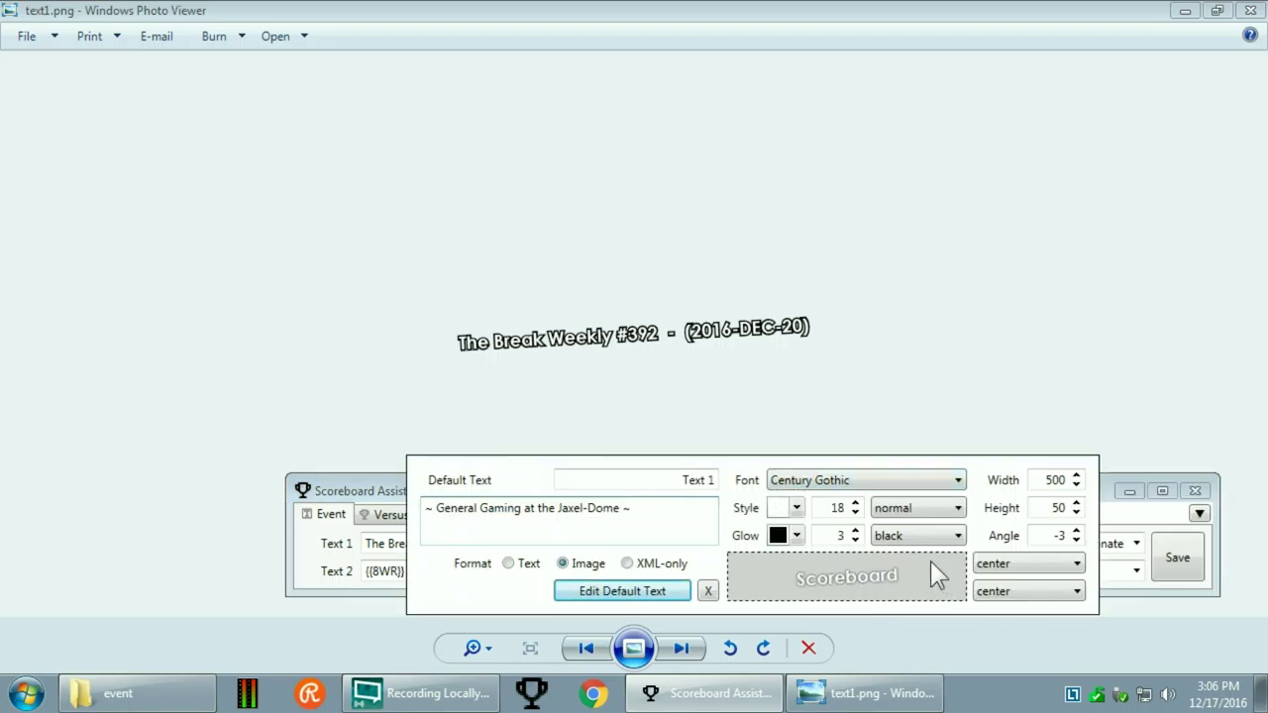
click(854, 540)
click(854, 540)
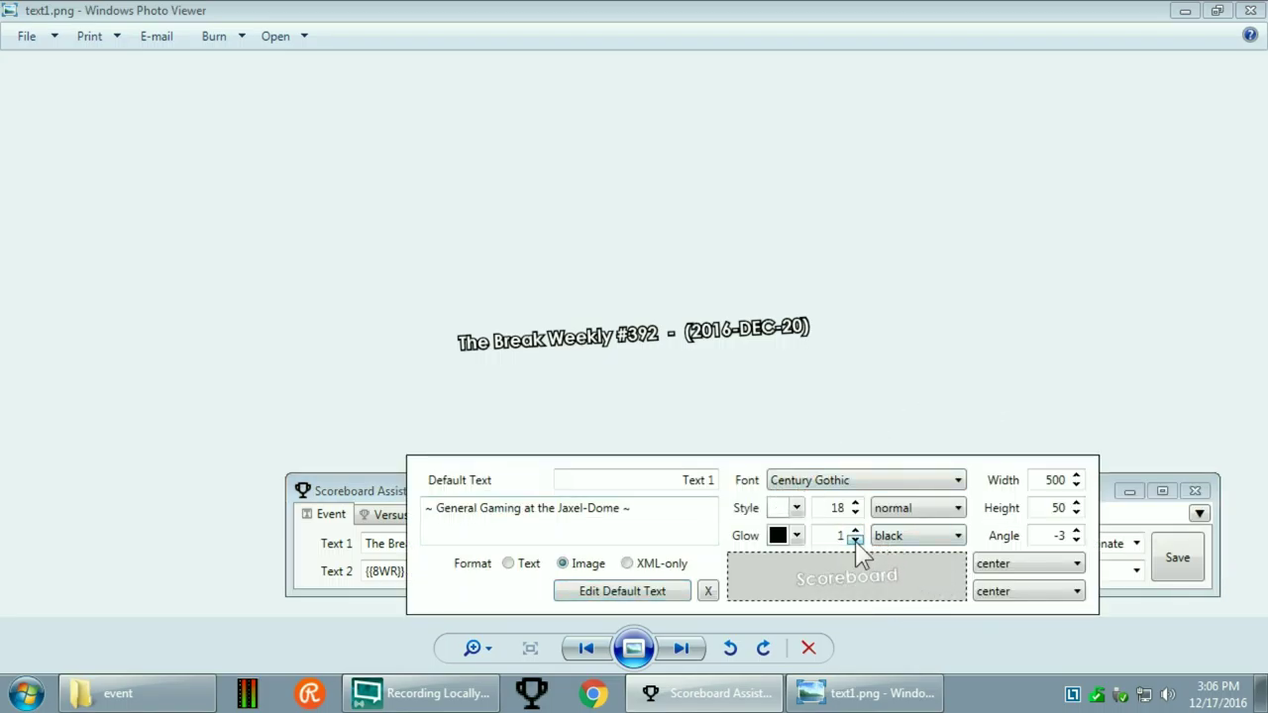
click(655, 591)
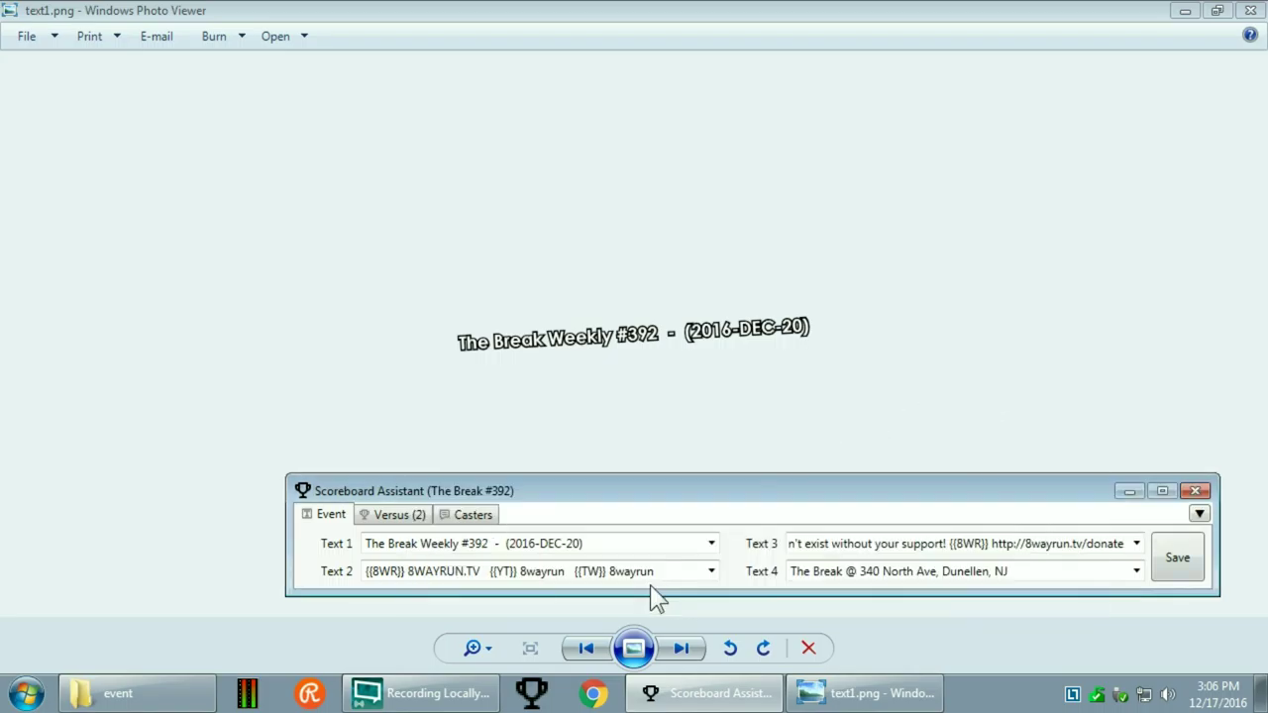
click(1179, 560)
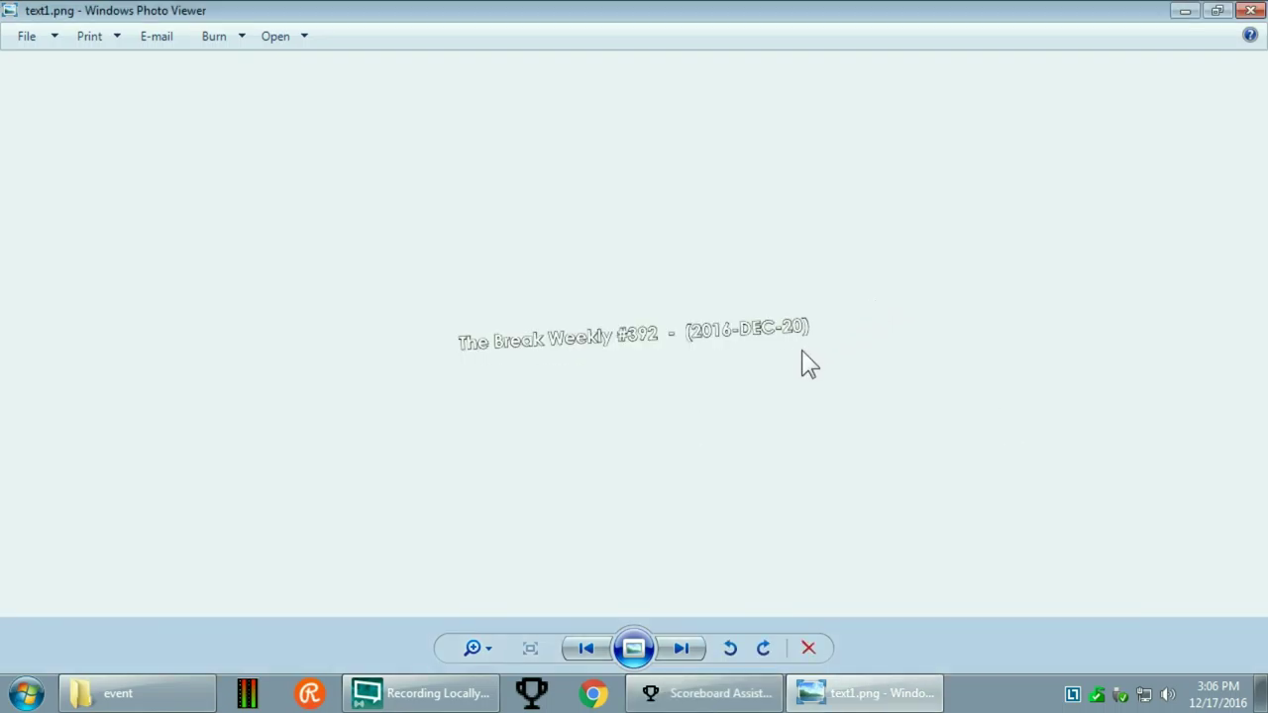
- Raise Text 1's glow size back to 2 and save to re-render the image
click(758, 695)
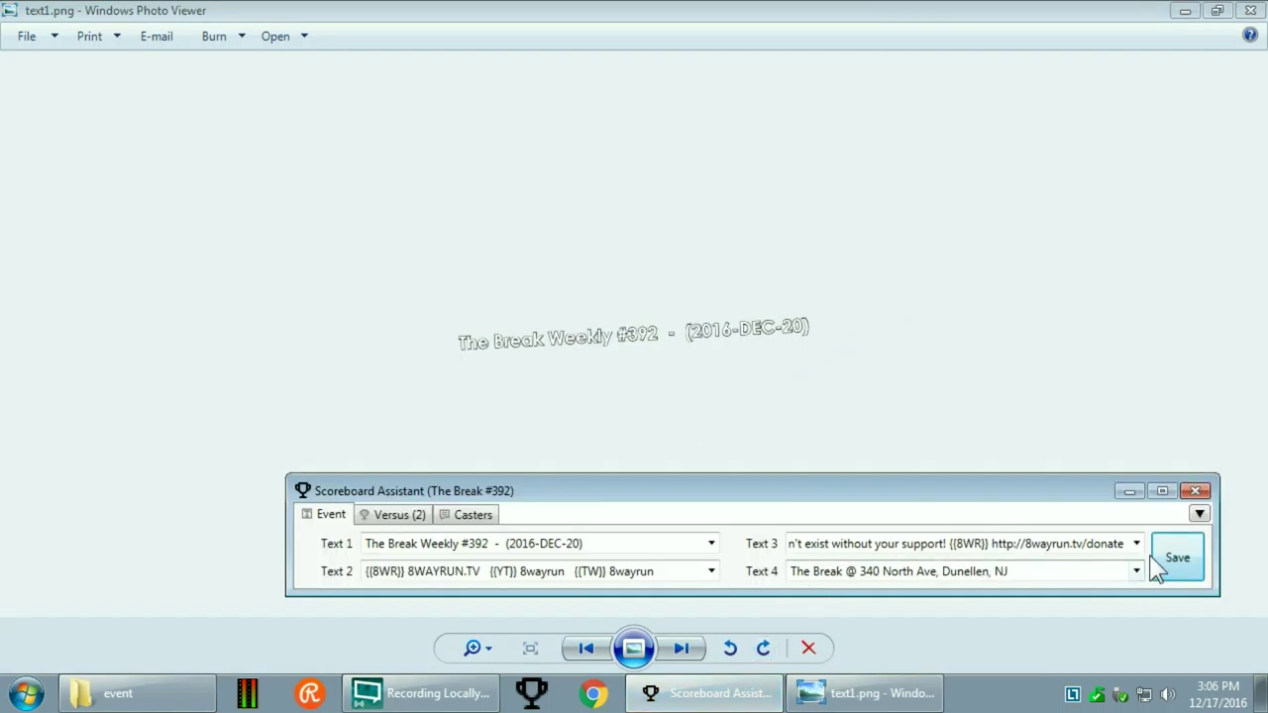
click(1199, 514)
mouse_move(1084, 409)
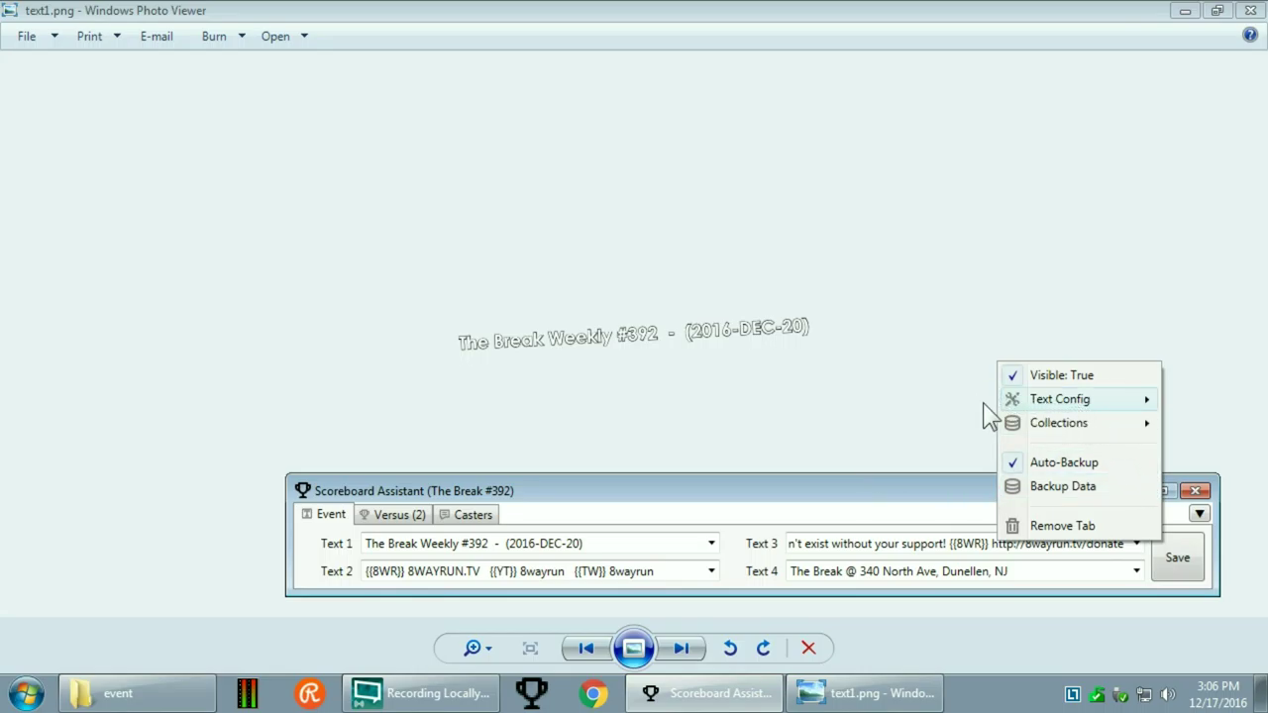
click(1054, 406)
click(855, 531)
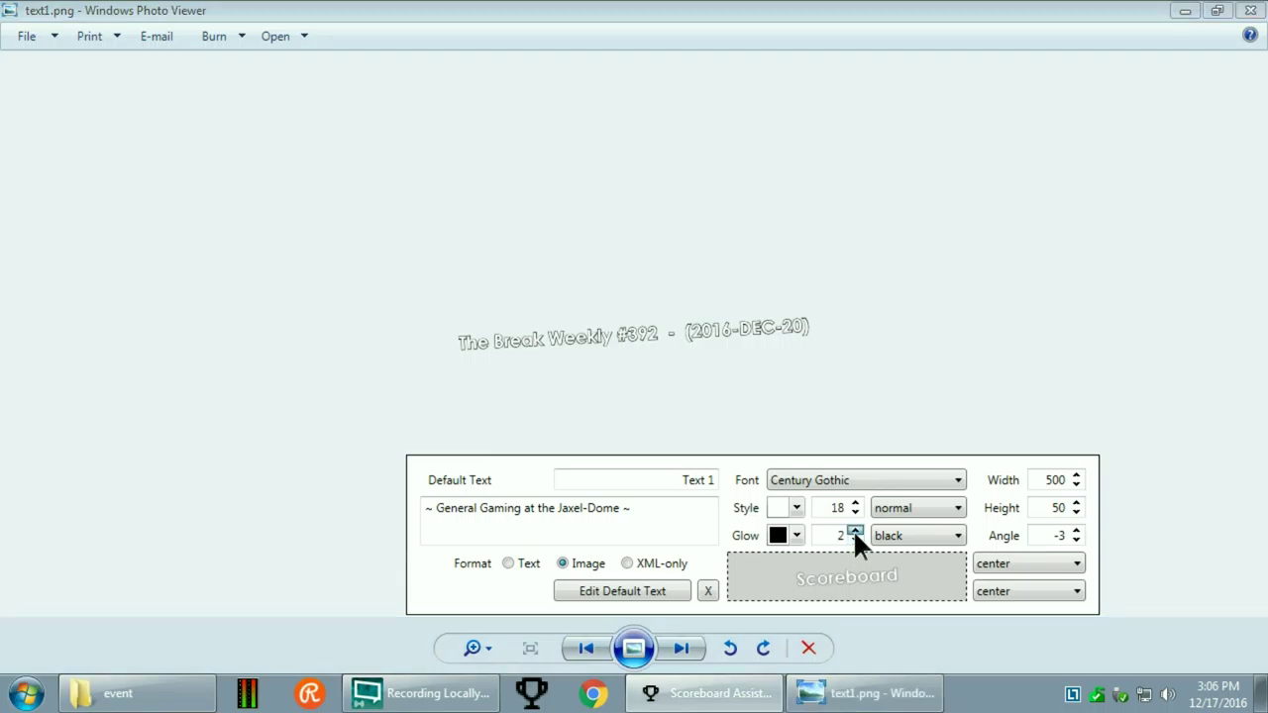
click(708, 591)
click(1173, 567)
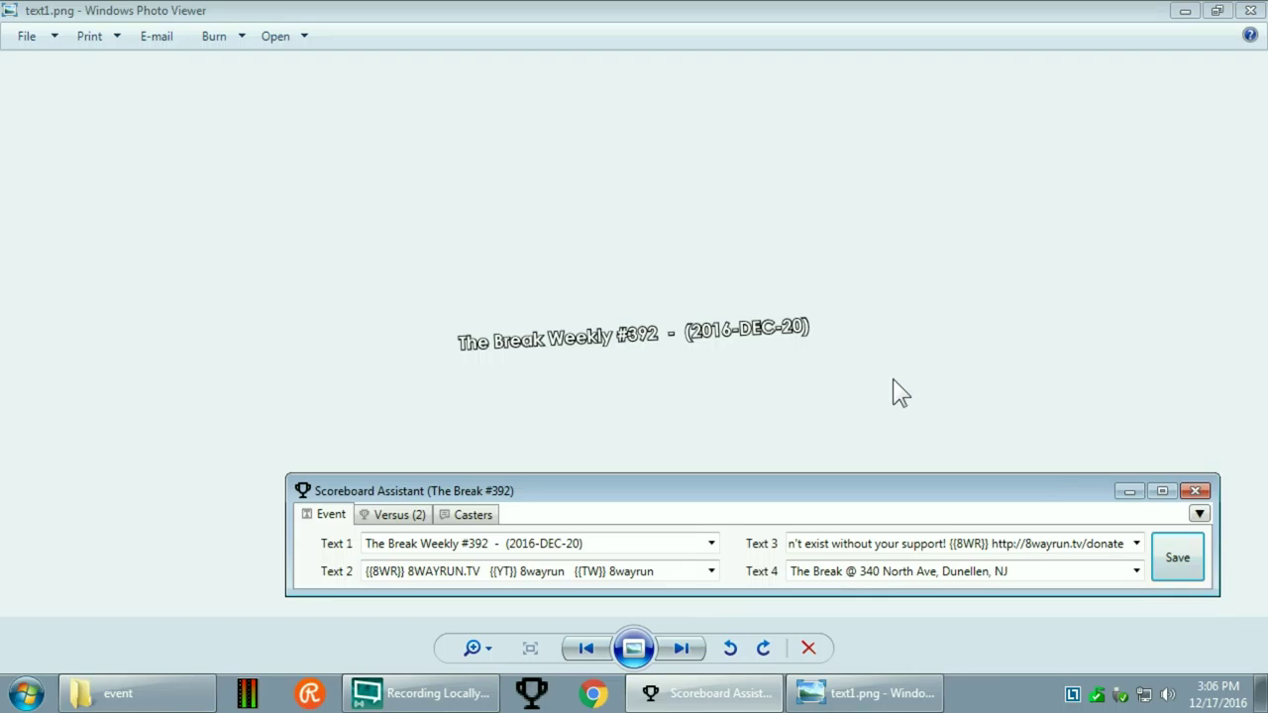
- Switch Text 1's output format to plain Text, confirm, and close the text1.png preview
click(1199, 514)
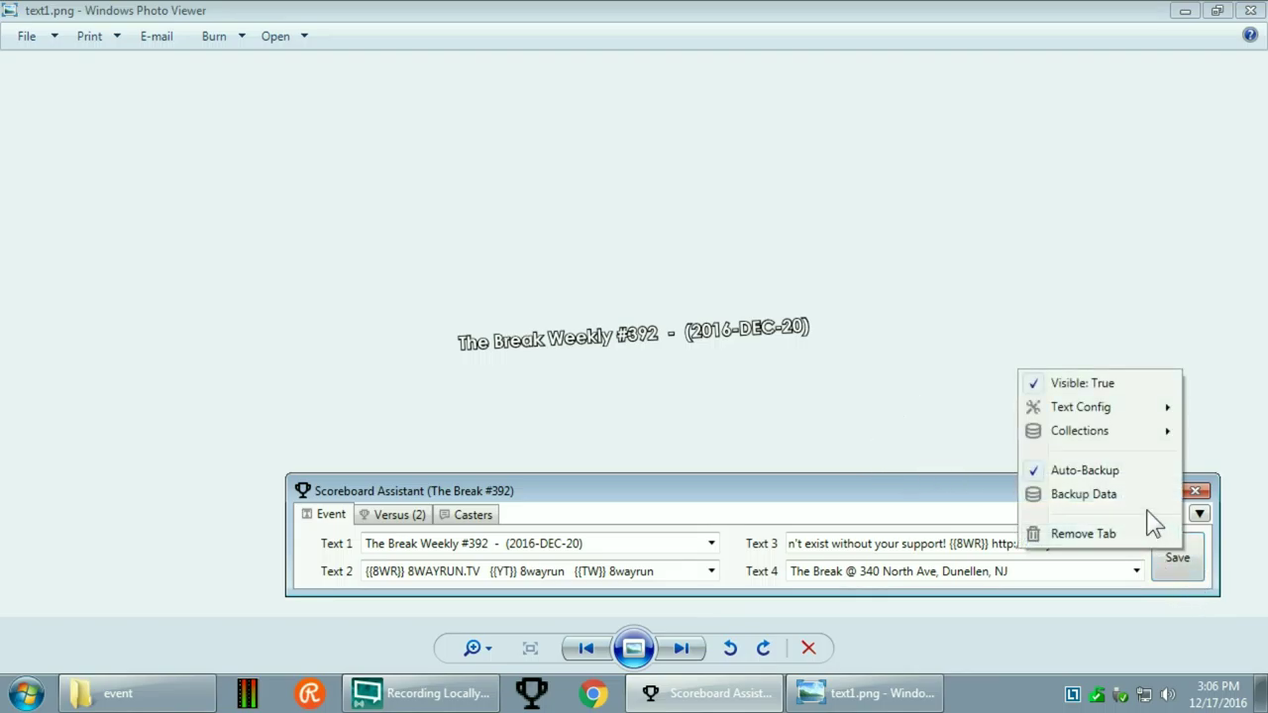
mouse_move(1108, 413)
click(939, 407)
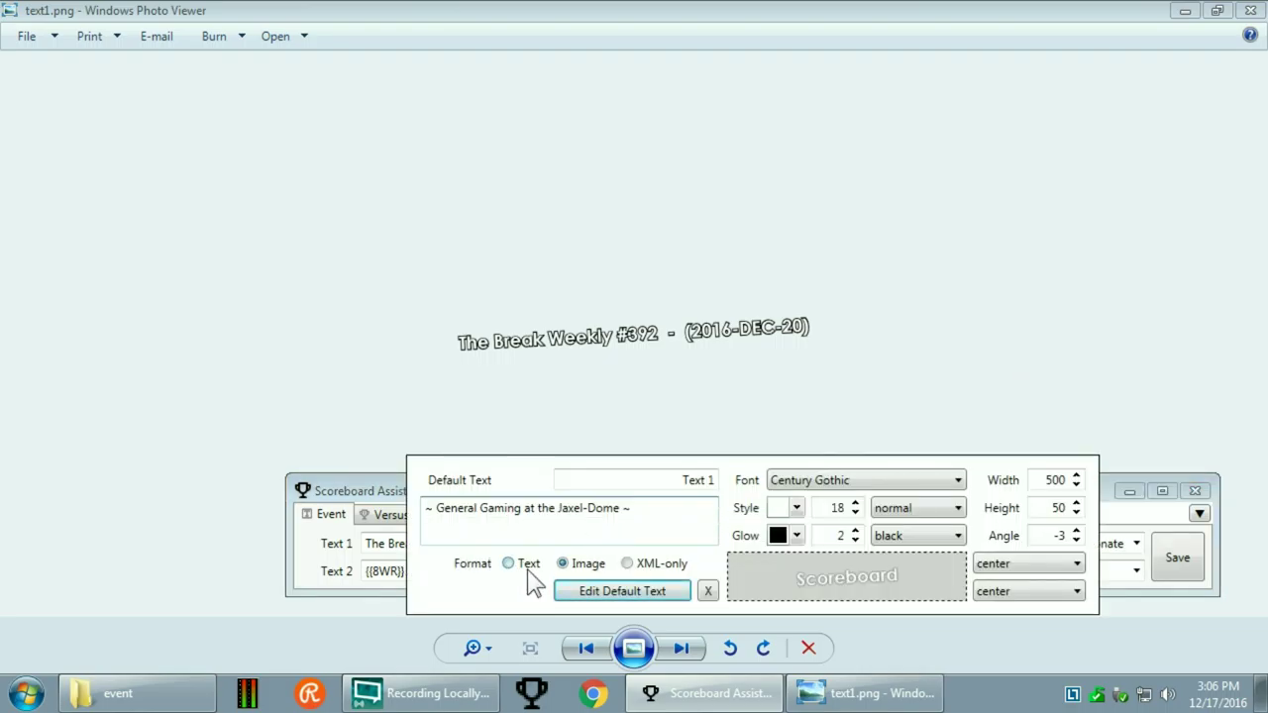
click(527, 567)
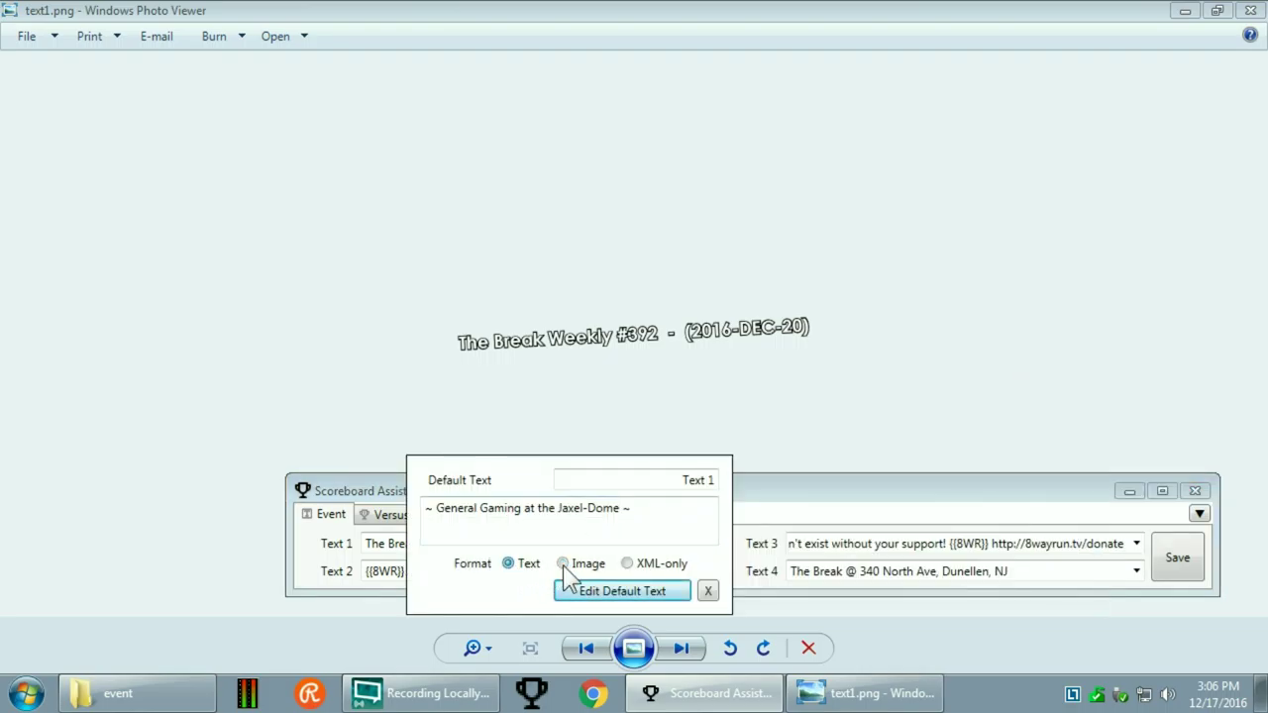
click(624, 591)
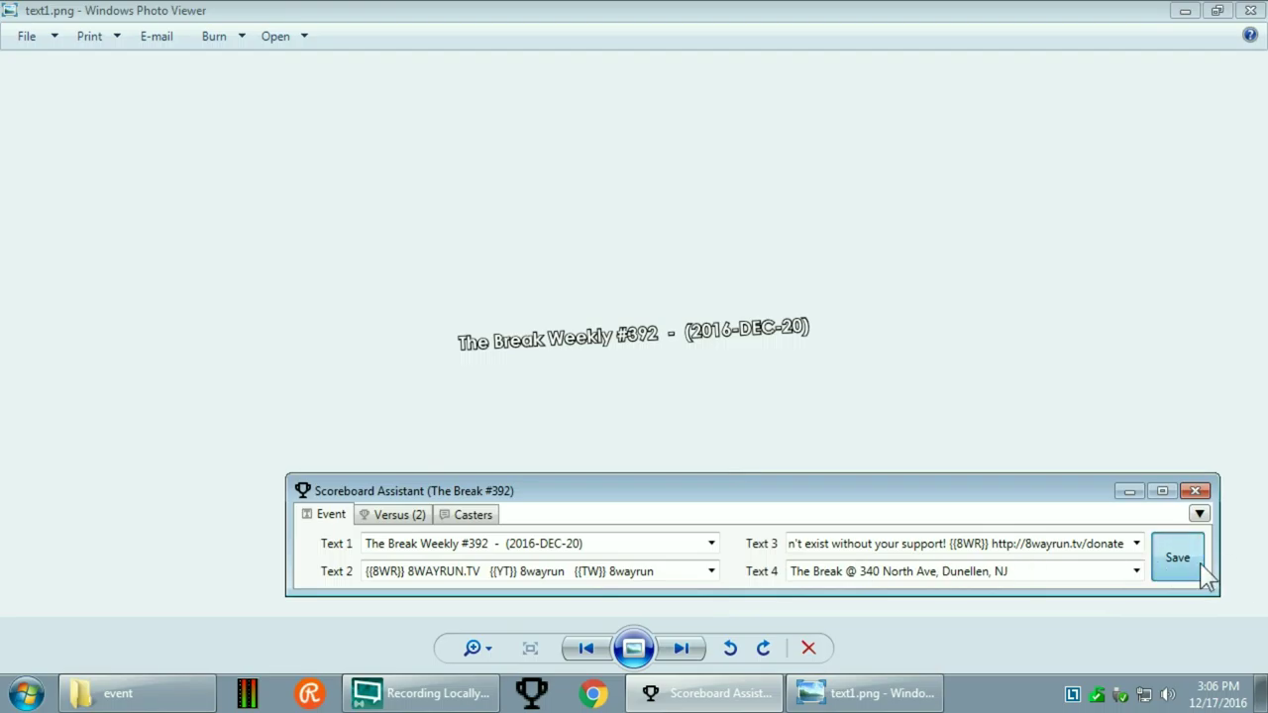
click(1250, 10)
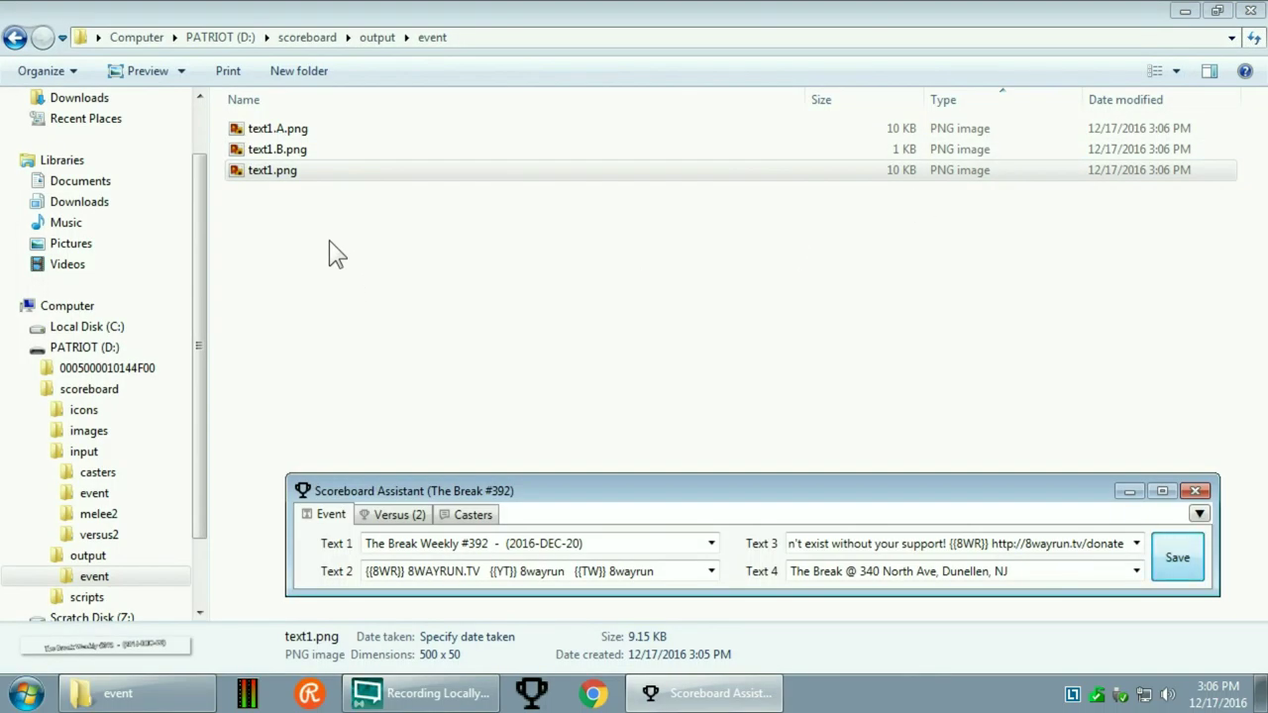
- Open text1.txt in Notepad to confirm it reads The Break Weekly #392, then close it
double_click(282, 193)
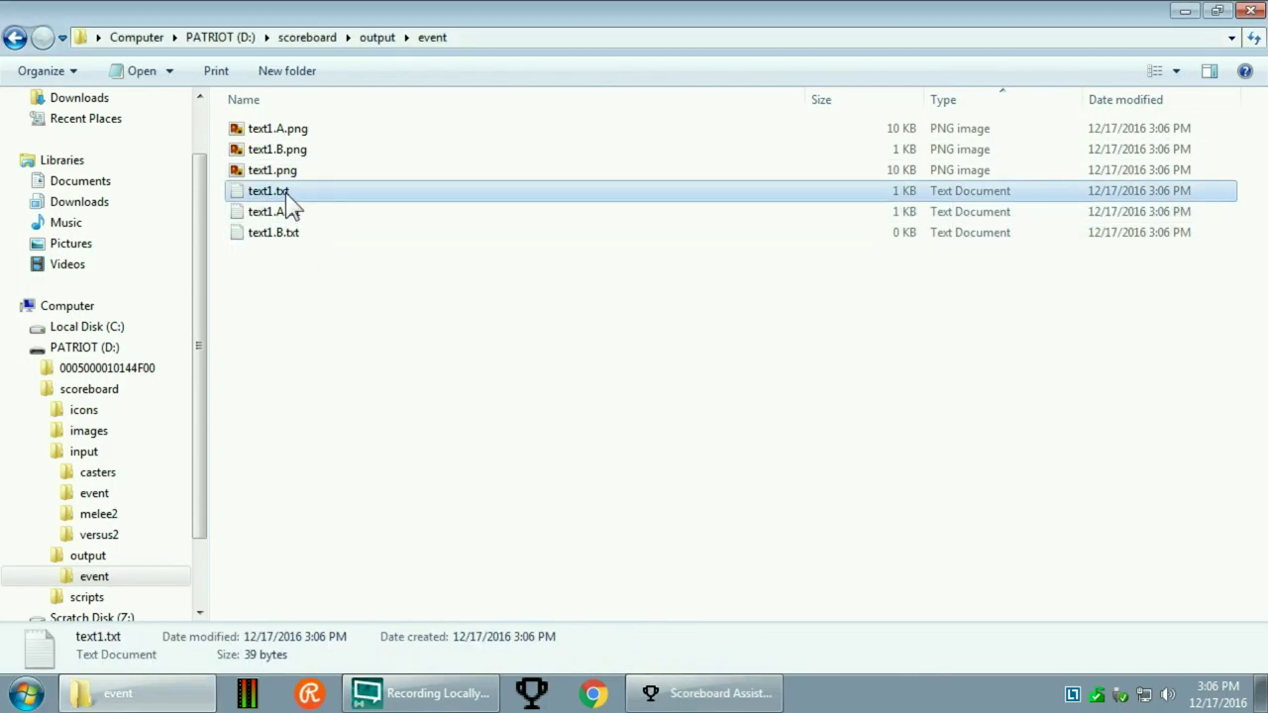
drag(574, 499, 801, 193)
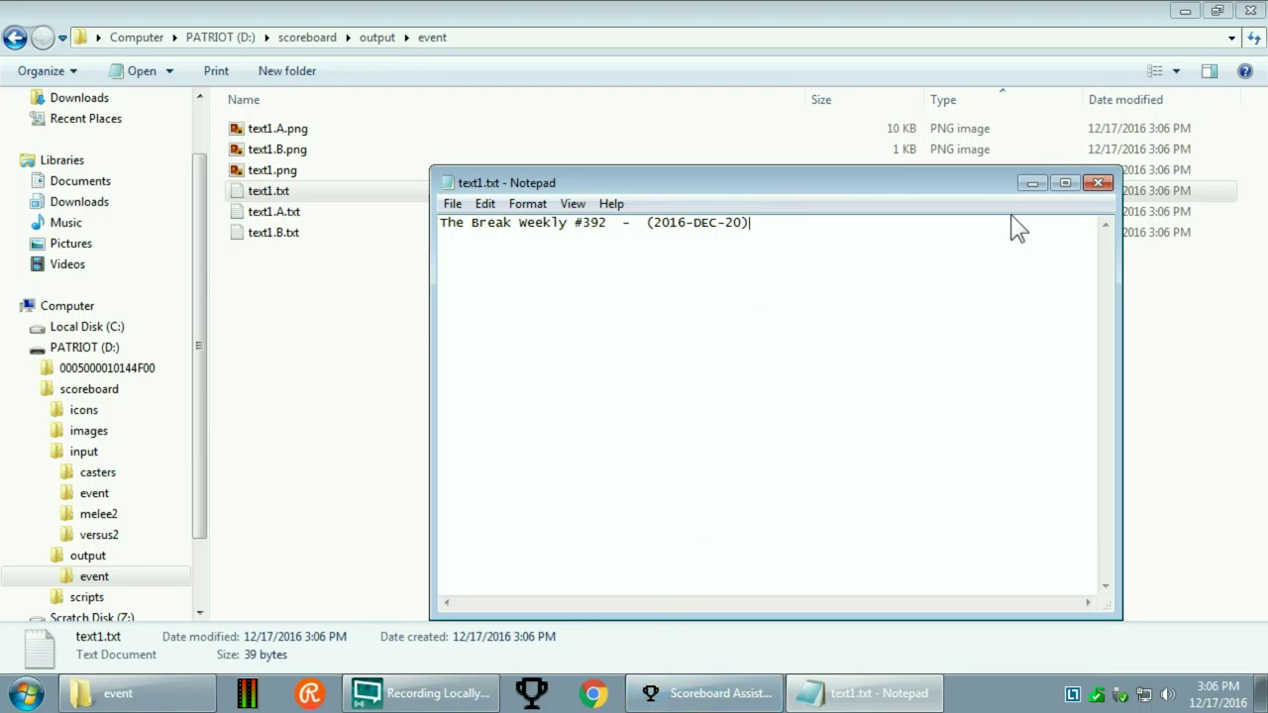
click(1098, 185)
- Switch Text 1's output format back to XML-only and confirm the default-text settings
click(730, 697)
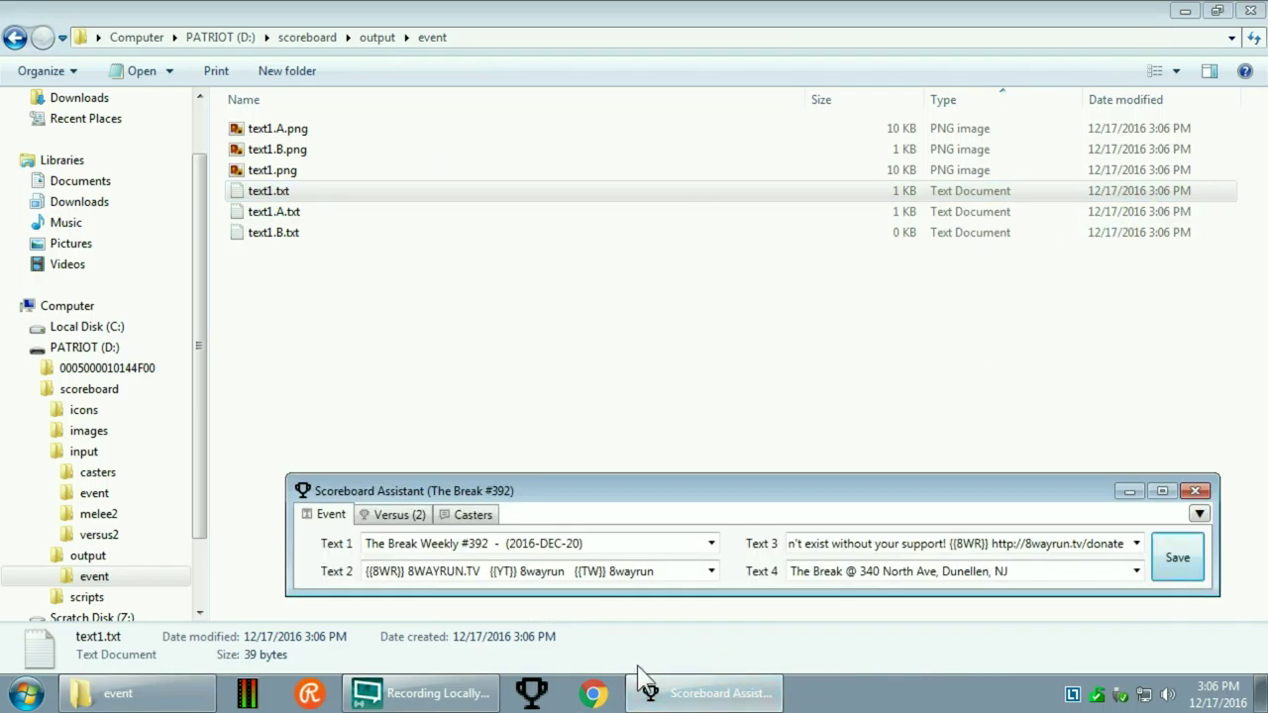
click(1199, 513)
mouse_move(1057, 407)
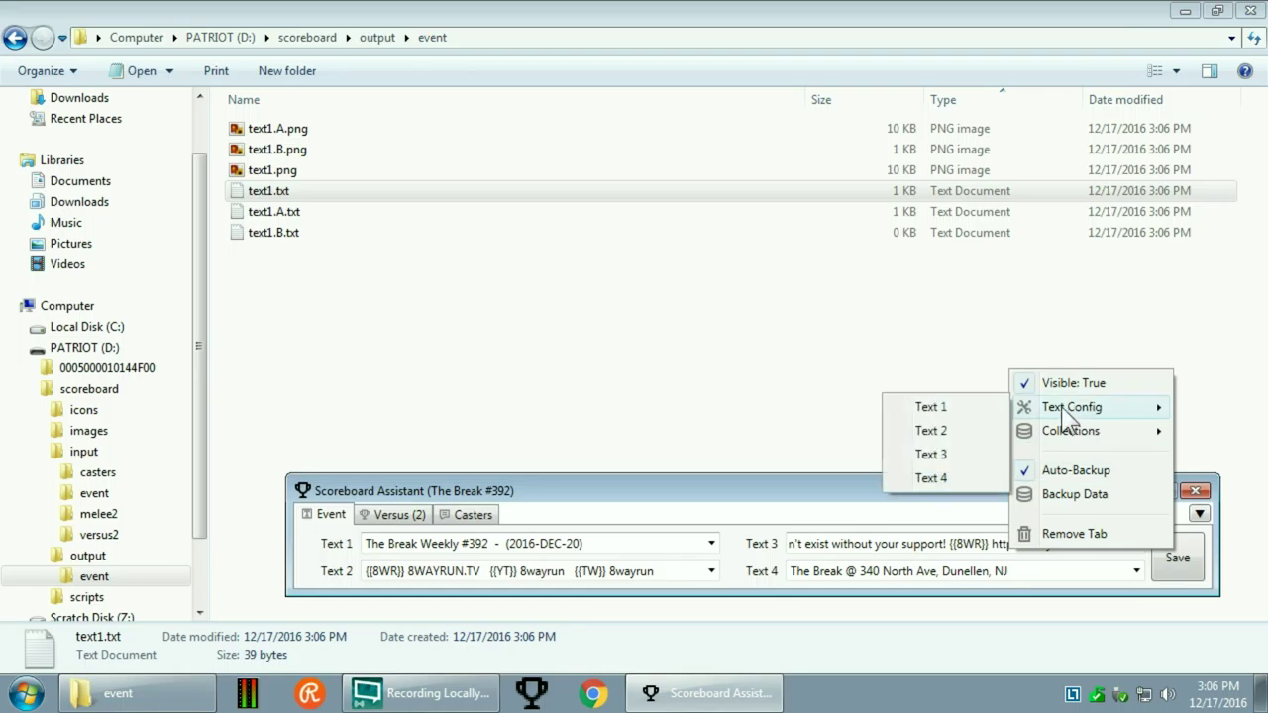
click(985, 407)
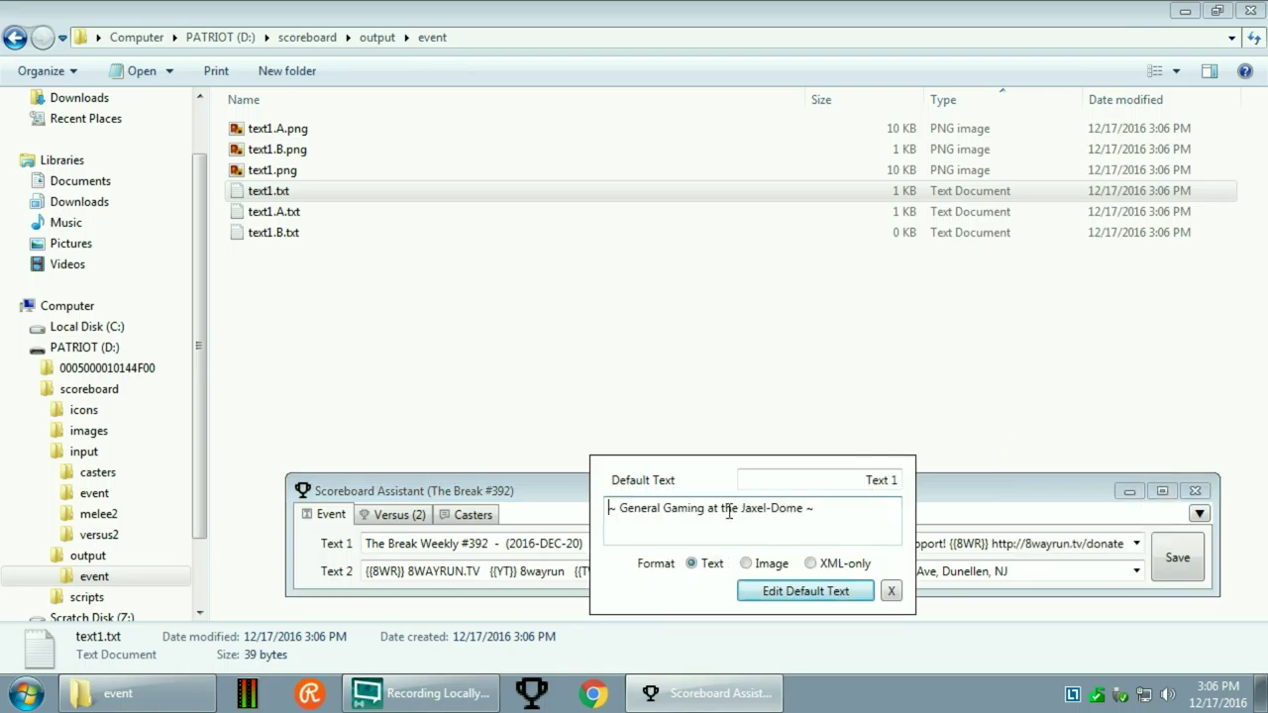
click(838, 563)
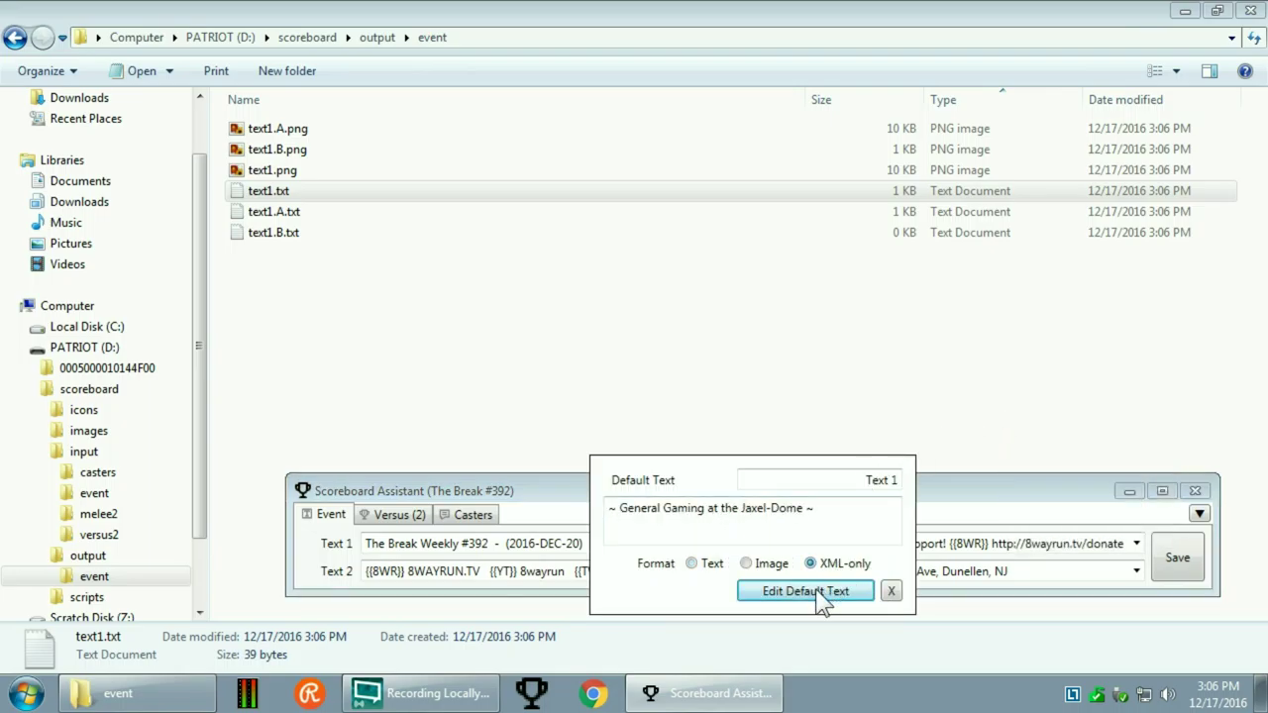
click(821, 595)
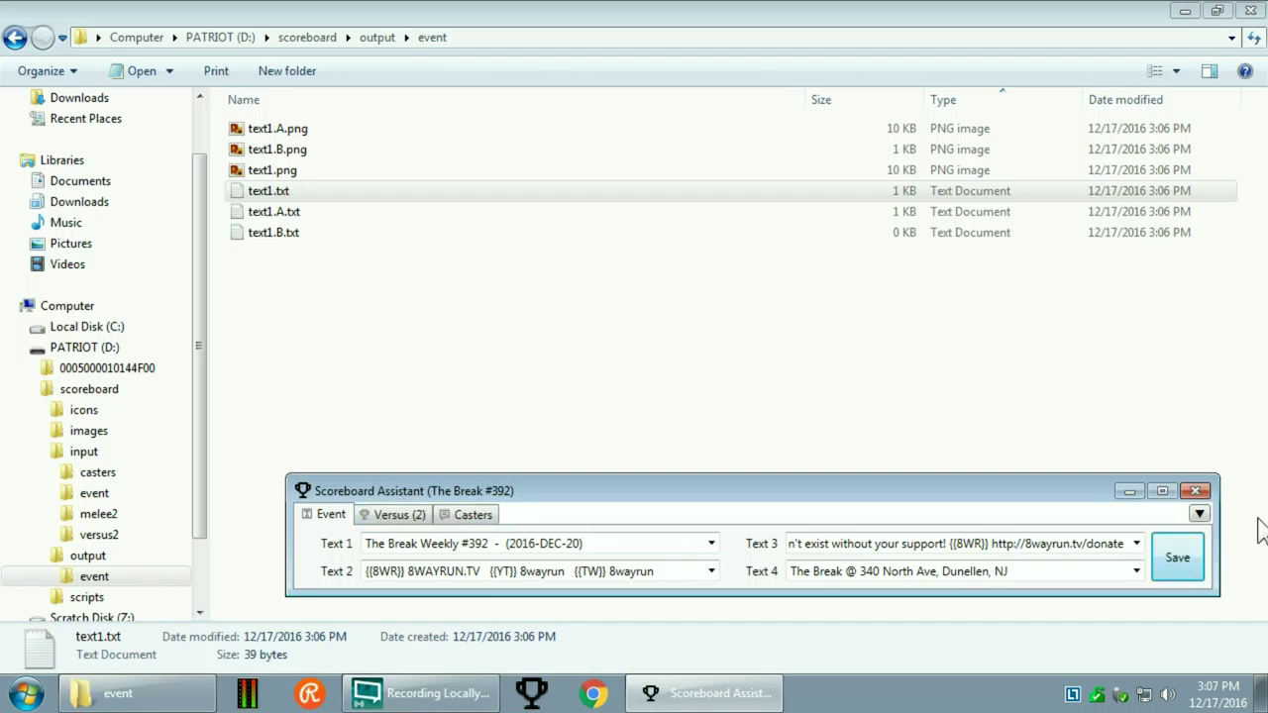
- Browse the Add Tab Items menu, then switch to the Versus (2) tab
click(1200, 513)
mouse_move(1119, 535)
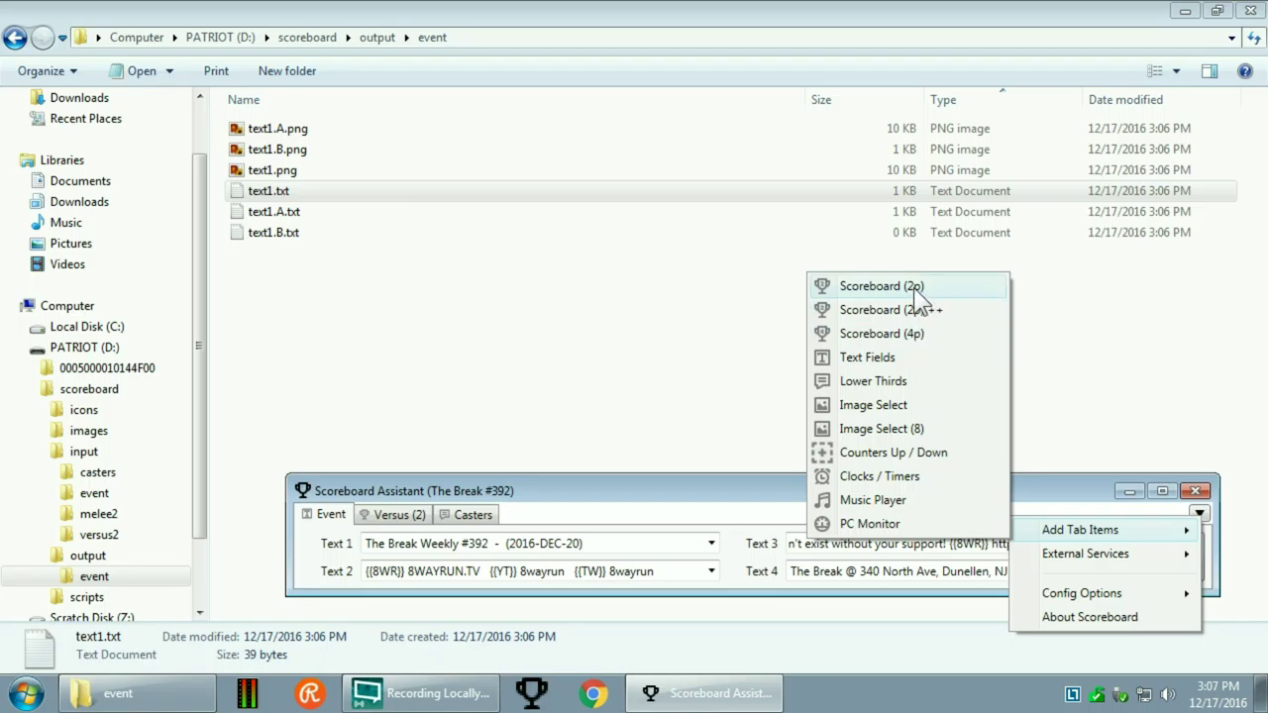
click(401, 514)
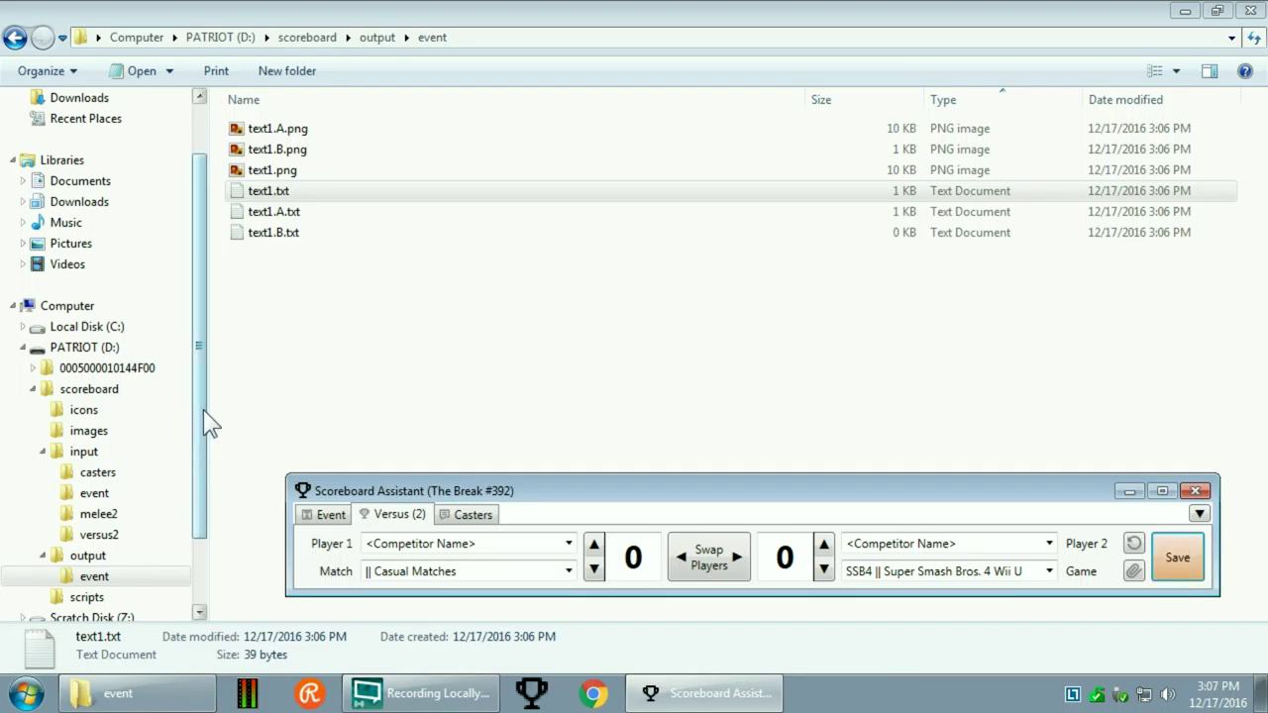
drag(203, 411, 199, 511)
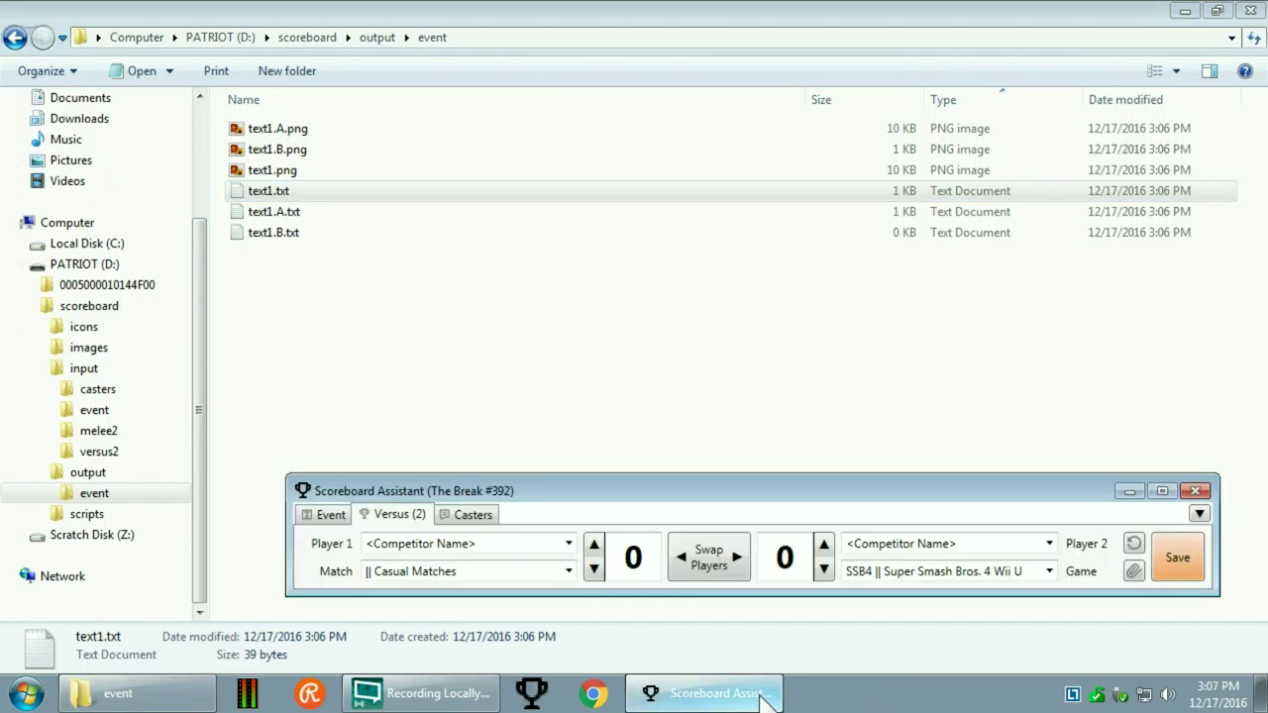
click(569, 572)
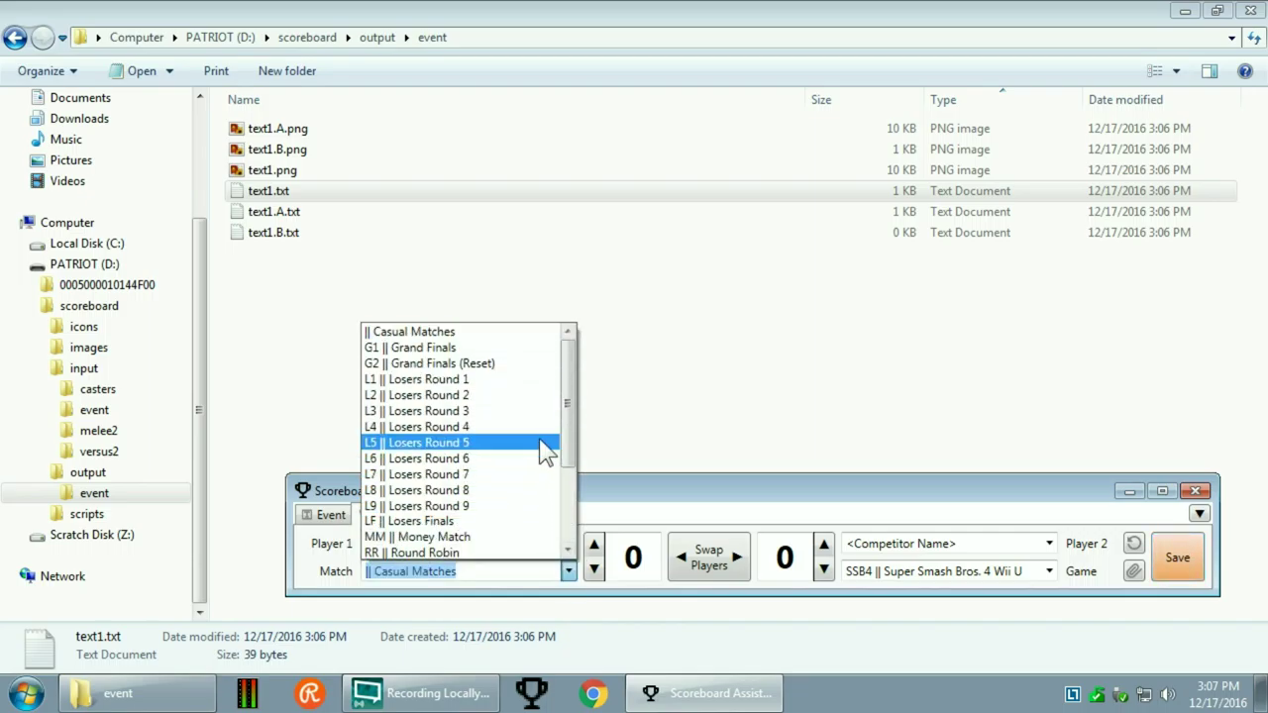
scroll(545, 450, down, 3)
click(1052, 568)
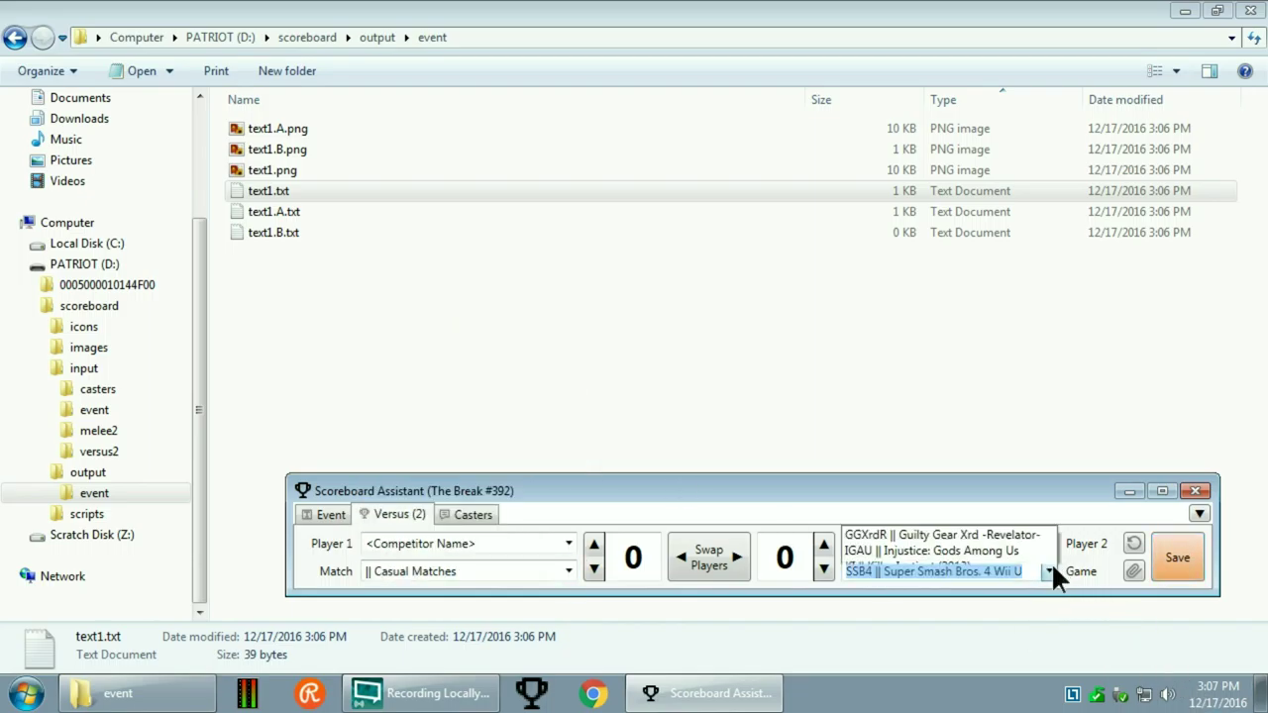
click(1094, 507)
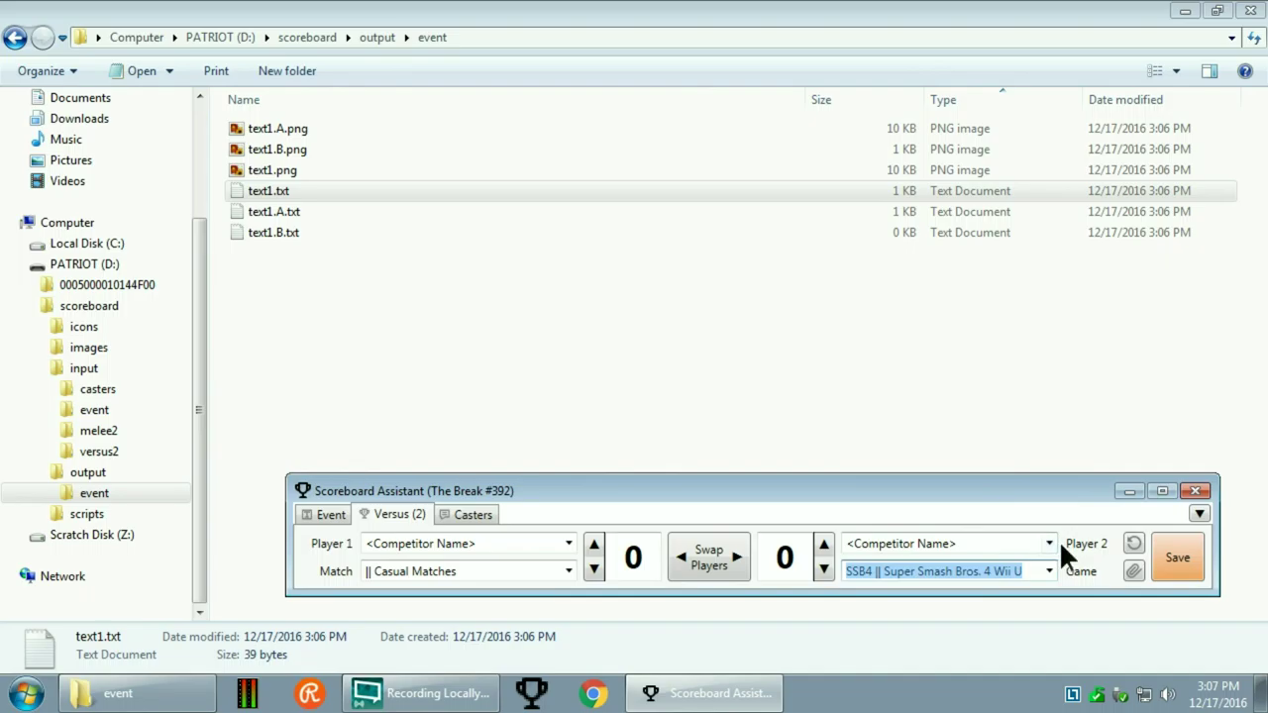
click(1052, 543)
click(709, 484)
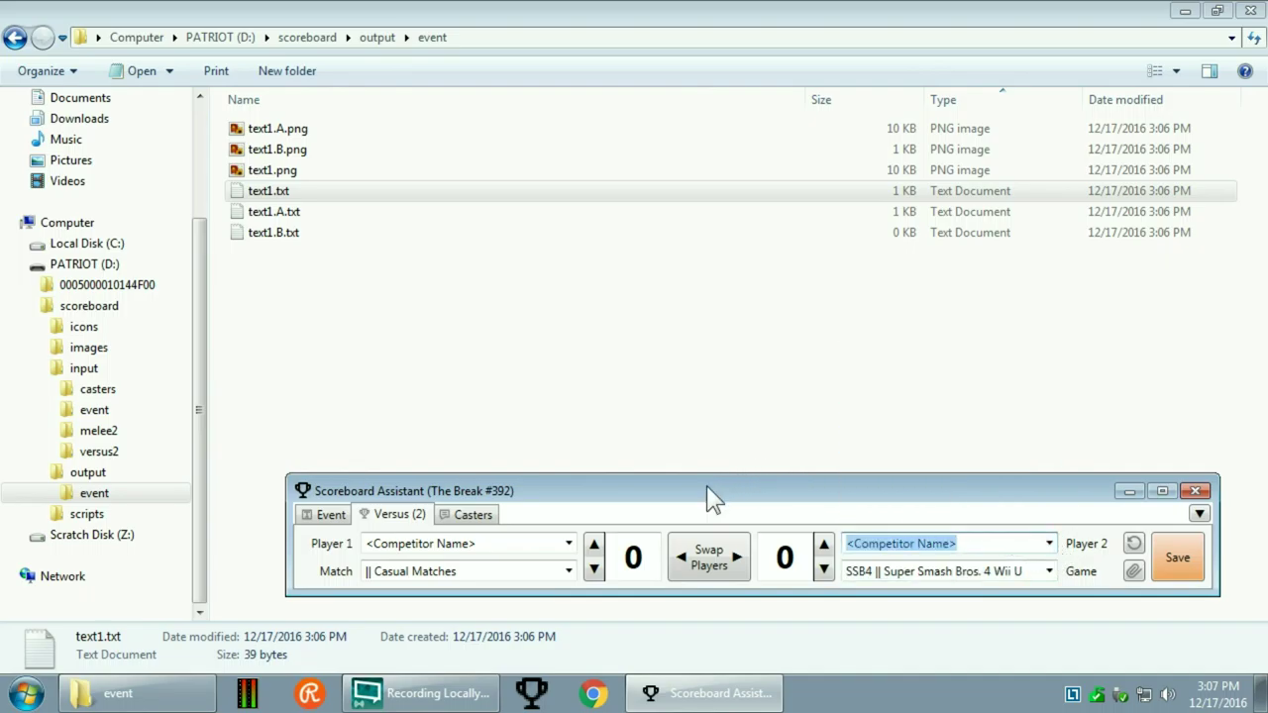
click(1200, 513)
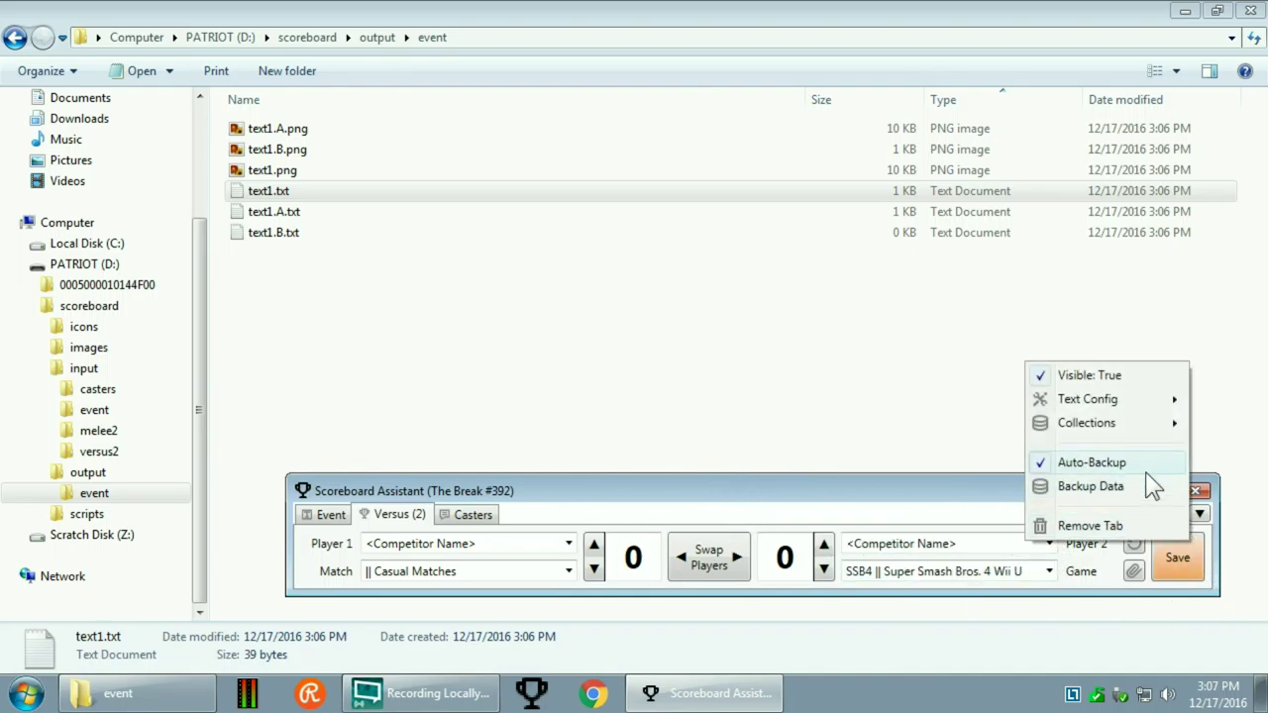
mouse_move(1113, 399)
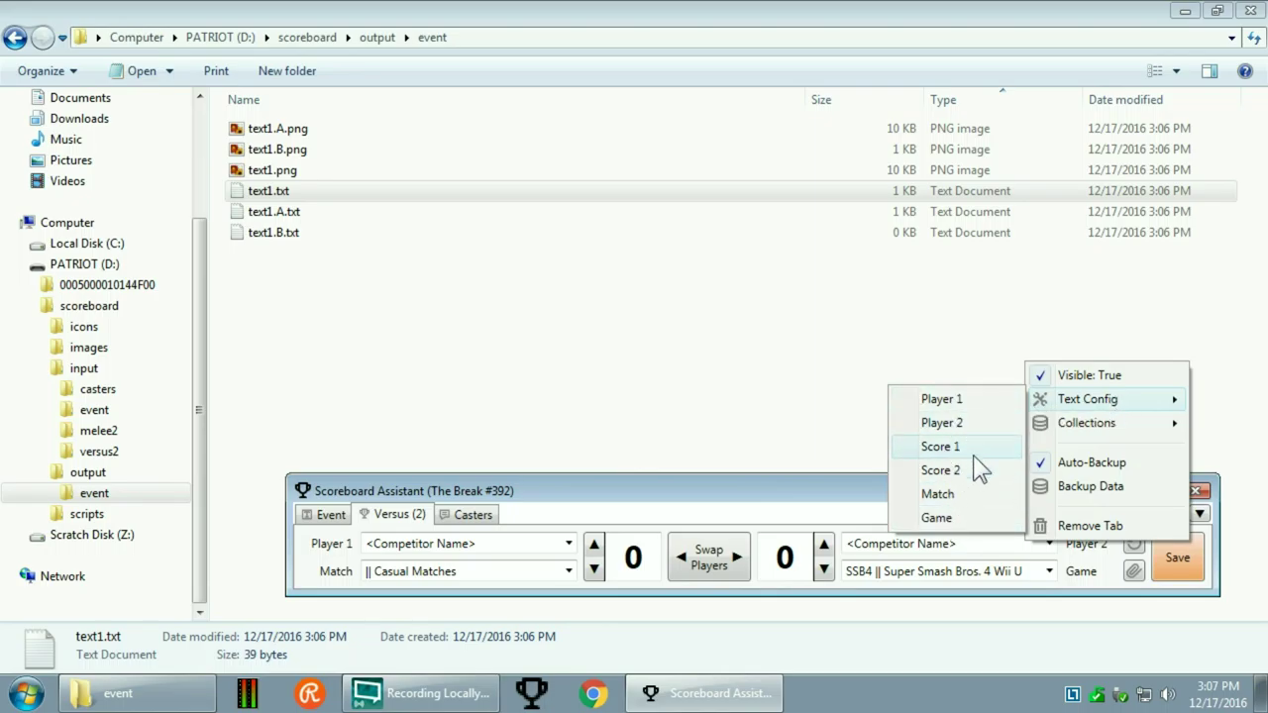
mouse_move(1047, 424)
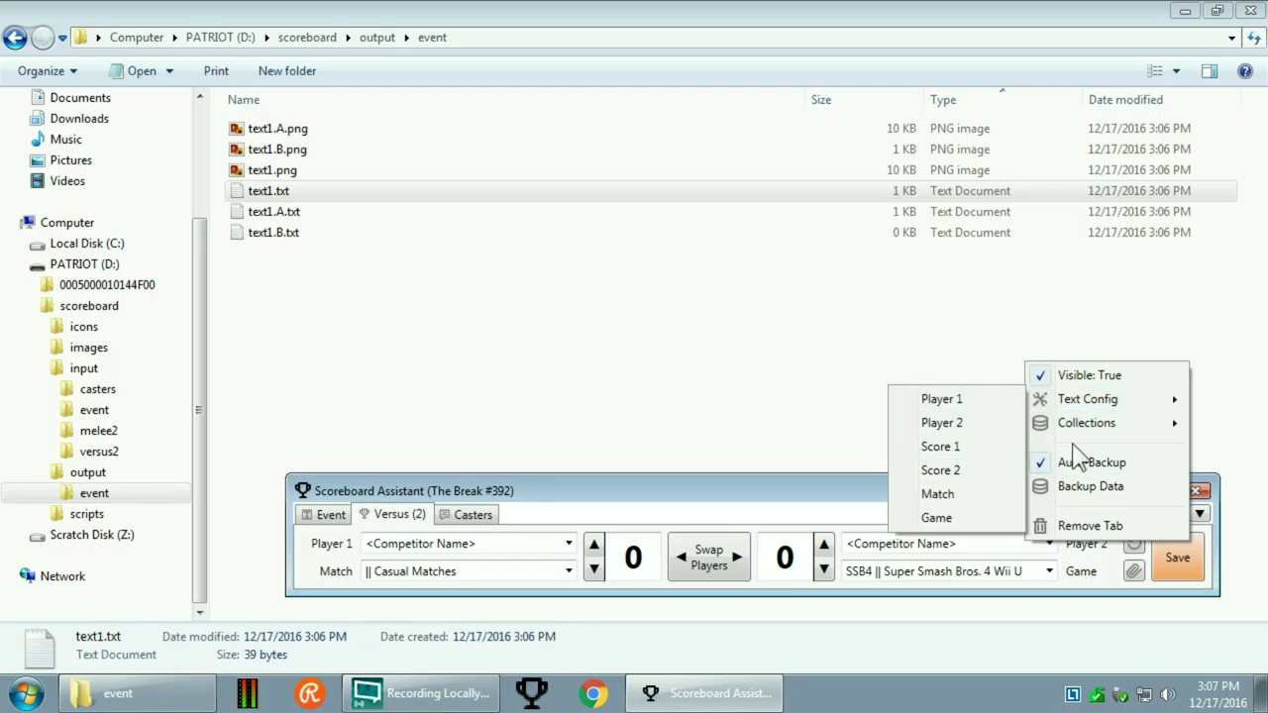
mouse_move(1098, 424)
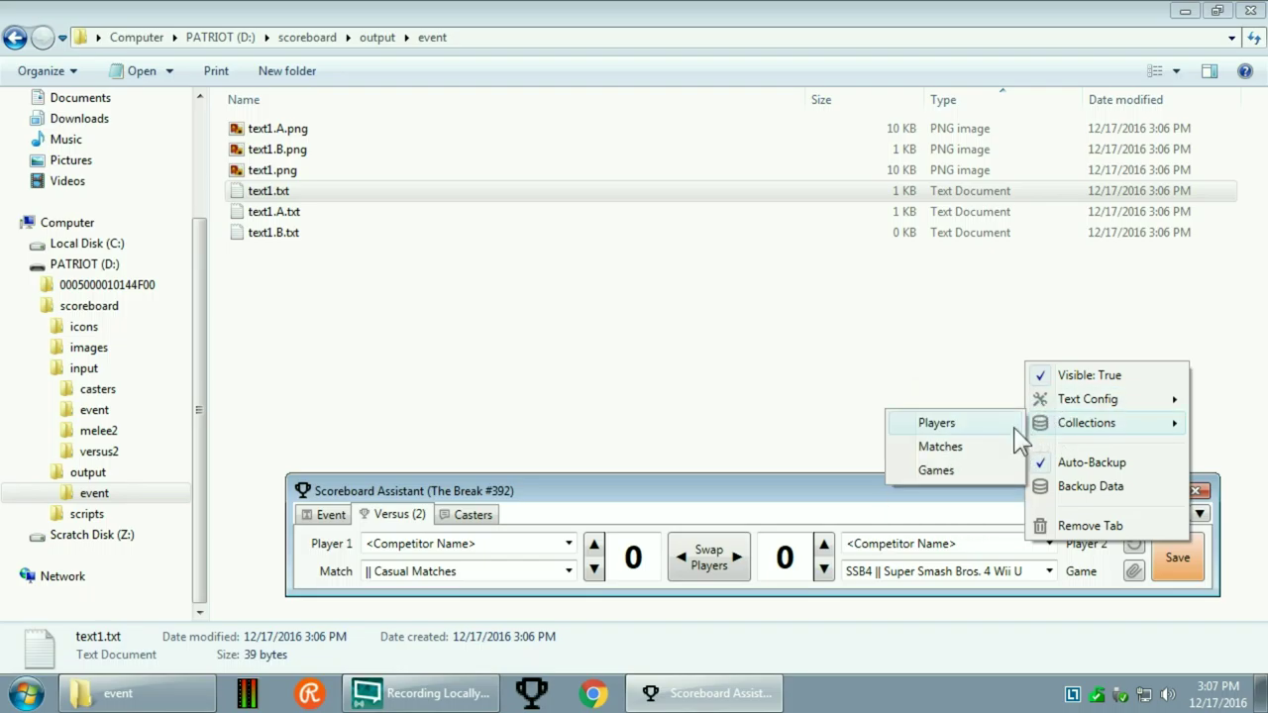
- Choose competitors from the Player 2 and Player 1 dropdowns
click(936, 540)
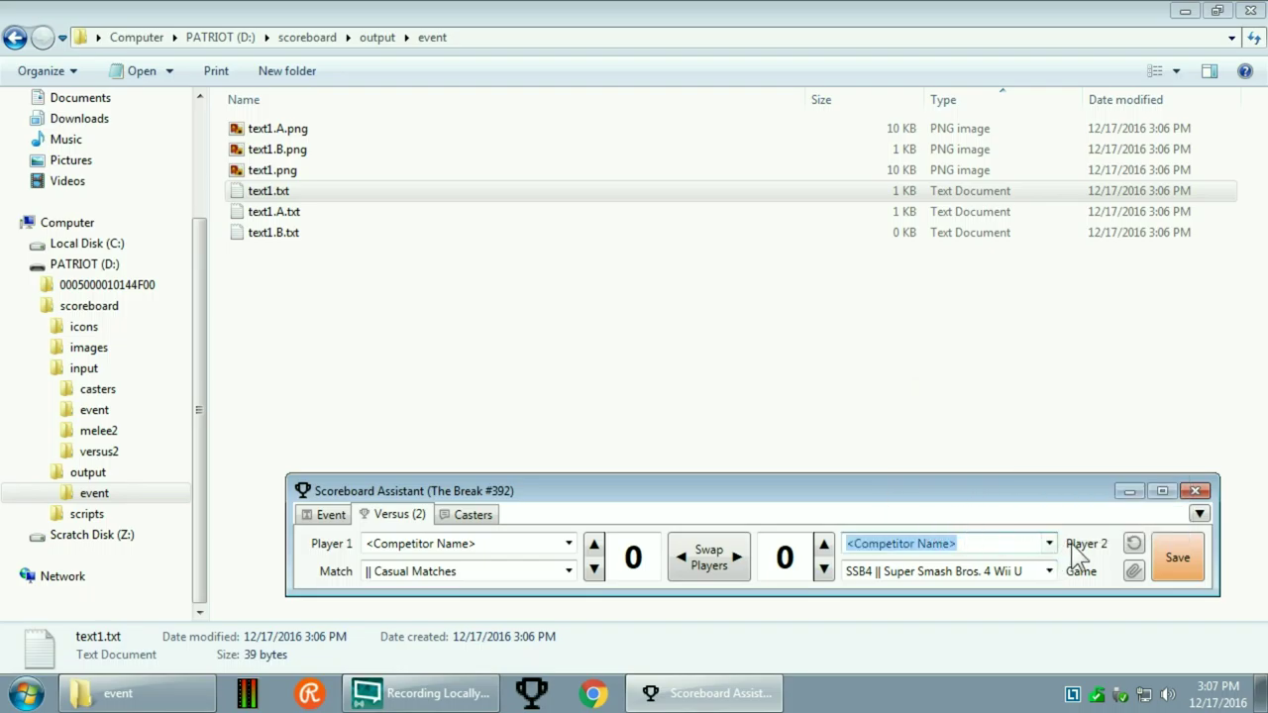
click(1048, 544)
click(917, 367)
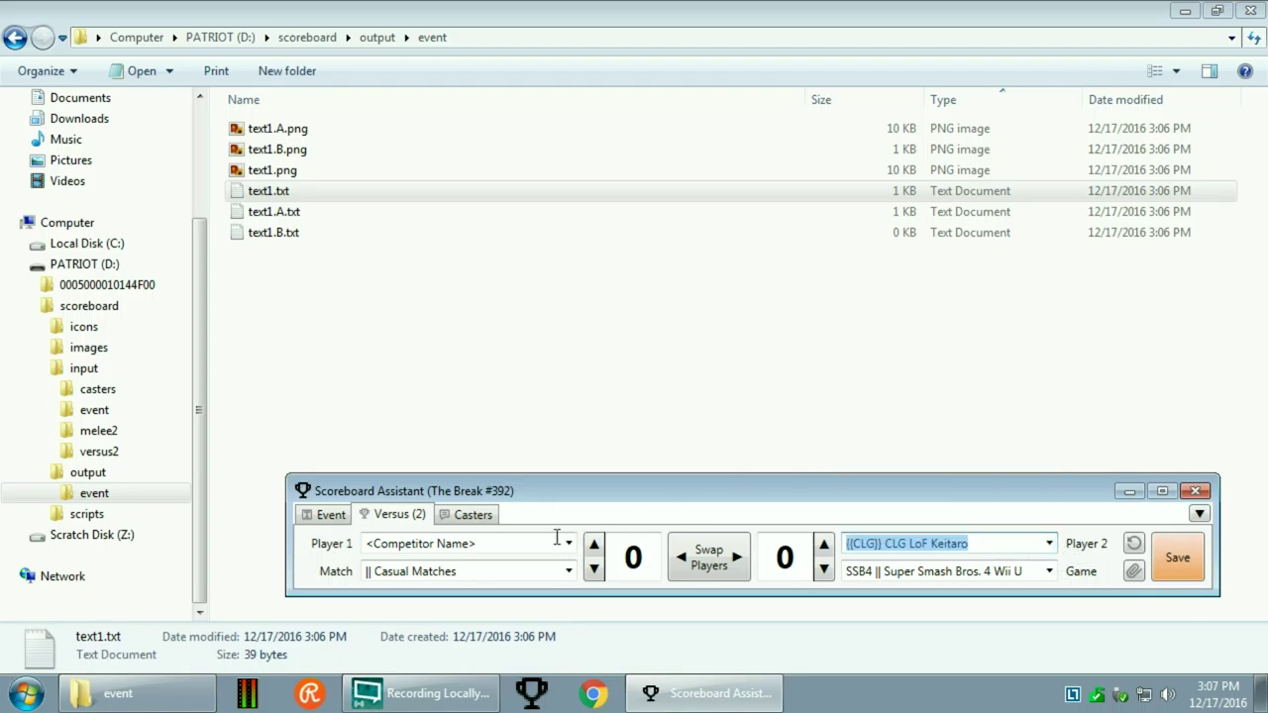
click(569, 543)
scroll(481, 416, up, 5)
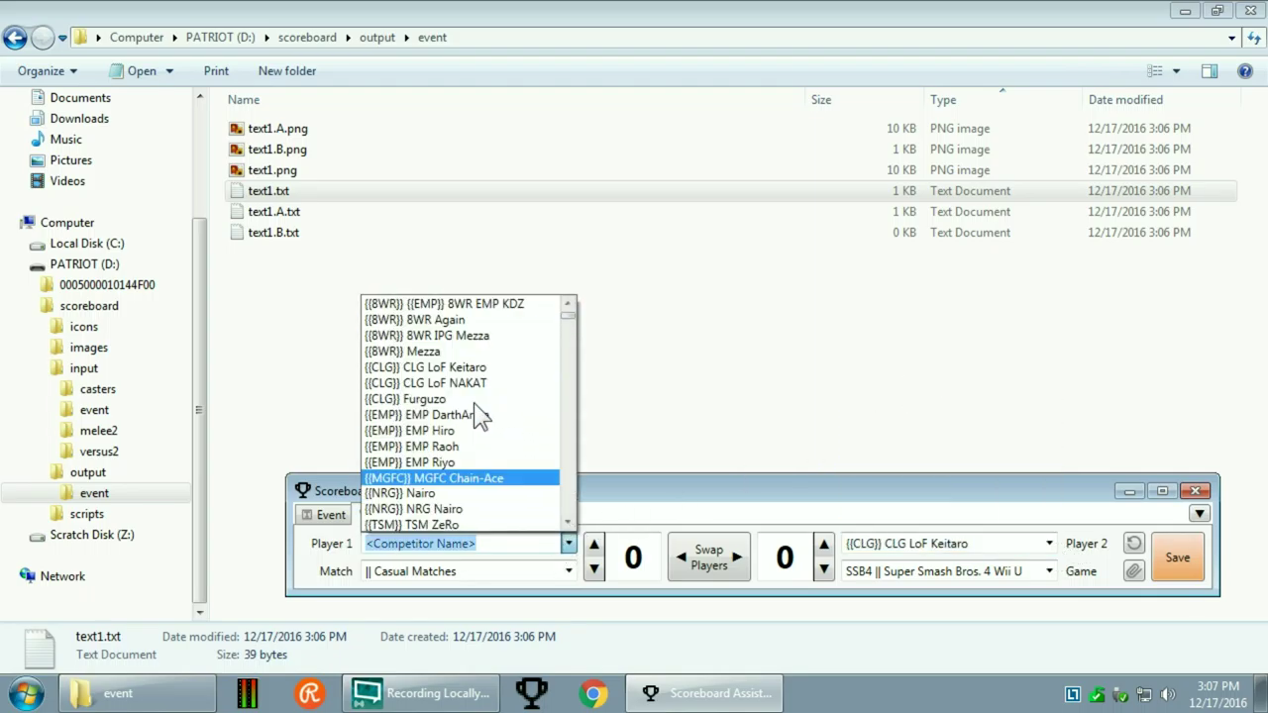
click(491, 305)
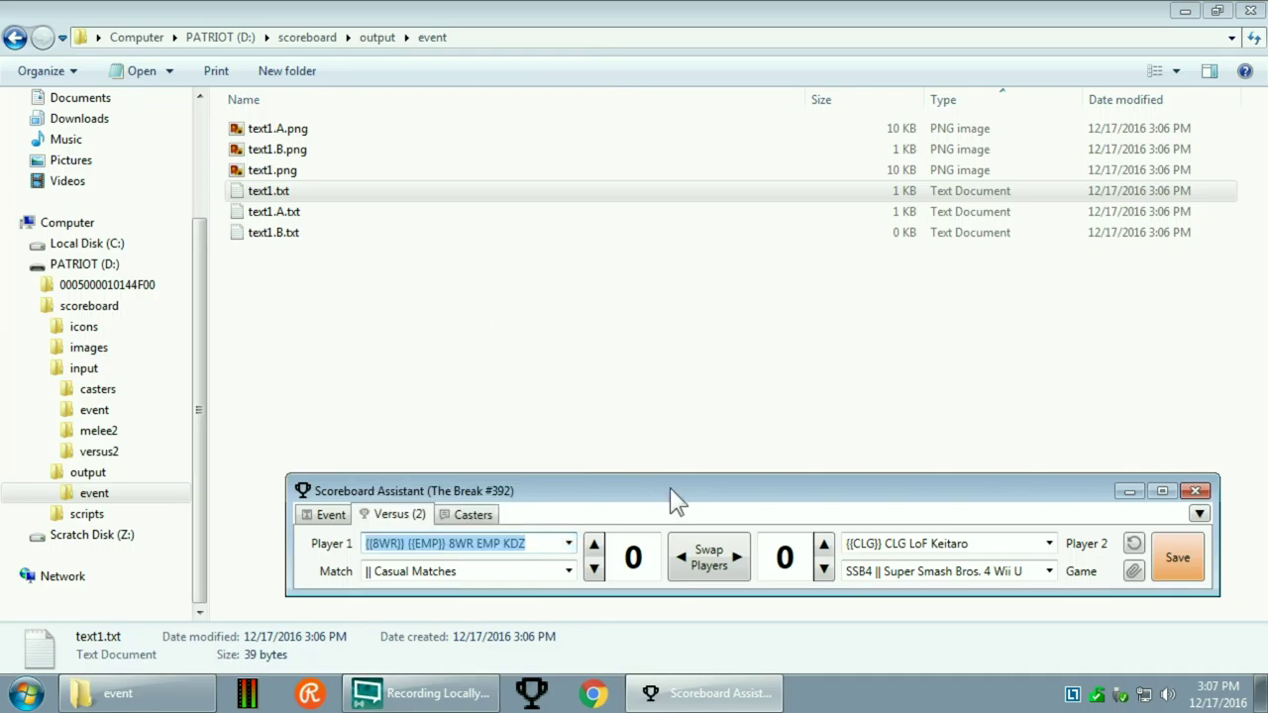
- Swap the two players' sides back and forth several times
click(736, 560)
click(736, 560)
click(736, 561)
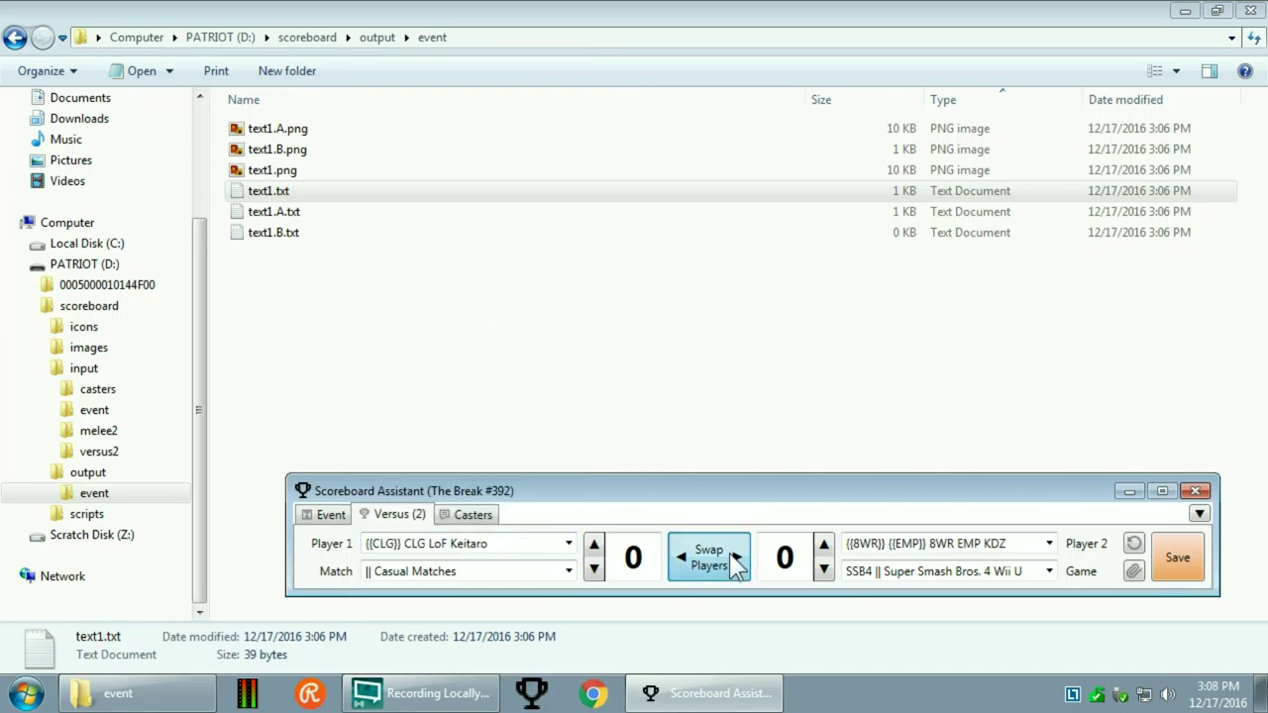
click(736, 560)
click(736, 560)
click(737, 561)
click(736, 560)
click(736, 561)
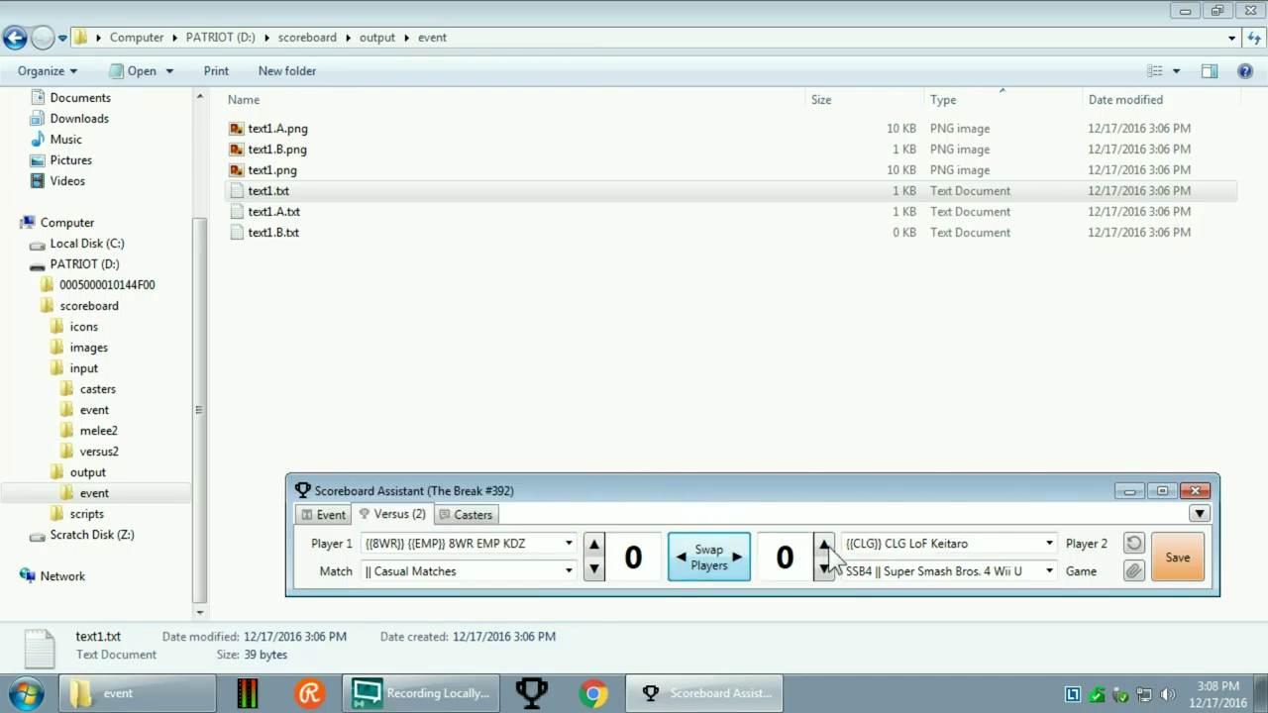
- Set the score to 2–1 for Player 1, test swapping players with scores, and save
click(823, 544)
click(595, 545)
click(594, 544)
click(705, 566)
click(705, 567)
click(705, 566)
click(705, 566)
click(707, 570)
click(708, 570)
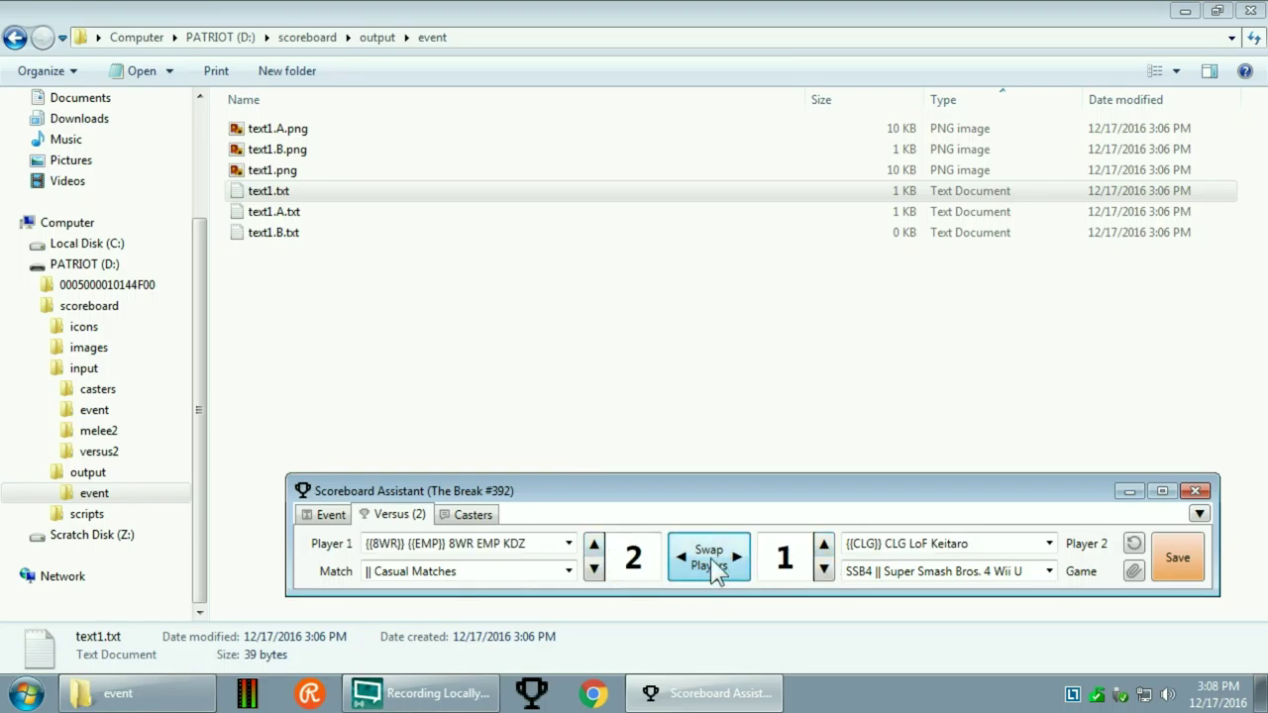
click(1177, 560)
- Reset both players' scores to 0–0 and look over the Add Tab Items tab types
click(1133, 544)
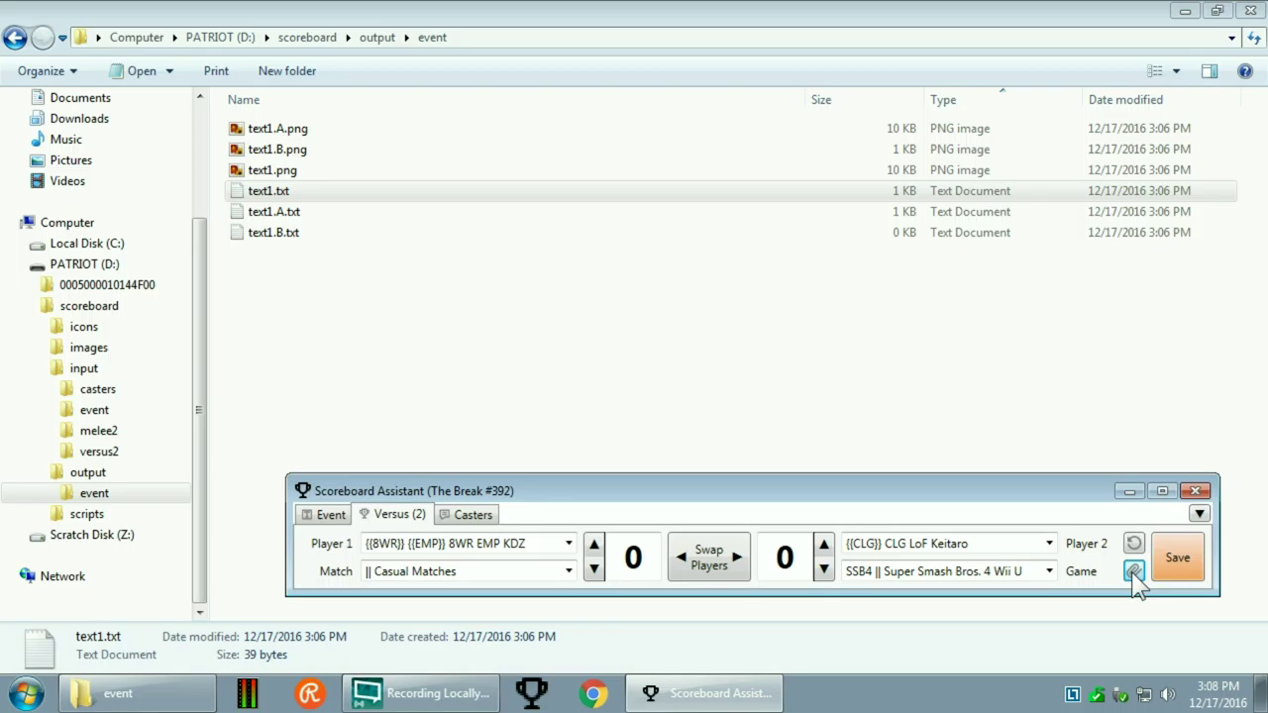
click(1198, 514)
mouse_move(1122, 540)
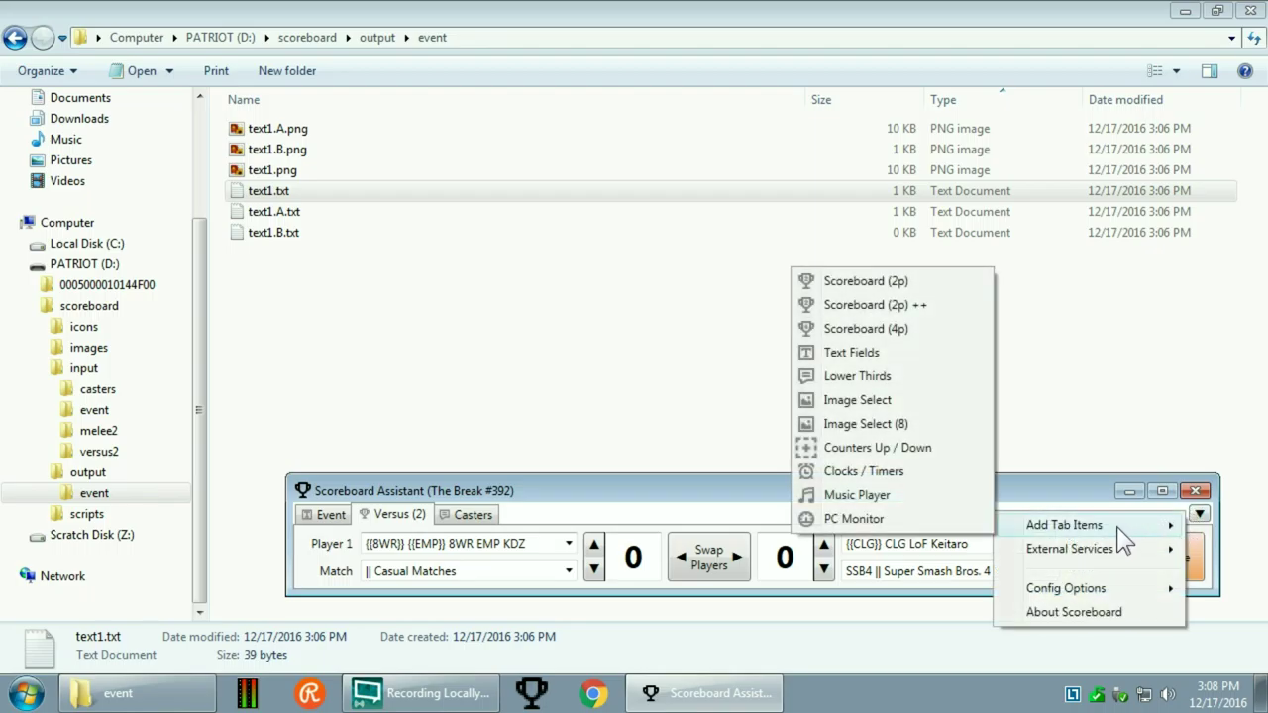
click(759, 500)
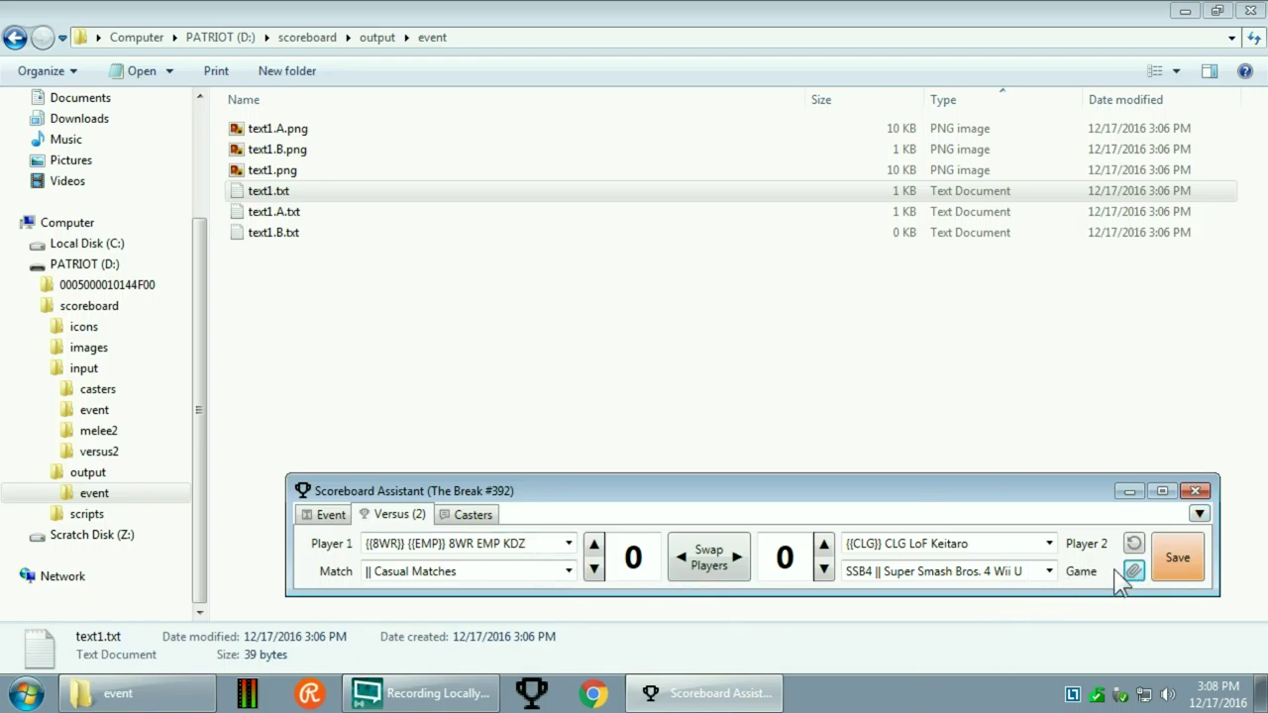
key(super)
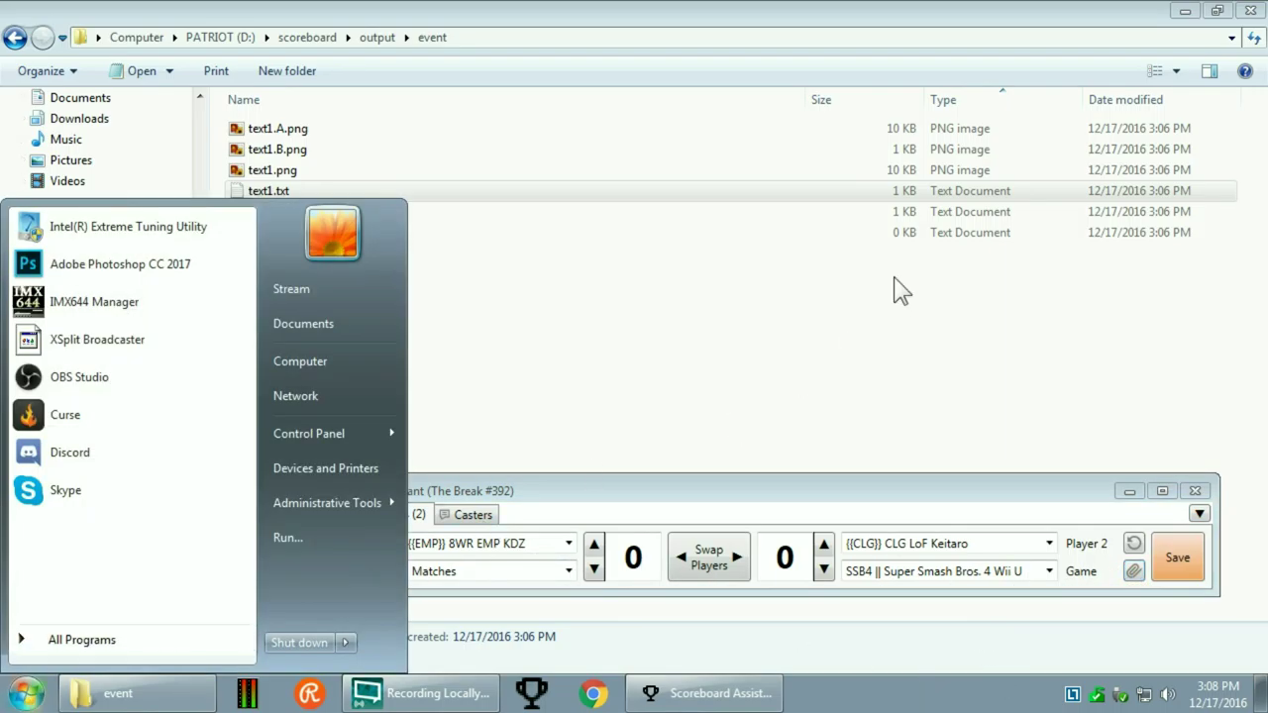
- Replace the line in text1.txt with the copied match title
click(894, 287)
double_click(247, 185)
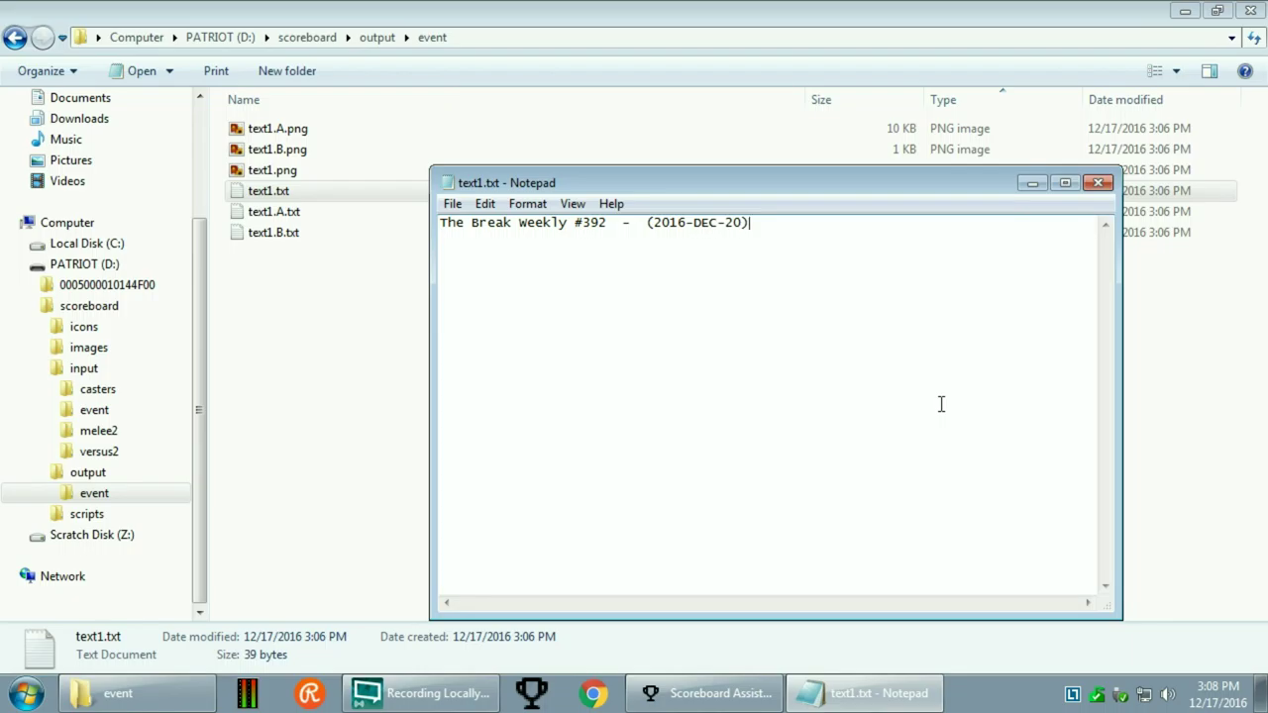
key(ctrl+a)
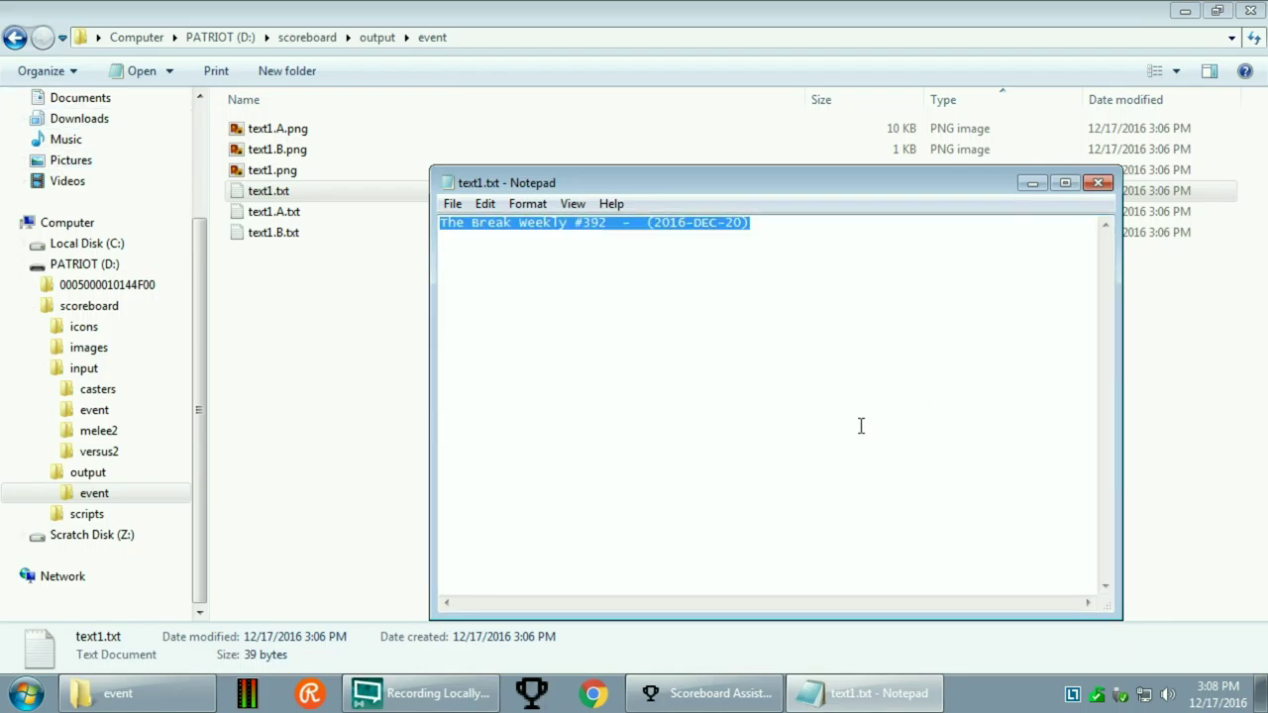
text(The Break #392 - SSB4 - 8WR EMP KDZ VS CLG LoF Keitaro)
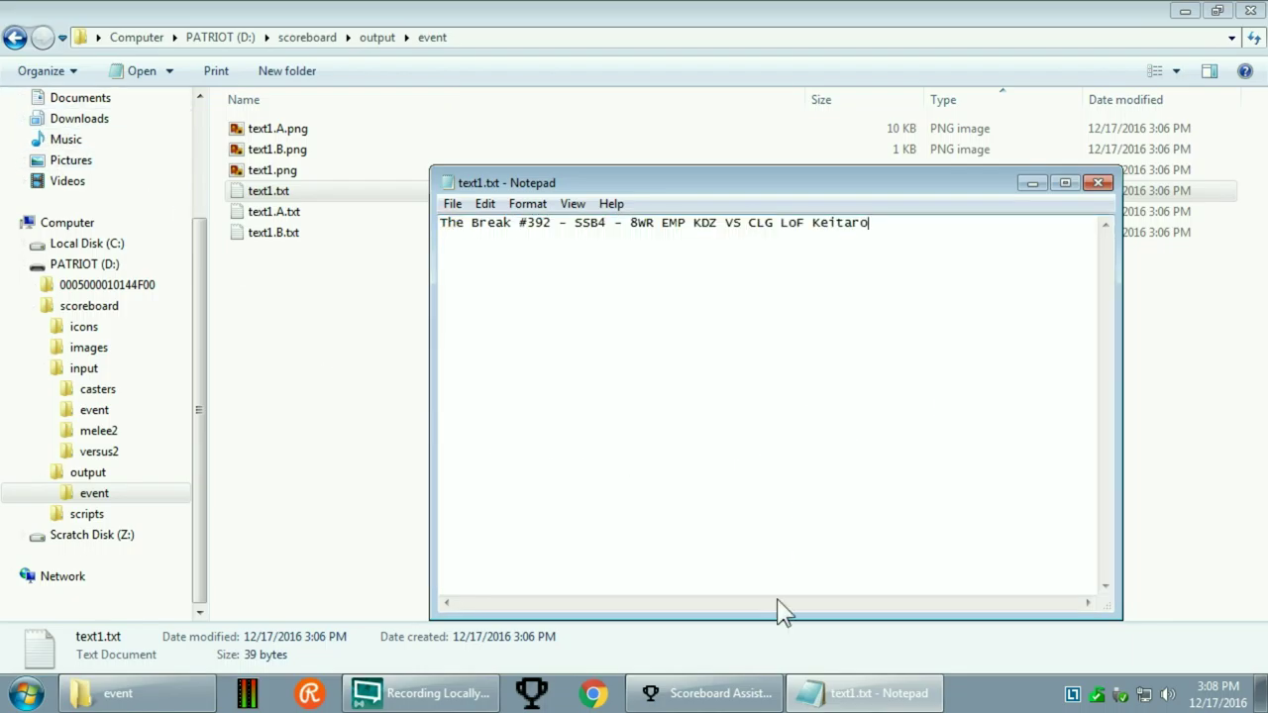
- Pick Banjo as Player 1 and start choosing C0rvus from the Player 2 list
click(708, 694)
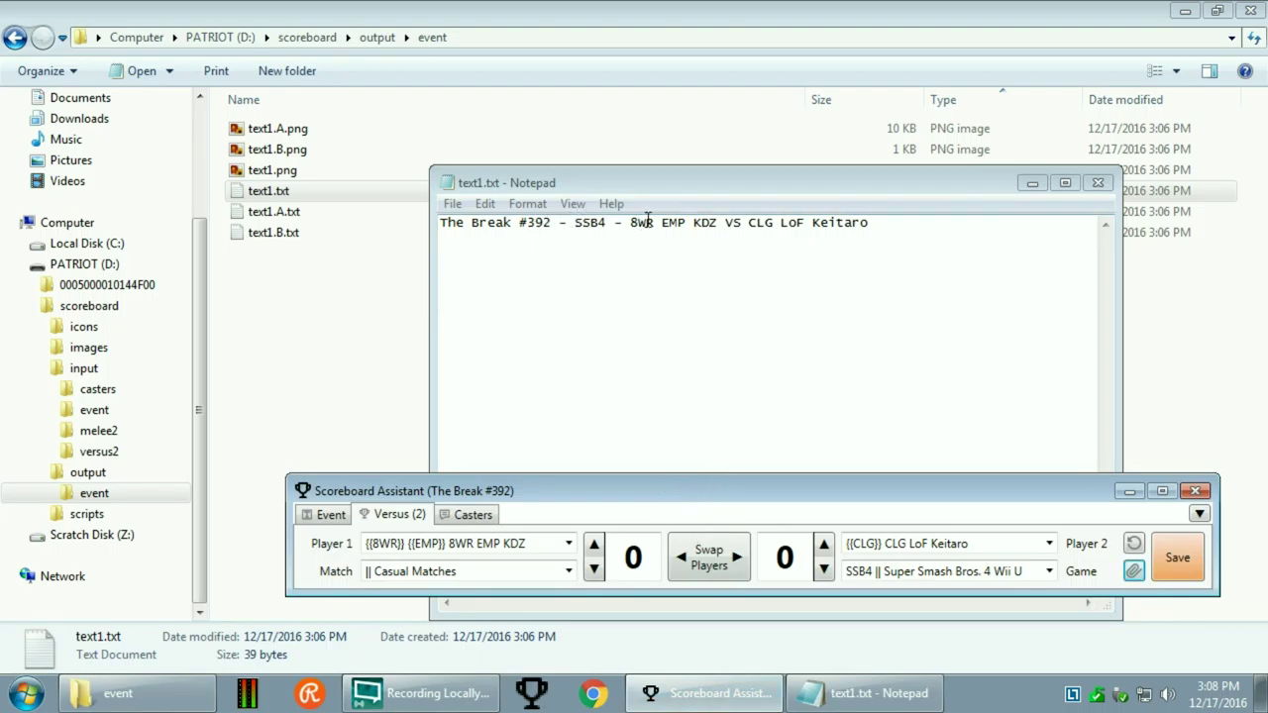
click(569, 542)
scroll(487, 452, up, 5)
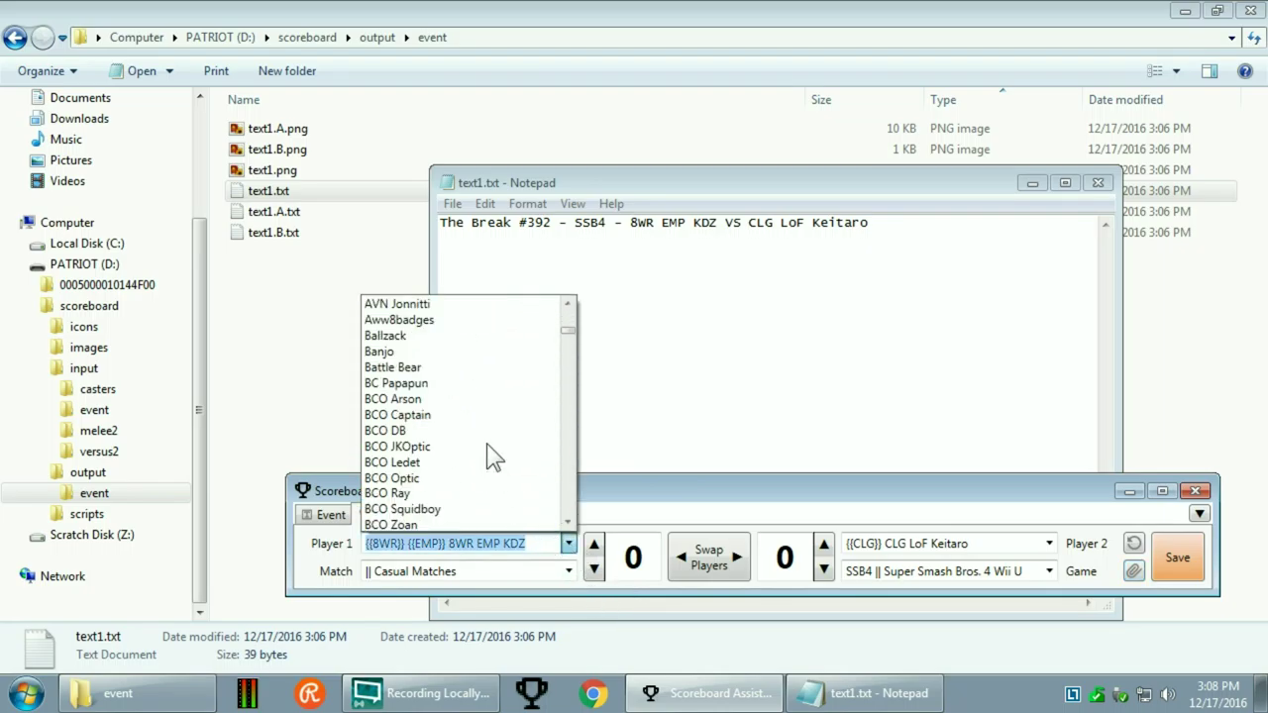
click(441, 355)
click(1047, 547)
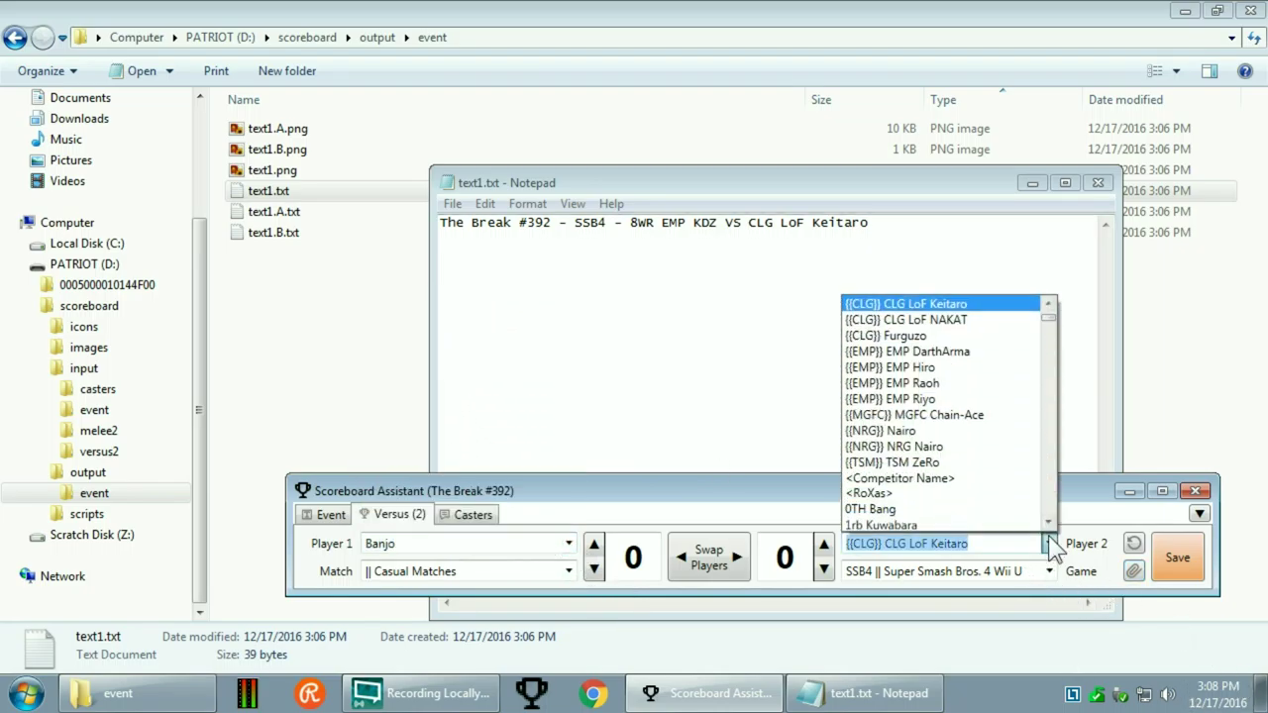
scroll(996, 465, up, 5)
- Save C0rvus as Player 2 and paste the updated 'Banjo VS C0rvus' title over text1.txt in Notepad
click(991, 499)
click(1177, 558)
click(1134, 572)
click(885, 273)
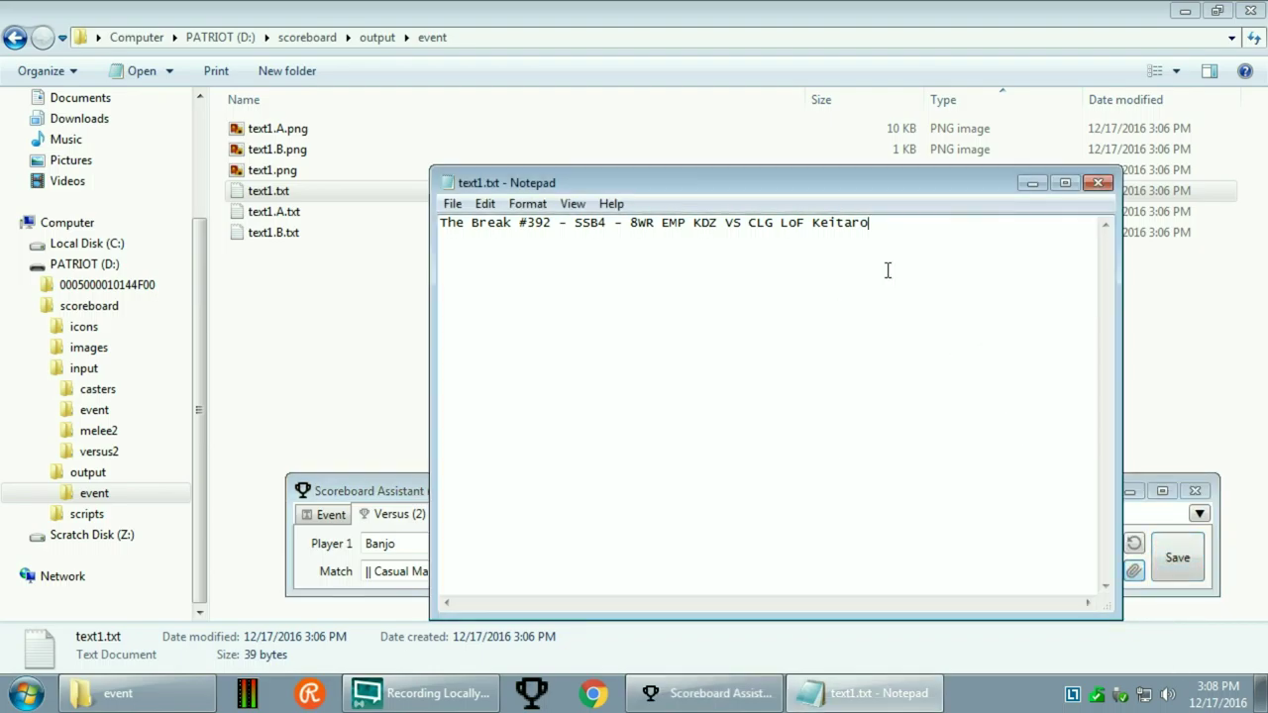
key(ctrl+a)
text(The Break #392 - SSB4 - Banjo VS C0rvus)
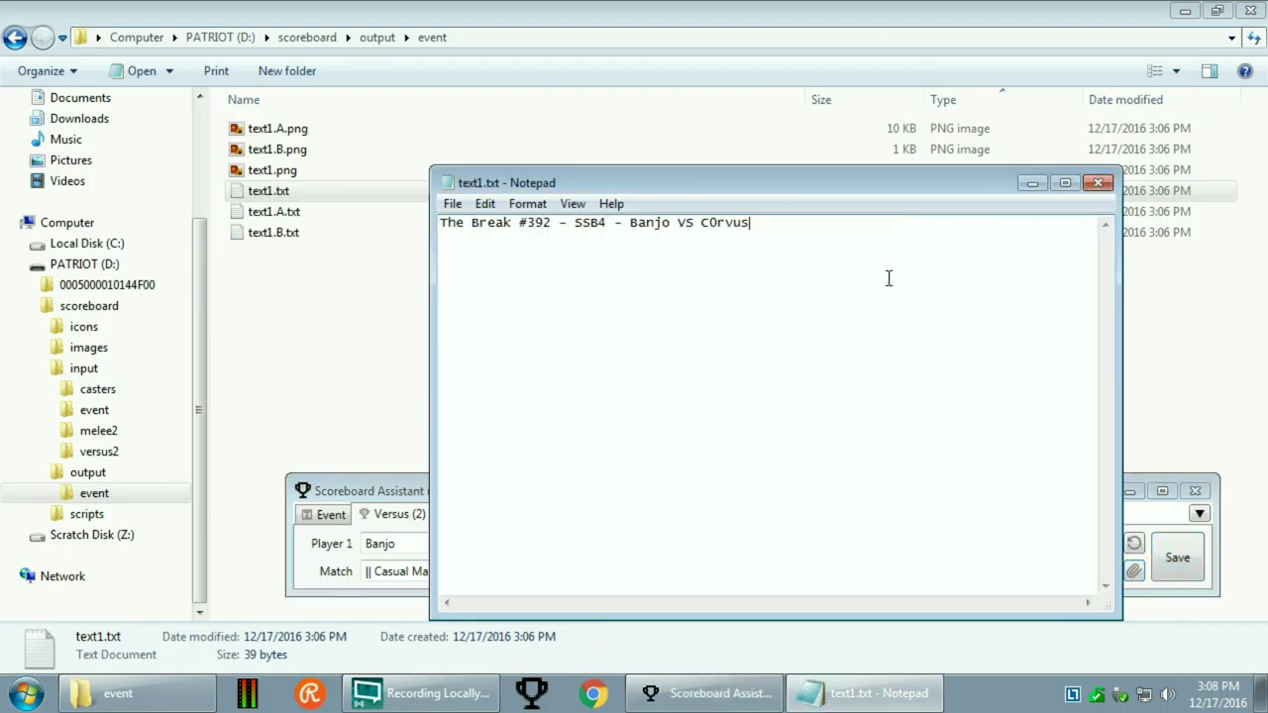
- Open Scoreboard Assistant's options menu to Config Options
click(1156, 481)
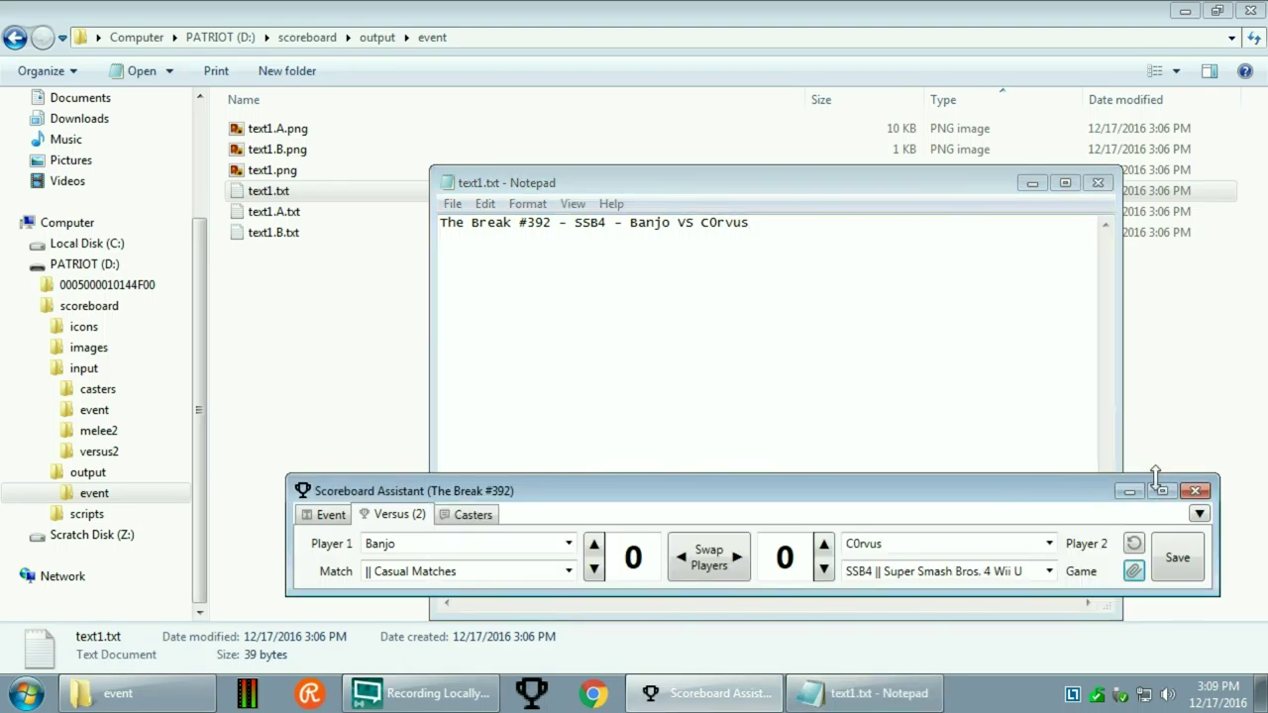
click(1200, 514)
mouse_move(1126, 591)
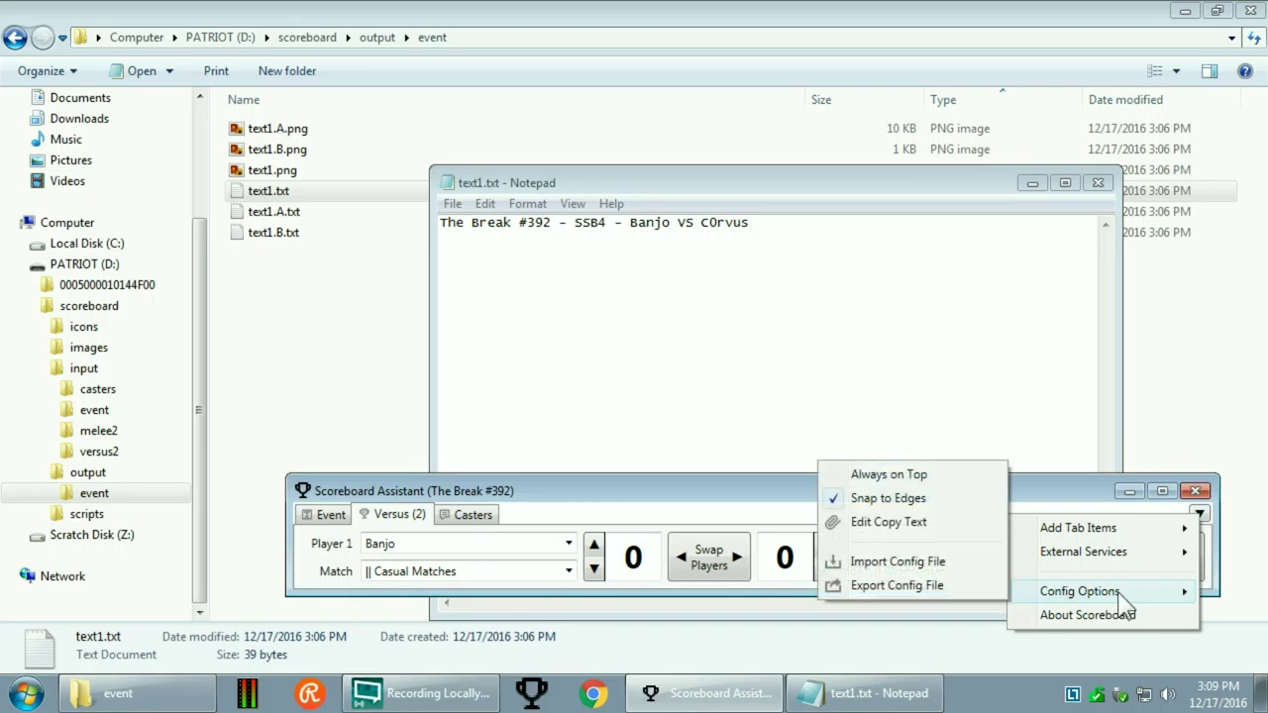
- Change the copy-text prefix from 'The Break #392' to 'The Break #492' and save
click(926, 525)
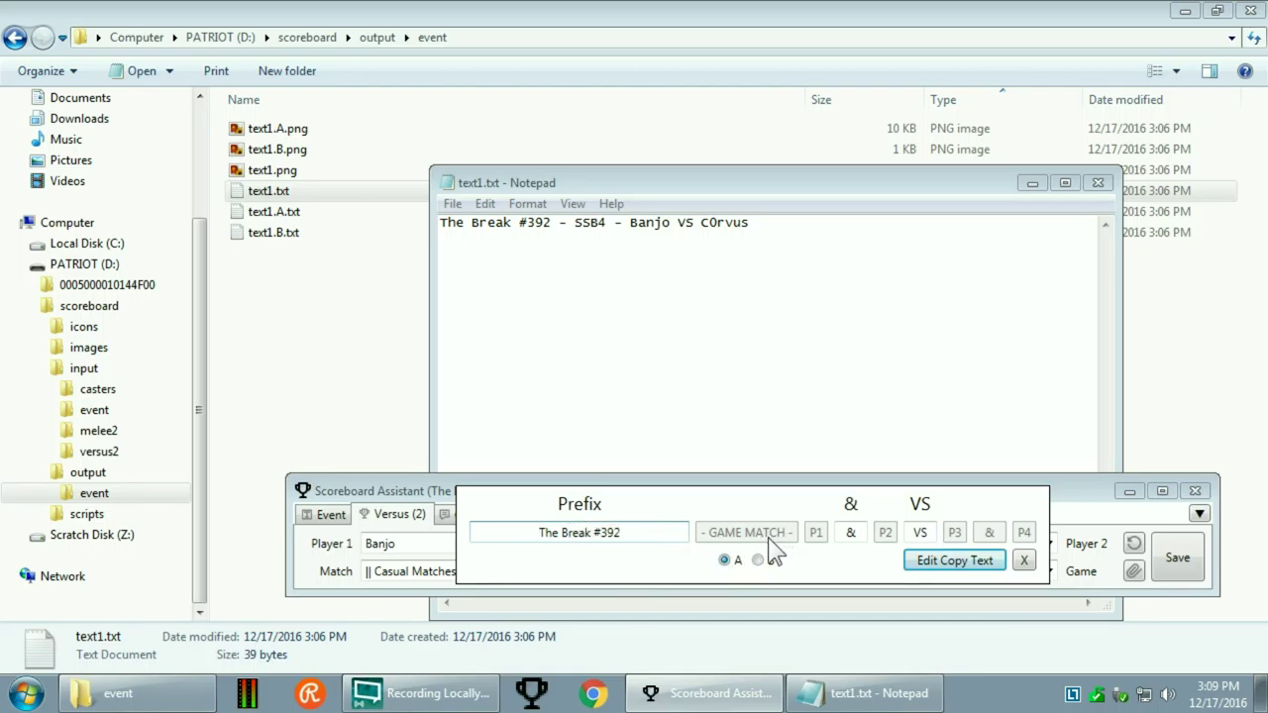
click(726, 561)
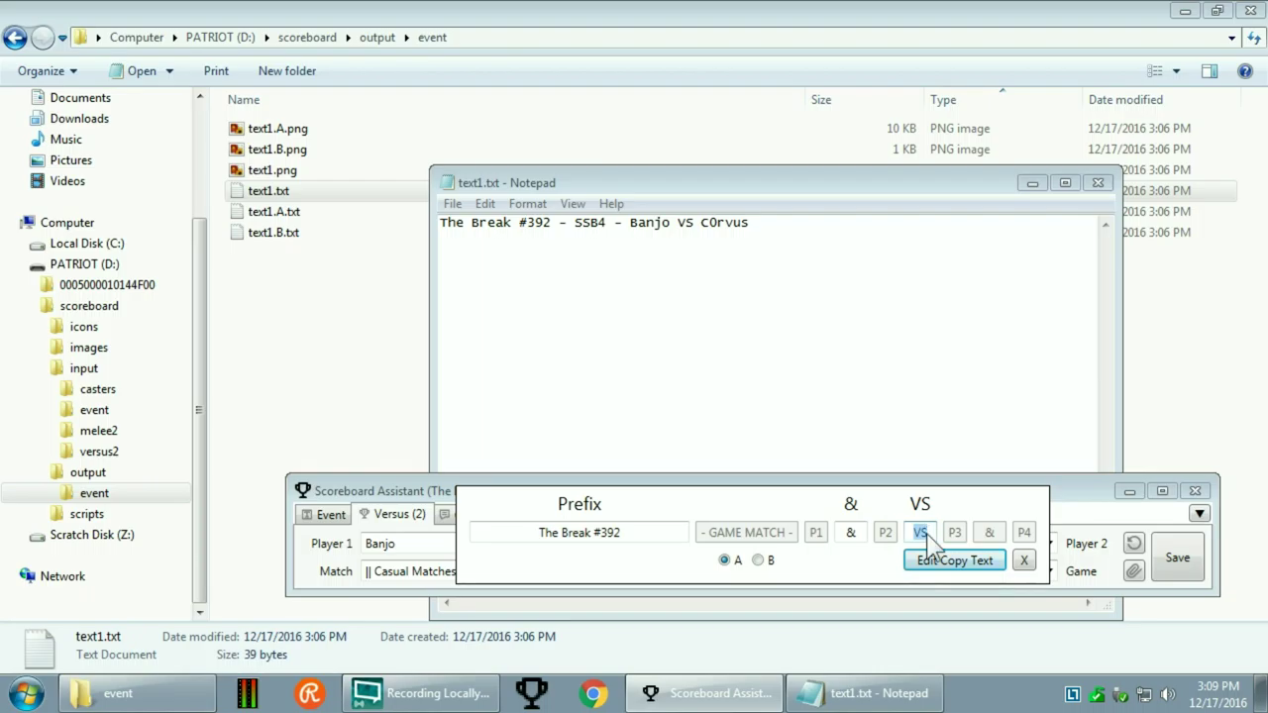
click(850, 533)
click(639, 532)
key(Left)
key(Left)
key(BackSpace)
text(4)
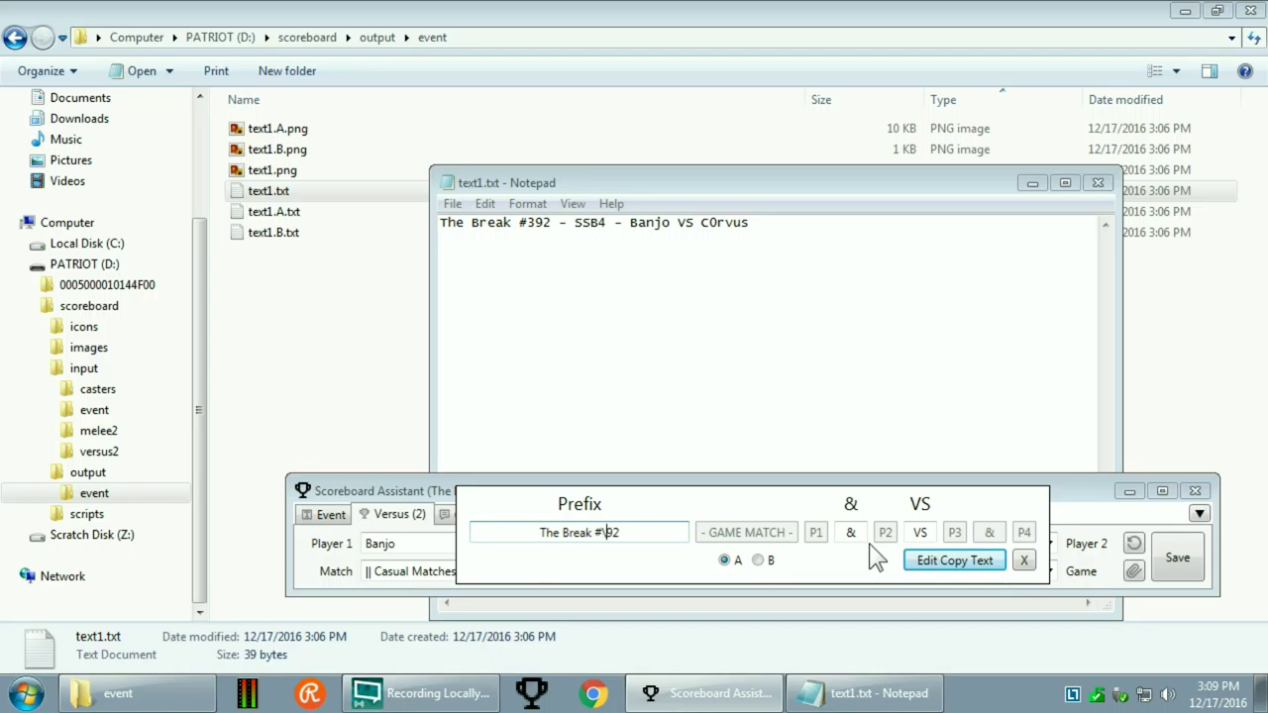
click(947, 563)
click(1177, 556)
click(942, 357)
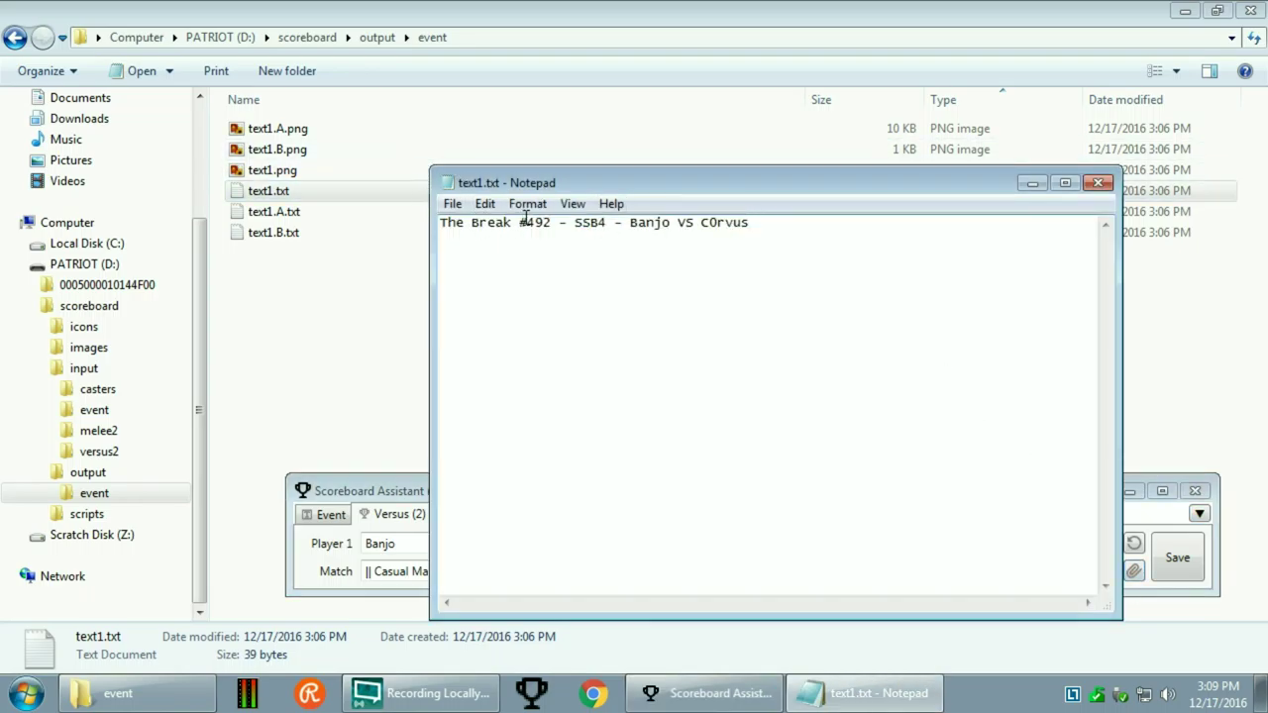
- Edit the copy-text prefix back from #492 to 'The Break #392' and apply it
click(1198, 511)
click(1199, 513)
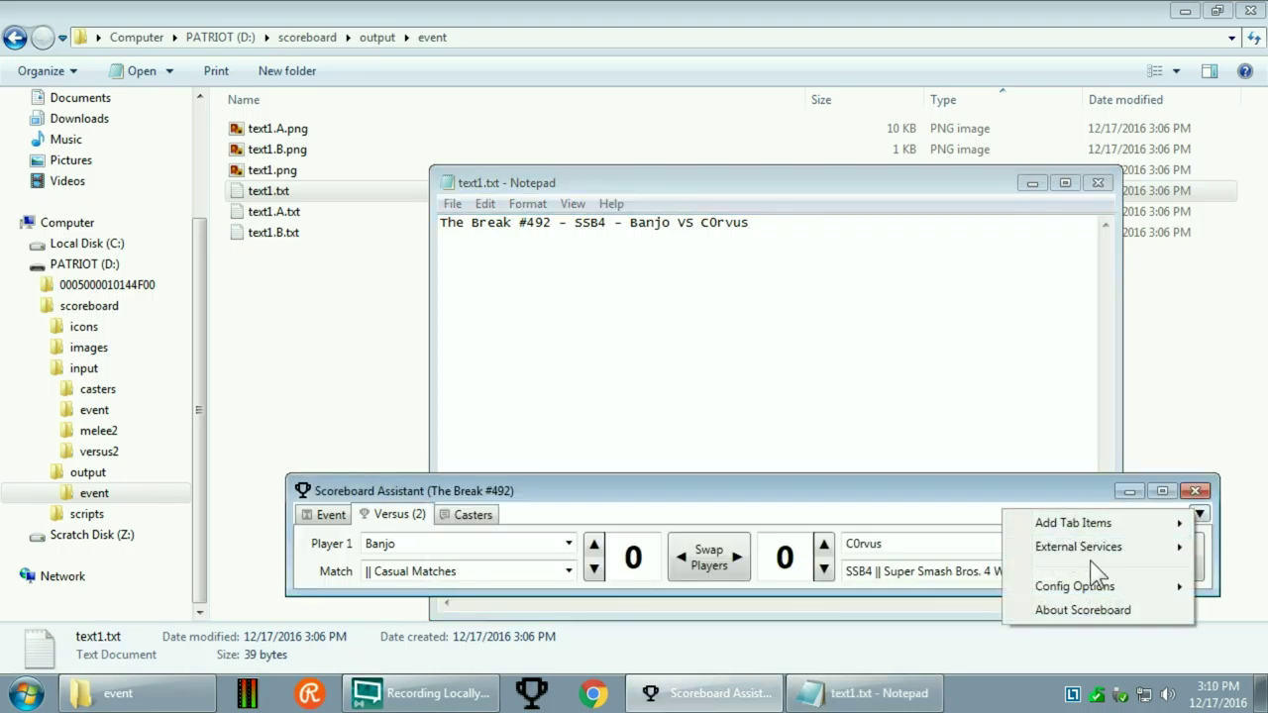
mouse_move(1074, 589)
click(897, 518)
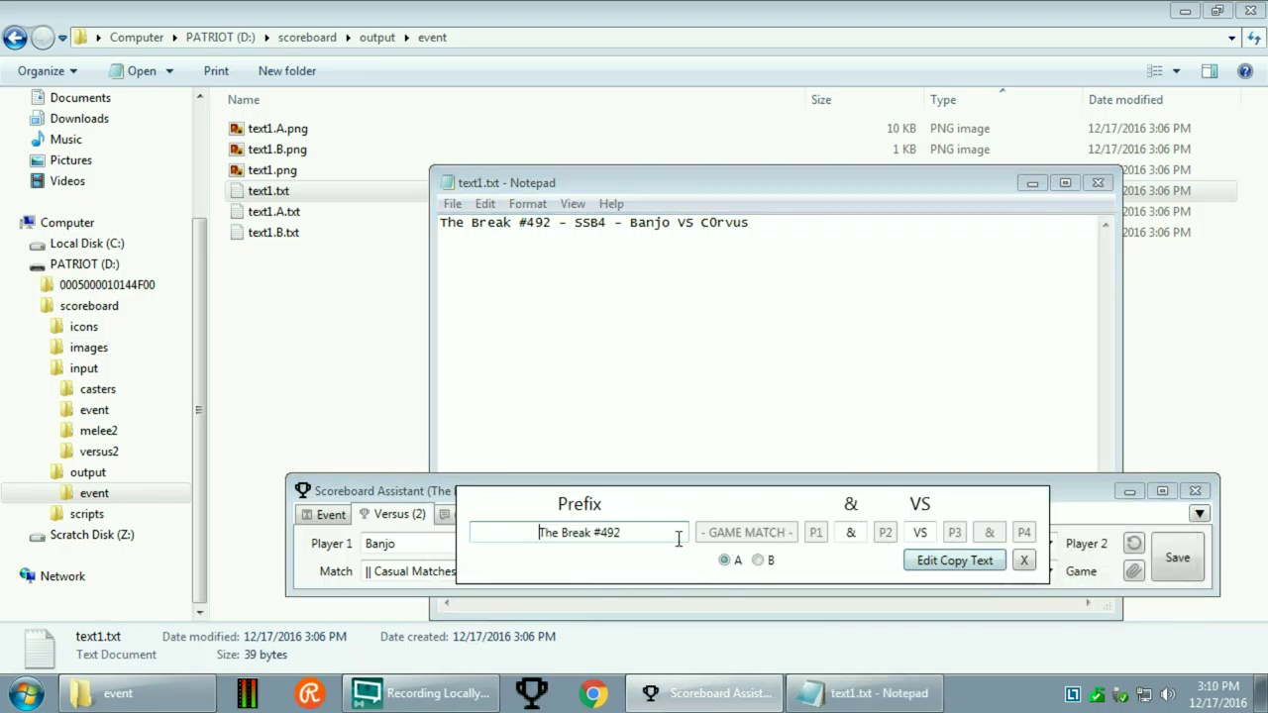
click(610, 533)
key(BackSpace)
text(3)
click(942, 560)
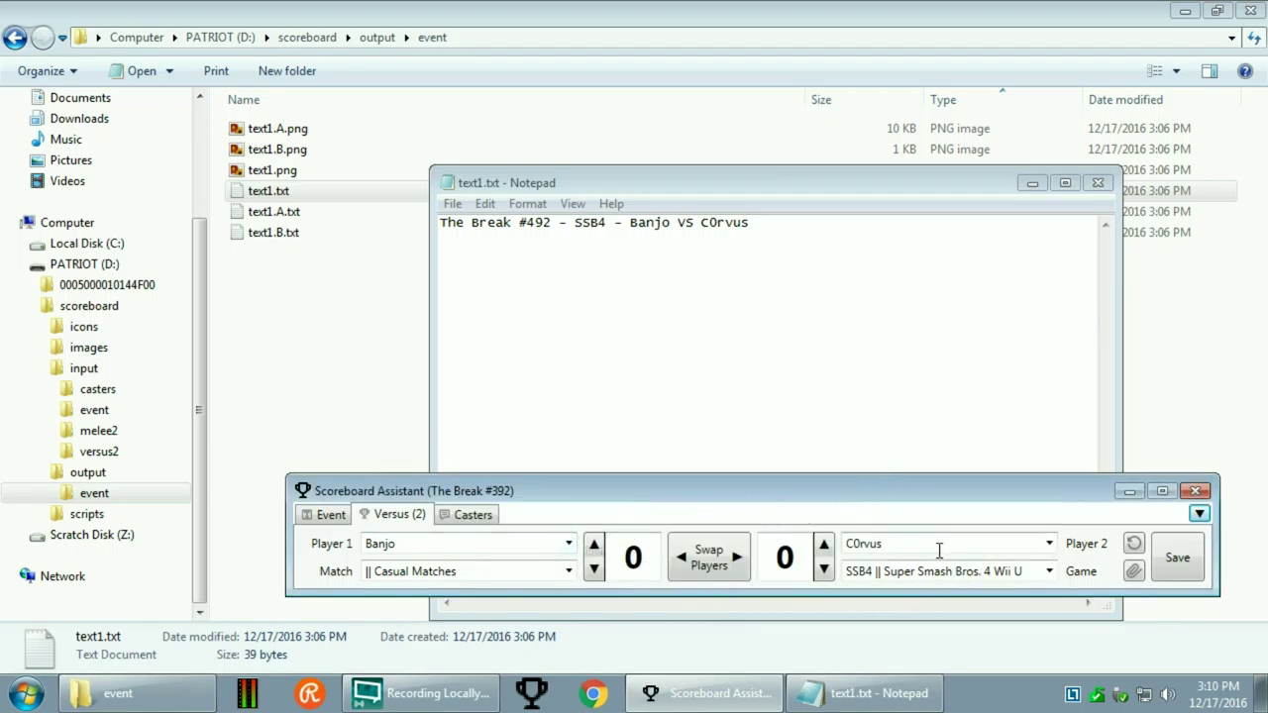
- Check the Player 1 and Player 2 name fields, then open the match type list
click(545, 545)
key(End)
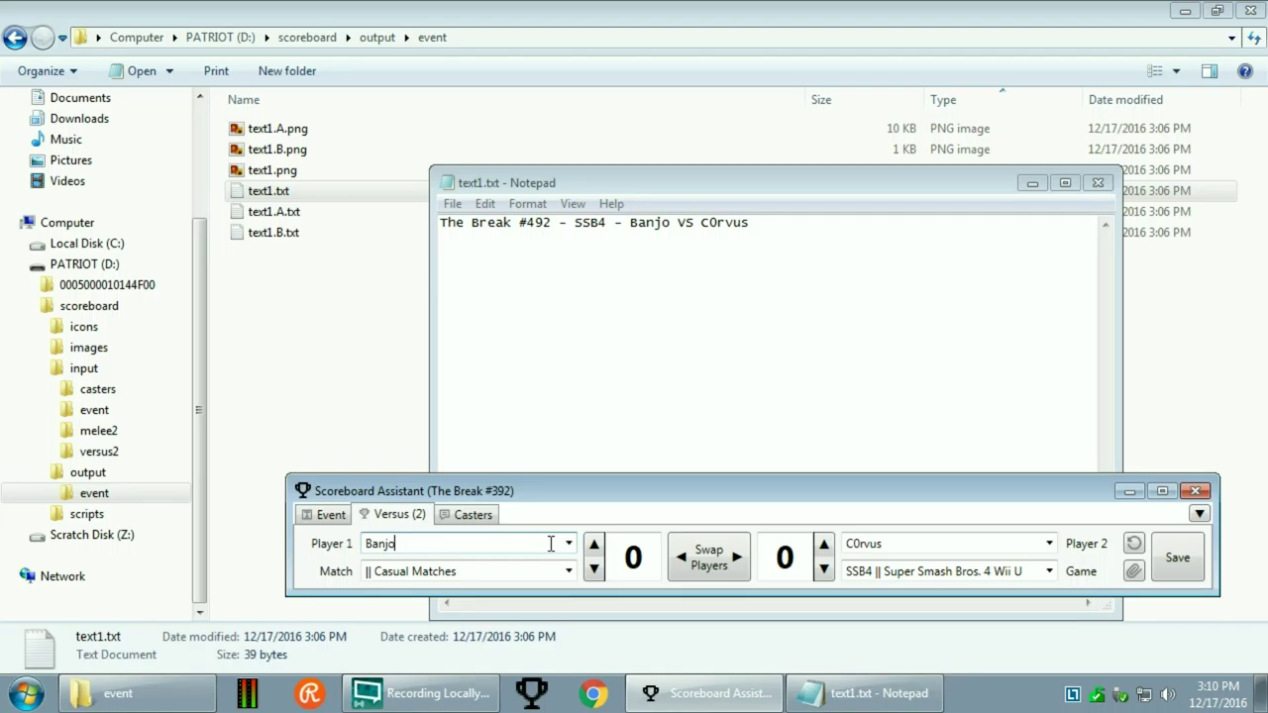
click(932, 545)
click(951, 541)
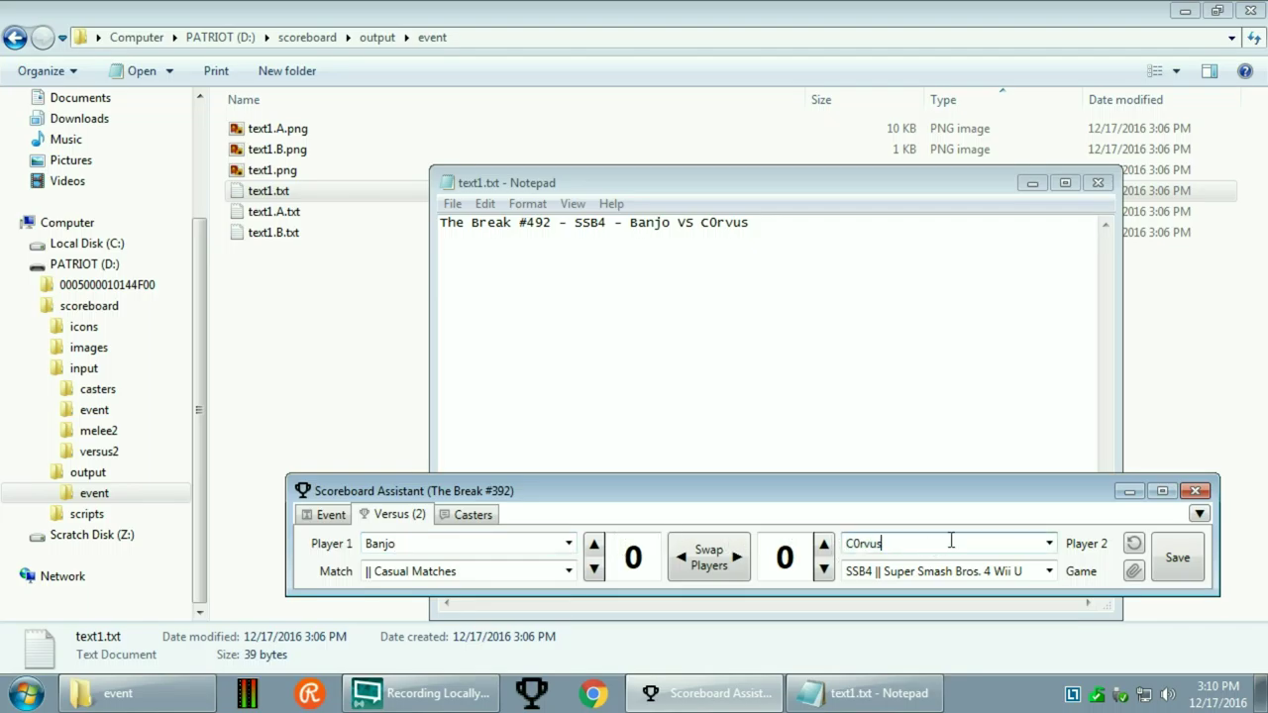
click(569, 572)
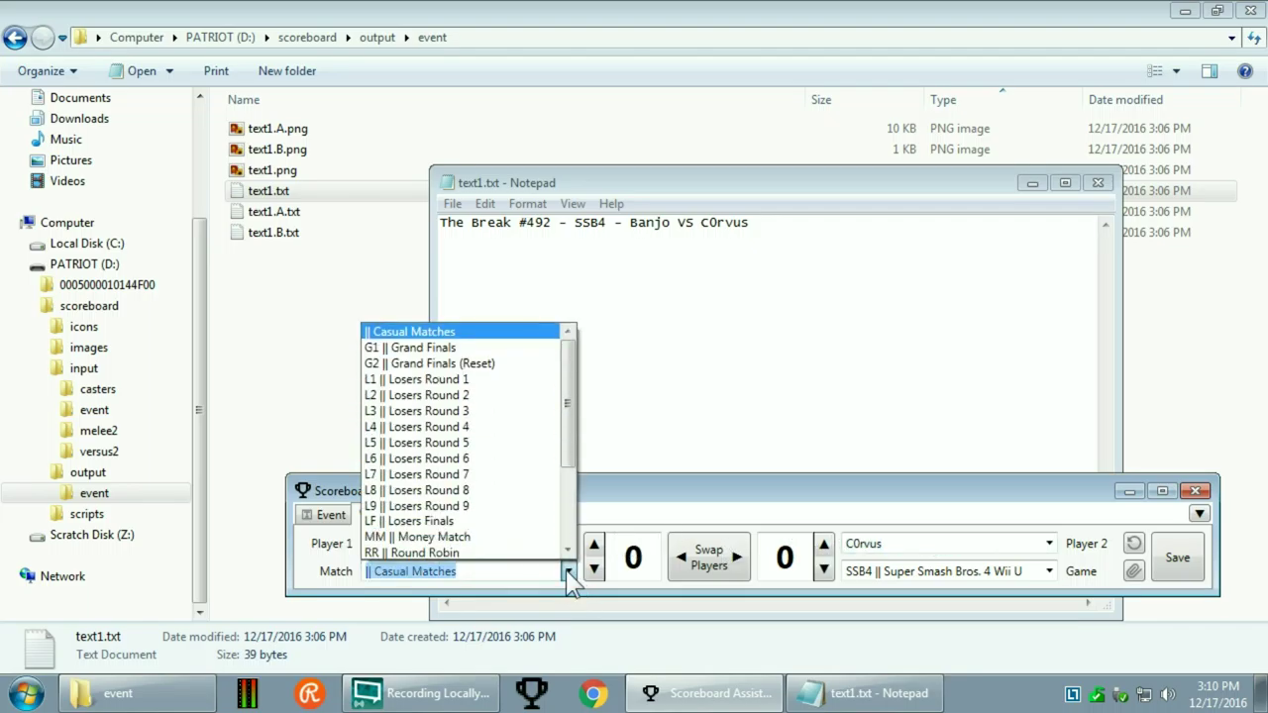
- Set the match type to L1 Losers Round 1 and save the scoreboard
click(570, 574)
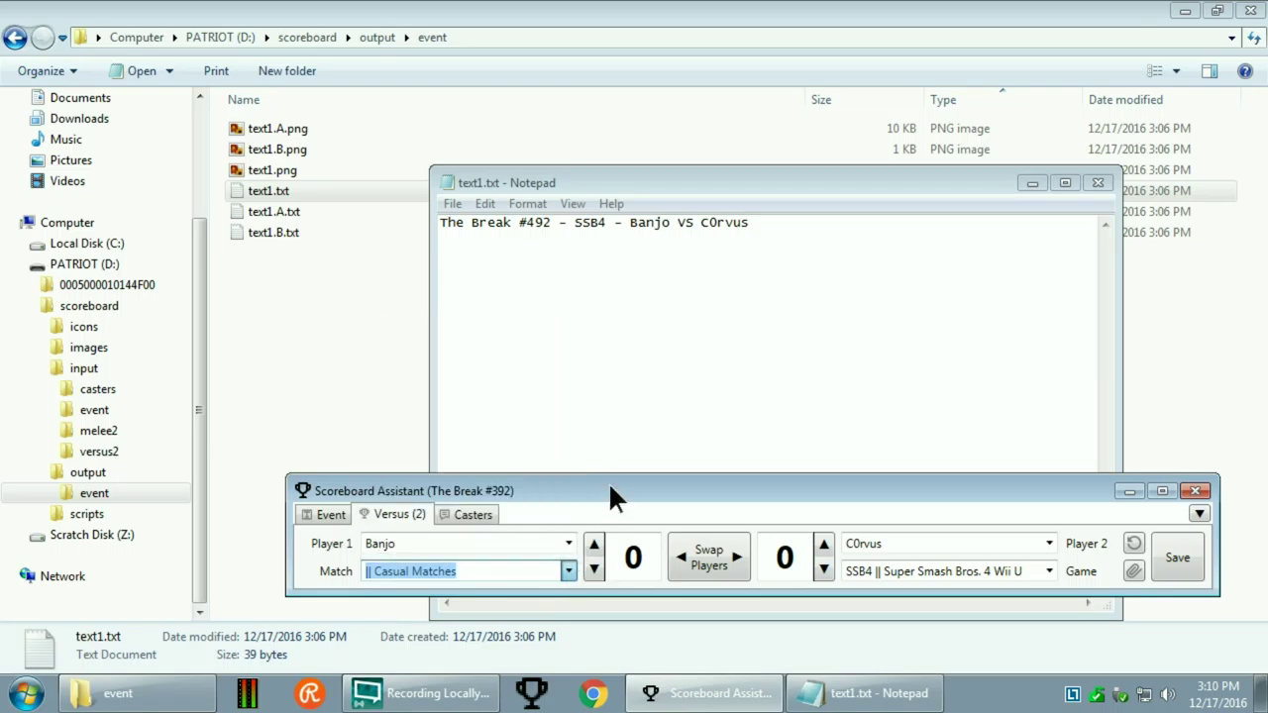
click(571, 222)
drag(575, 222, 567, 222)
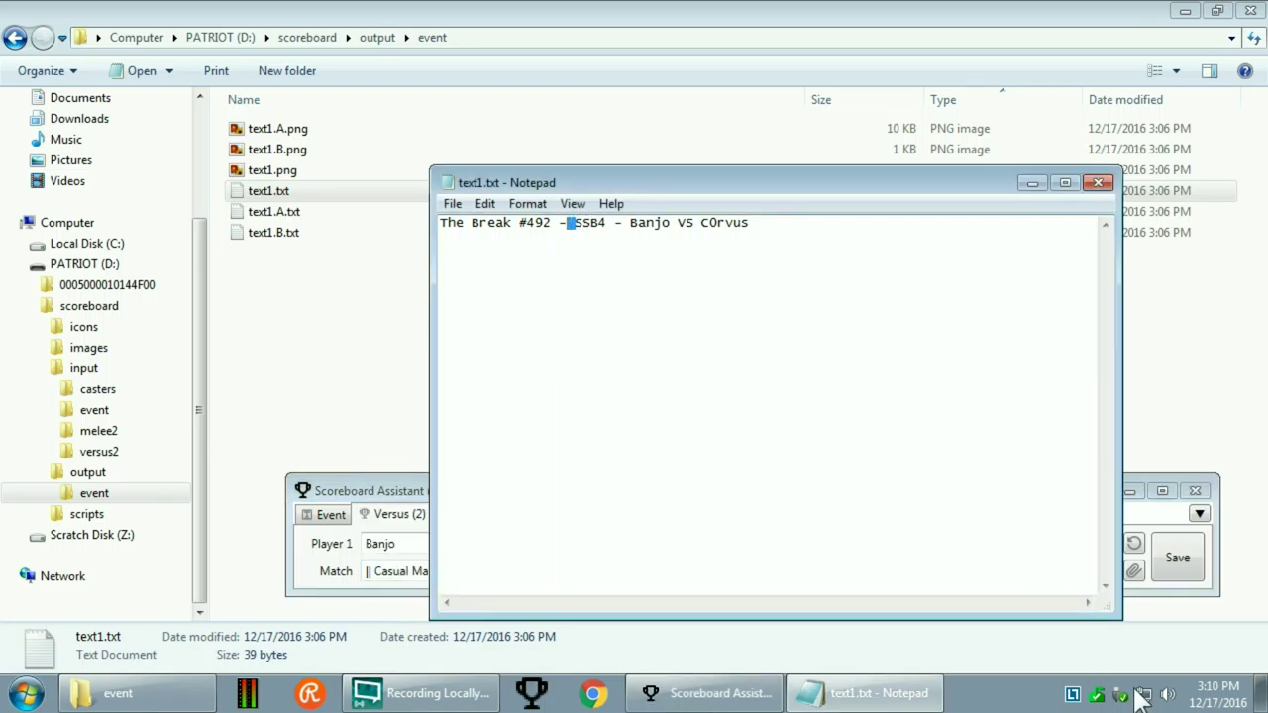
click(1149, 510)
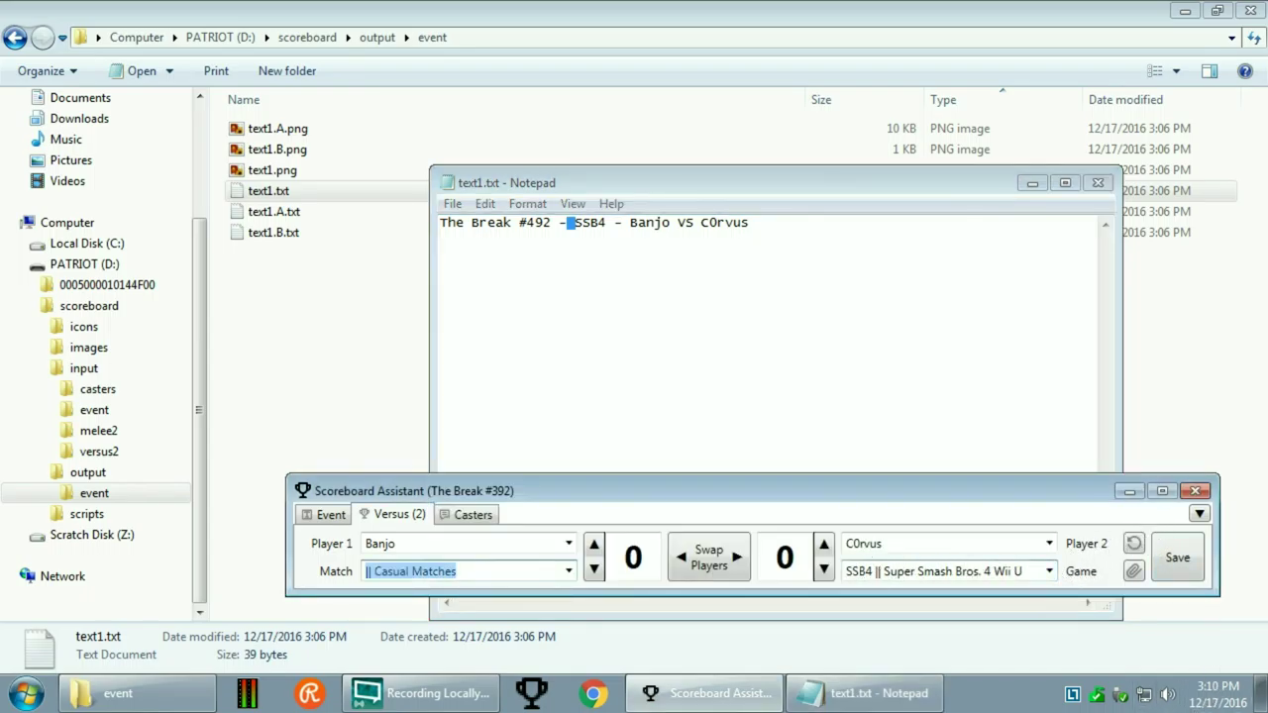
click(860, 572)
click(568, 571)
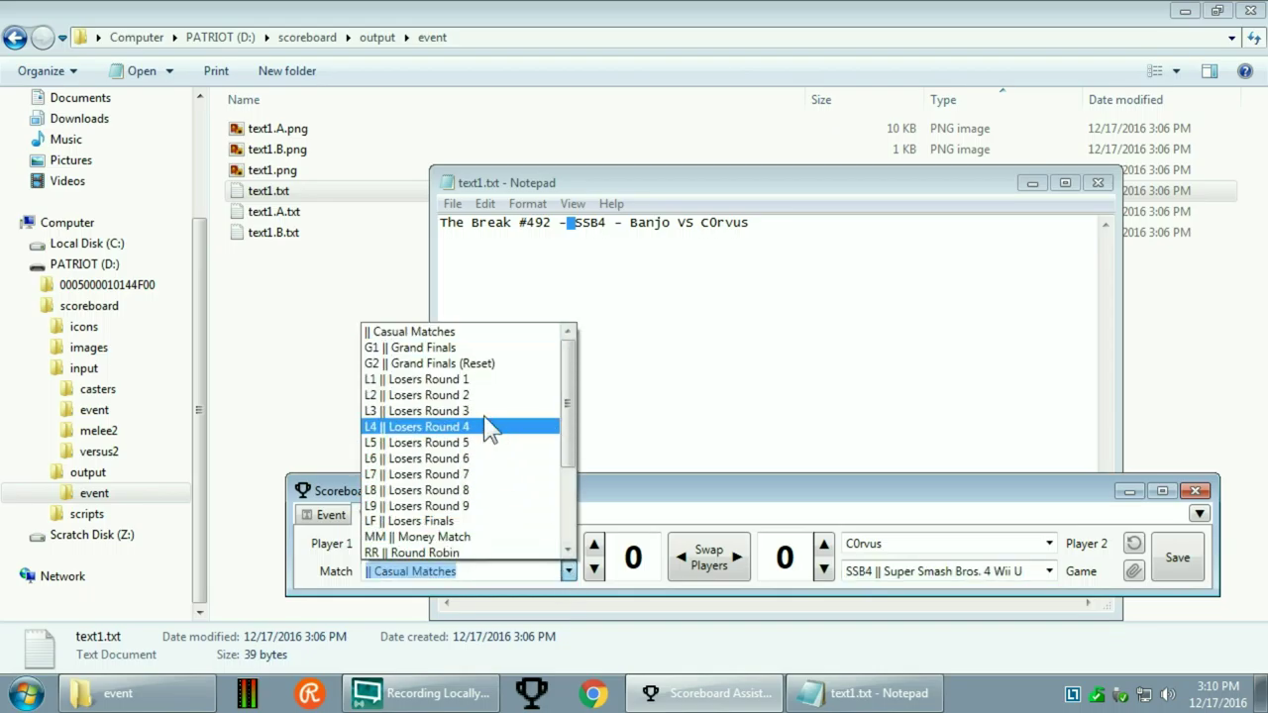
click(473, 379)
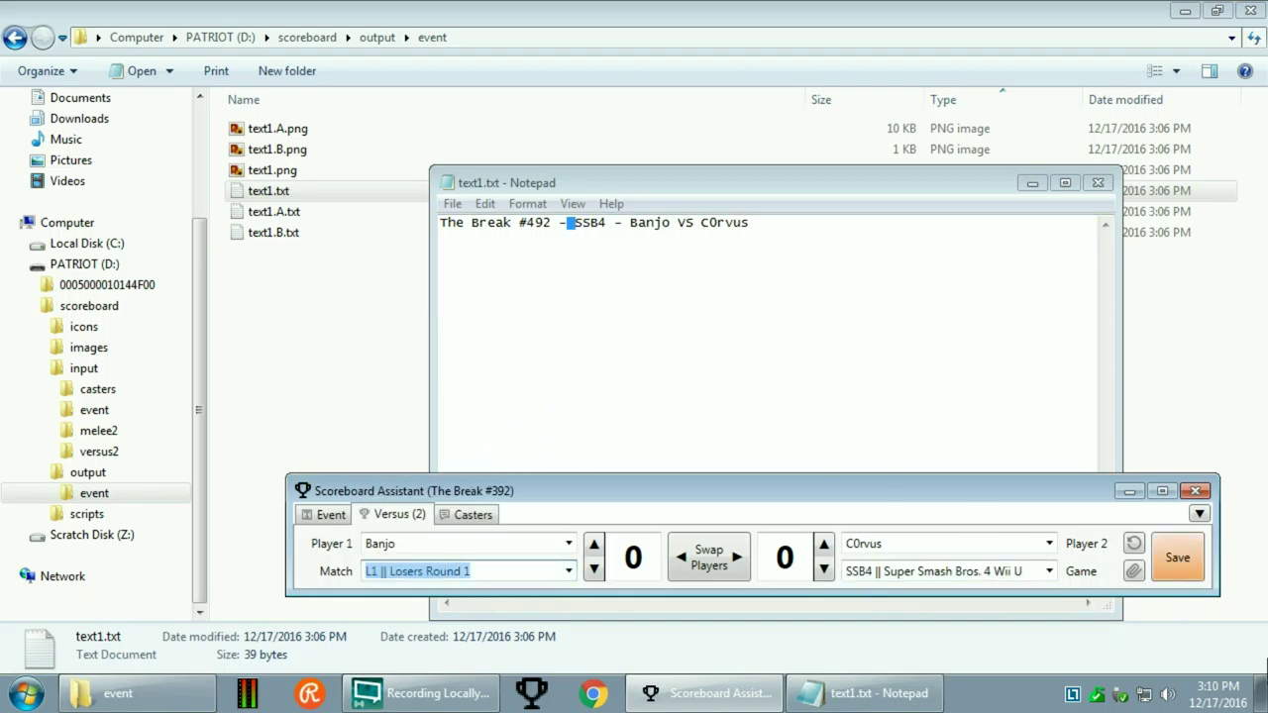
click(1158, 557)
- Inspect the 'SSB4' and 'L1' parts of the new title in Notepad
click(776, 303)
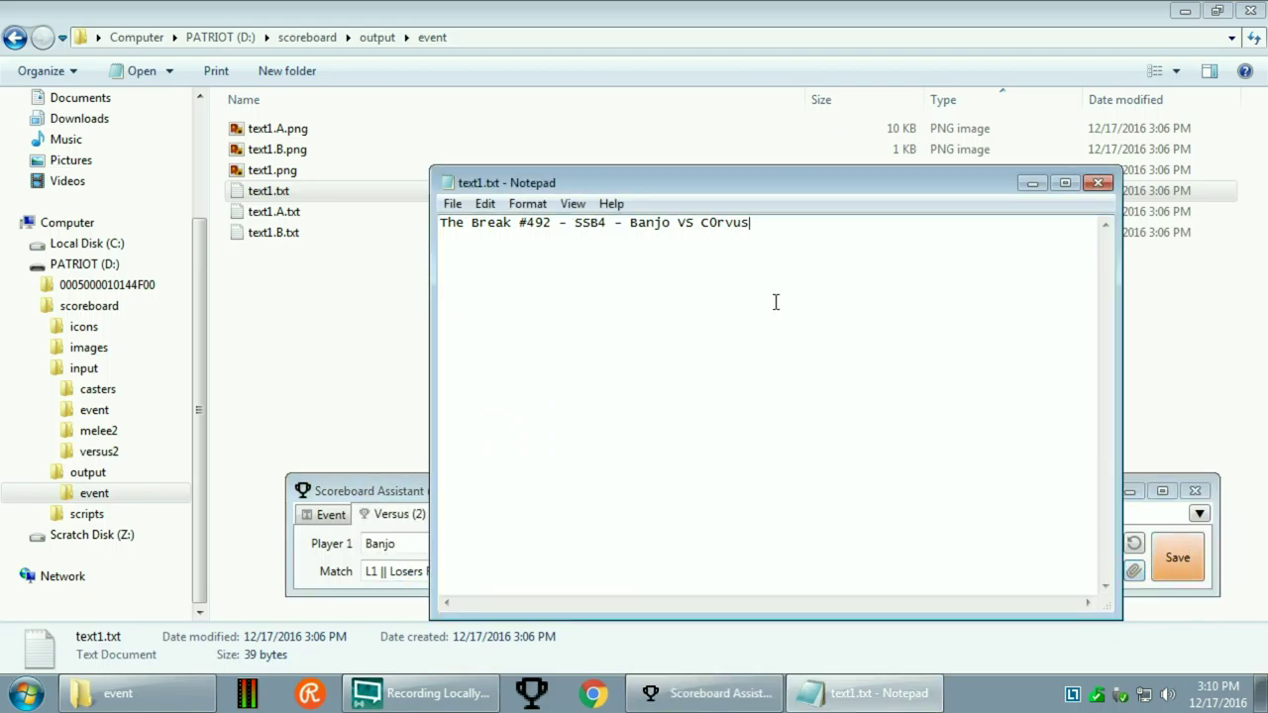
double_click(602, 224)
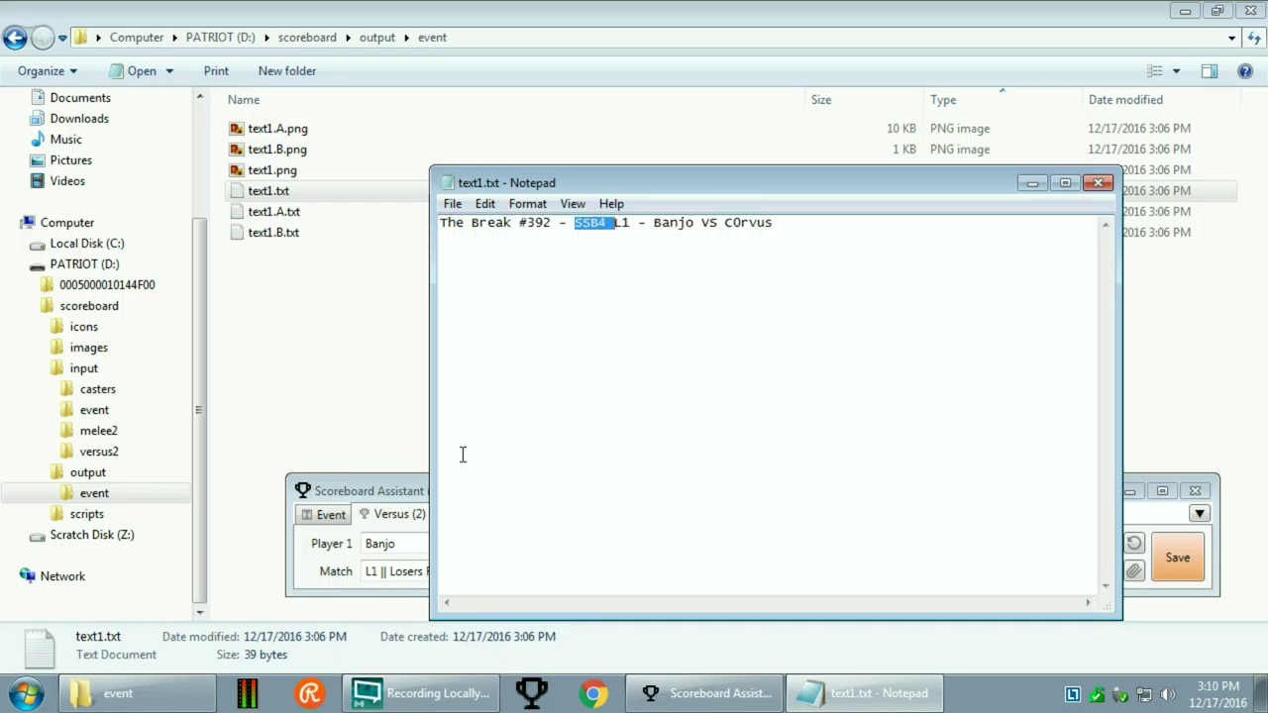
click(407, 490)
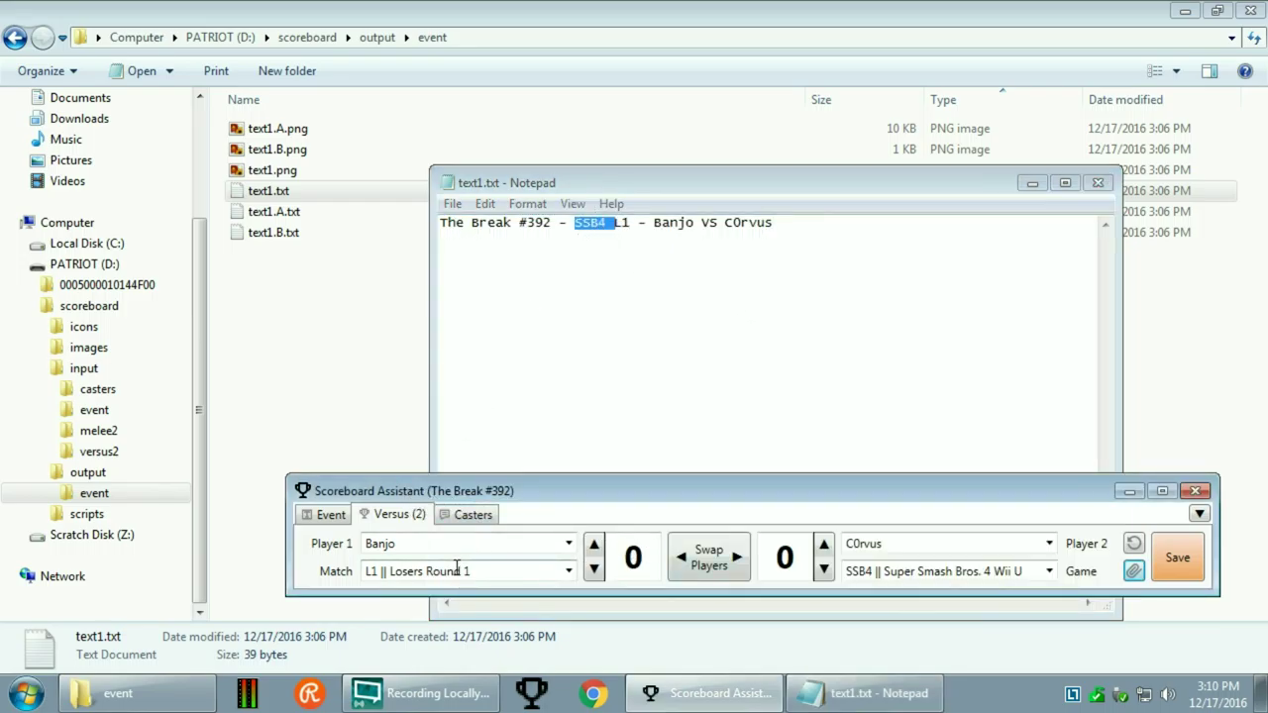
click(618, 228)
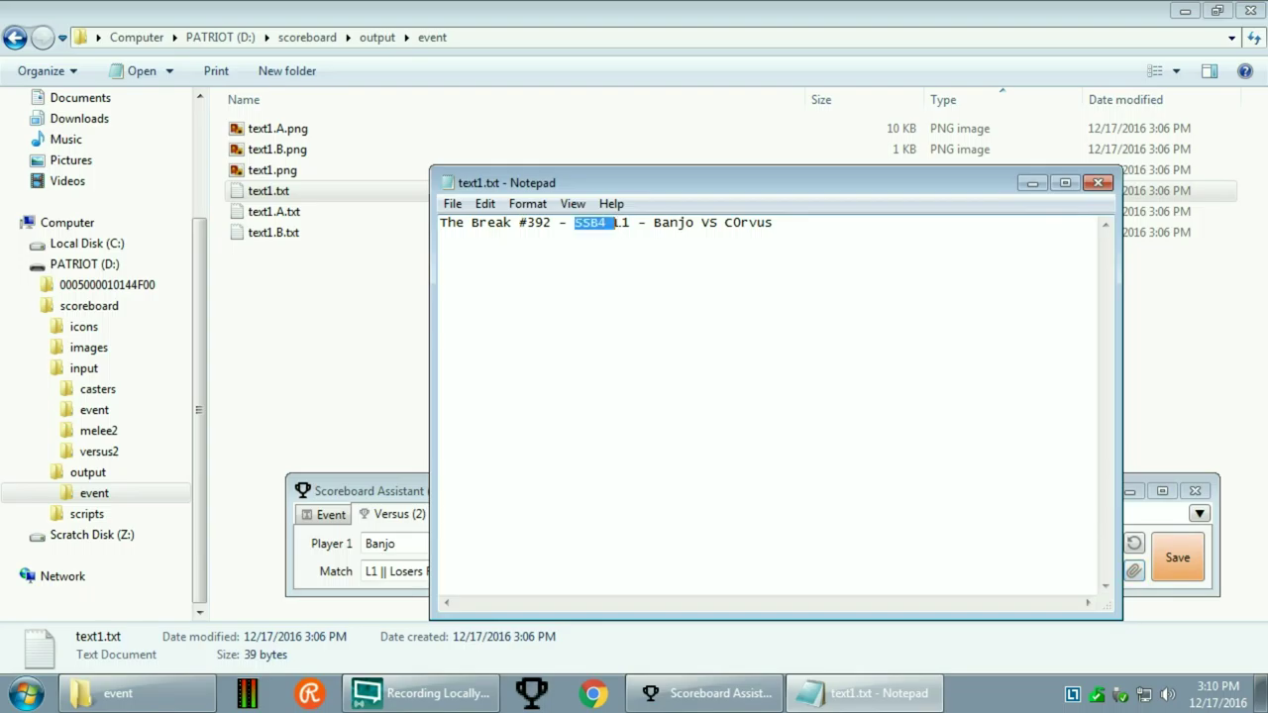
double_click(628, 228)
click(413, 507)
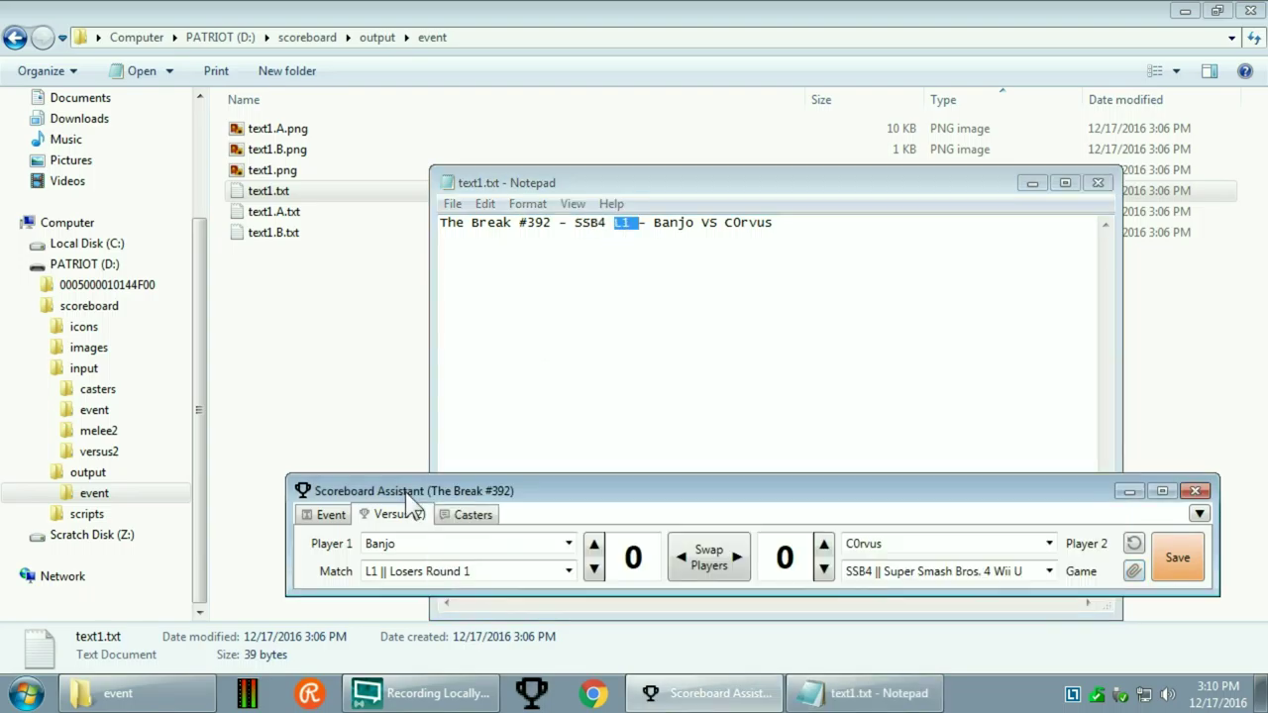
- Change the match type to Casual Matches and save the Versus scoreboard
click(569, 571)
scroll(515, 470, down, 2)
scroll(512, 469, up, 5)
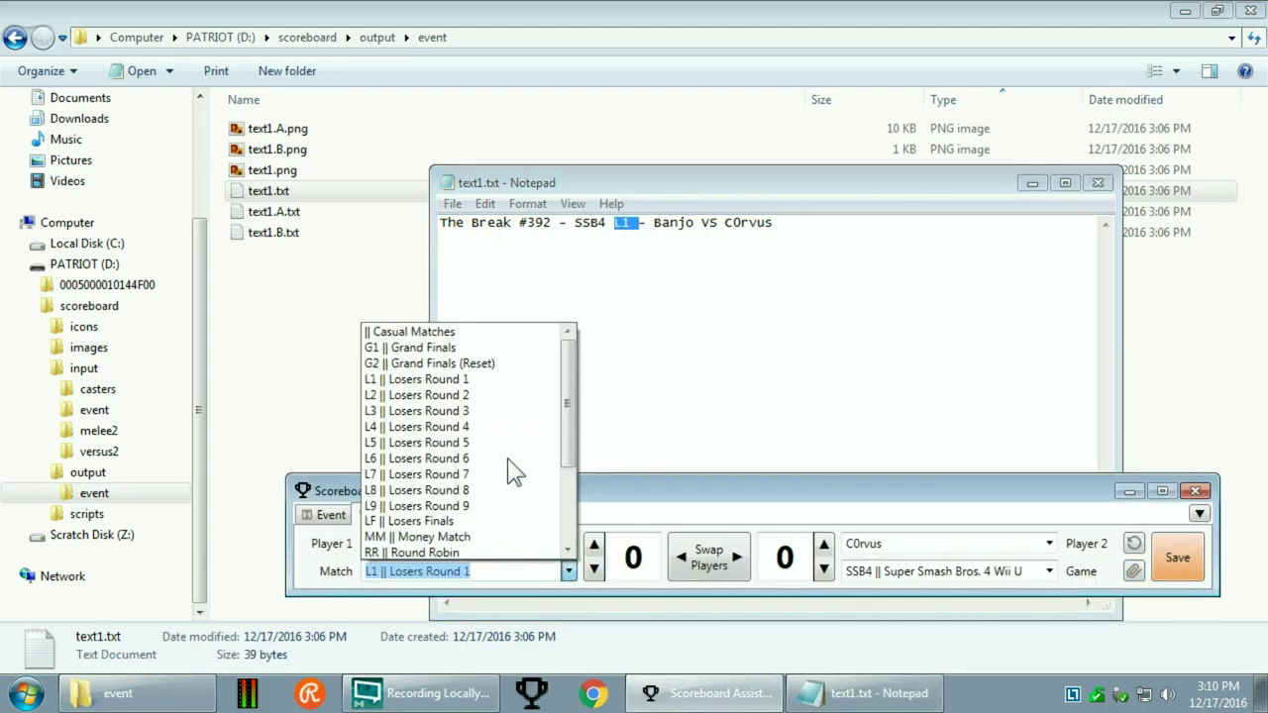
click(425, 332)
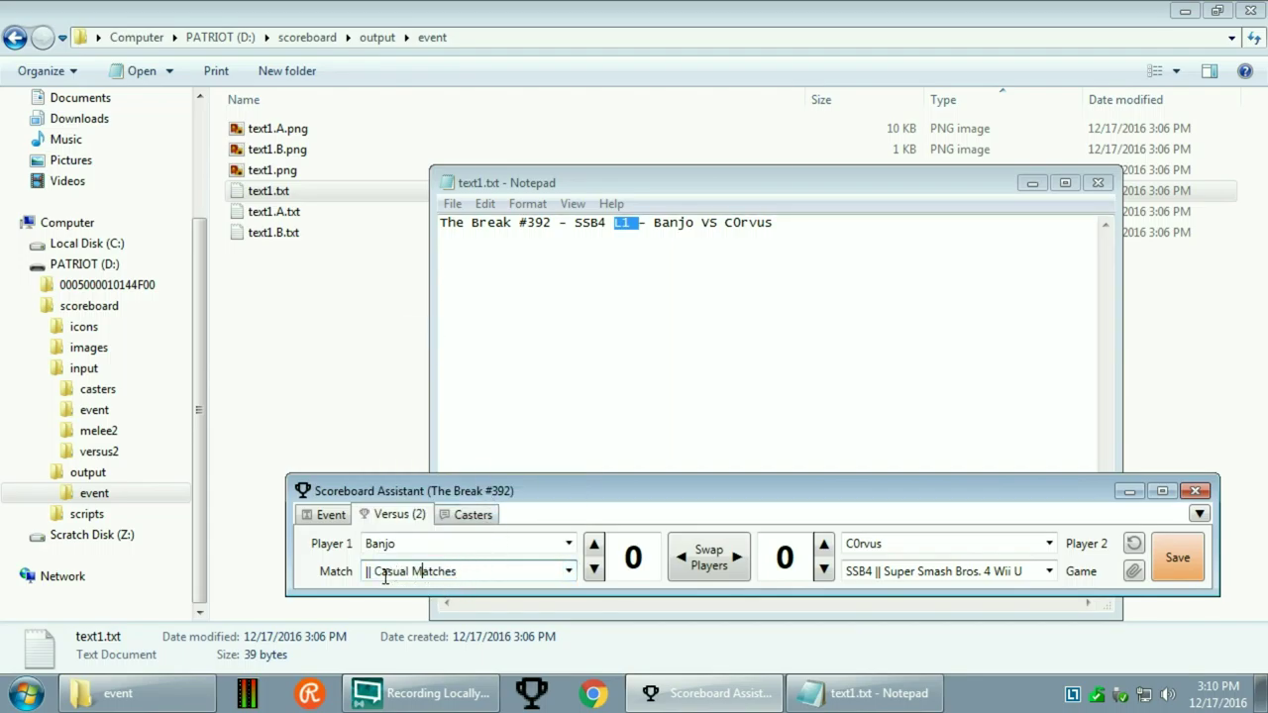
click(1195, 579)
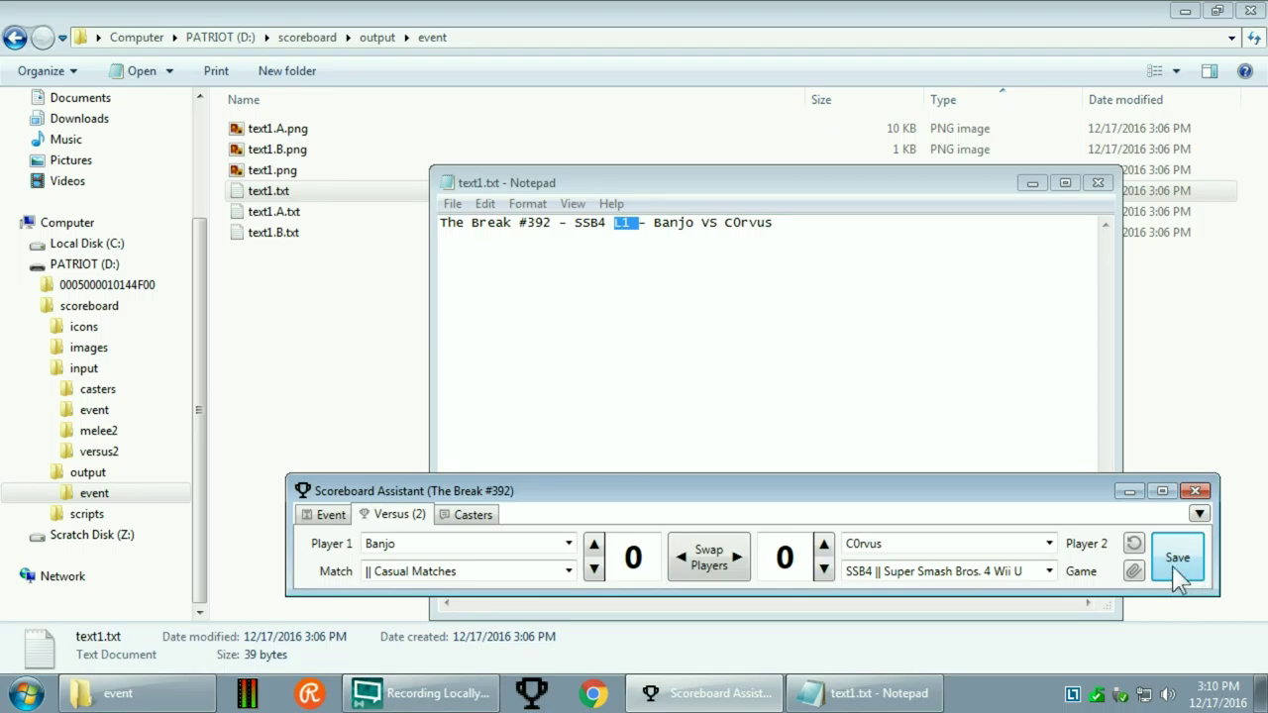
click(1199, 513)
mouse_move(1086, 532)
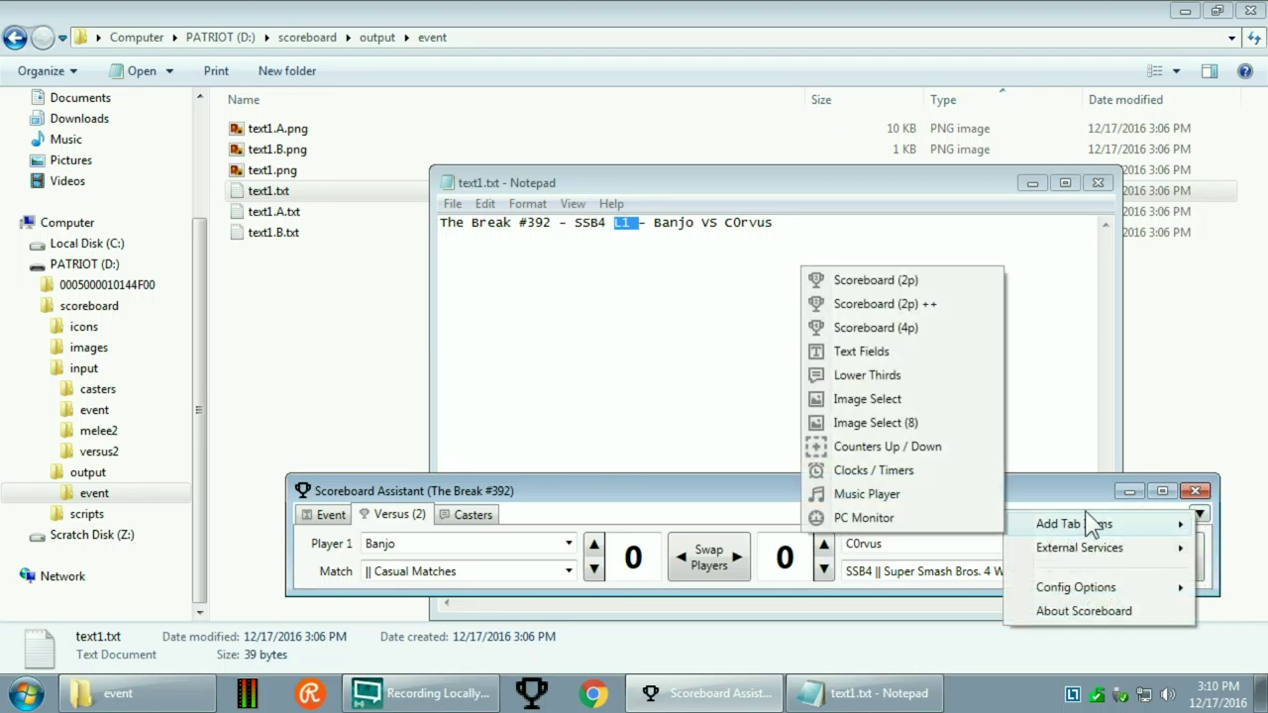
click(923, 302)
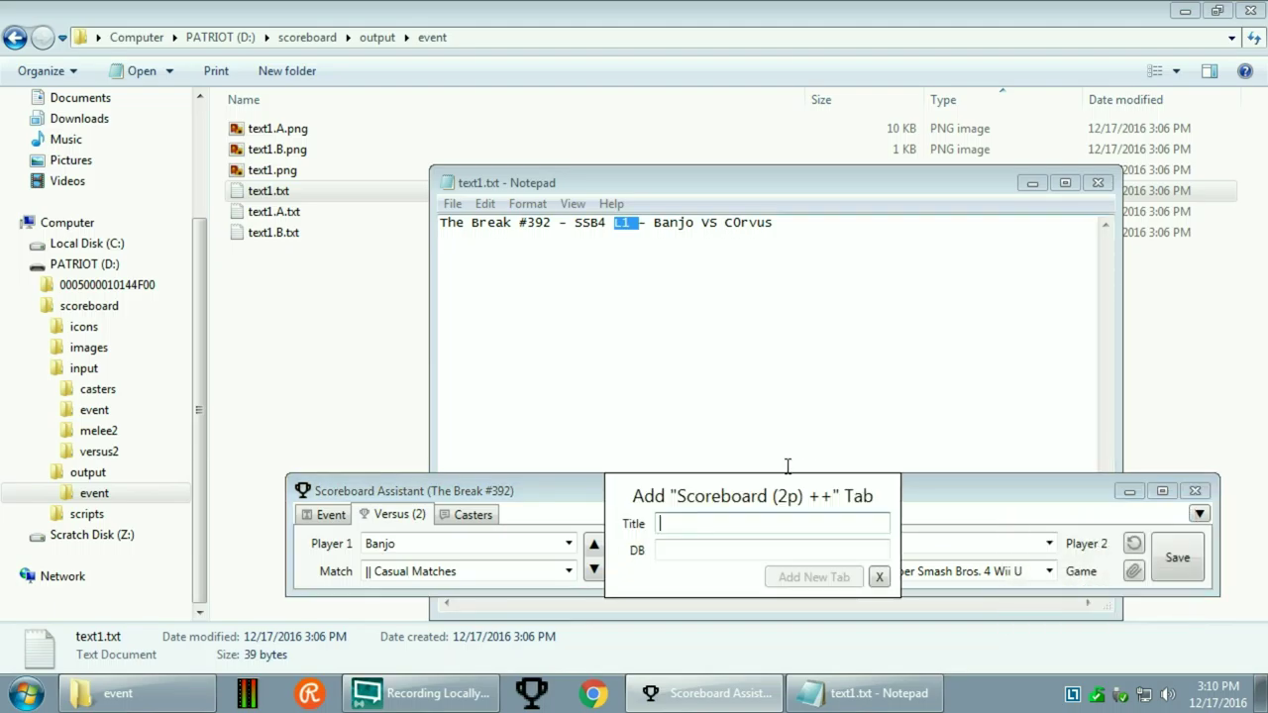
text(M)
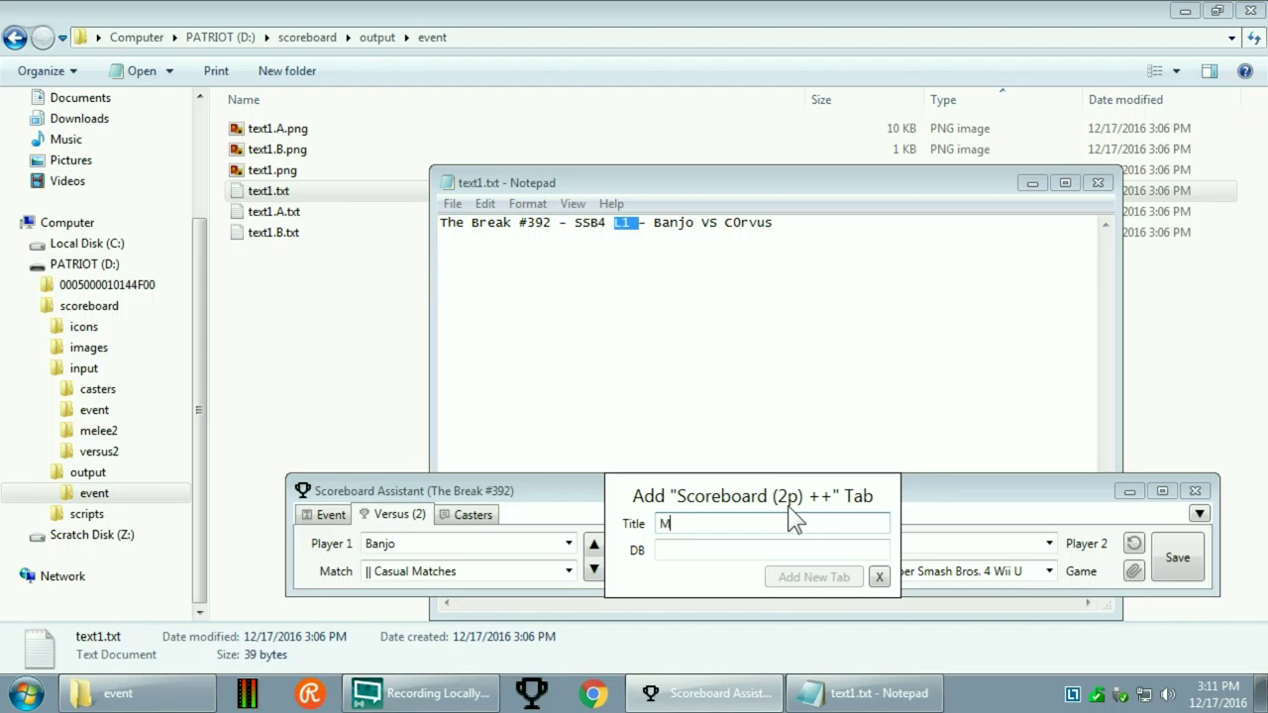
text(elee (2)
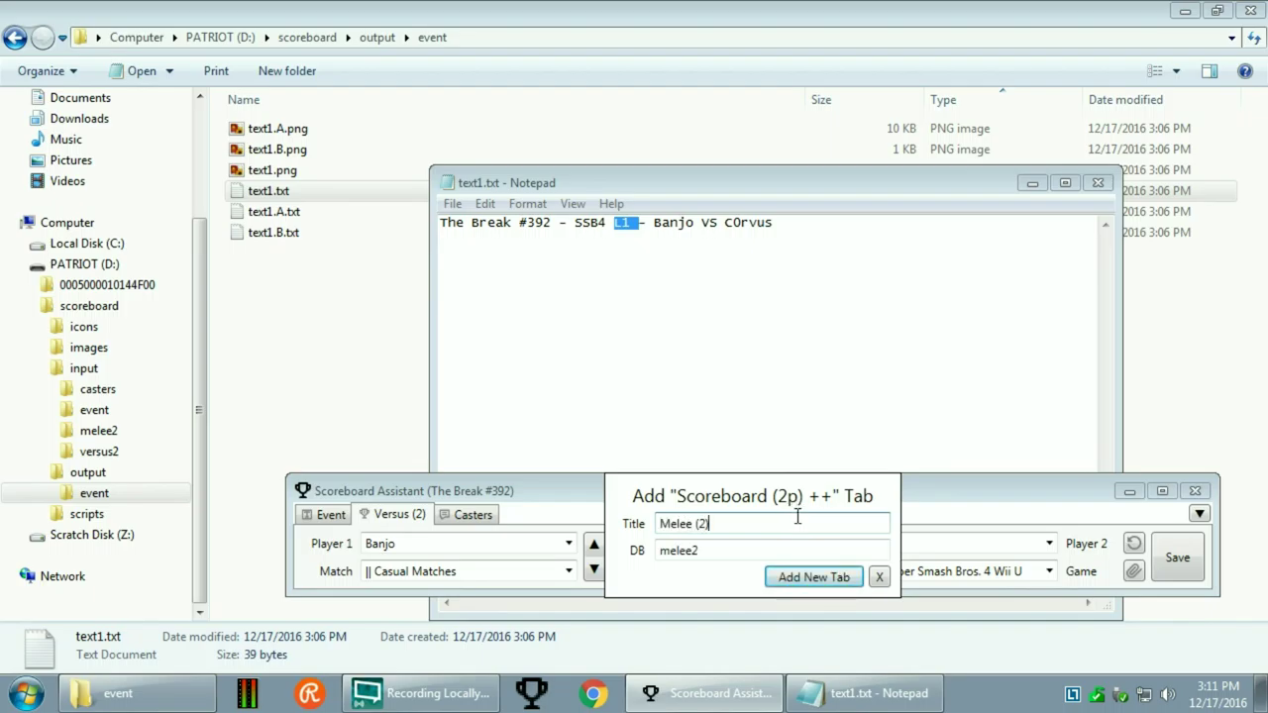
double_click(691, 549)
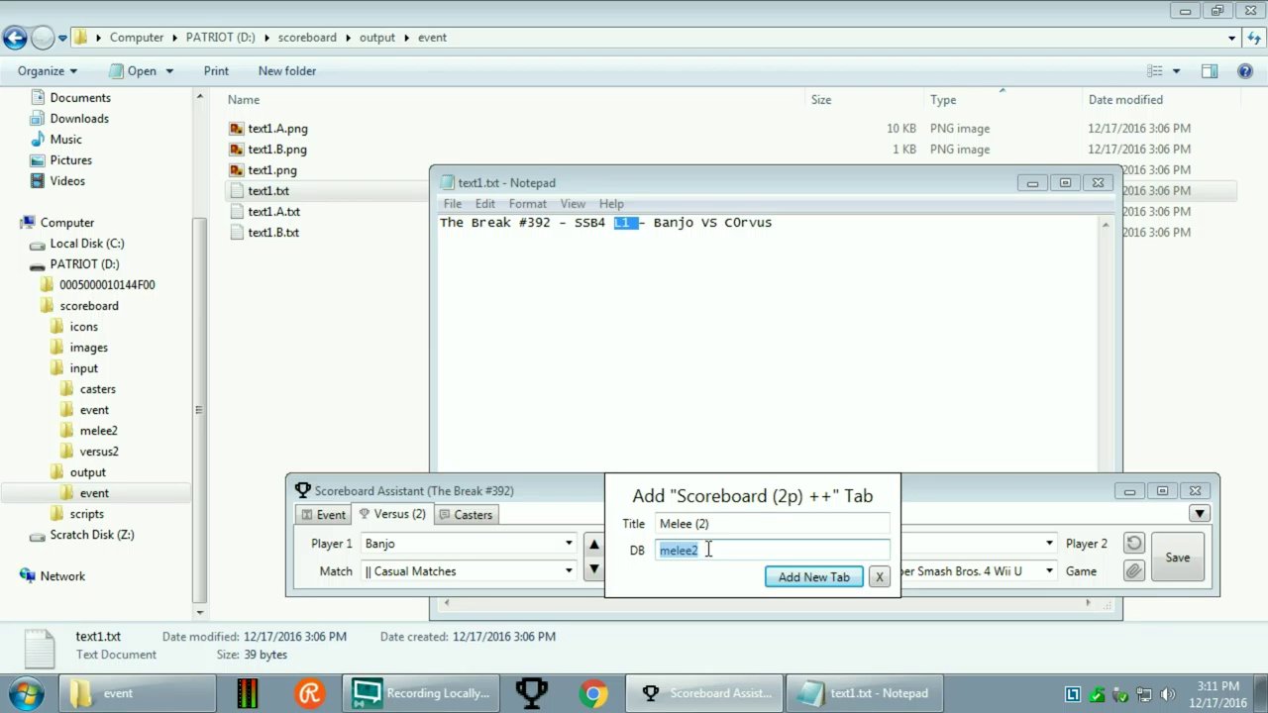
double_click(708, 550)
text(versus2)
click(821, 575)
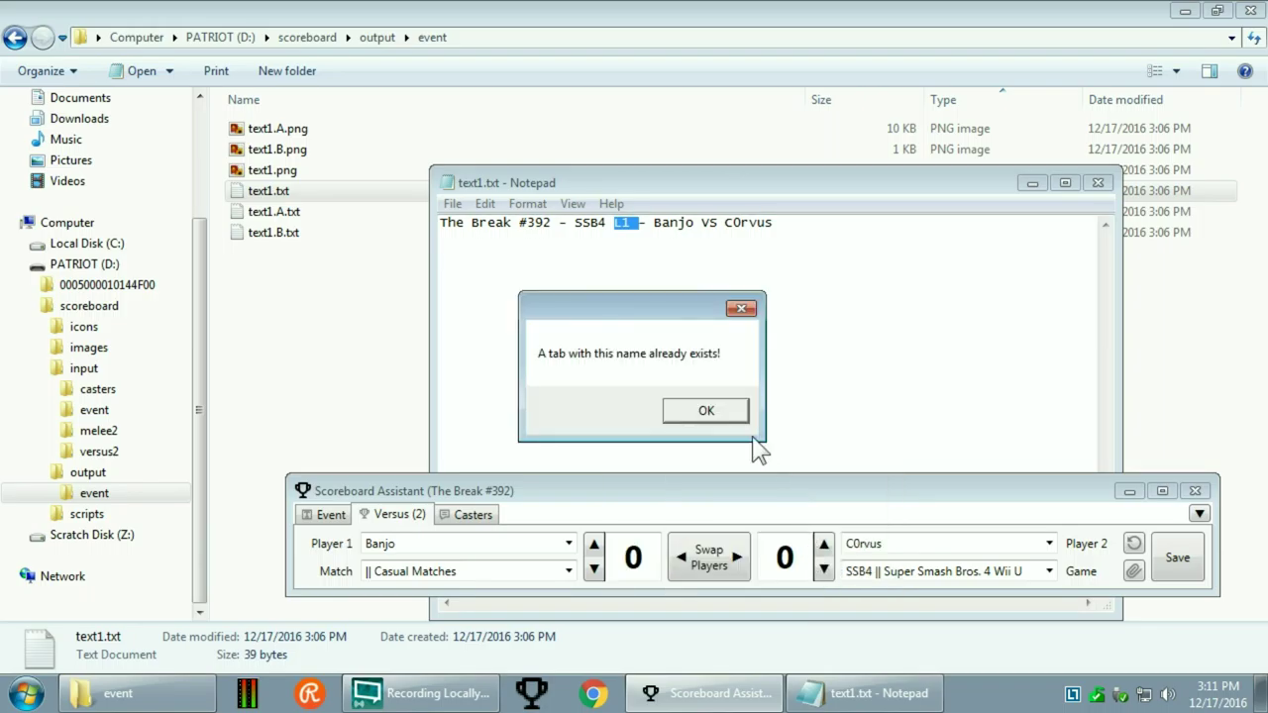
- Add a Scoreboard (2p) ++ tab titled 'Melee', widen the window, and show the Melee (2) tab
click(718, 412)
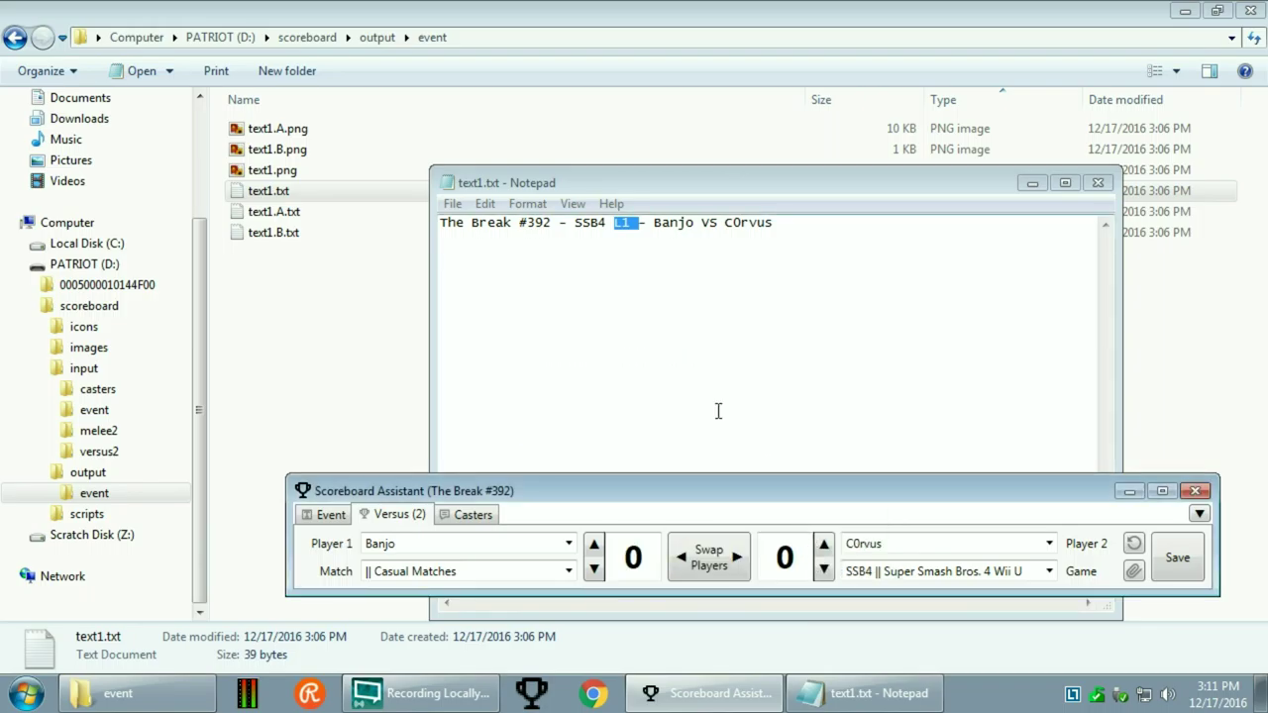
click(1197, 513)
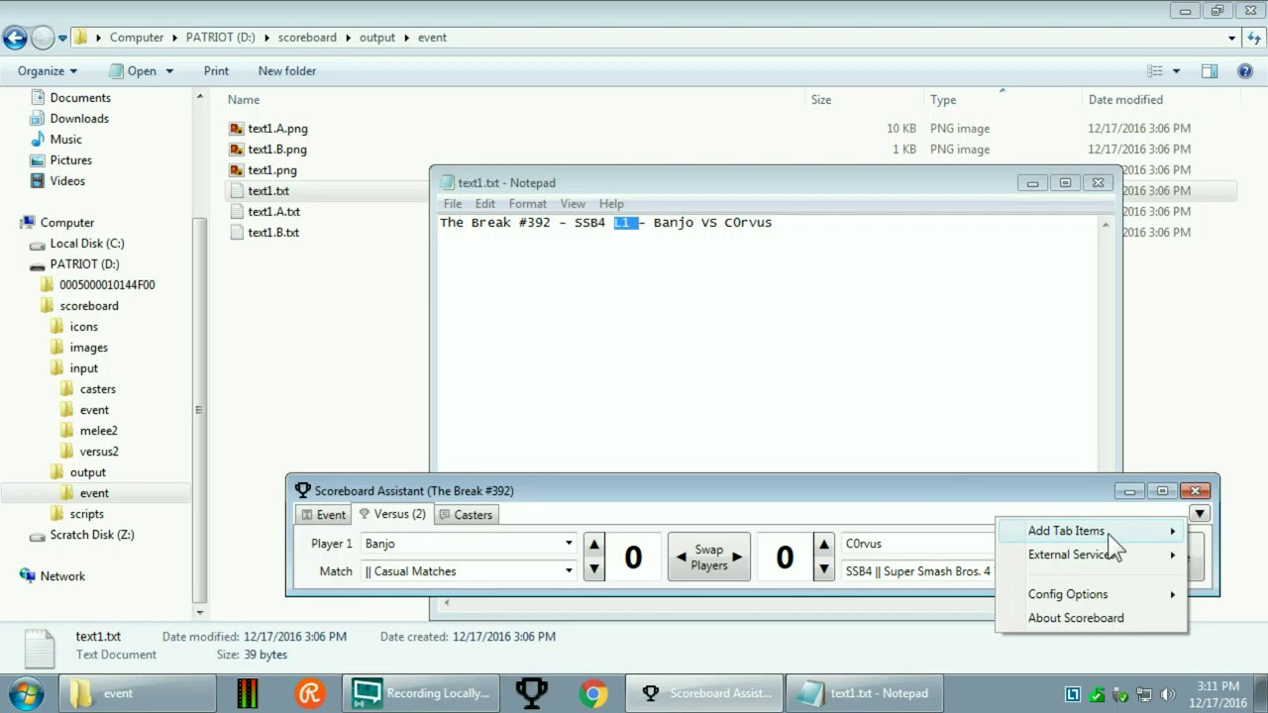
click(901, 313)
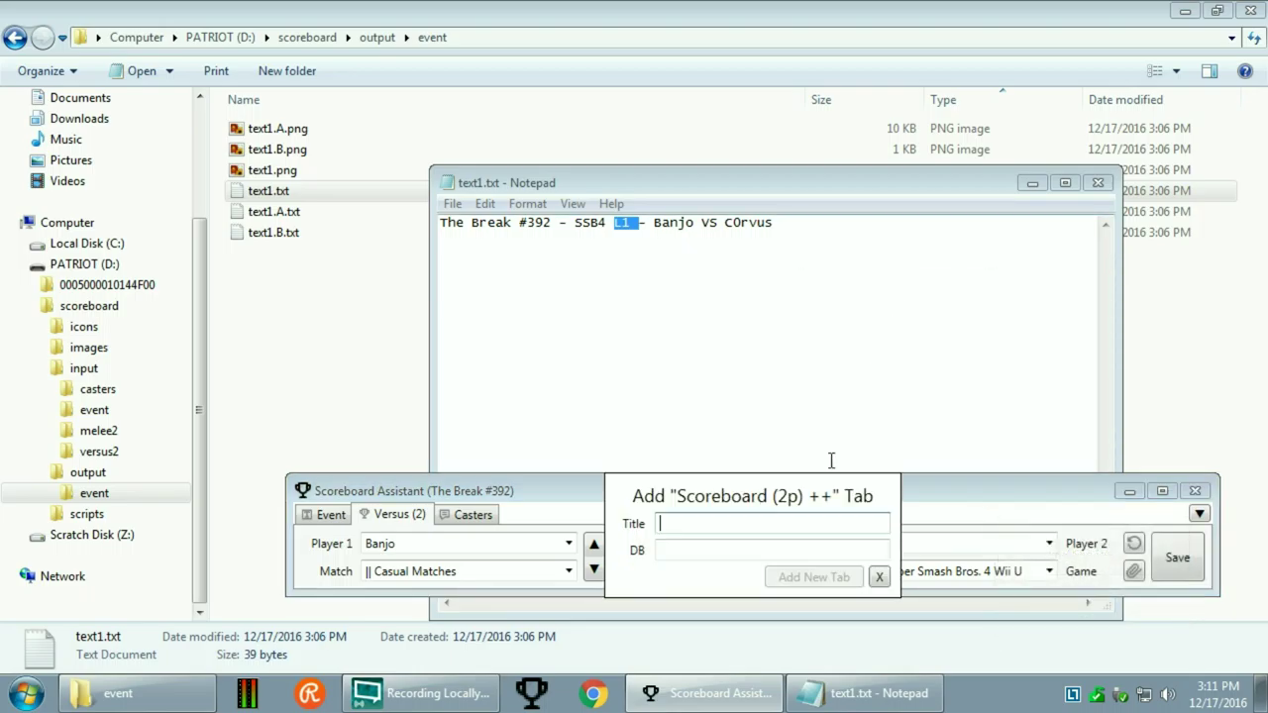
text(Melee (2)
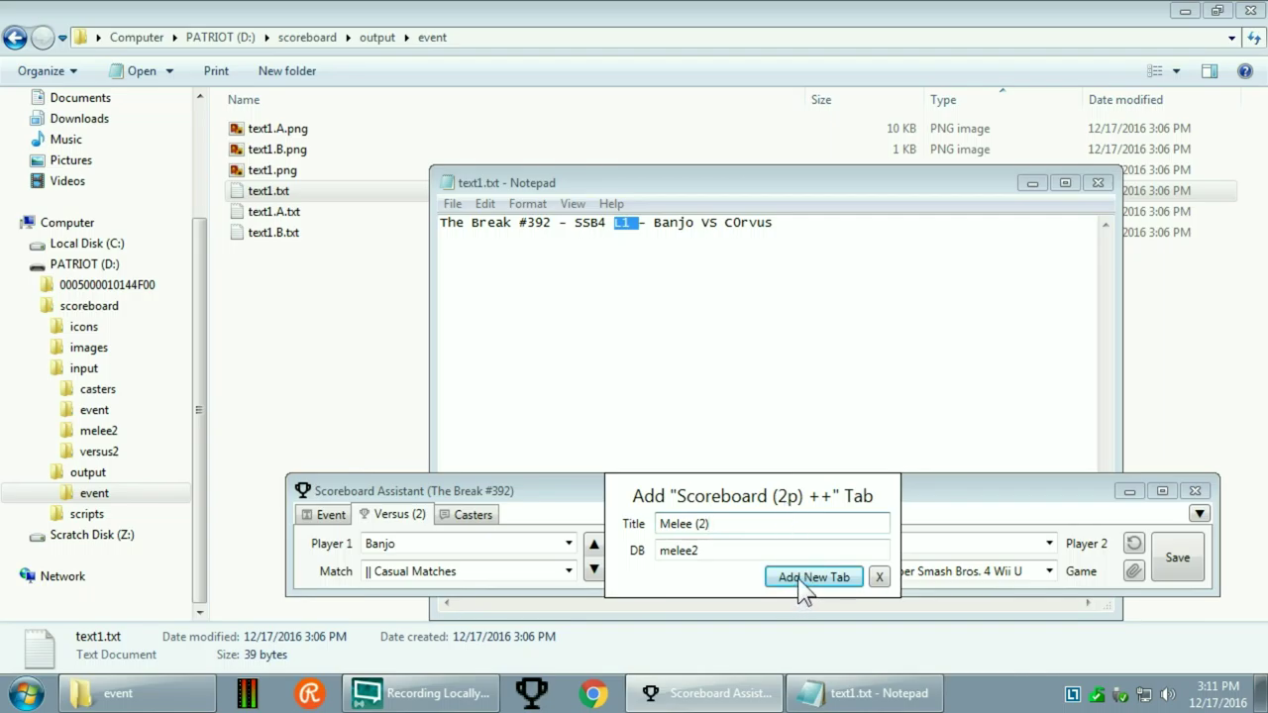
click(797, 577)
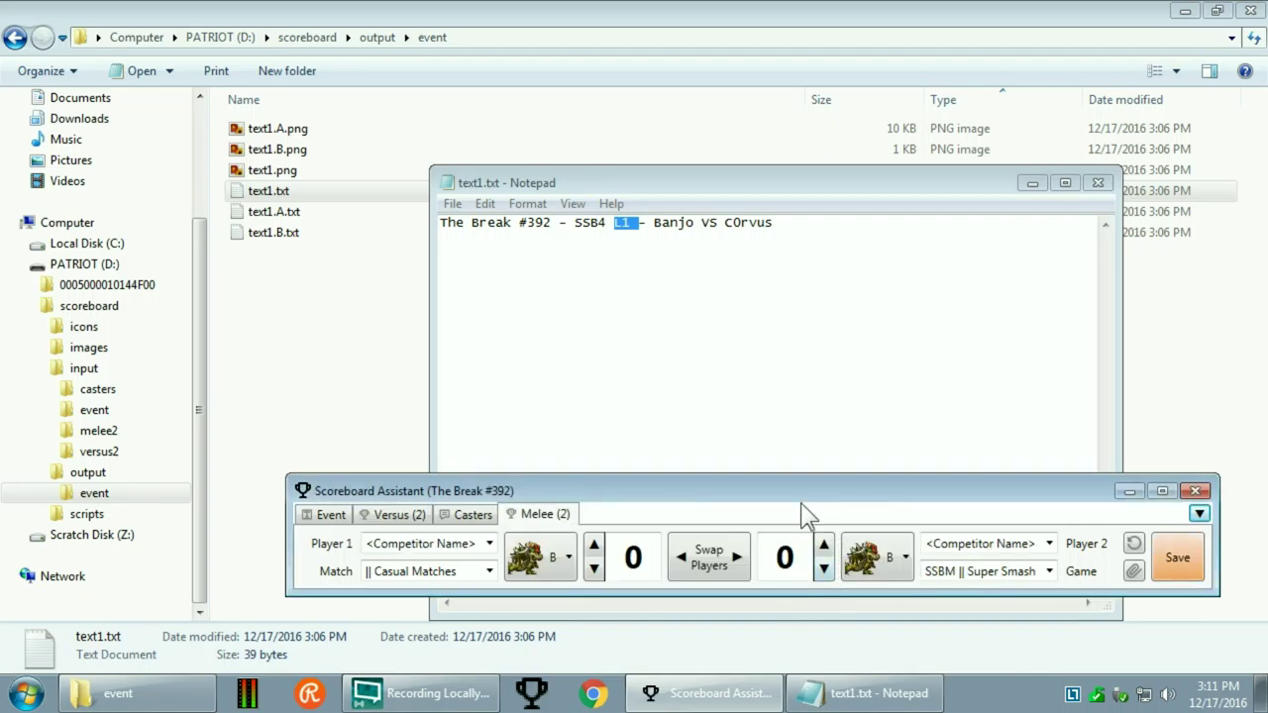
click(394, 515)
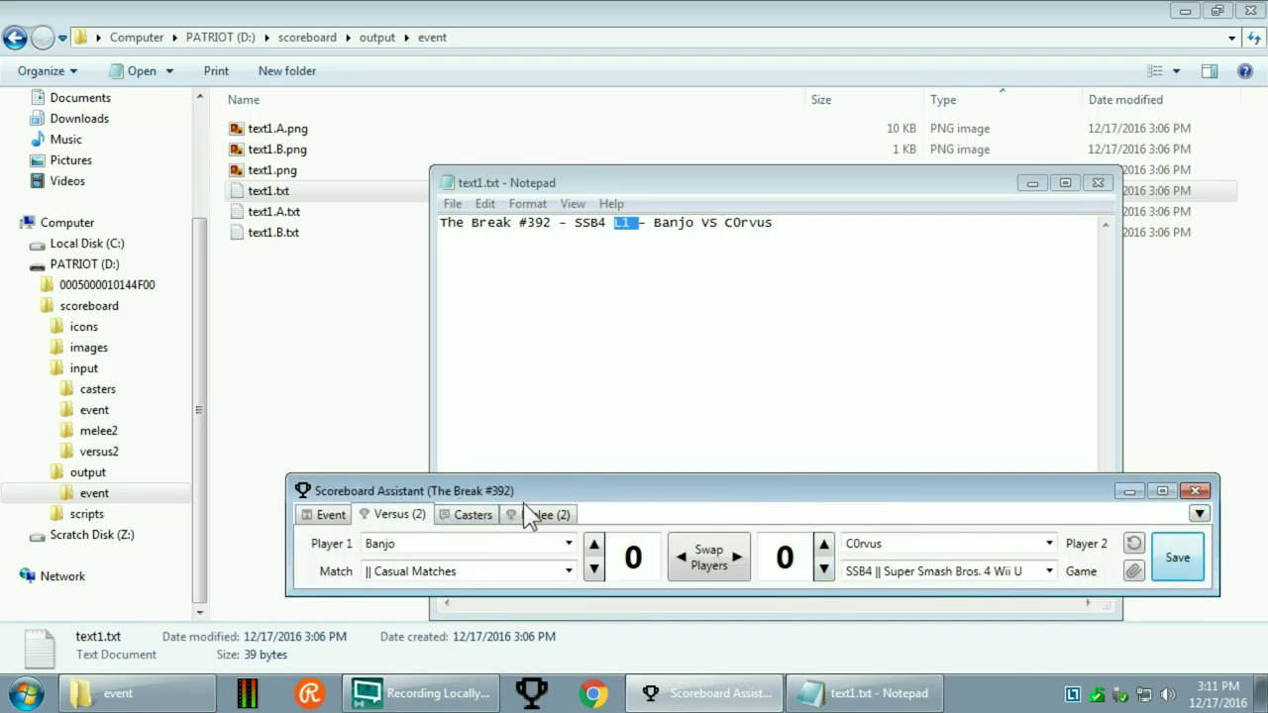
drag(291, 535, 121, 535)
click(381, 517)
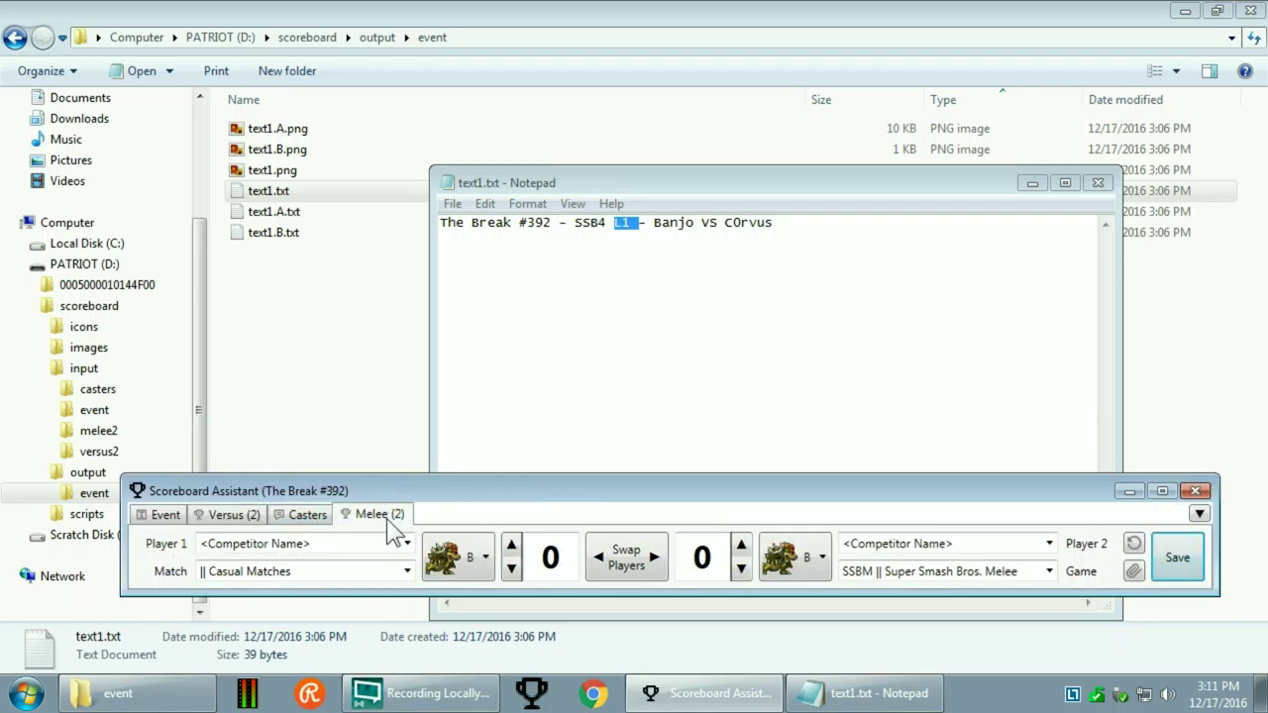
- Try deleting the output event folder and cancel the Folder In Use error
click(340, 413)
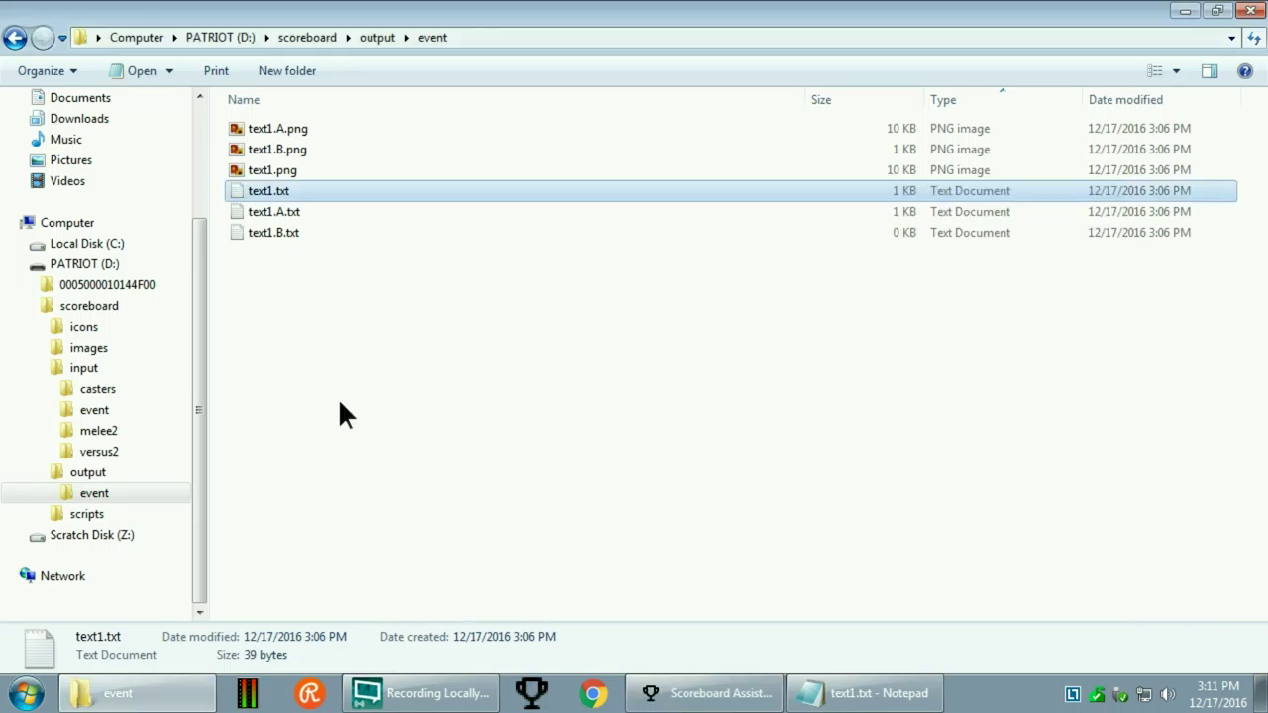
click(100, 493)
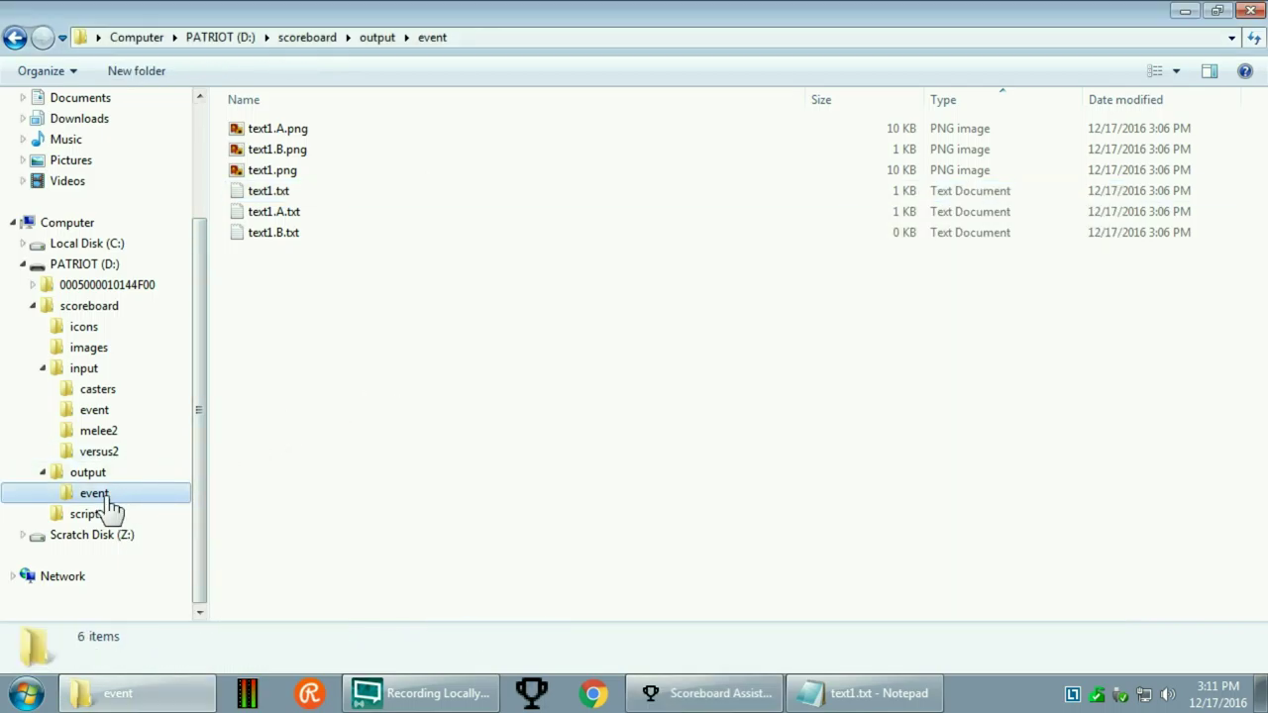
key(Delete)
key(Return)
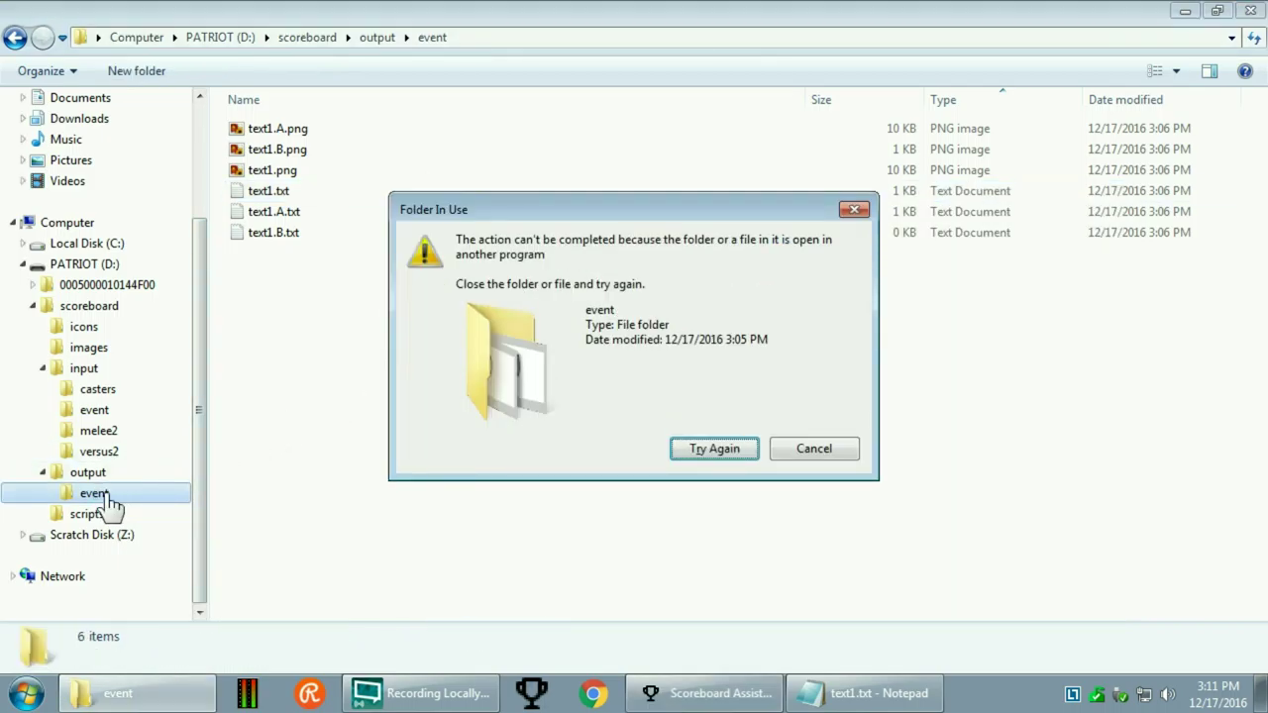
click(790, 454)
- Close Notepad's text1.txt without saving and reselect the output event folder
right_click(877, 695)
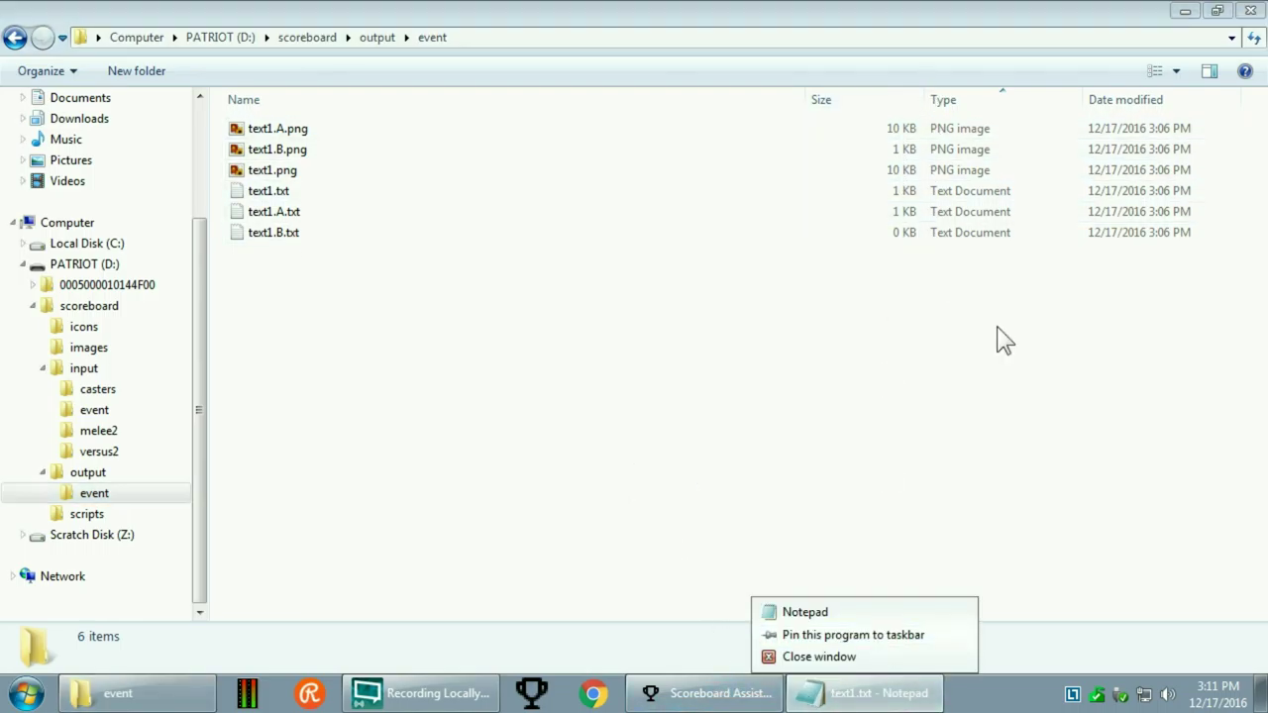
click(842, 657)
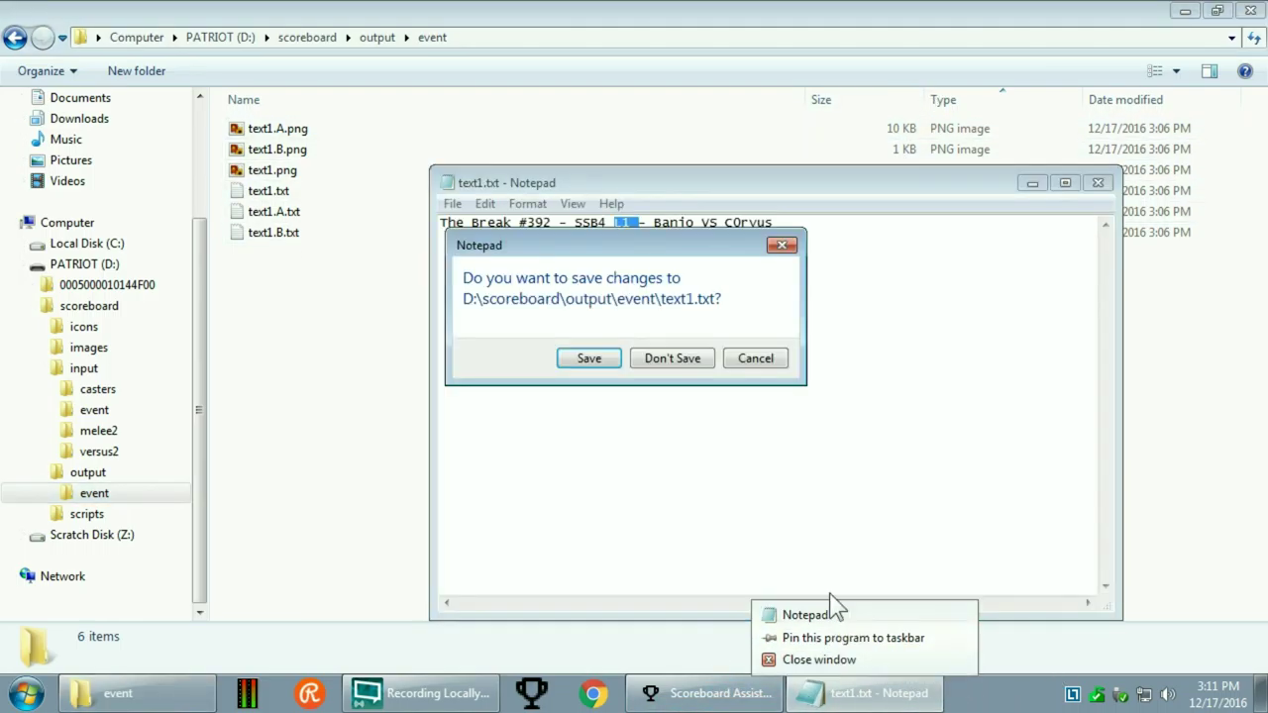
click(691, 359)
click(92, 496)
- Delete the output event folder, confirming the deletion
key(Delete)
key(Return)
click(750, 700)
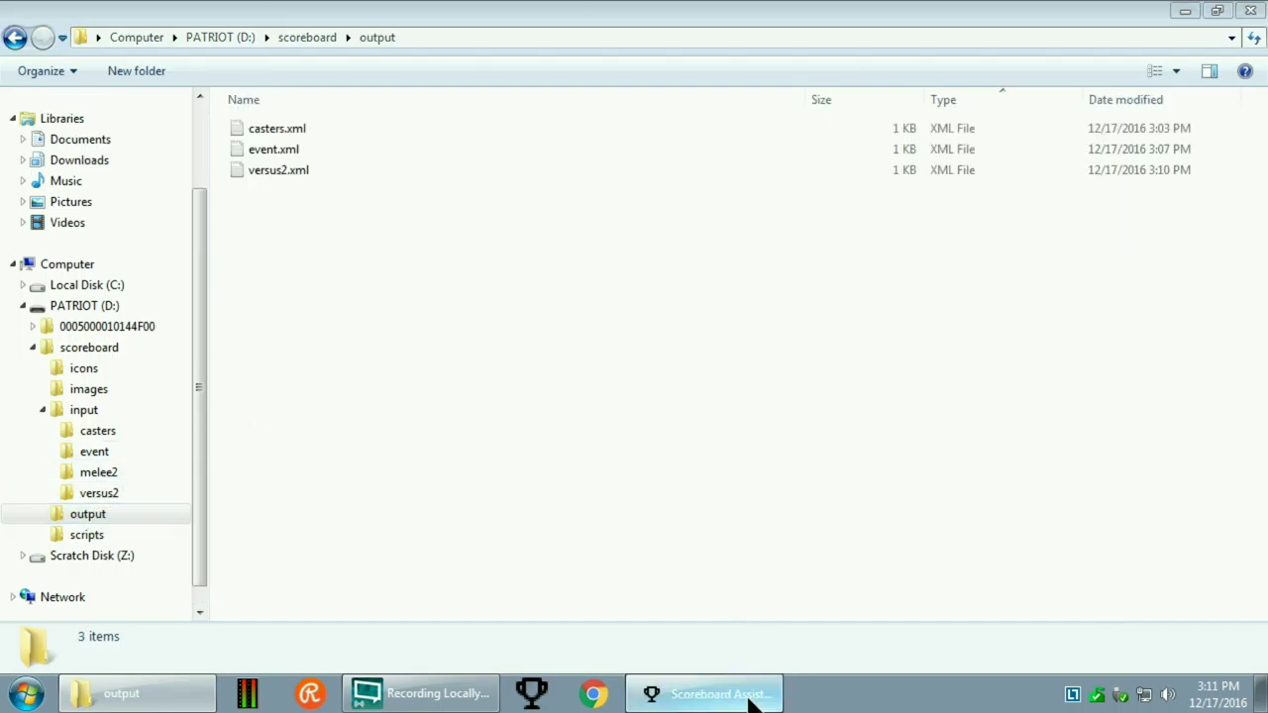
- Browse Player 2's Melee character list and keep Bowser selected
click(807, 555)
scroll(822, 426, down, 7)
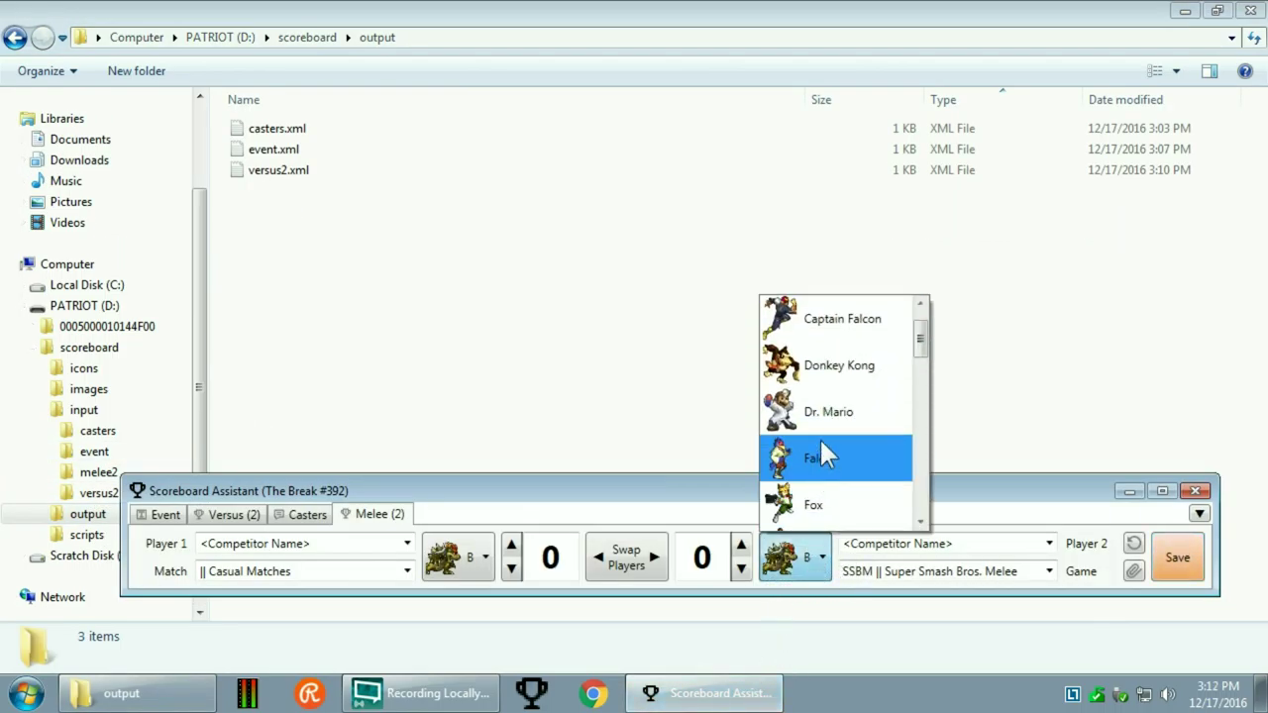
scroll(839, 411, up, 7)
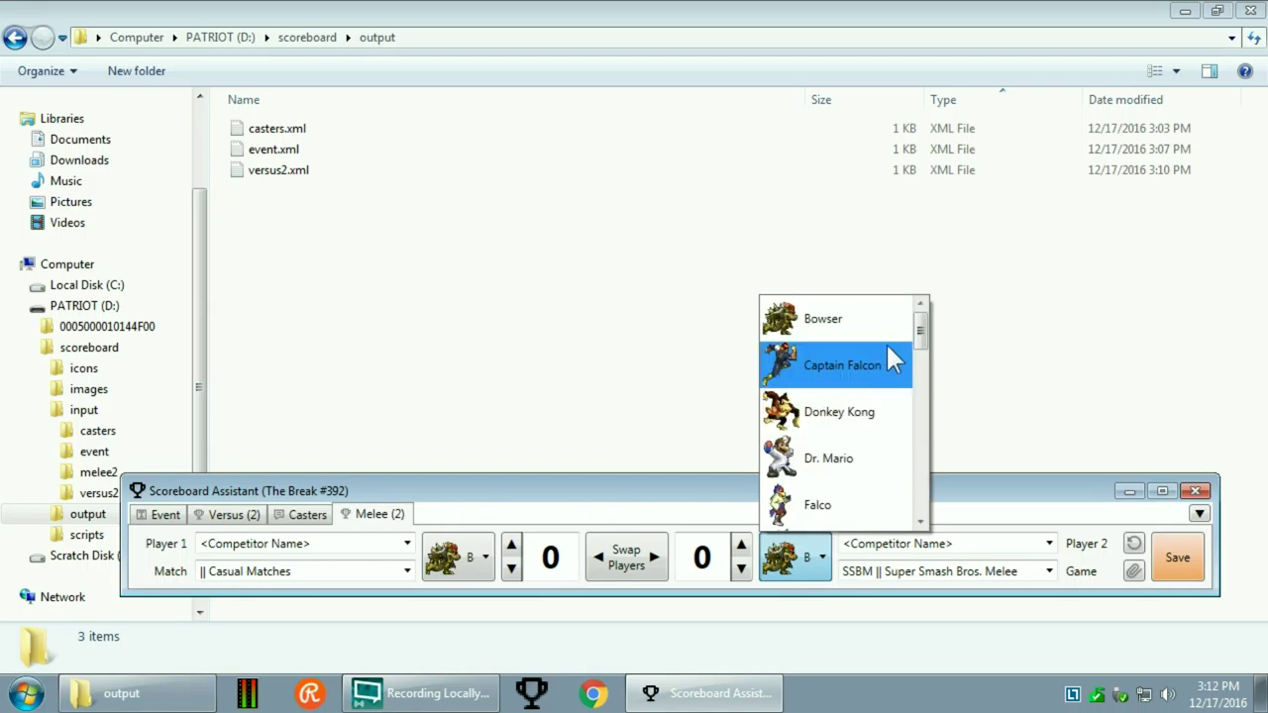
mouse_move(925, 333)
mouse_down()
mouse_move(919, 510)
mouse_move(924, 313)
mouse_up()
click(995, 492)
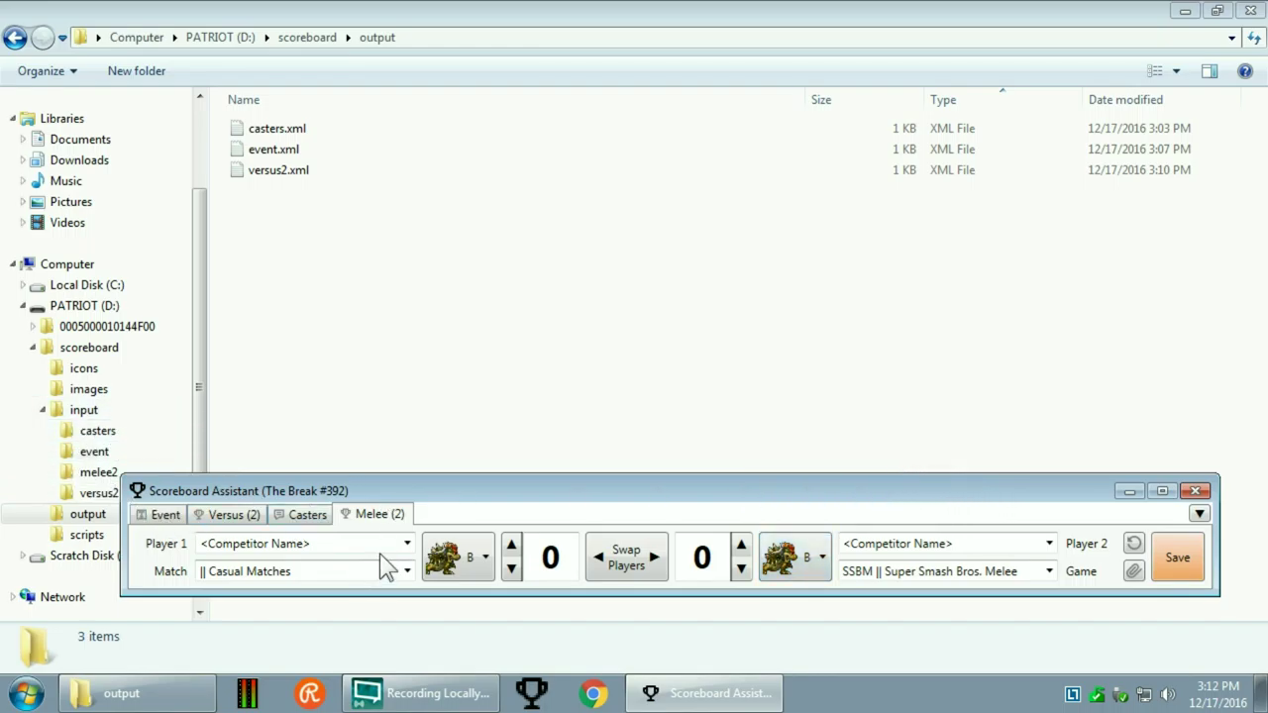
click(110, 410)
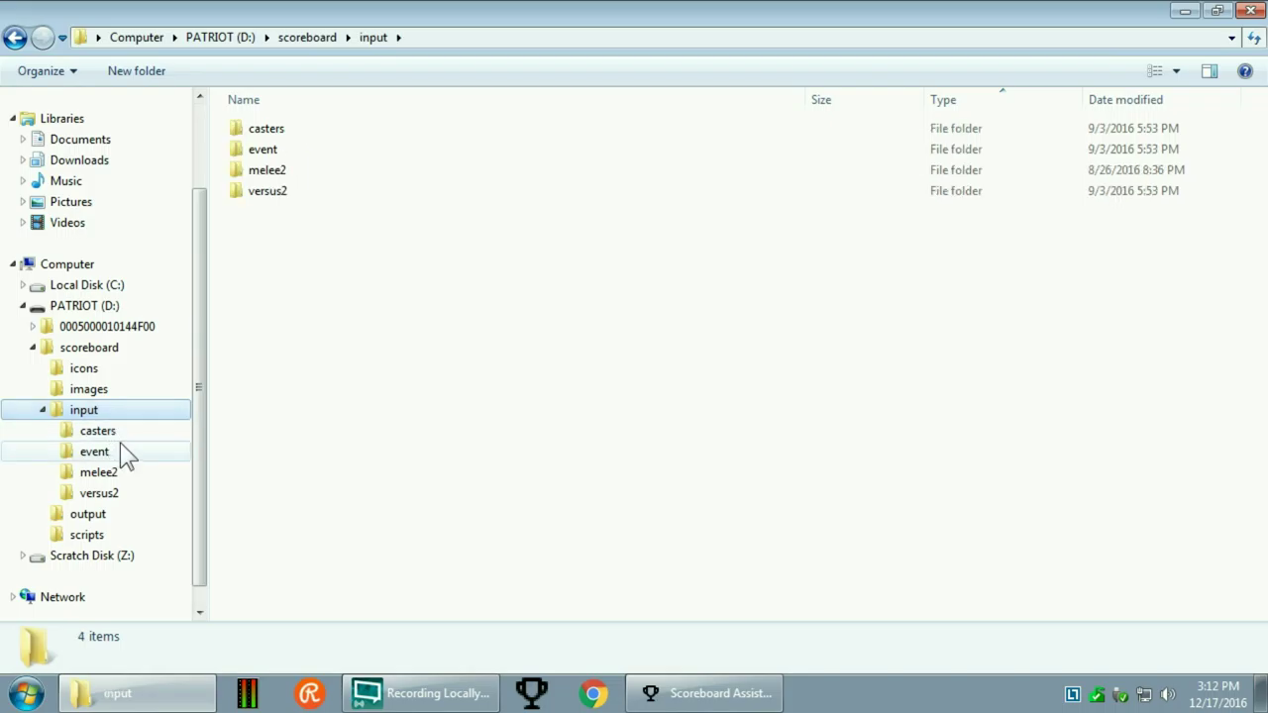
- Review the event titles in input\event\text1.txt, then return to the input folder
click(99, 431)
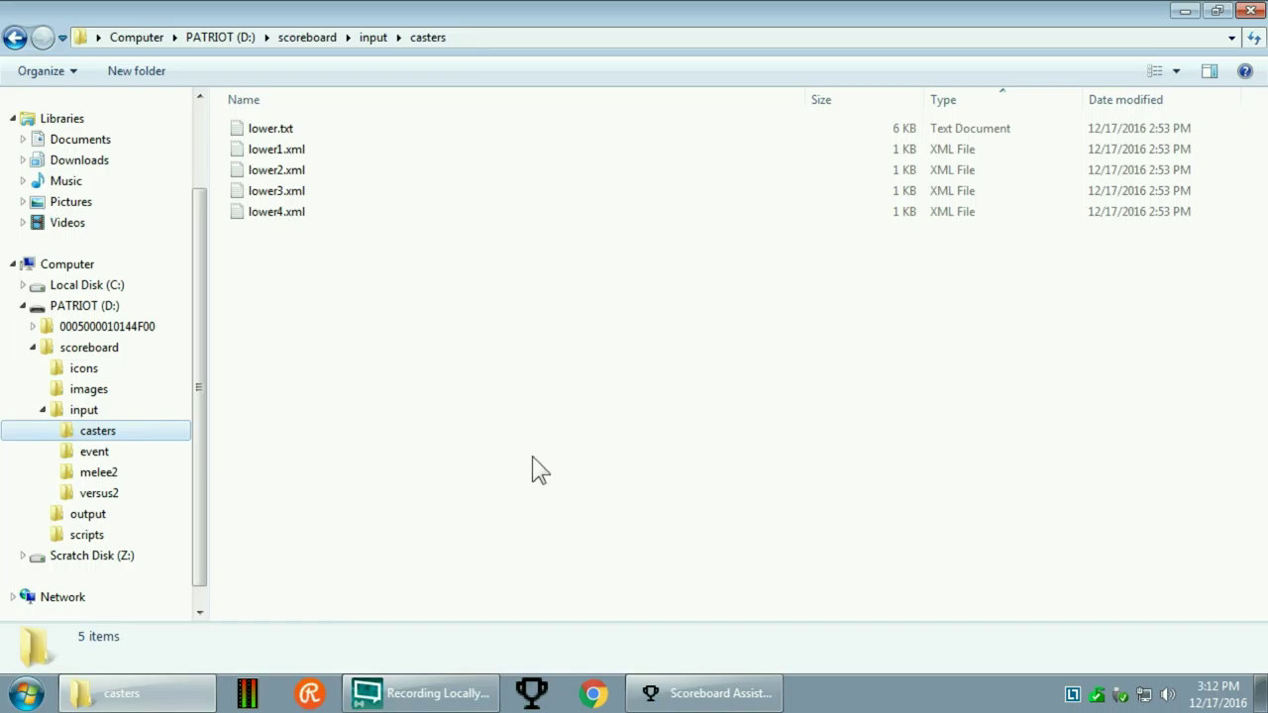
click(135, 451)
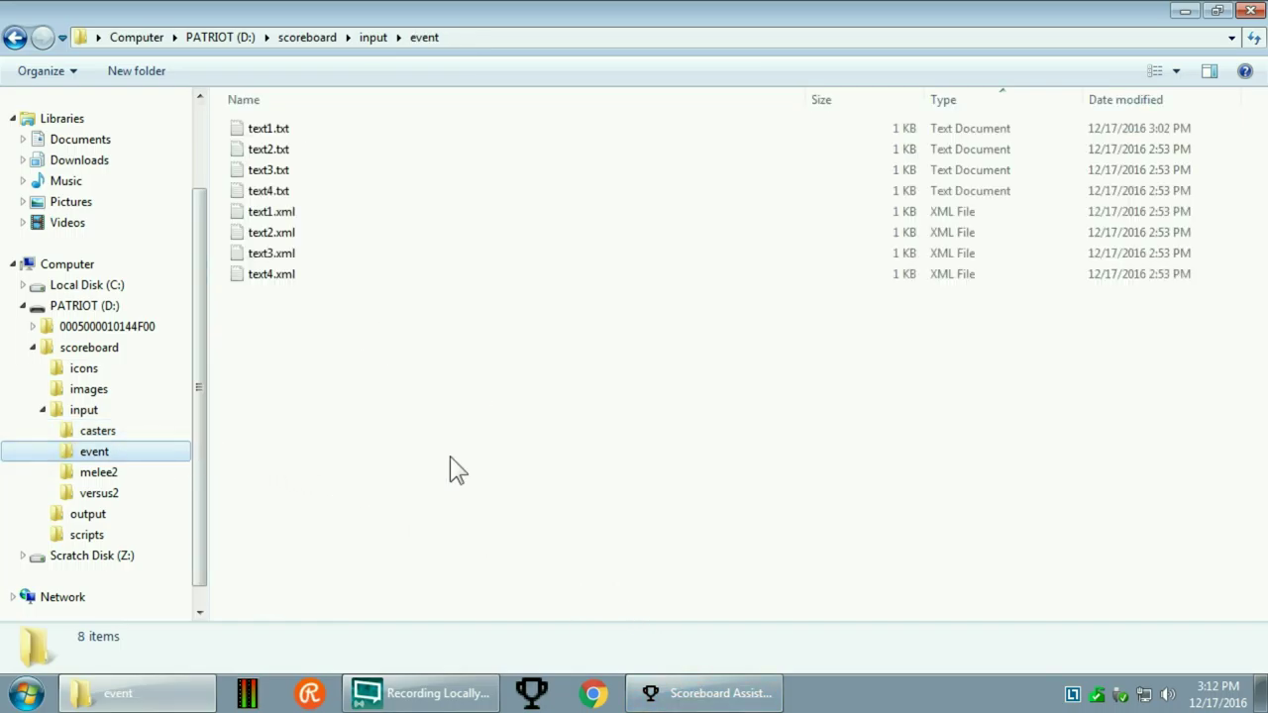
click(704, 696)
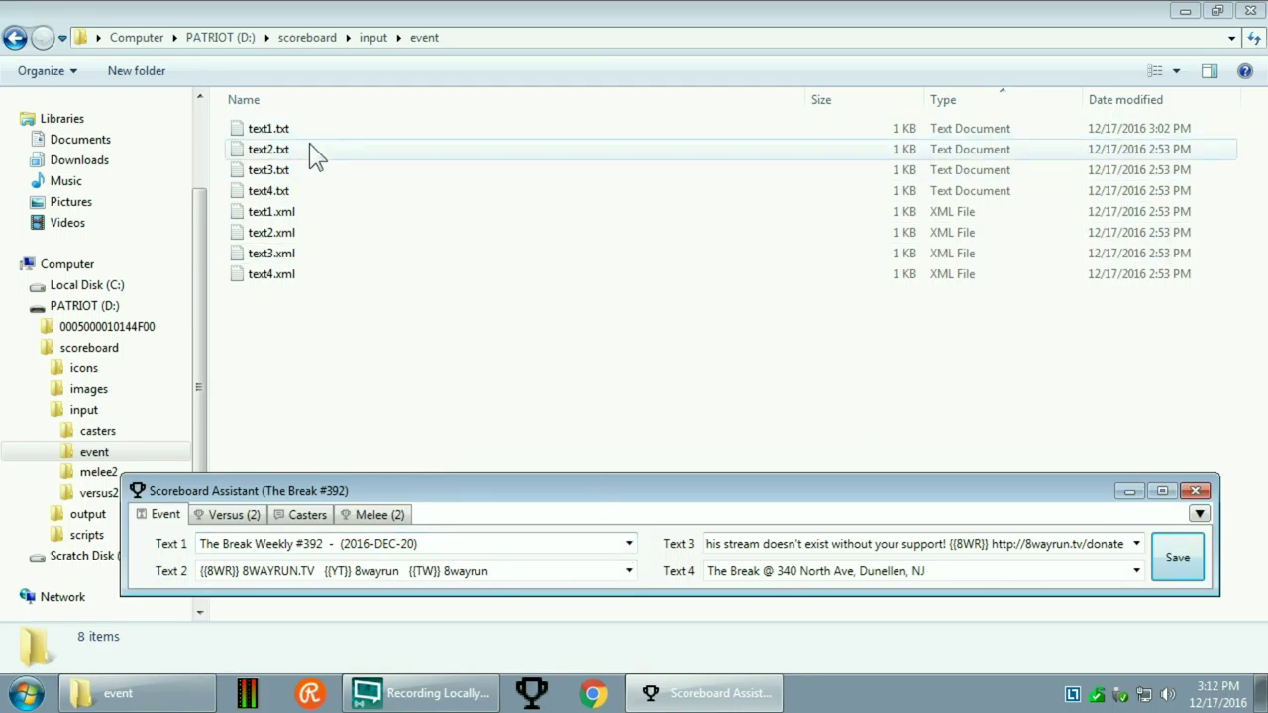
double_click(269, 130)
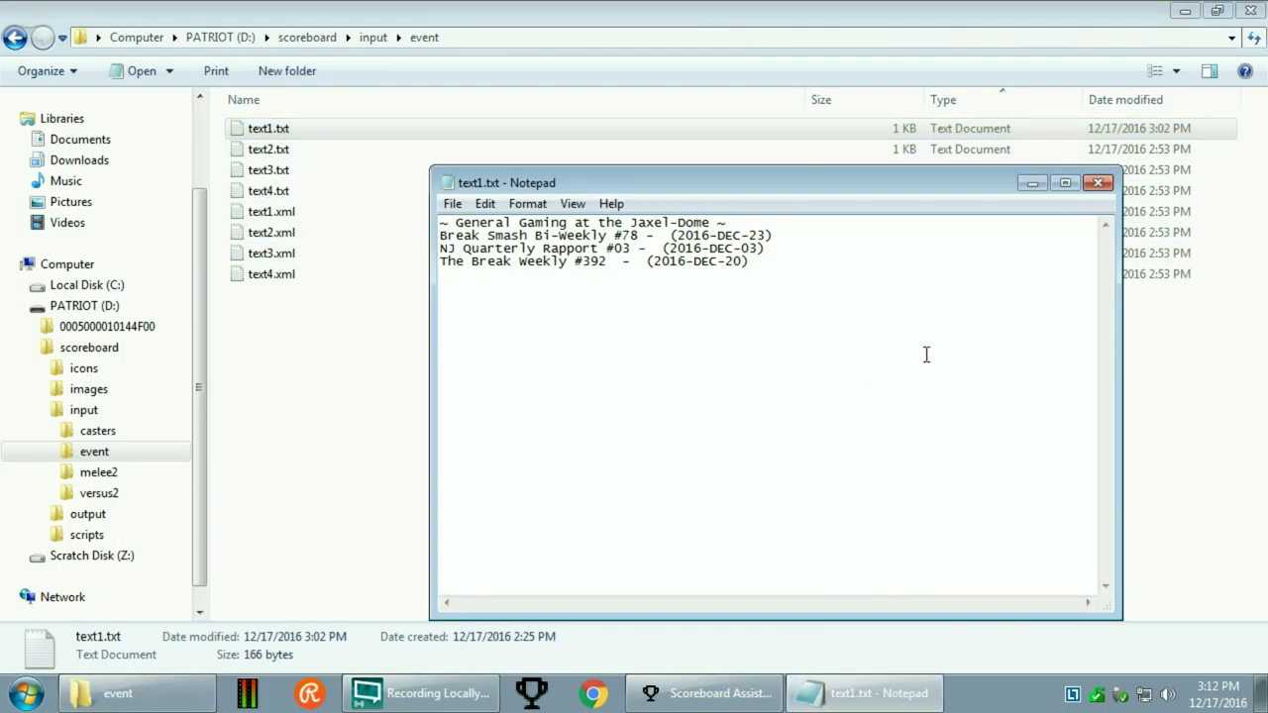
click(1098, 183)
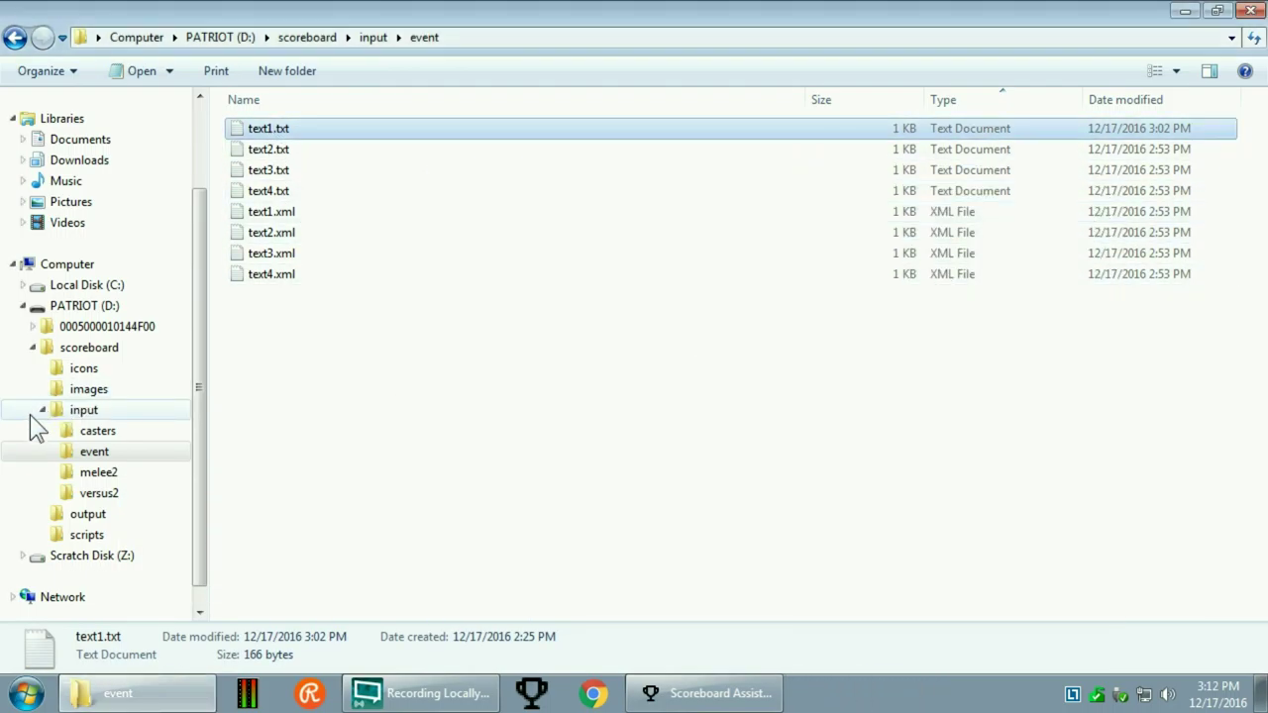
click(118, 404)
click(714, 696)
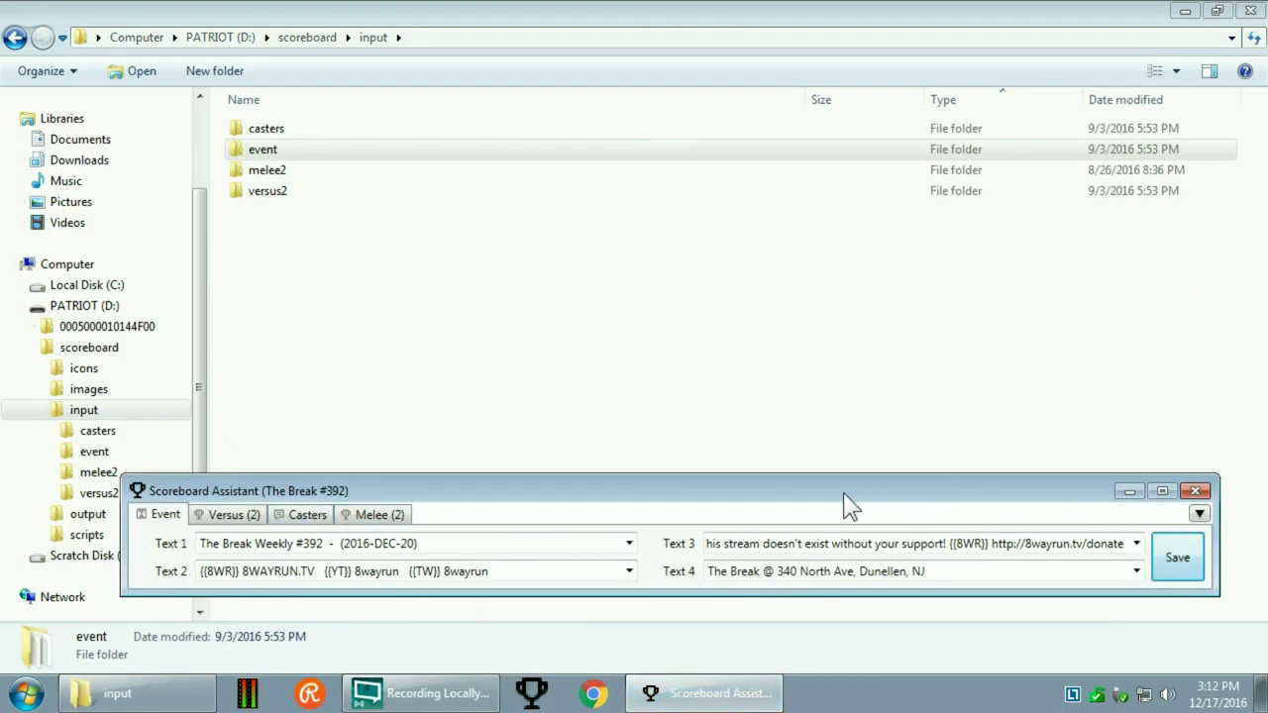
- In input\melee2, select the 24 character images from Donkey Kong.png to Zelda.png
click(359, 514)
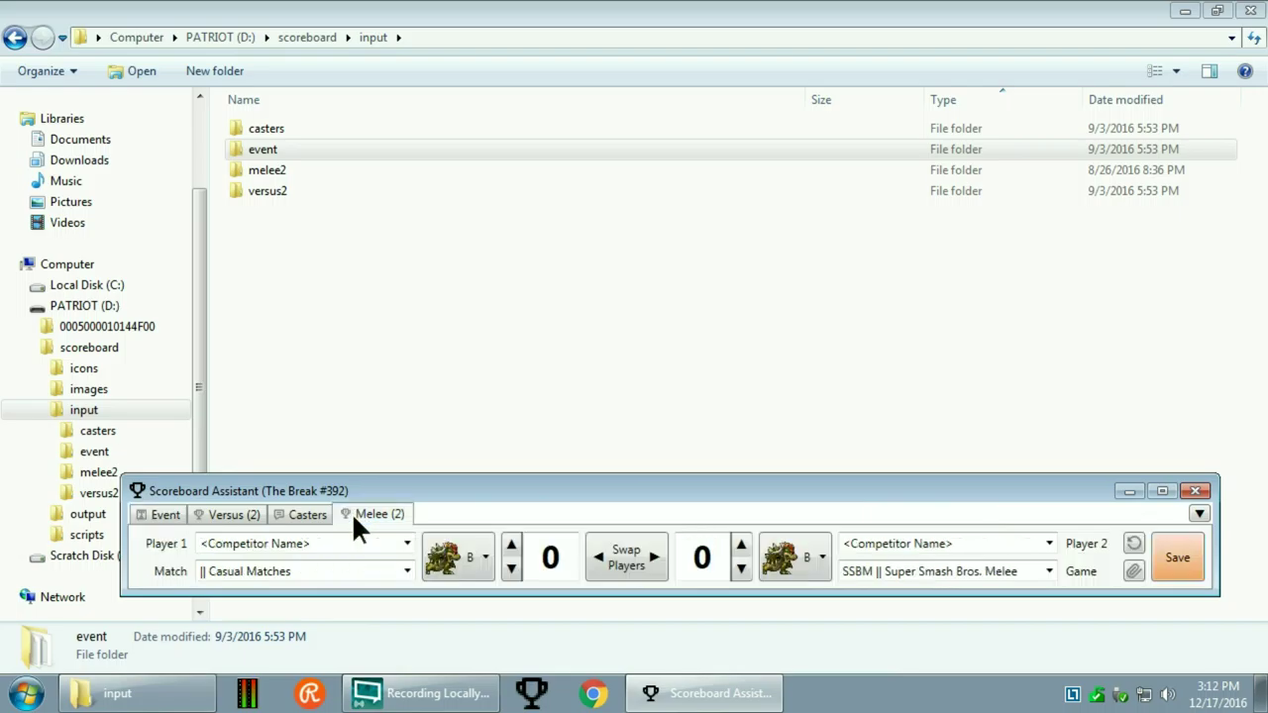
click(95, 474)
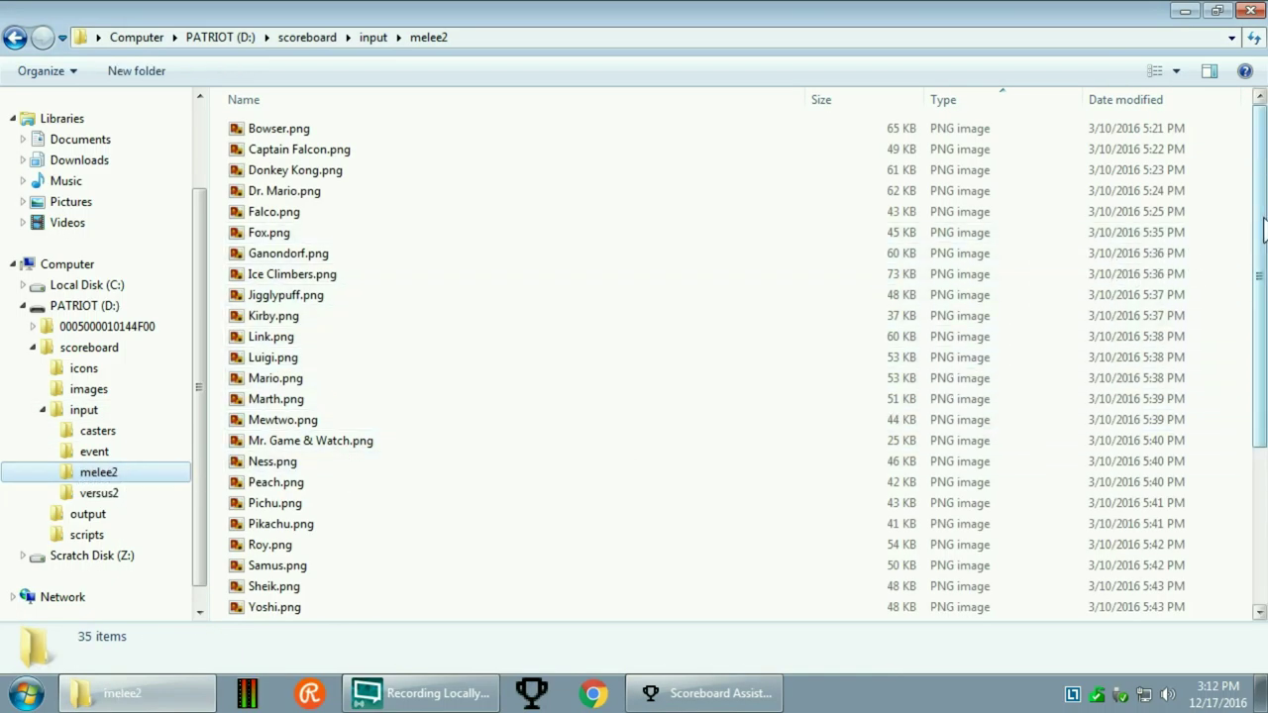
drag(1263, 230, 1245, 419)
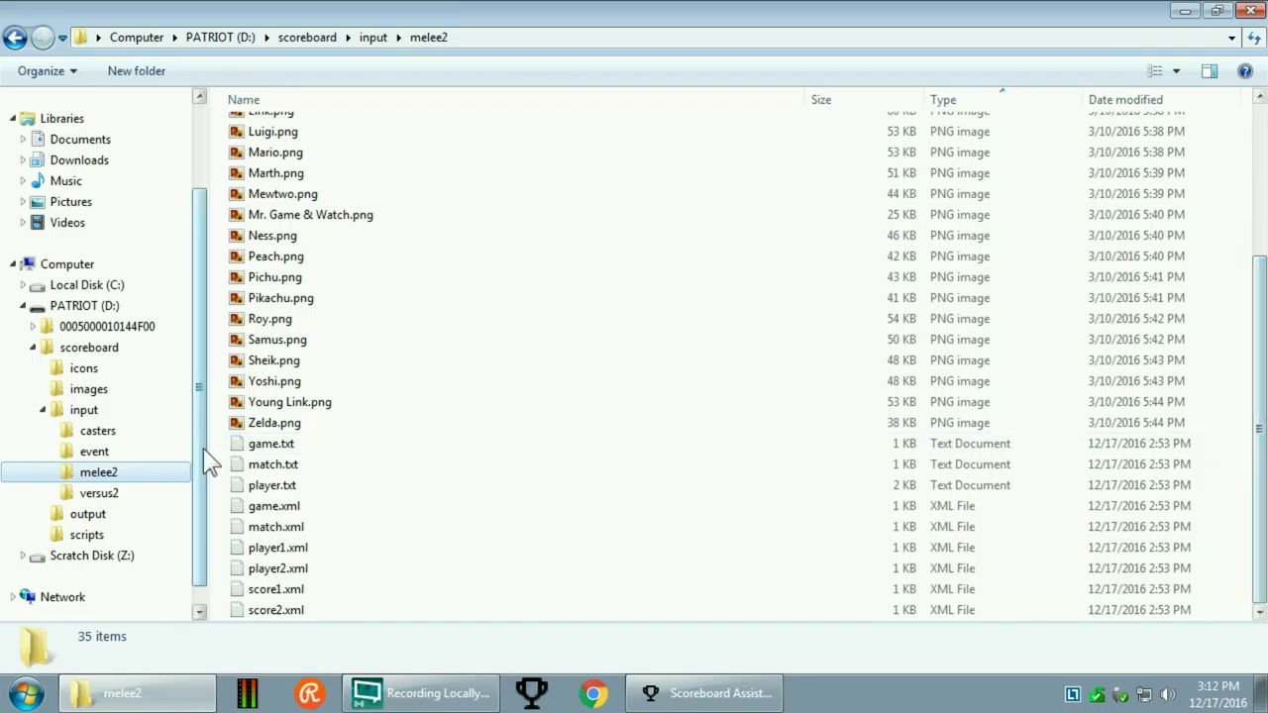
scroll(309, 525, up, 2)
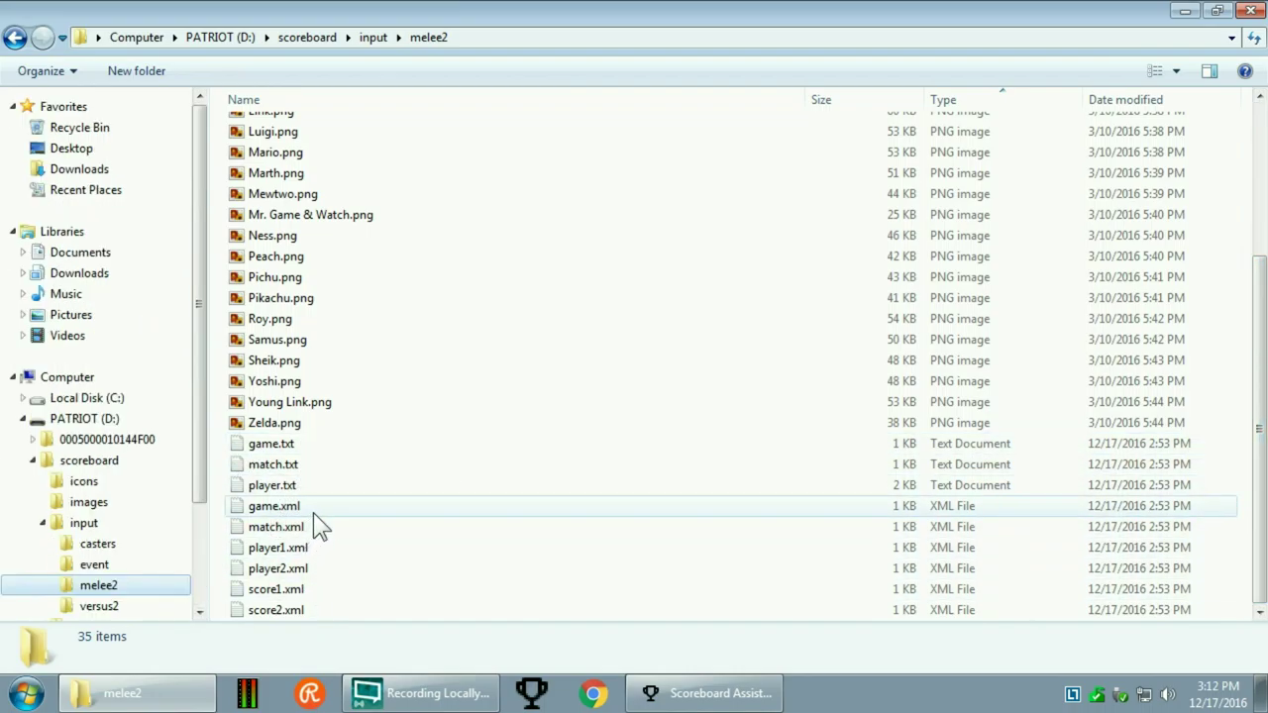
click(333, 401)
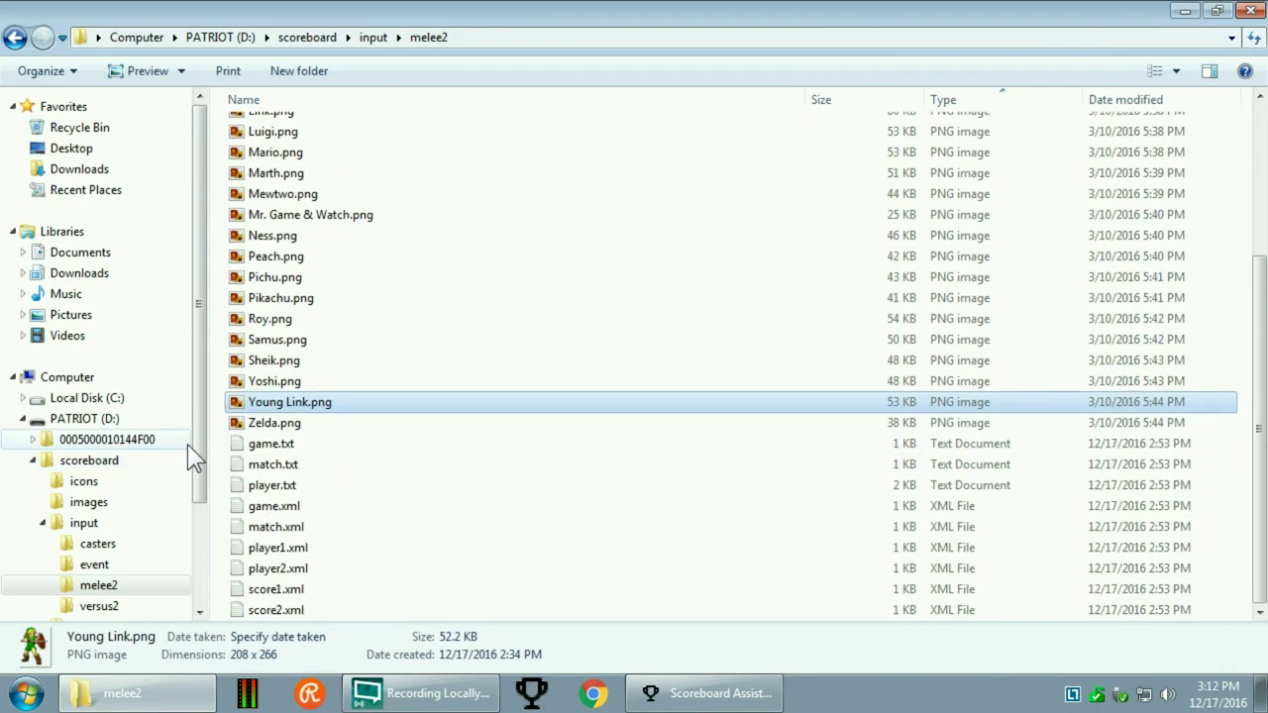
scroll(195, 456, down, 2)
click(498, 299)
scroll(501, 324, up, 4)
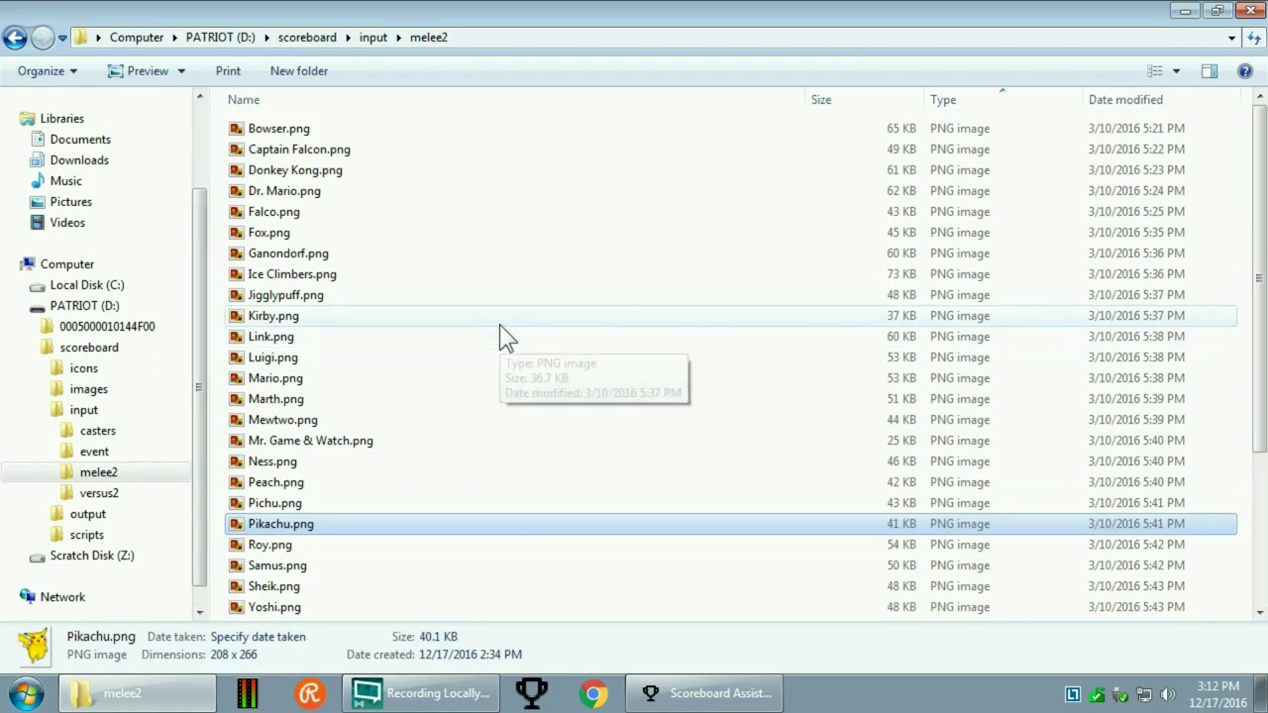
scroll(350, 498, down, 4)
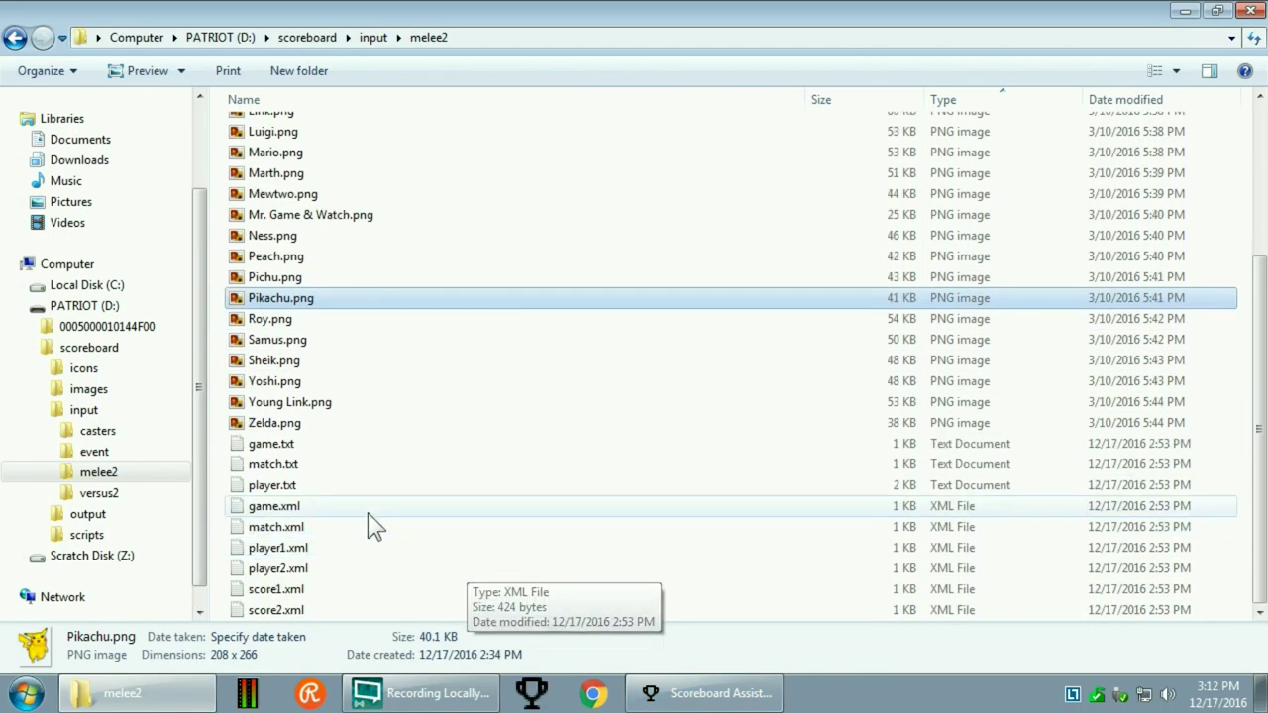
click(296, 422)
scroll(356, 366, up, 4)
shift+click(350, 169)
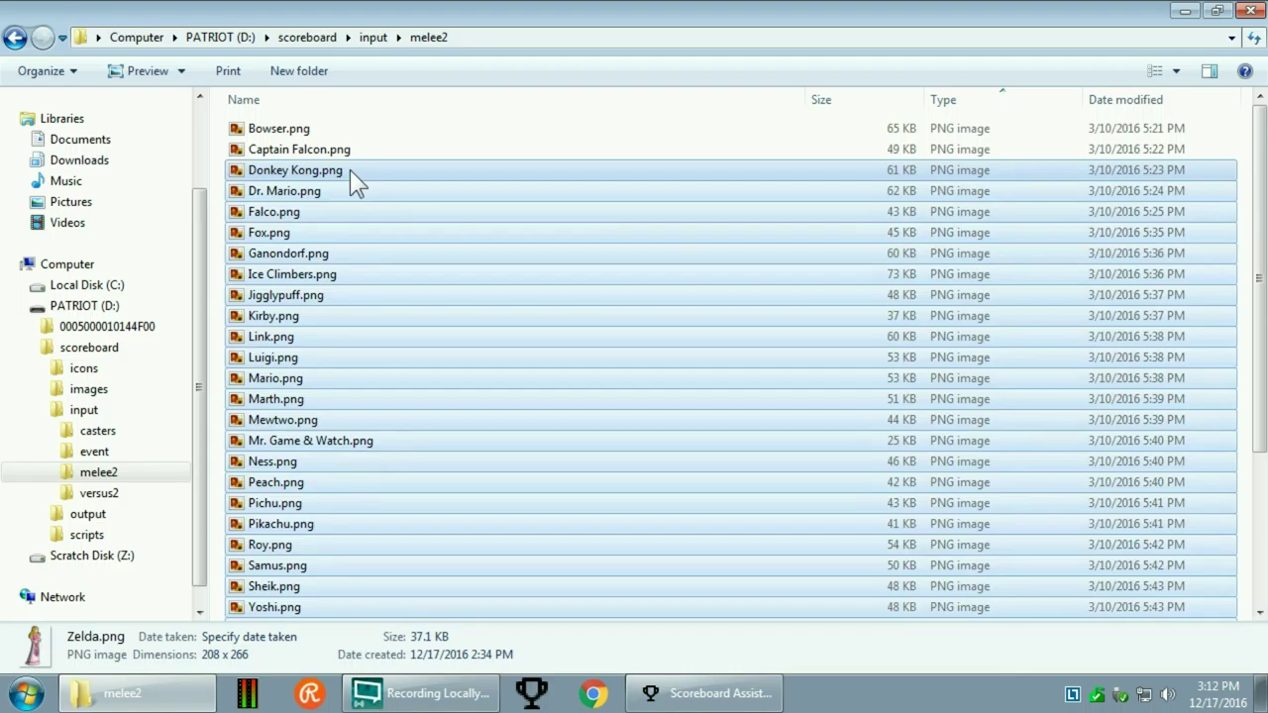
- Move the 24 selected images into the input folder instead of deleting them
key(Delete)
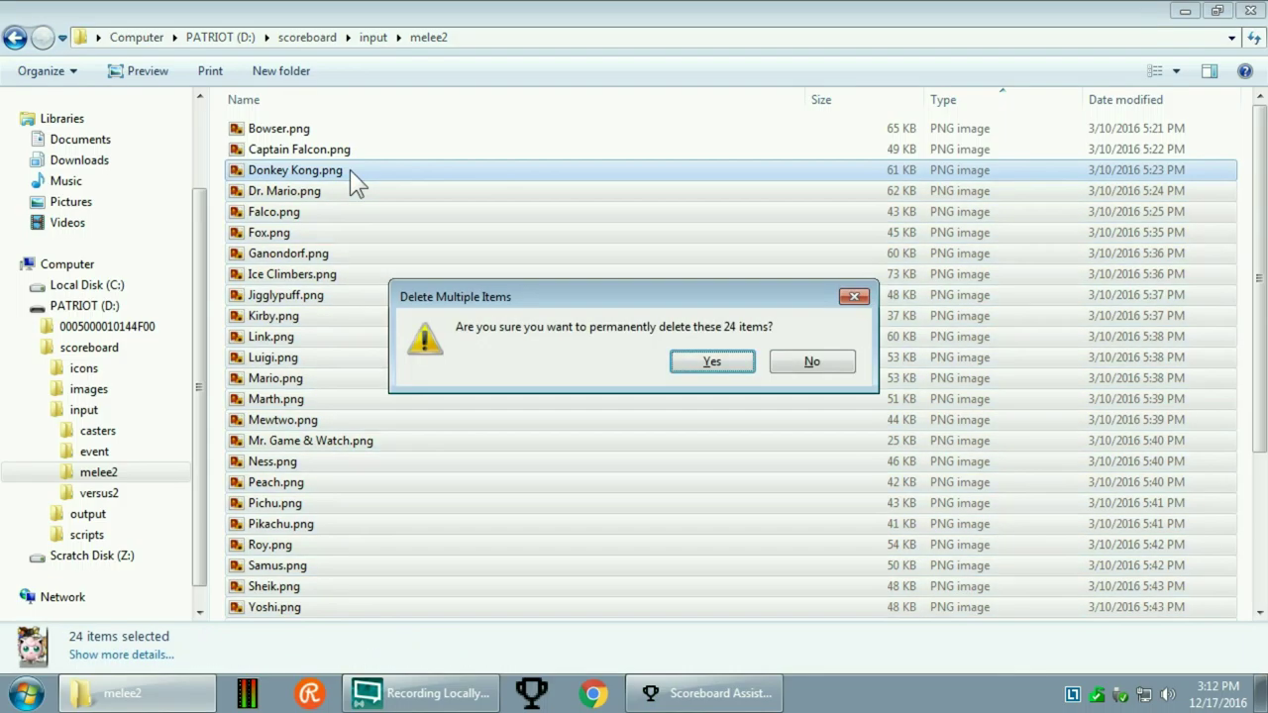
click(796, 362)
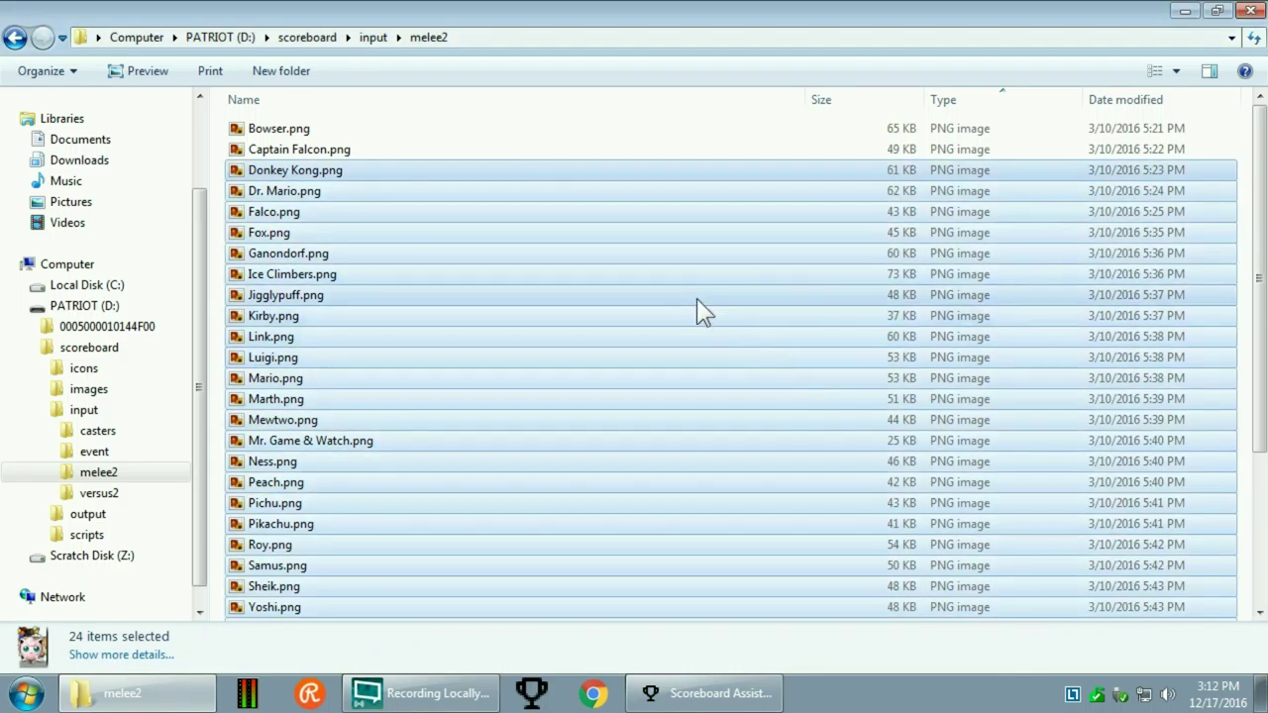
drag(352, 169, 130, 416)
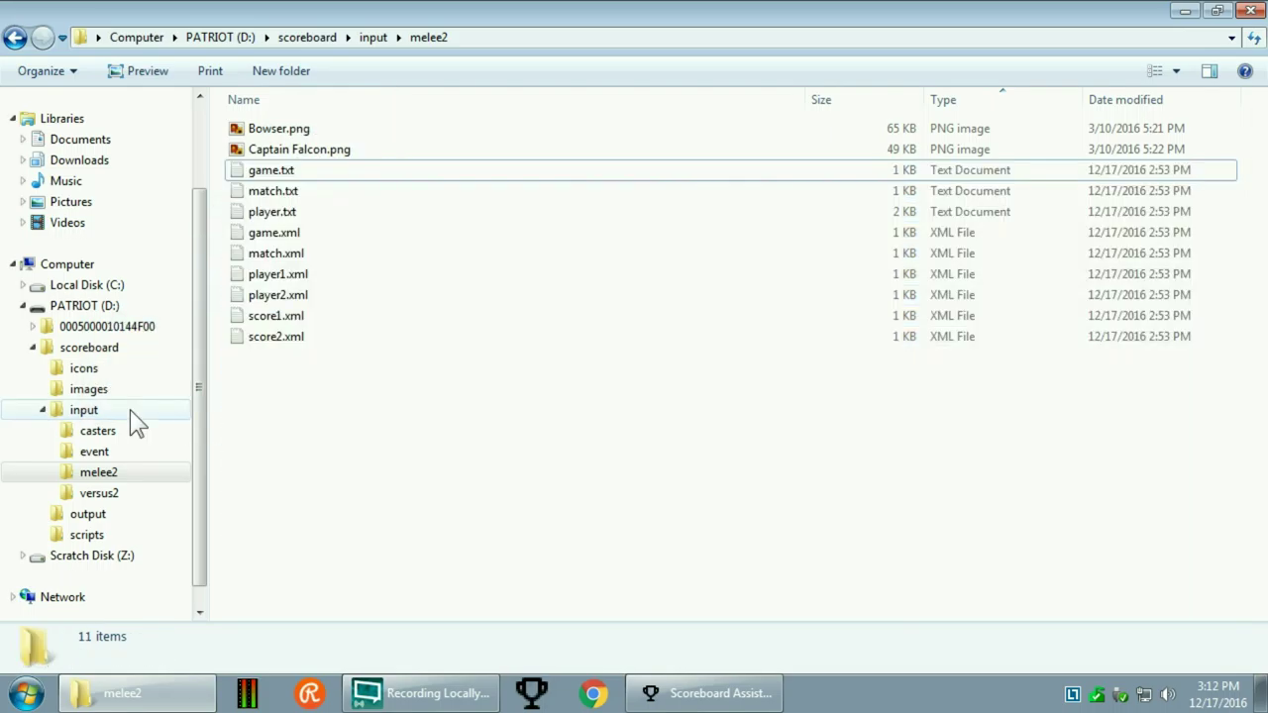
- Parse the melee2 folder so Player 2's characters list only Bowser and Captain Falcon
click(708, 693)
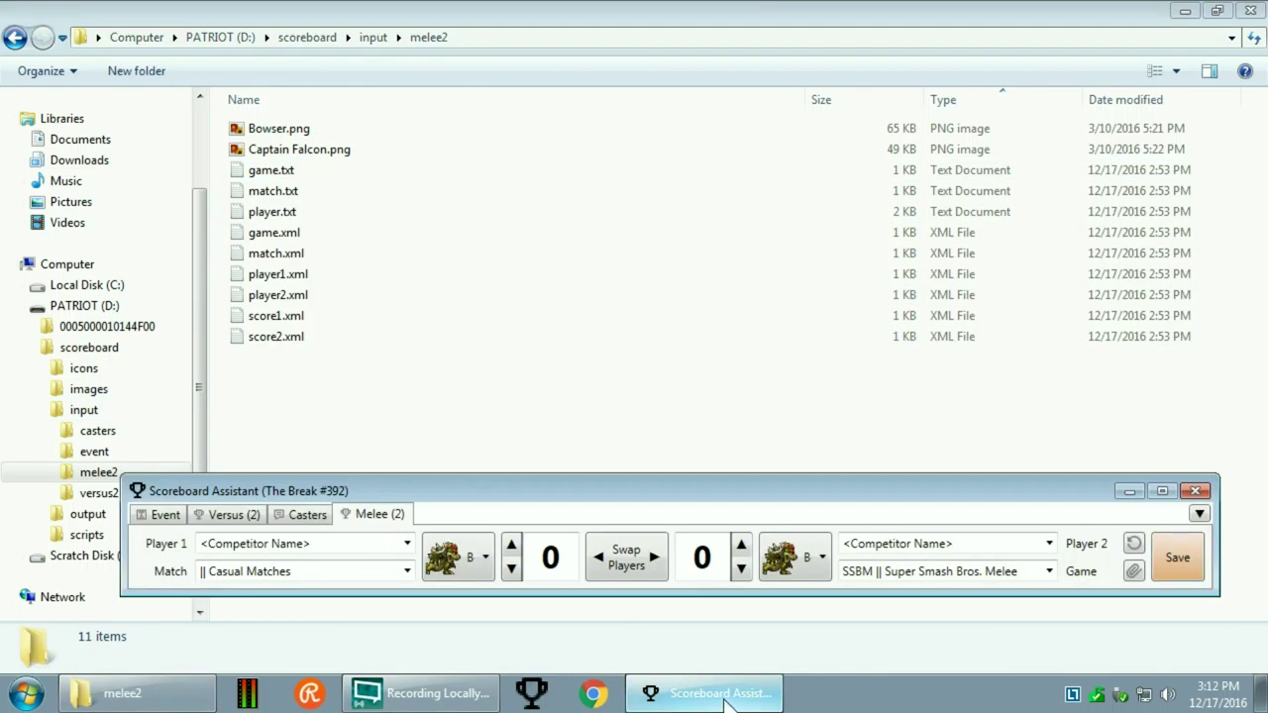
right_click(1189, 553)
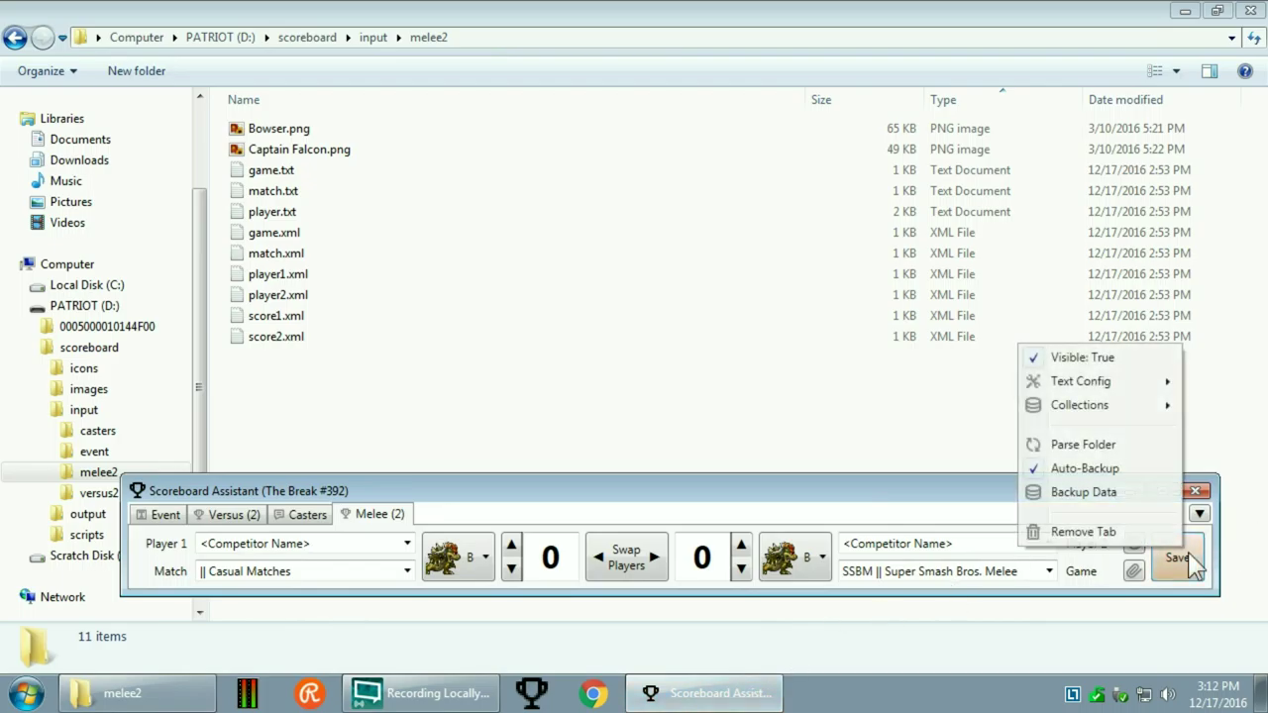
click(1100, 446)
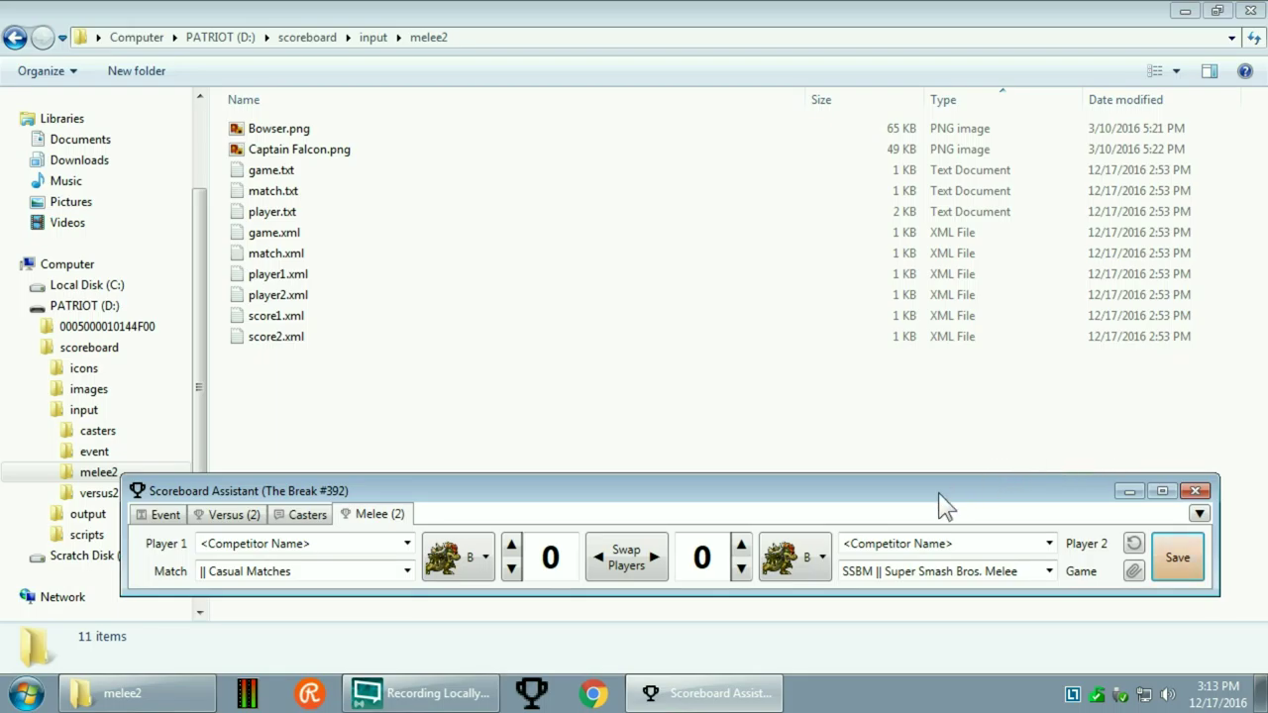
click(821, 557)
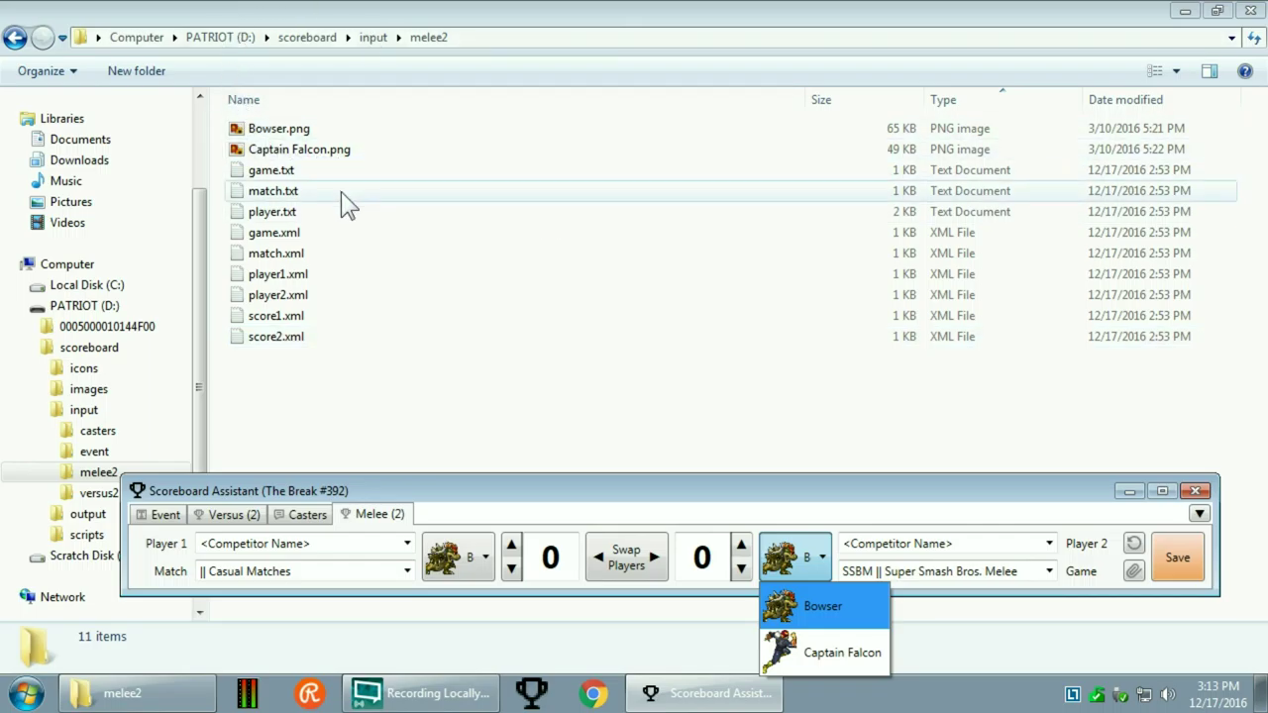
click(411, 404)
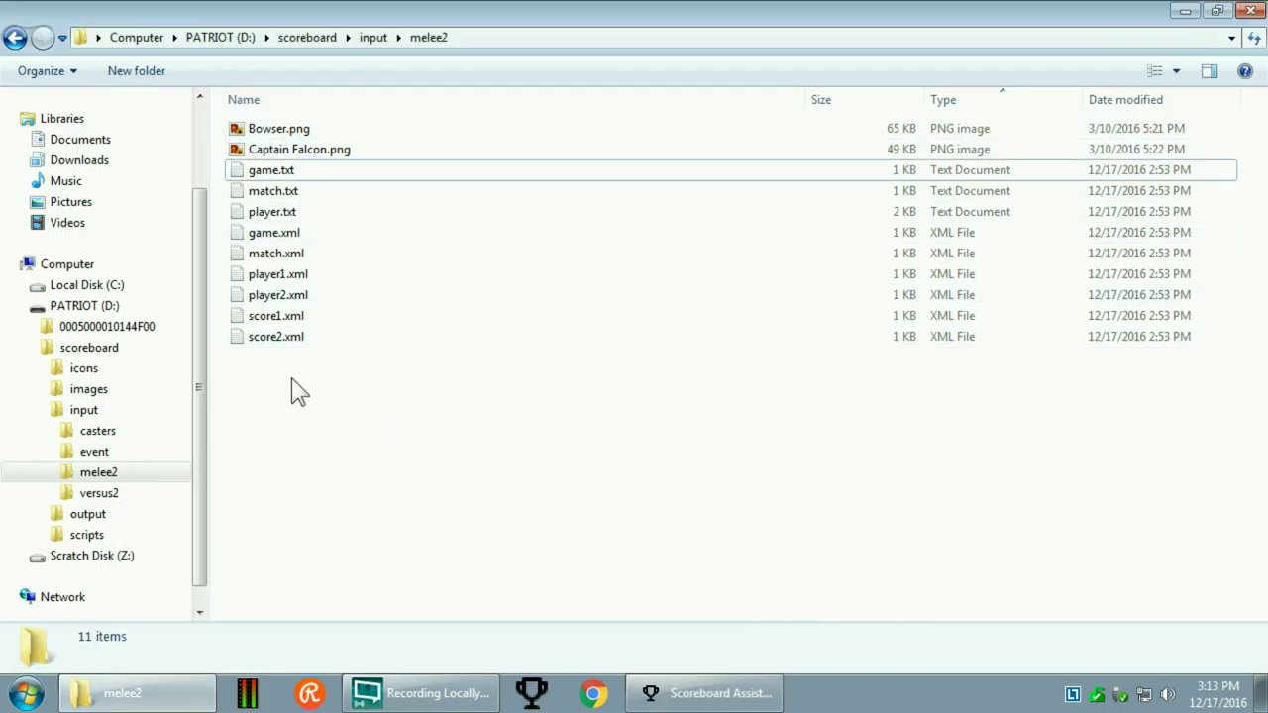
- Move the 24 images, Donkey Kong.png through Zelda.png, from input back into melee2, then confirm it holds 35 files
click(125, 414)
click(313, 213)
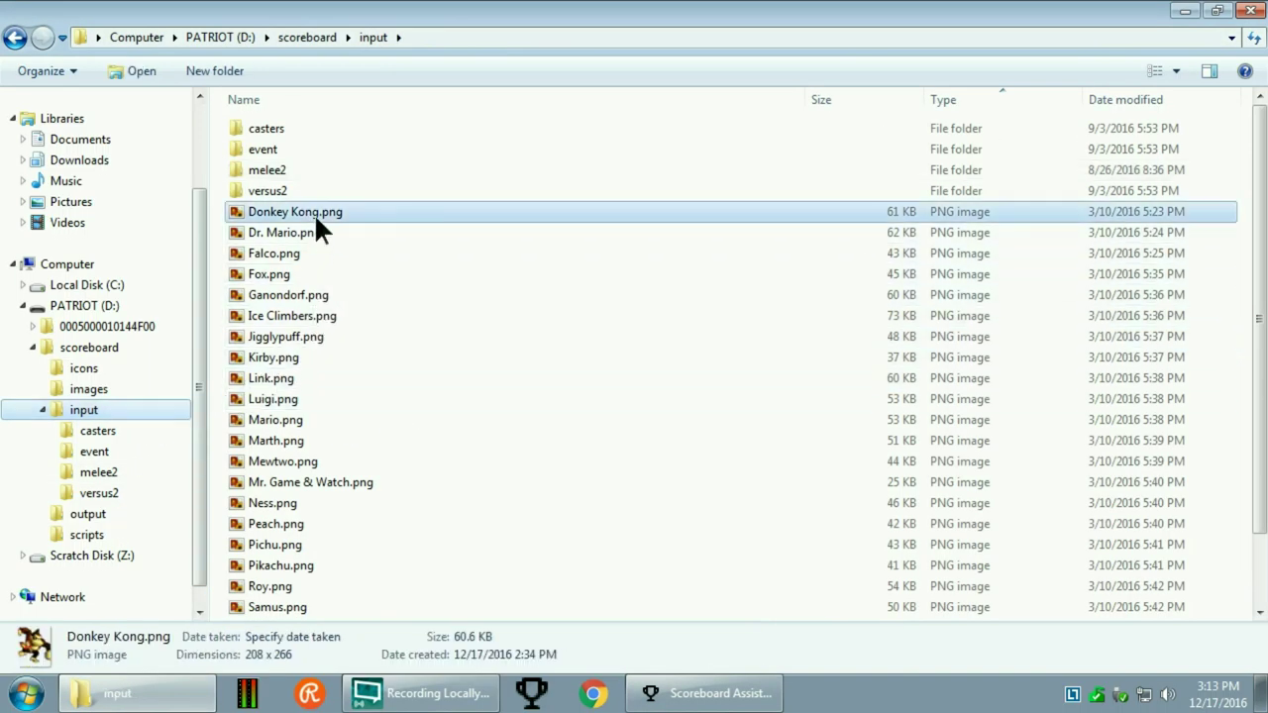
scroll(569, 509, down, 1)
shift+click(283, 609)
drag(316, 516, 114, 472)
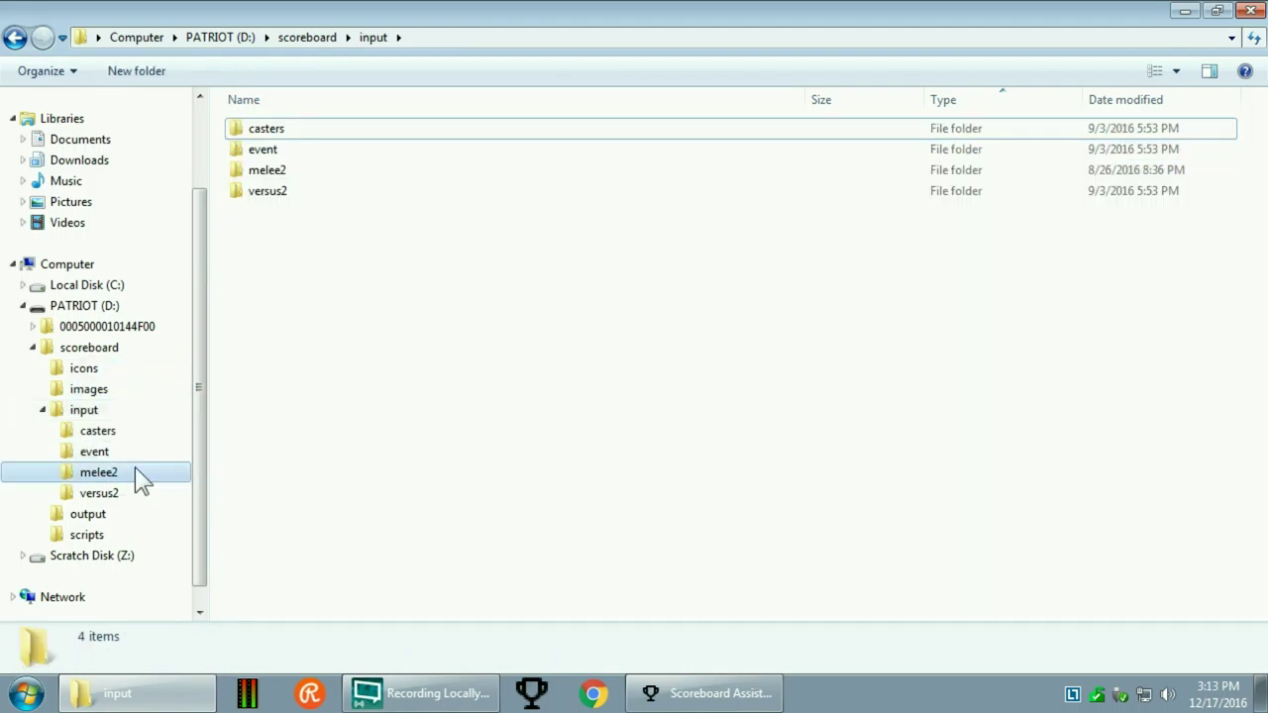
click(129, 472)
- Reload the Melee character images with Parse Folder and browse Player 2's full character list
click(704, 692)
right_click(1169, 544)
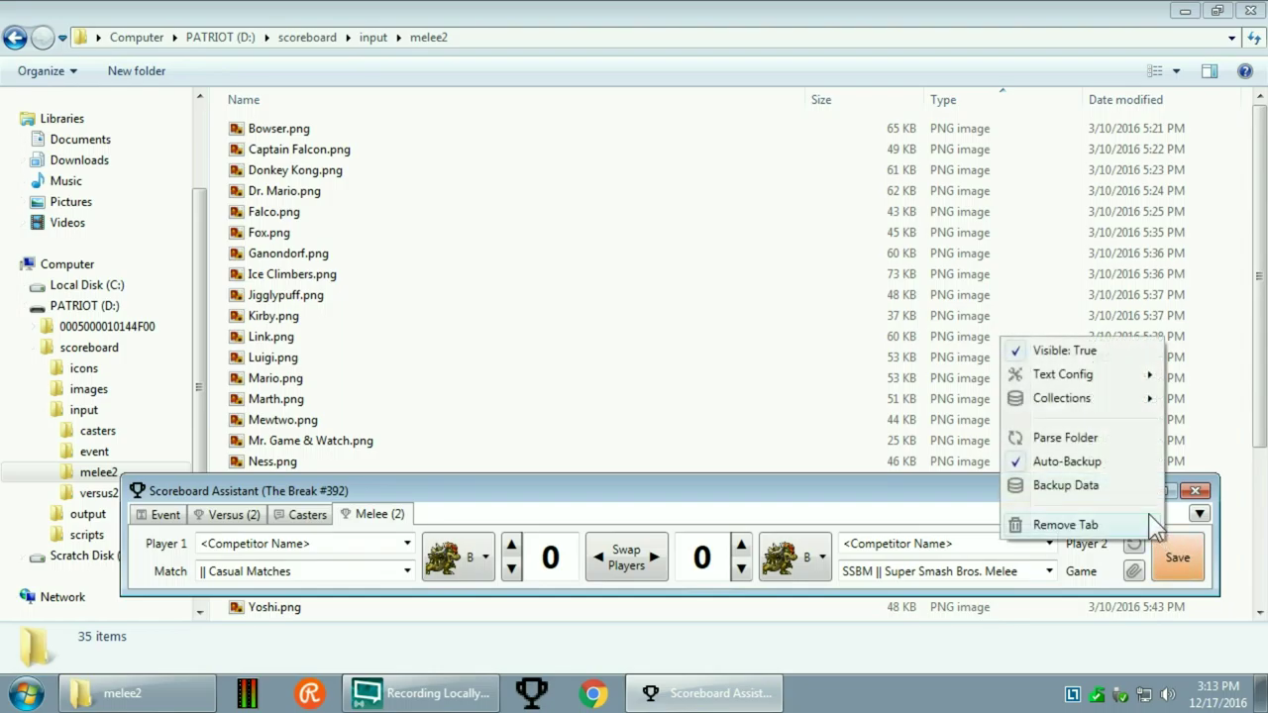
click(1101, 442)
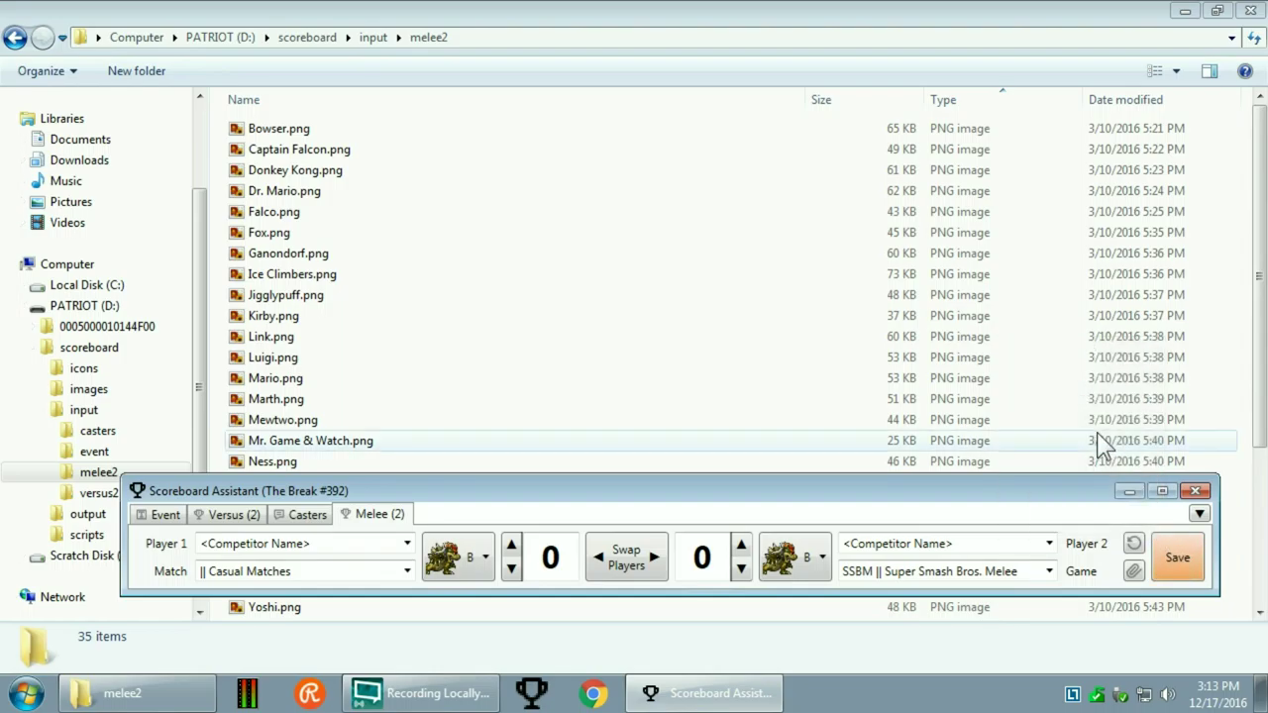
click(793, 558)
scroll(842, 416, down, 10)
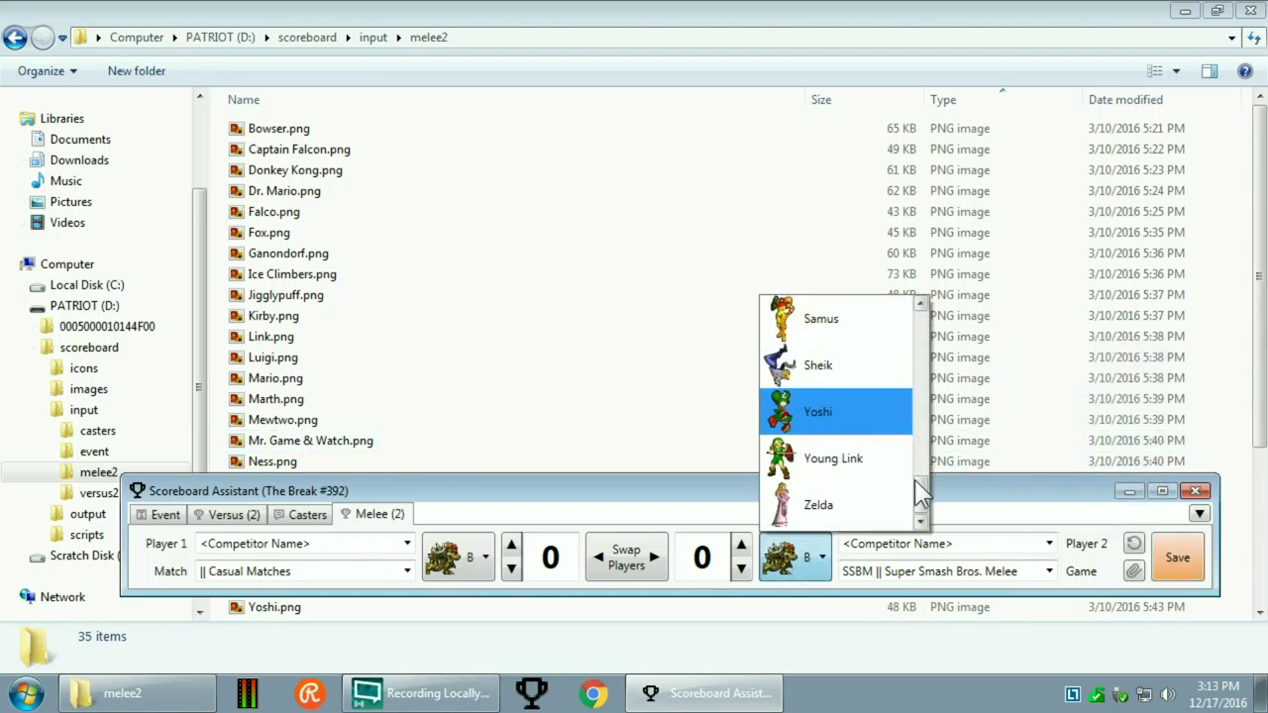
drag(915, 481, 928, 506)
- Choose a competitor for Player 1 and for Player 2
click(973, 481)
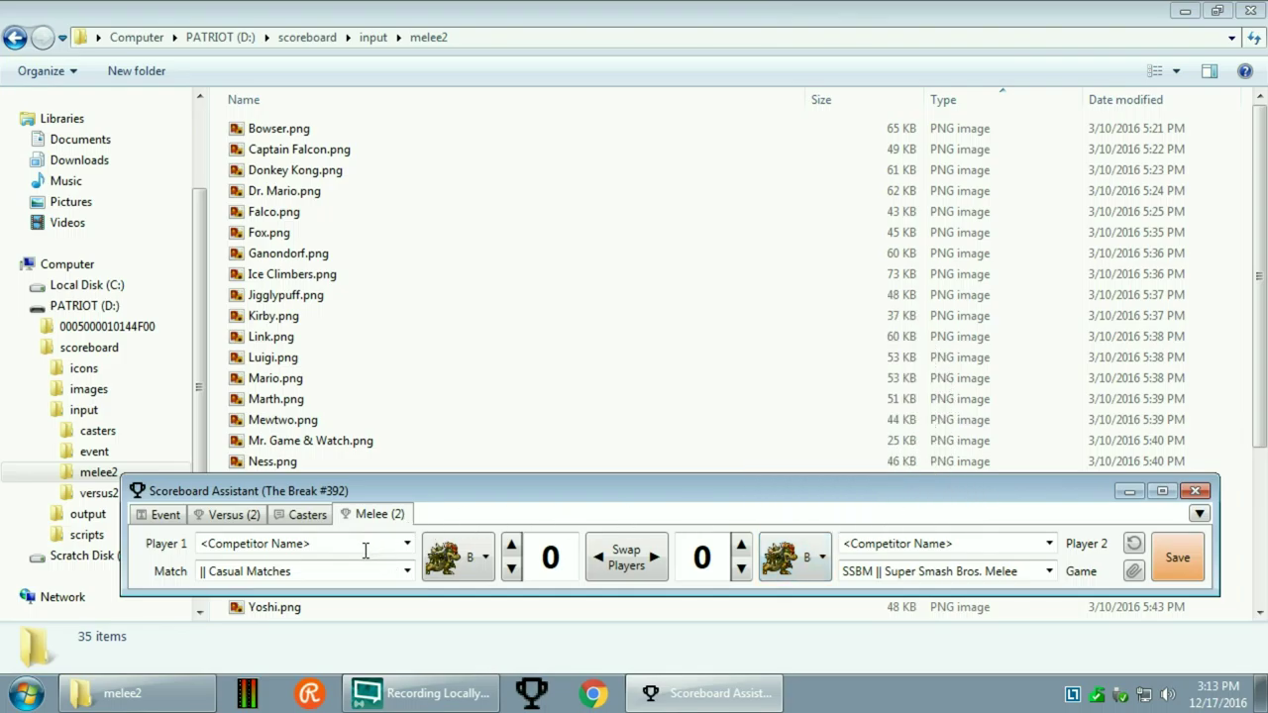
click(402, 543)
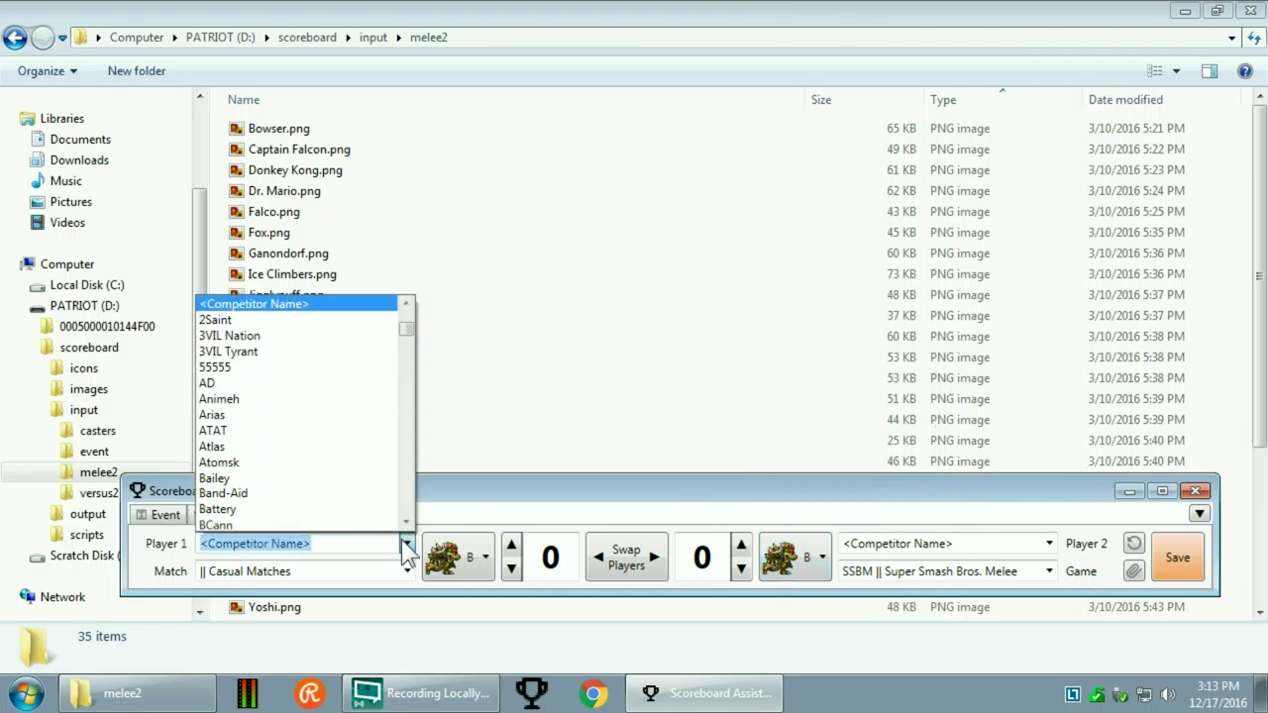
click(335, 493)
click(1048, 543)
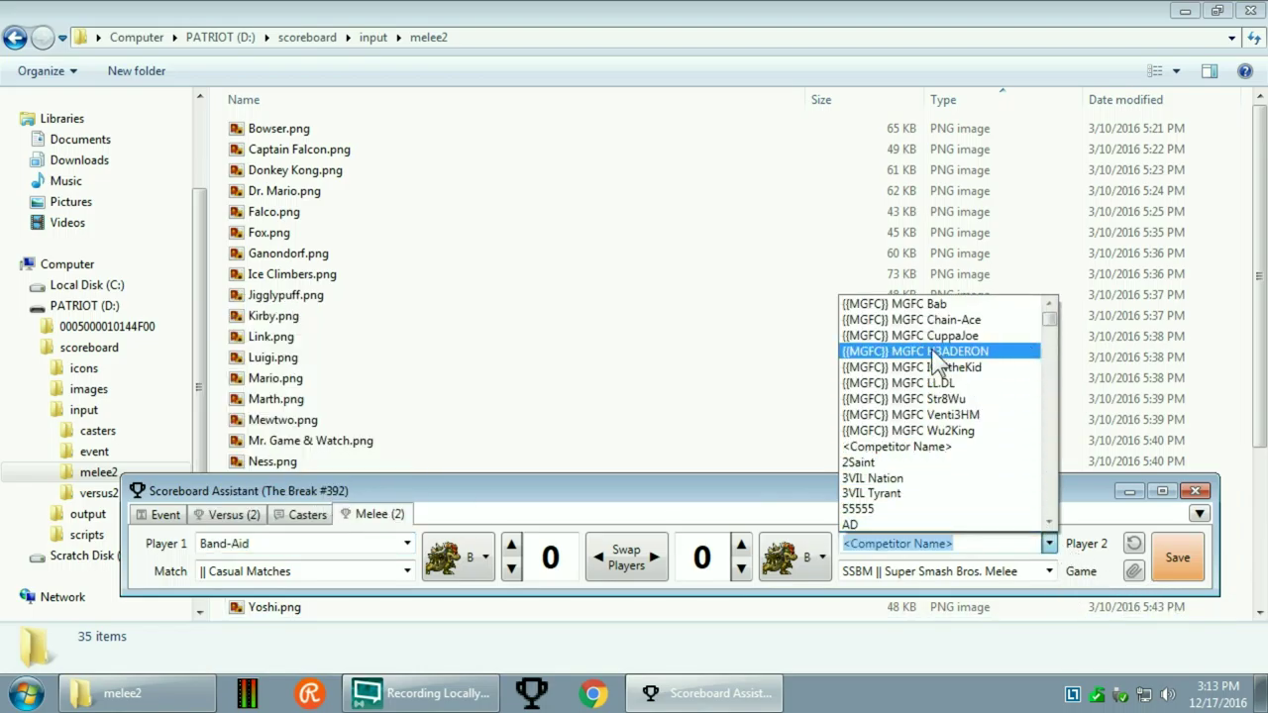
click(900, 523)
- Give Player 2 Falco and Player 1 Young Link, then save the scoreboard
click(808, 558)
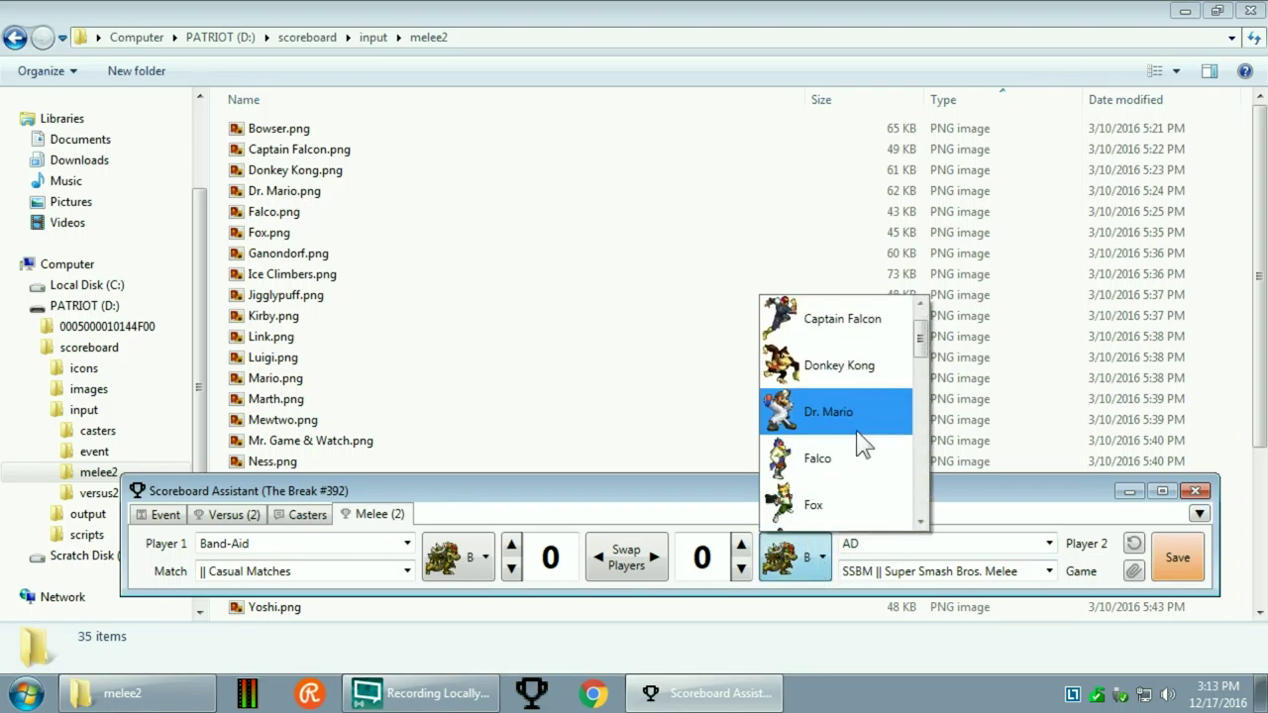
click(859, 461)
click(447, 557)
scroll(492, 443, down, 4)
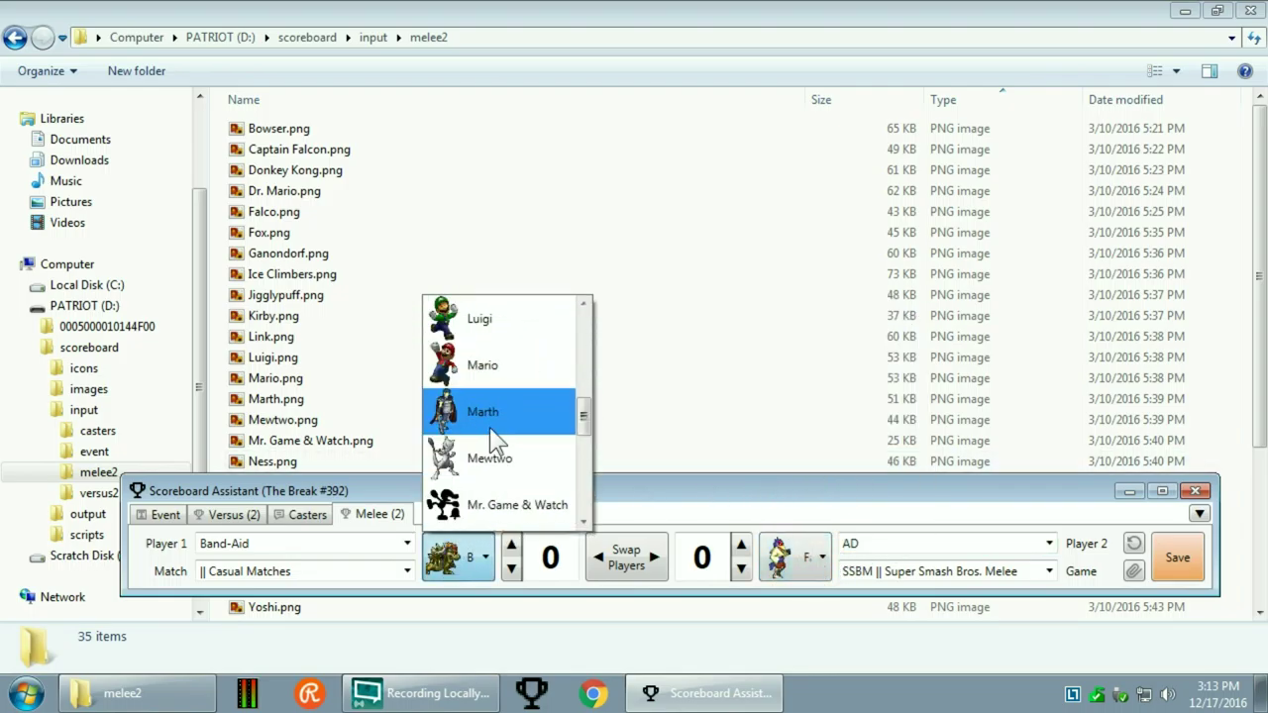
scroll(492, 442, down, 4)
click(517, 439)
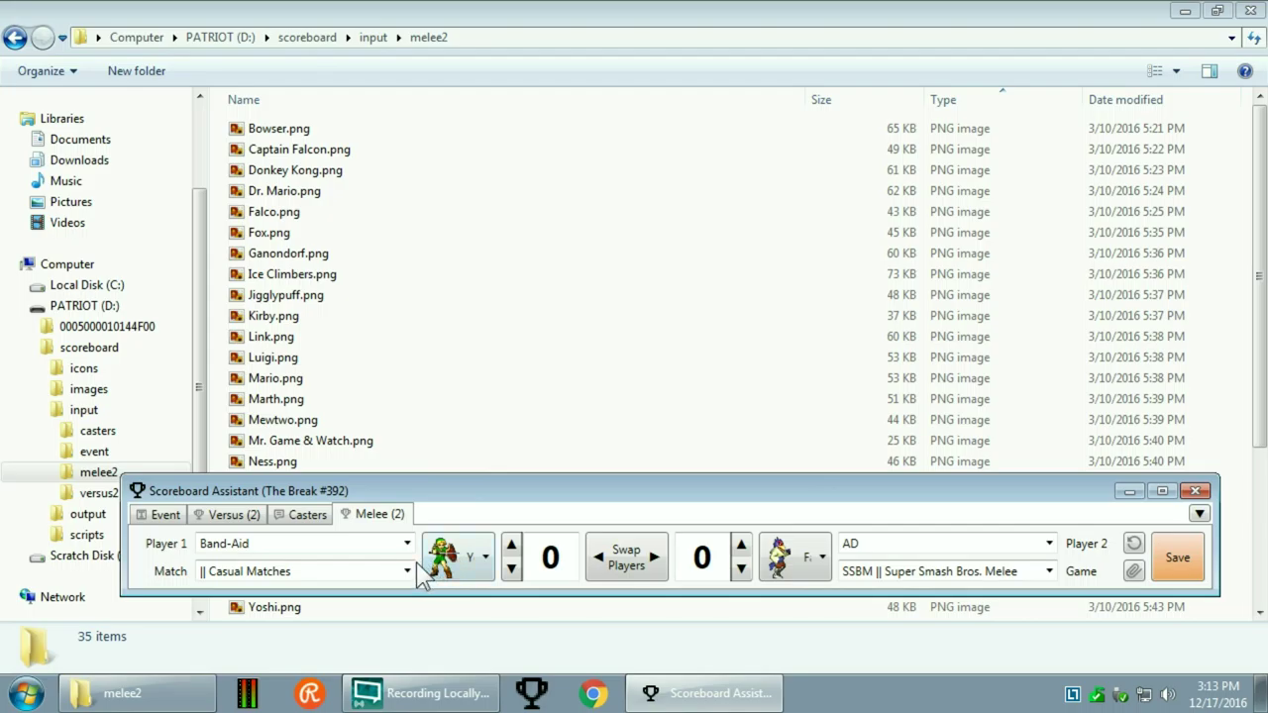
click(1189, 567)
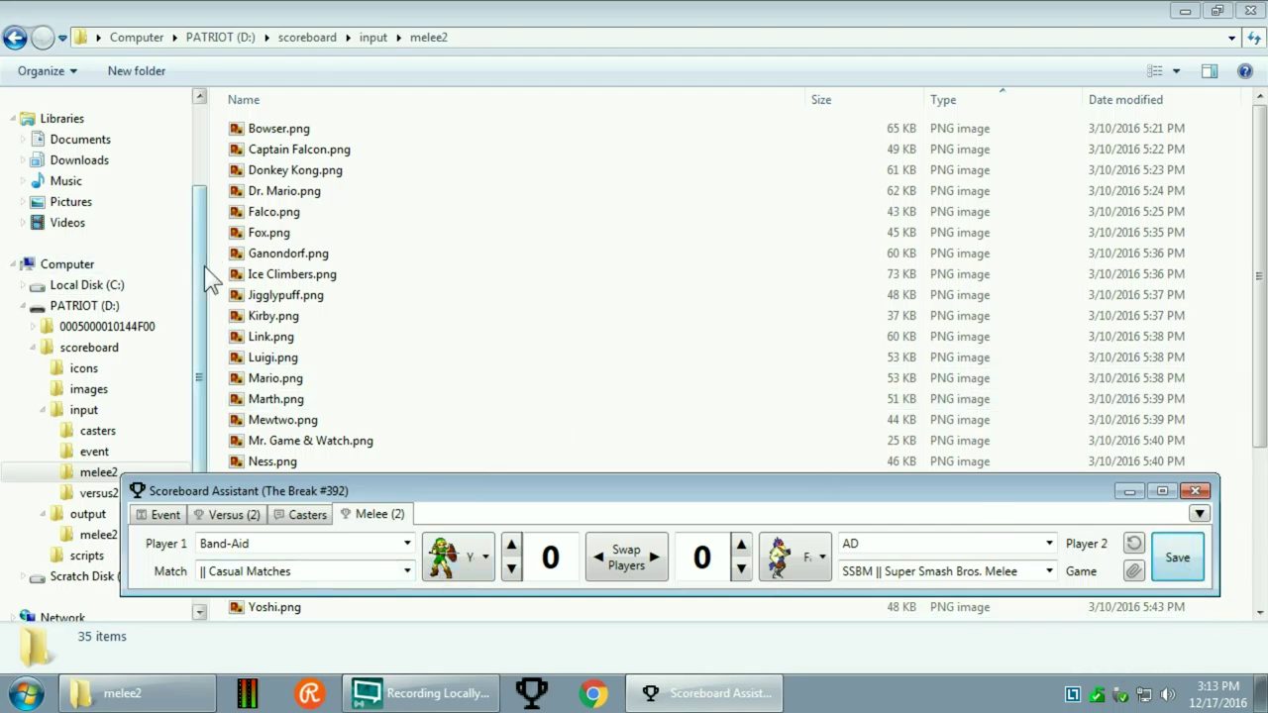
drag(205, 282, 207, 319)
- Check melee2.xml in Notepad++ for the Young Link entry, then open the output\melee2 folder
click(122, 472)
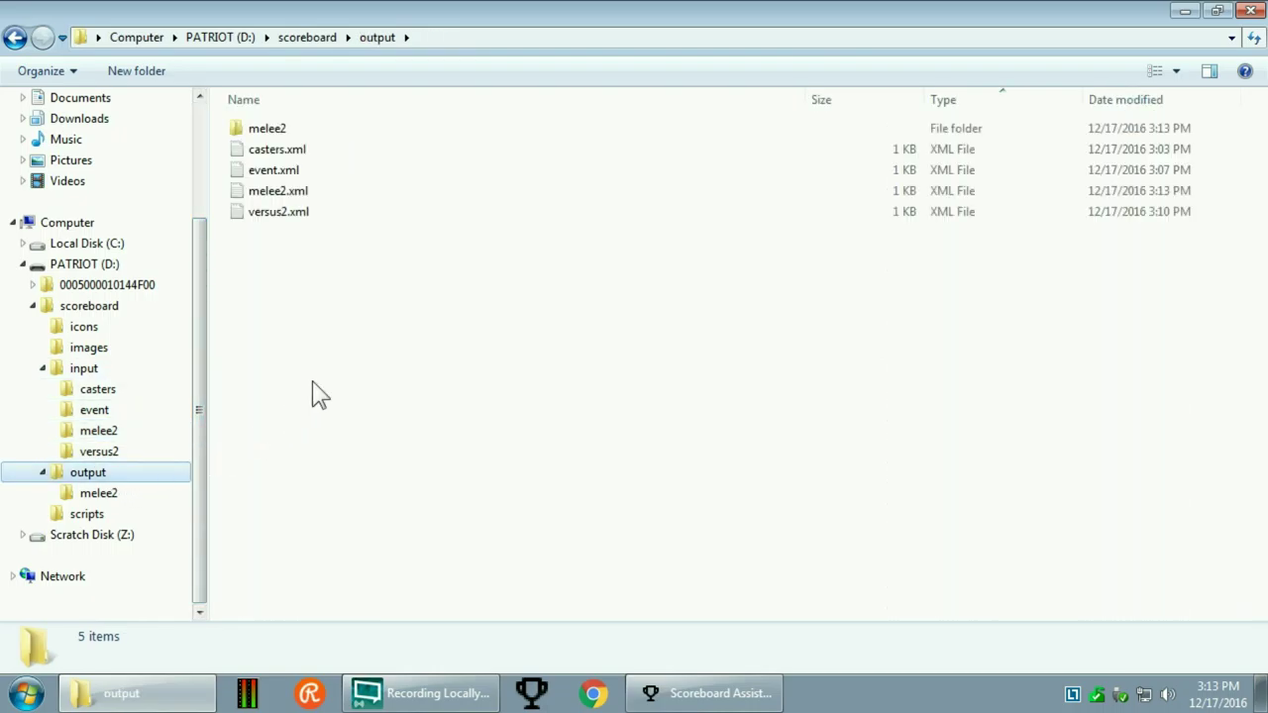
double_click(309, 190)
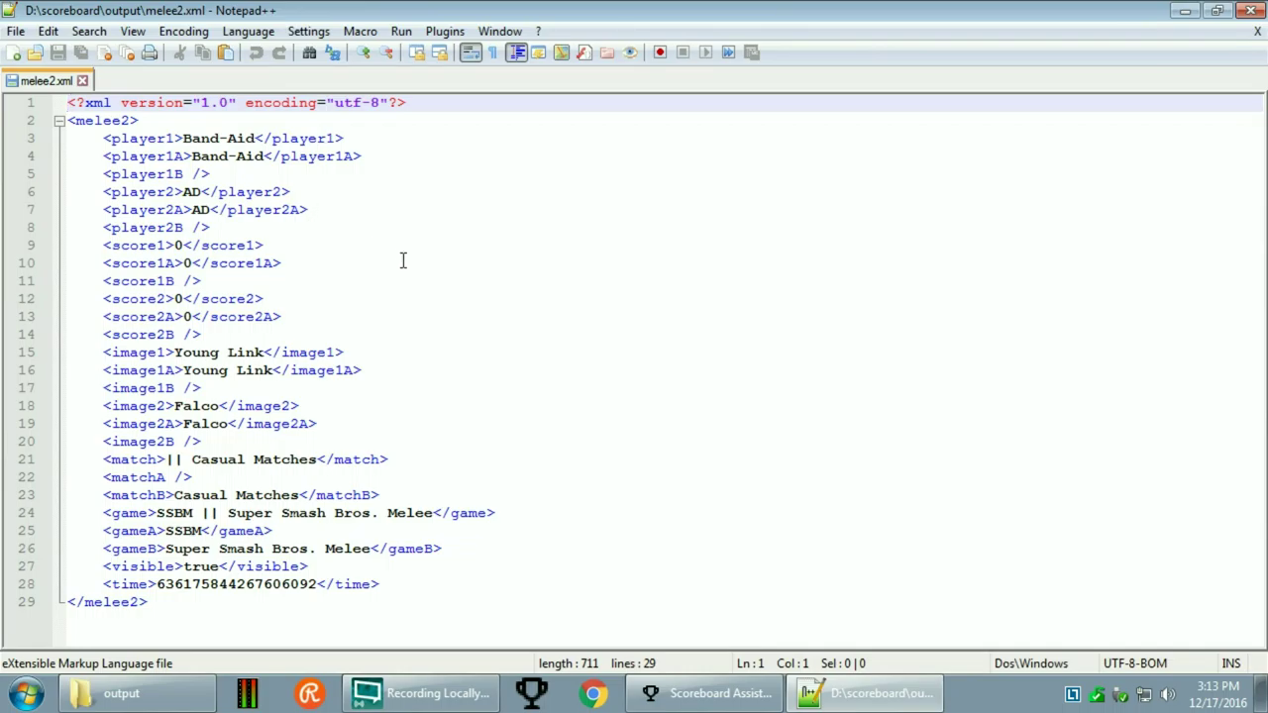
double_click(208, 352)
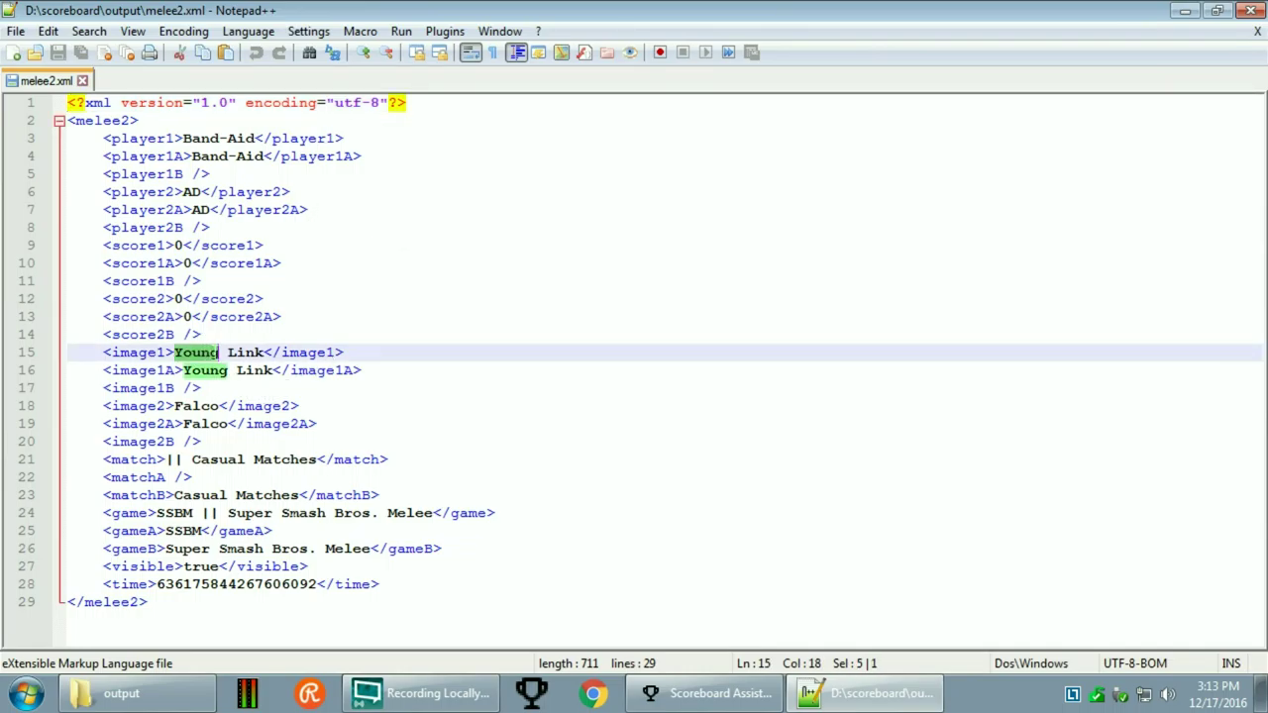
drag(208, 352, 245, 362)
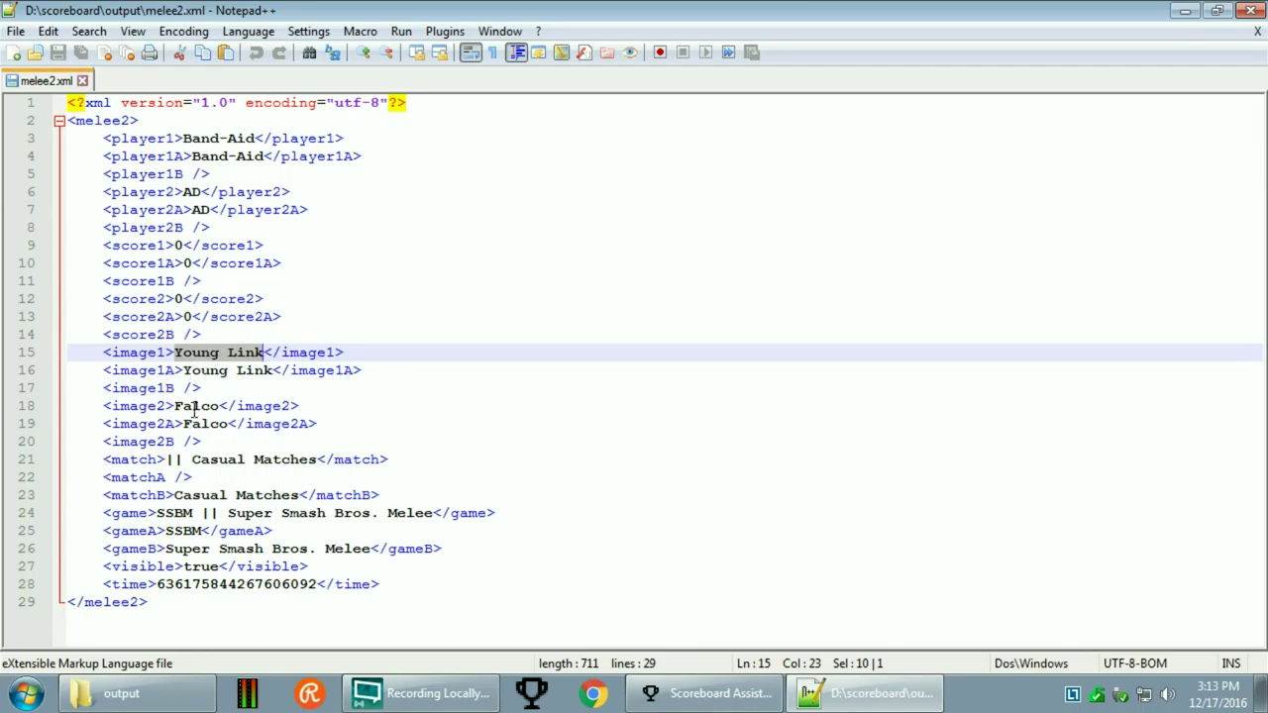
click(1251, 10)
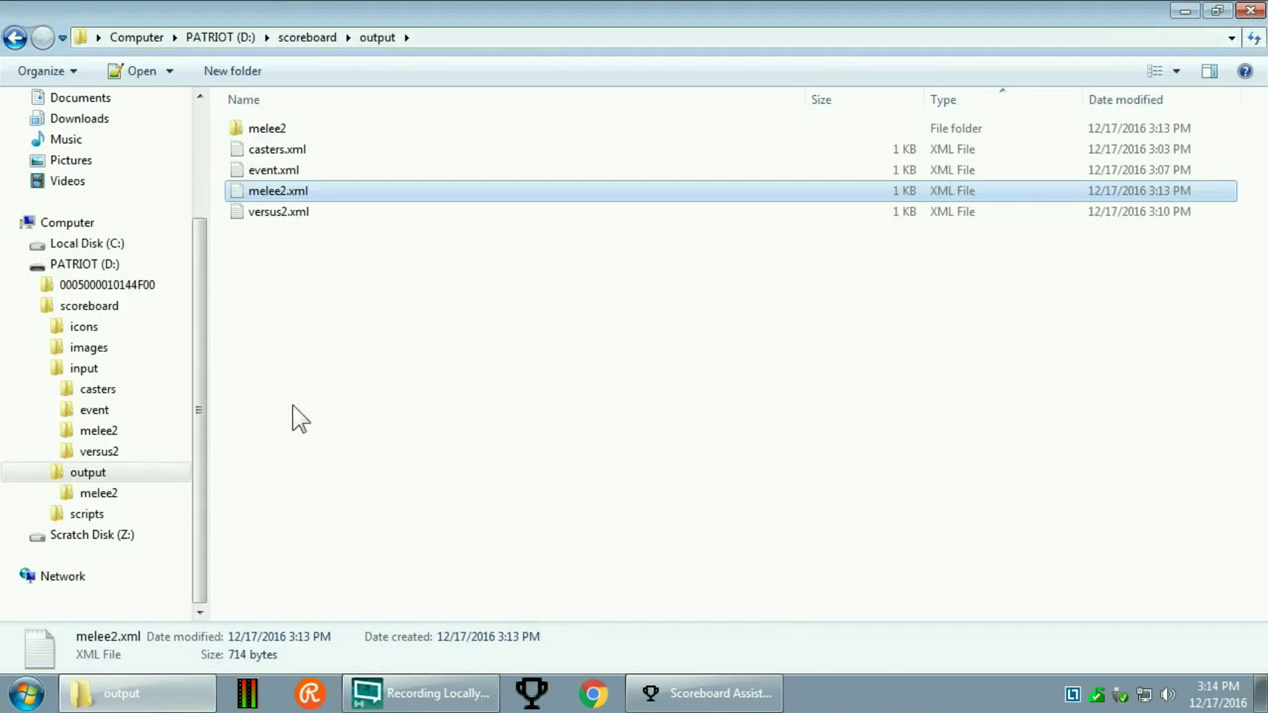
click(99, 493)
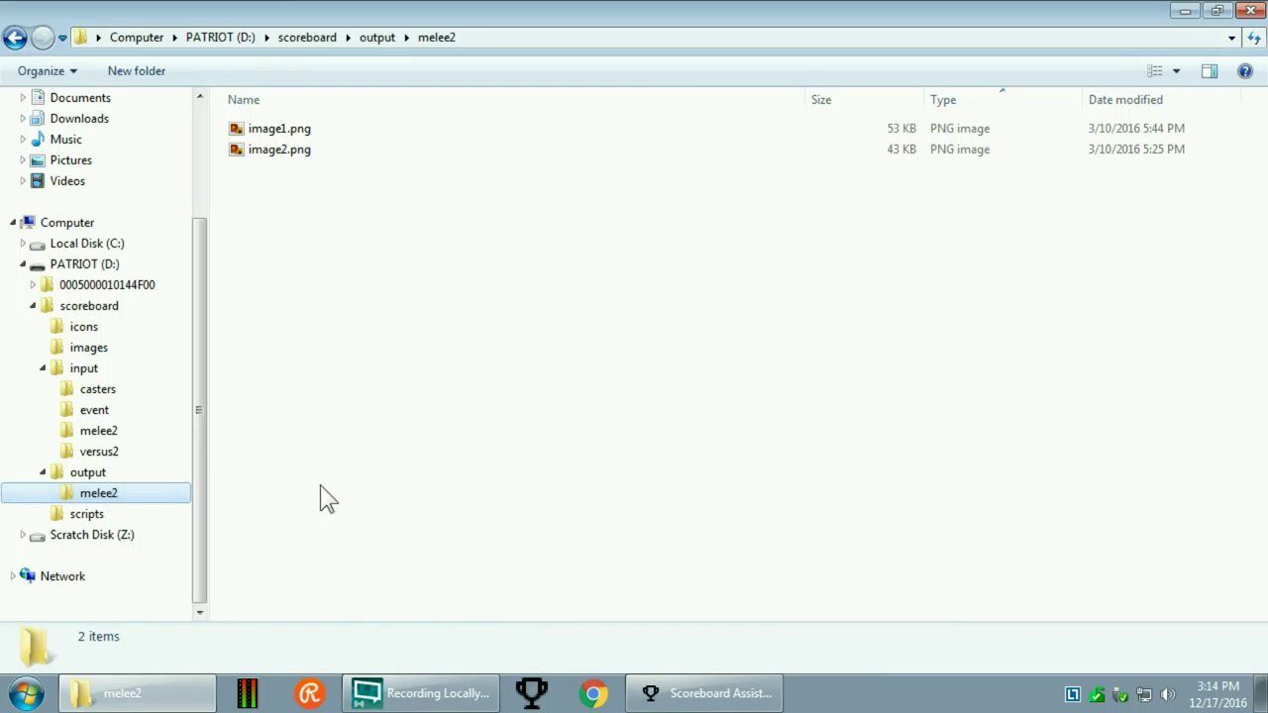
- View image1.png (Young Link) in Photo Viewer, then advance to image2.png (Falco)
click(381, 121)
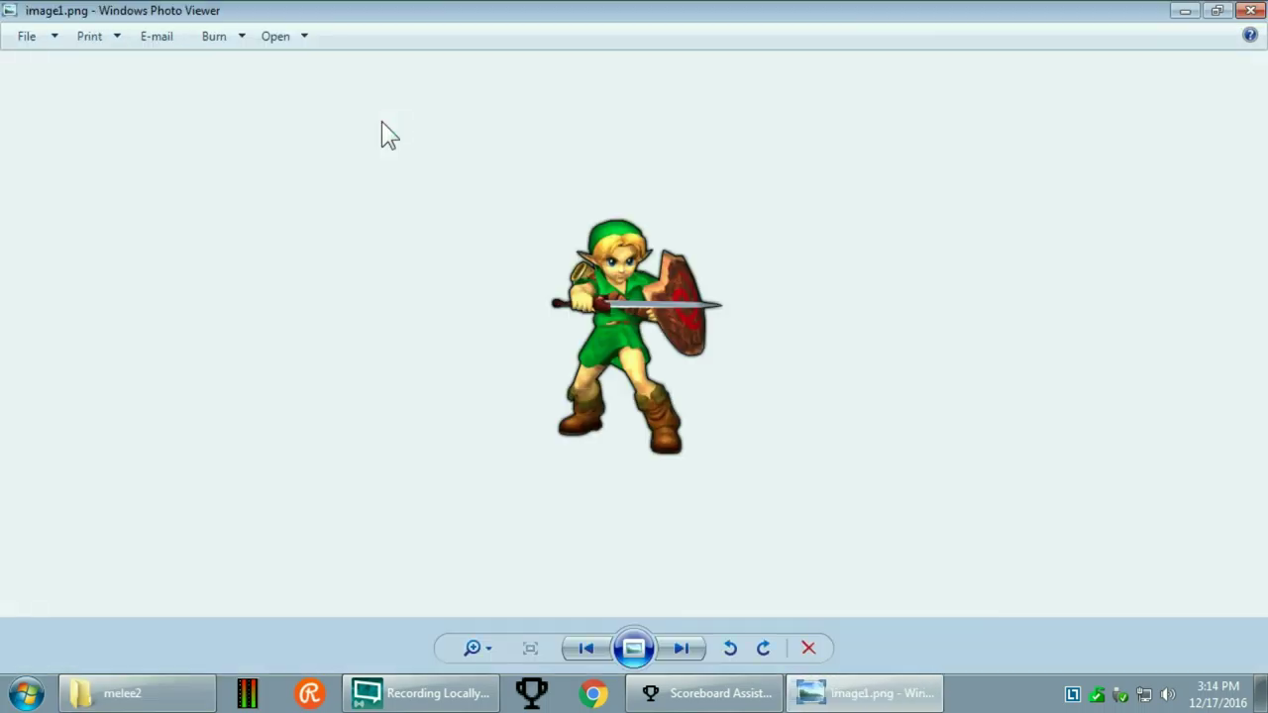
click(707, 694)
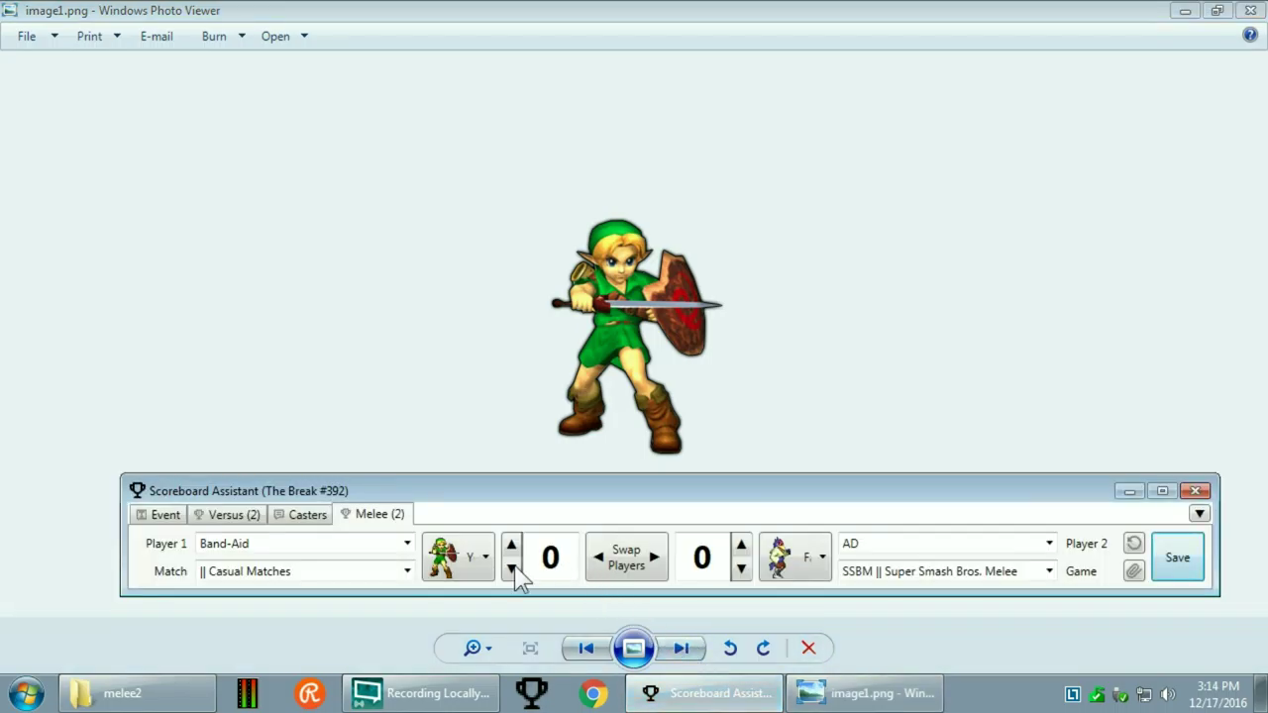
click(673, 649)
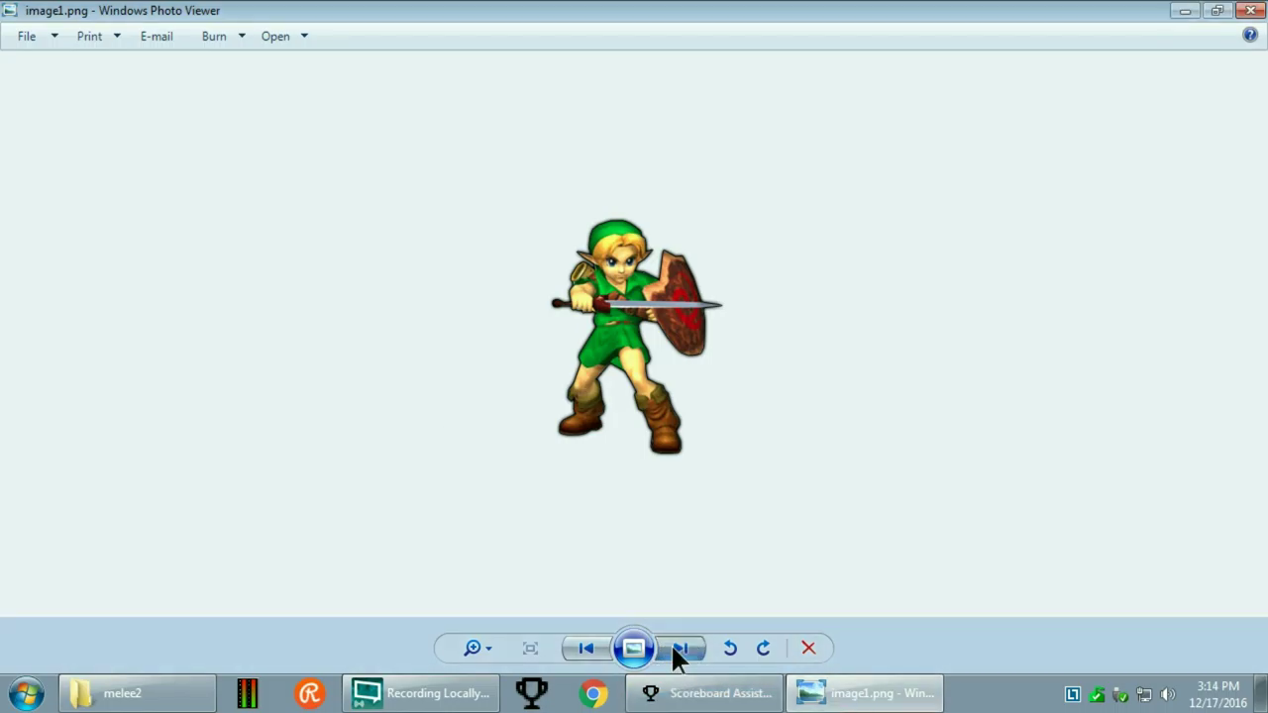
click(708, 693)
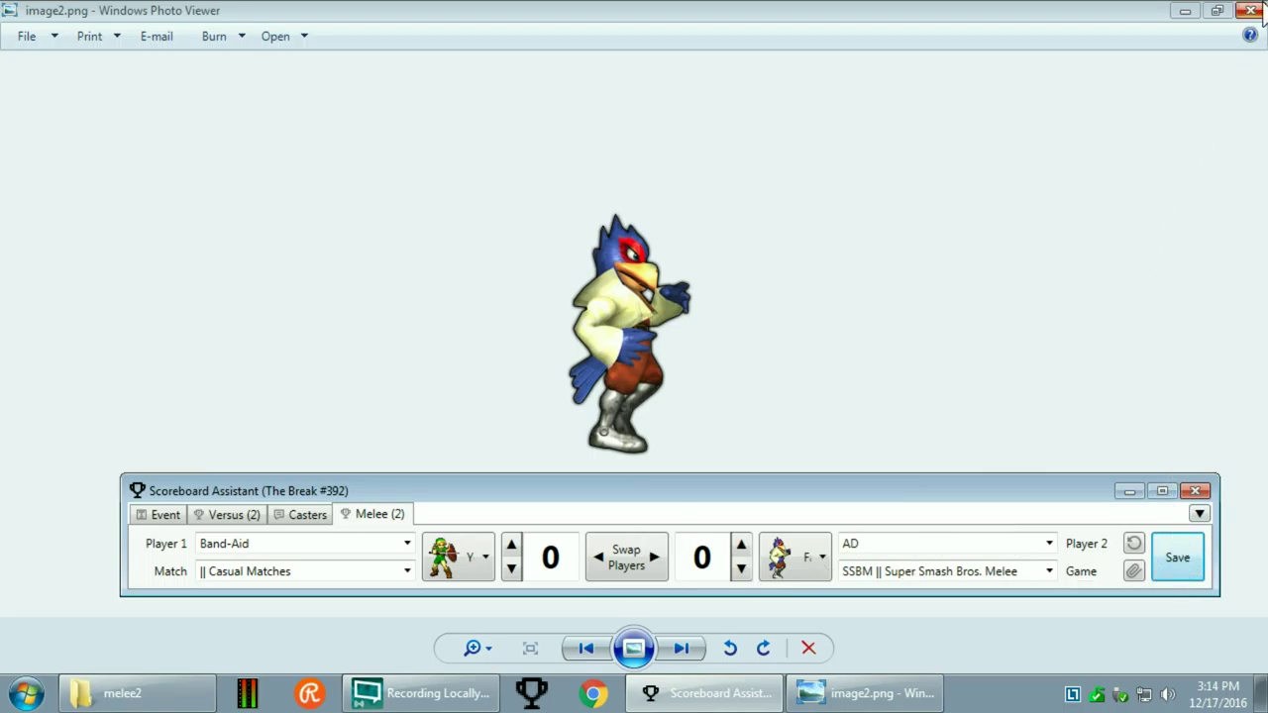
- Close Photo Viewer and remove the Melee (2) tab from Scoreboard Assistant
click(1251, 10)
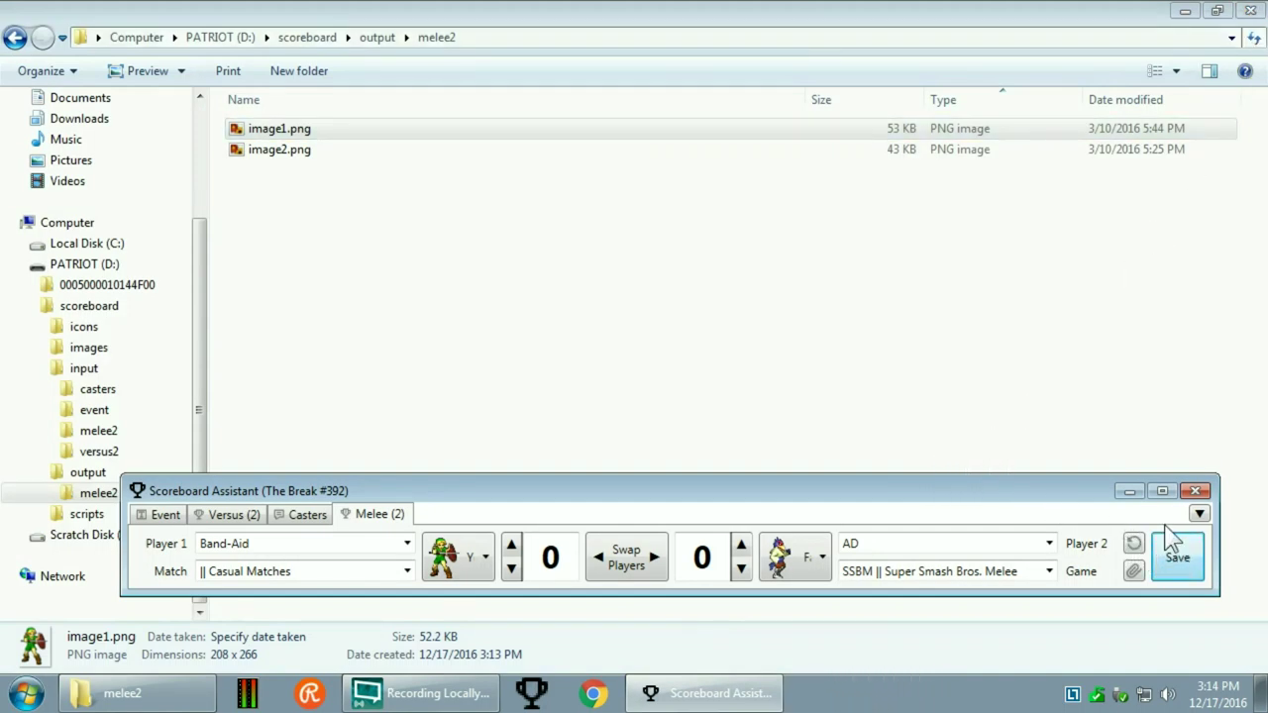
click(1198, 513)
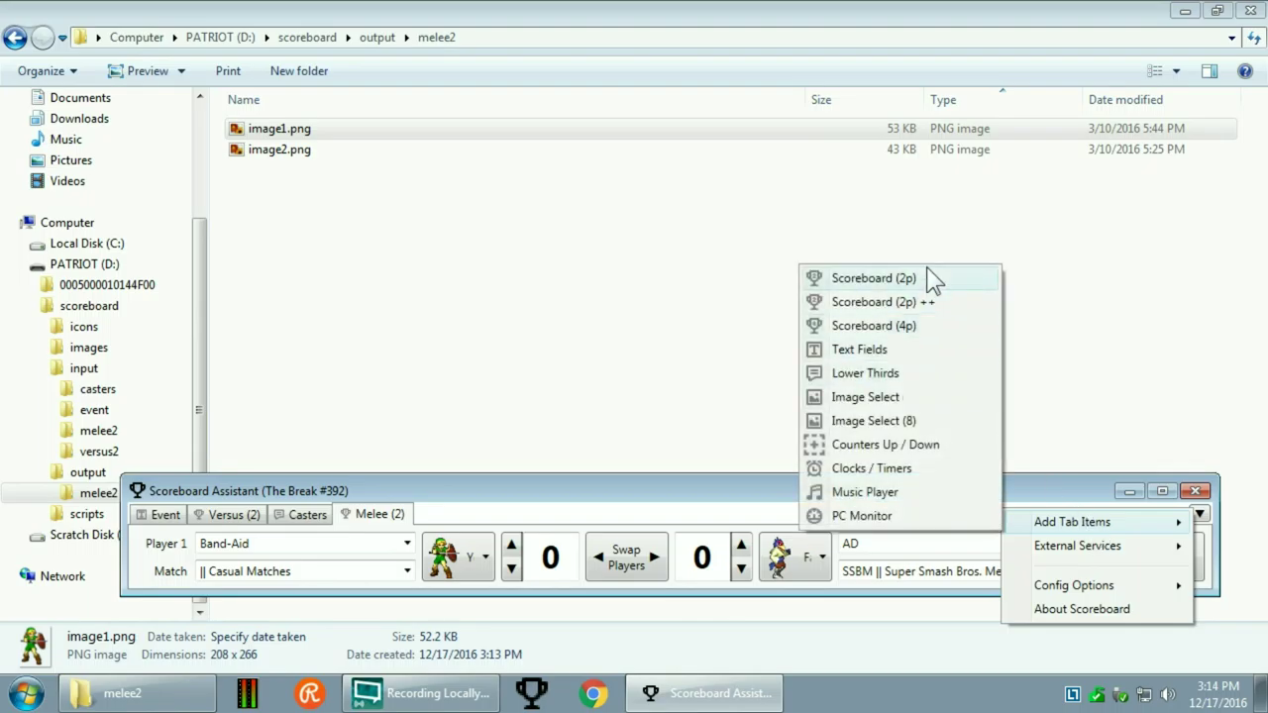
right_click(1202, 564)
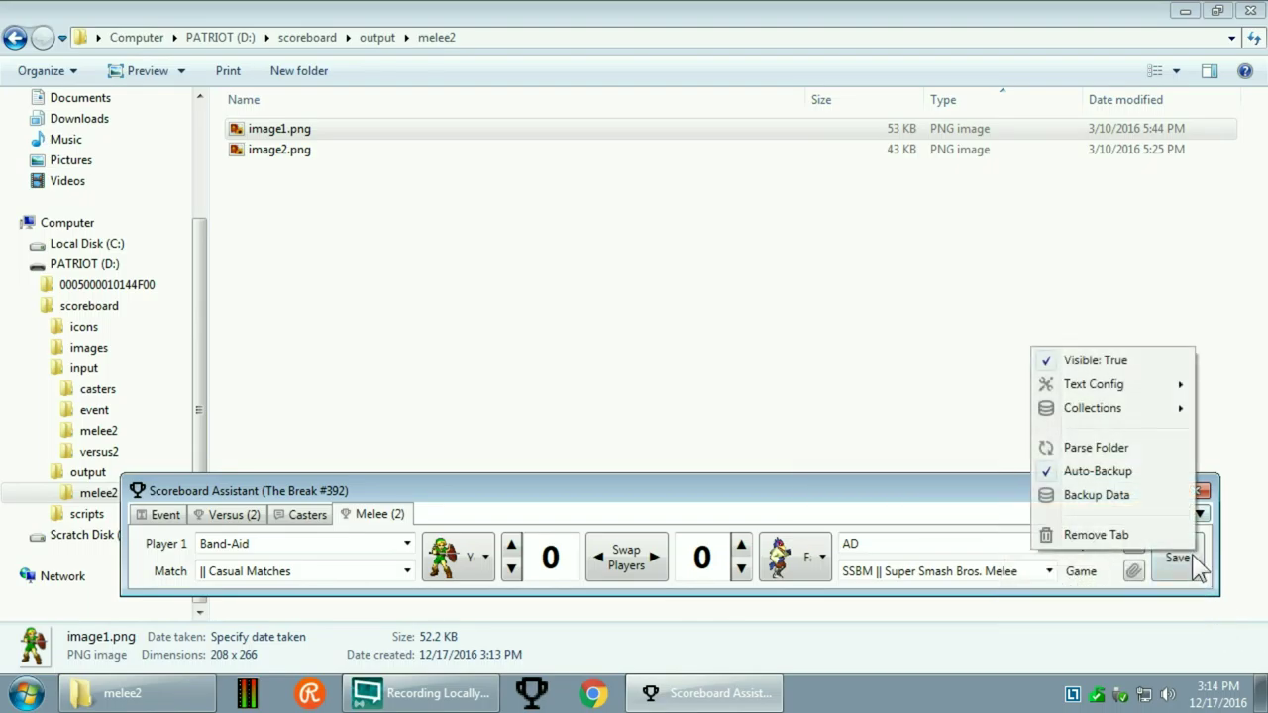
click(1117, 533)
click(653, 418)
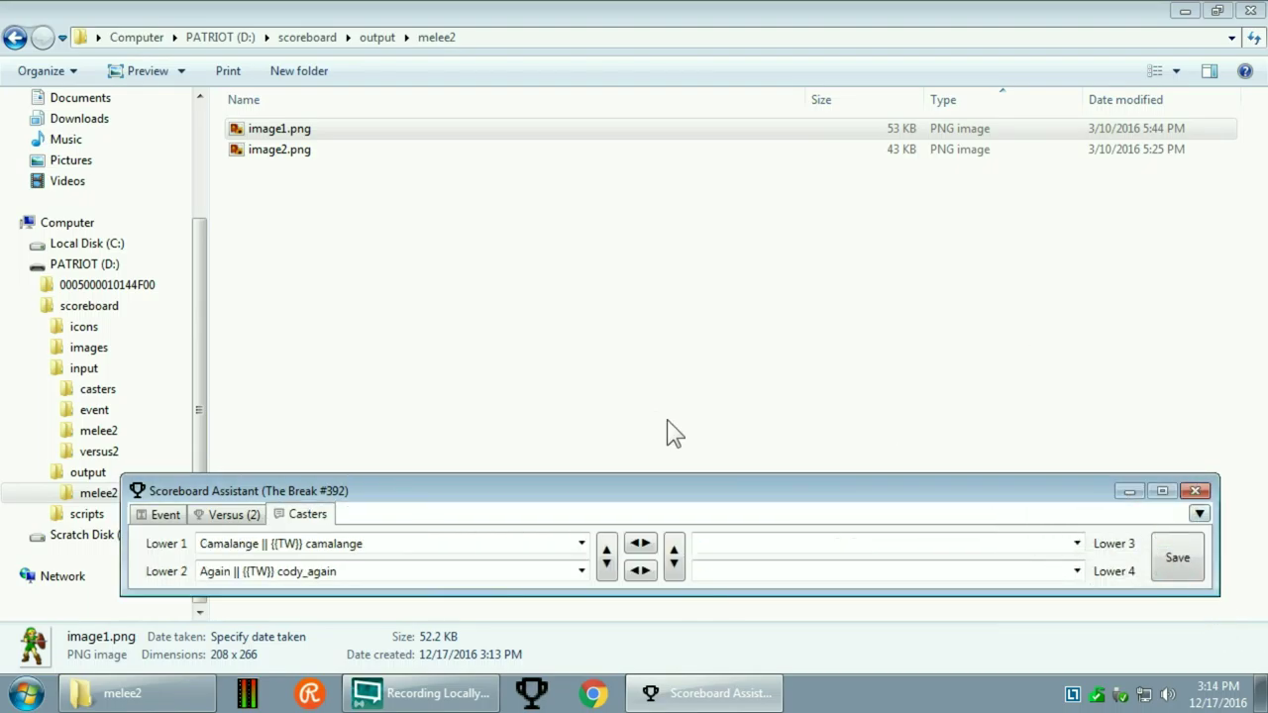
- Start a Scoreboard (4p) tab titled Versus (4) with database versus4
click(1199, 513)
mouse_move(1093, 523)
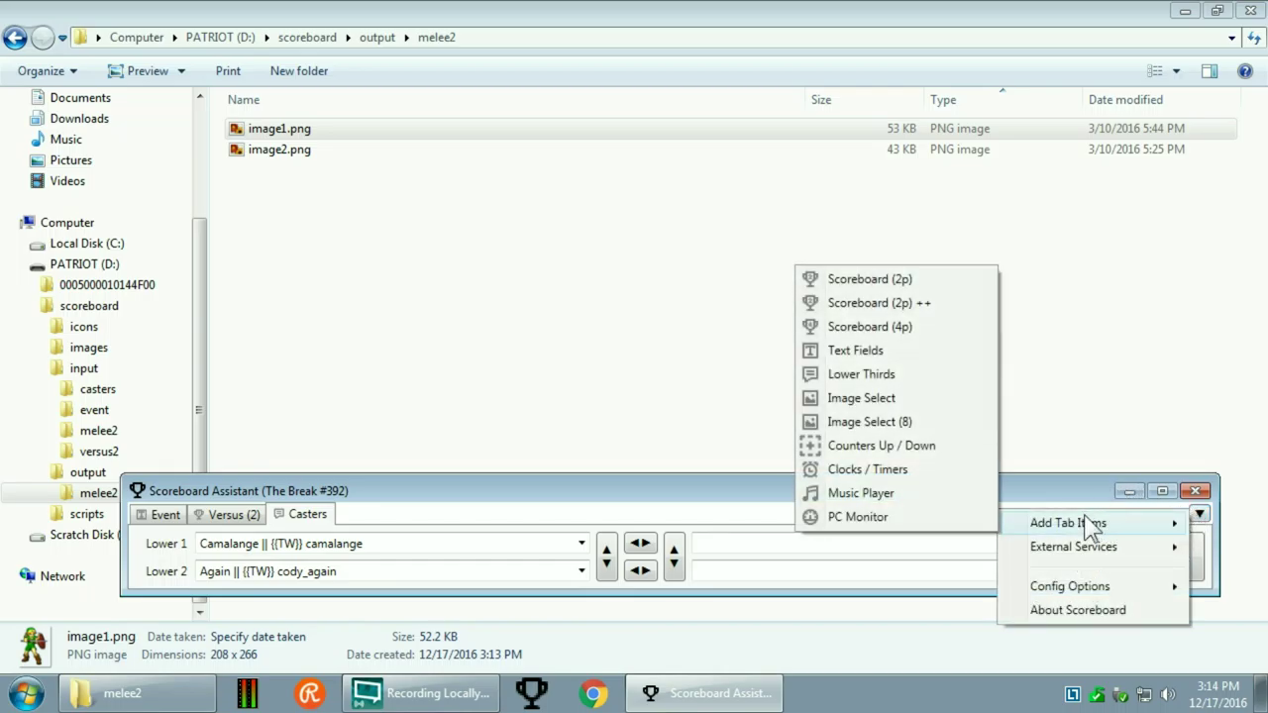
click(926, 327)
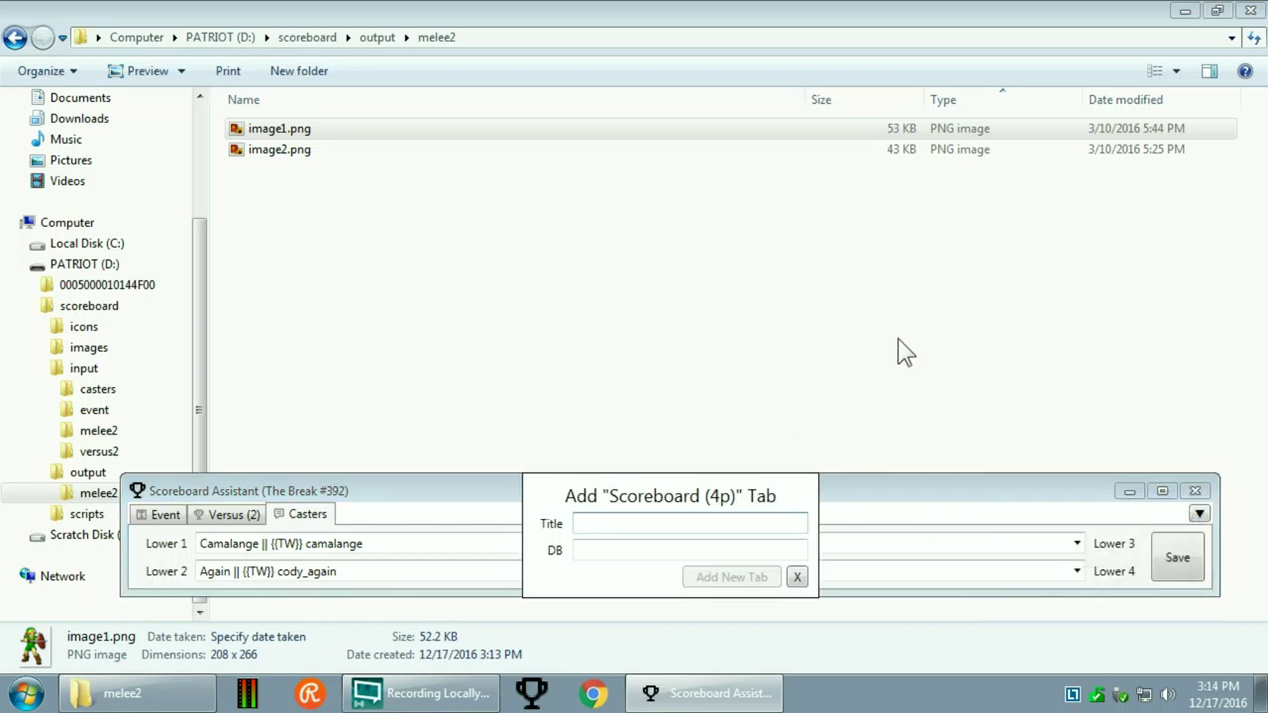
text(Versus (4)
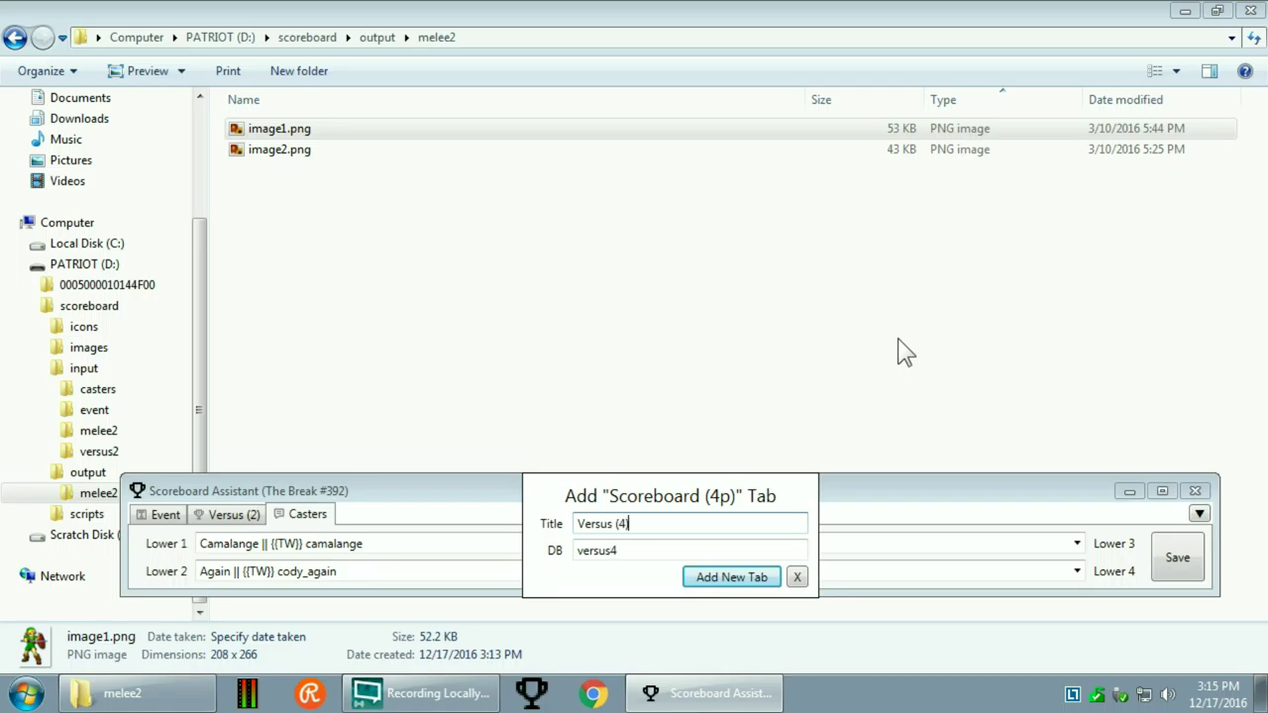
- Create the Versus (4) tab and inspect its empty Game, Match and Player 1 lists
click(735, 578)
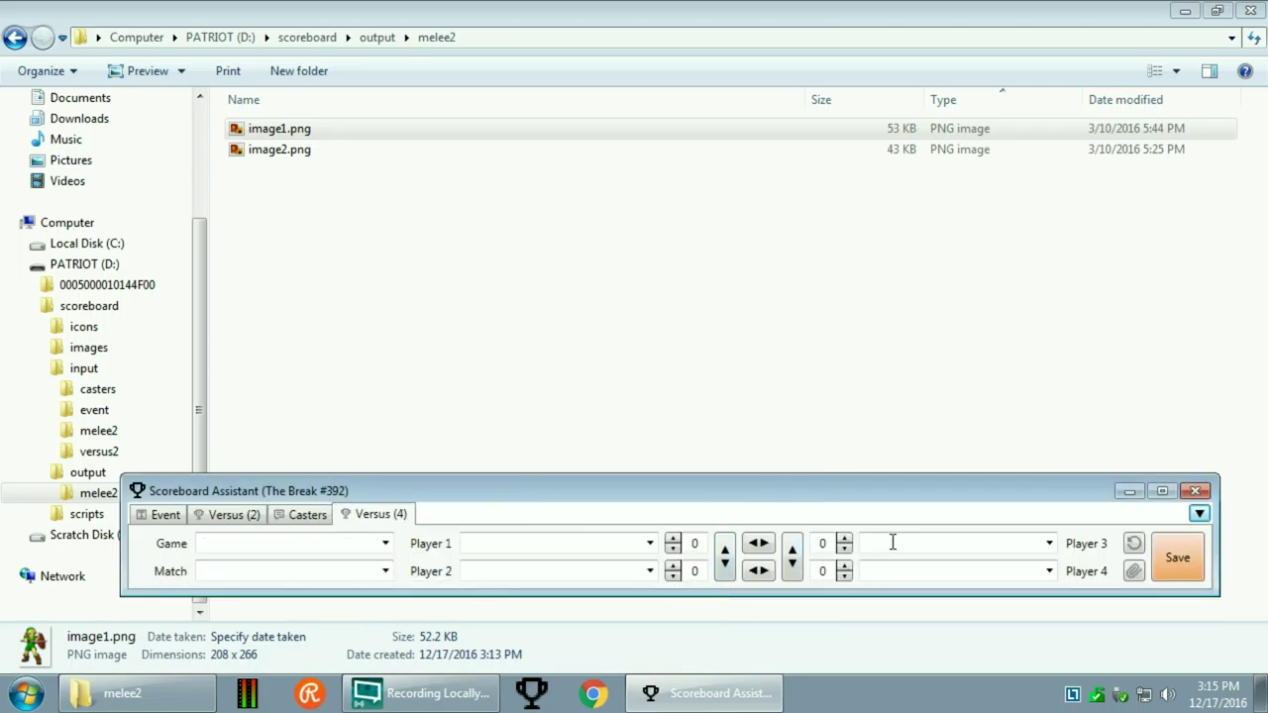
click(385, 542)
click(385, 543)
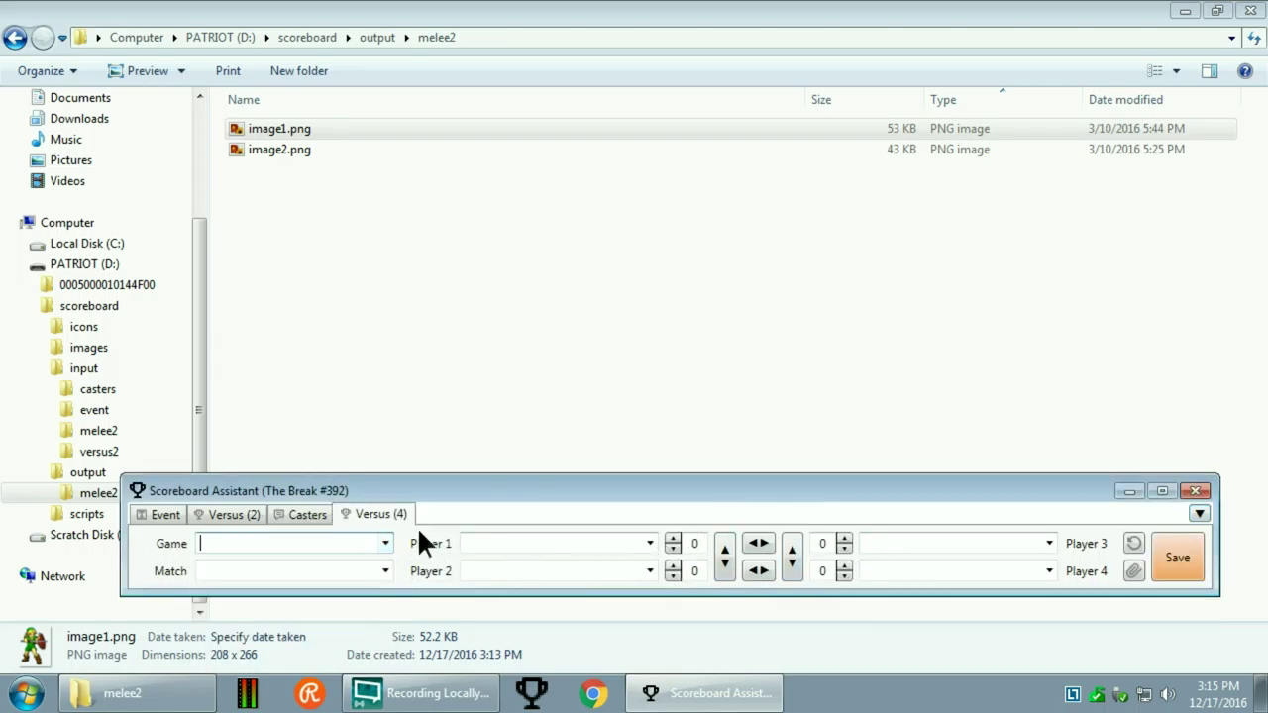
click(385, 572)
click(386, 572)
click(650, 543)
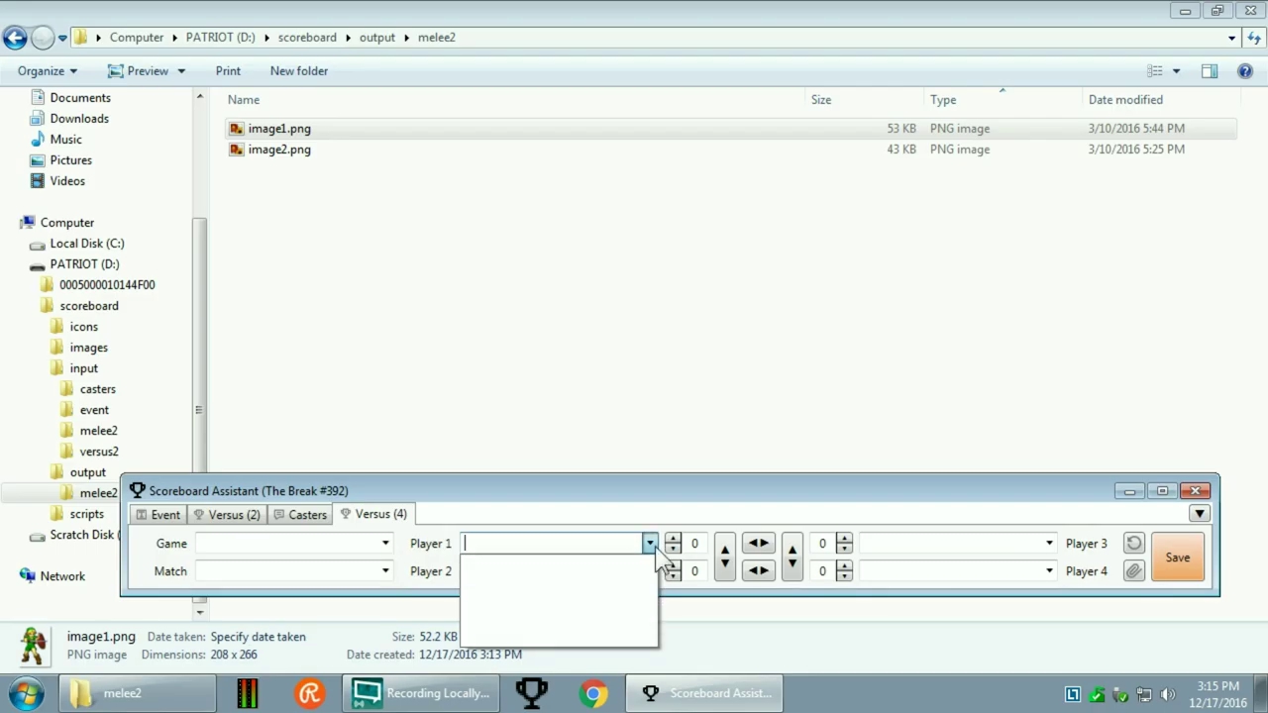
click(650, 543)
- Set Player 1's score to 1 and swap the players, moving the score to Player 2
click(672, 548)
click(672, 548)
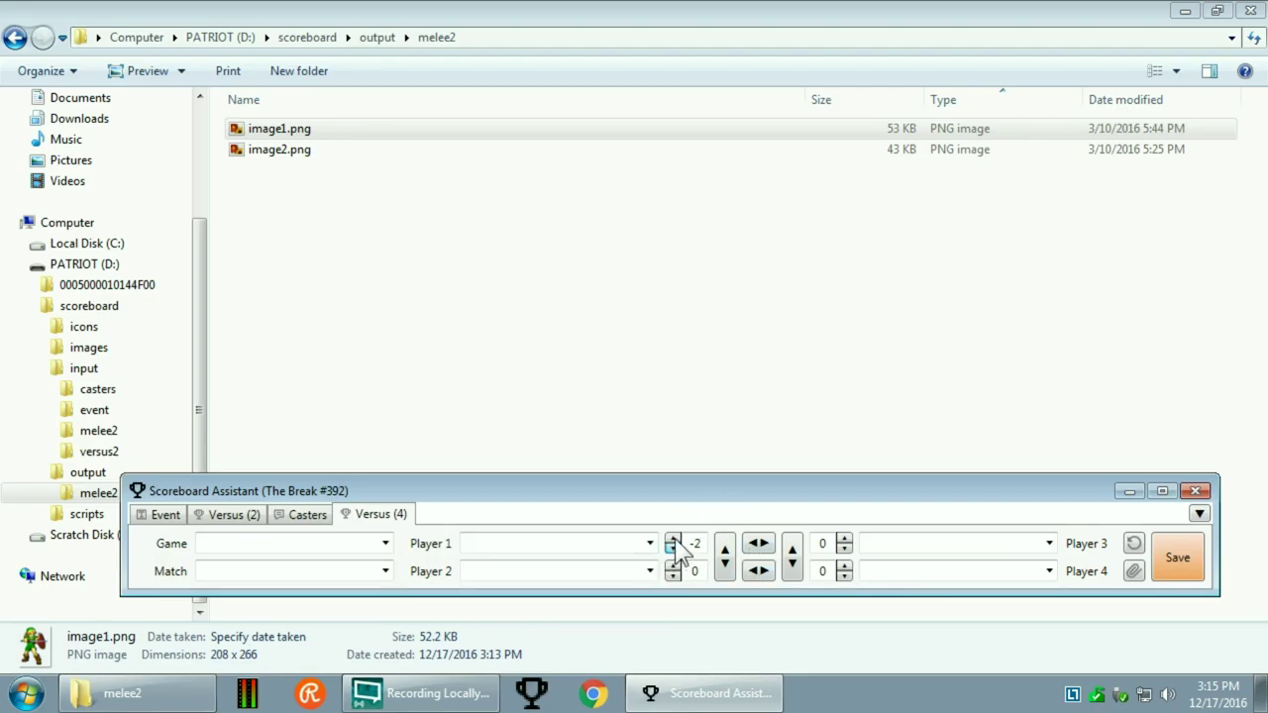
click(673, 540)
click(756, 545)
click(724, 557)
- View the tab's Collections options and the Copy Versus pairings like 1+2 VS 3+4
right_click(1191, 561)
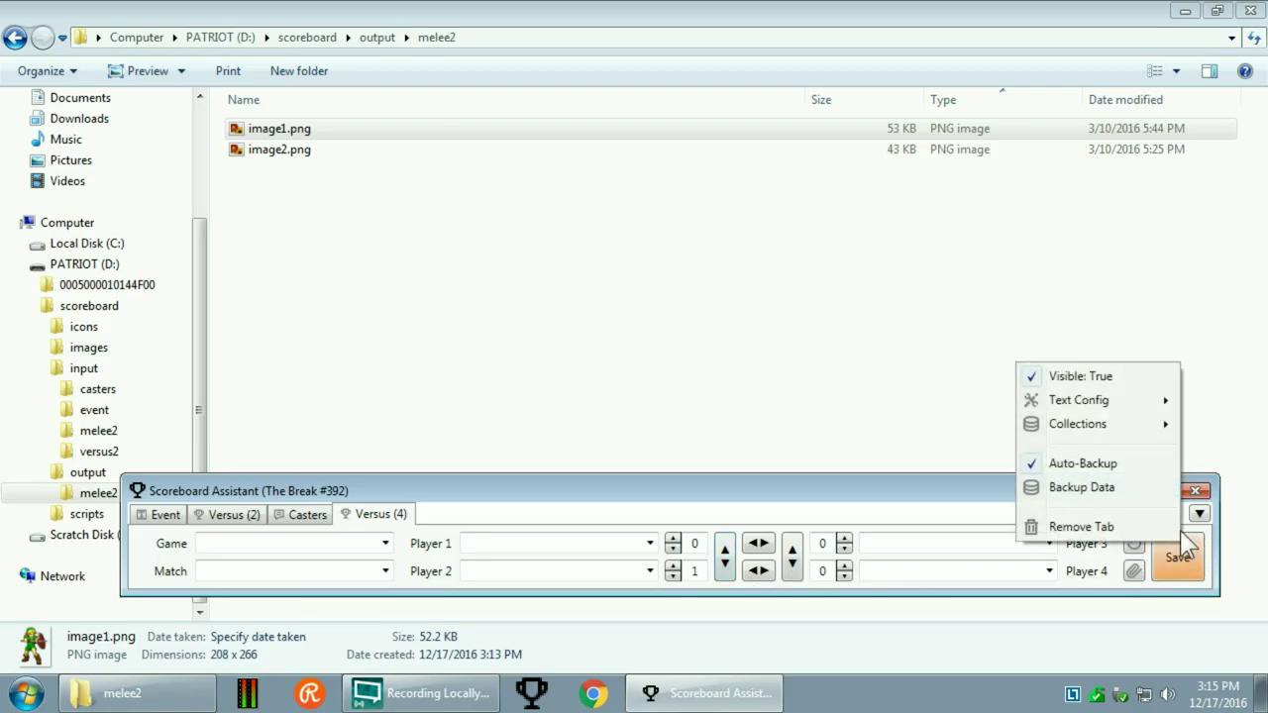
mouse_move(1101, 432)
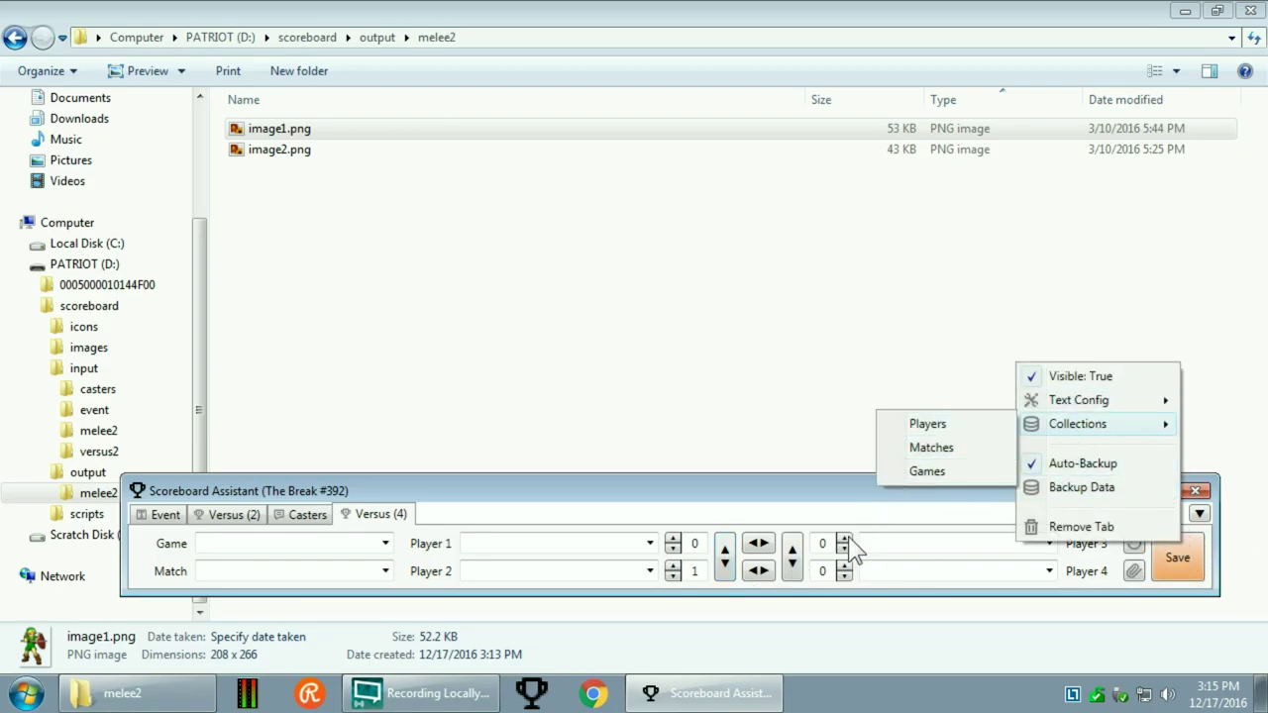
click(797, 513)
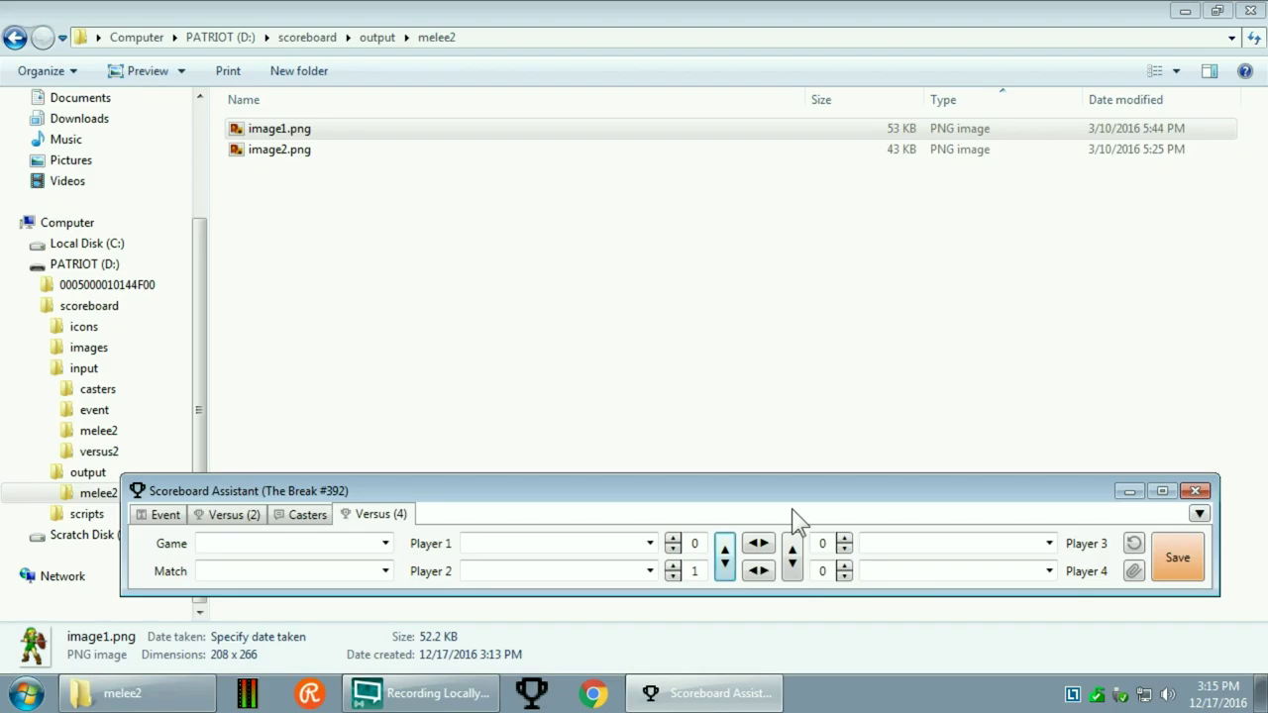
right_click(1189, 559)
mouse_move(1065, 428)
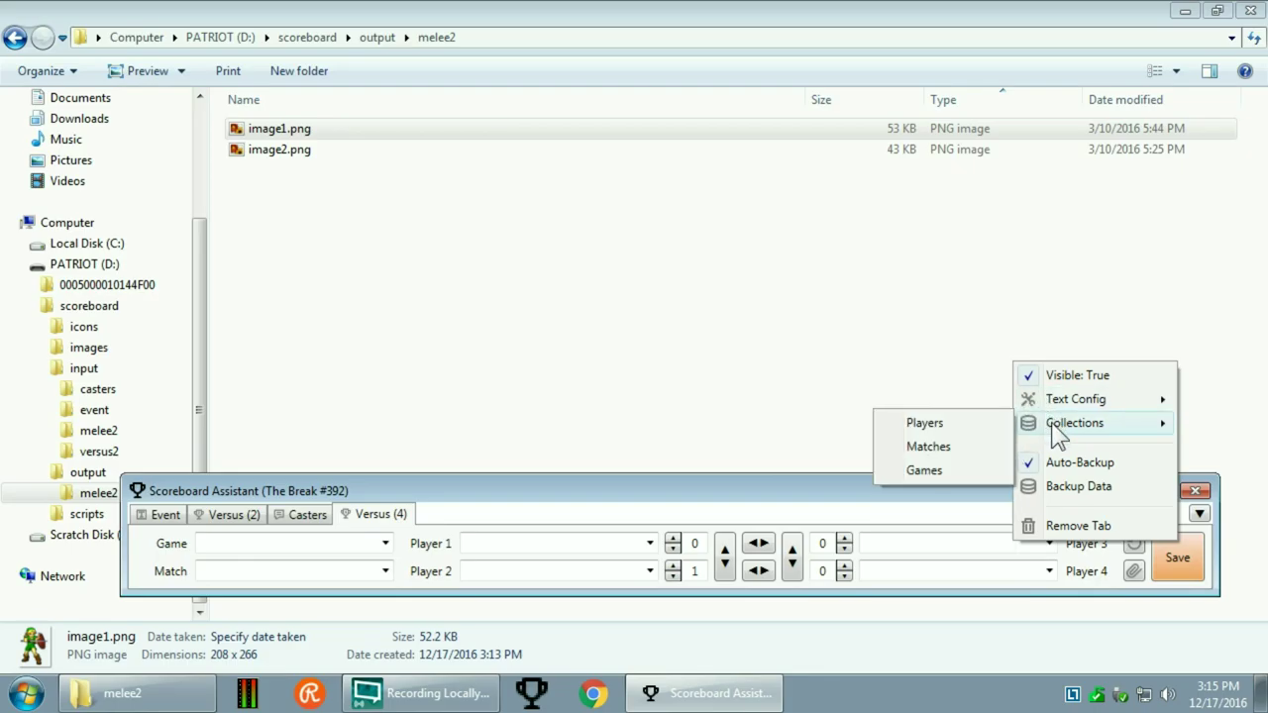
click(862, 491)
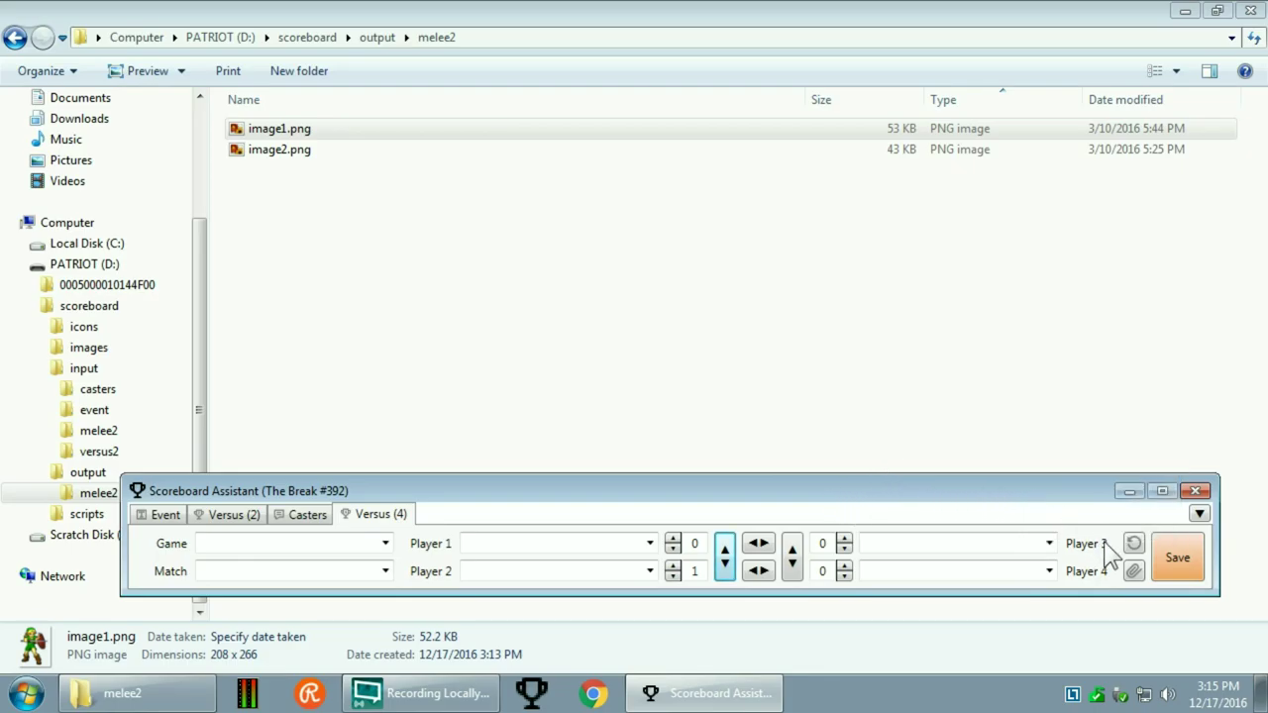
click(1133, 569)
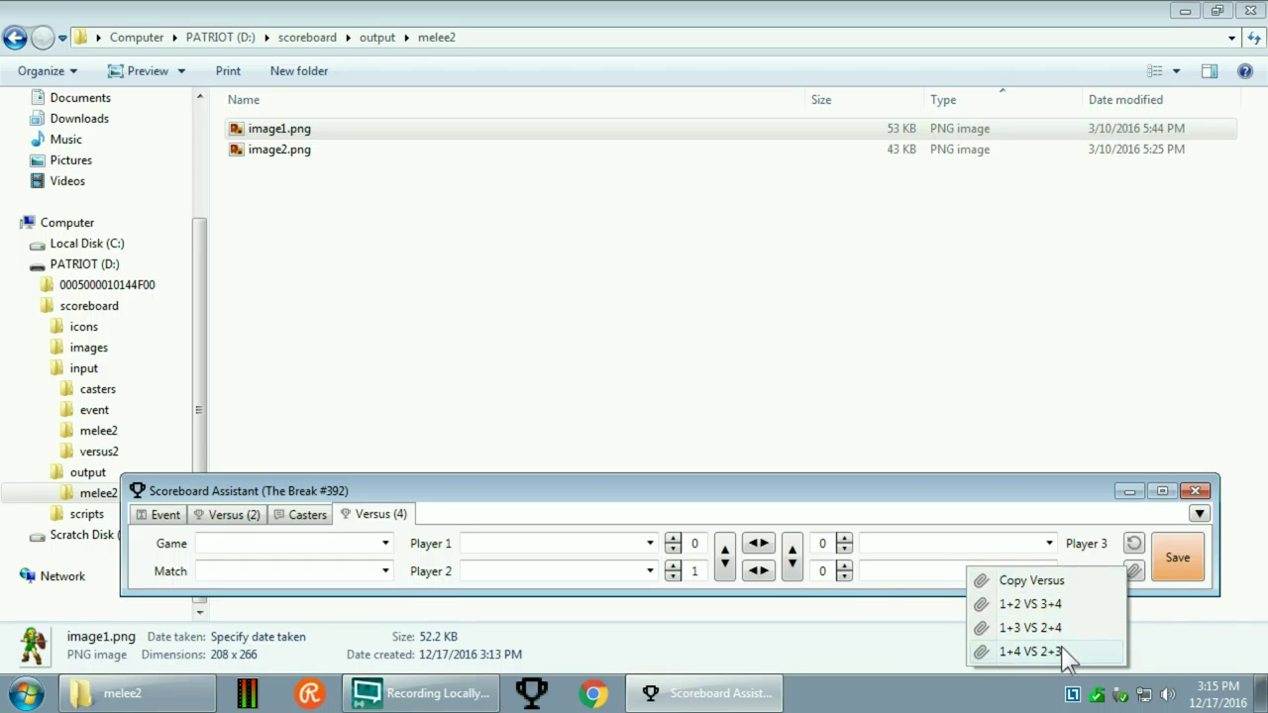
- Remove the Versus (4) tab from Scoreboard Assistant
click(1087, 537)
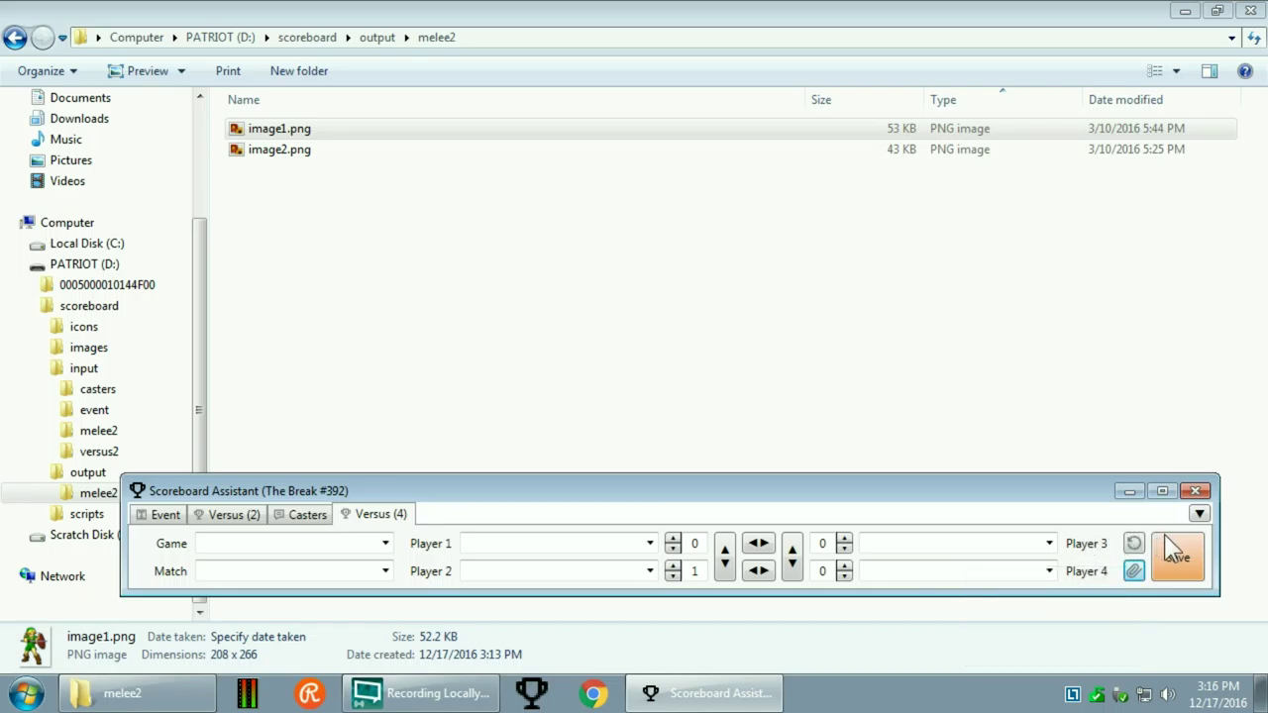
right_click(1167, 534)
click(1129, 522)
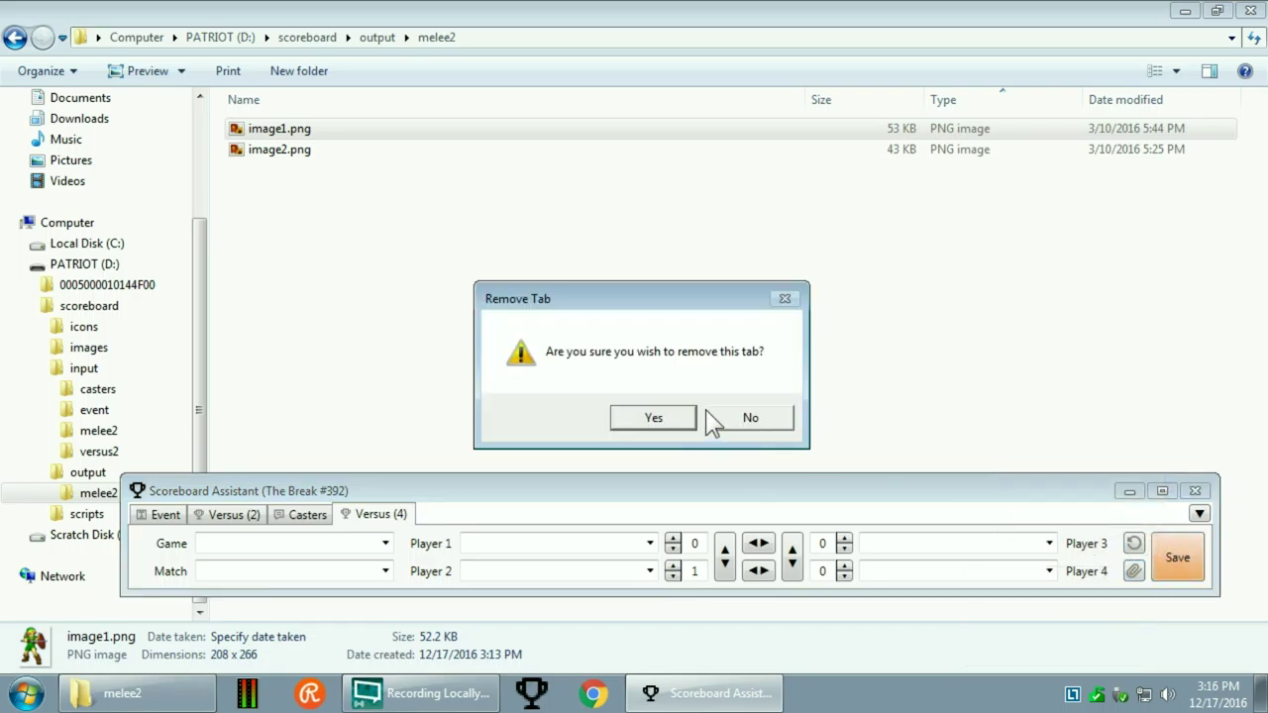
click(667, 424)
- Add an Image Select (8) tab titled Images (8)
click(1199, 514)
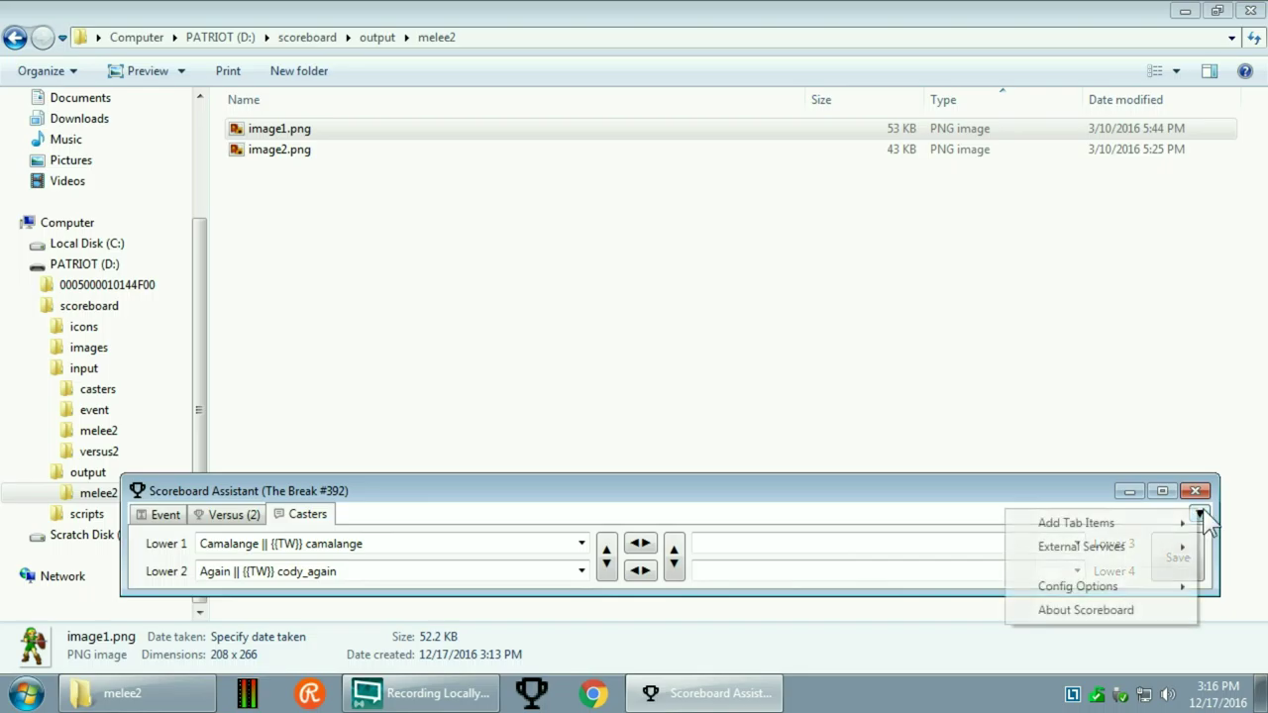
mouse_move(1116, 532)
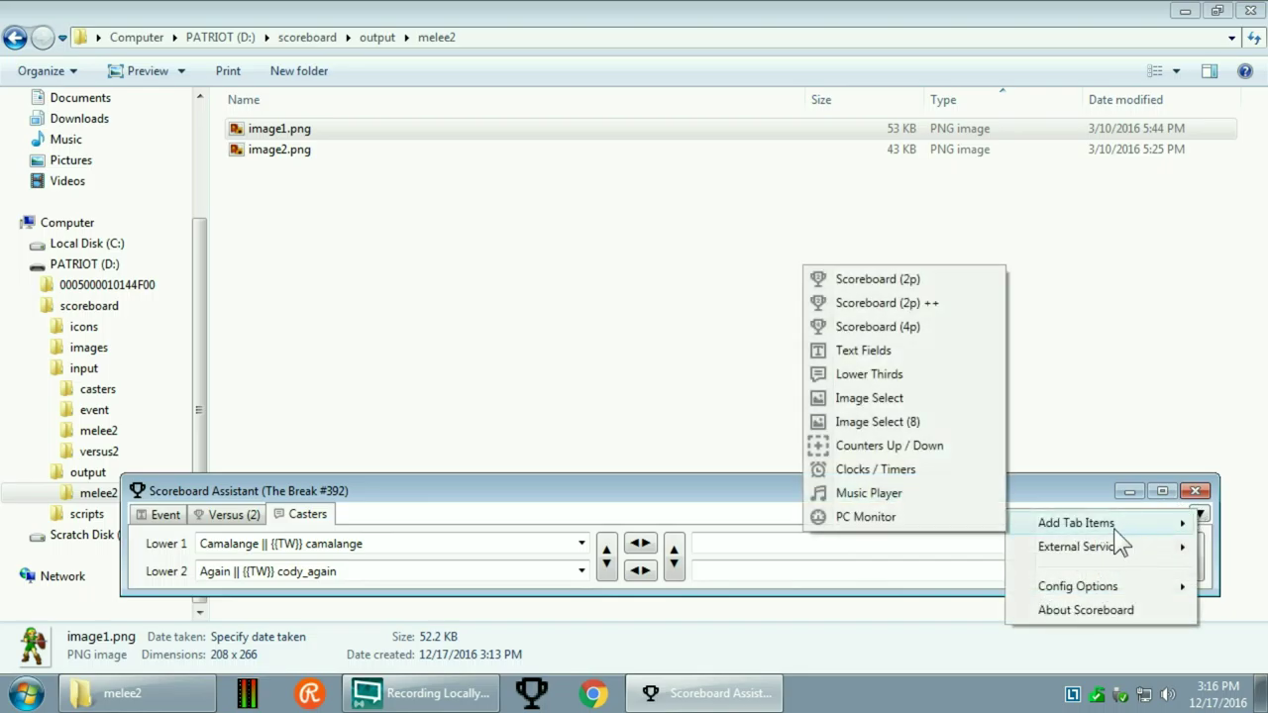
click(935, 437)
text(Images (8)
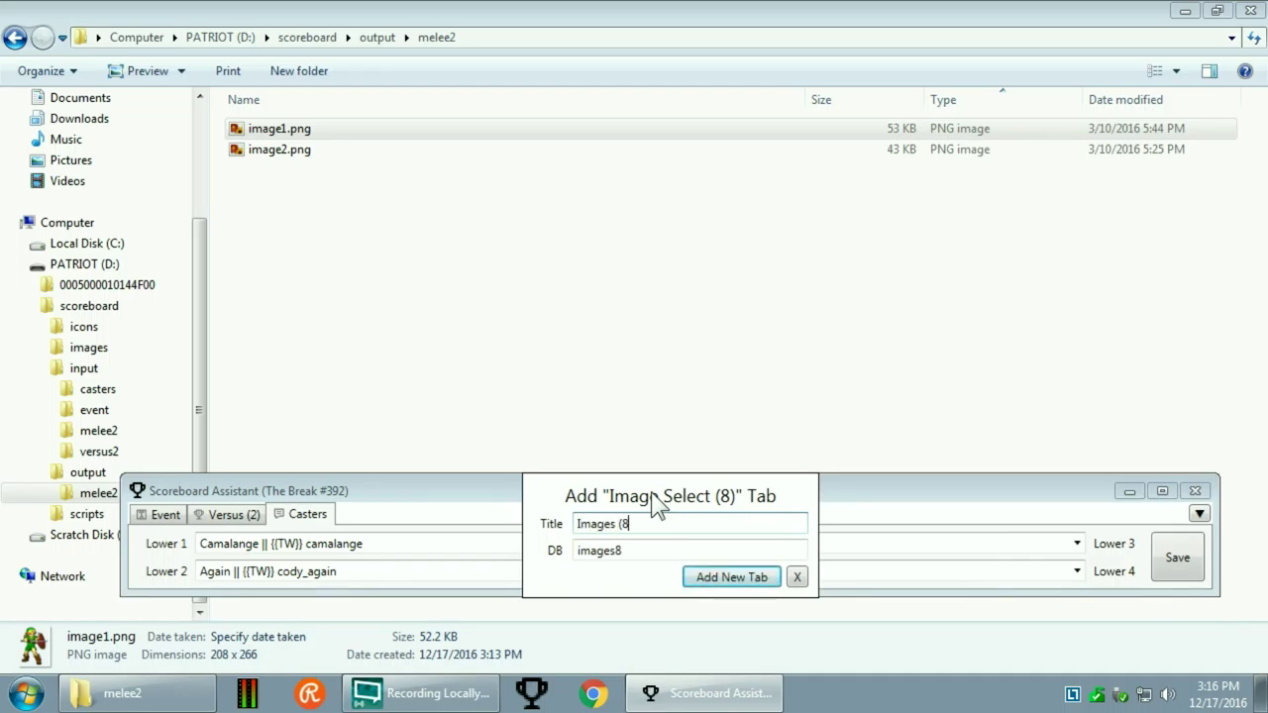
click(718, 580)
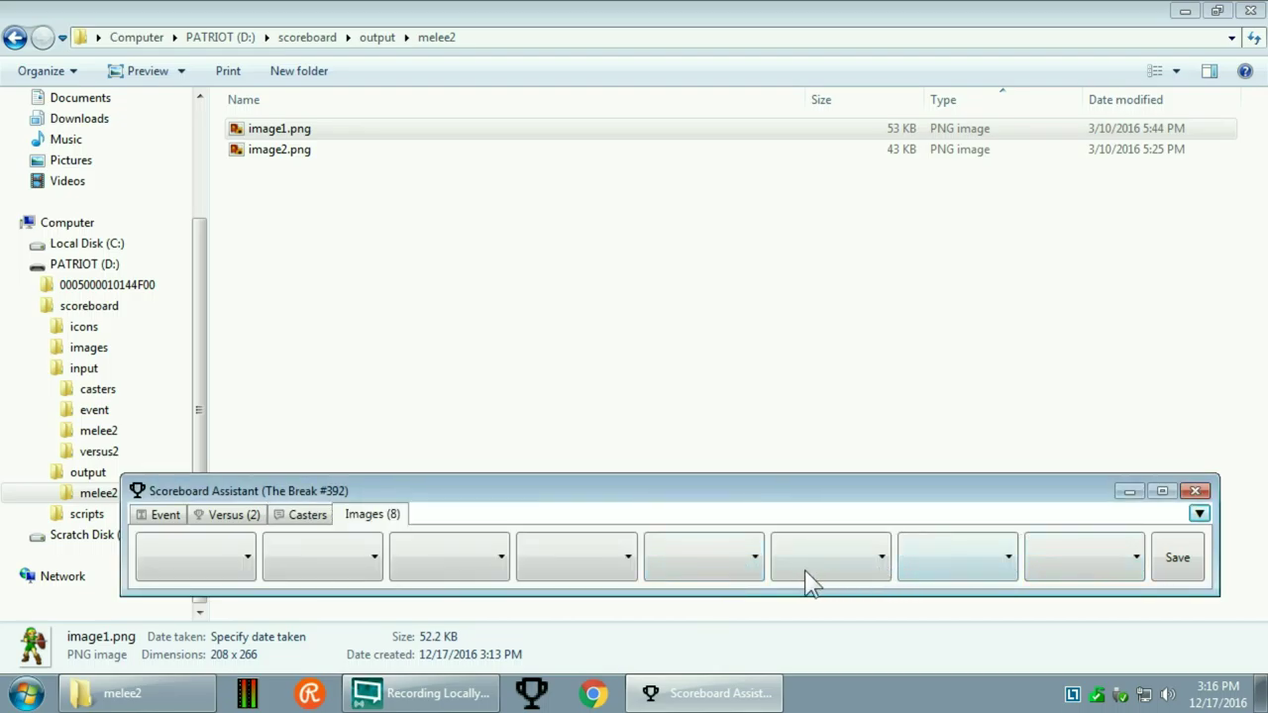
- Create a new folder named images8 inside the input folder
click(232, 563)
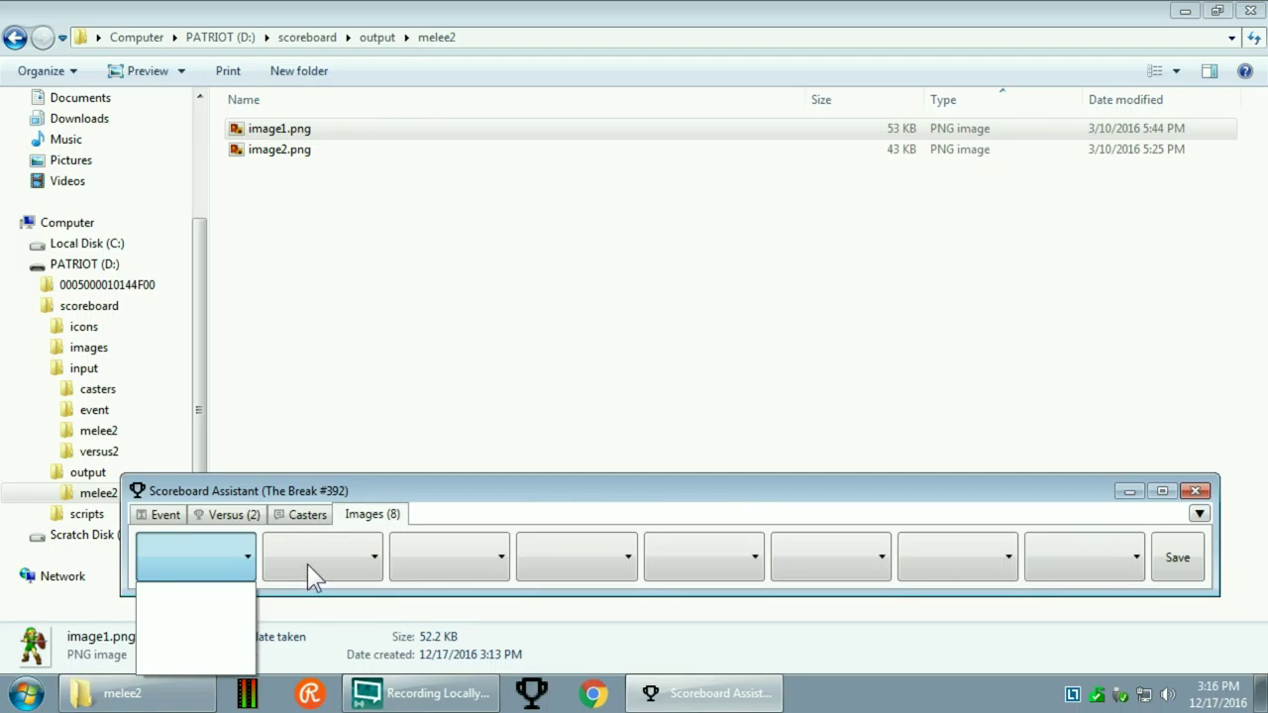
click(103, 373)
right_click(417, 367)
mouse_move(506, 606)
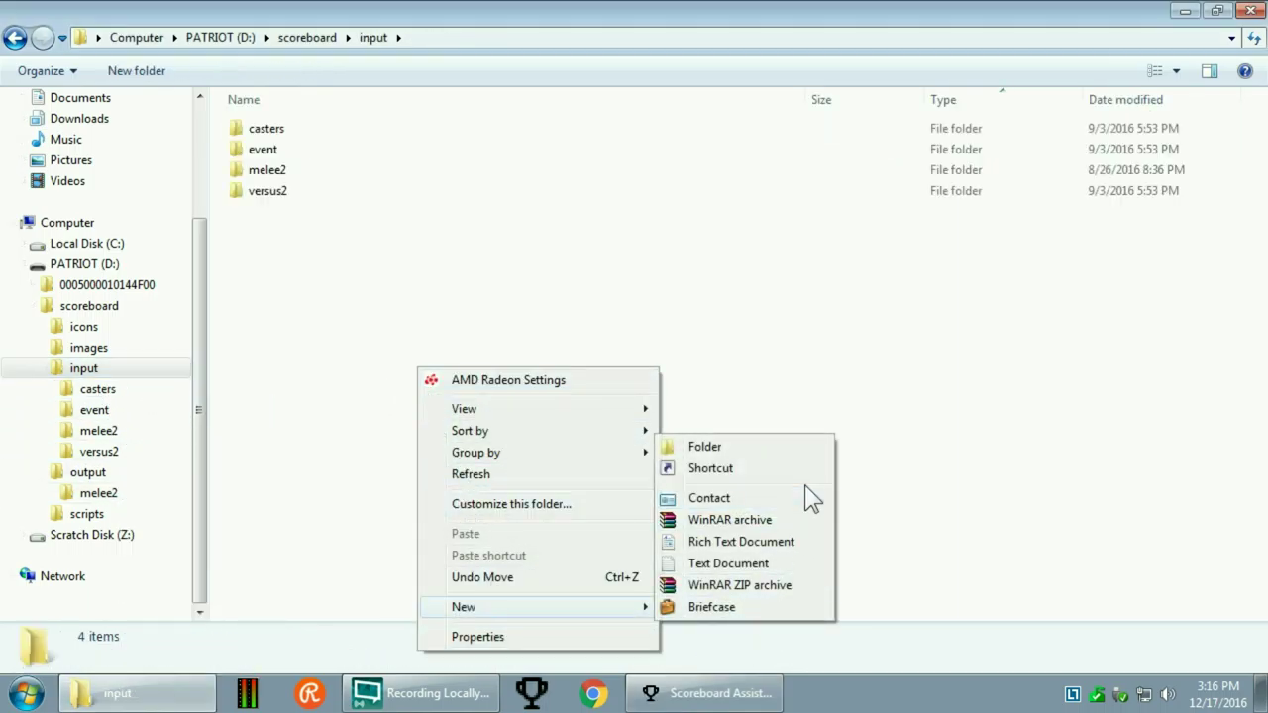
click(750, 445)
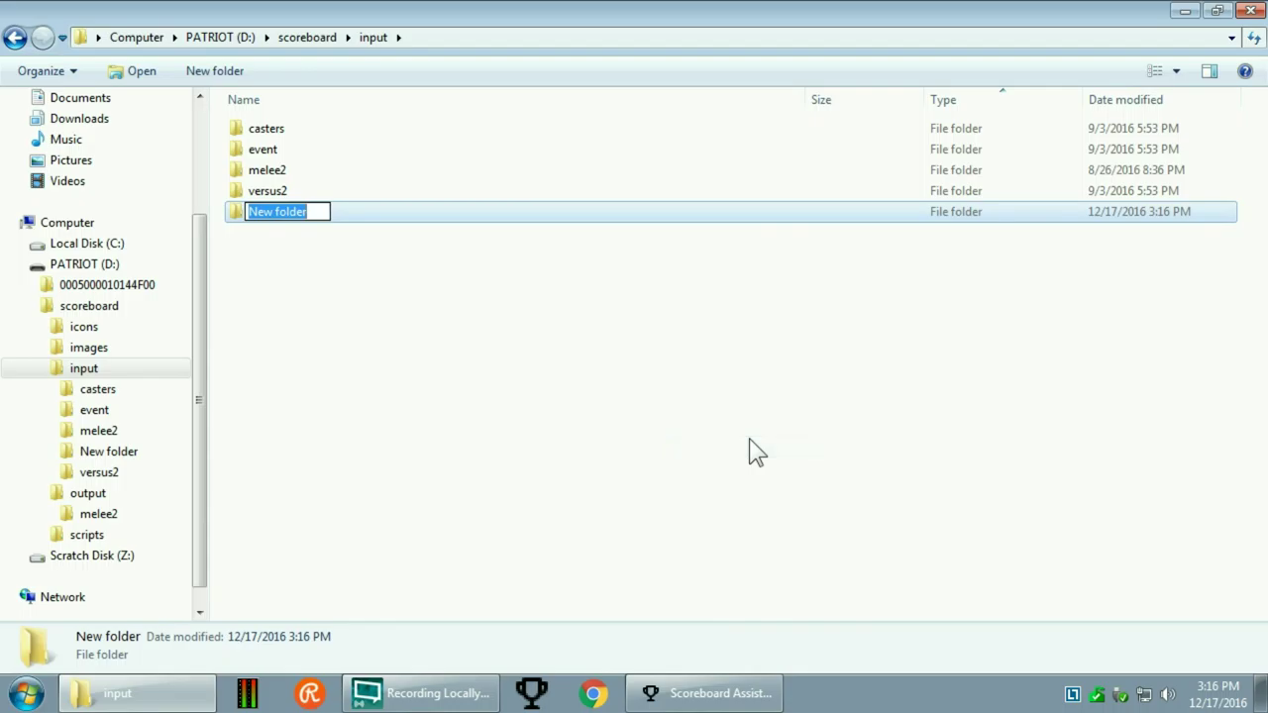
text(images)
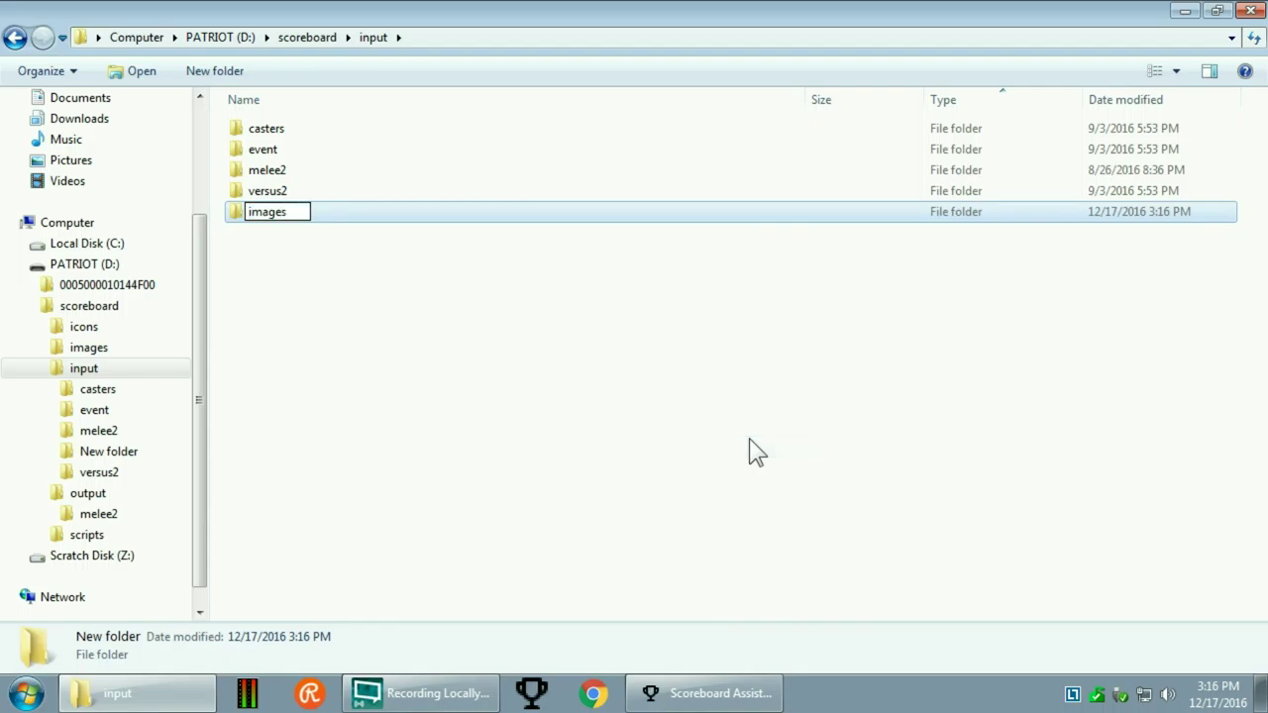
text(8)
click(784, 448)
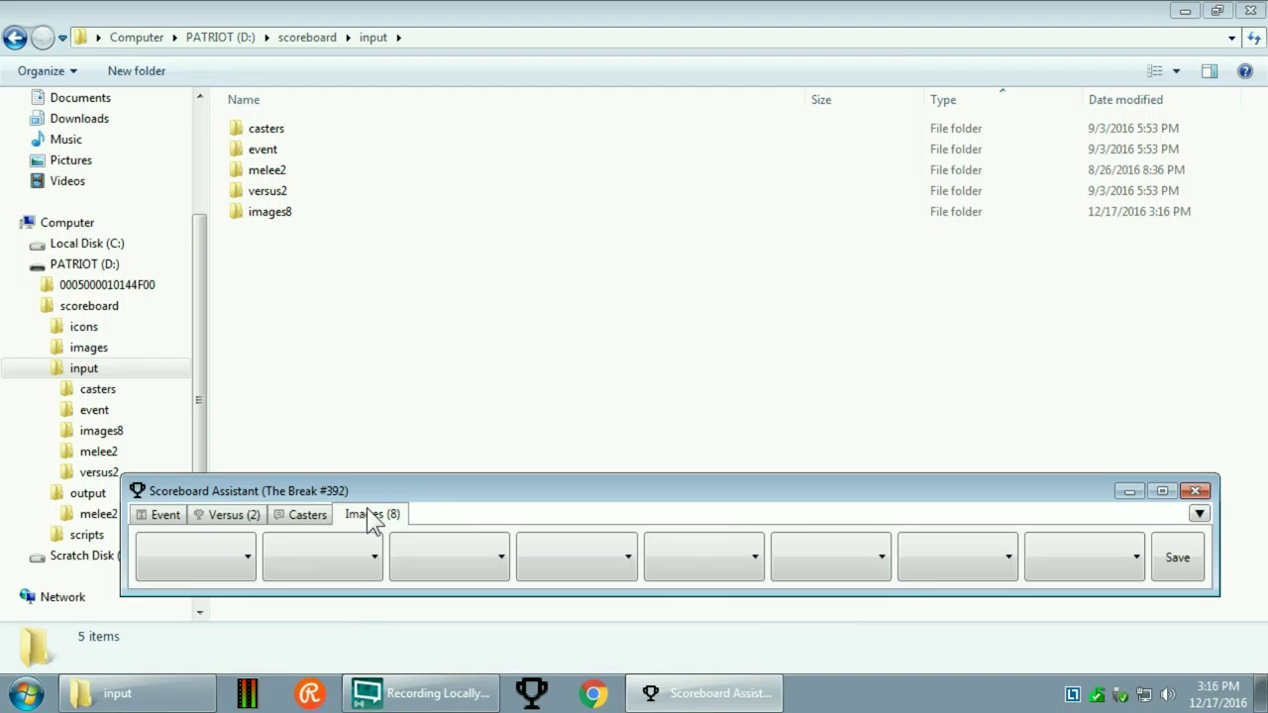
- Copy the 15 melee2 images from Falco.png through Pichu.png into images8
click(277, 328)
click(103, 412)
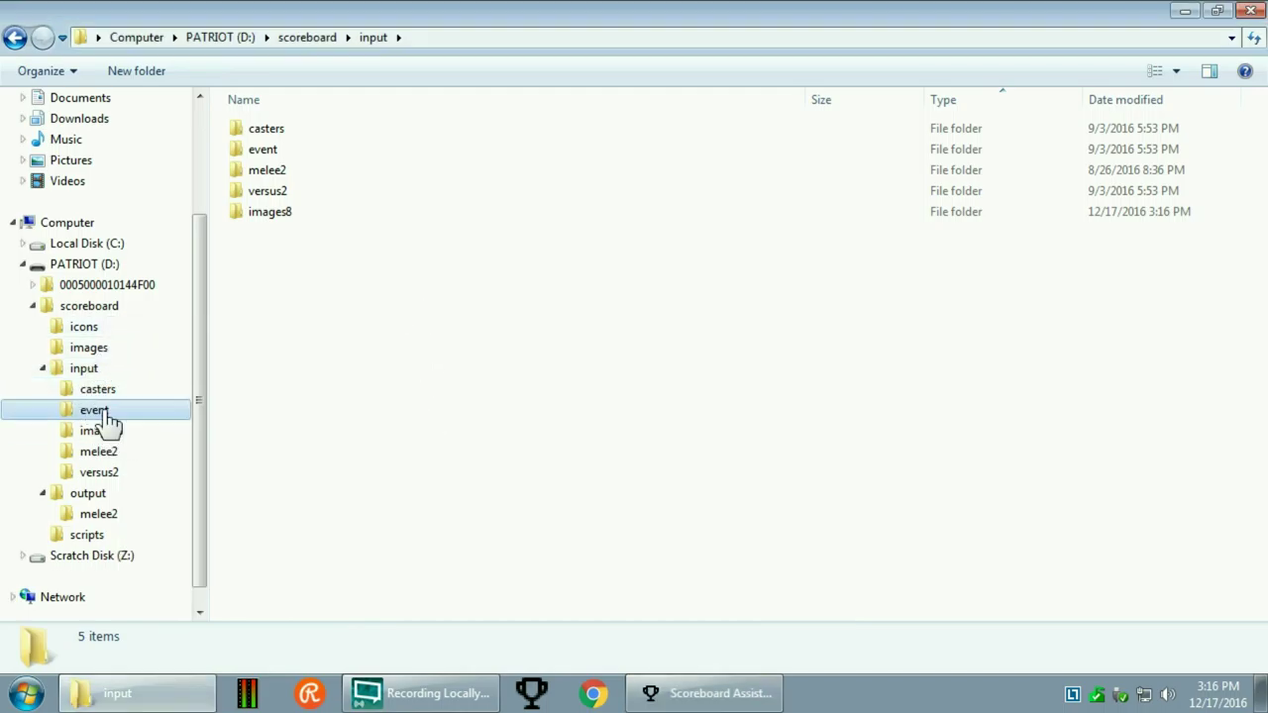
click(107, 455)
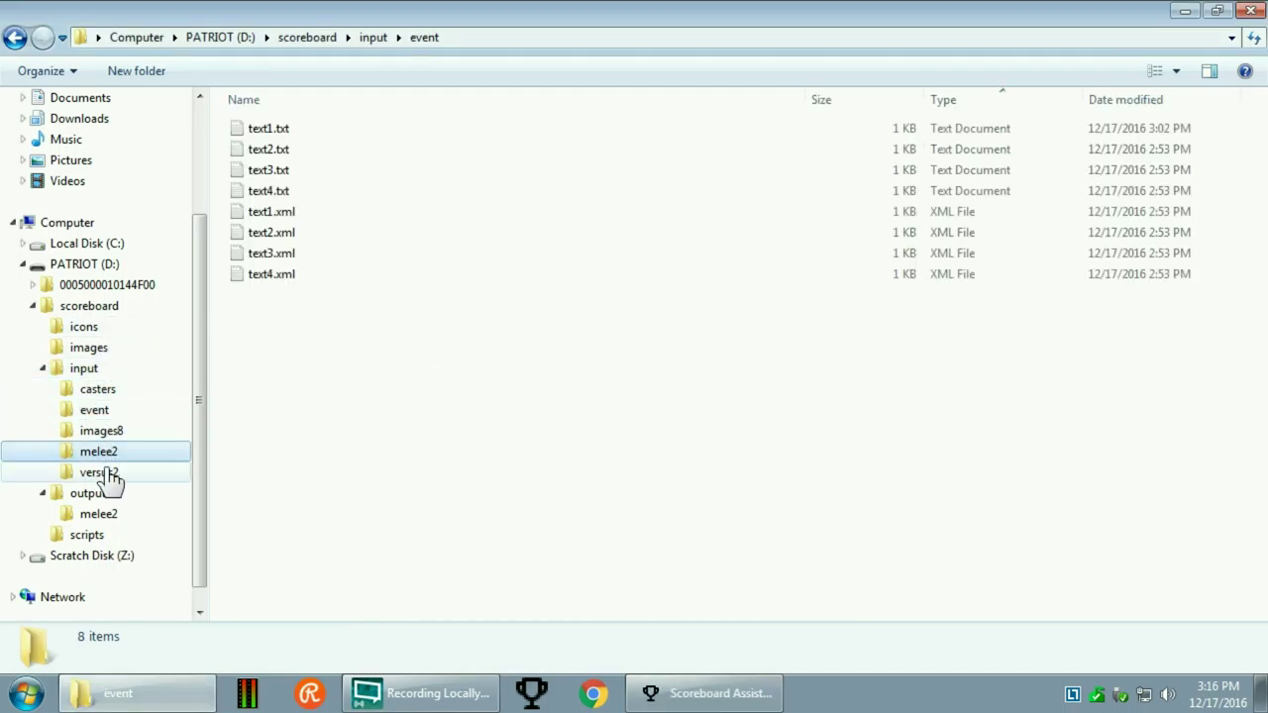
click(105, 472)
click(99, 452)
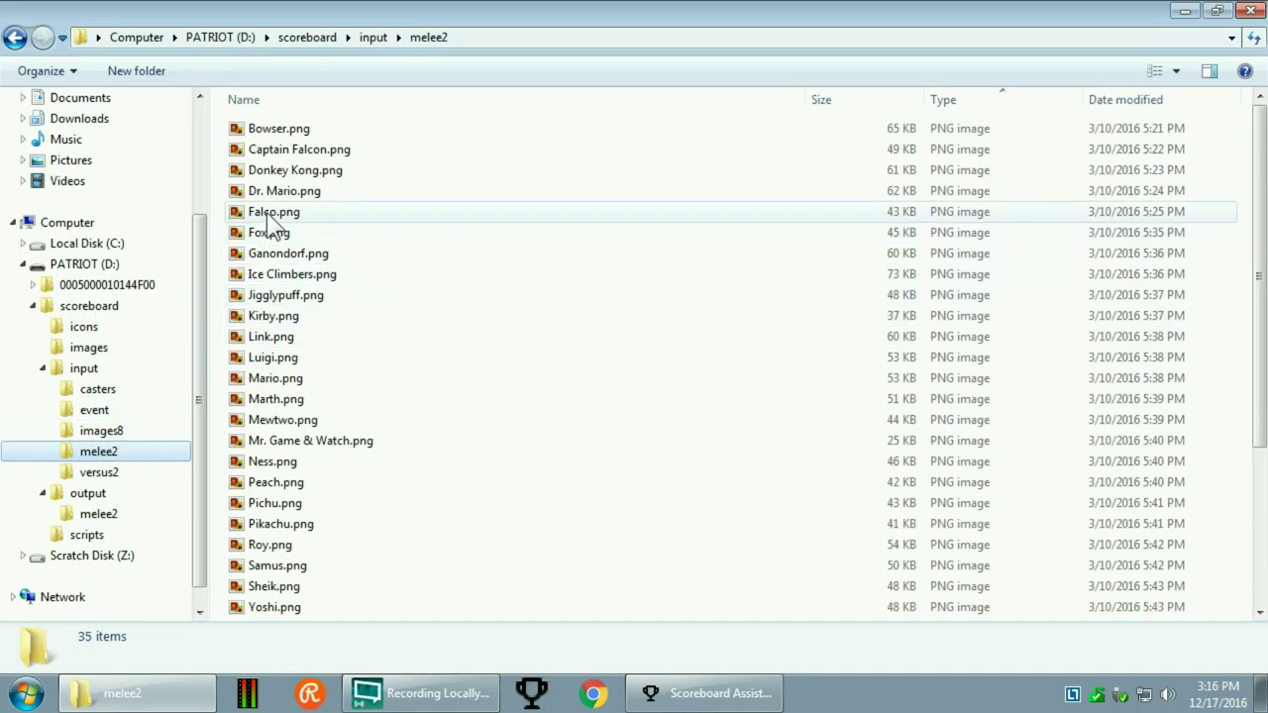
click(269, 214)
shift+click(311, 501)
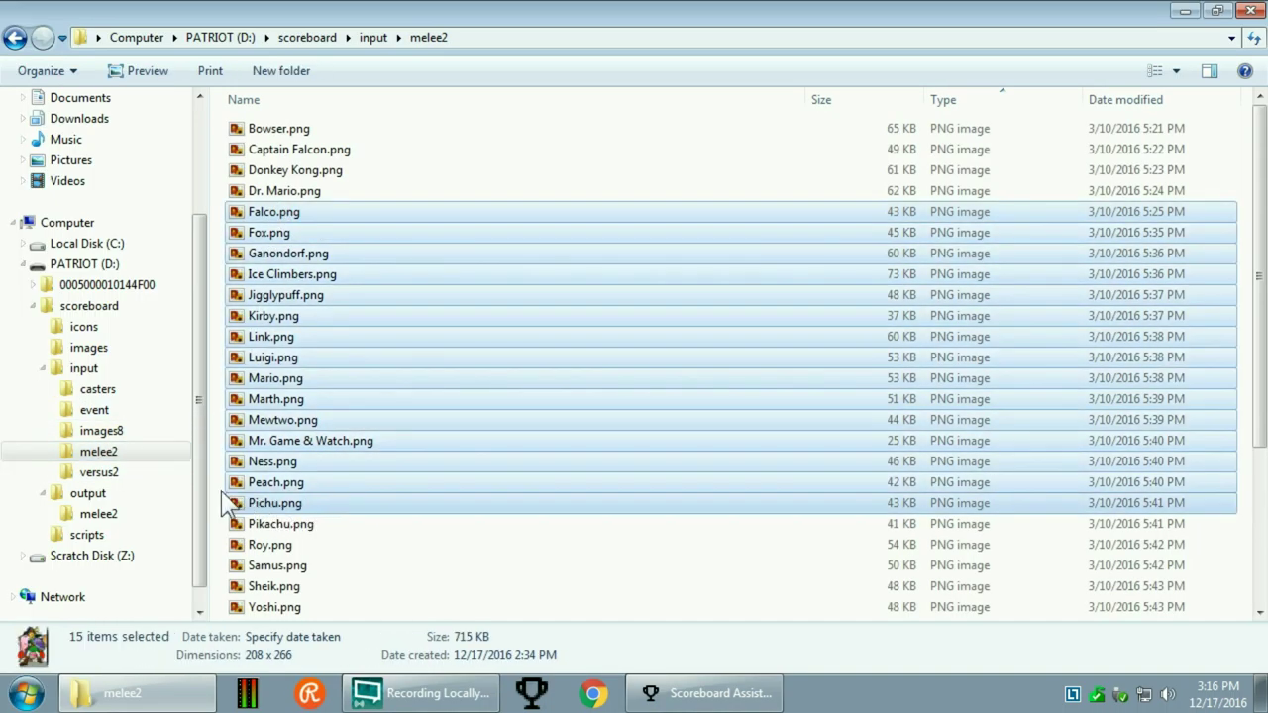
click(115, 432)
key(ctrl+v)
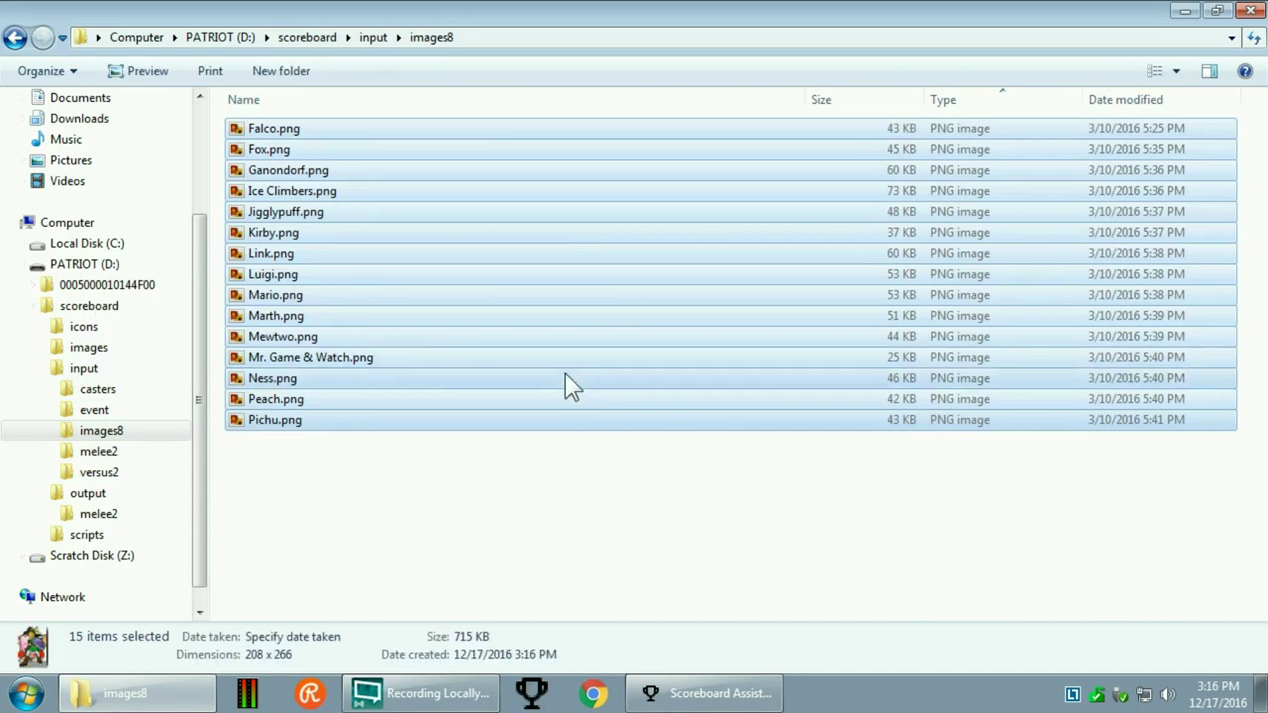
- Fill the eight image slots from images8 with Parse Folder, check the last slots' lists, and save
click(653, 694)
right_click(1175, 557)
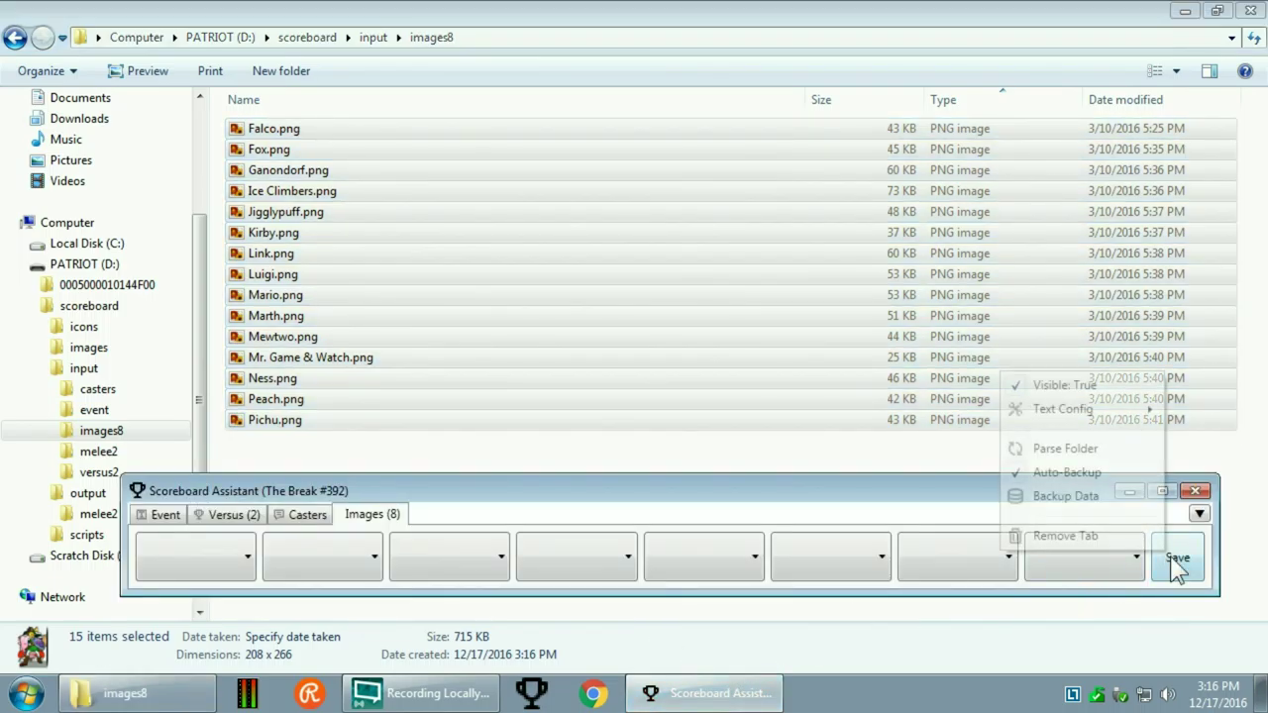
click(1099, 451)
click(1091, 548)
scroll(1106, 390, down, 3)
click(950, 554)
click(947, 548)
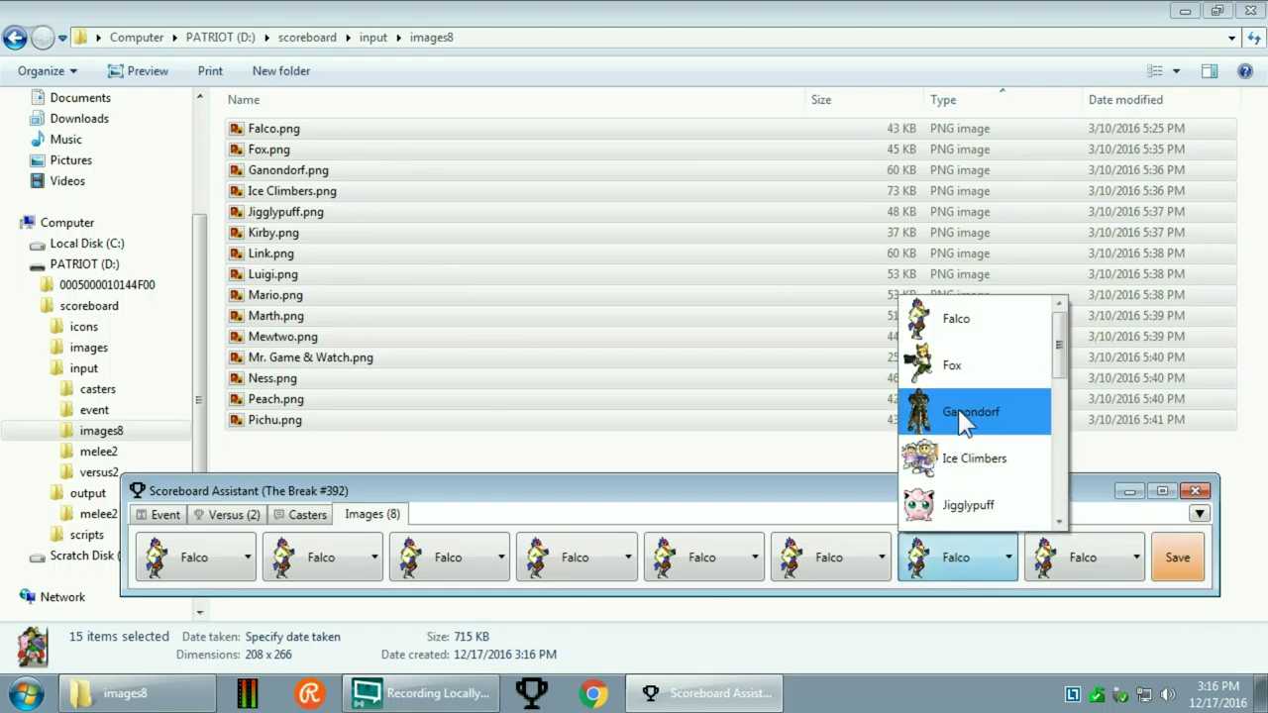
scroll(966, 421, down, 3)
click(840, 560)
click(840, 559)
scroll(842, 416, down, 3)
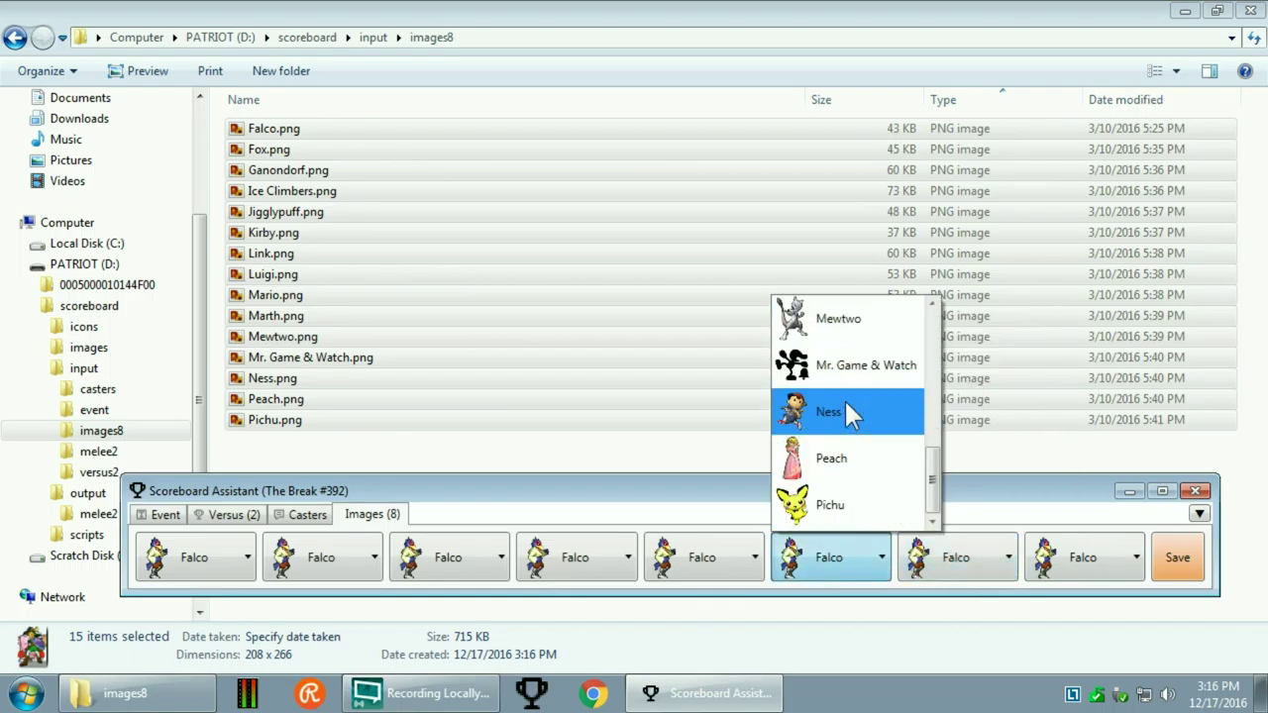
scroll(844, 411, up, 3)
click(670, 525)
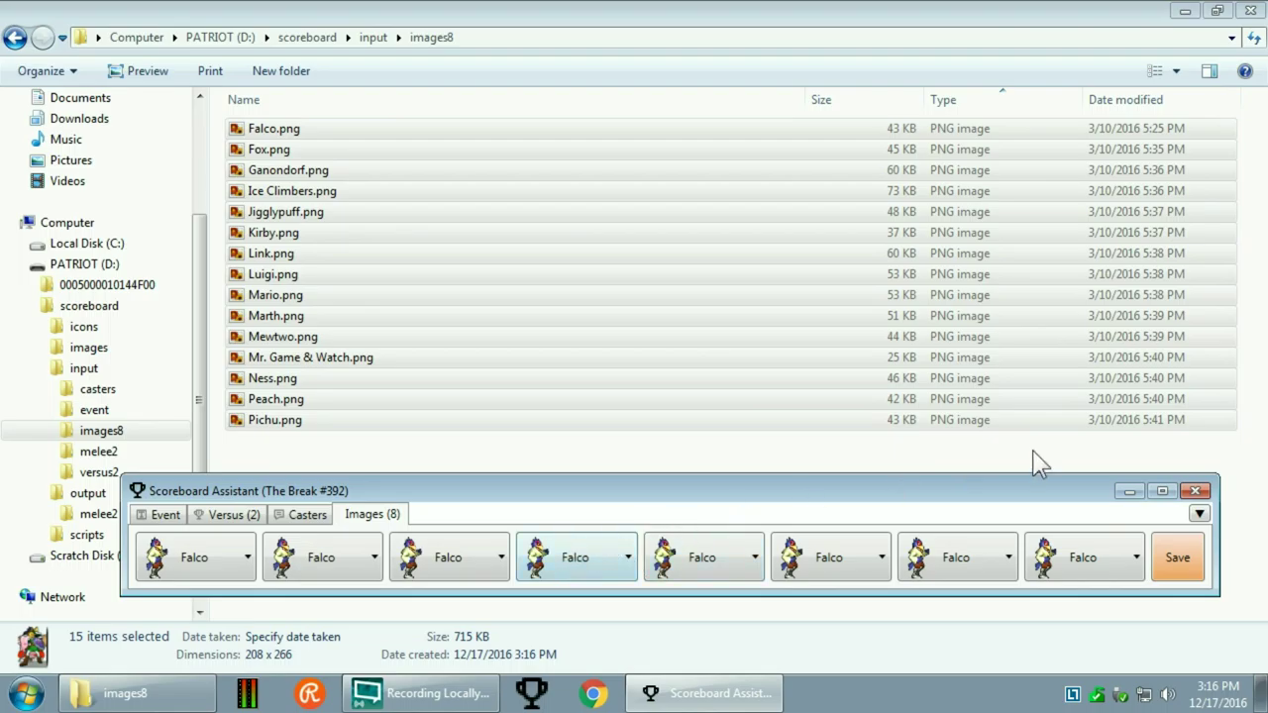
click(1175, 562)
- Remove the Images (8) tab from Scoreboard Assistant
click(1197, 517)
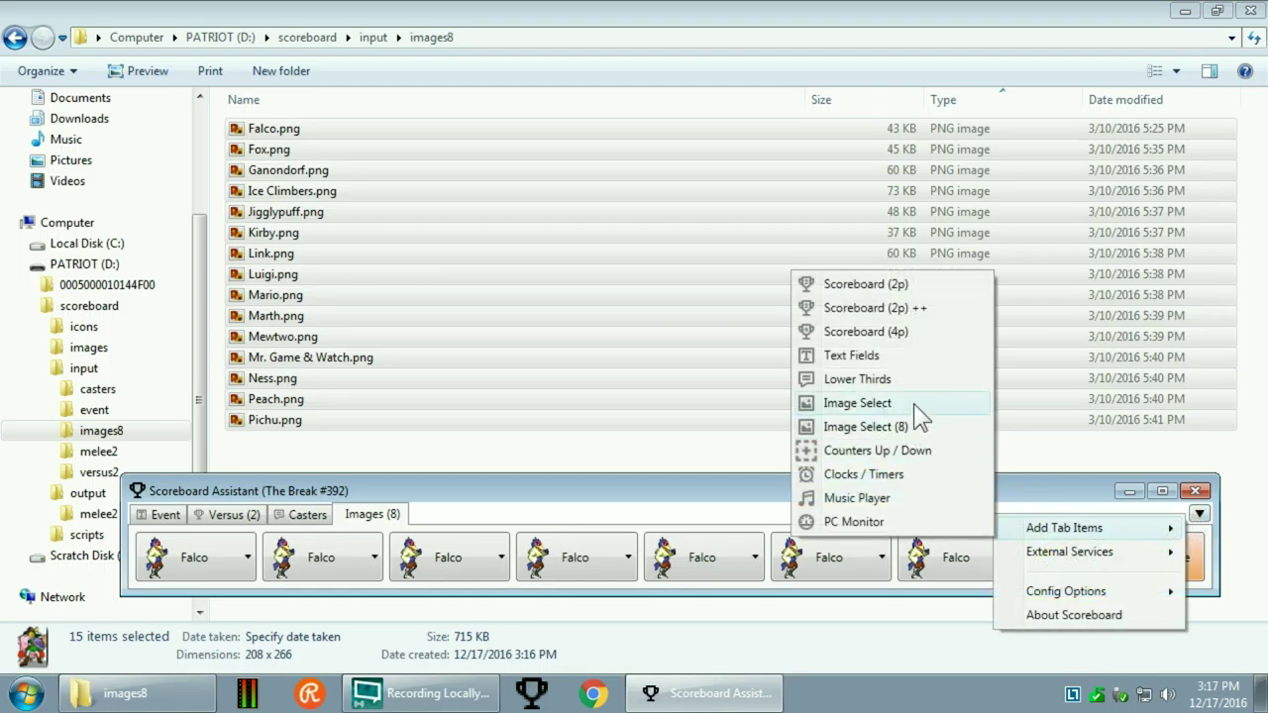
click(739, 488)
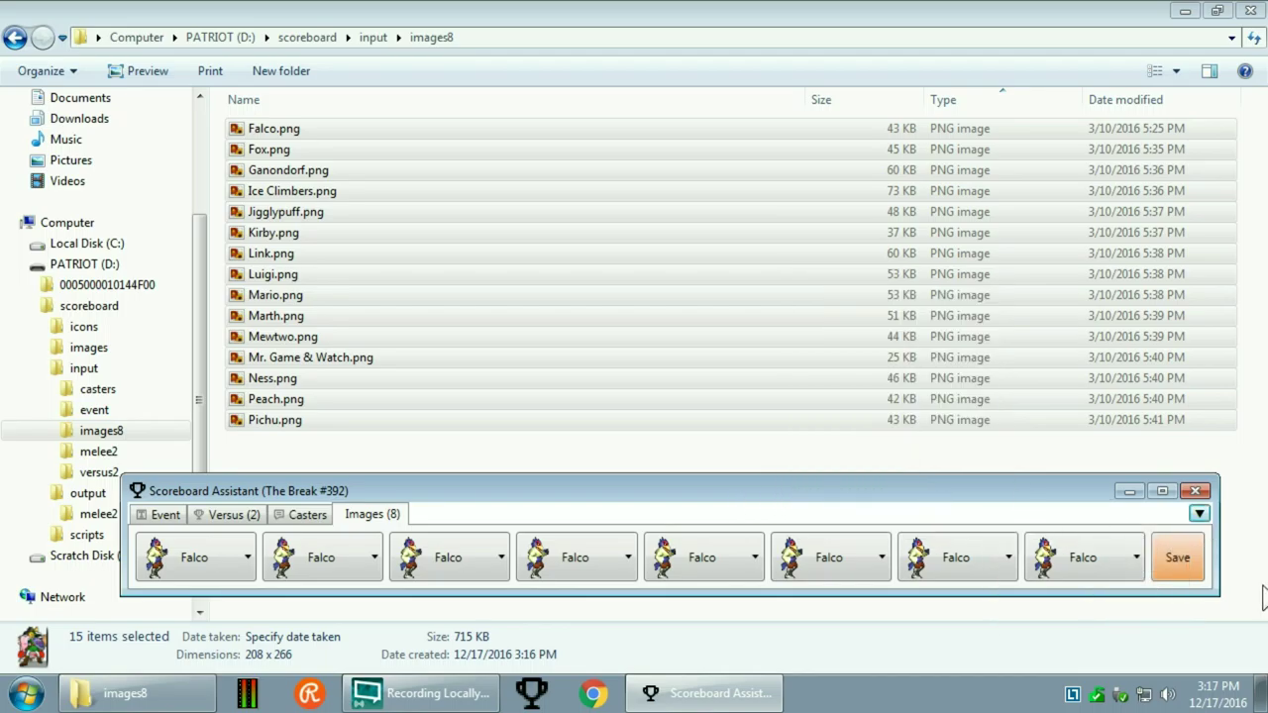
right_click(1177, 579)
click(1025, 544)
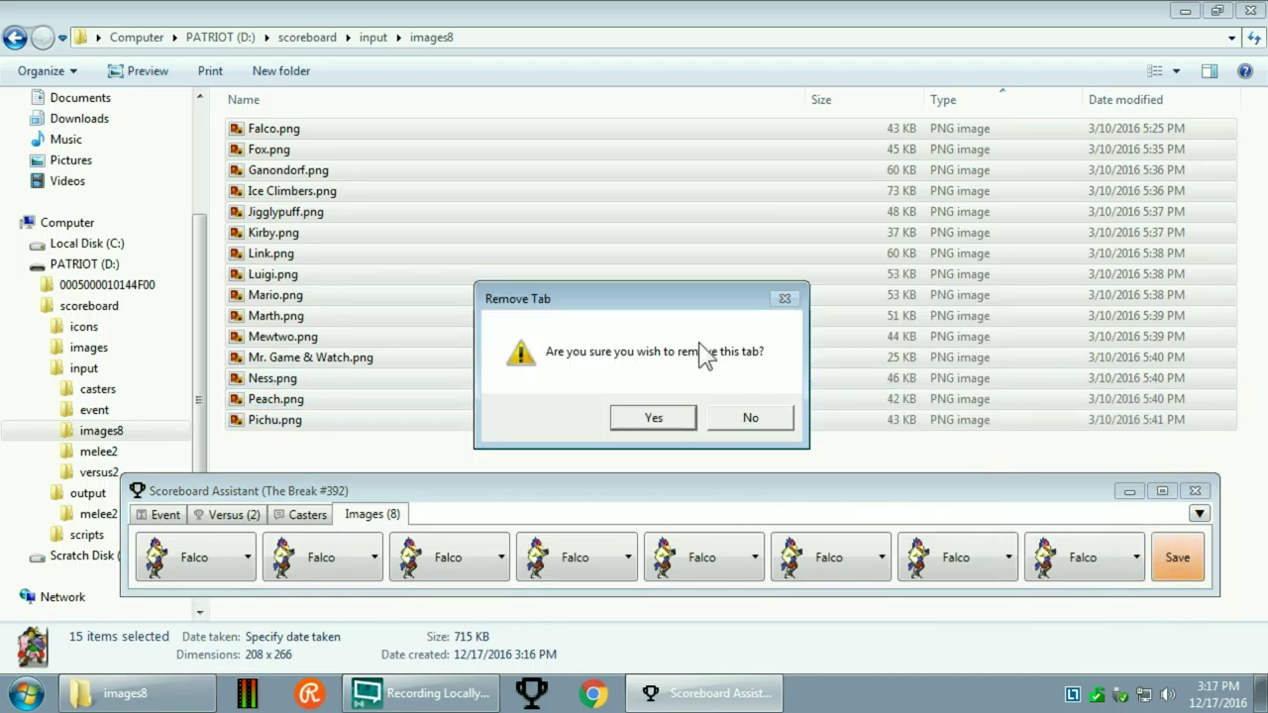
click(634, 418)
- Permanently delete the images8 folder from the input folder
click(114, 431)
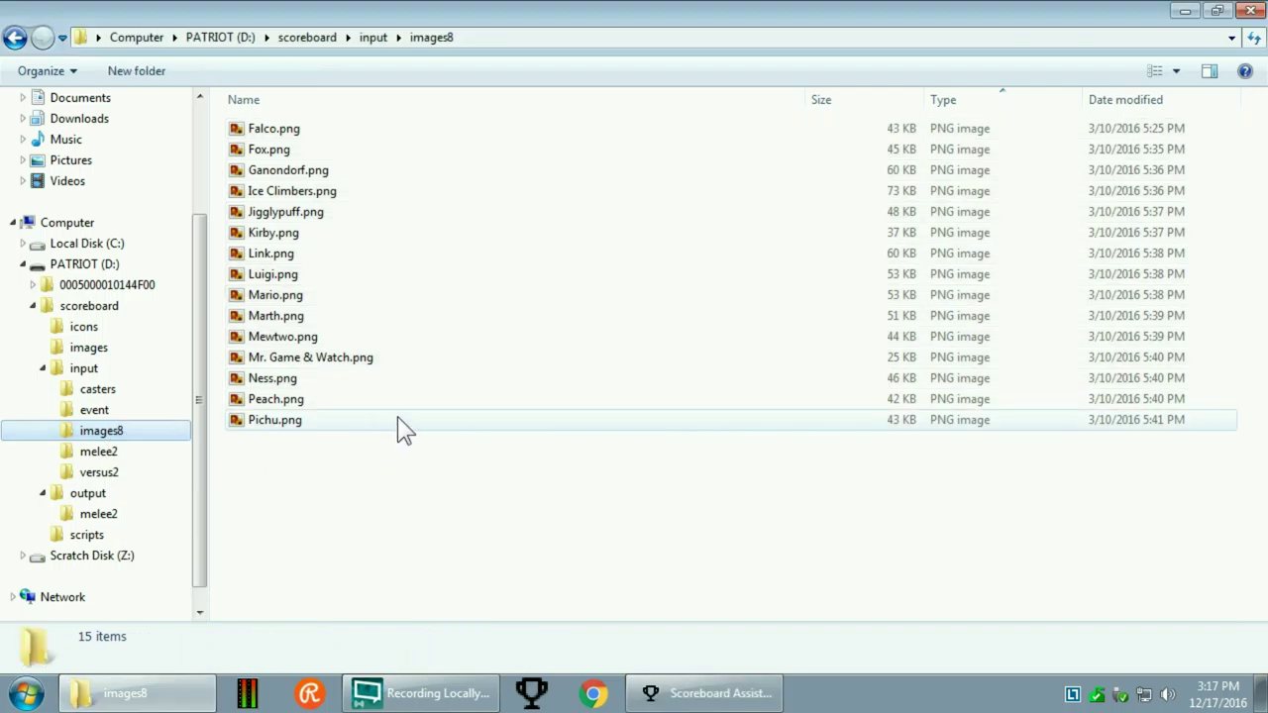
key(Delete)
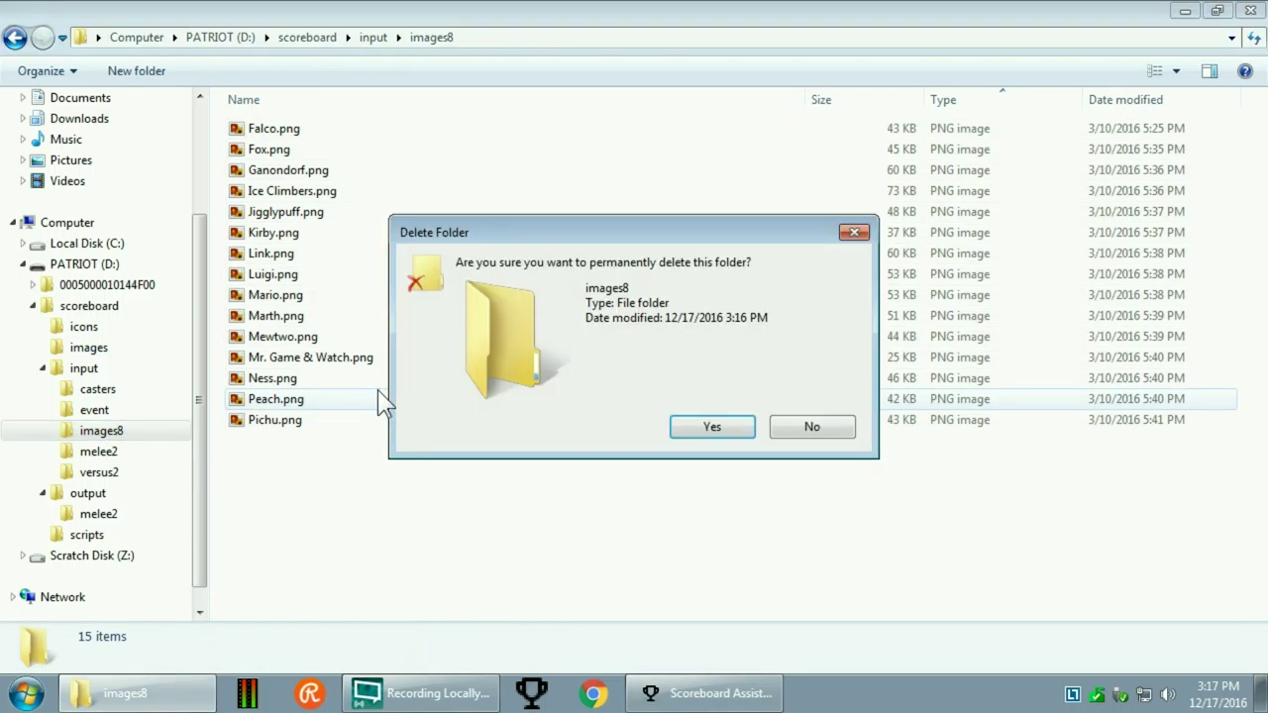
click(713, 428)
click(698, 694)
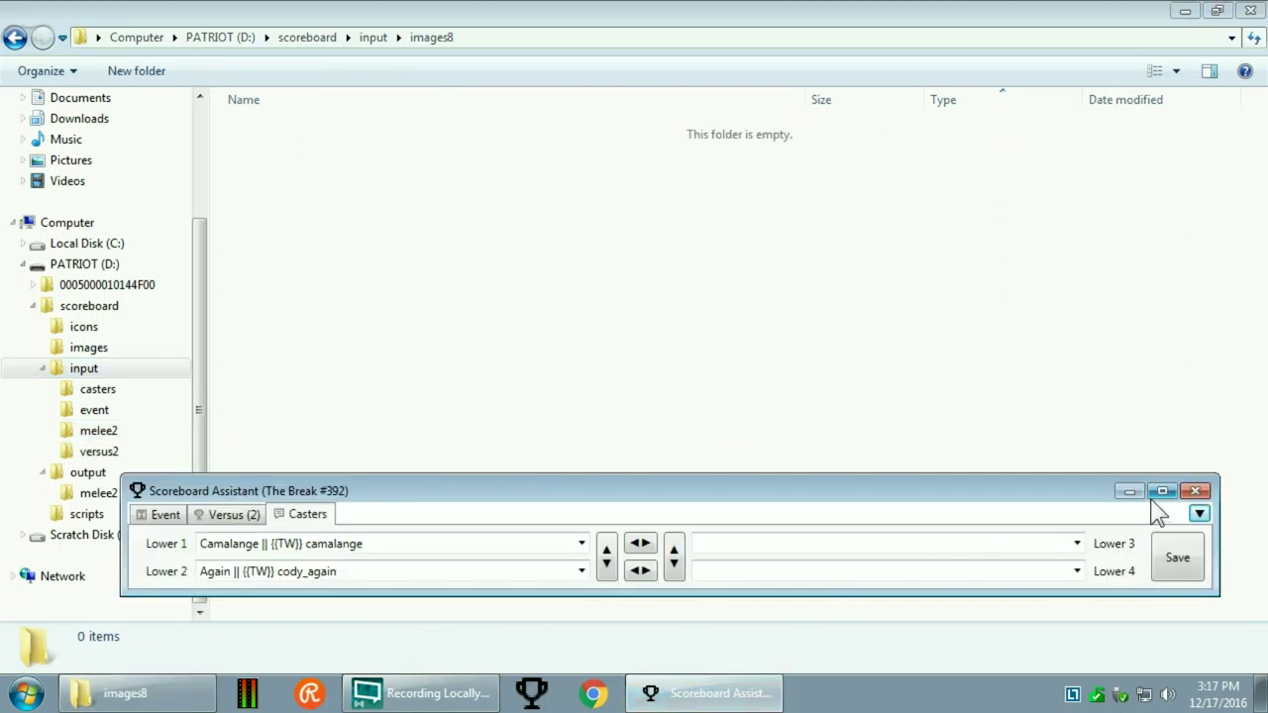
click(1198, 513)
mouse_move(1089, 522)
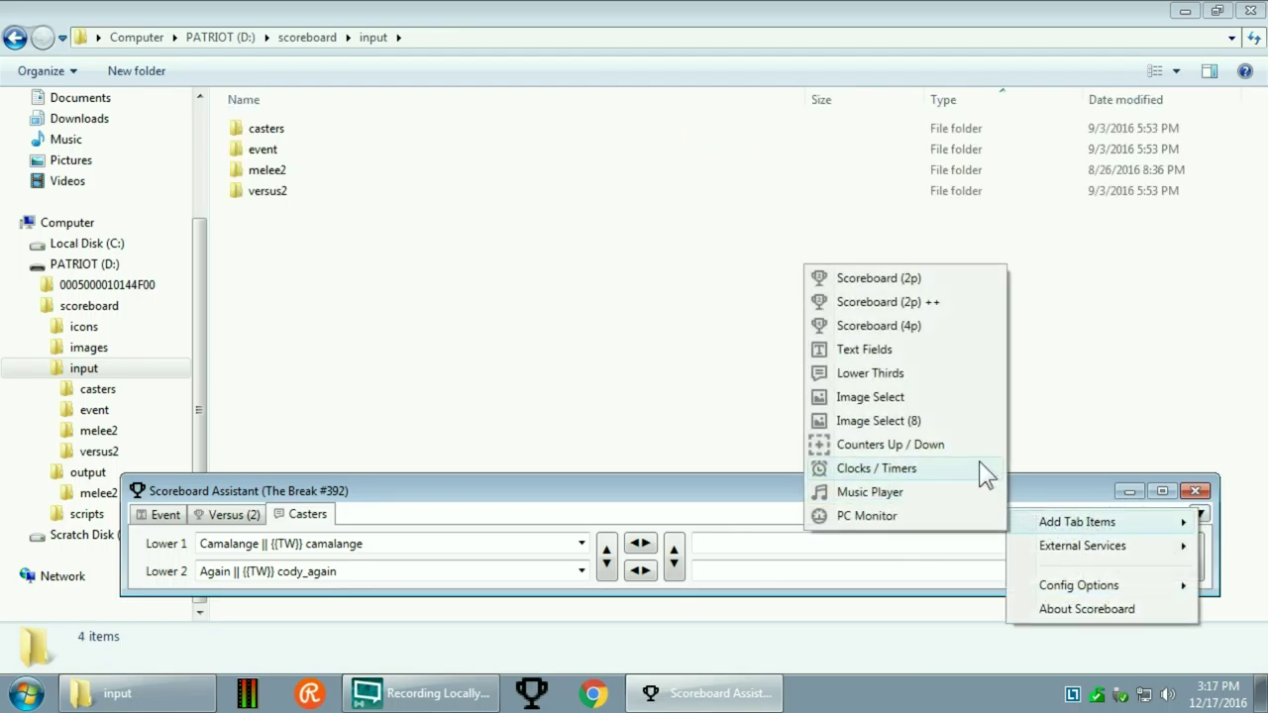
click(946, 448)
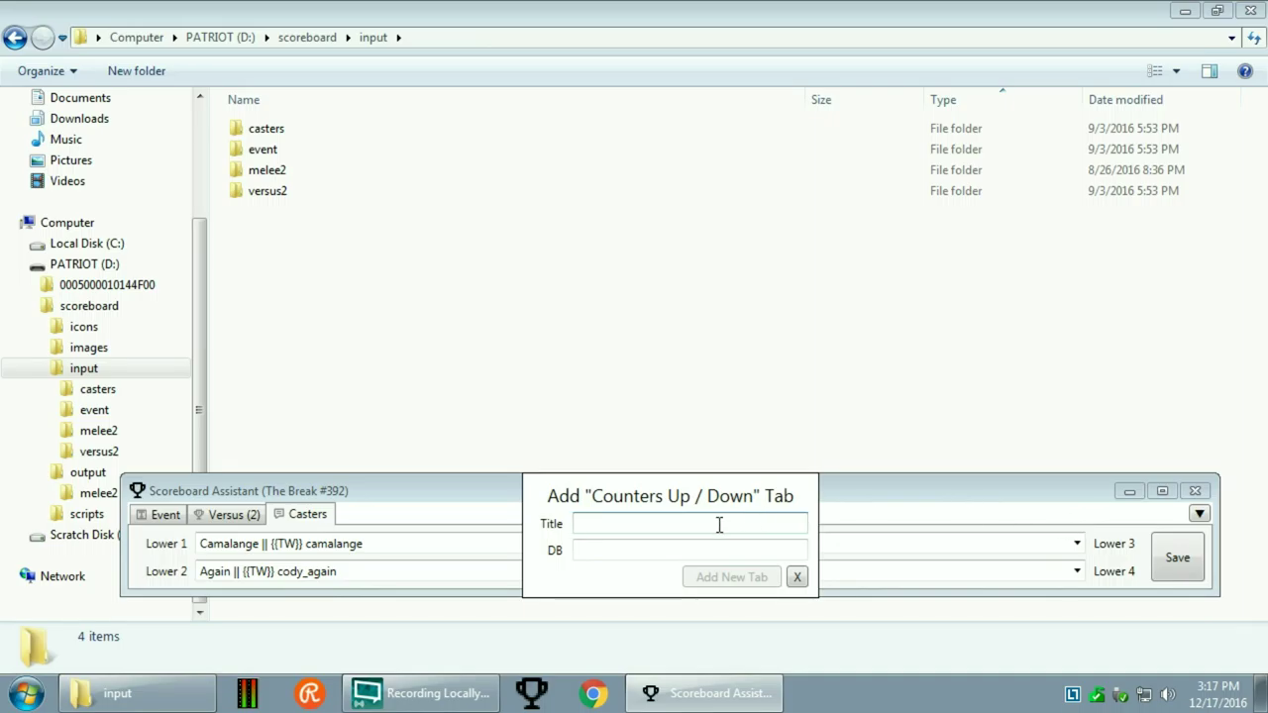
text(C)
key(BackSpace)
text(Death)
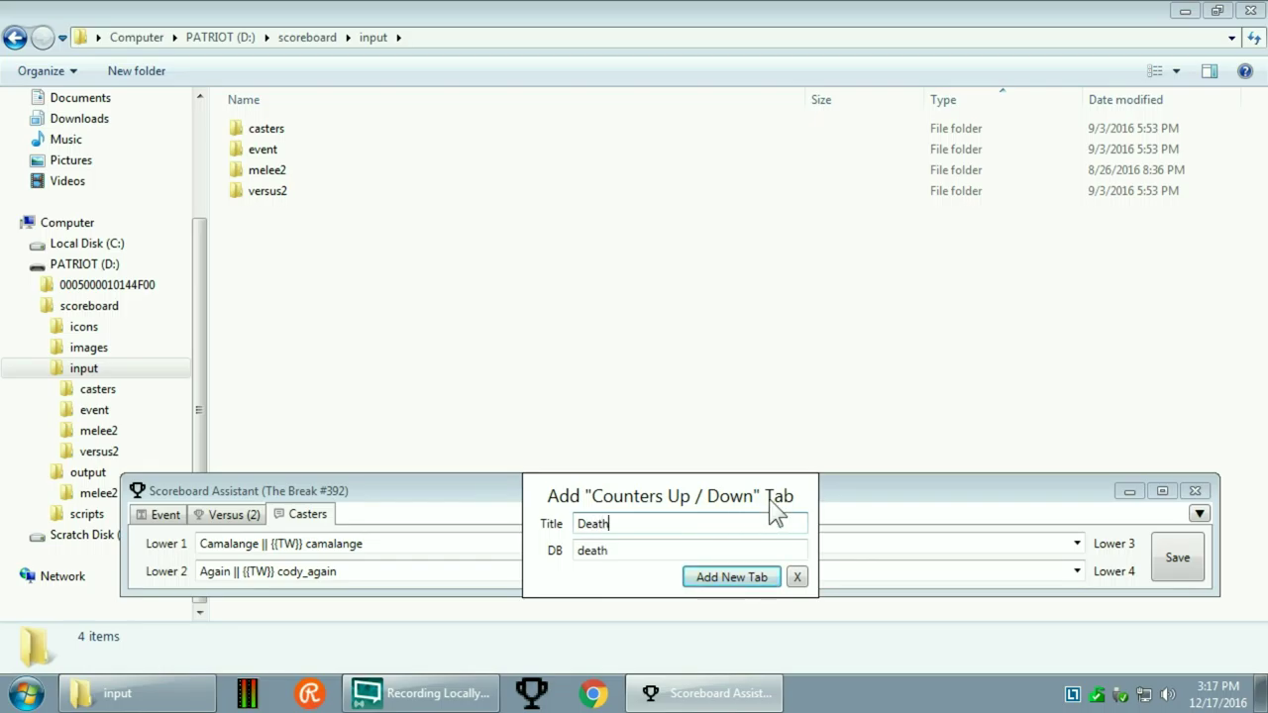
text(s)
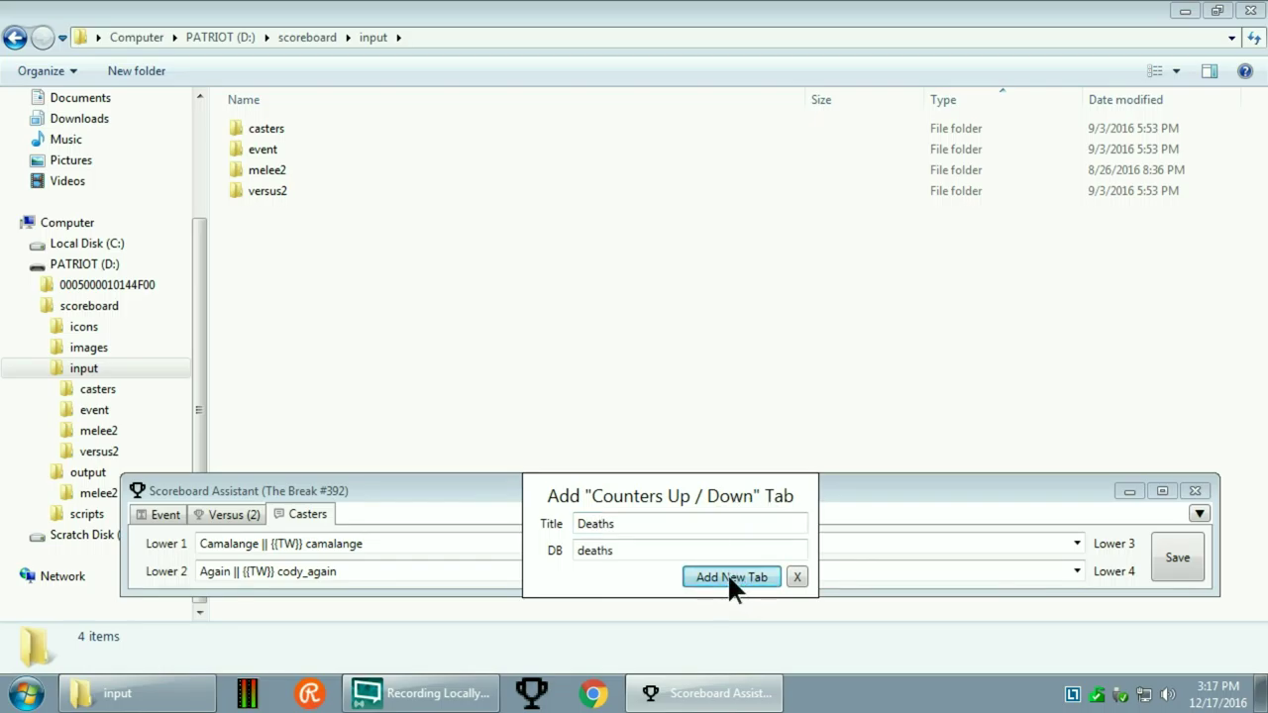
click(729, 580)
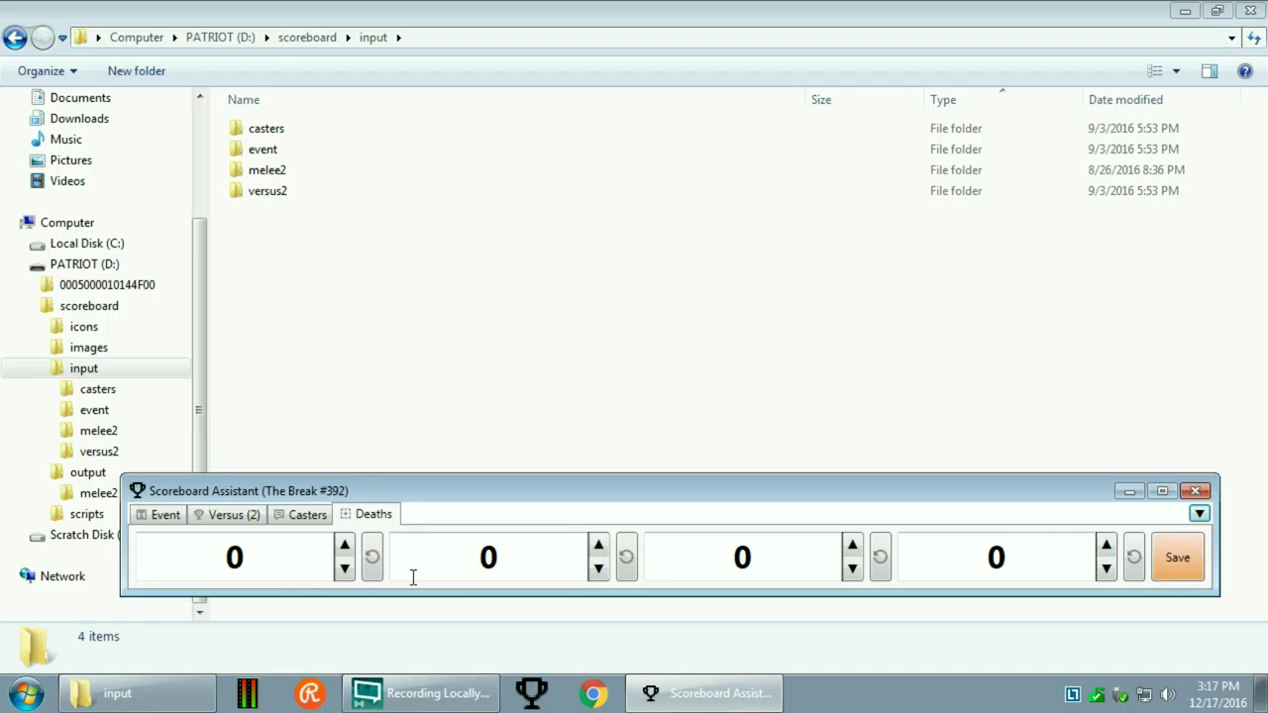
click(345, 545)
click(345, 545)
click(345, 567)
click(345, 568)
click(599, 545)
click(599, 545)
click(599, 544)
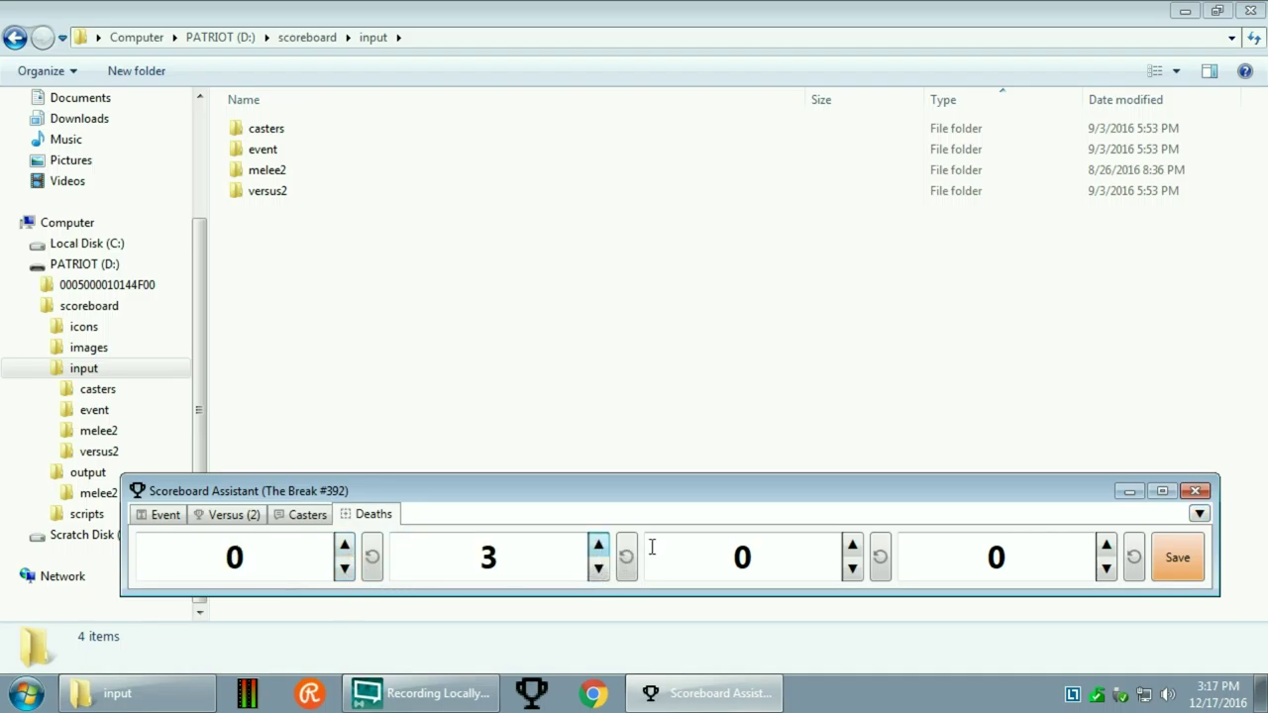
click(852, 545)
click(852, 545)
click(852, 544)
click(1107, 545)
click(1106, 545)
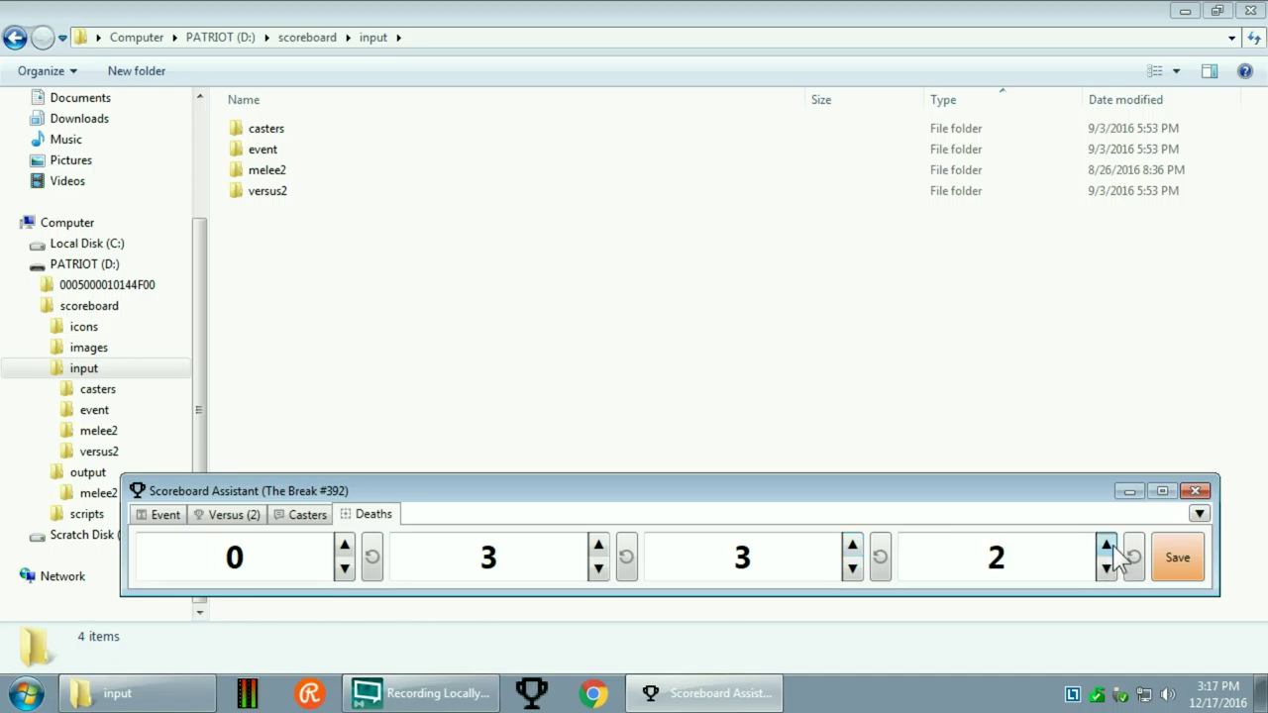
click(1108, 545)
click(242, 515)
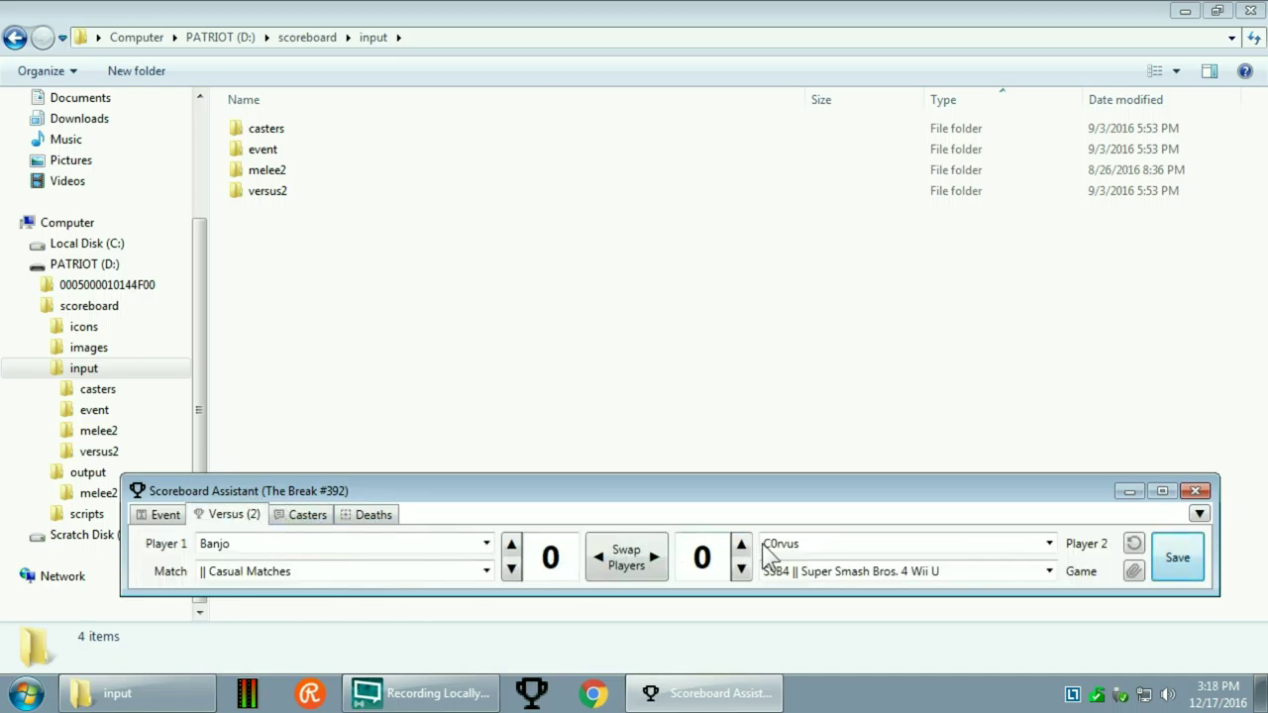
click(368, 516)
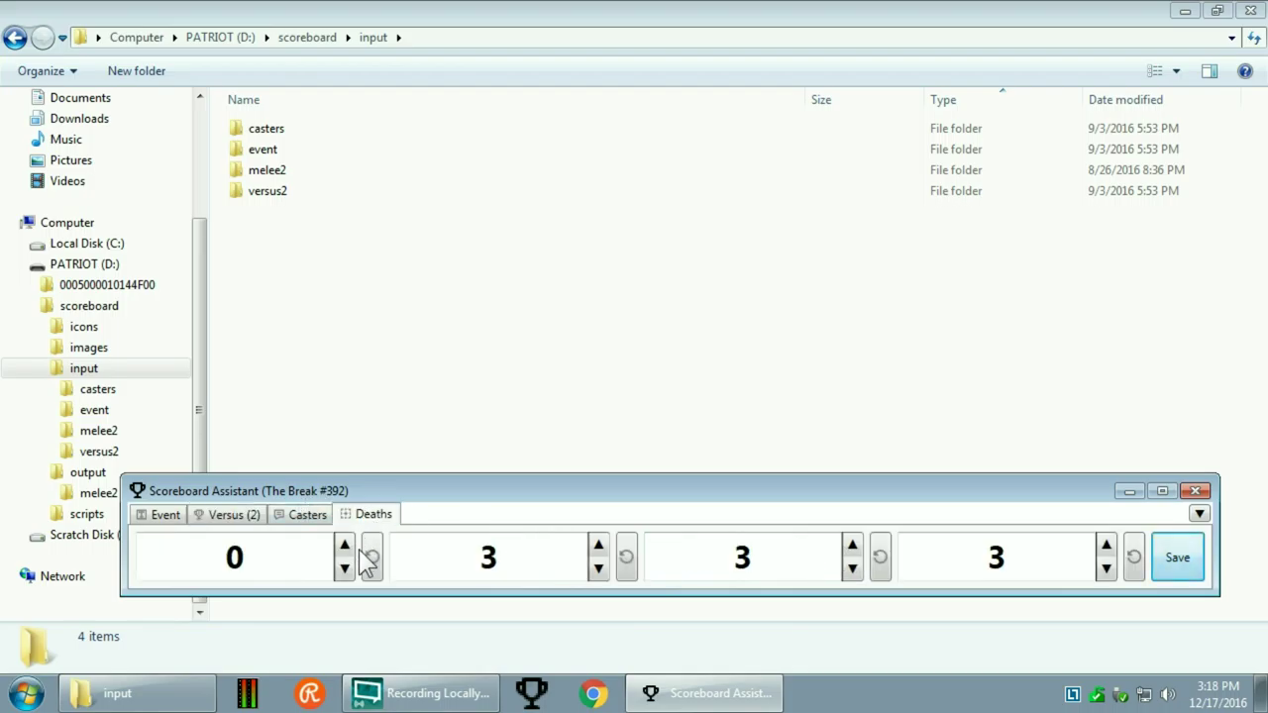
click(598, 567)
click(599, 567)
click(598, 568)
click(1134, 560)
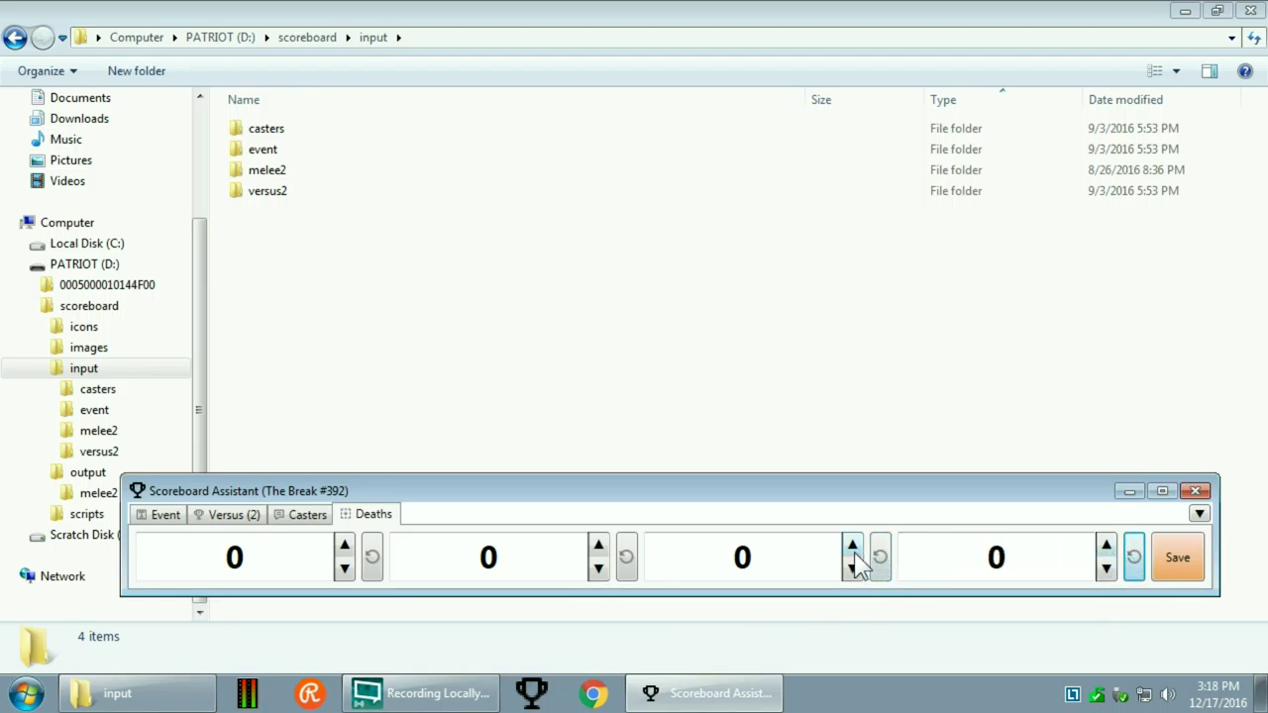
click(1192, 561)
right_click(1188, 552)
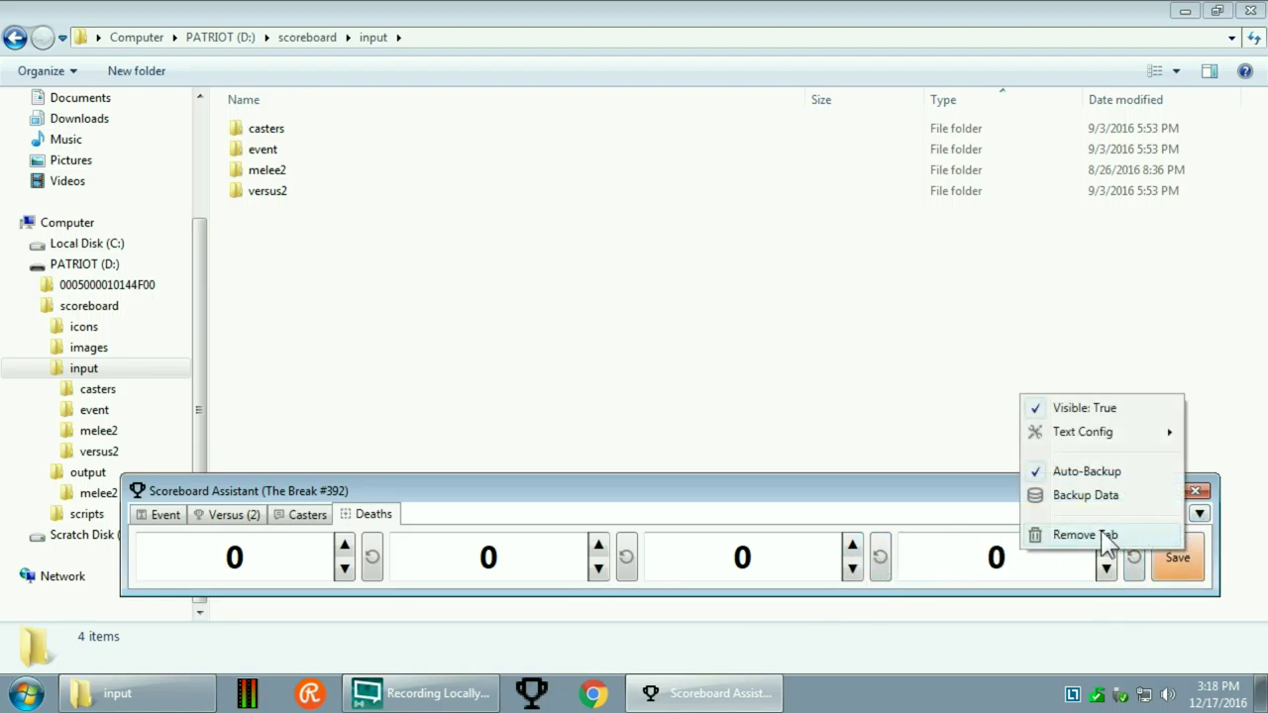
click(1099, 533)
click(652, 417)
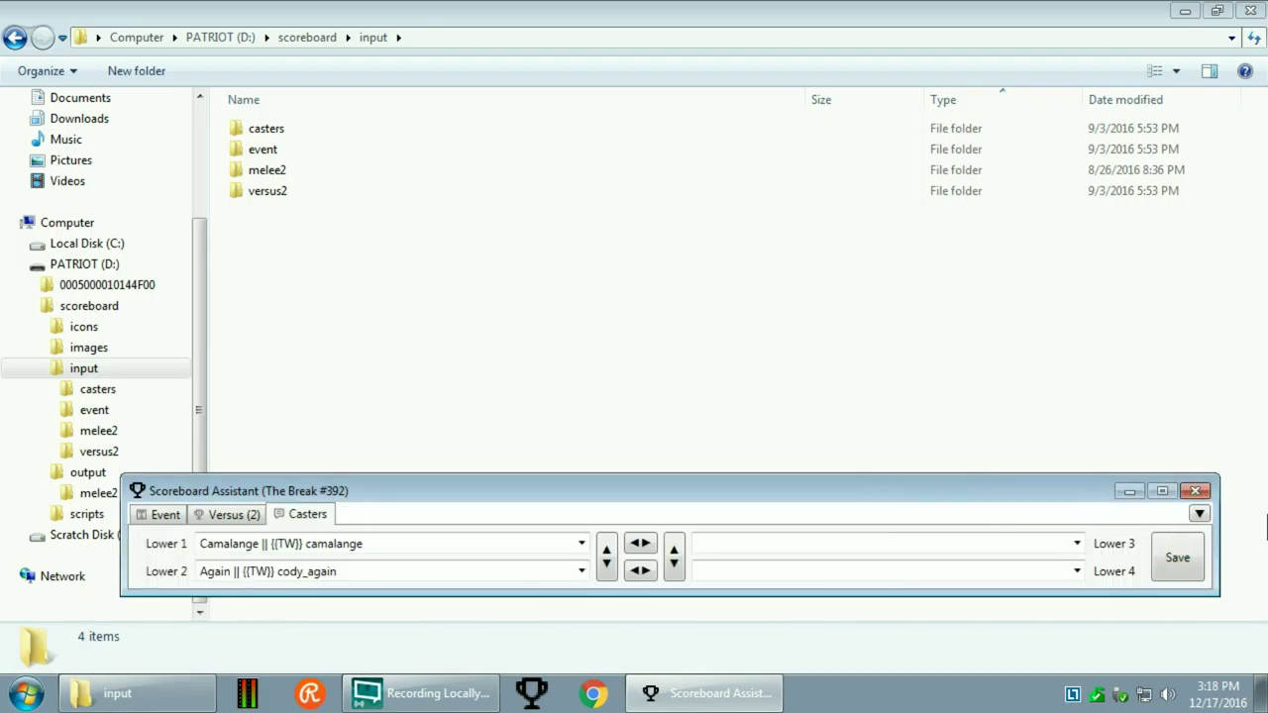
click(1199, 513)
- Add a Clocks / Timers tab titled Timers
mouse_move(1112, 533)
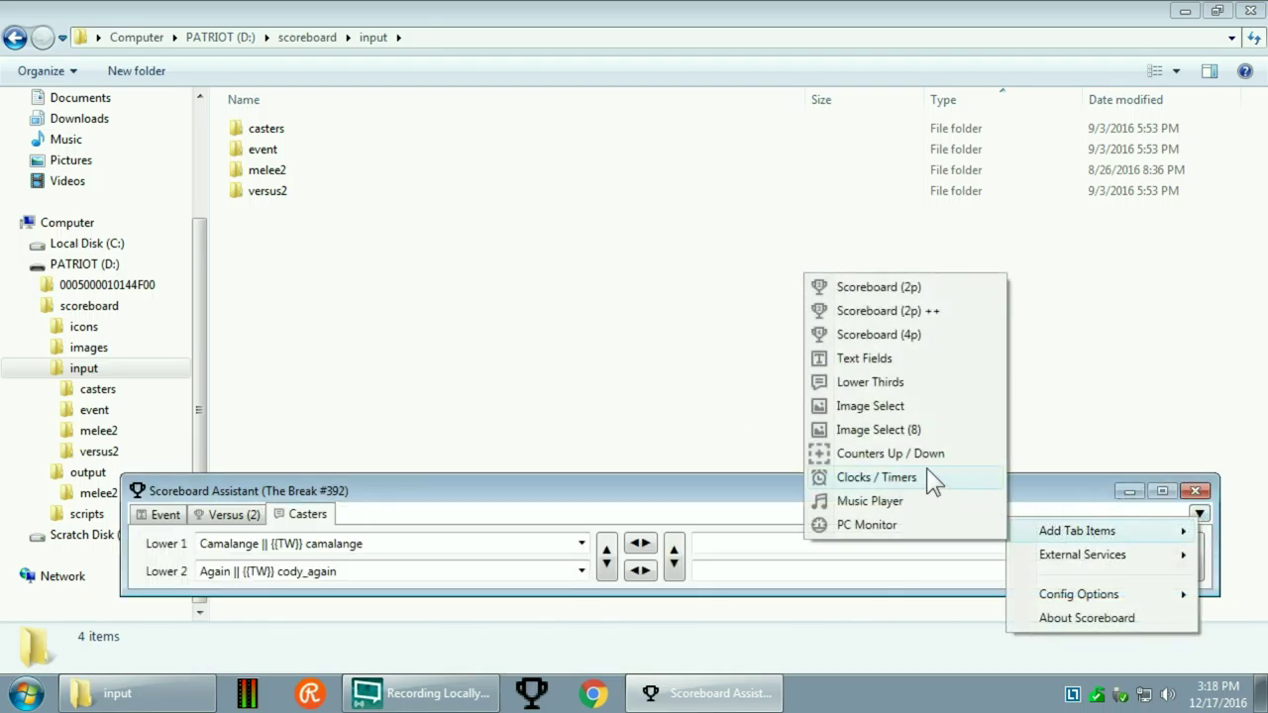
click(922, 481)
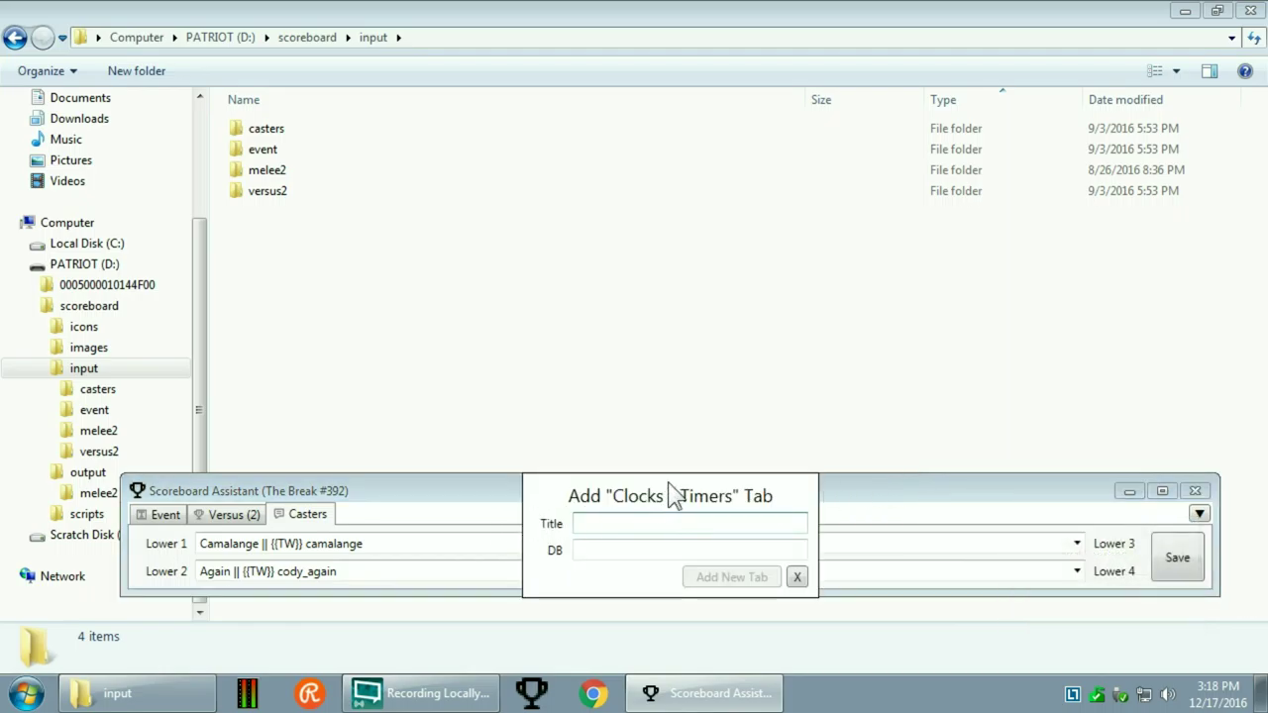
text(Timers)
key(Return)
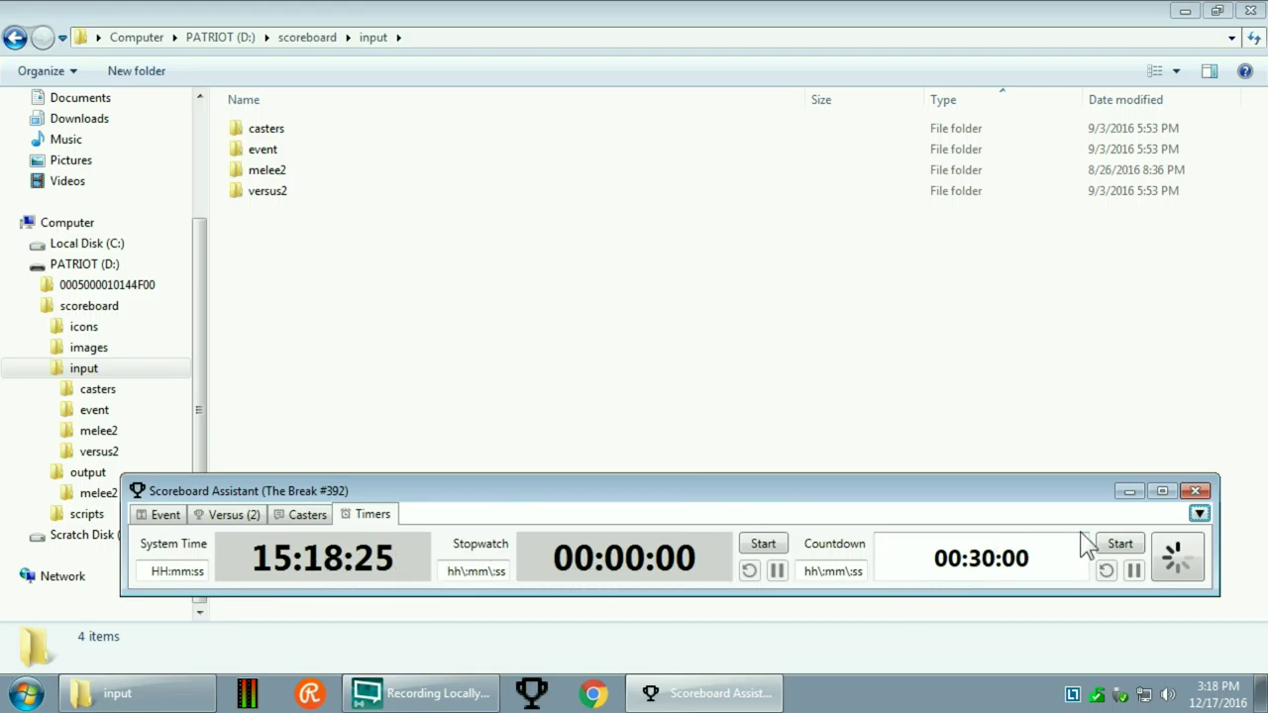
- Run the 00:30:00 countdown, reset and adjust it, restart it, then select the System Time format field
click(1121, 545)
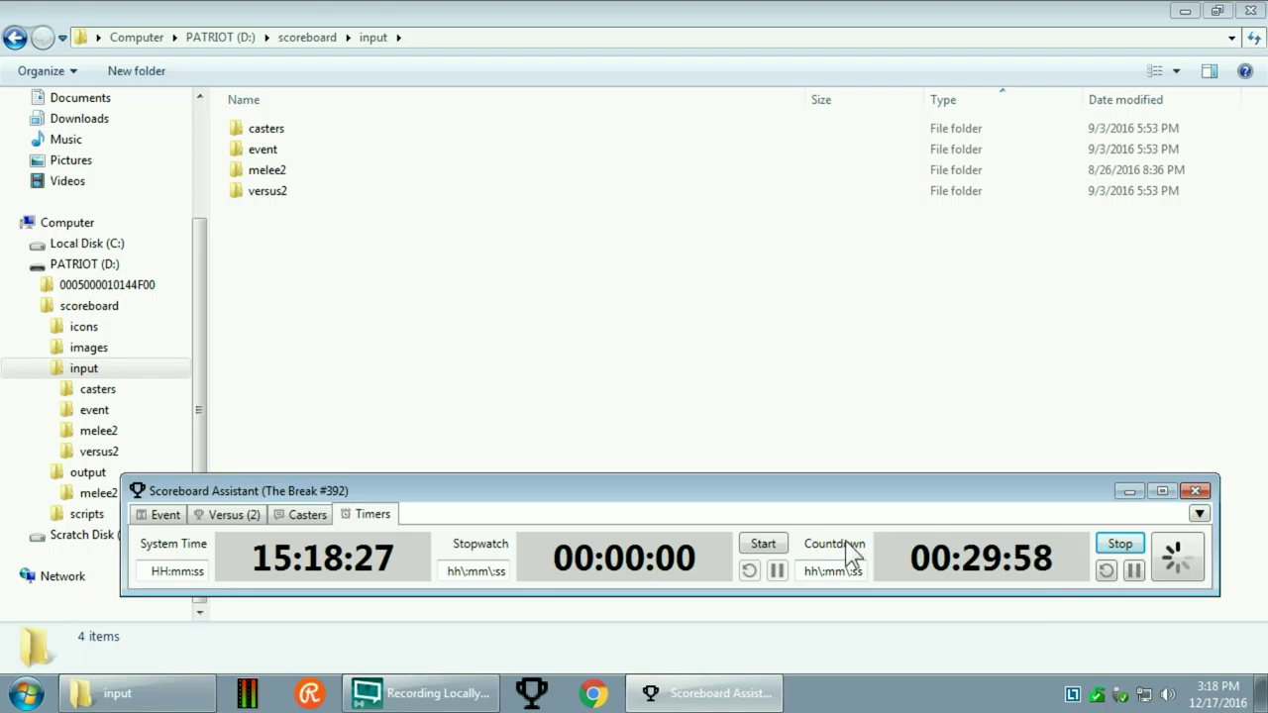
click(1123, 548)
click(963, 560)
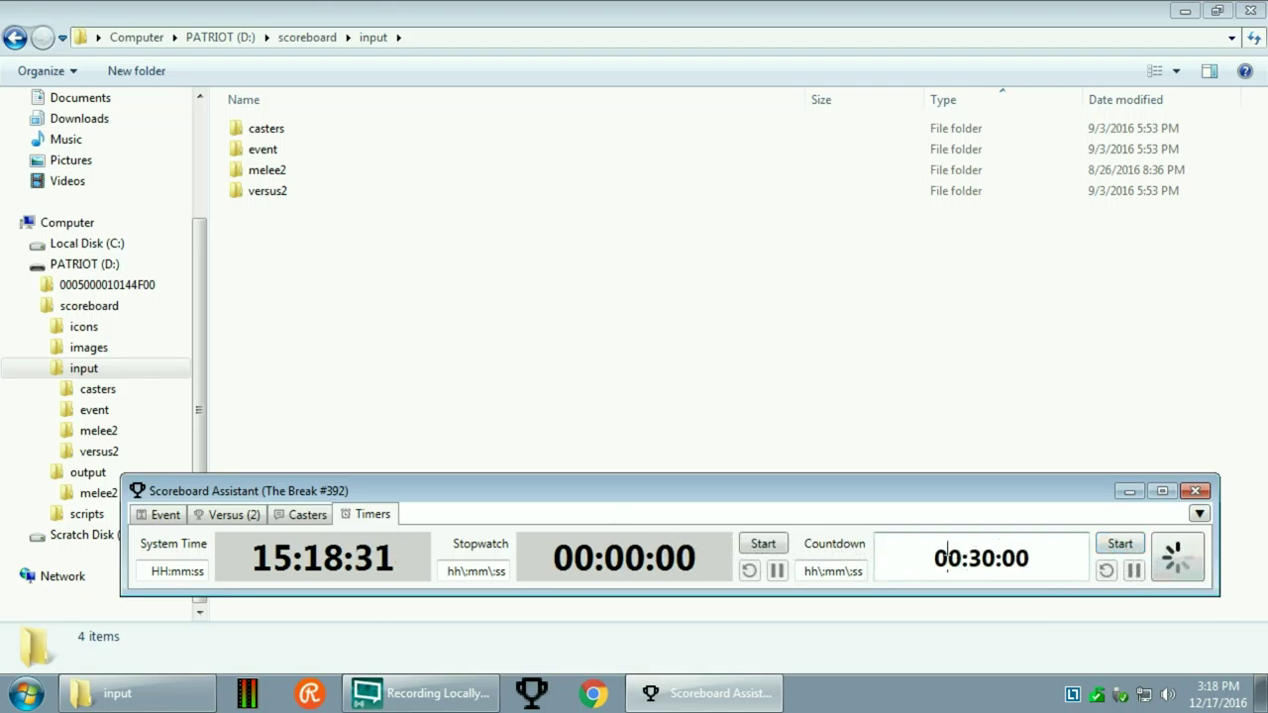
click(947, 558)
click(995, 561)
click(1016, 555)
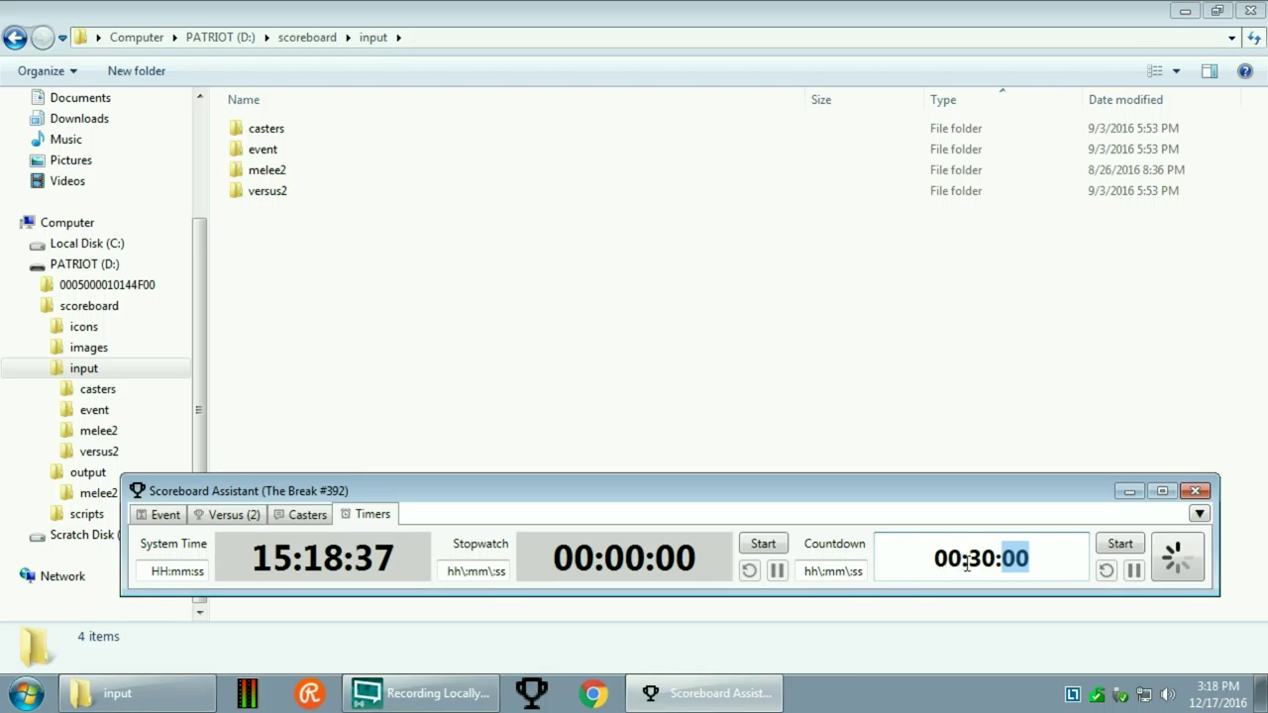
click(1119, 543)
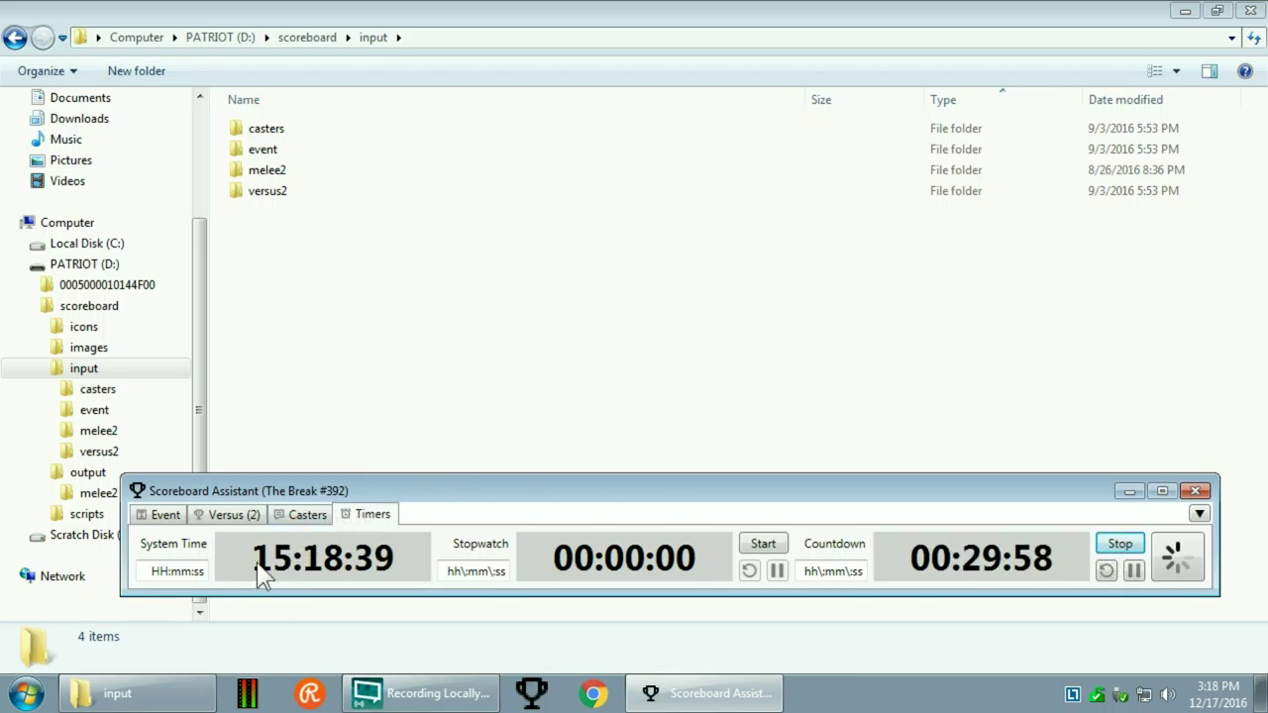
click(166, 572)
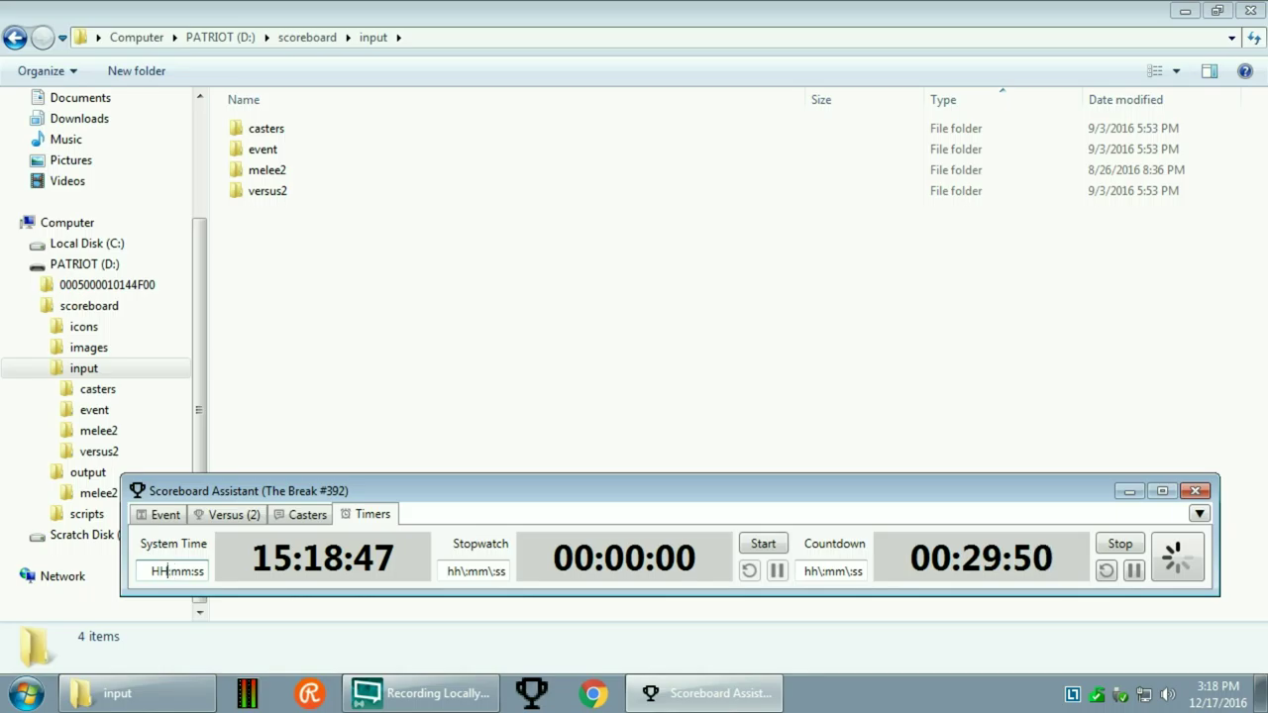
key(BackSpace)
key(BackSpace)
text(hh)
key(Right)
key(Right)
key(Right)
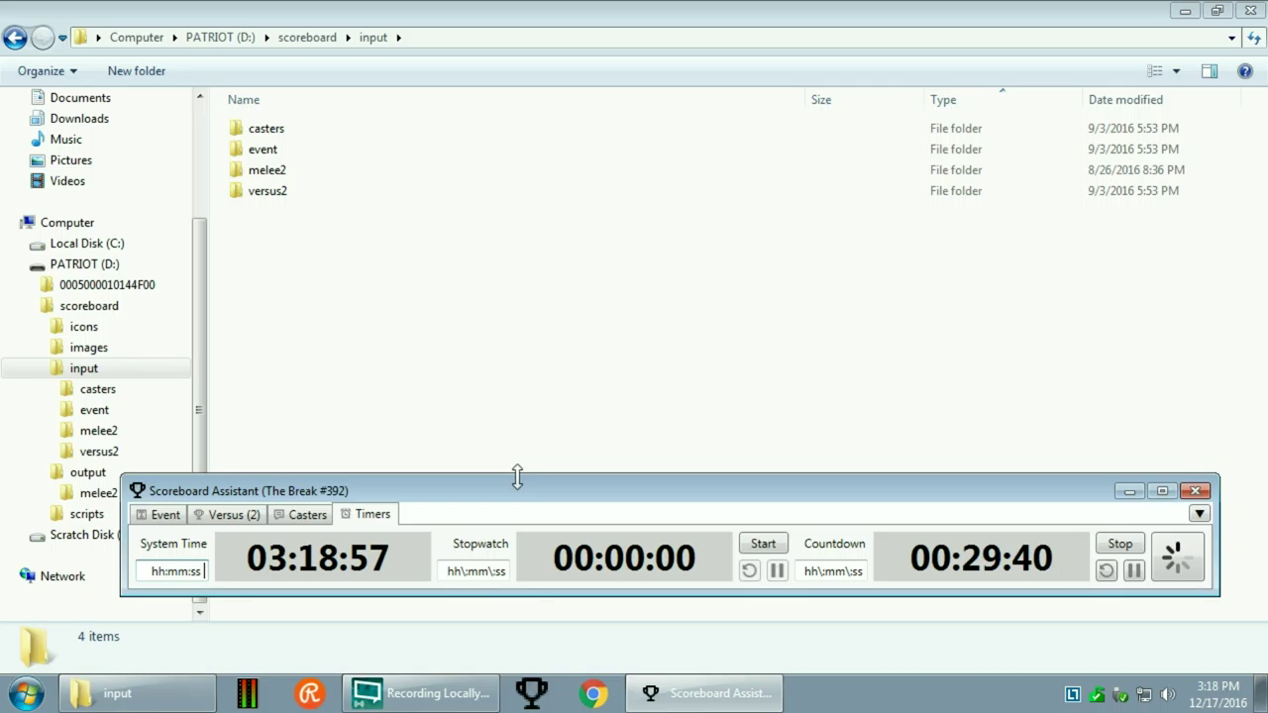
text(ff)
key(BackSpace)
key(BackSpace)
key(BackSpace)
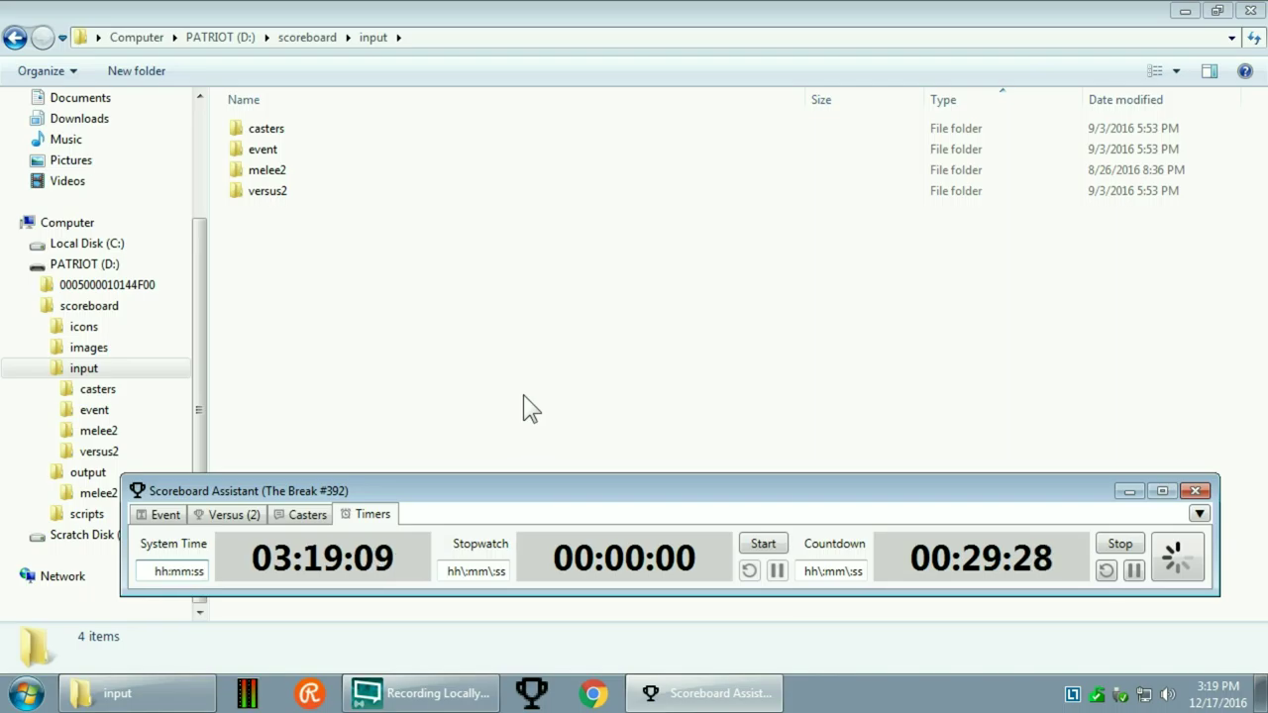
key(BackSpace)
key(BackSpace)
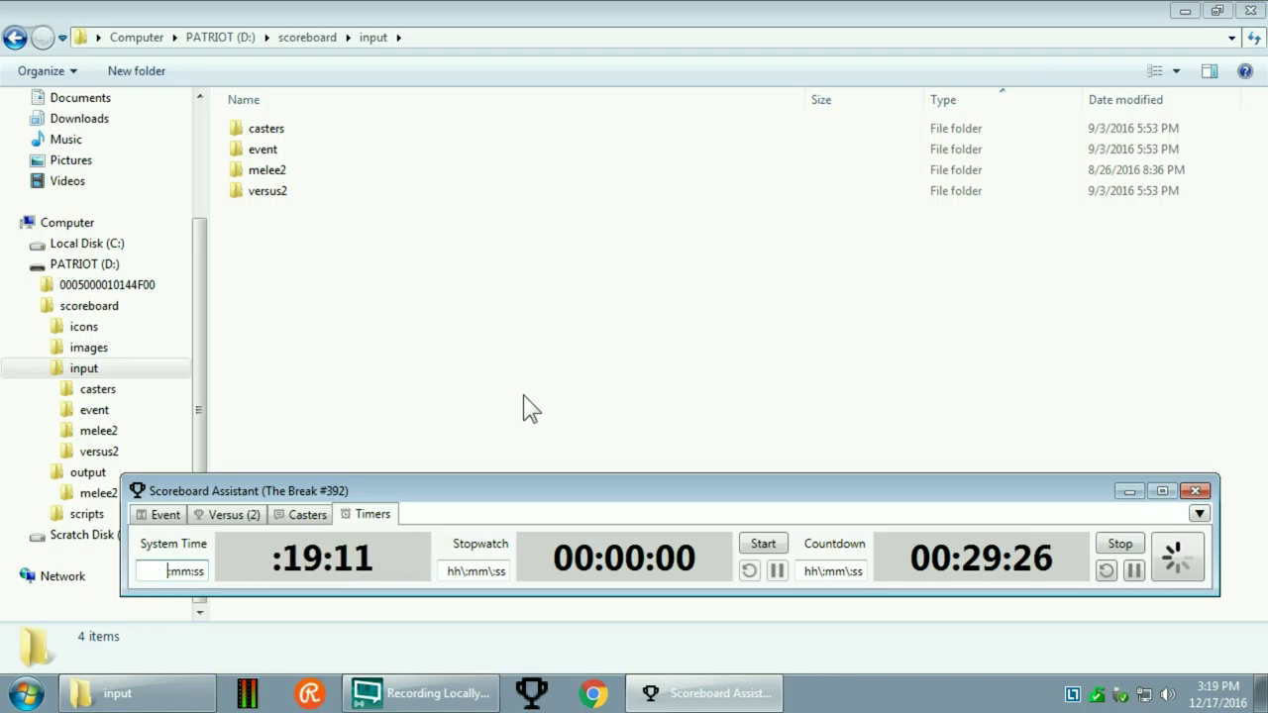
text(HH)
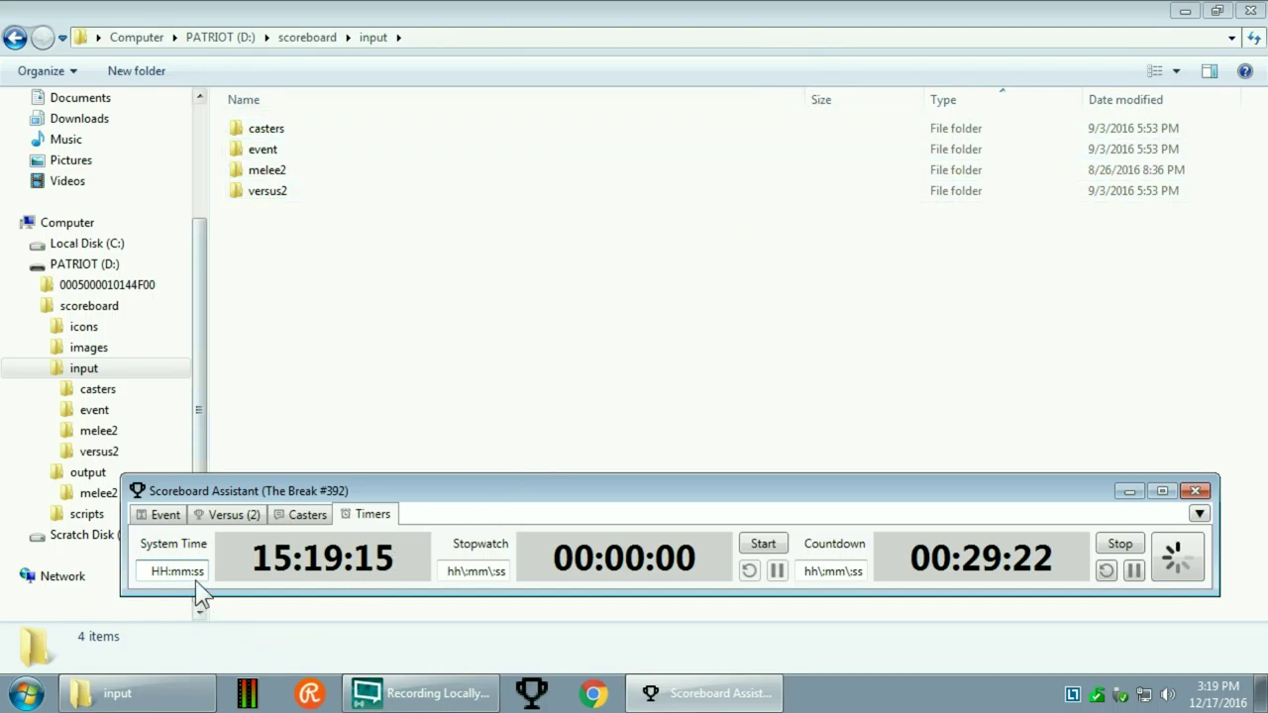
click(202, 572)
text(TT)
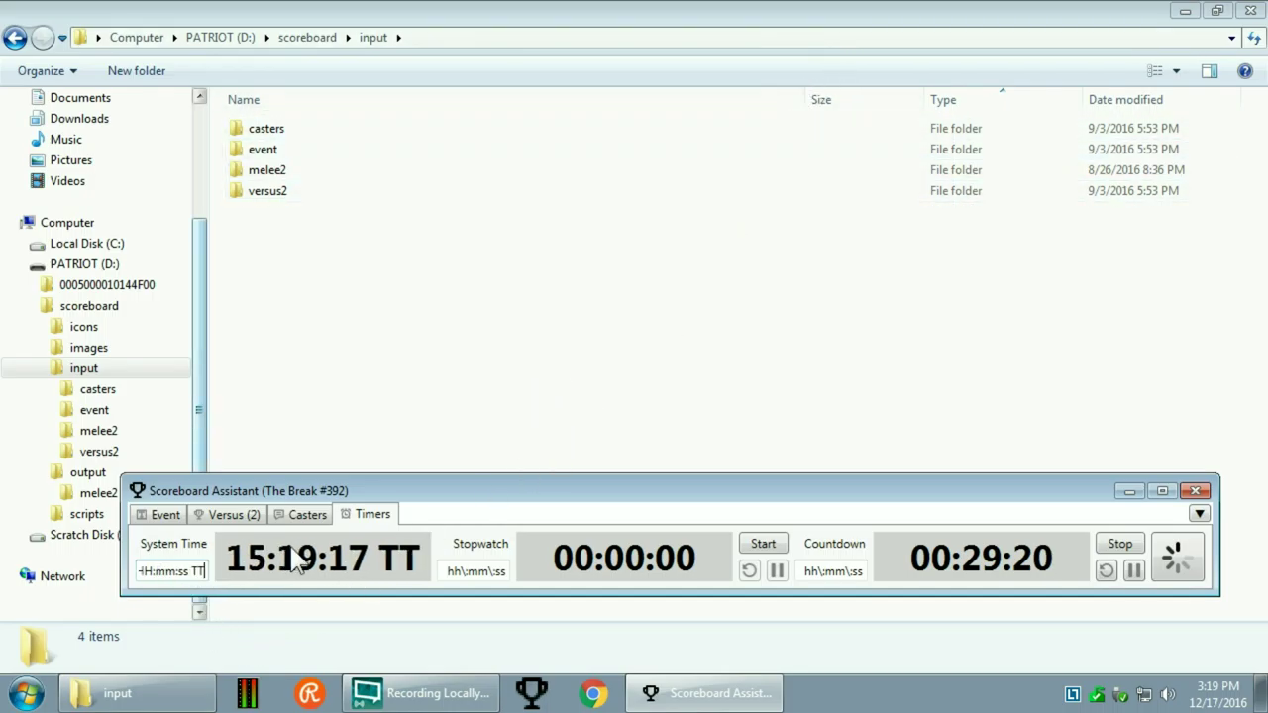
key(BackSpace)
key(BackSpace)
text(tt)
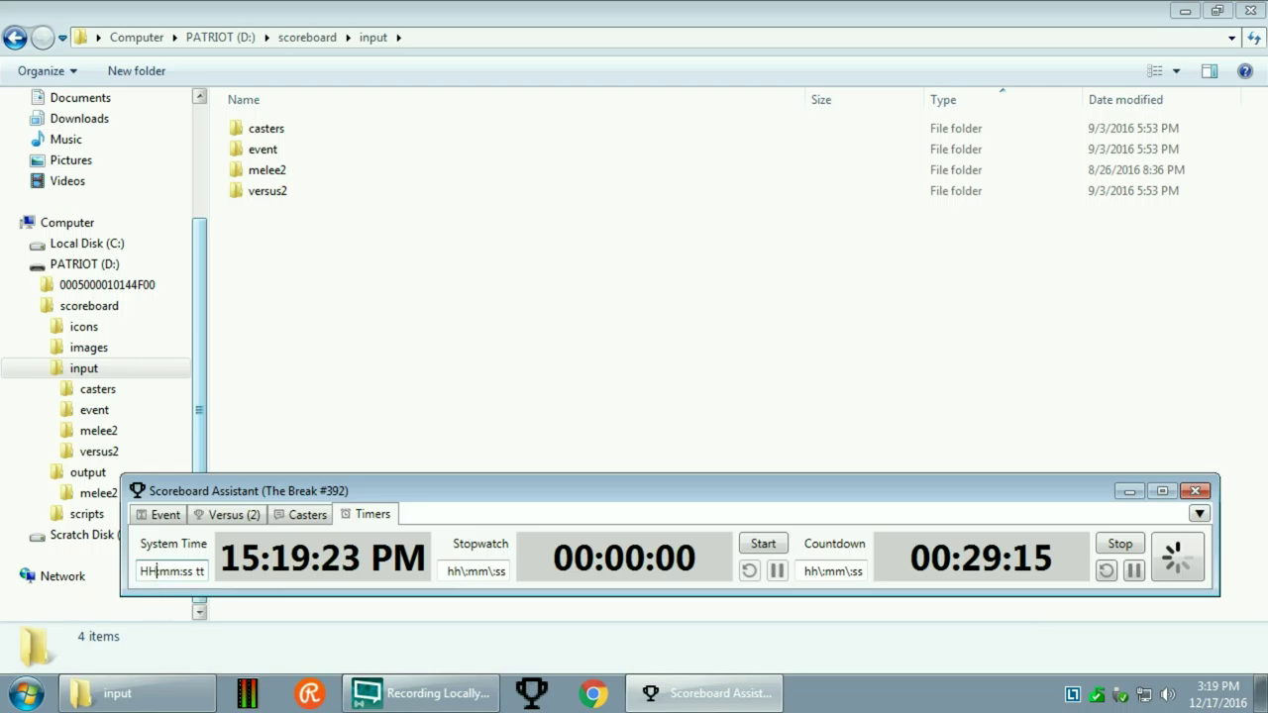
drag(139, 572, 155, 572)
text(hh)
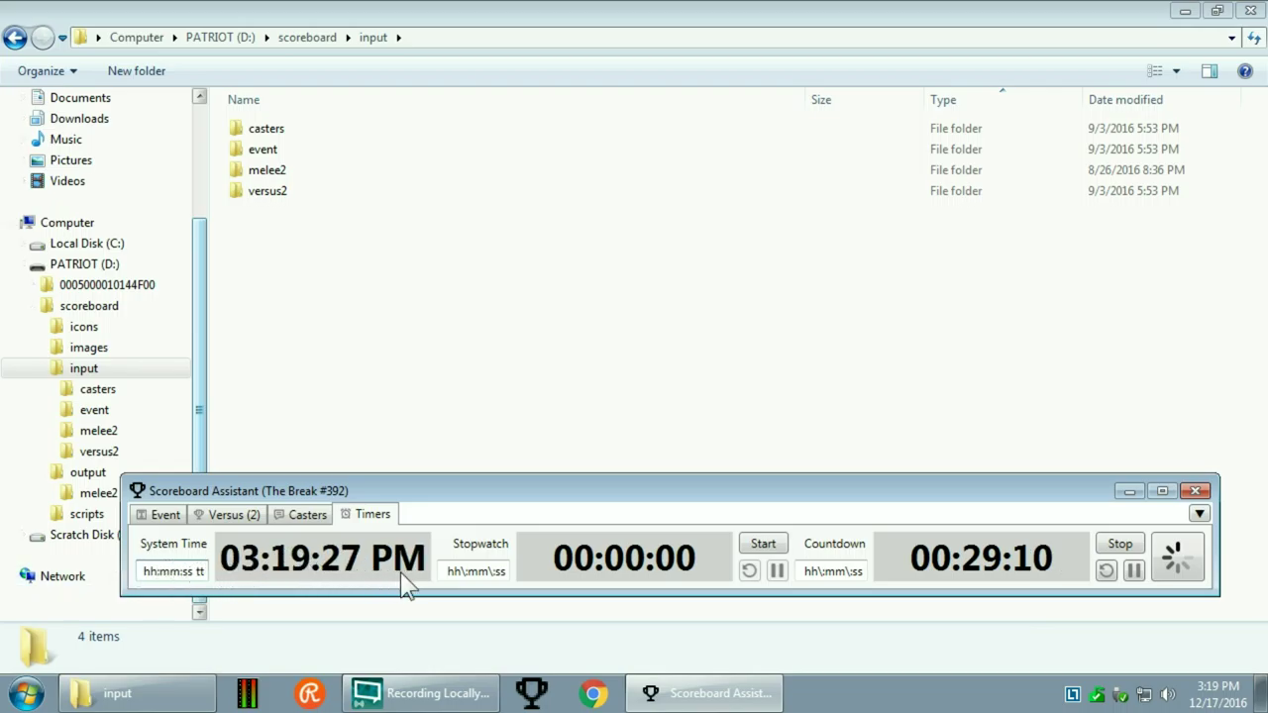
click(192, 573)
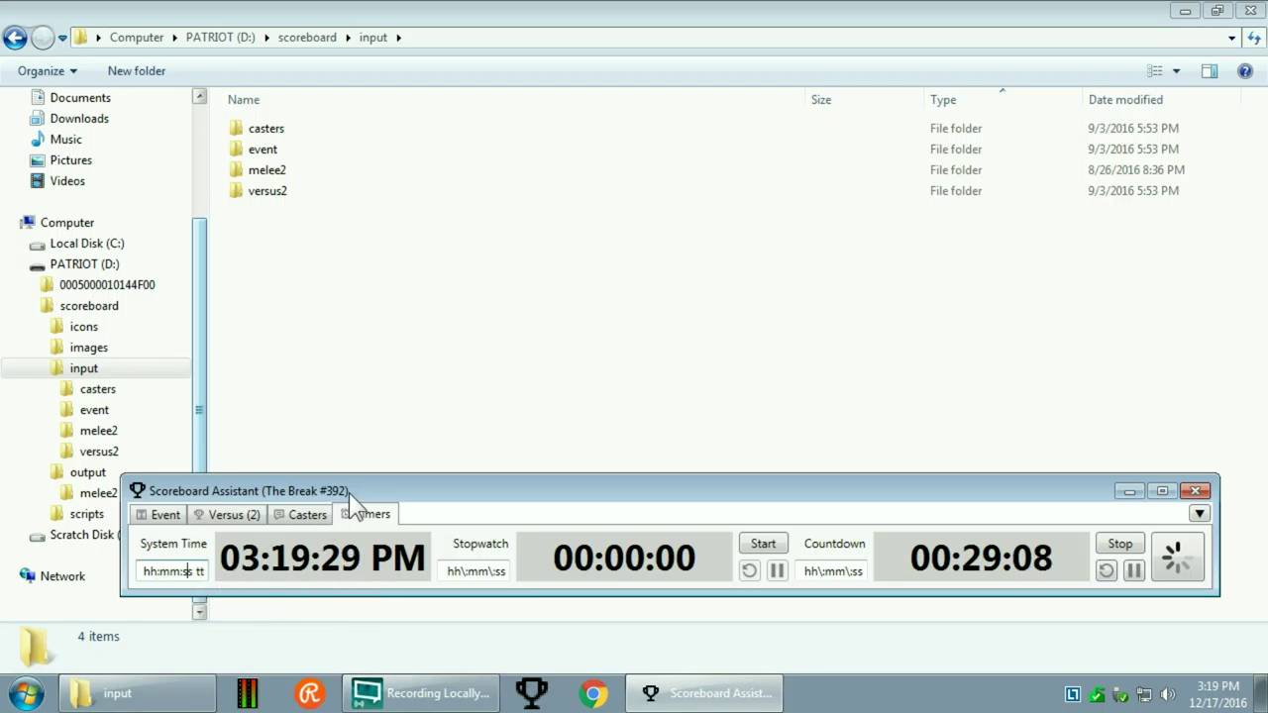
key(BackSpace)
key(BackSpace)
key(BackSpace)
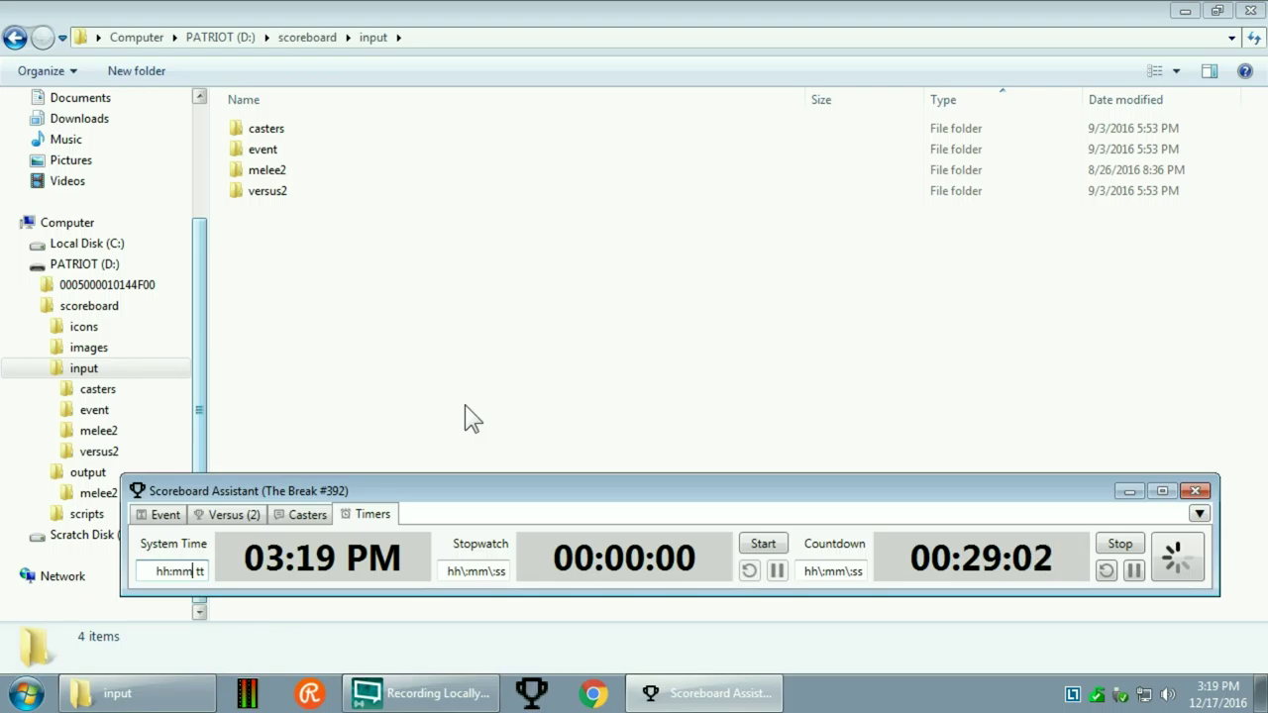
key(ctrl+z)
text(HH:mm:ss)
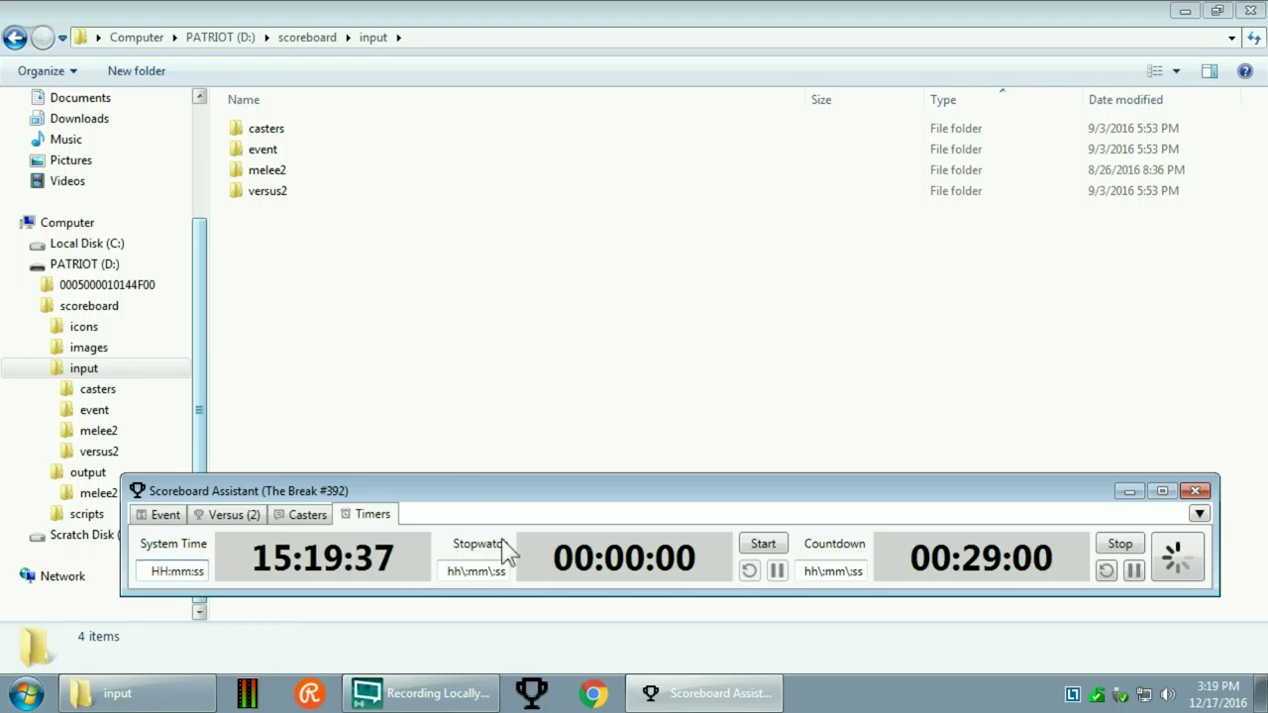
click(469, 572)
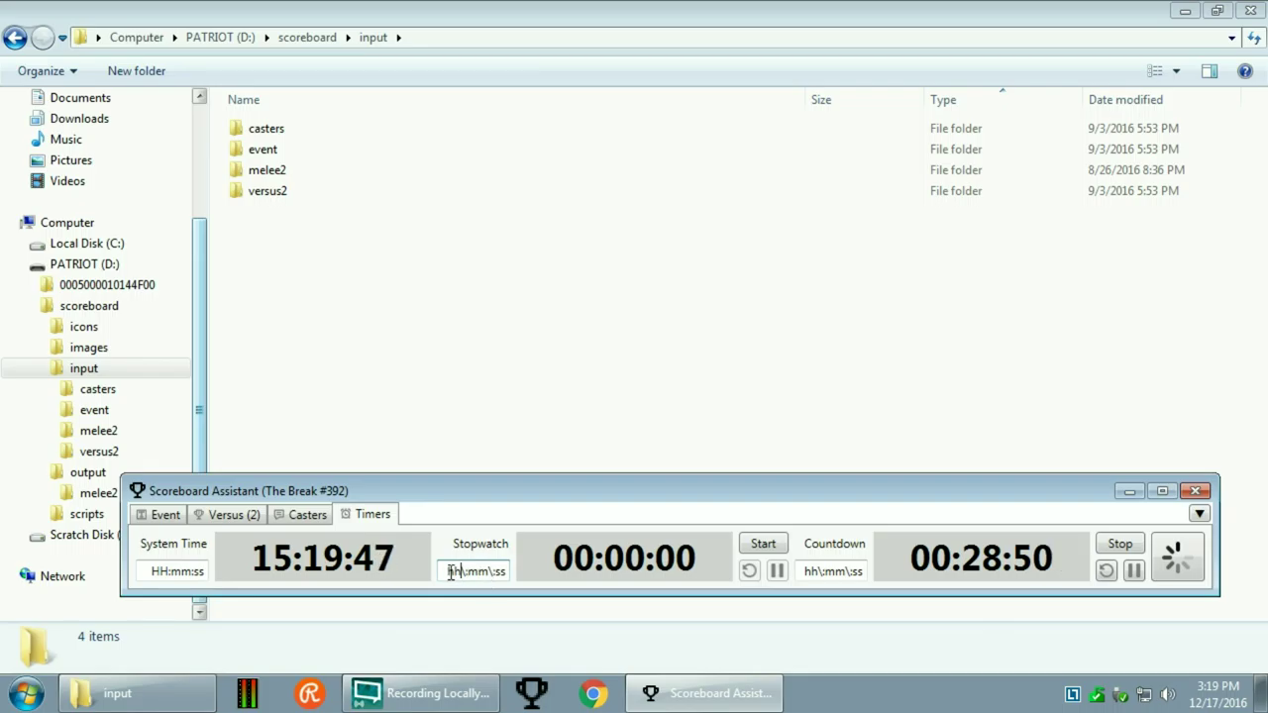
- Try deleting the hours from the Countdown format, then undo so all timer formats stay unchanged
click(821, 572)
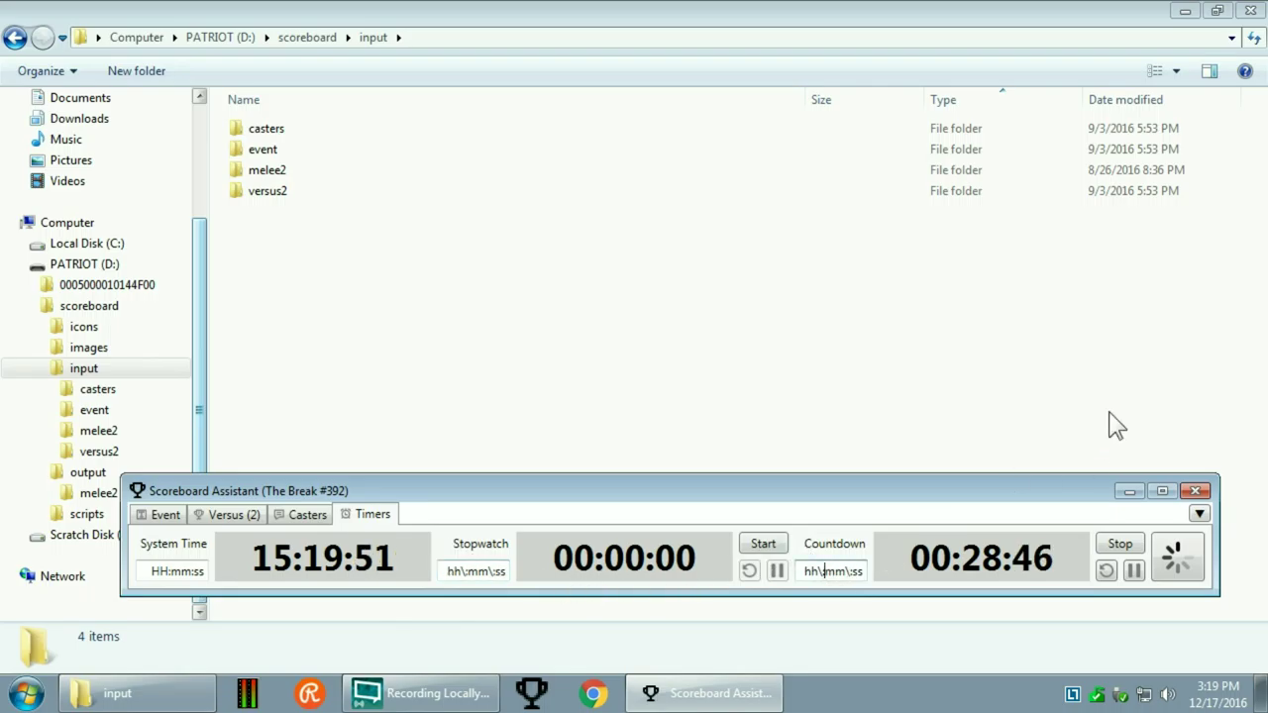
key(Delete)
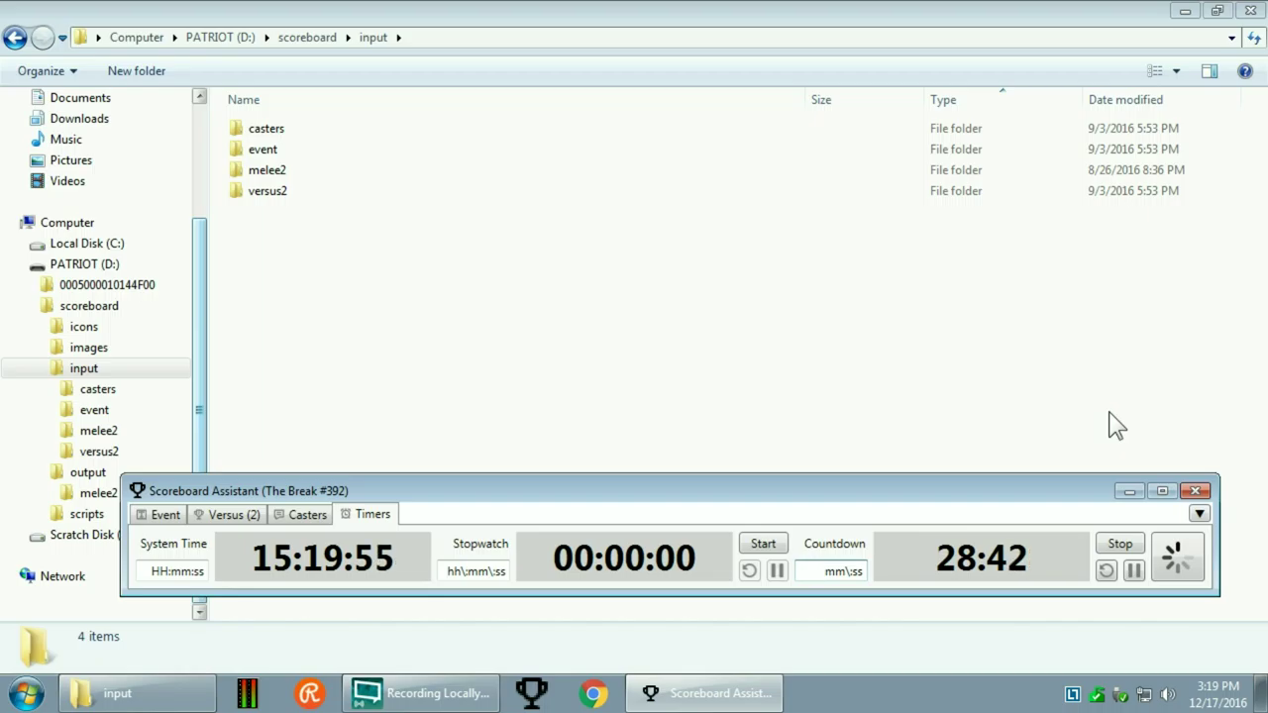
key(ctrl+z)
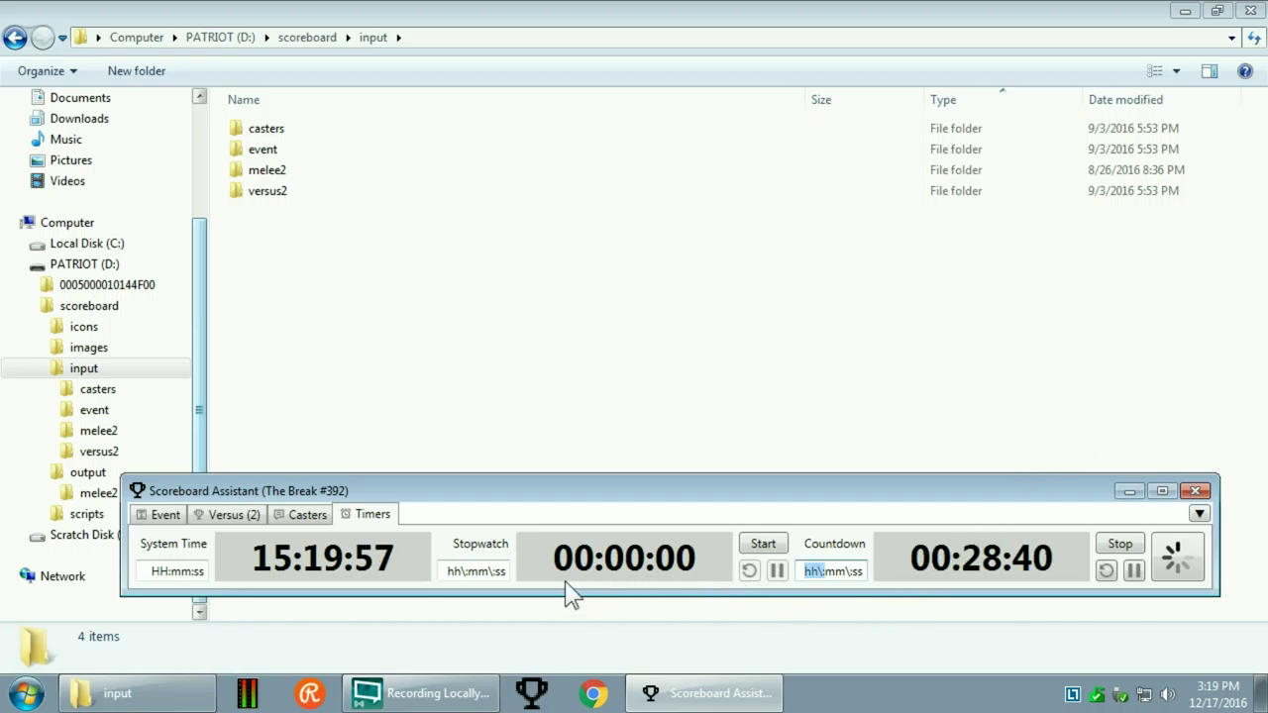
double_click(478, 571)
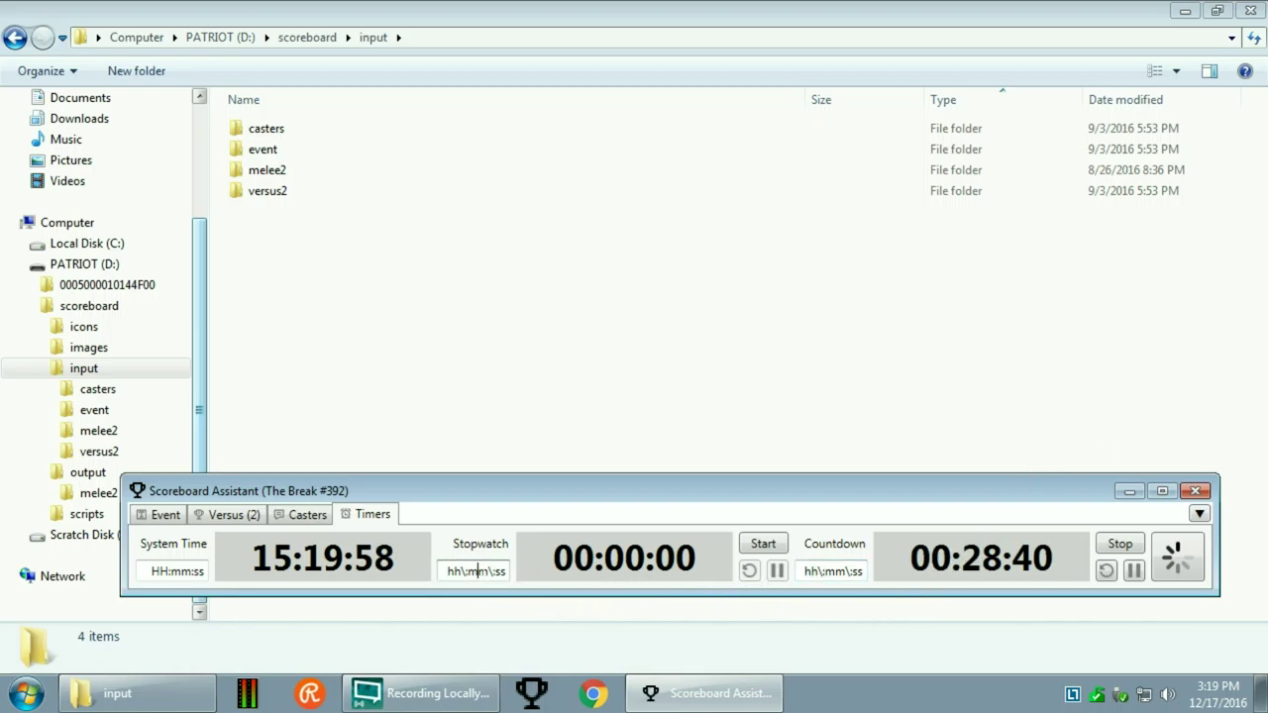
click(178, 572)
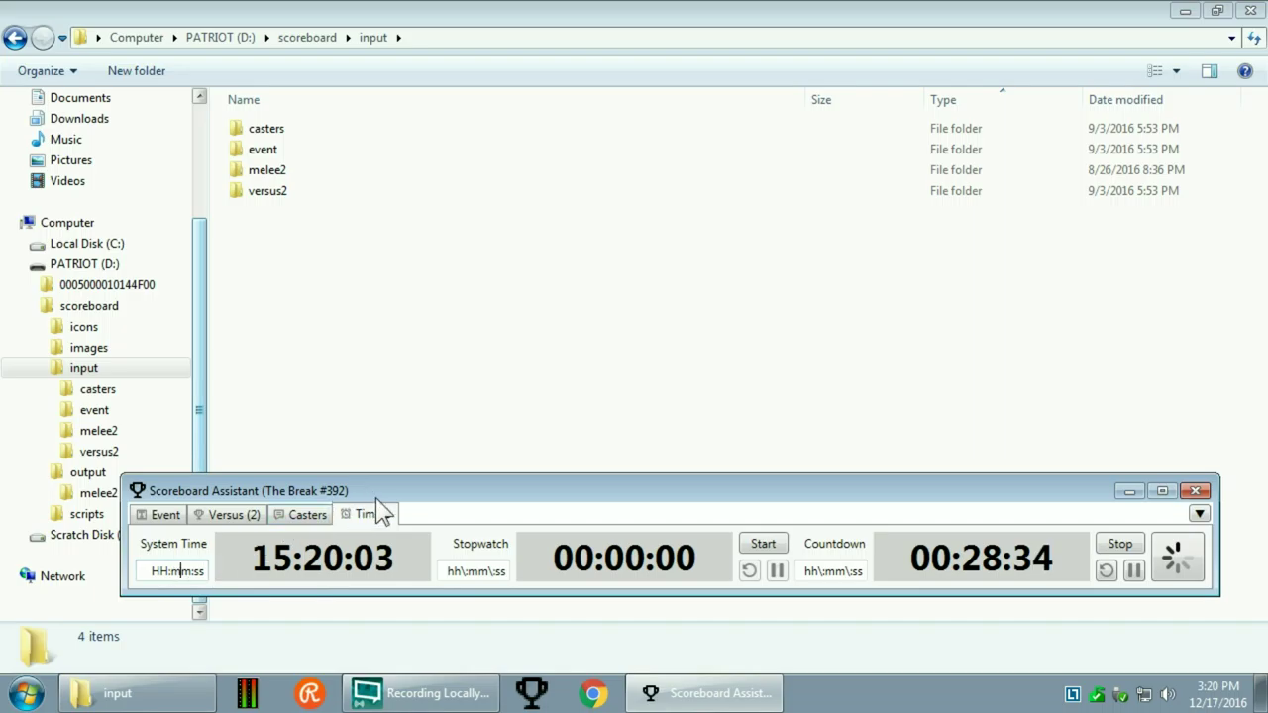
- Show the scoreboard output folder, which now lists timers.xml
click(1175, 554)
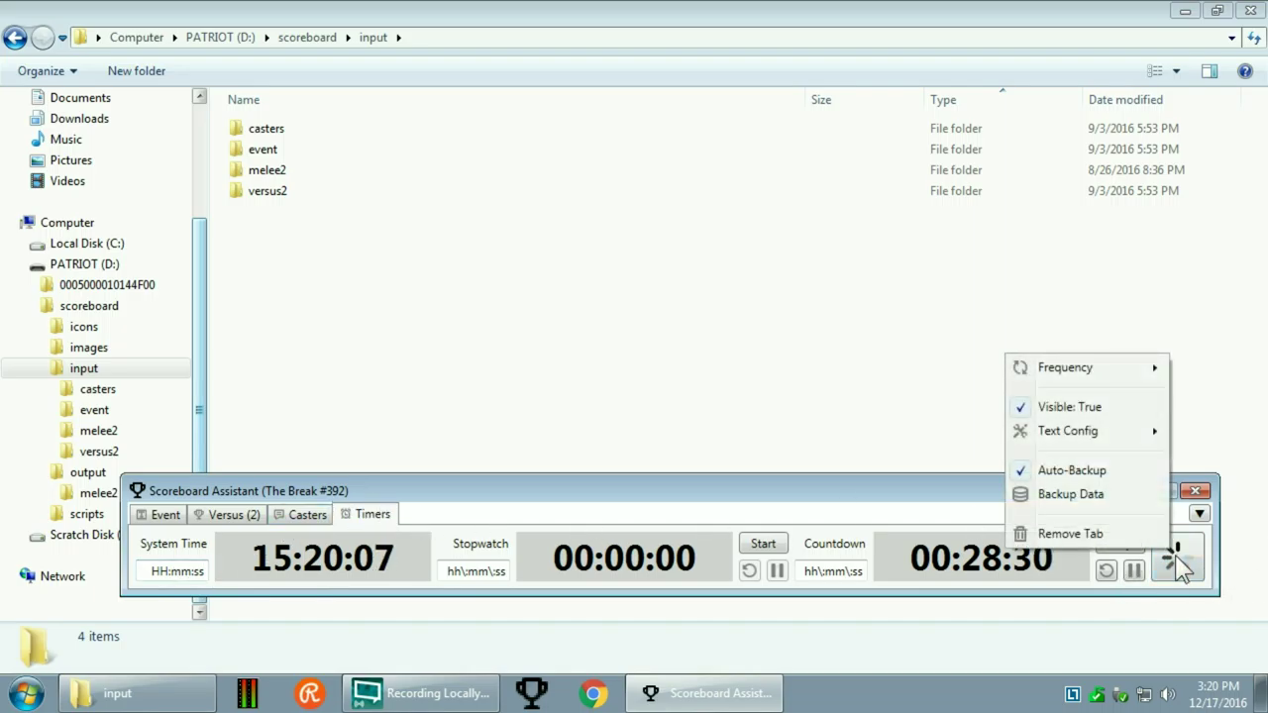
click(946, 540)
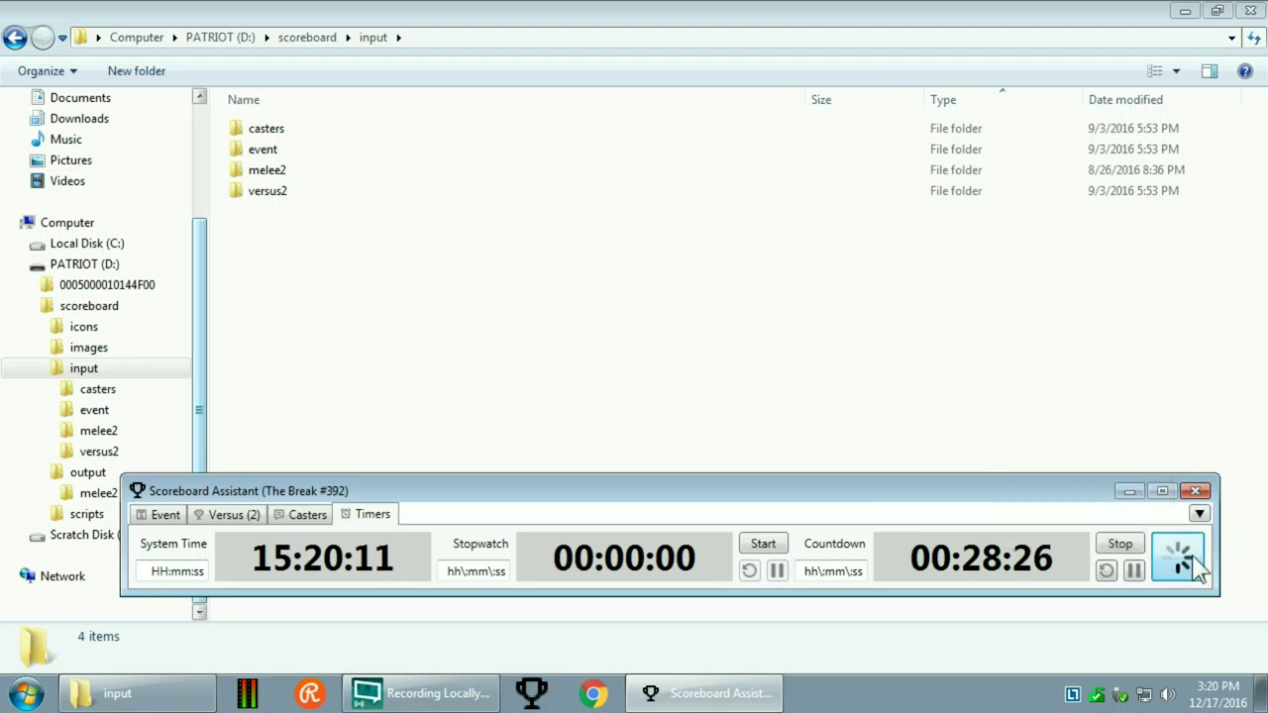
click(99, 474)
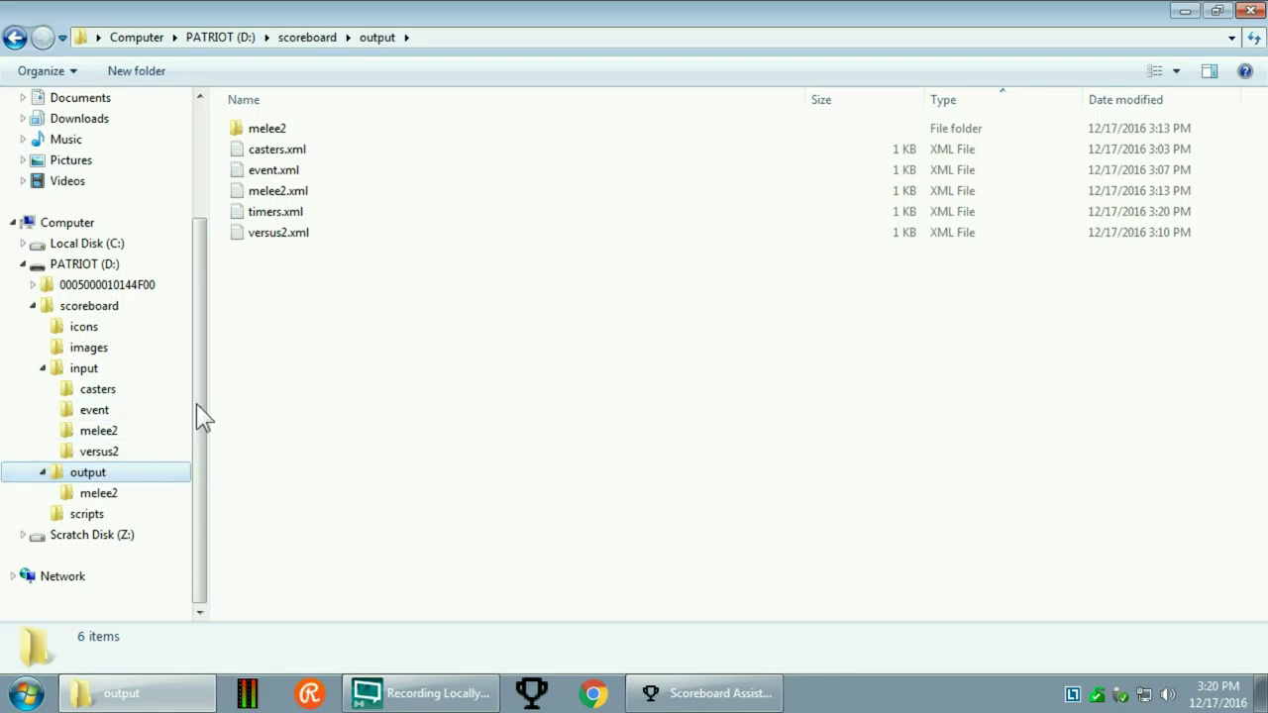
- Open timers.xml in Notepad++, reload it, and point out the cdownB countdown line
double_click(290, 211)
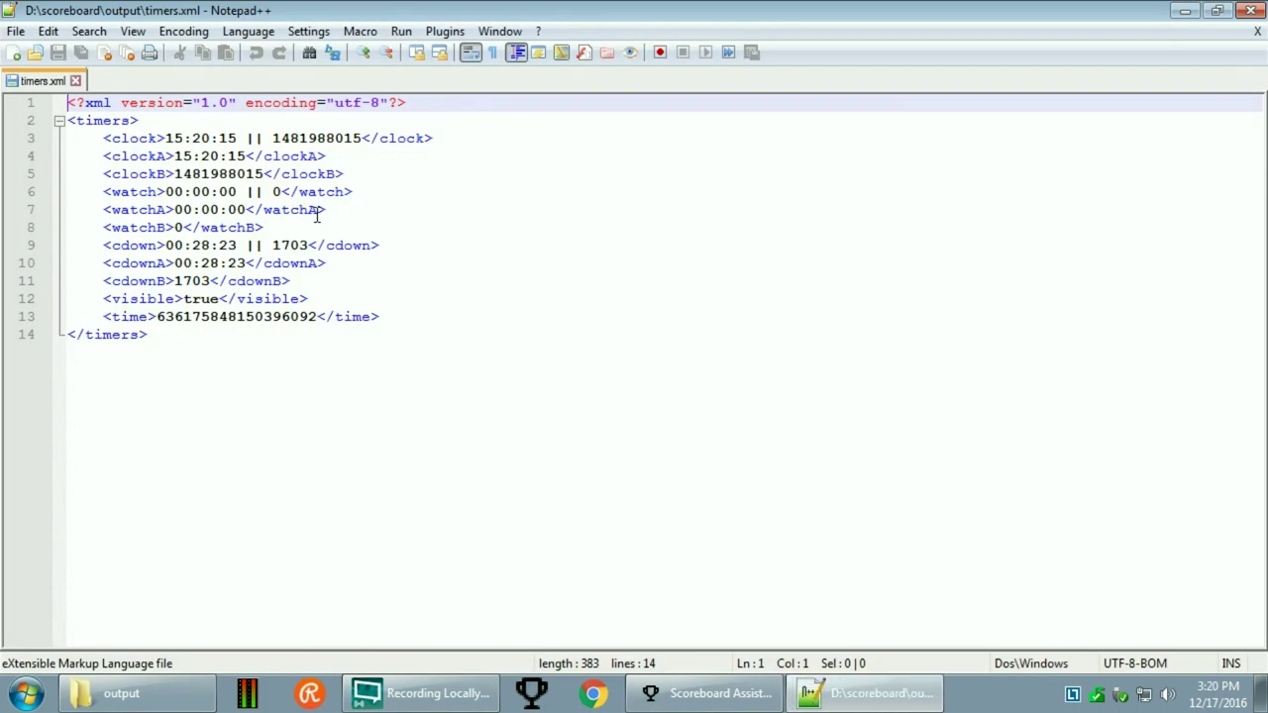
click(750, 693)
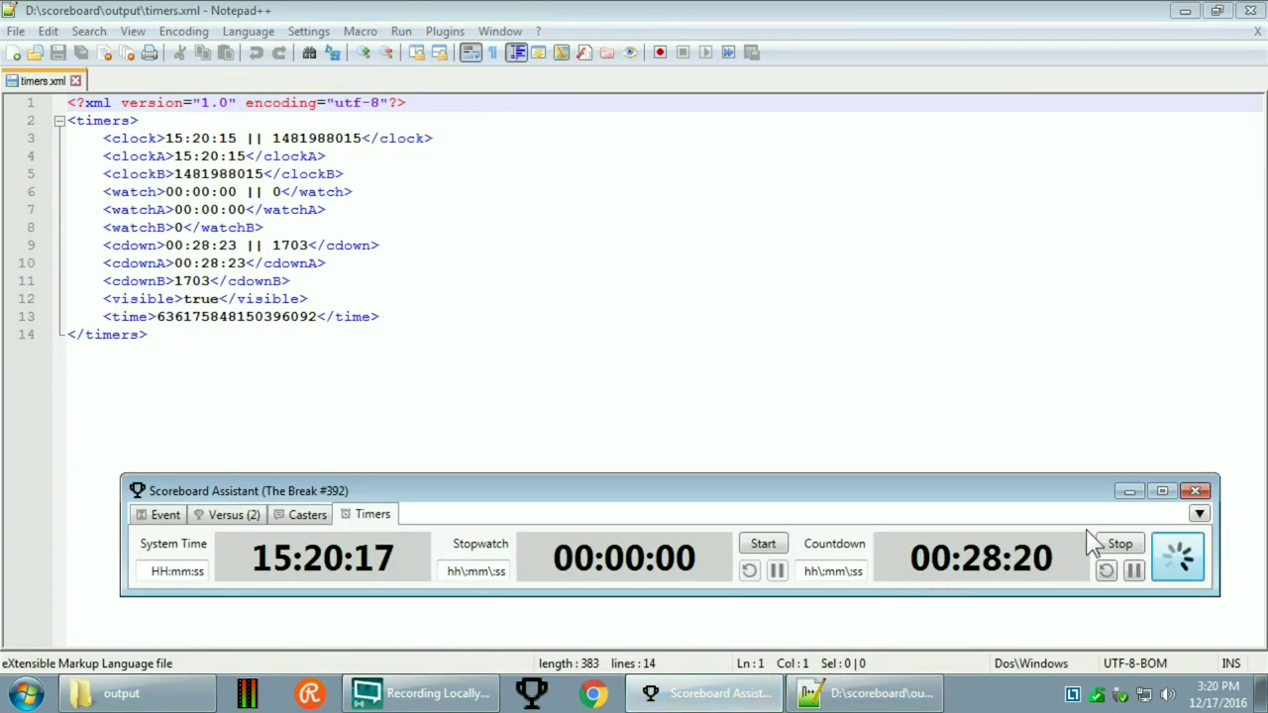
click(854, 410)
click(655, 429)
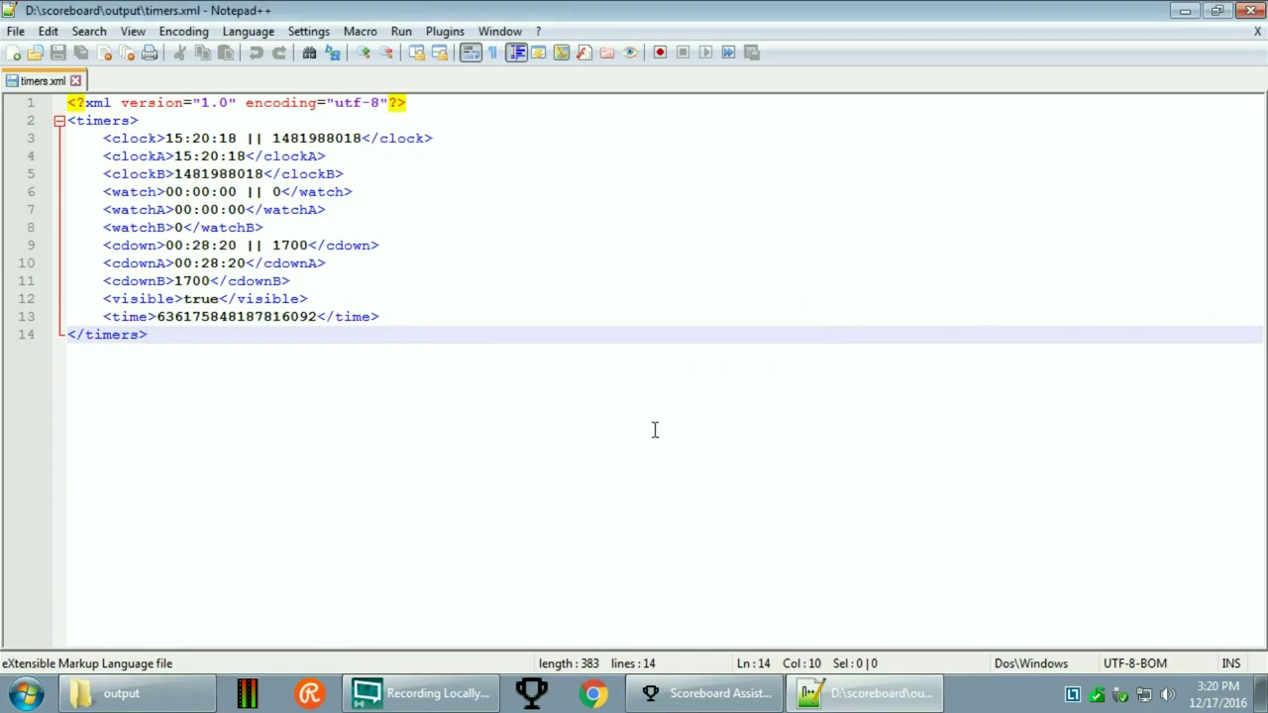
click(642, 267)
click(625, 379)
click(627, 281)
click(617, 341)
click(634, 282)
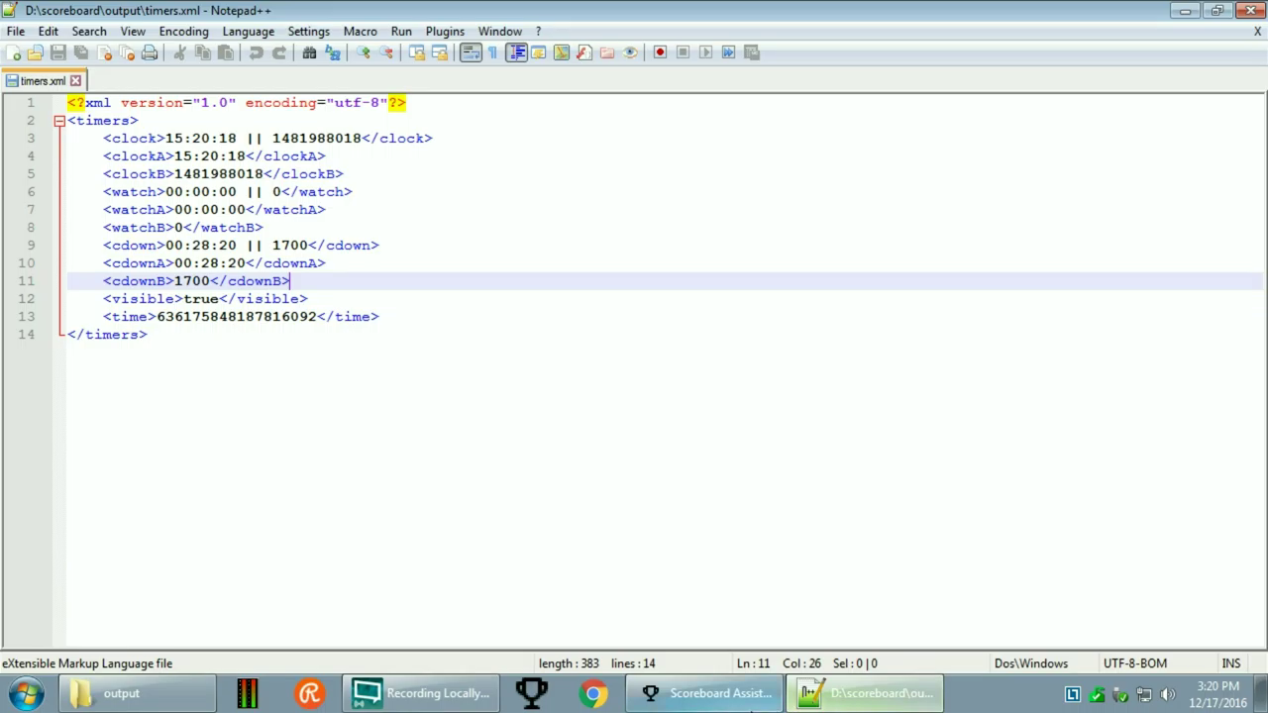
- Bring up the Timers tab's options in Scoreboard Assistant
click(705, 693)
click(1199, 514)
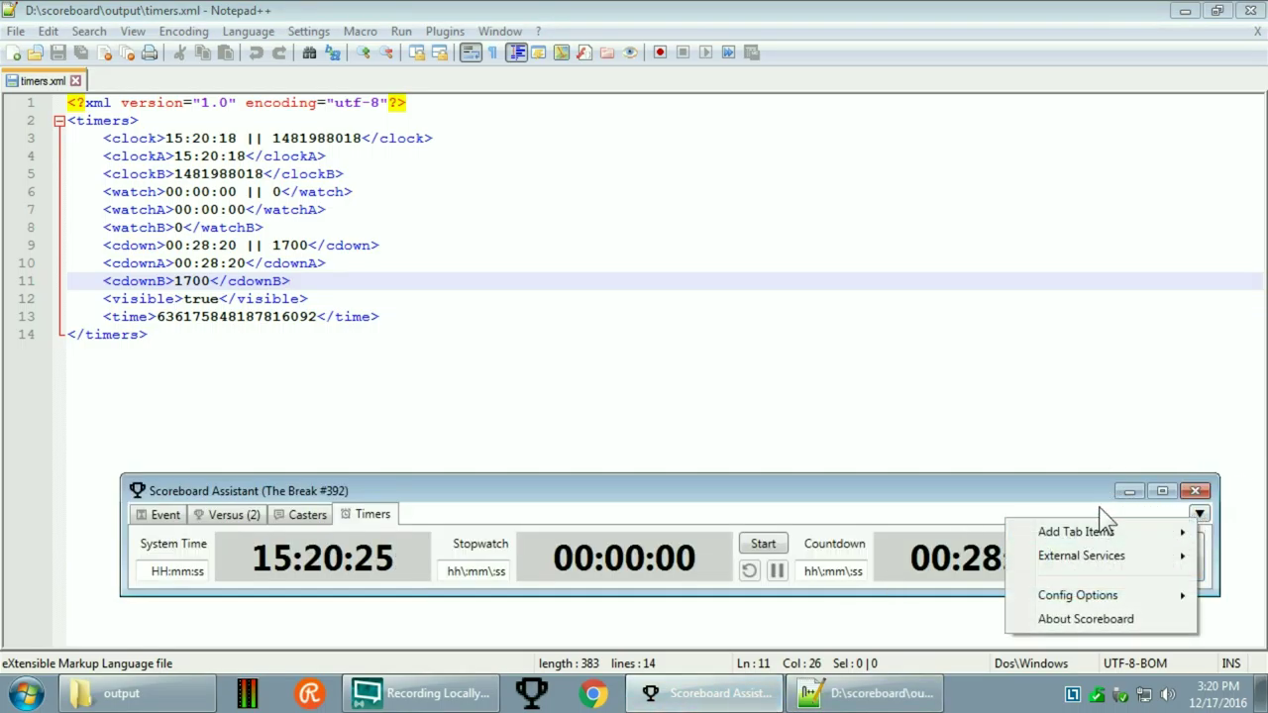
right_click(1178, 557)
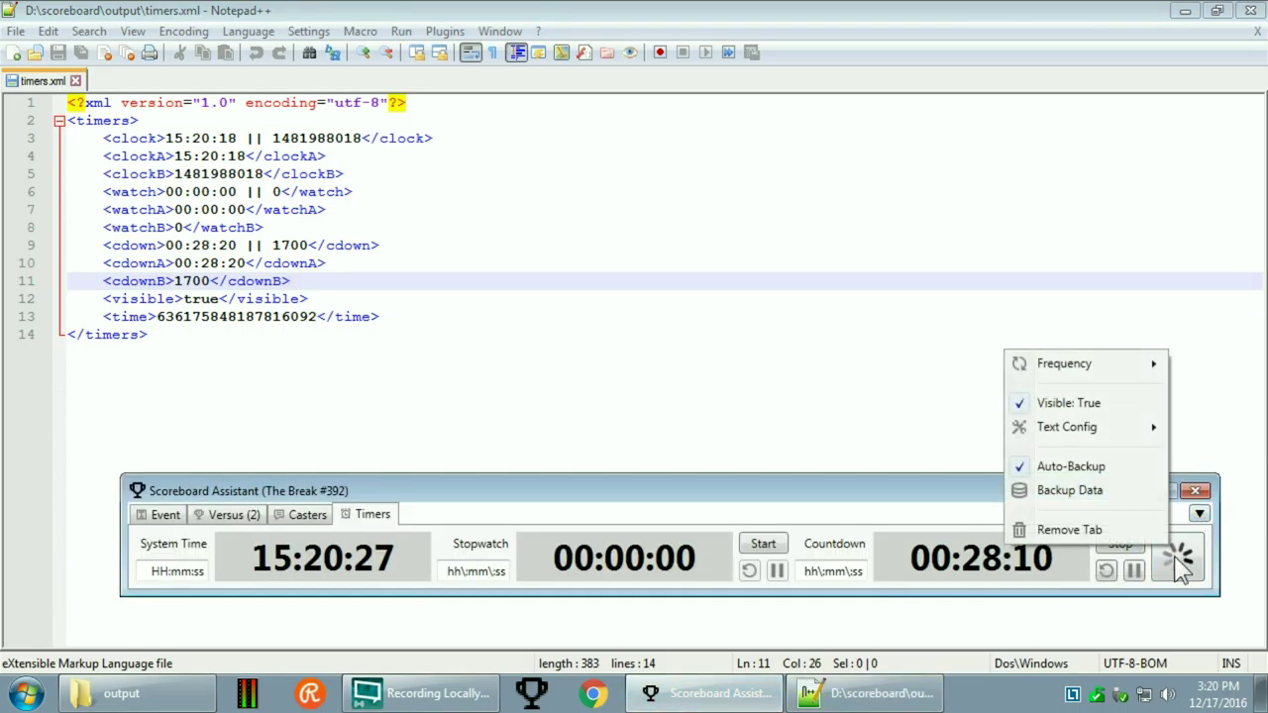
- Reload timers.xml in Notepad++ to pick up the updated timer values
mouse_move(1090, 363)
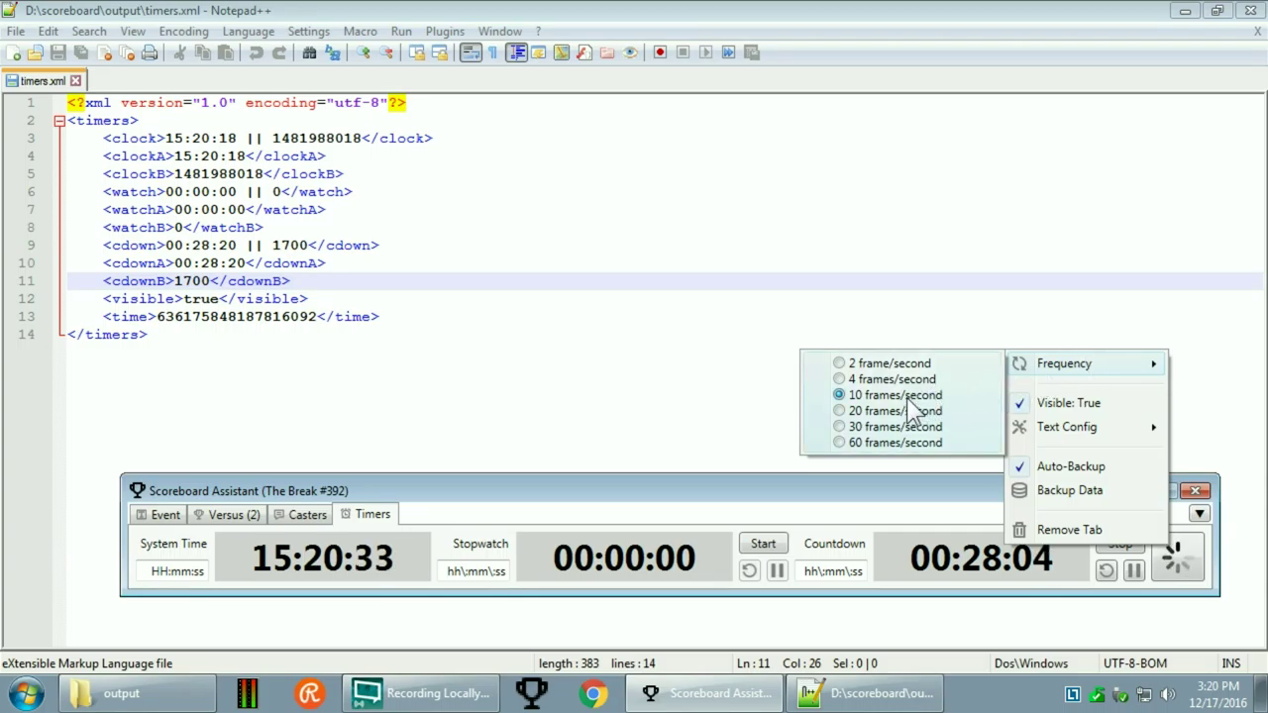
click(793, 209)
click(691, 426)
click(717, 158)
key(Down)
key(Down)
key(Down)
click(707, 694)
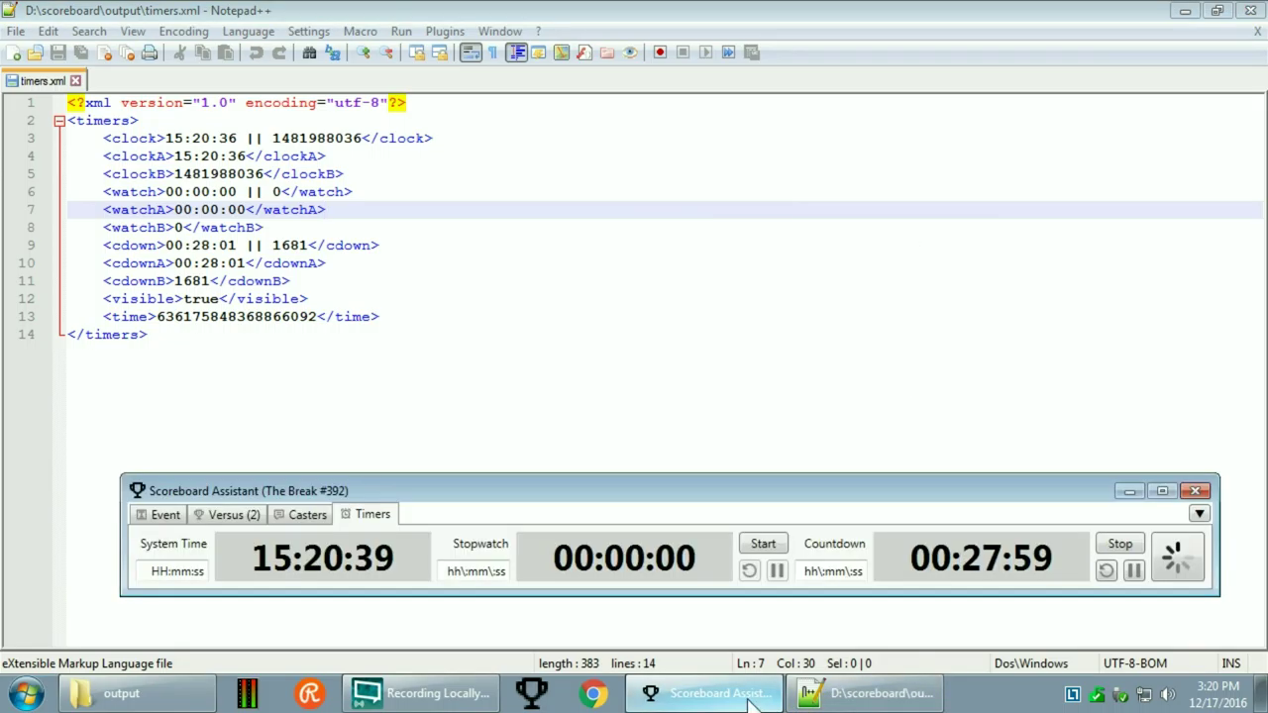
click(620, 227)
click(664, 426)
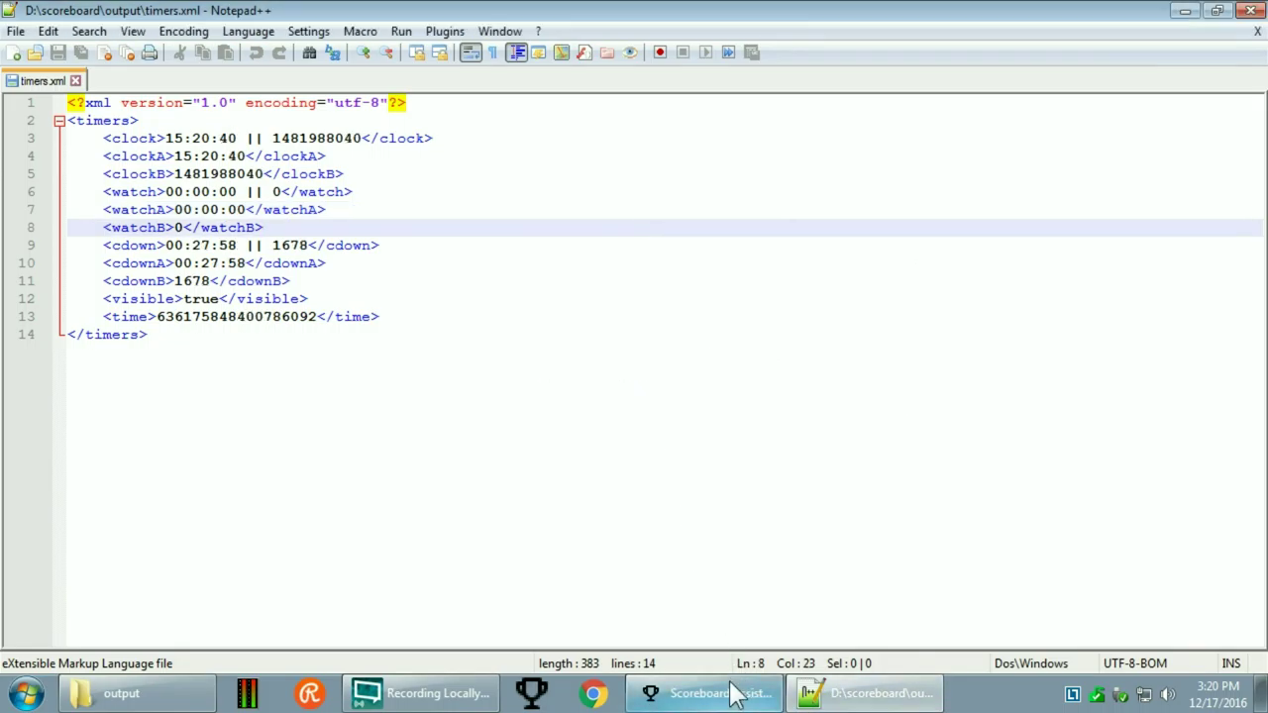
- Reload timers.xml once more with the latest values and close Notepad++
click(730, 693)
click(776, 232)
click(734, 460)
right_click(674, 694)
click(773, 426)
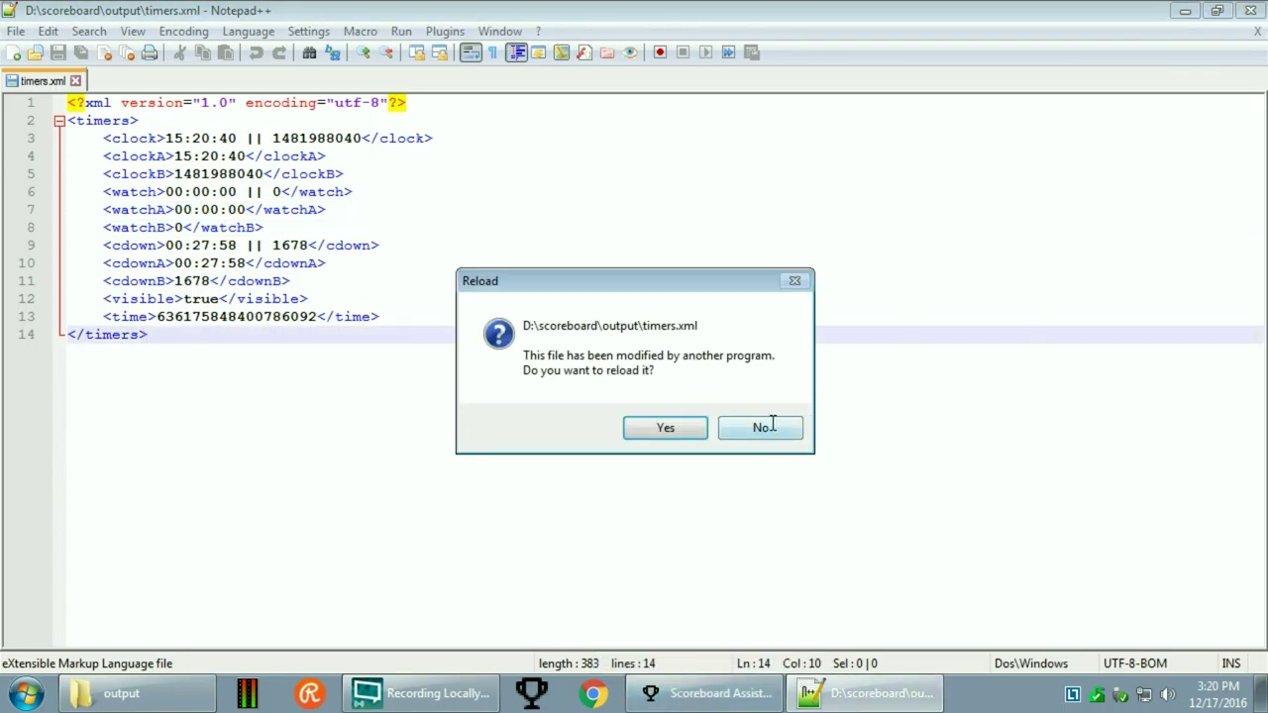
click(665, 426)
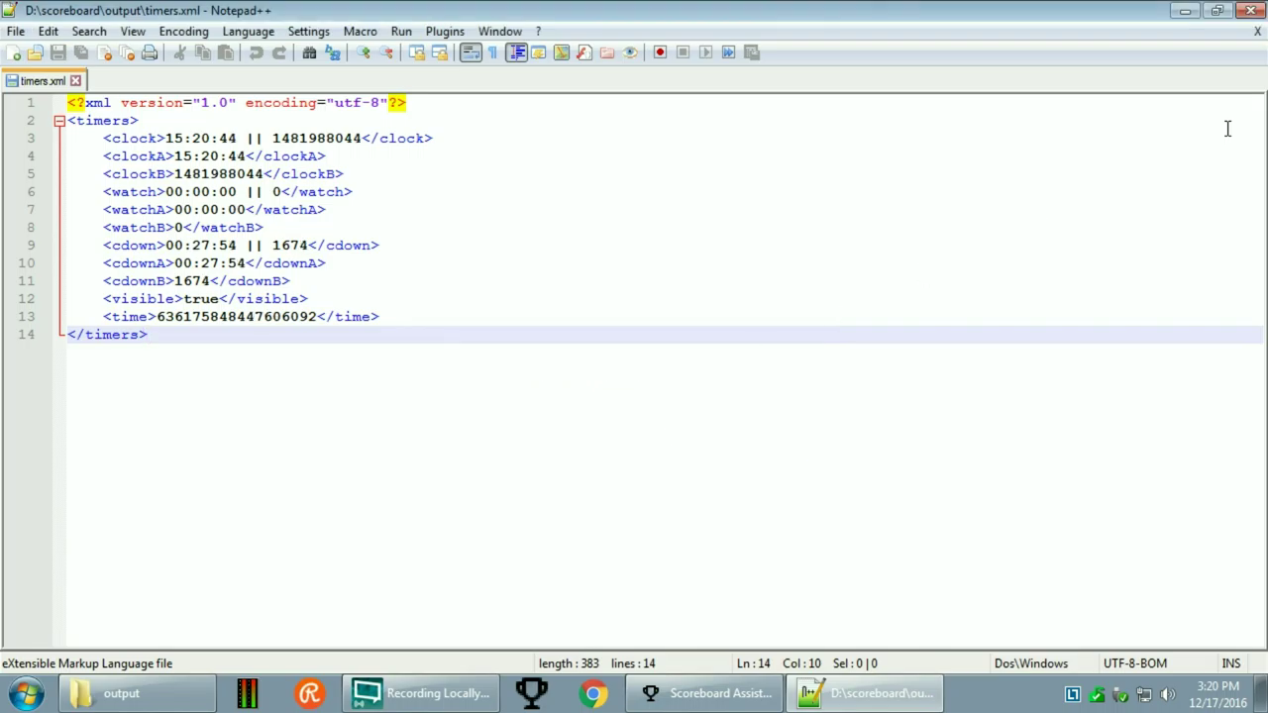
key(alt+F4)
- Set the Timers tab's update frequency to 60 frames/second
click(1177, 560)
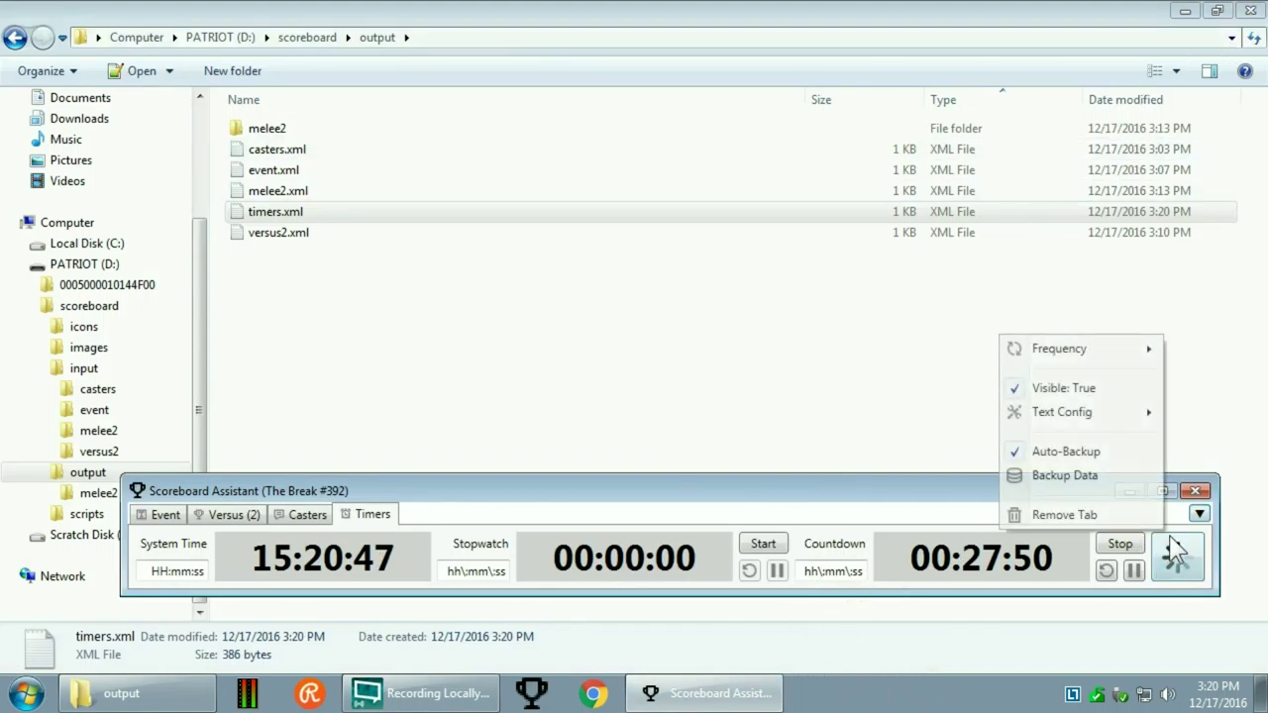
click(1187, 561)
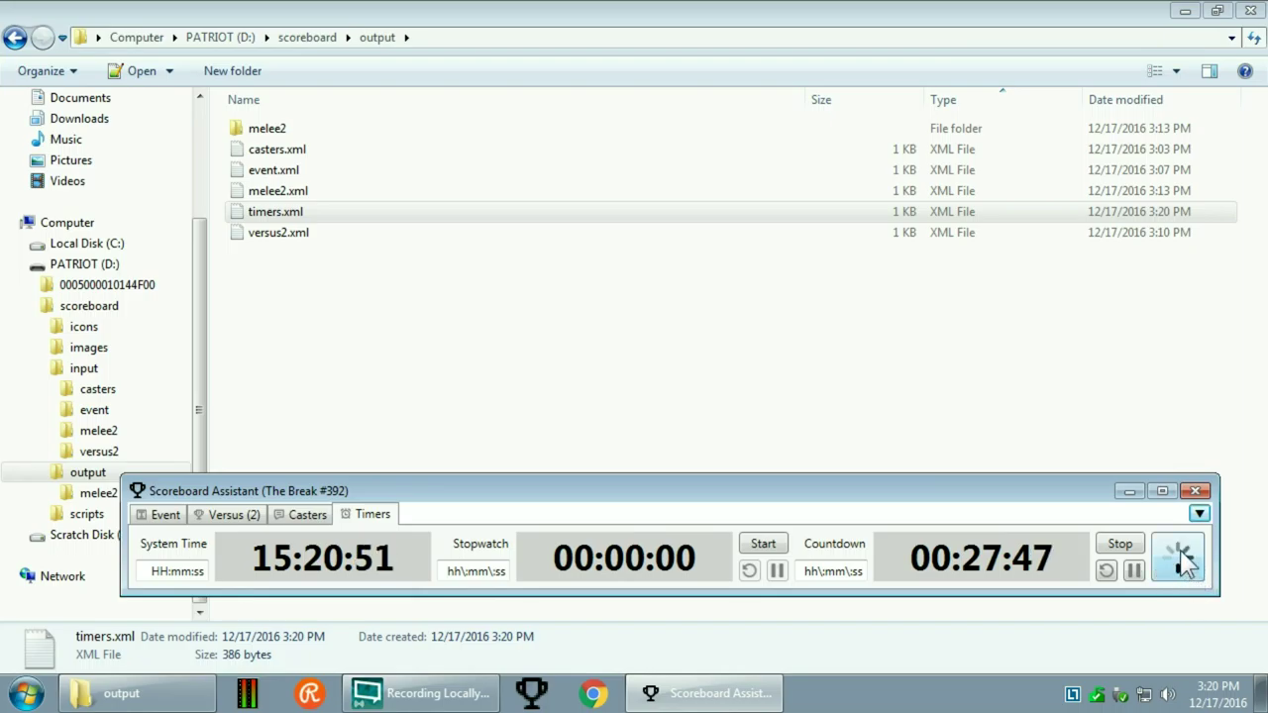
click(1185, 561)
mouse_move(1021, 387)
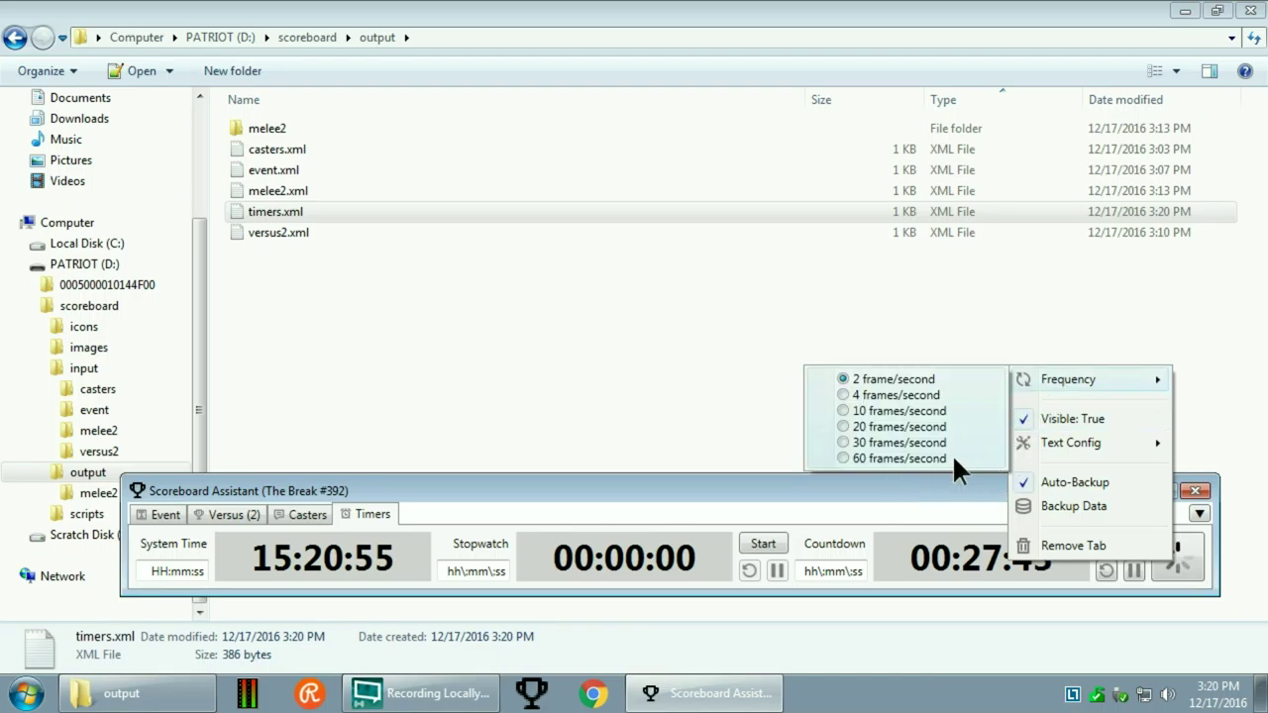
click(911, 458)
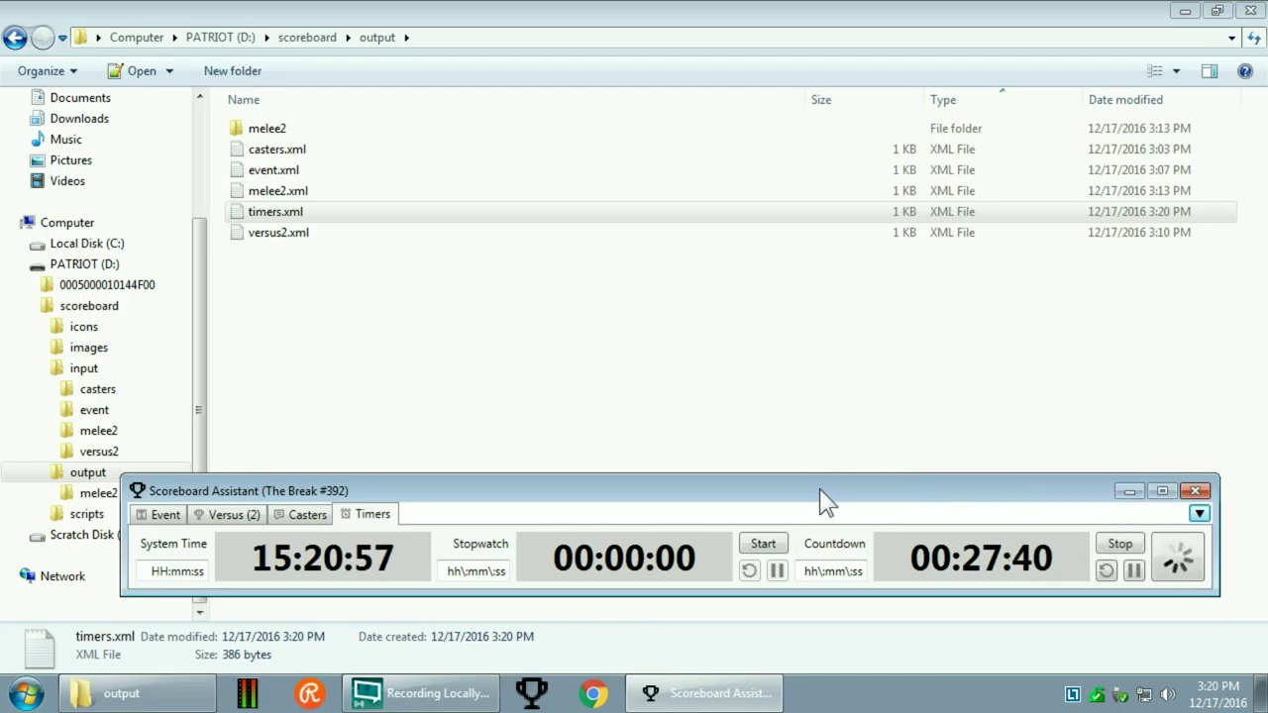
- Change the Timers frequency to 10 frames/second and recheck it in the options menu
right_click(1173, 563)
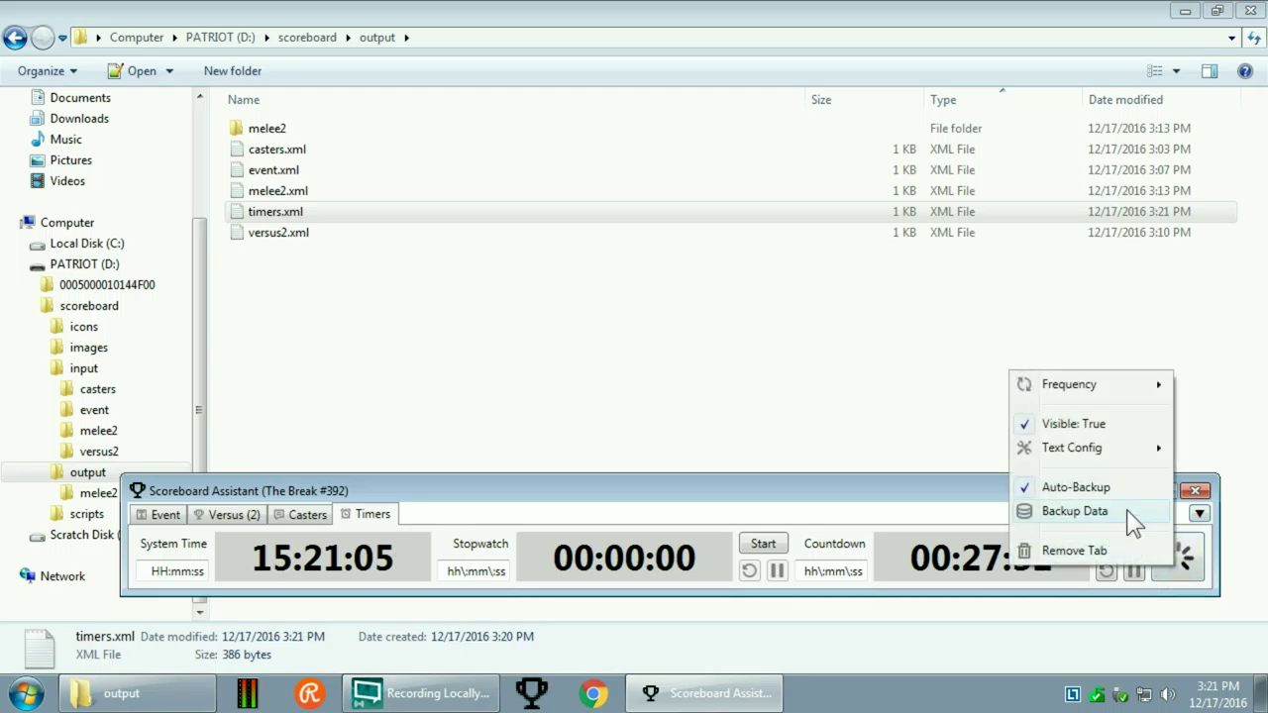
mouse_move(1091, 388)
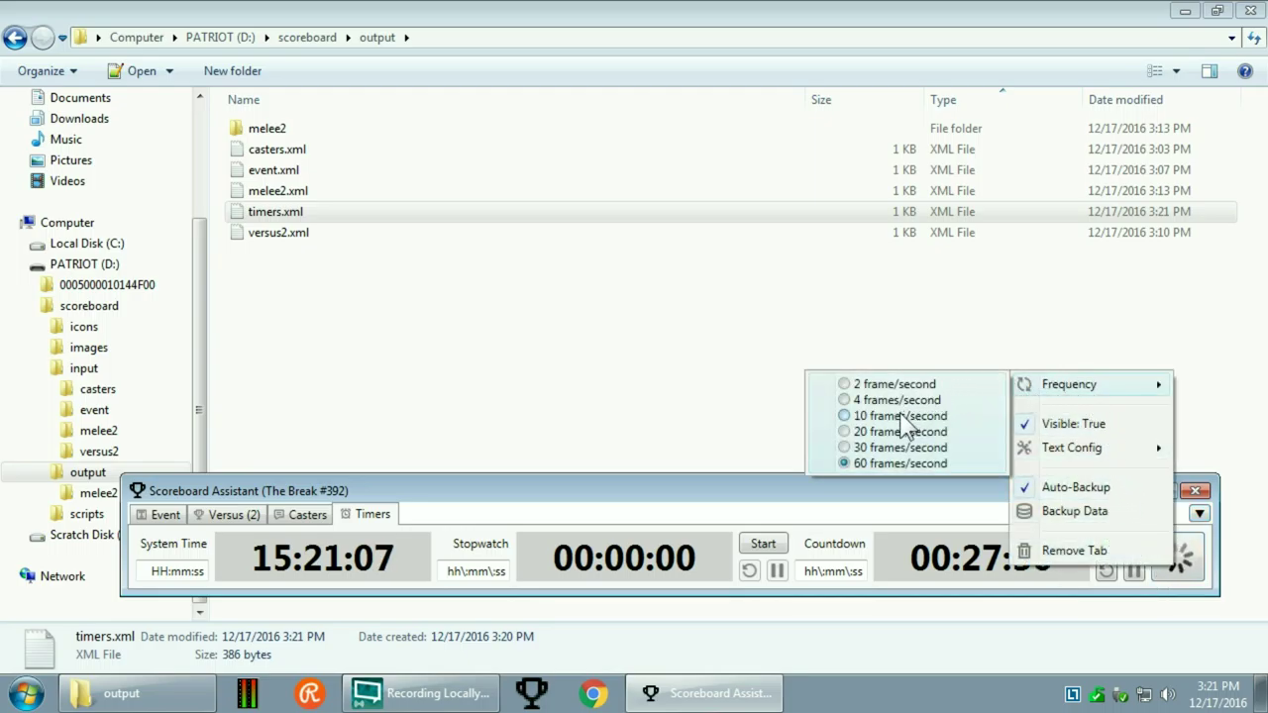
click(714, 491)
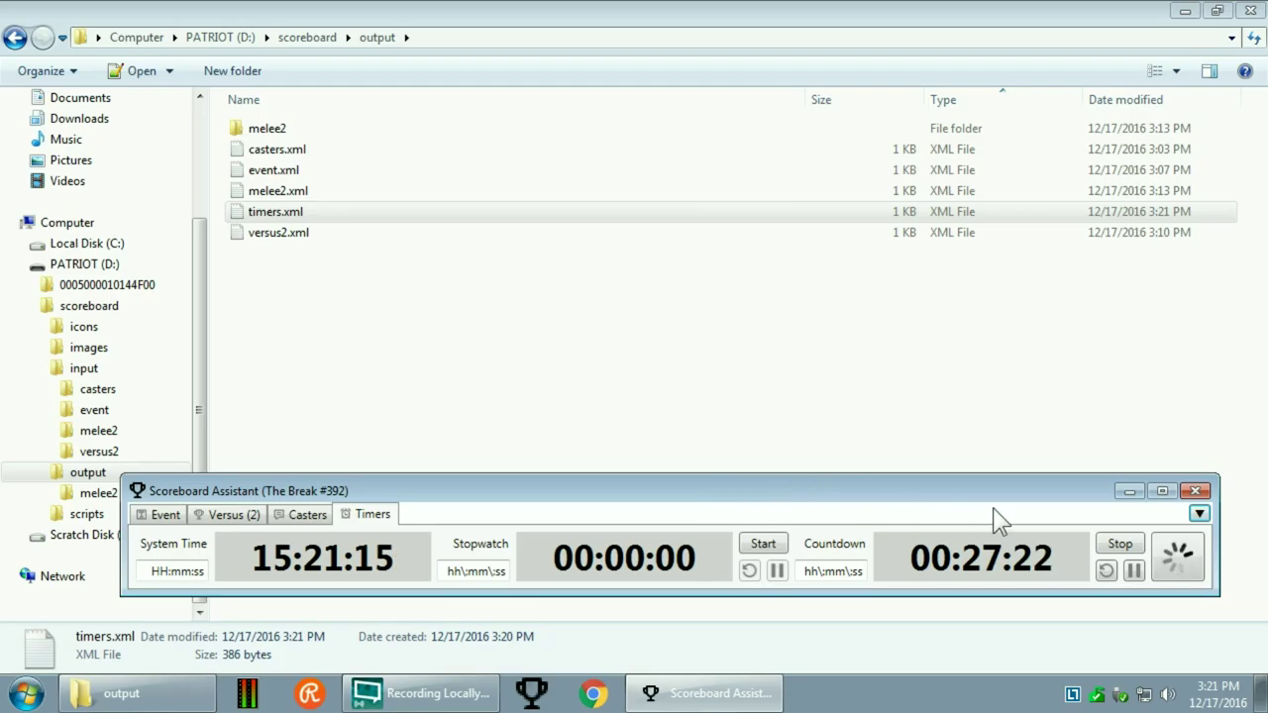
right_click(1020, 535)
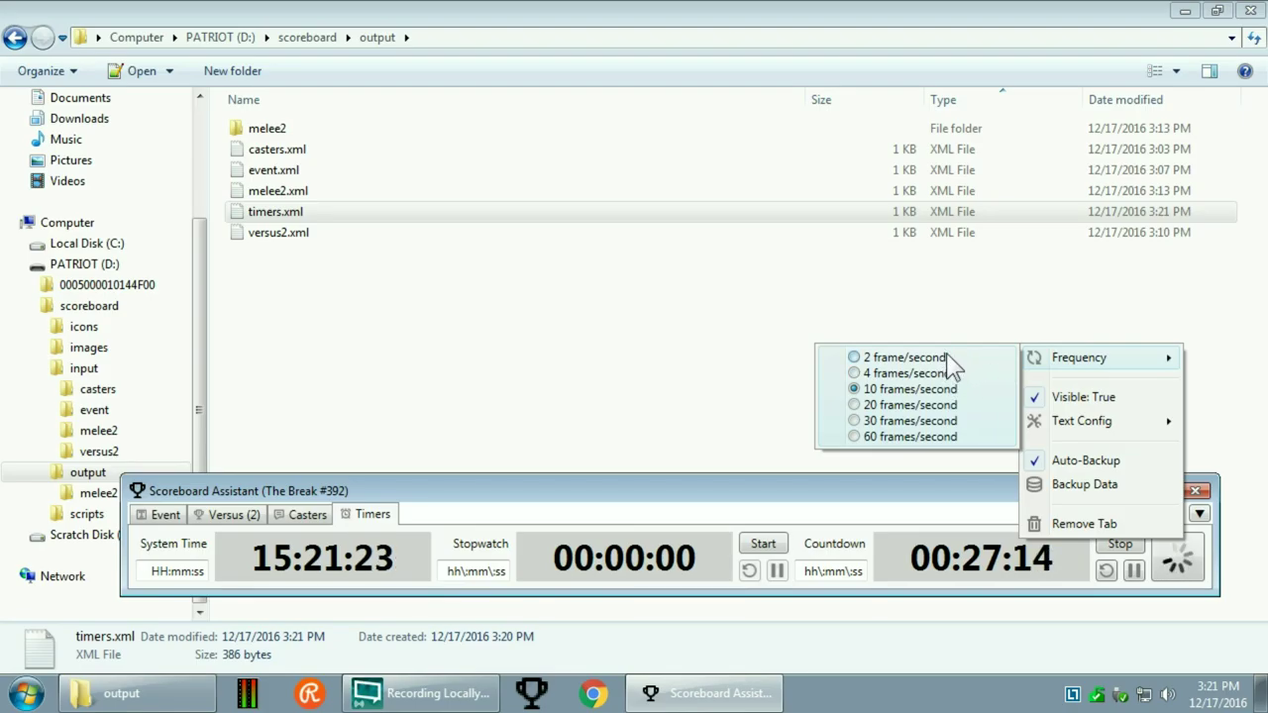
click(858, 508)
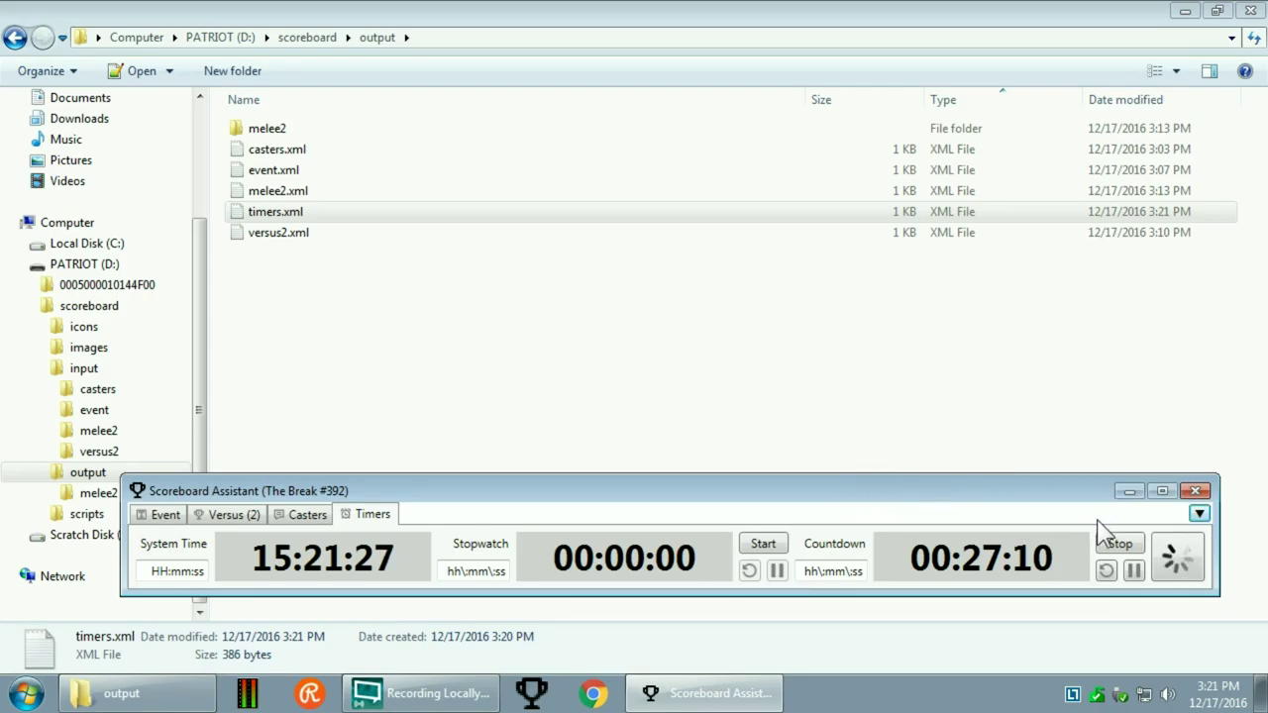
right_click(1174, 553)
mouse_move(1018, 367)
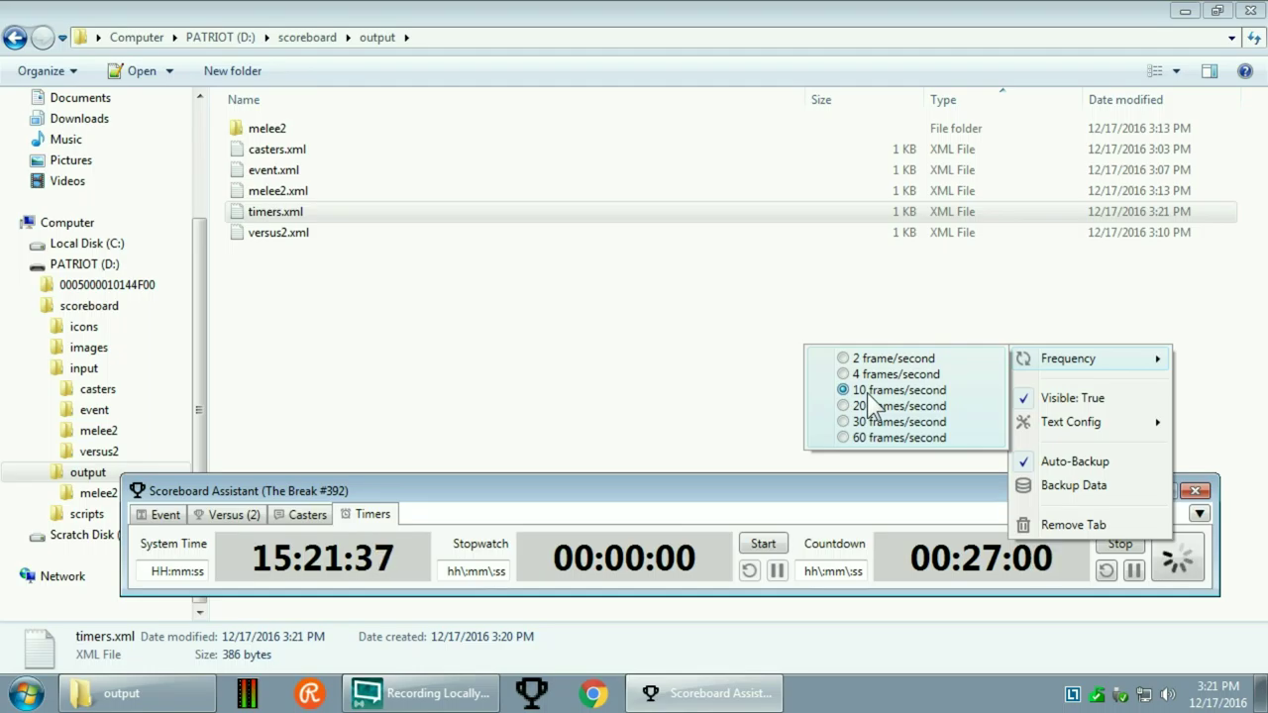
click(902, 486)
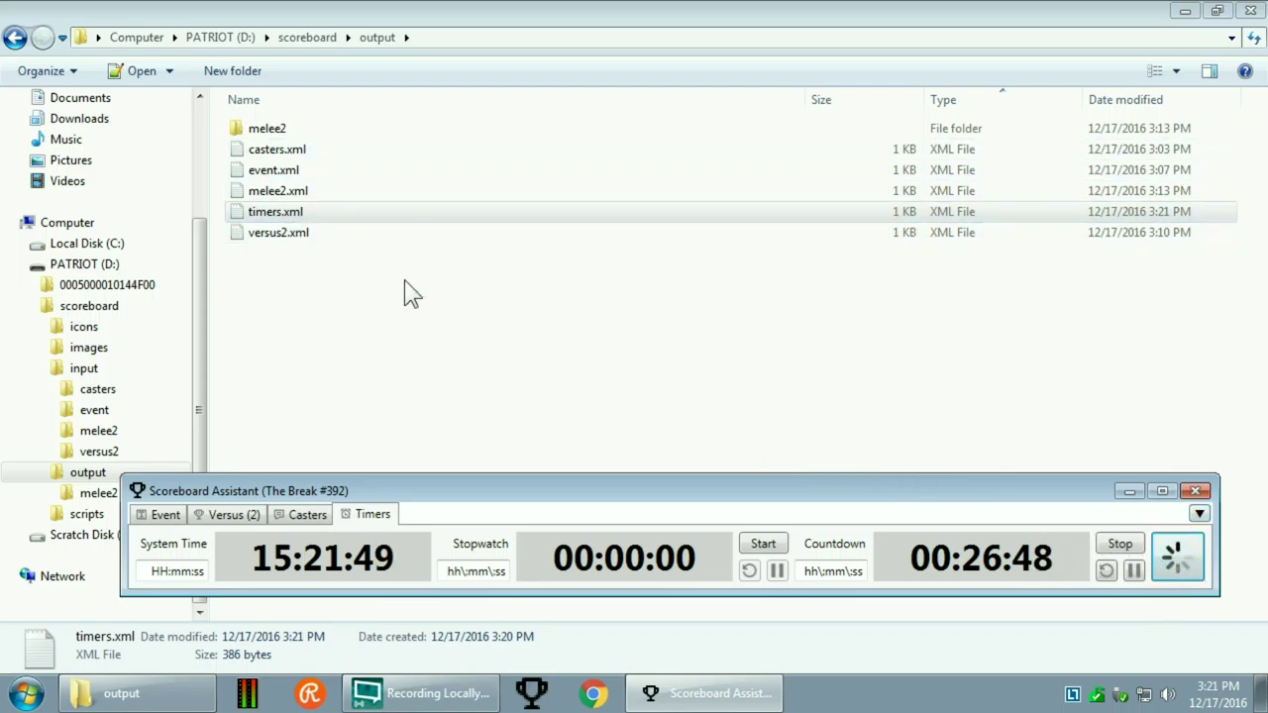
- Remove the Timers tab and confirm the removal
click(1187, 542)
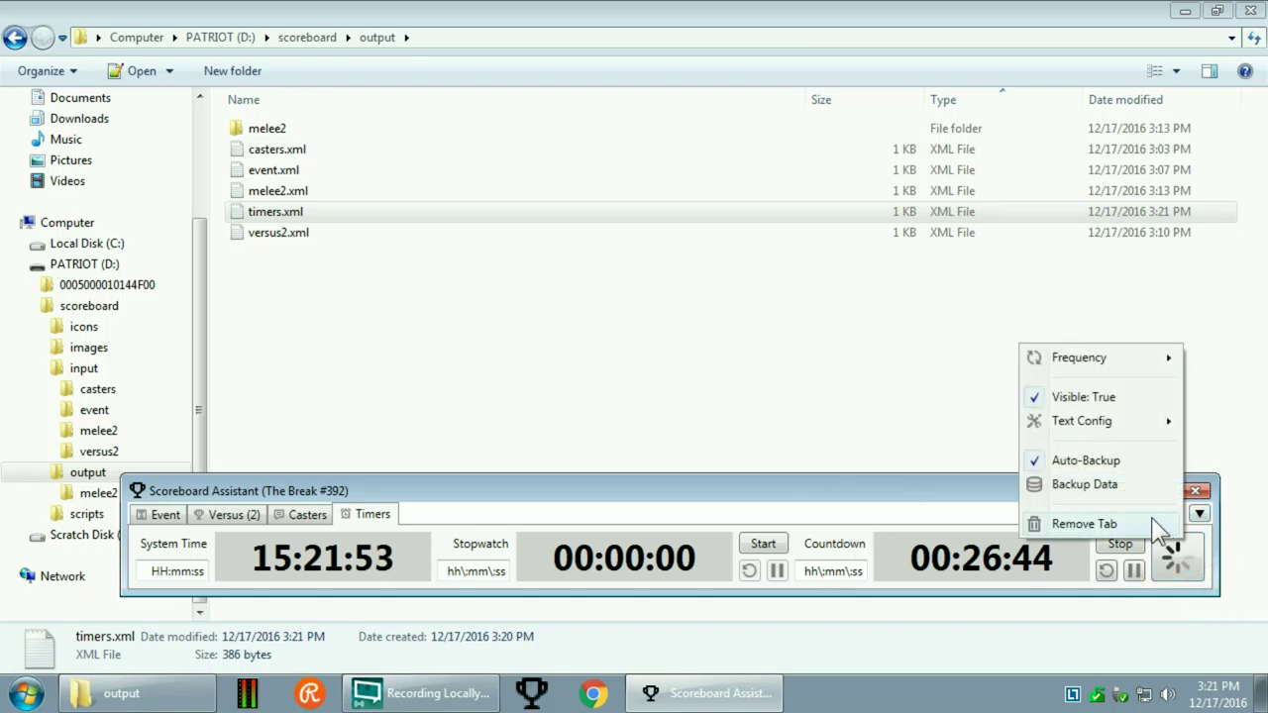
click(1109, 445)
click(649, 417)
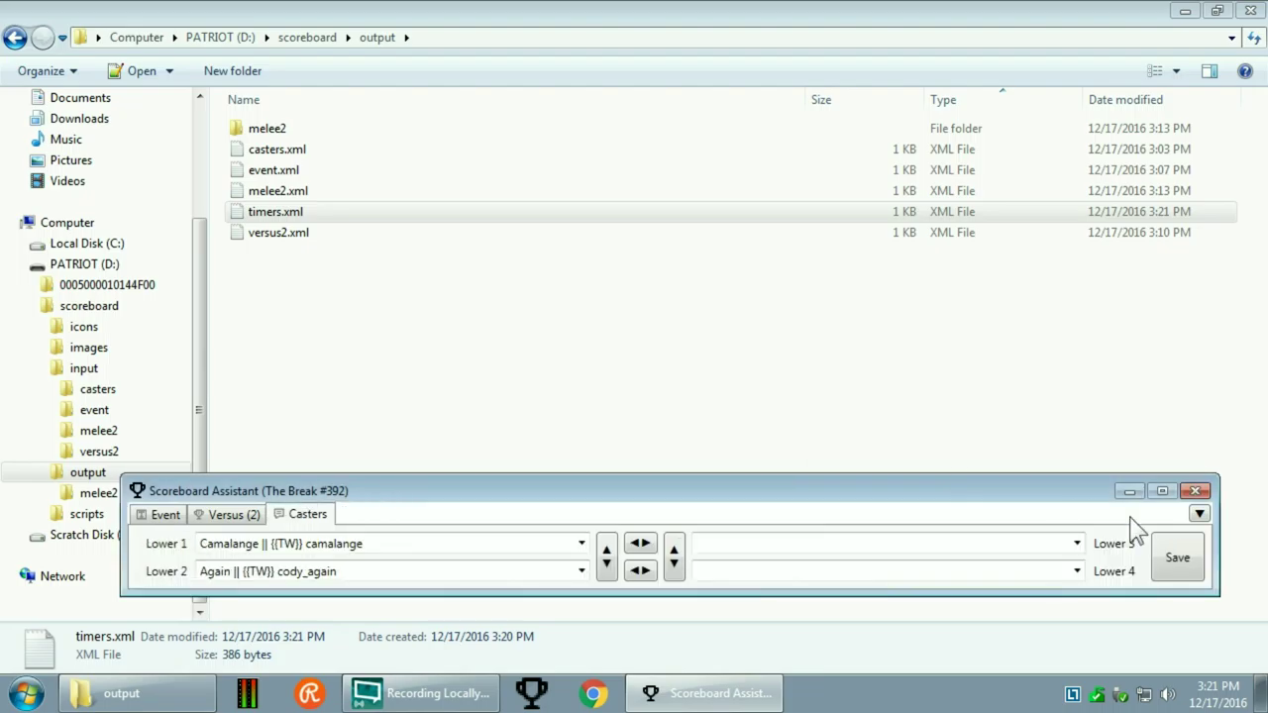
- Start adding a new Music Player tab from the Add Tab Items menu
click(1199, 514)
mouse_move(1087, 527)
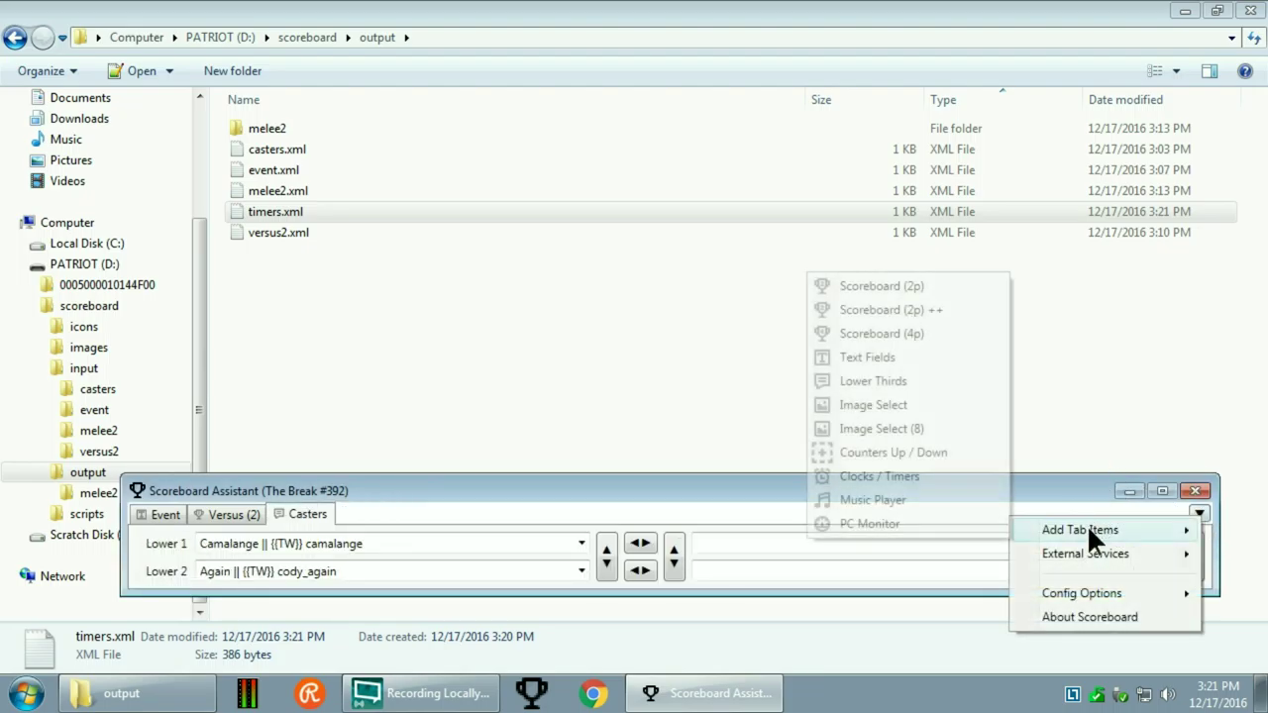
click(953, 503)
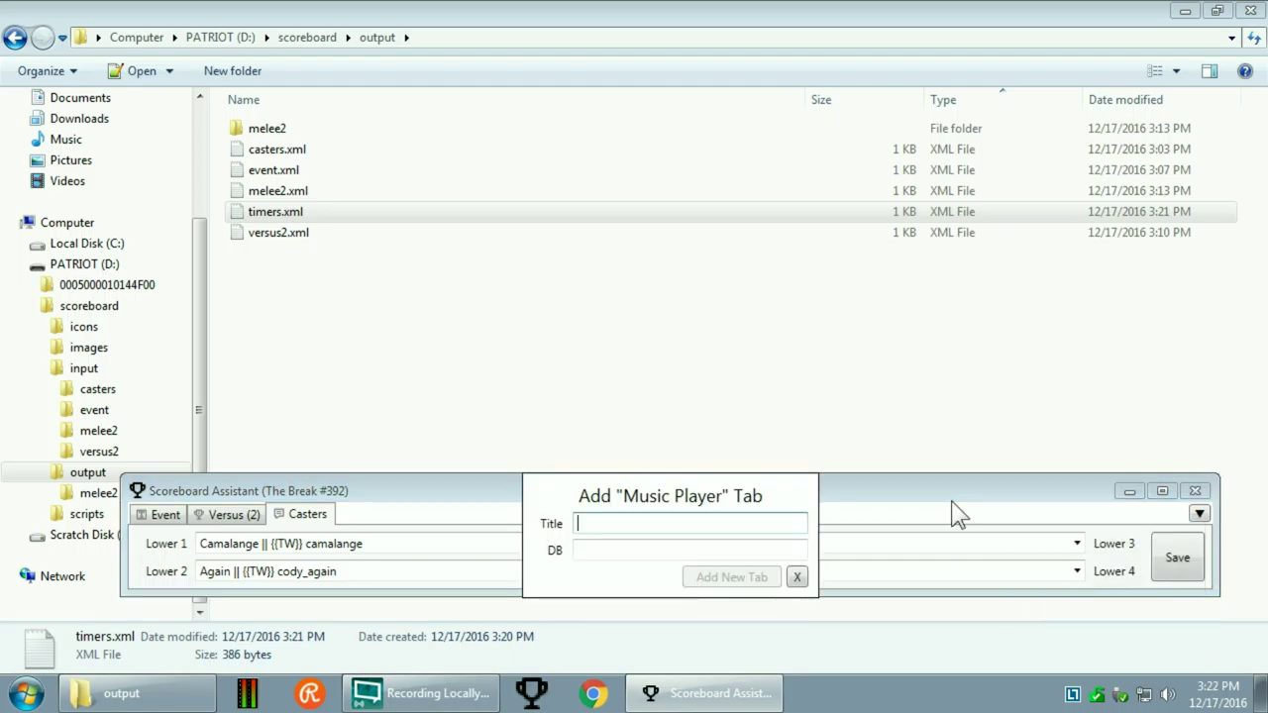
click(795, 576)
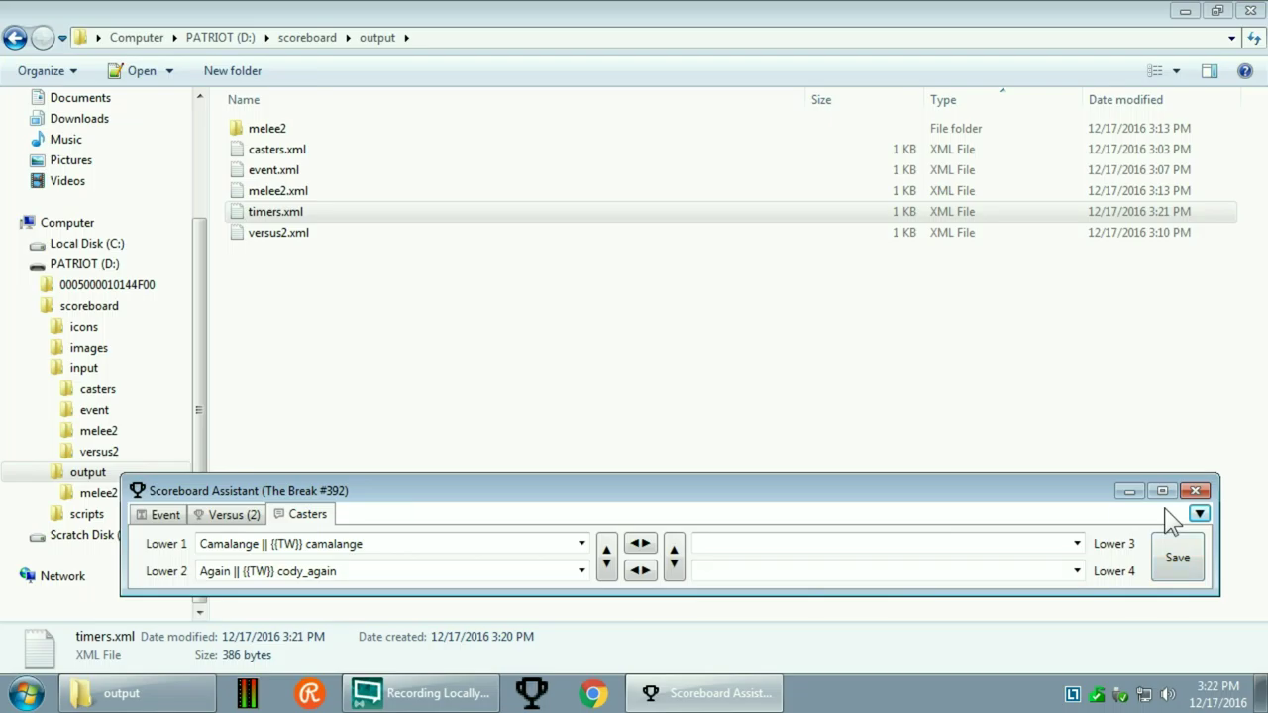
click(1197, 513)
mouse_move(1061, 518)
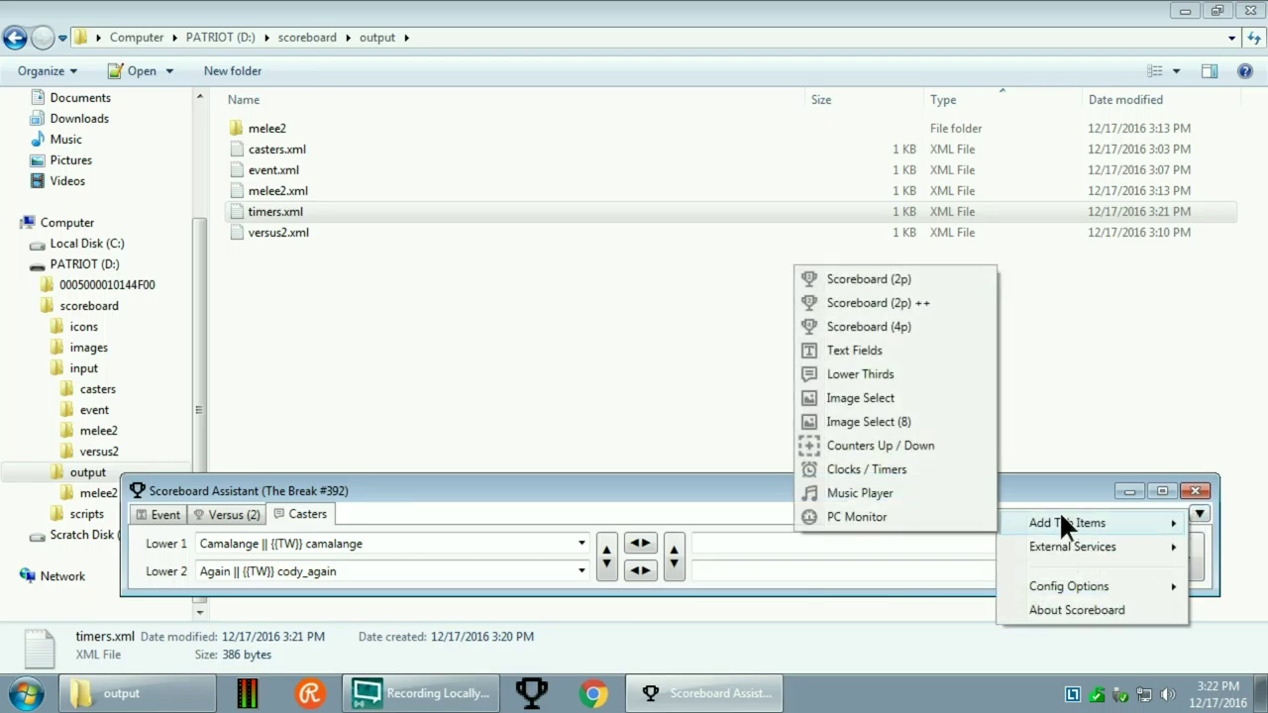
click(860, 492)
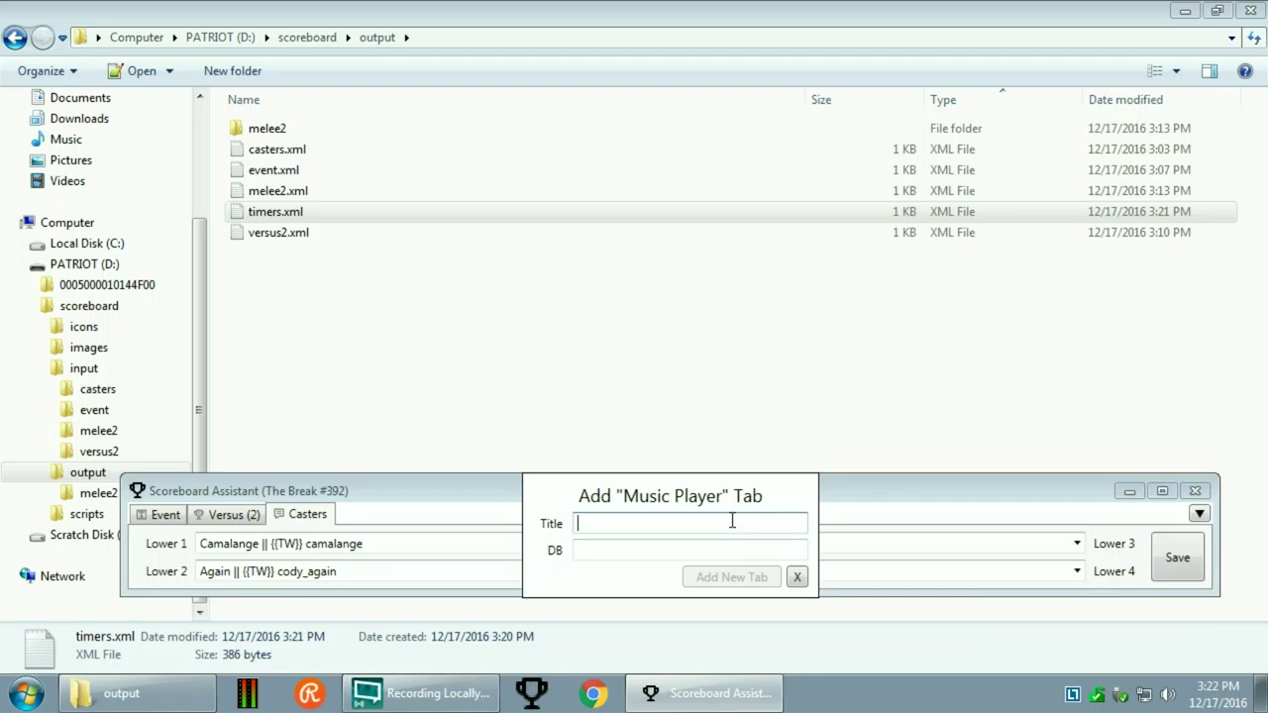
- Create the tab titled Music and choose Nightbot.TV - AutoDJ as its service
text(Music)
key(Return)
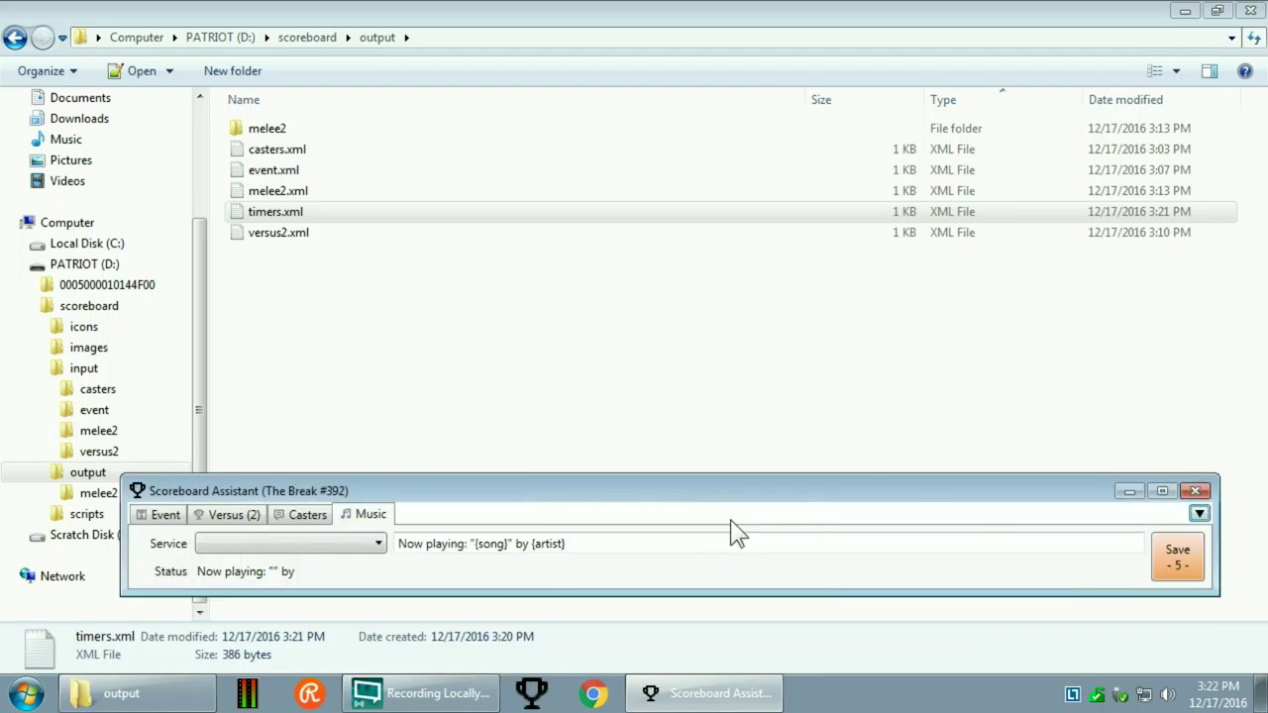
click(276, 543)
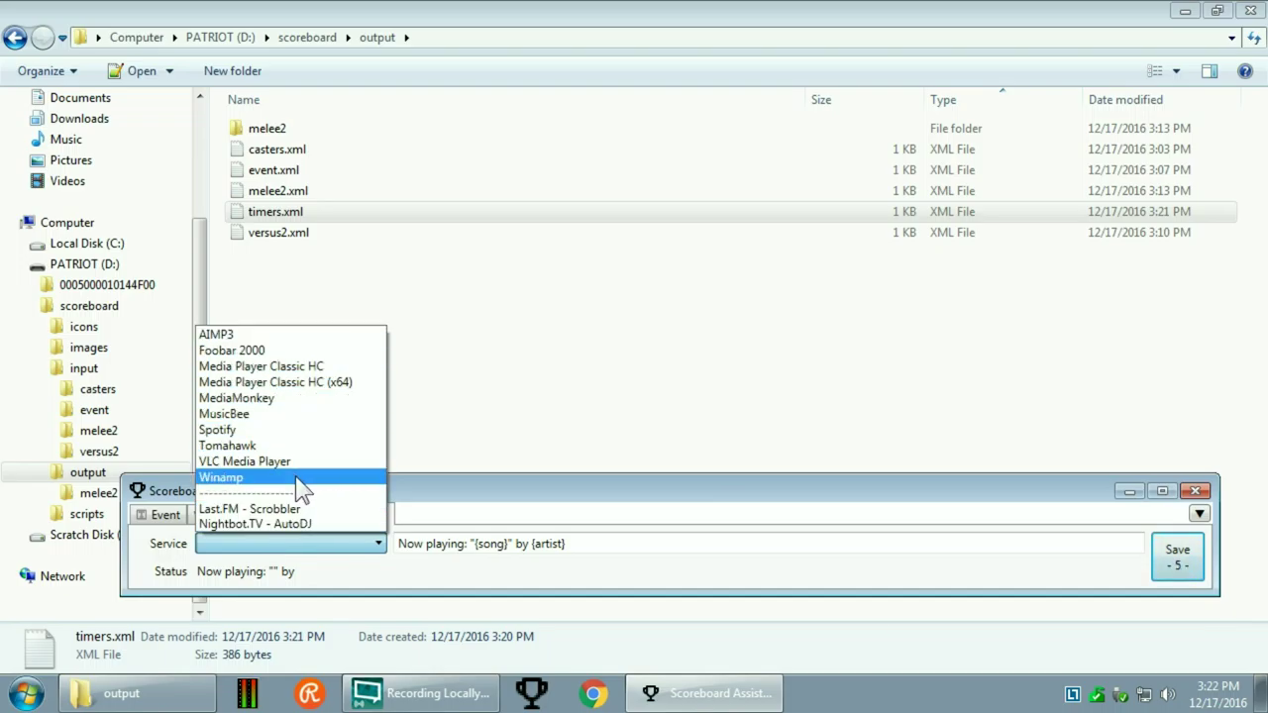
click(297, 522)
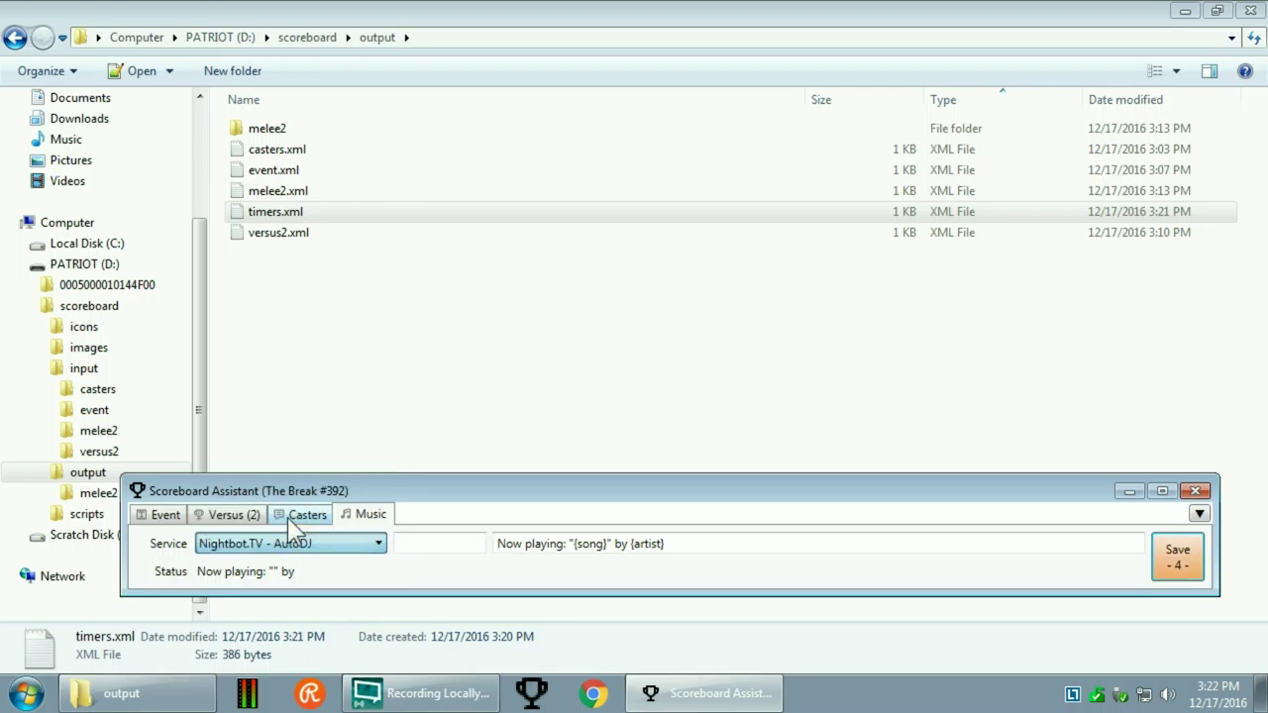
- Enter the Nightbot channel username in the extra data field
click(444, 543)
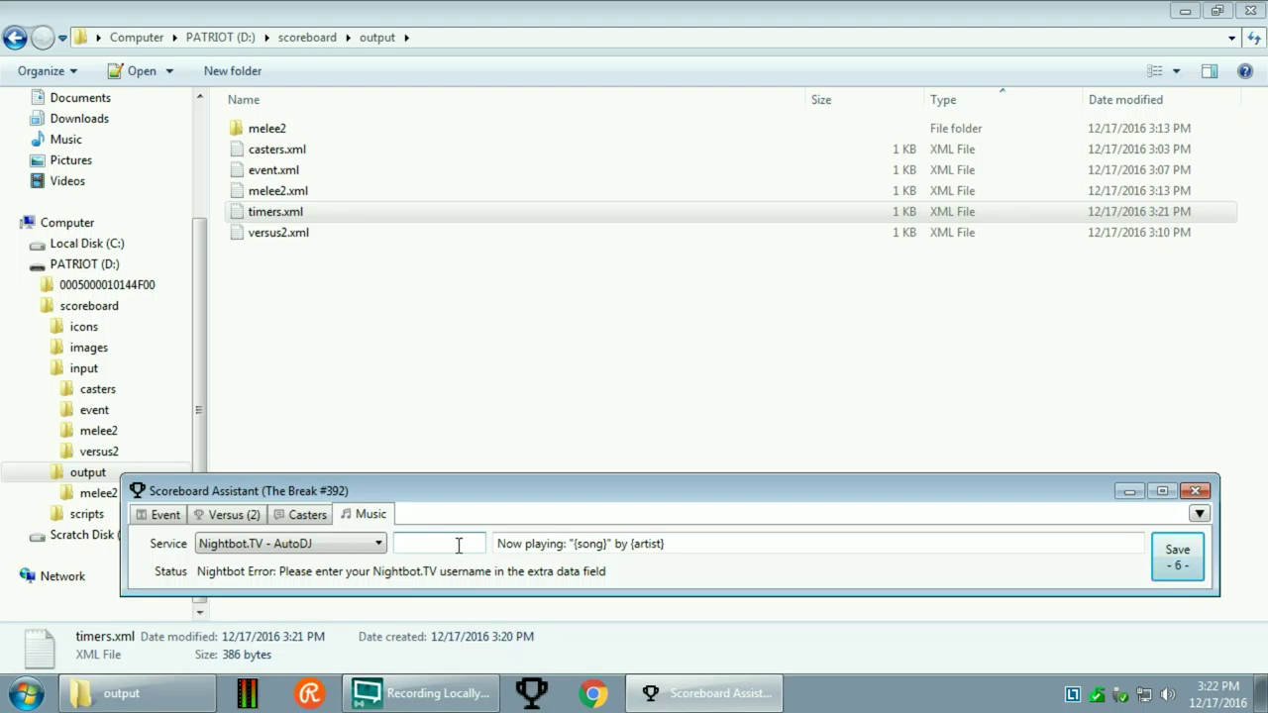
text(8wayrun)
click(647, 540)
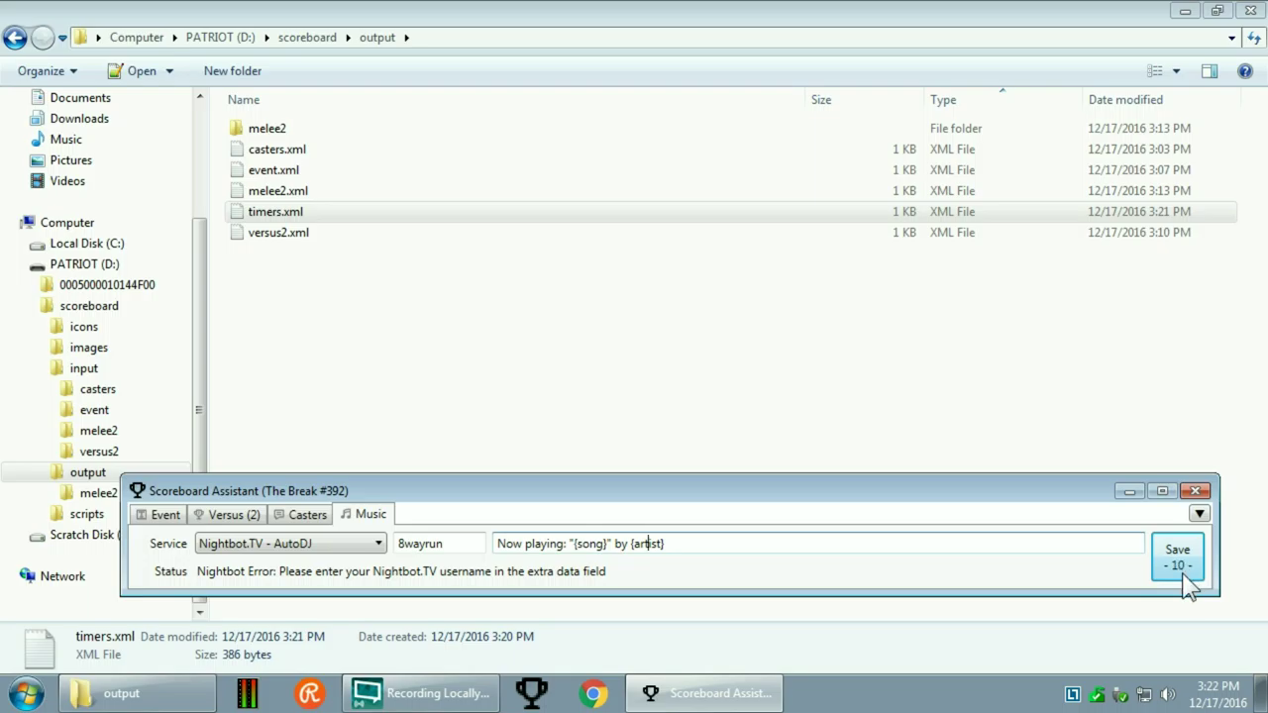
click(444, 543)
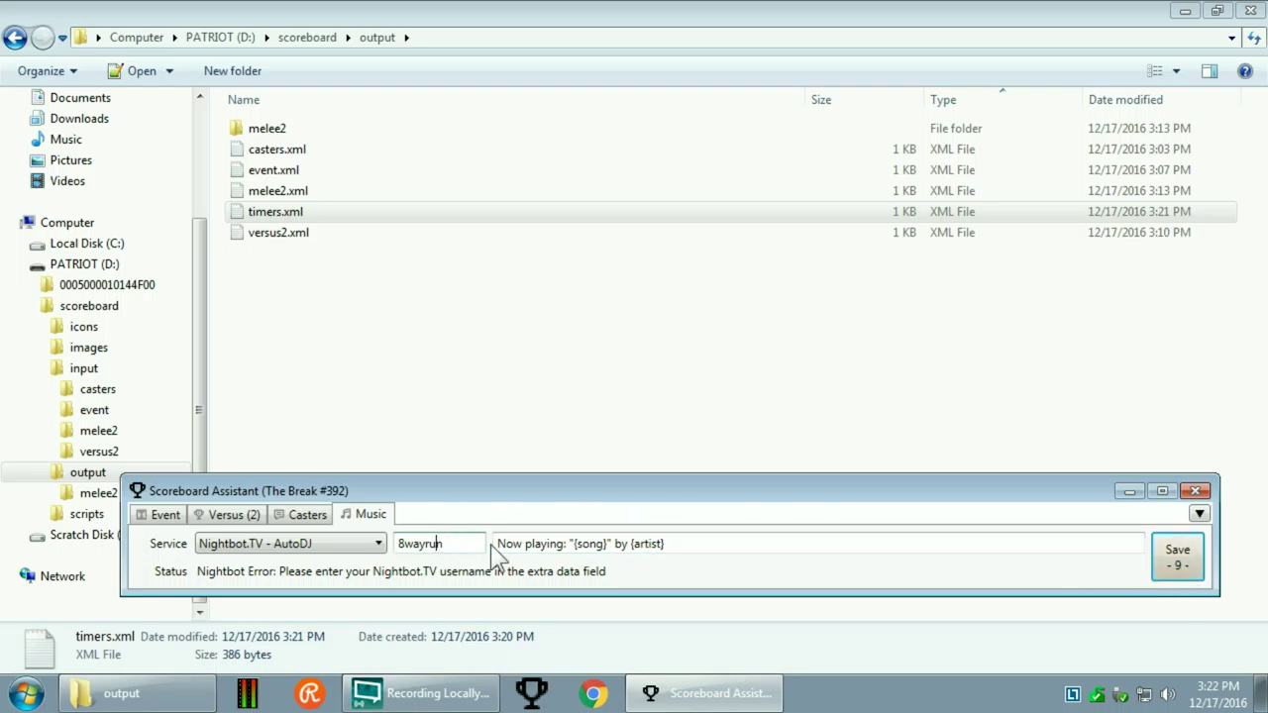
click(609, 544)
right_click(1165, 552)
click(1177, 560)
- Review the username, Now playing format and Nightbot.TV - AutoDJ service selection
double_click(446, 543)
double_click(508, 542)
click(592, 543)
click(293, 543)
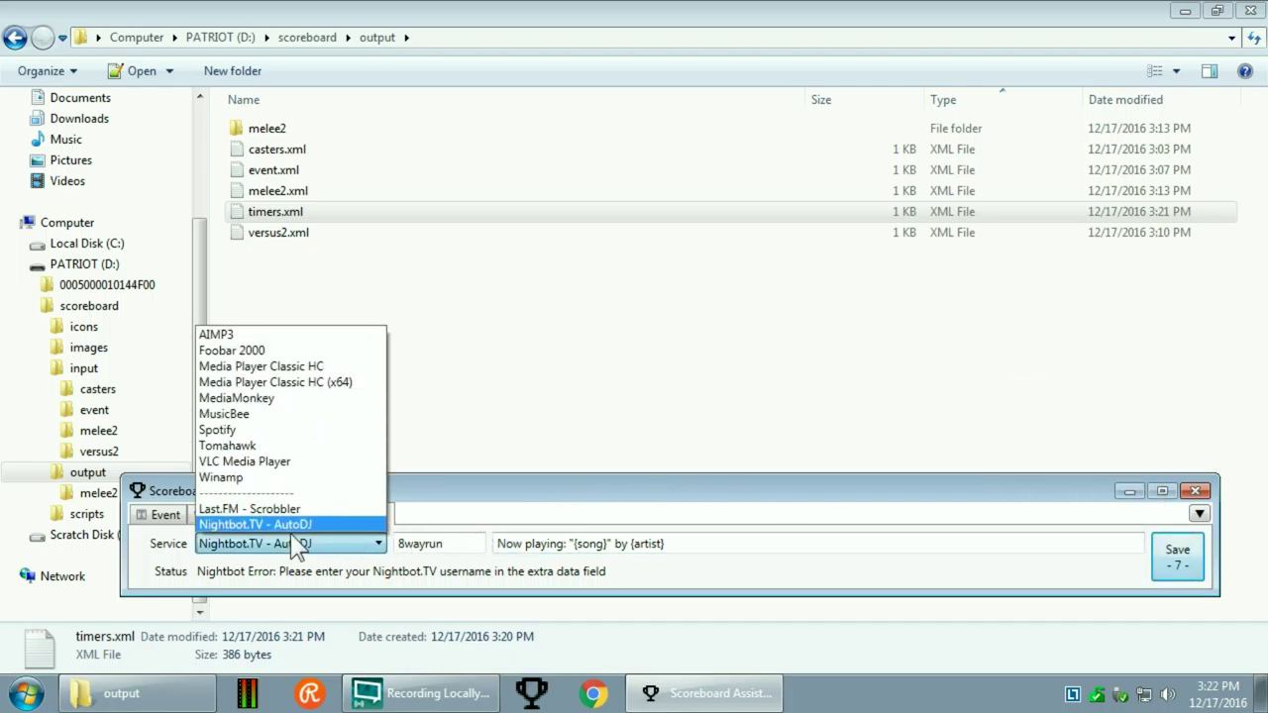
click(447, 543)
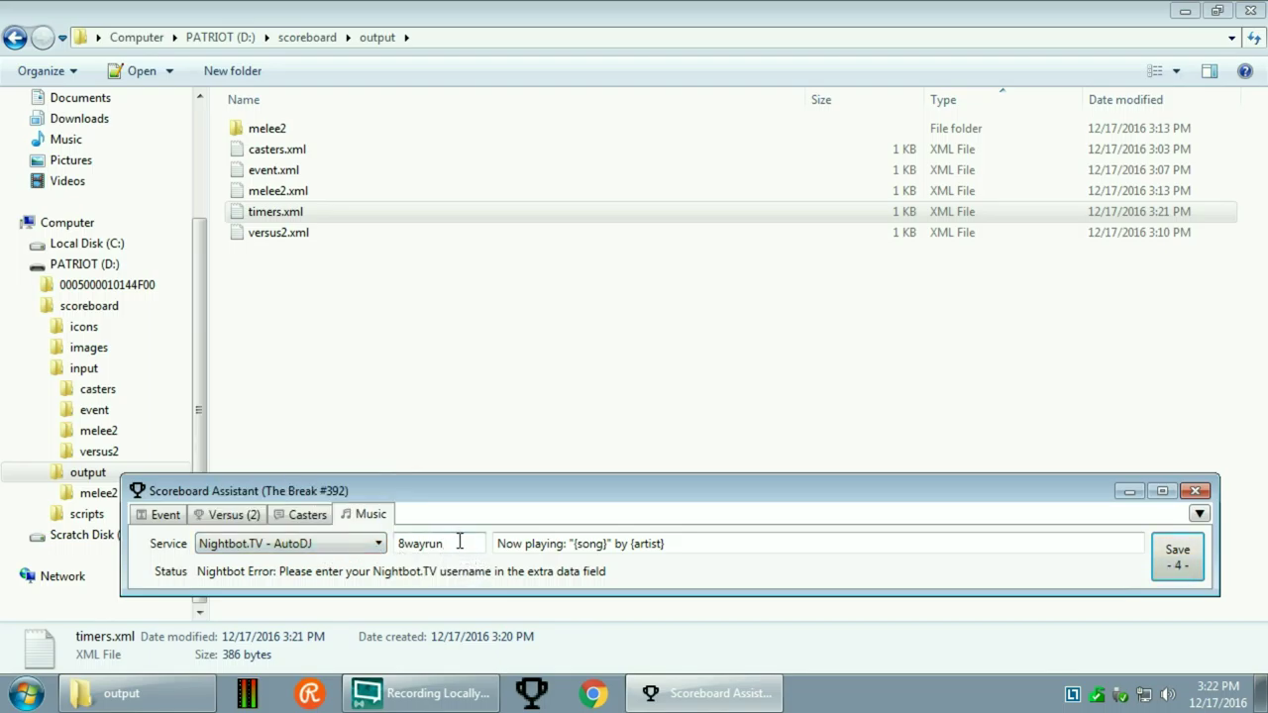
key(Tab)
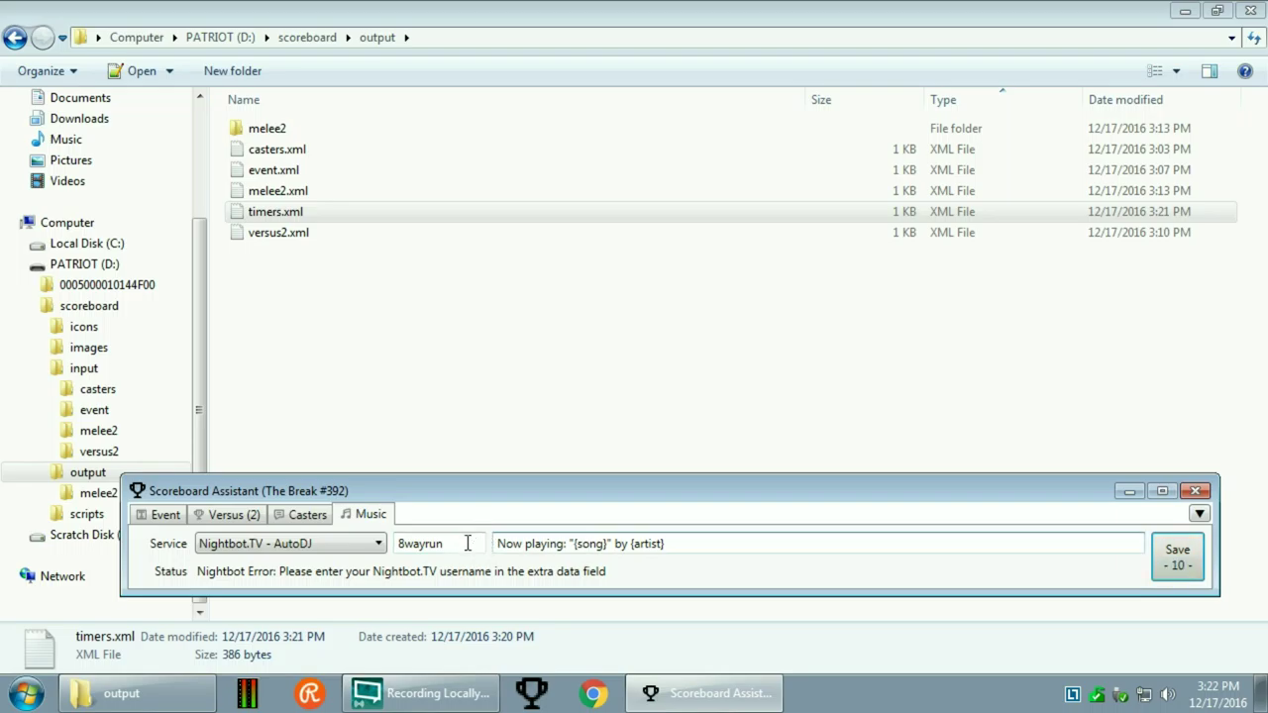
double_click(441, 544)
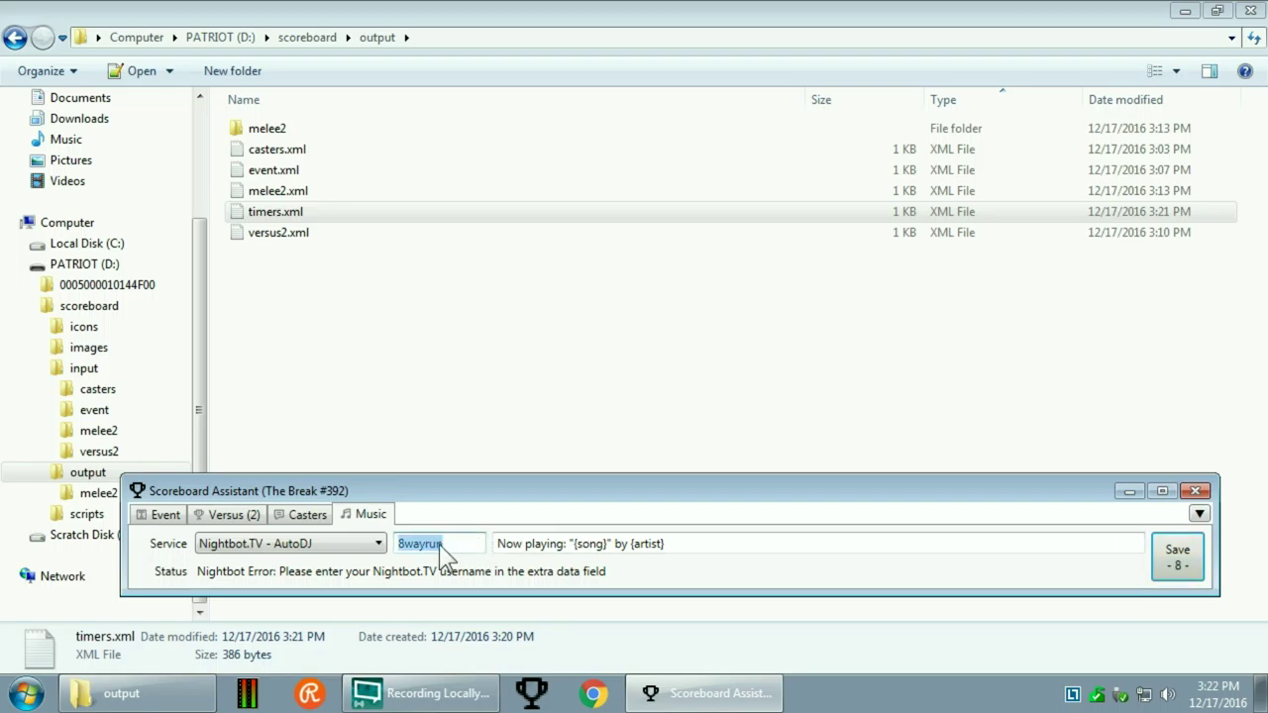
click(298, 548)
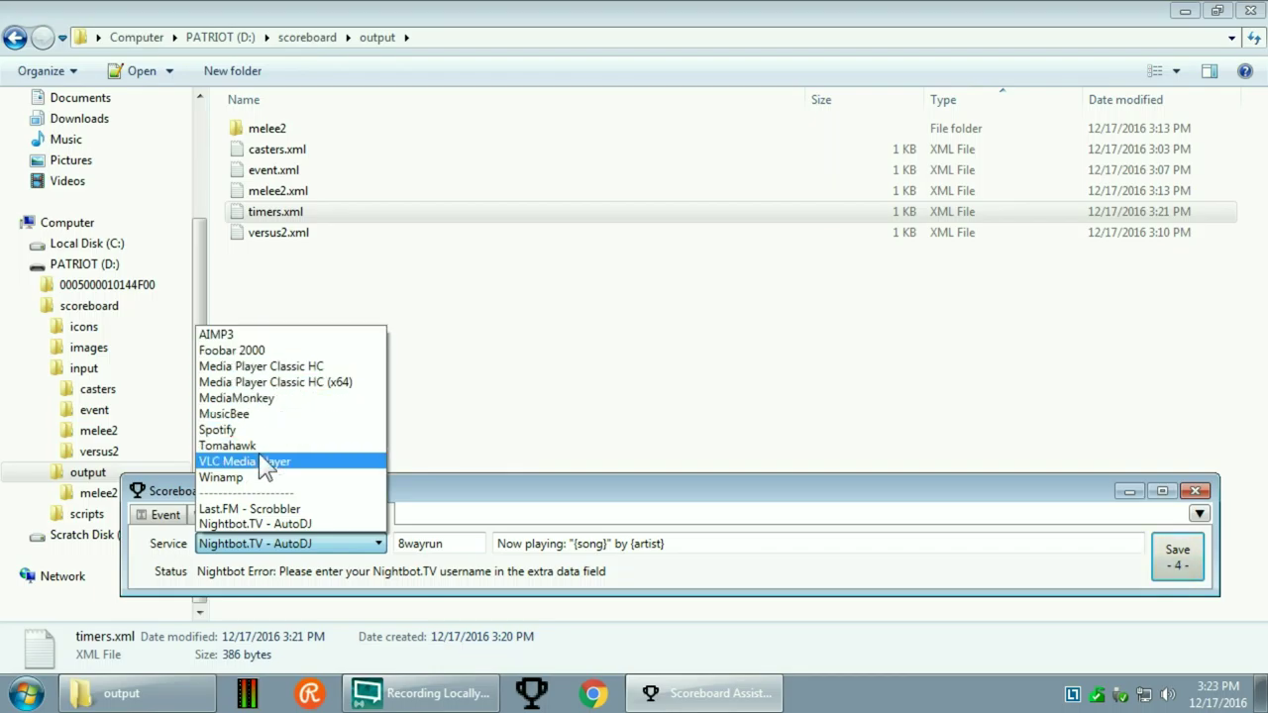
- Try the Winamp, VLC Media Player, MusicBee and AIMP3 music sources in turn
click(260, 479)
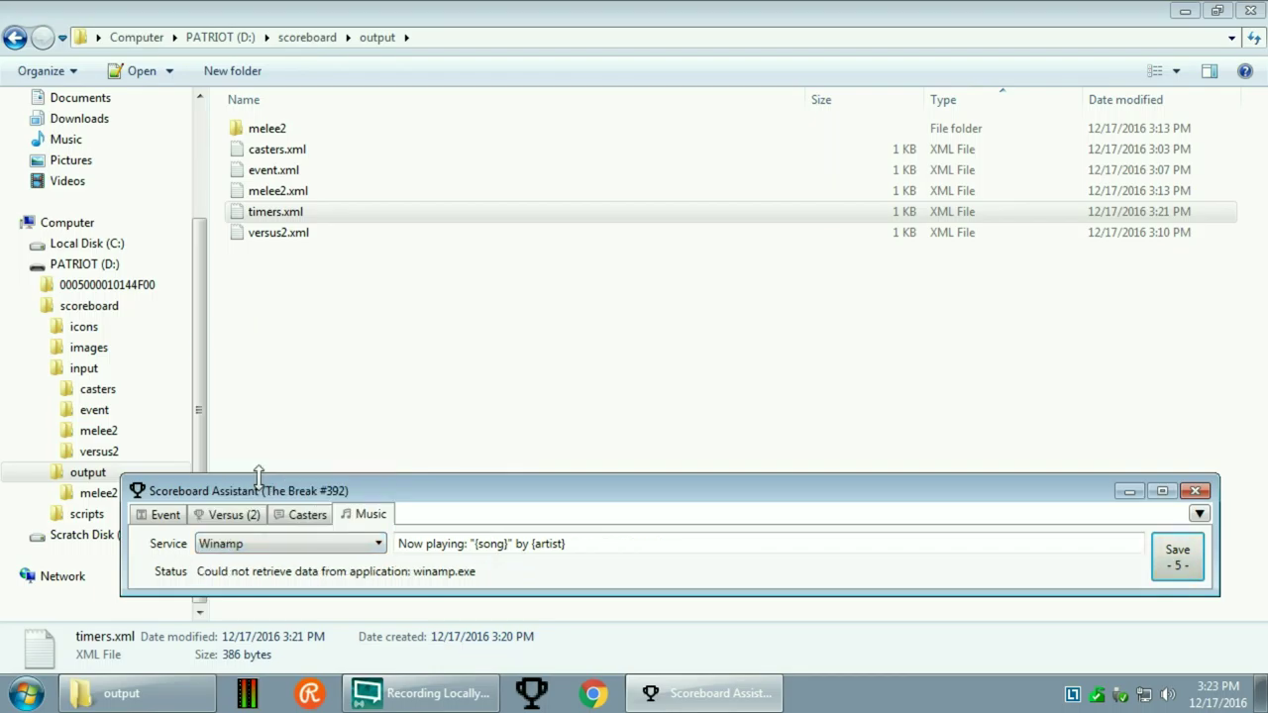
click(349, 542)
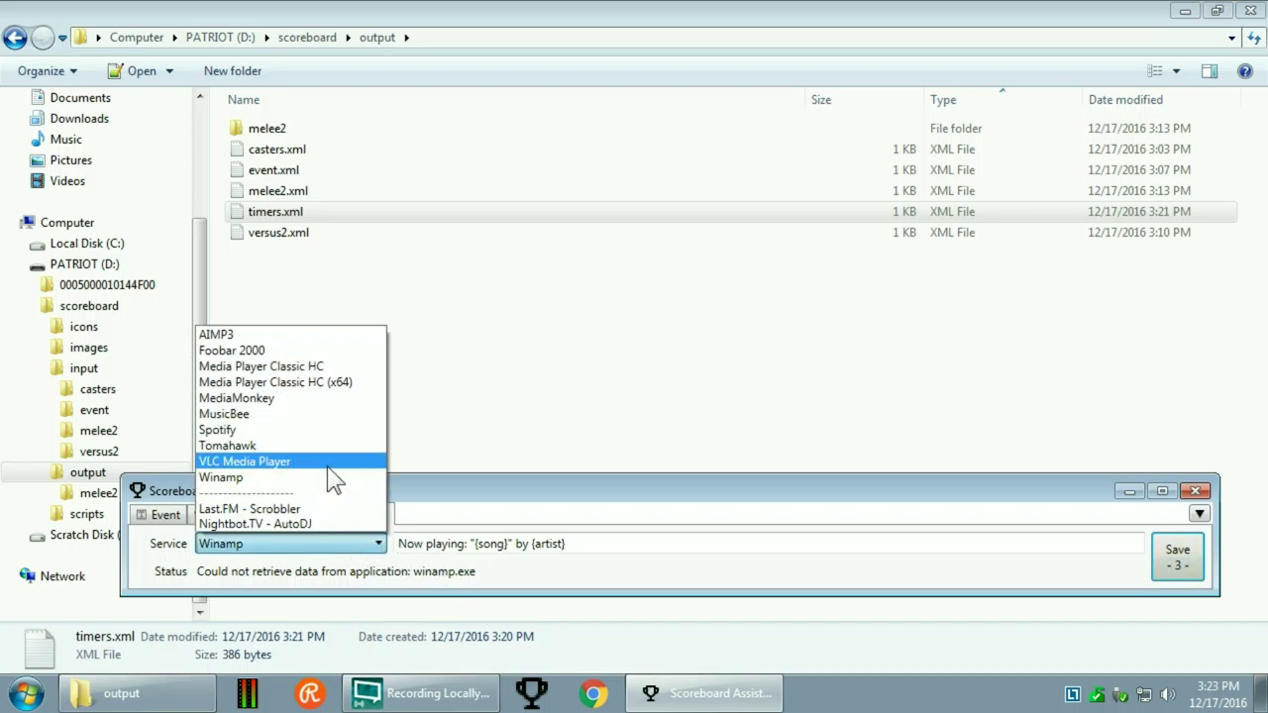
click(328, 463)
click(320, 536)
click(315, 420)
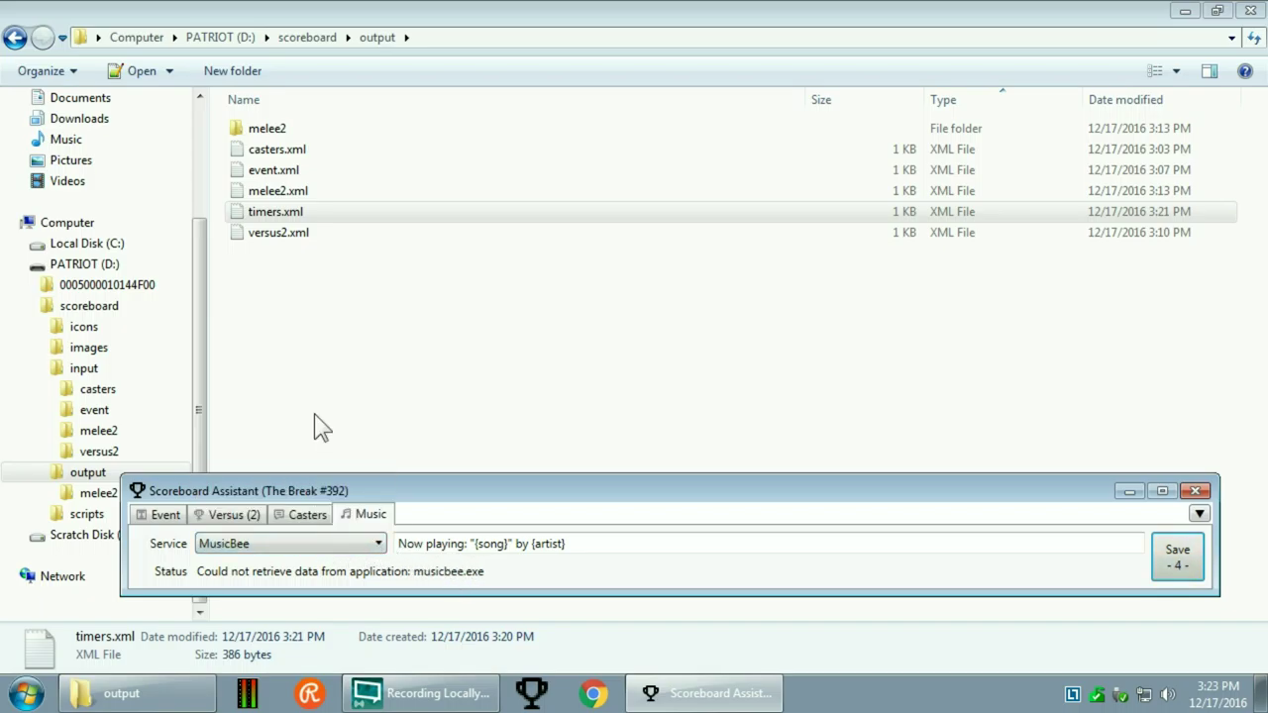
click(319, 540)
click(293, 331)
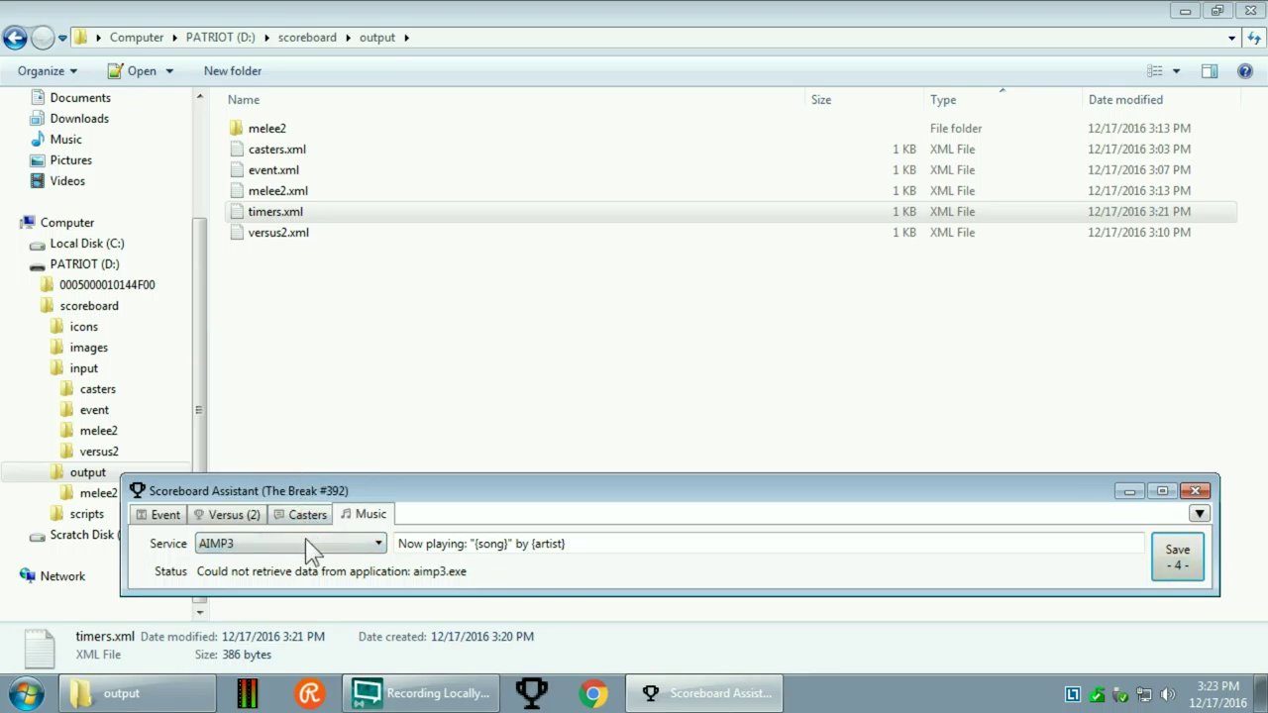
- Add {album} after the artist placeholder in the now-playing format
double_click(491, 543)
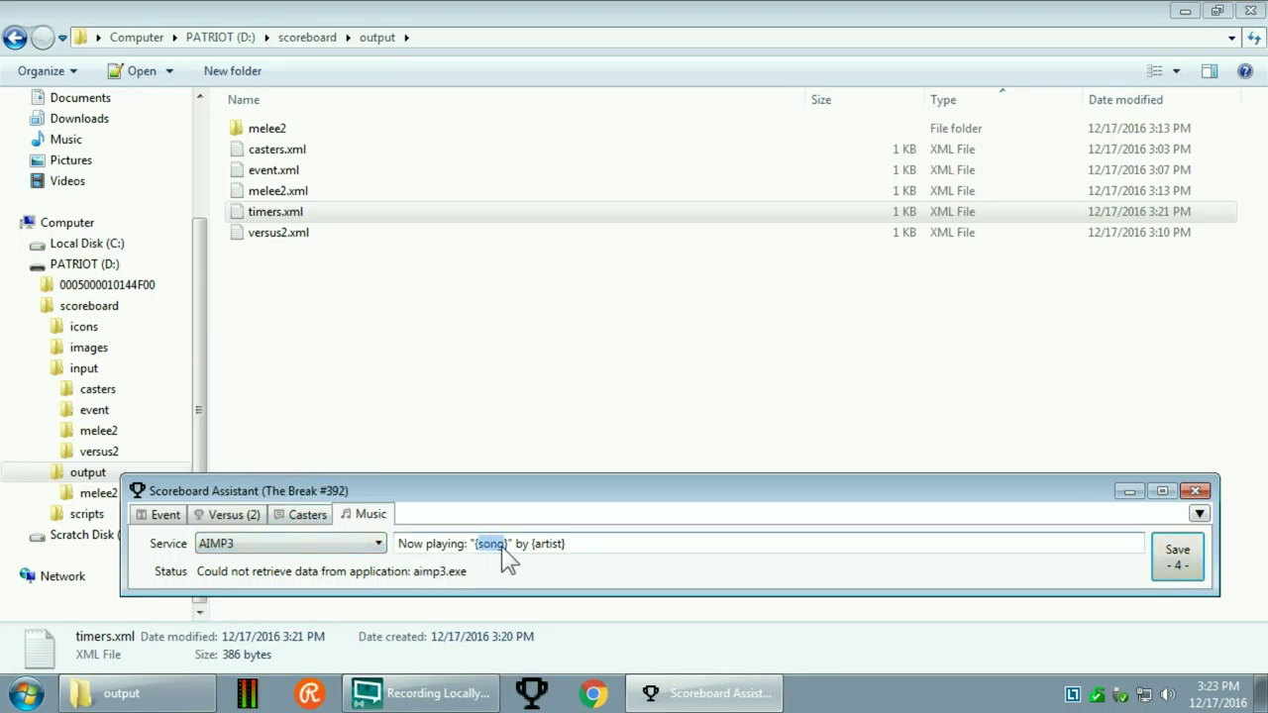
double_click(545, 545)
click(584, 545)
text({album})
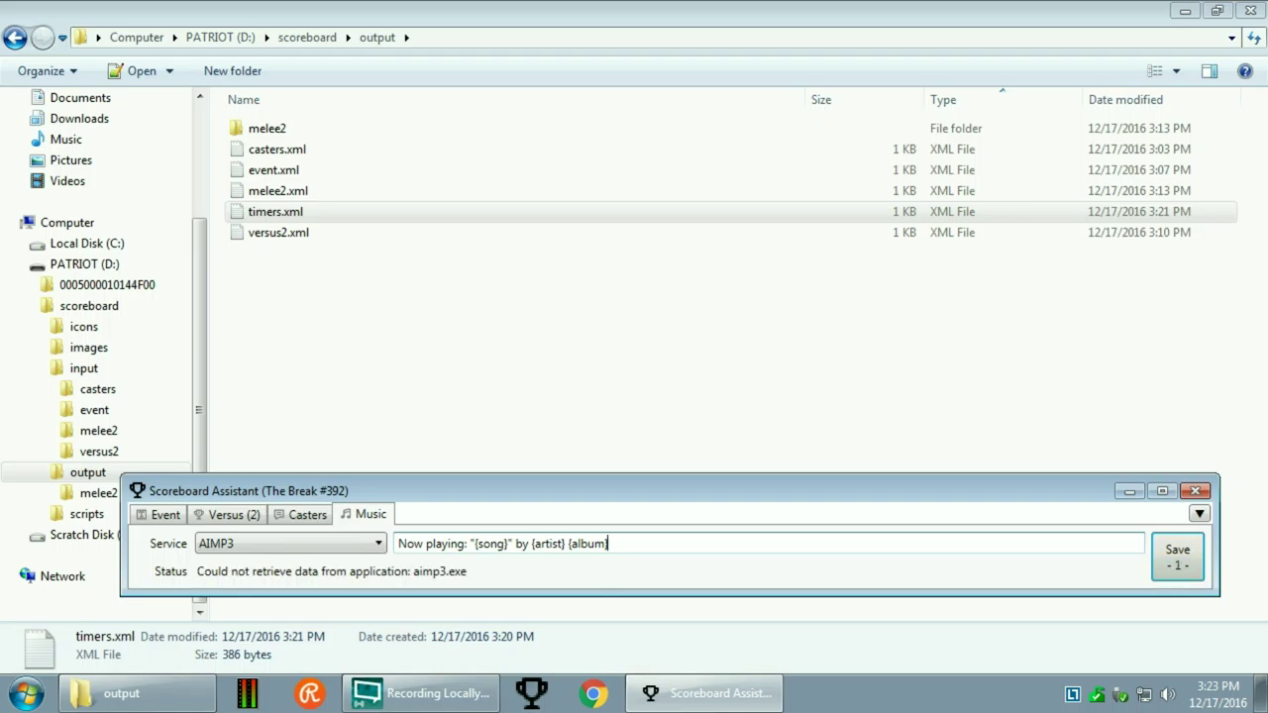
- Switch the source back to Nightbot.TV - AutoDJ and delete {album} from the now-playing text
click(345, 544)
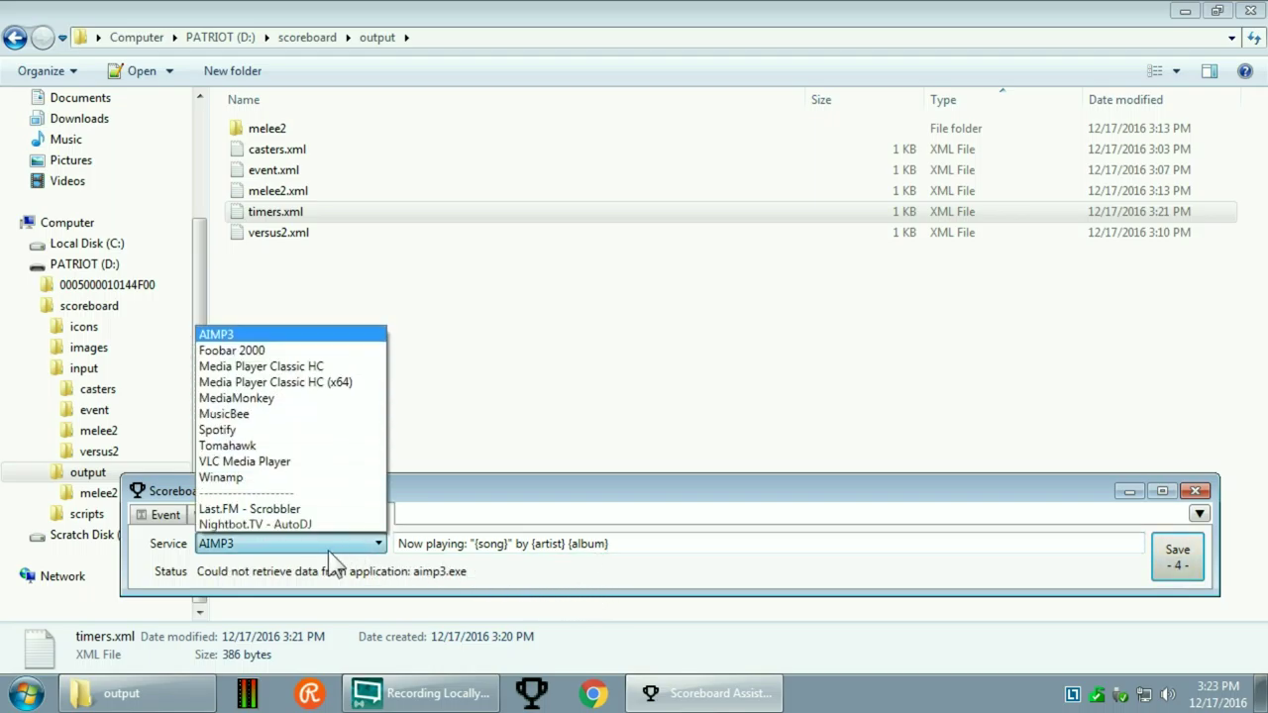
click(307, 526)
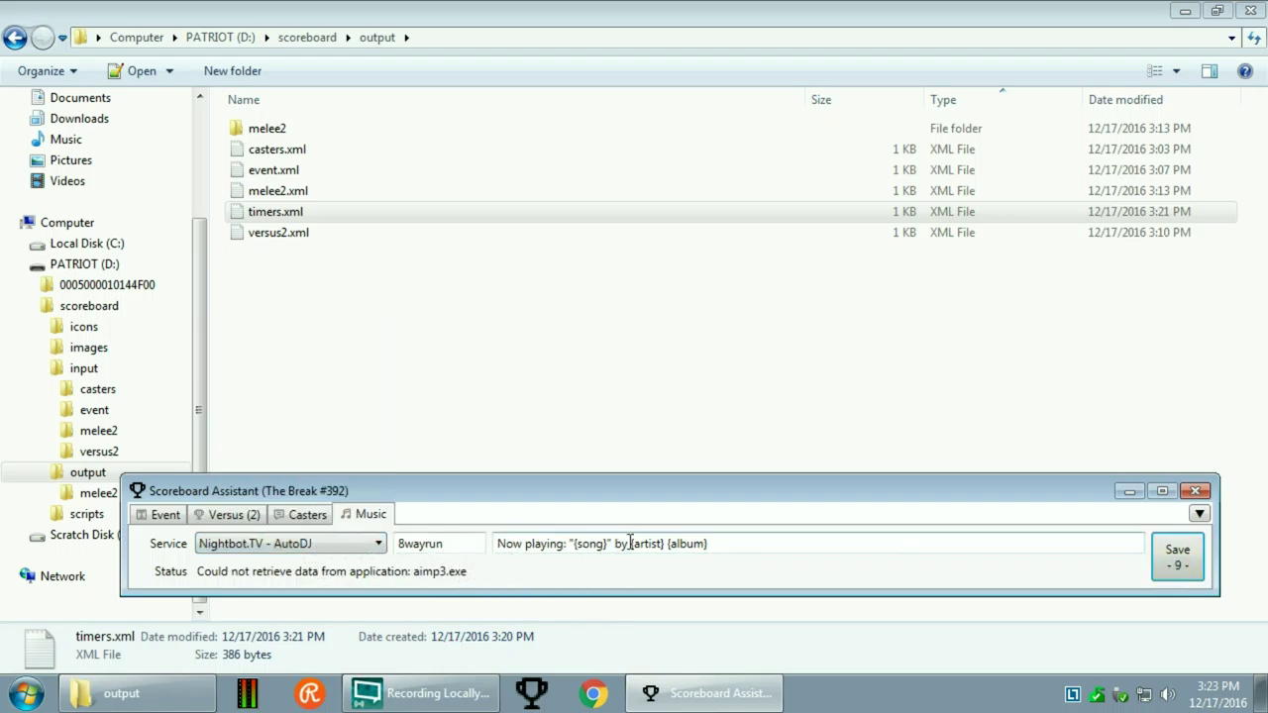
click(735, 543)
key(BackSpace)
key(BackSpace)
key(BackSpace)
key(BackSpace)
key(BackSpace)
key(BackSpace)
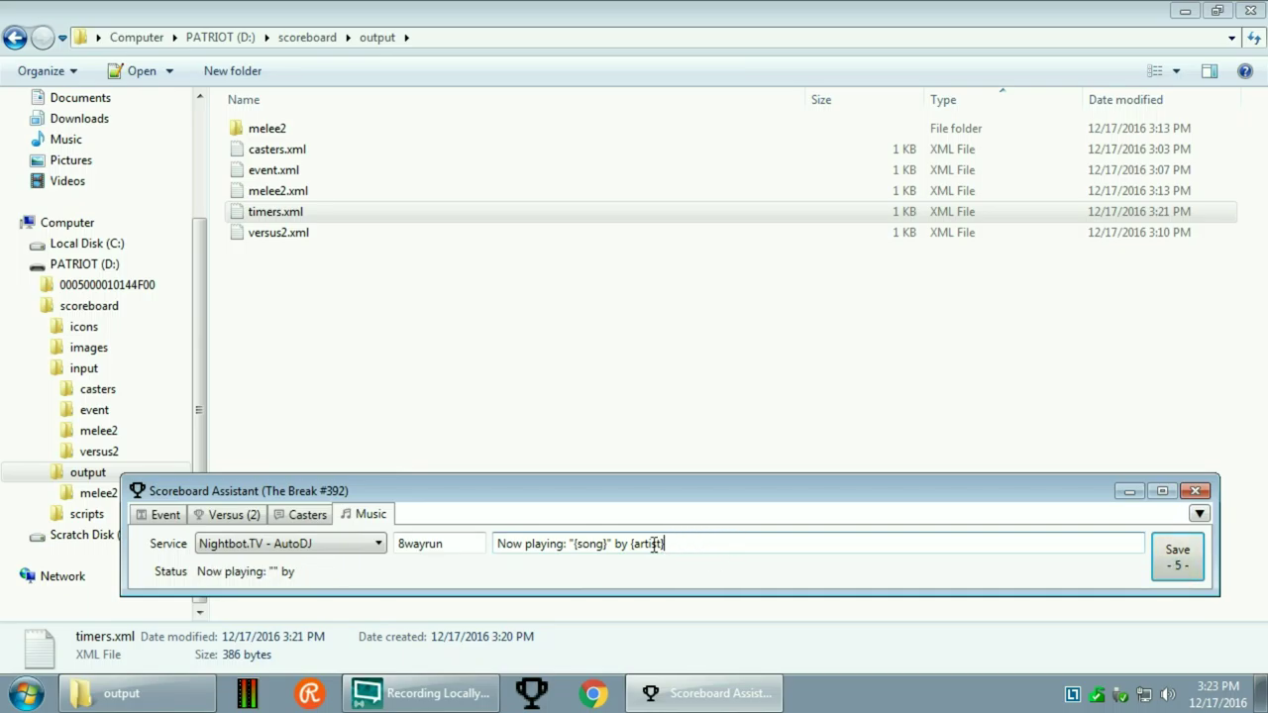
click(461, 546)
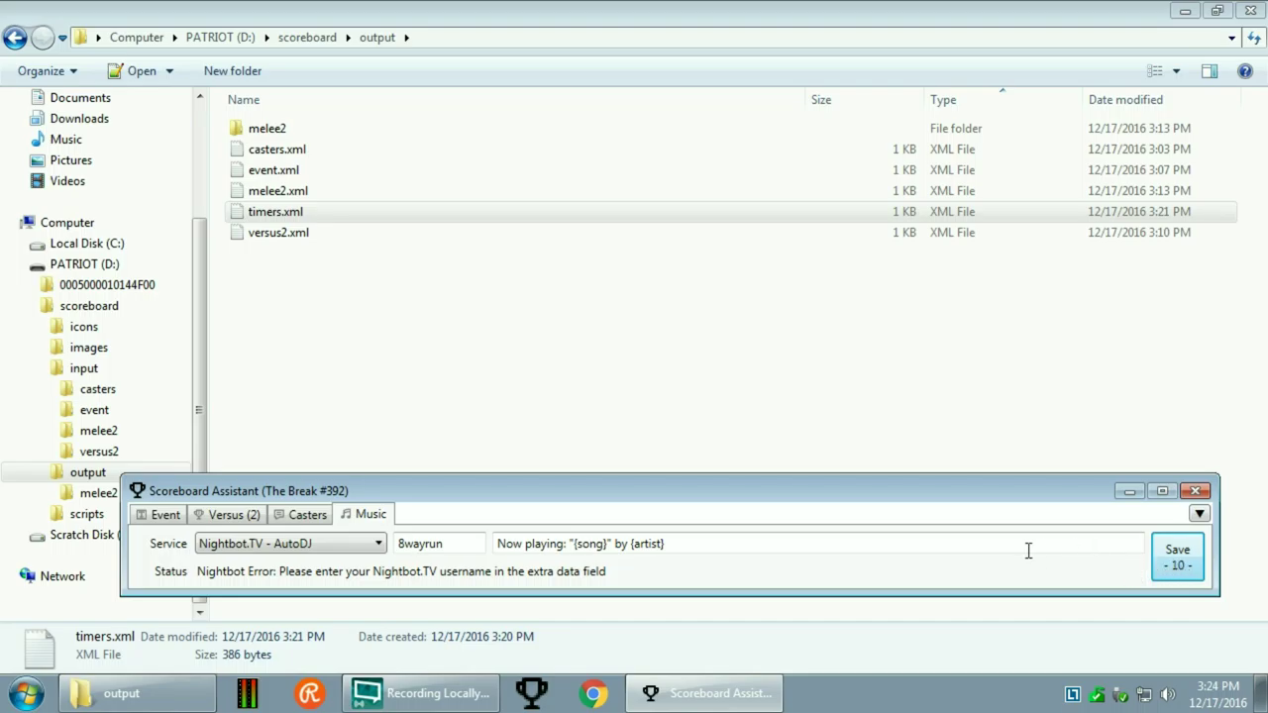
click(726, 545)
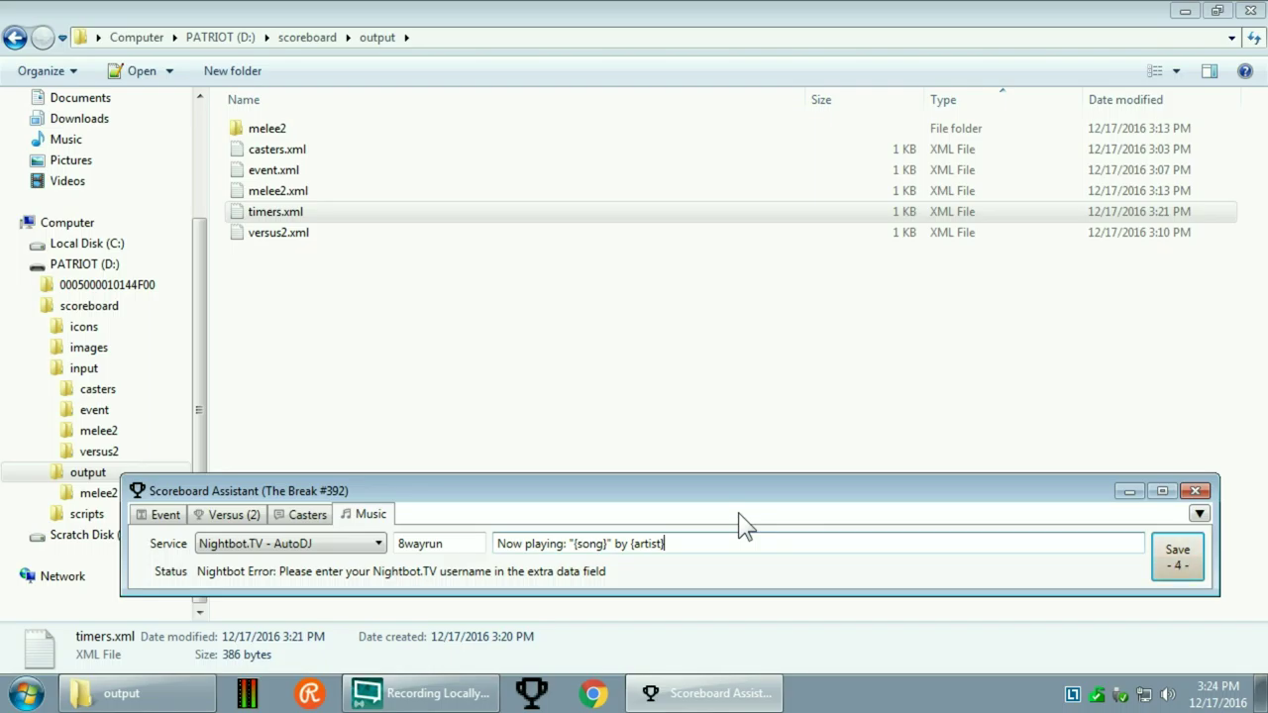
- Remove the Music tab and confirm with Yes
right_click(1180, 536)
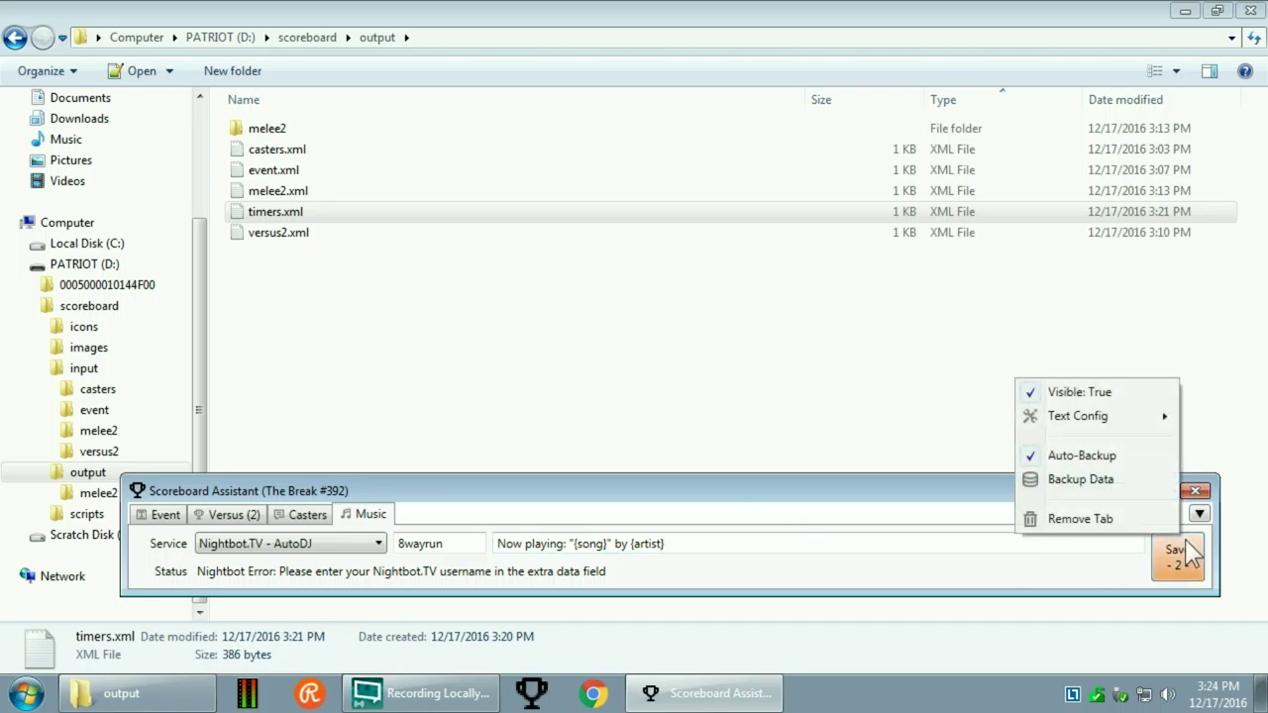
click(1083, 525)
click(649, 420)
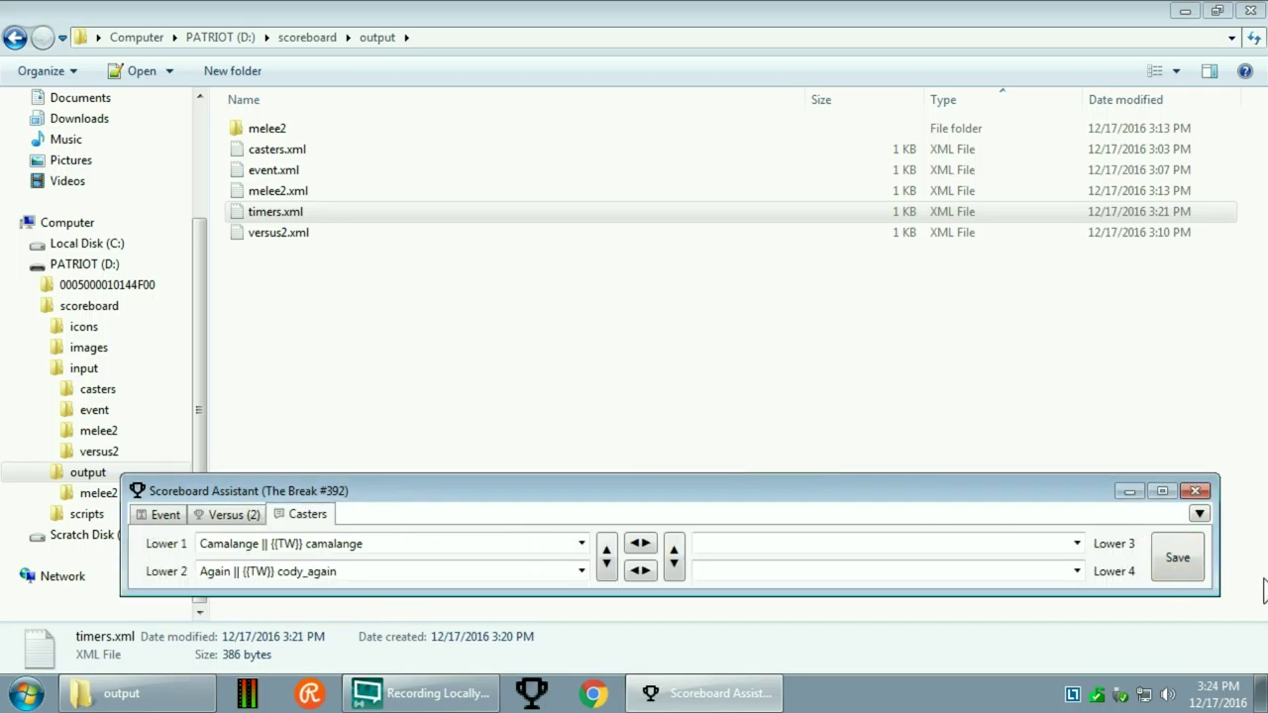
click(1200, 514)
- Add a PC Monitor tab titled Monitor
mouse_move(1042, 532)
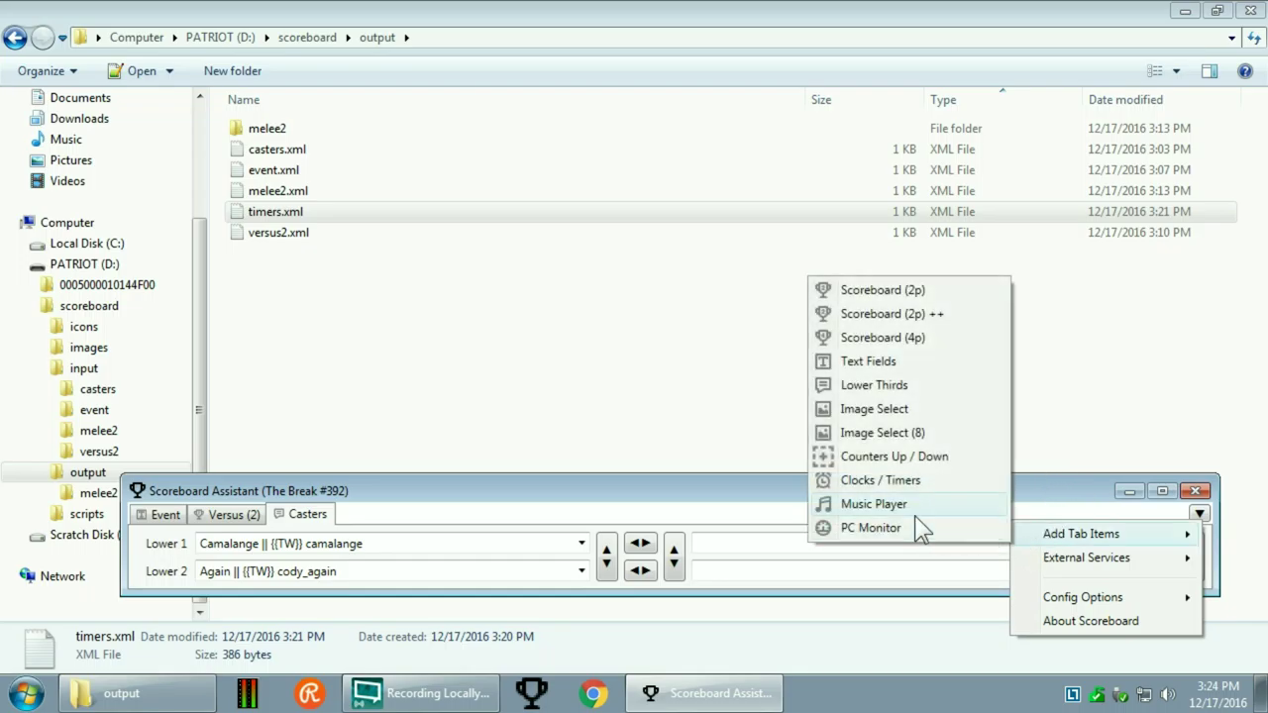
click(905, 527)
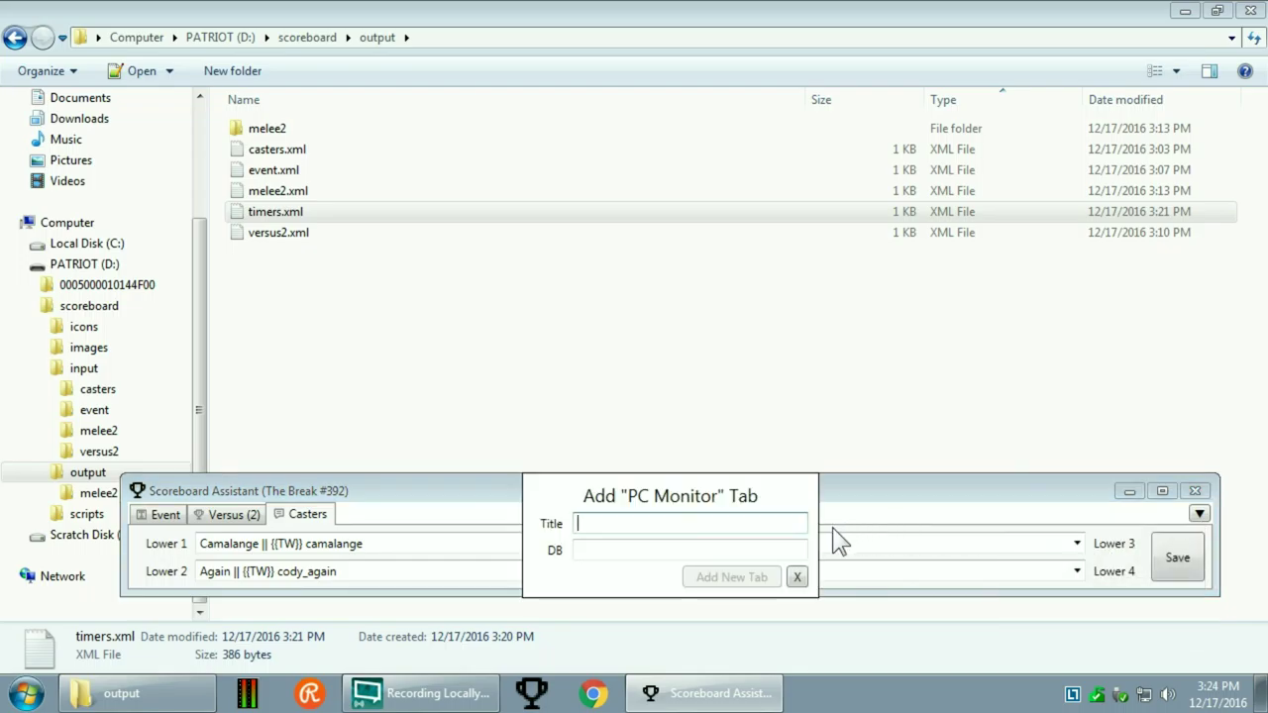
text(Monitor)
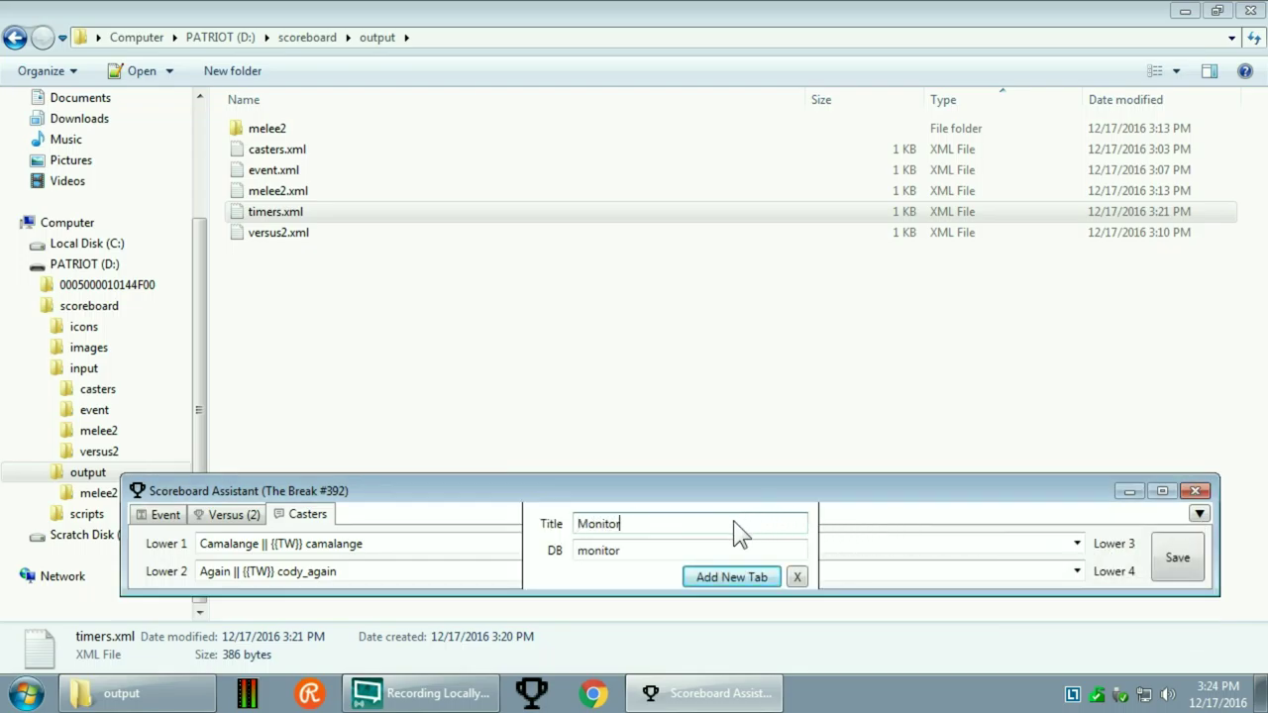
key(Return)
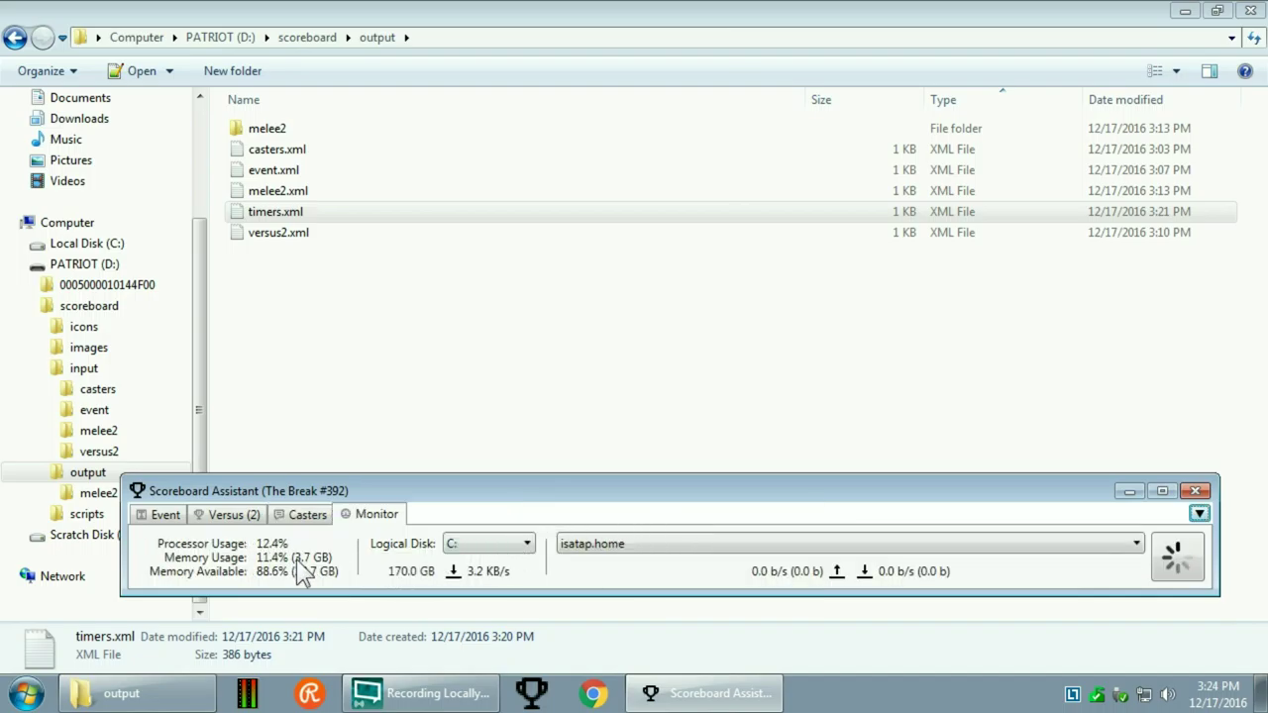
- Keep drive C: as the monitored disk and select the Realtek network adapter
click(478, 547)
click(666, 540)
click(664, 541)
click(683, 511)
click(679, 543)
click(666, 576)
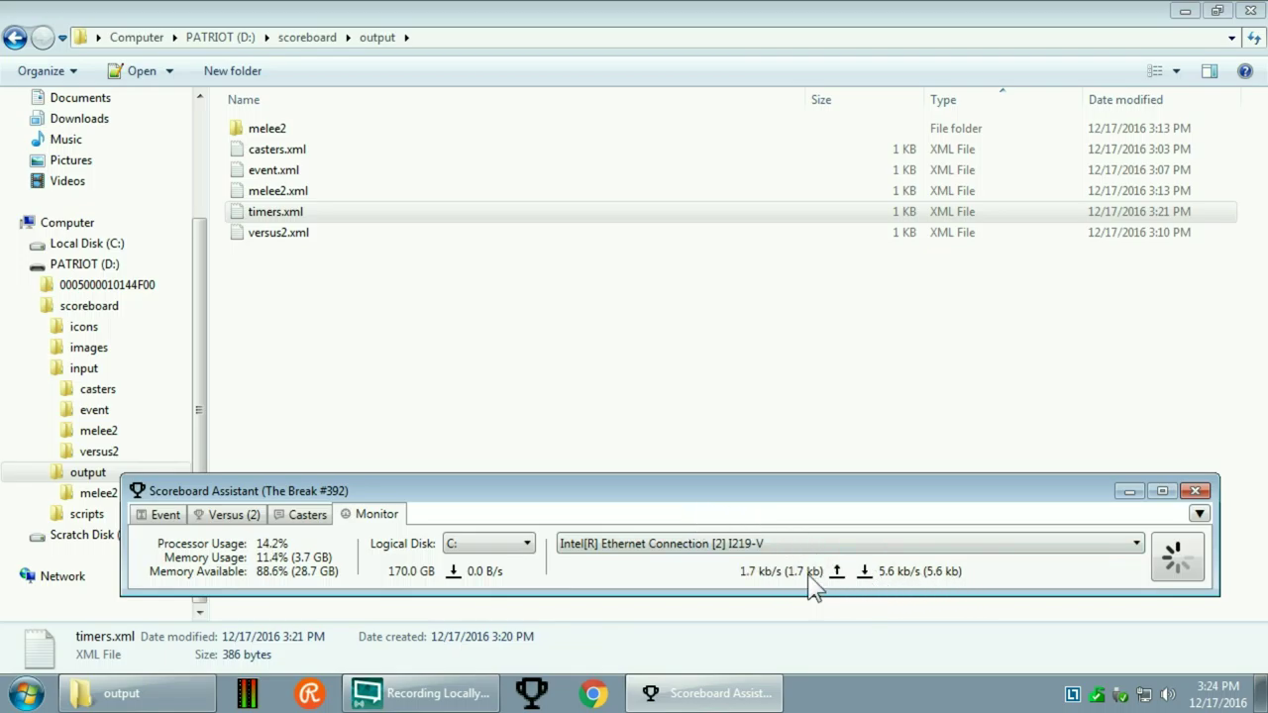
click(889, 544)
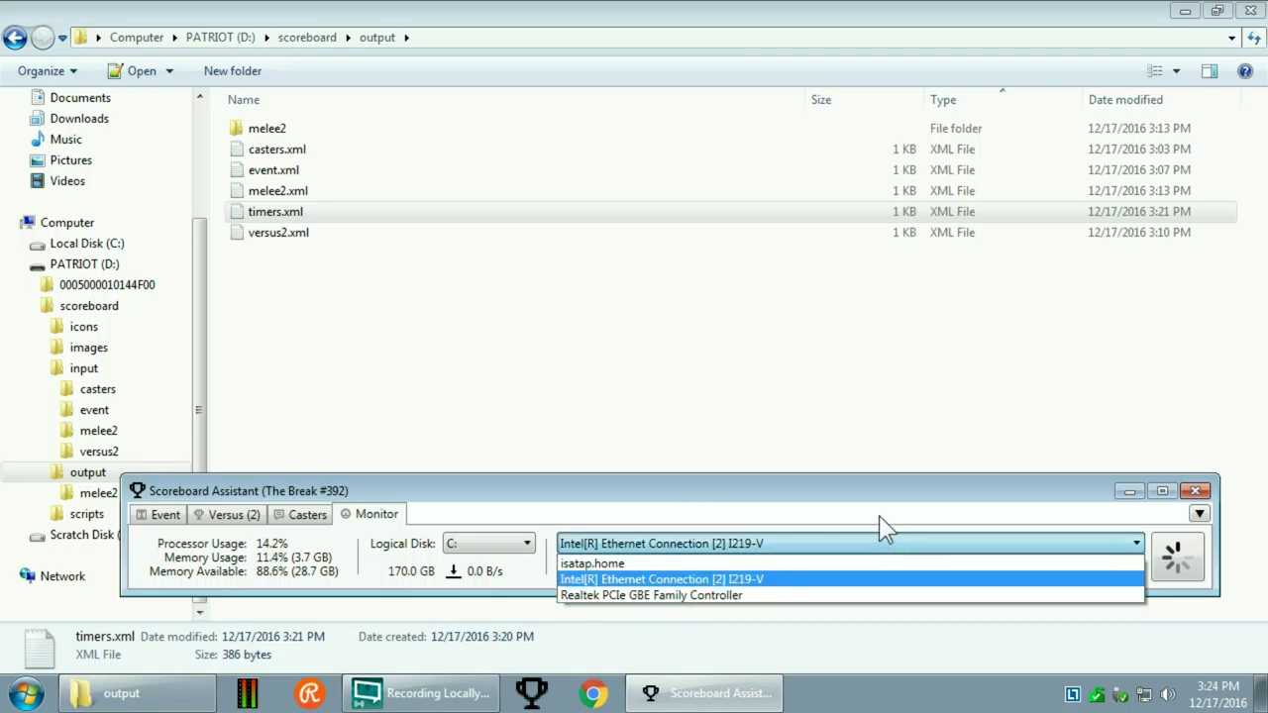
click(810, 597)
click(797, 545)
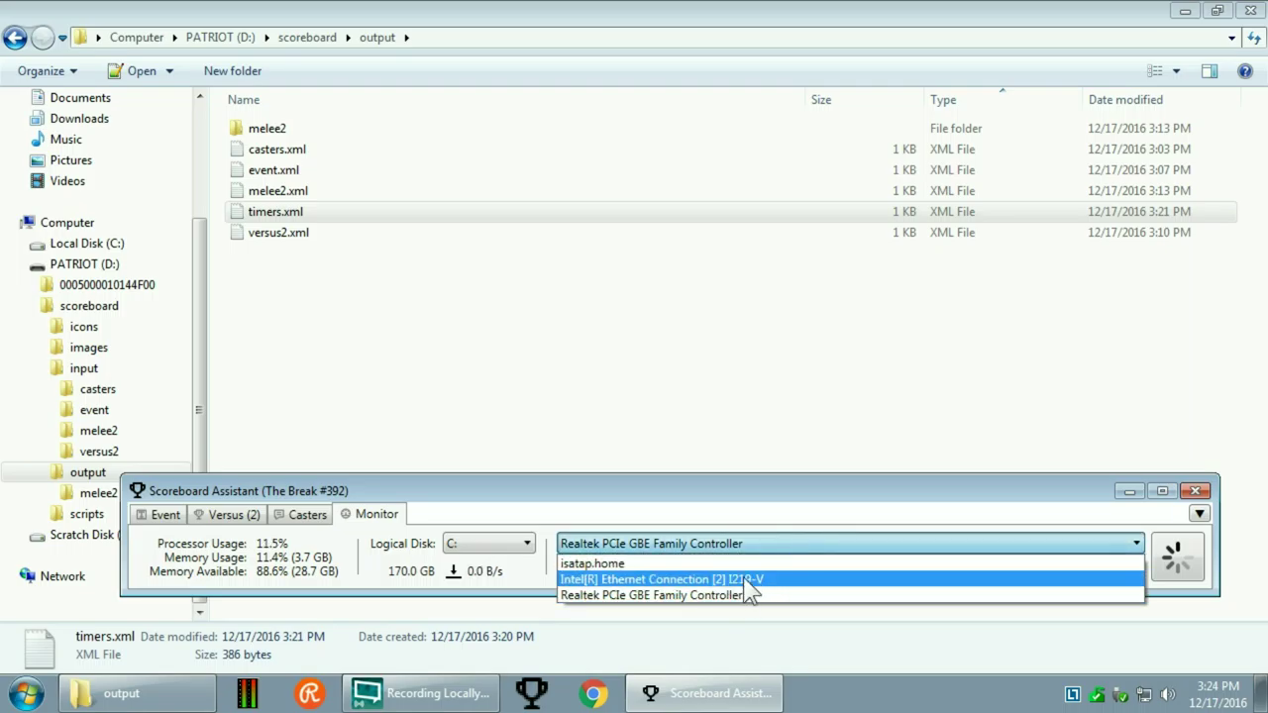
click(789, 539)
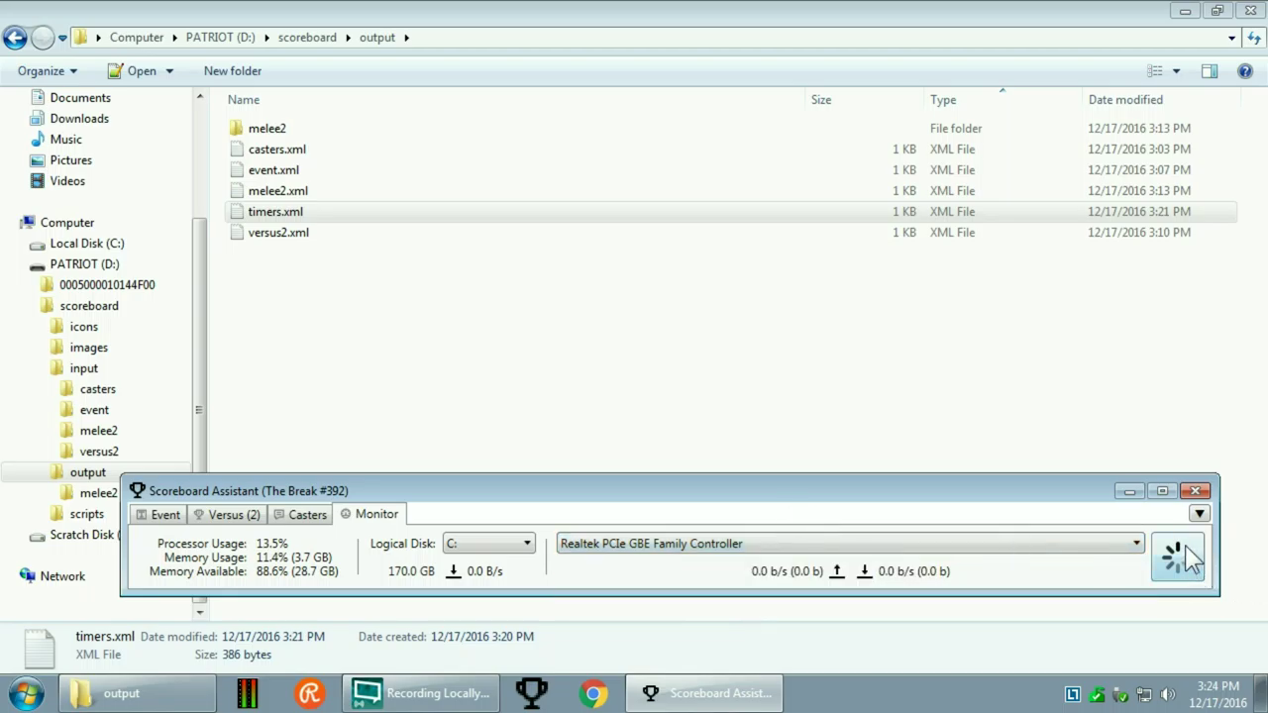
- Save the monitor readings out to monitor.xml
right_click(1169, 518)
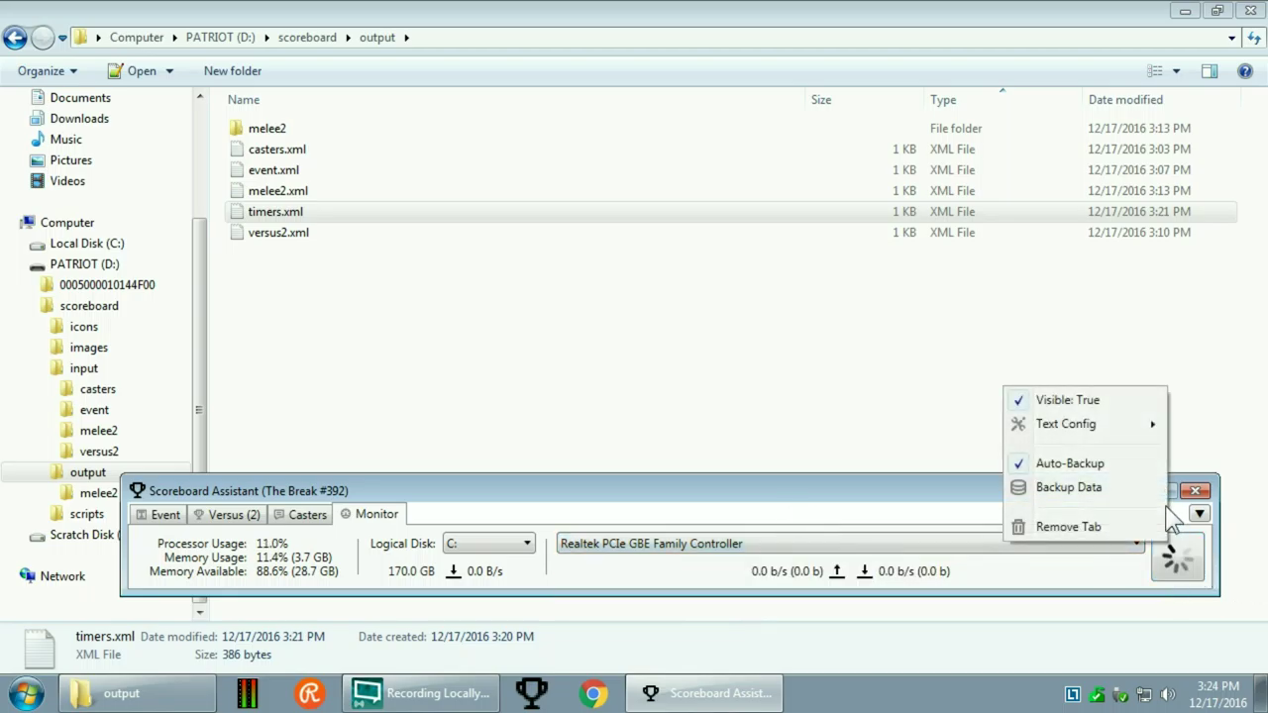
click(1069, 486)
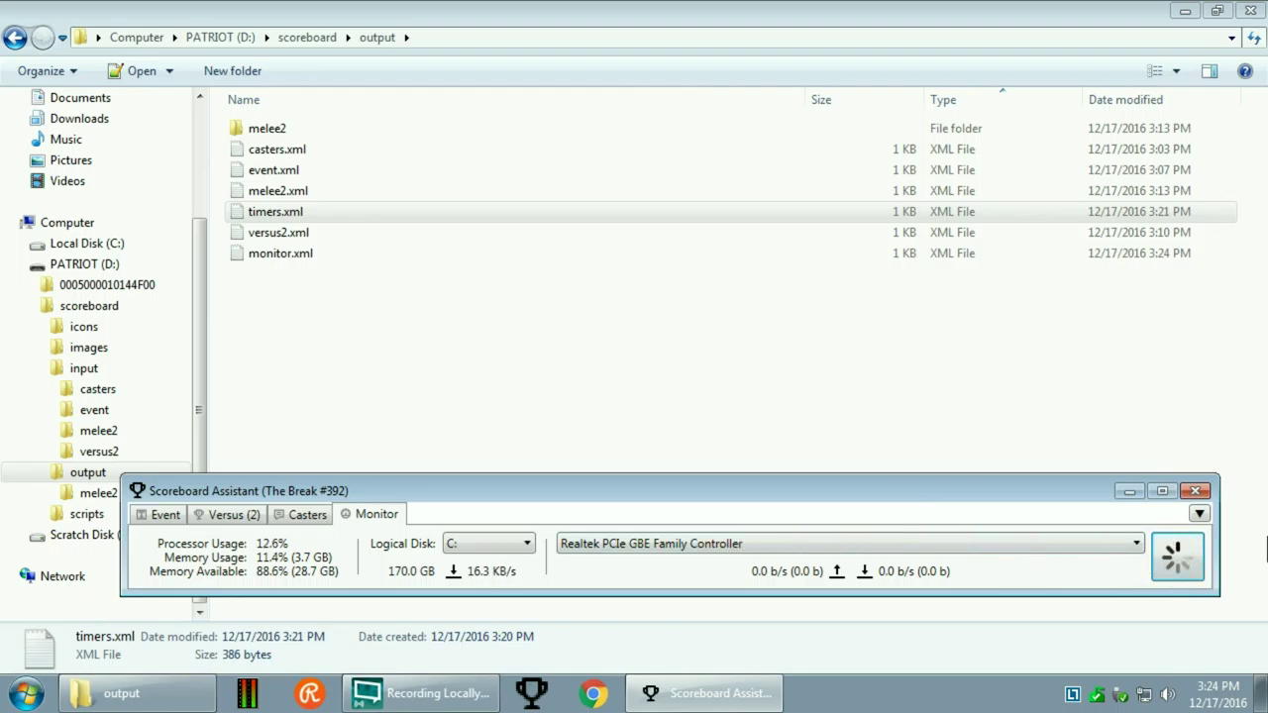
click(1198, 513)
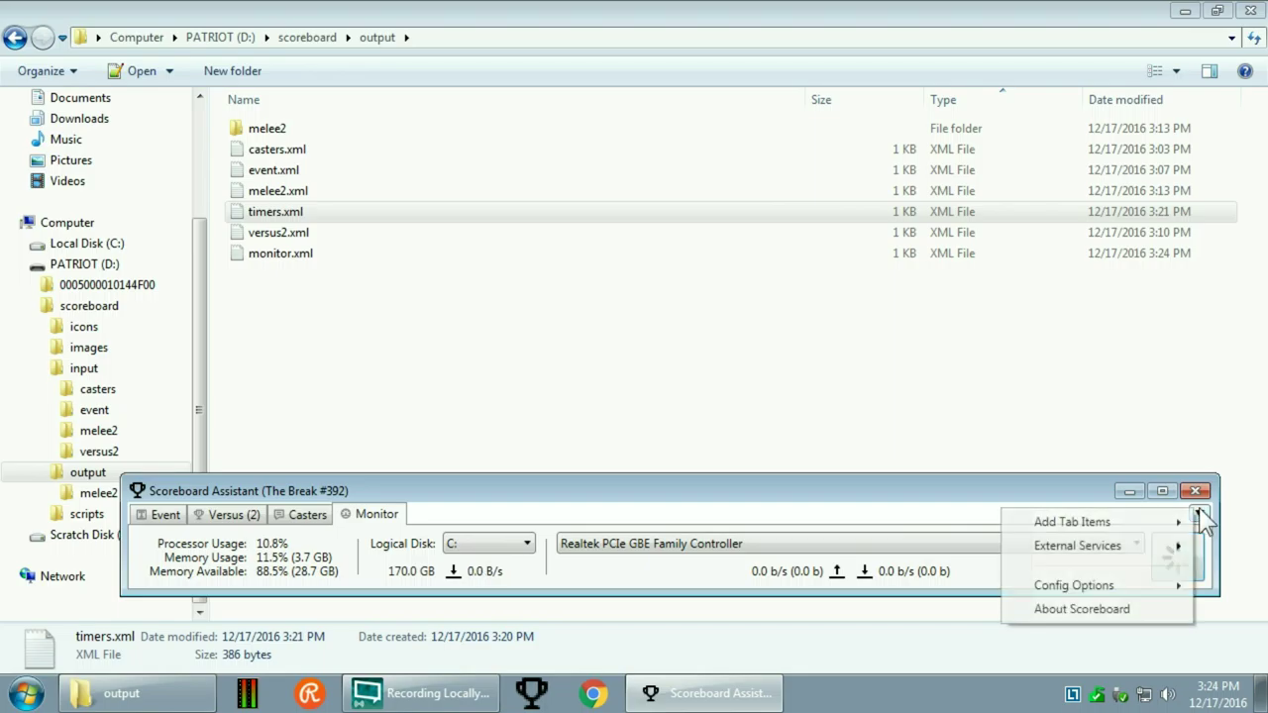
click(1186, 565)
- Remove the Monitor tab and confirm with Yes
right_click(1183, 565)
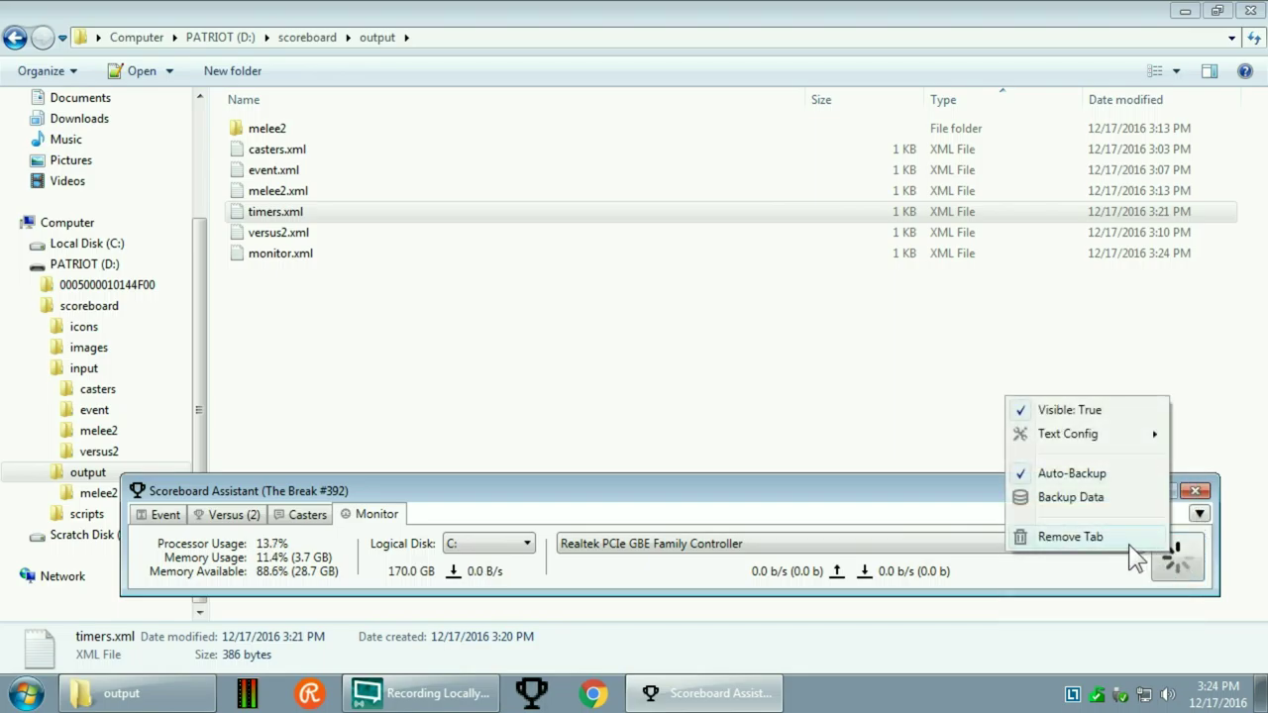
click(1129, 543)
click(650, 418)
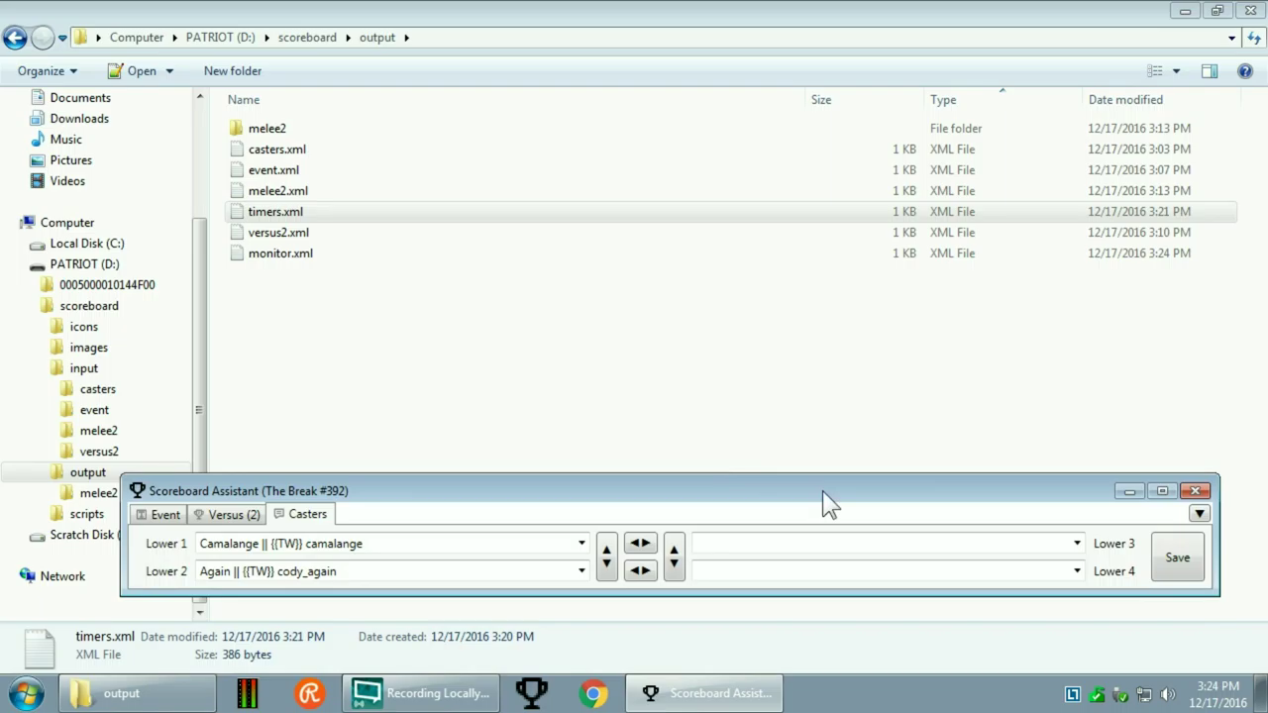
click(1199, 515)
mouse_move(1103, 556)
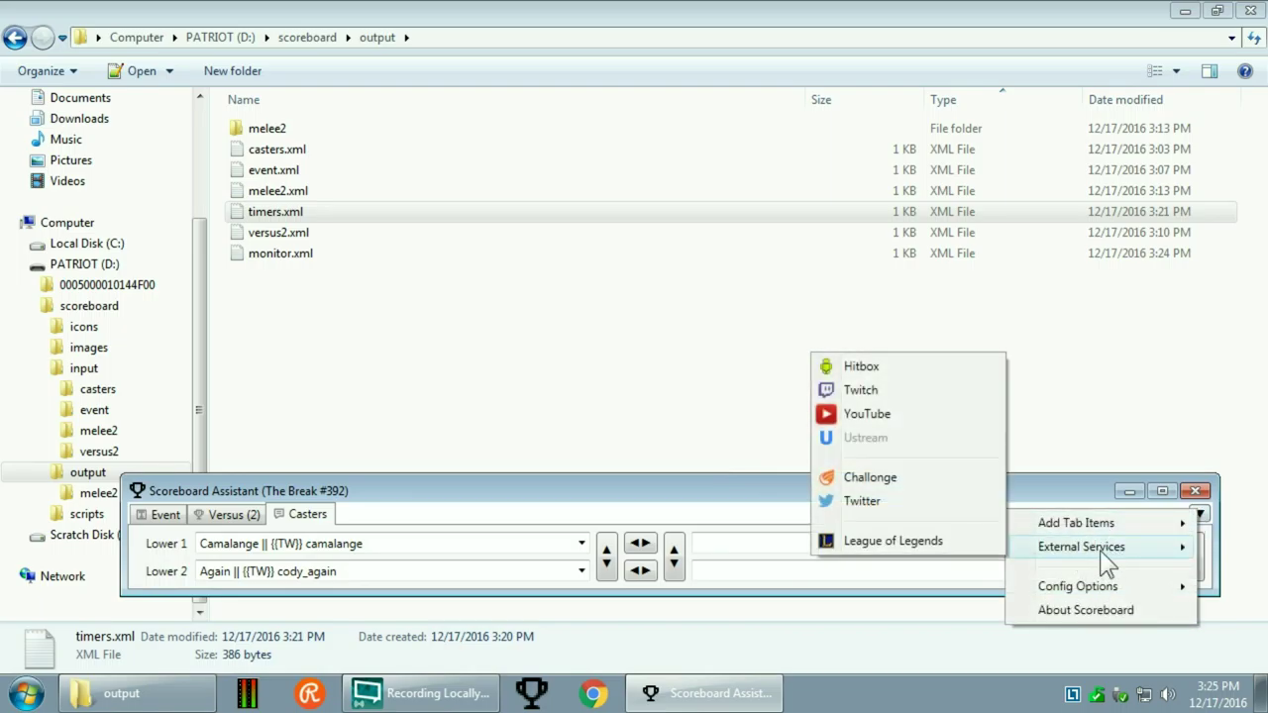
- Add a Twitch tab titled Twitch and authorize it with the Twitch account
click(881, 392)
text(Twitch)
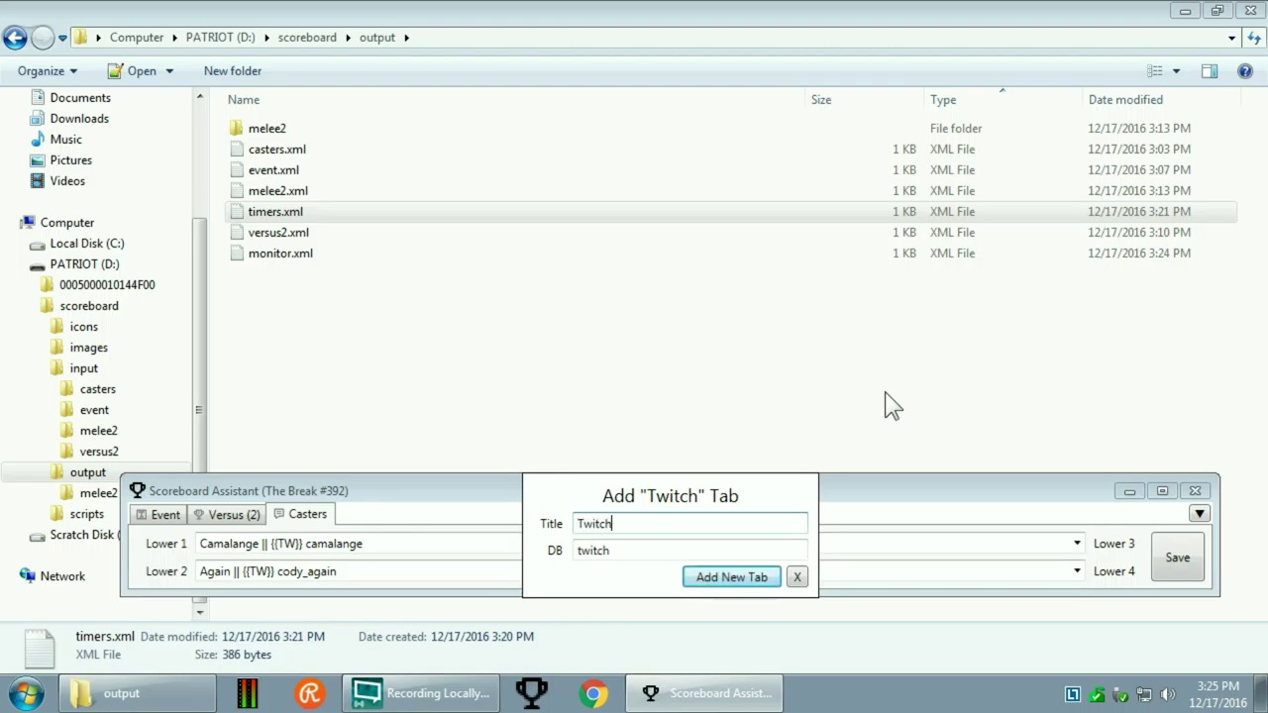
key(Return)
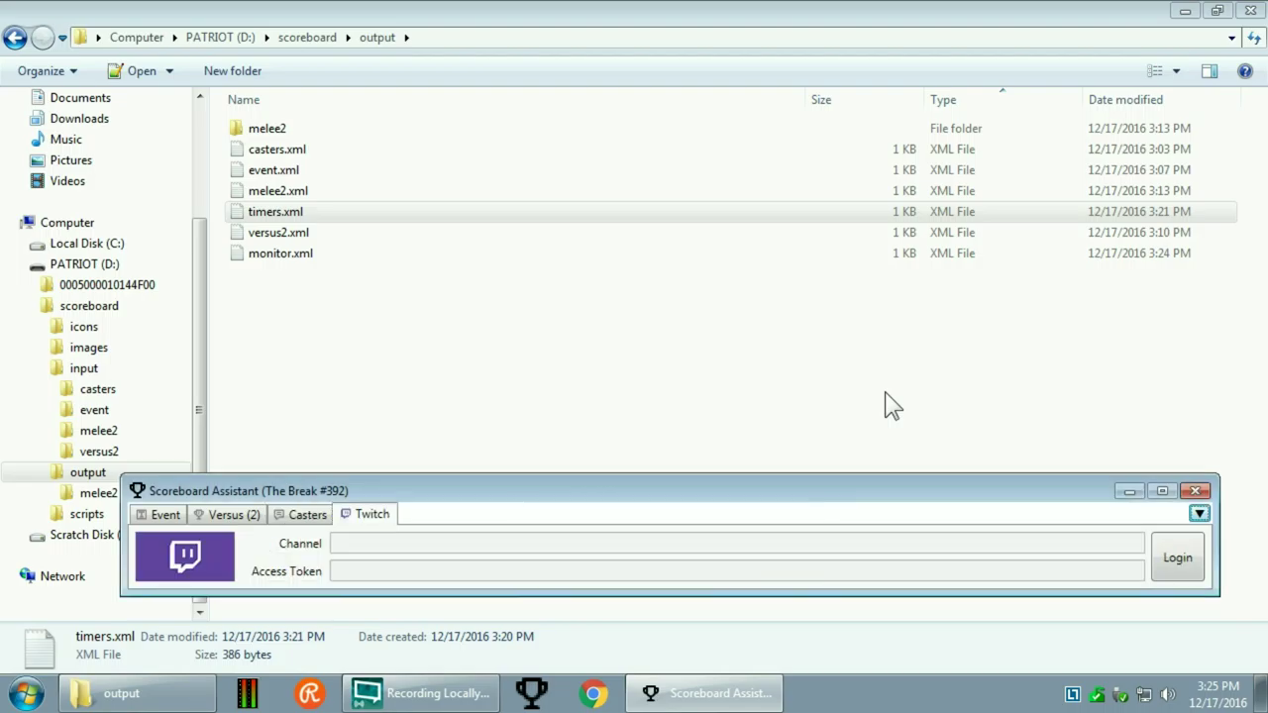
click(1179, 558)
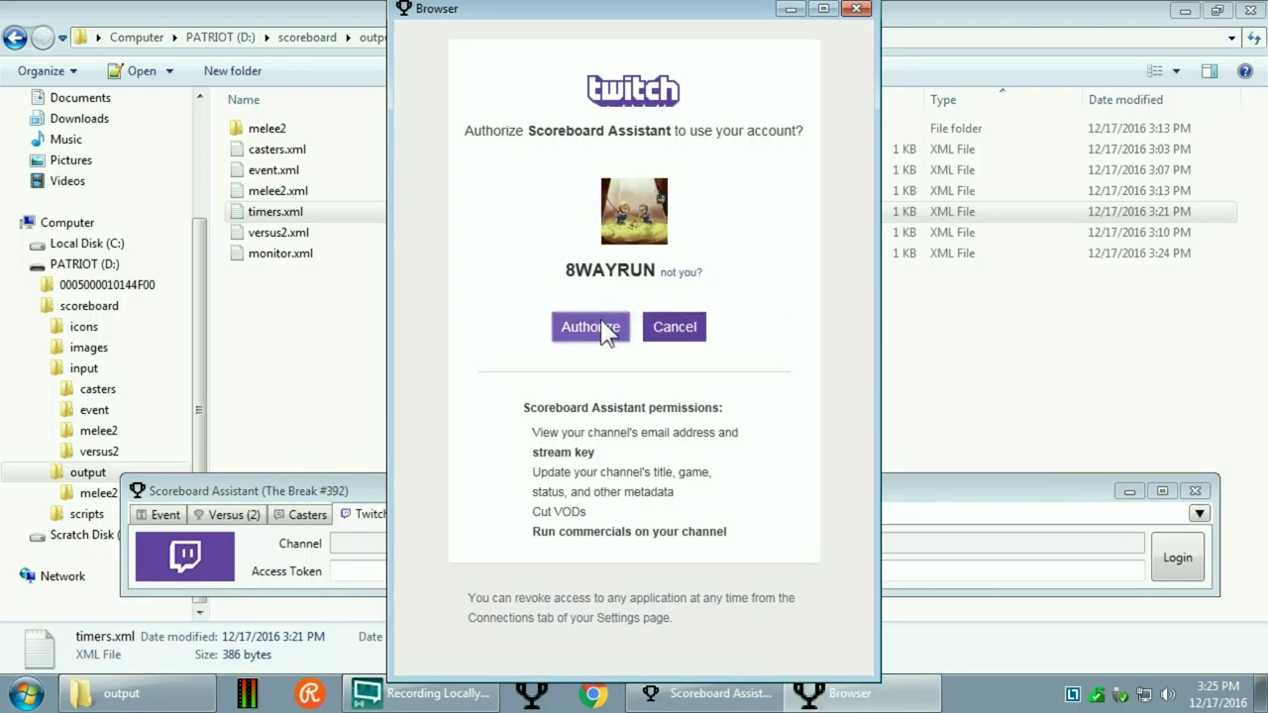
click(601, 329)
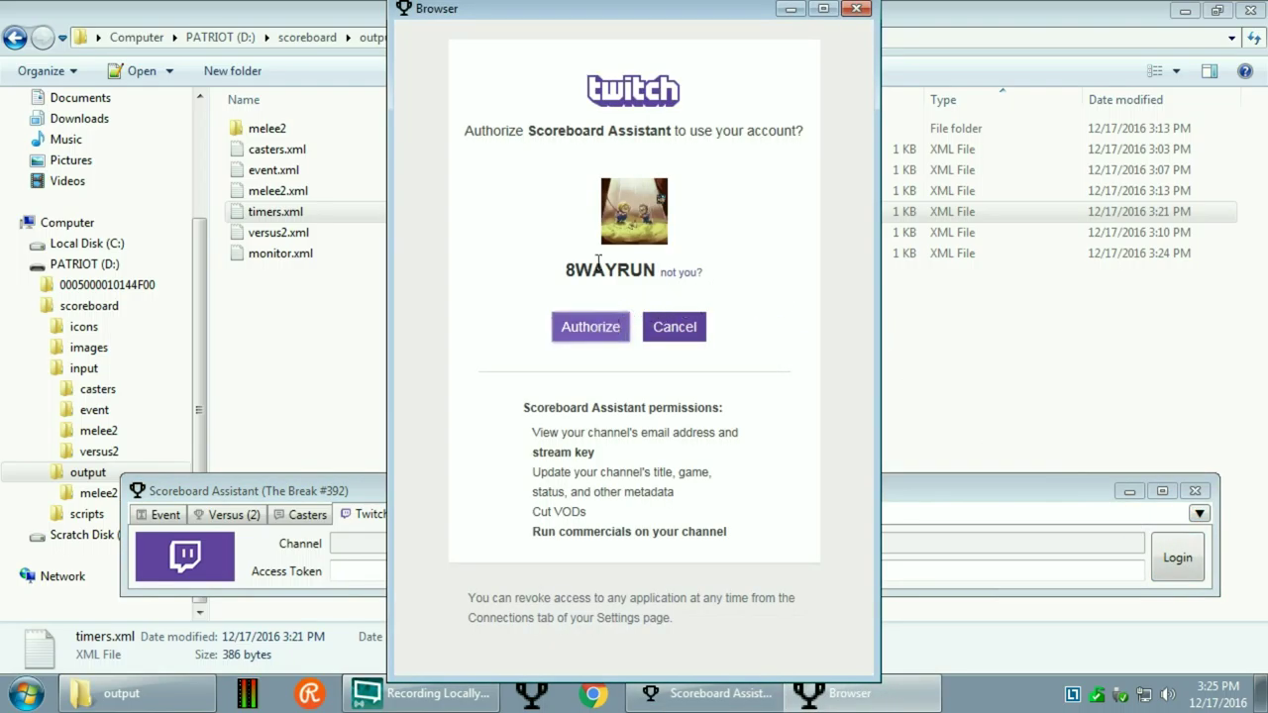
click(593, 332)
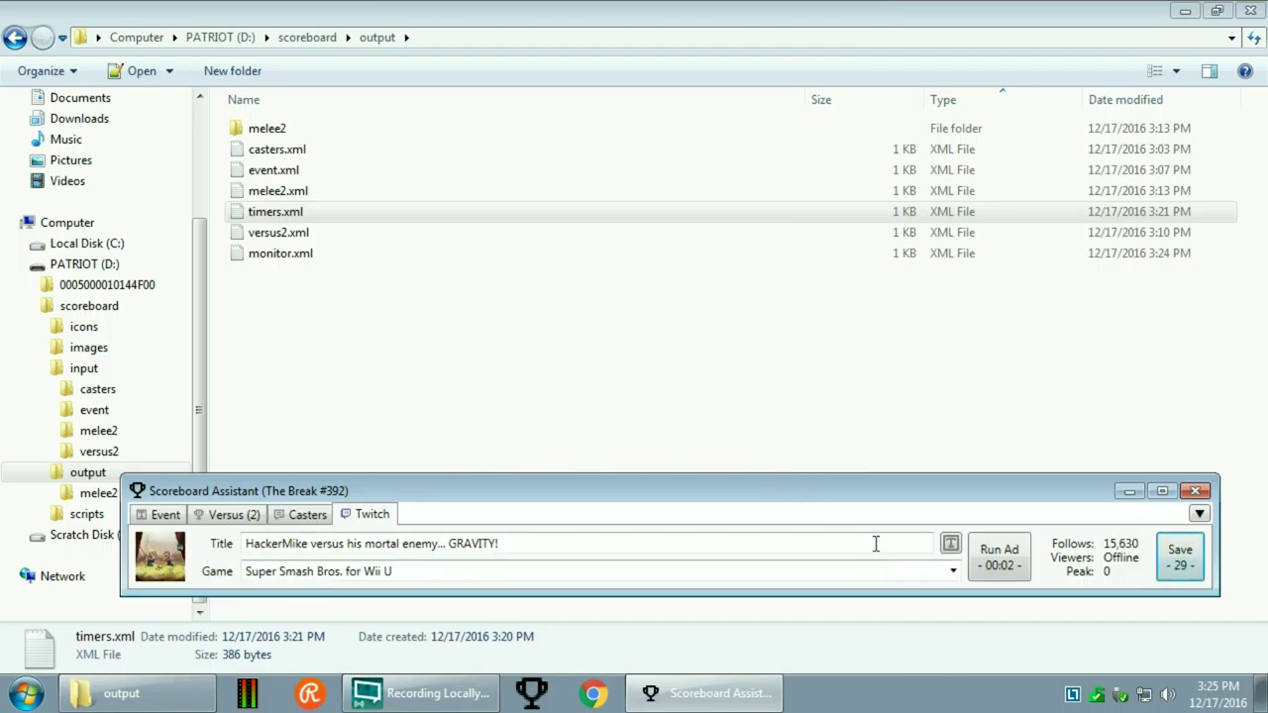
- Browse the Twitch game list and enter the junk game 'dasweweq' in the Game field
right_click(1161, 549)
mouse_move(1062, 416)
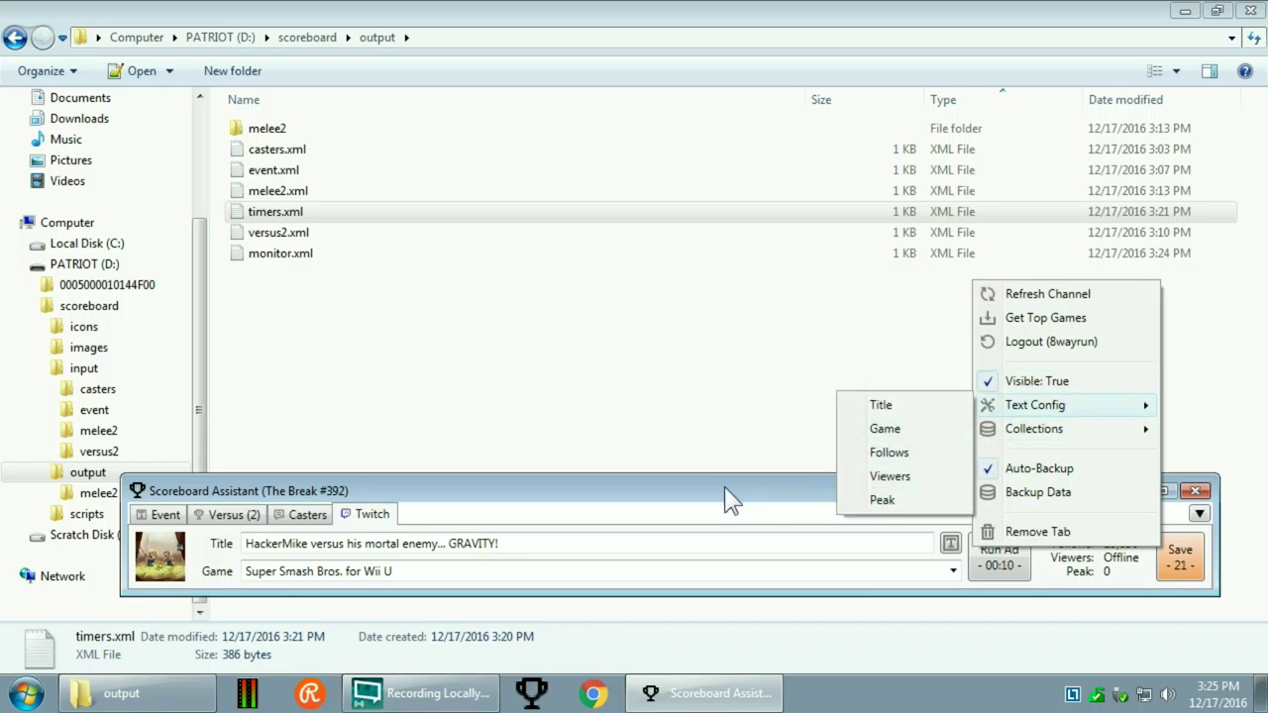
key(Escape)
key(Escape)
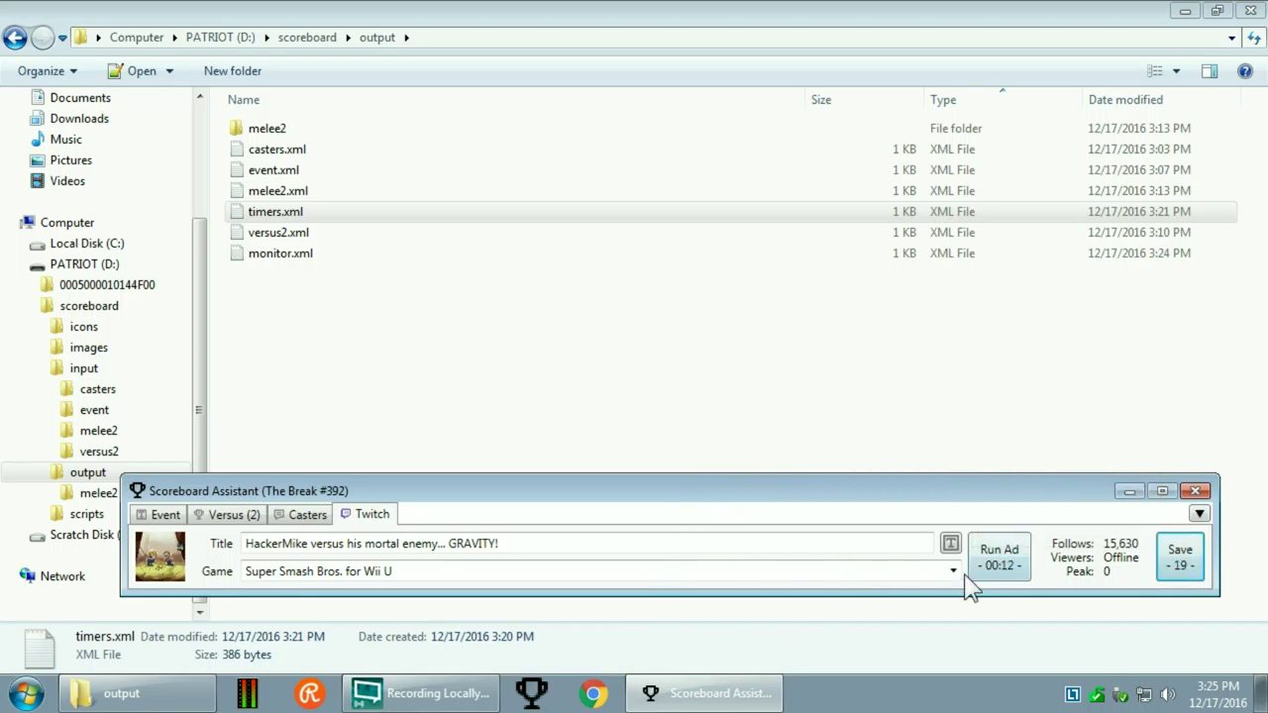
click(953, 572)
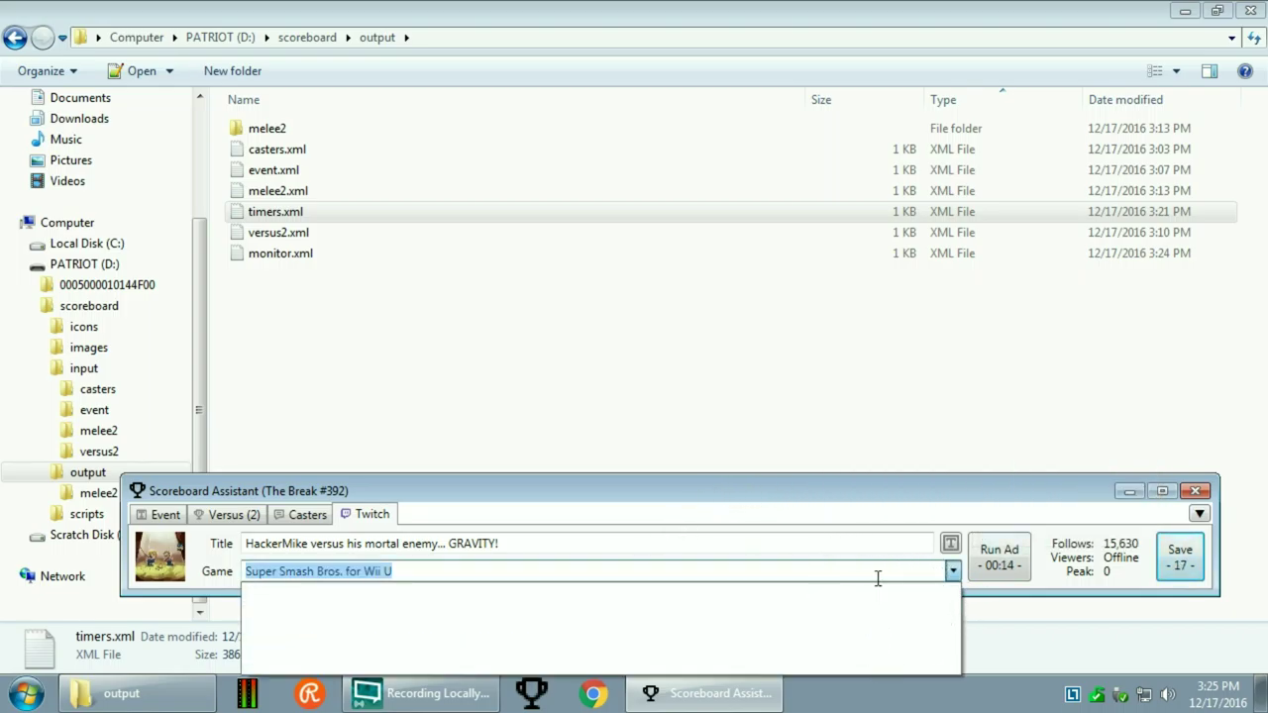
click(951, 507)
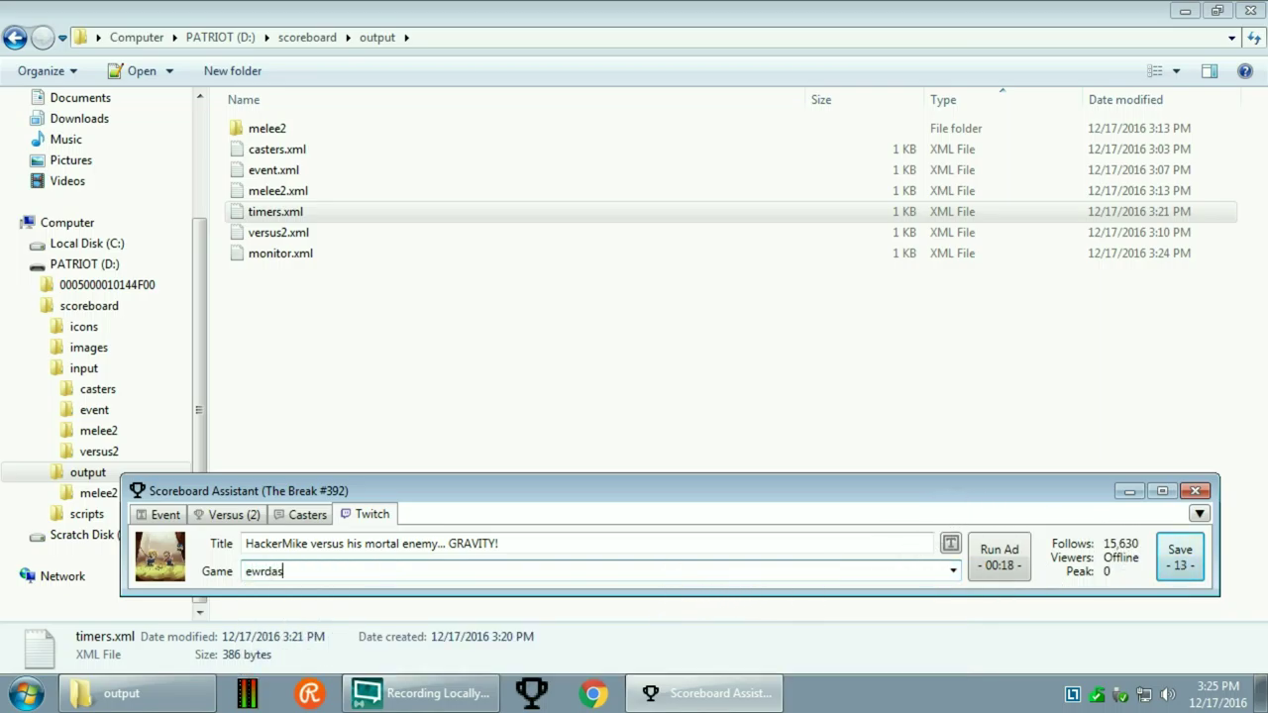
text(dasweweq)
click(1178, 560)
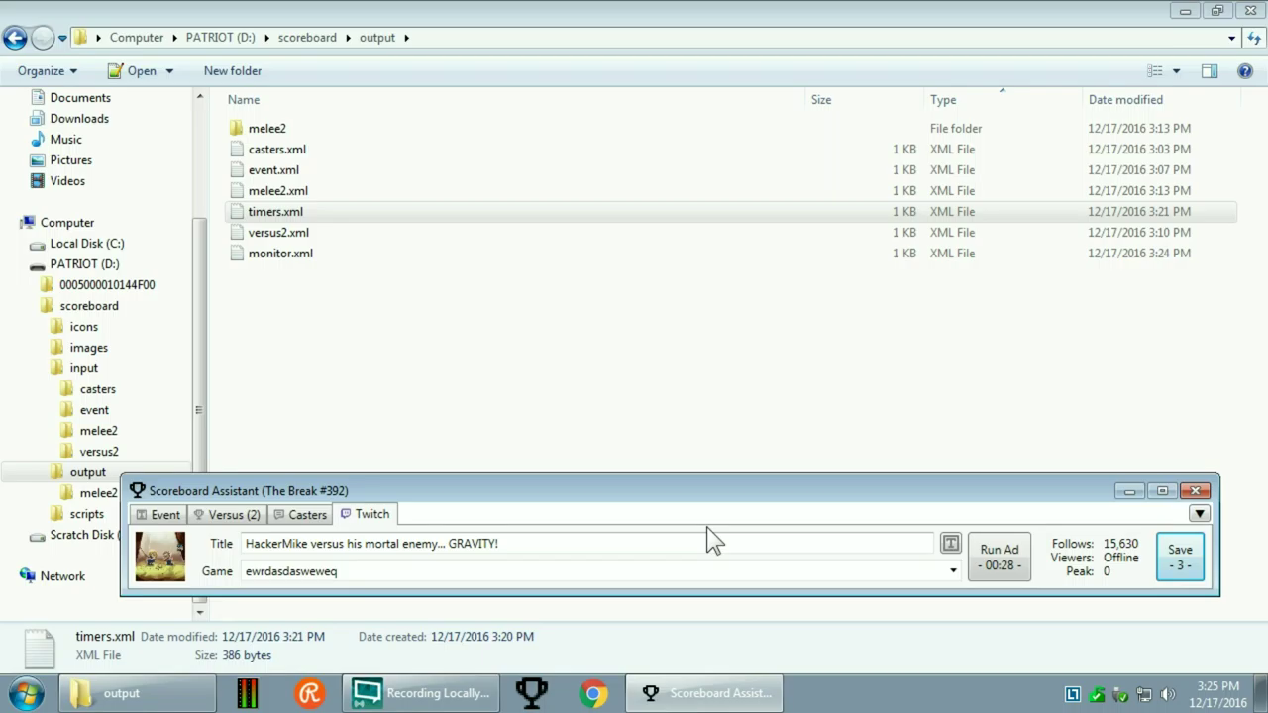
click(953, 571)
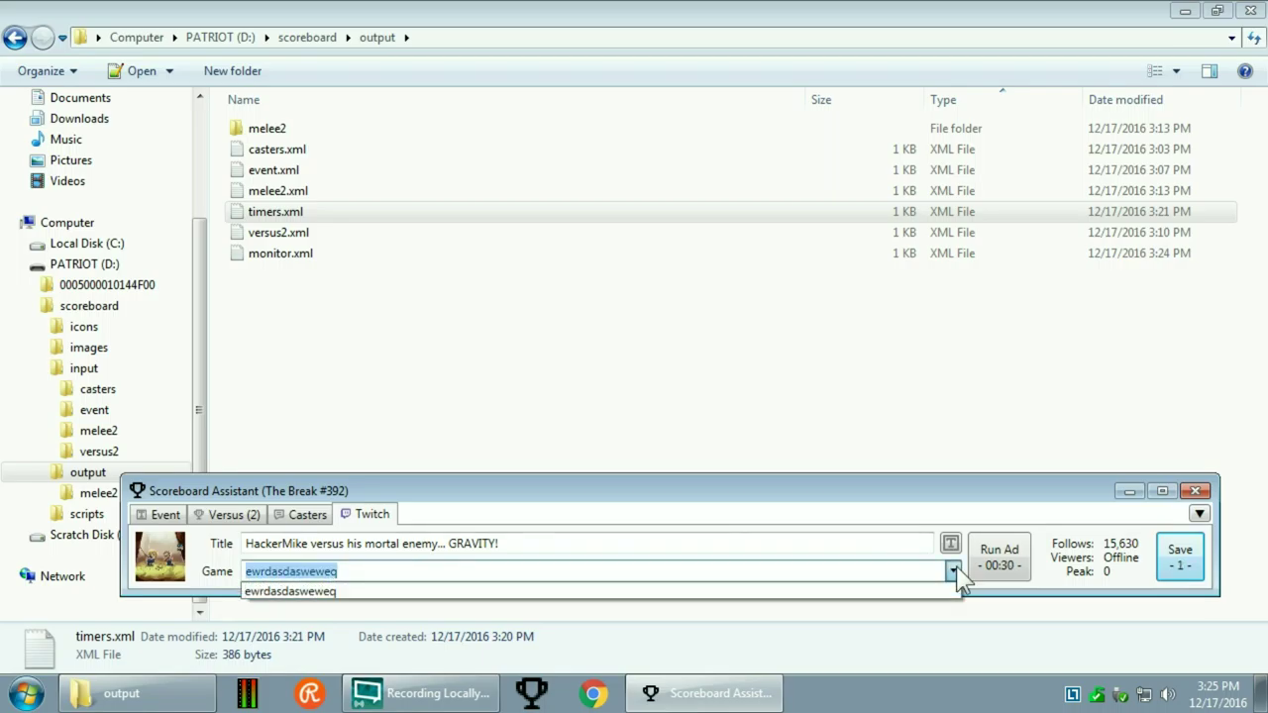
click(936, 511)
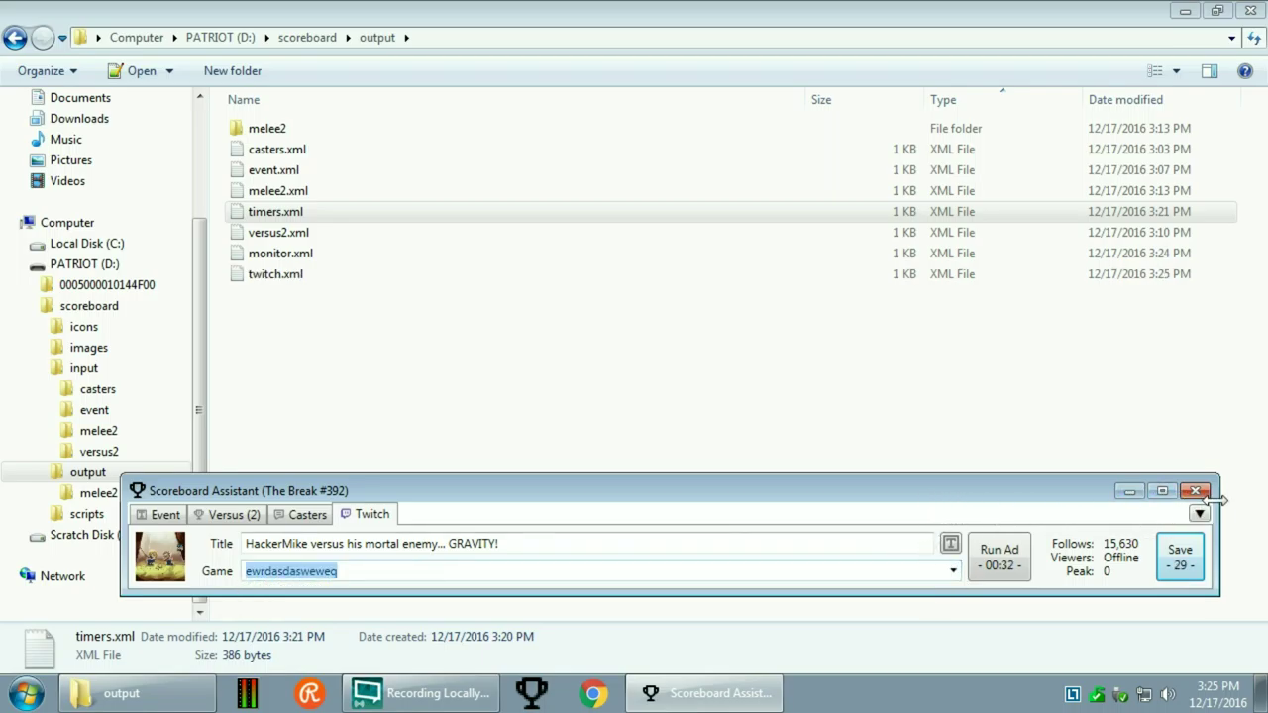
- Empty the stored Games collection text and save it, leaving the Game field blank
right_click(1169, 567)
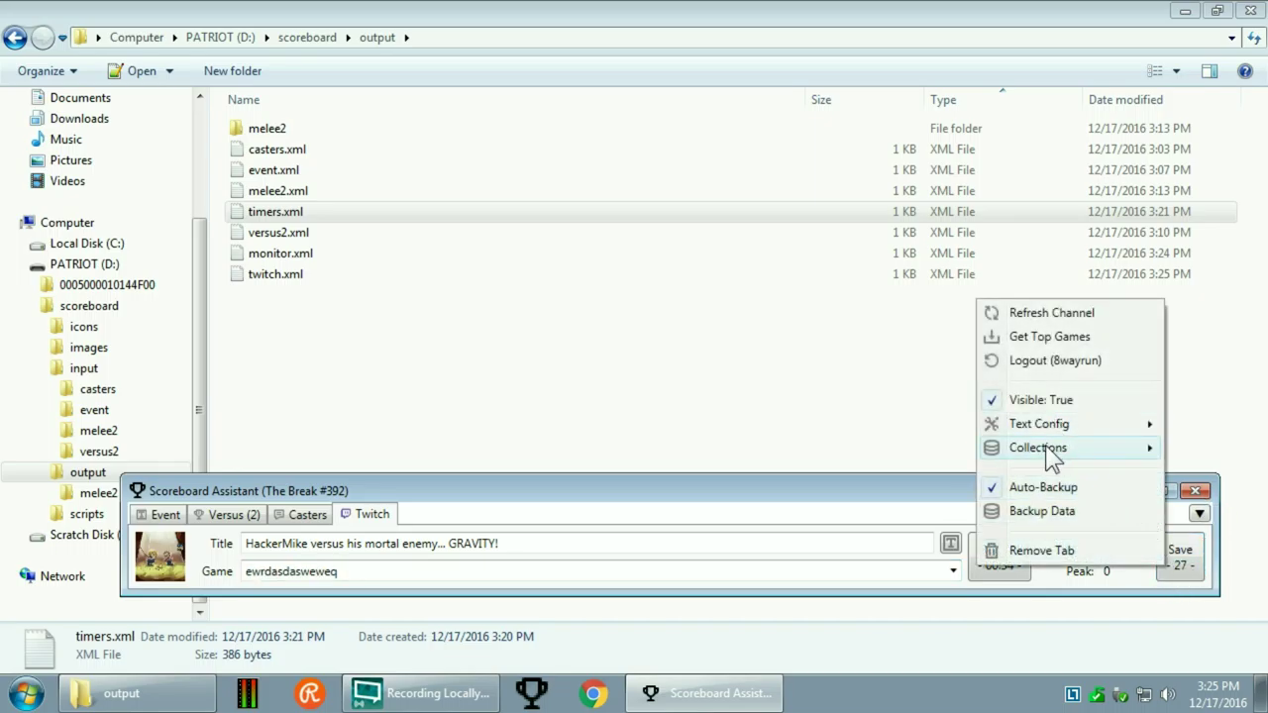
mouse_move(1052, 459)
click(901, 448)
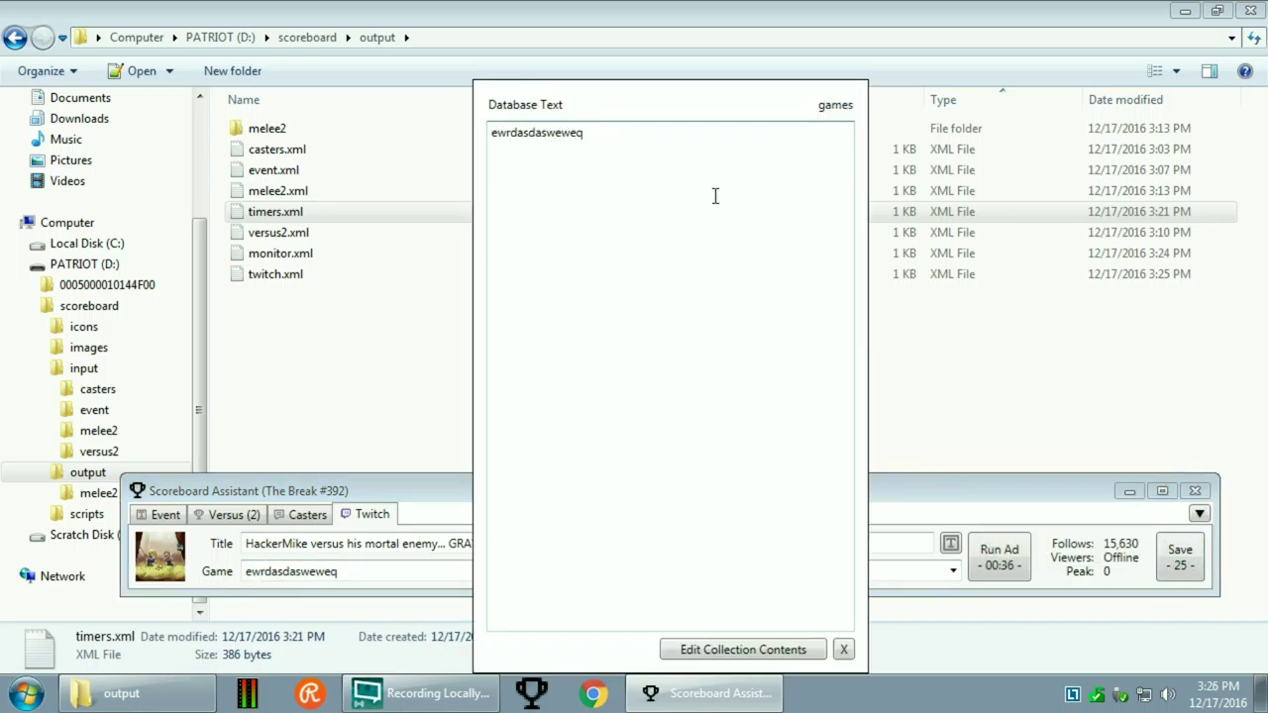
key(ctrl+a)
key(BackSpace)
click(793, 654)
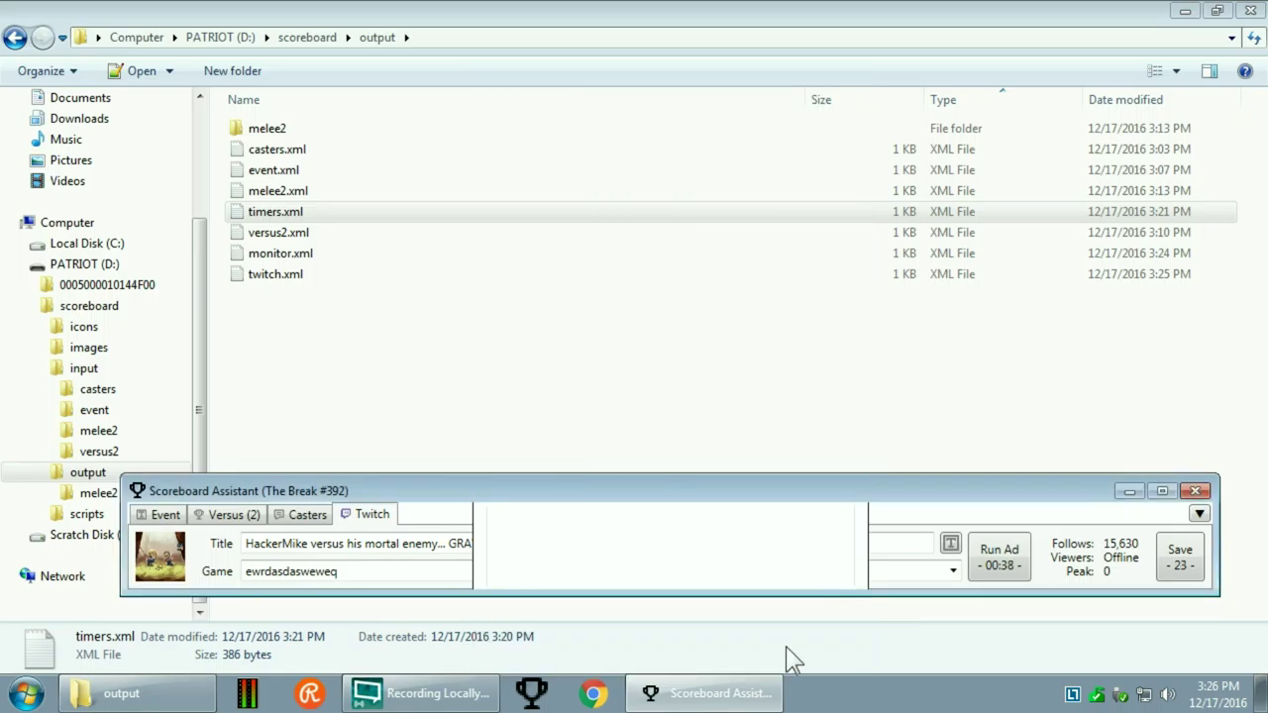
click(952, 570)
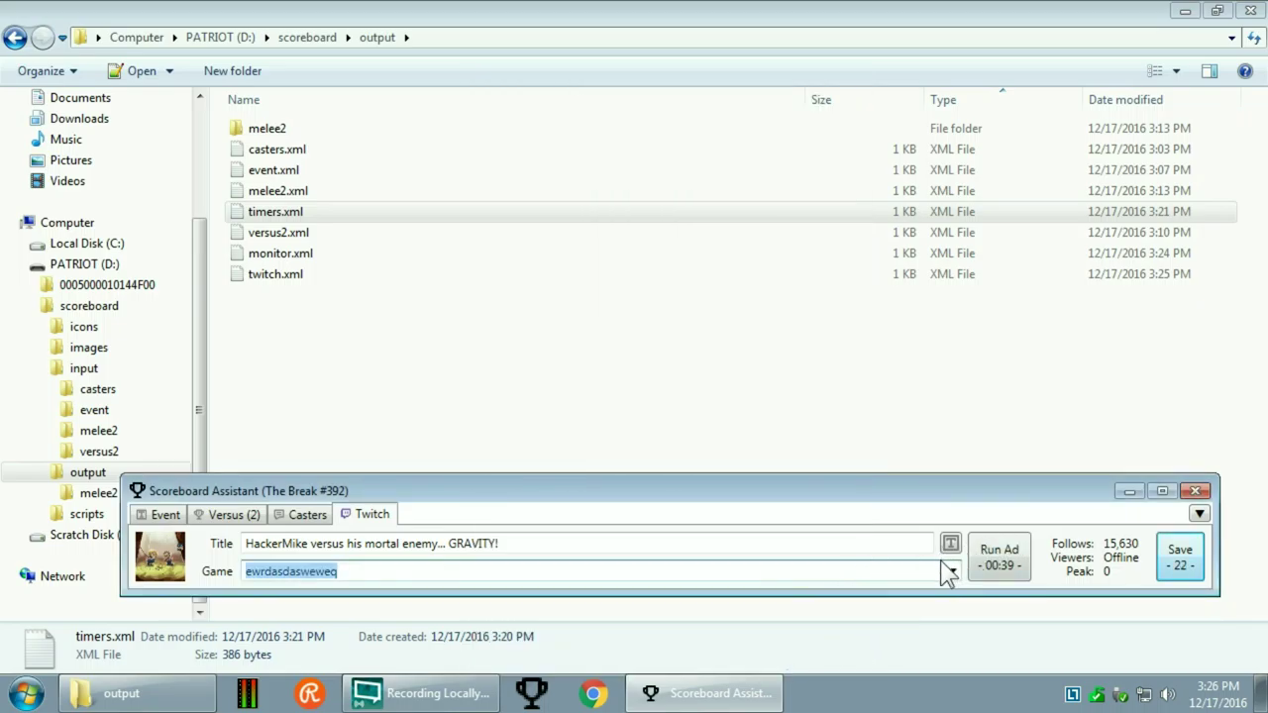
right_click(1174, 558)
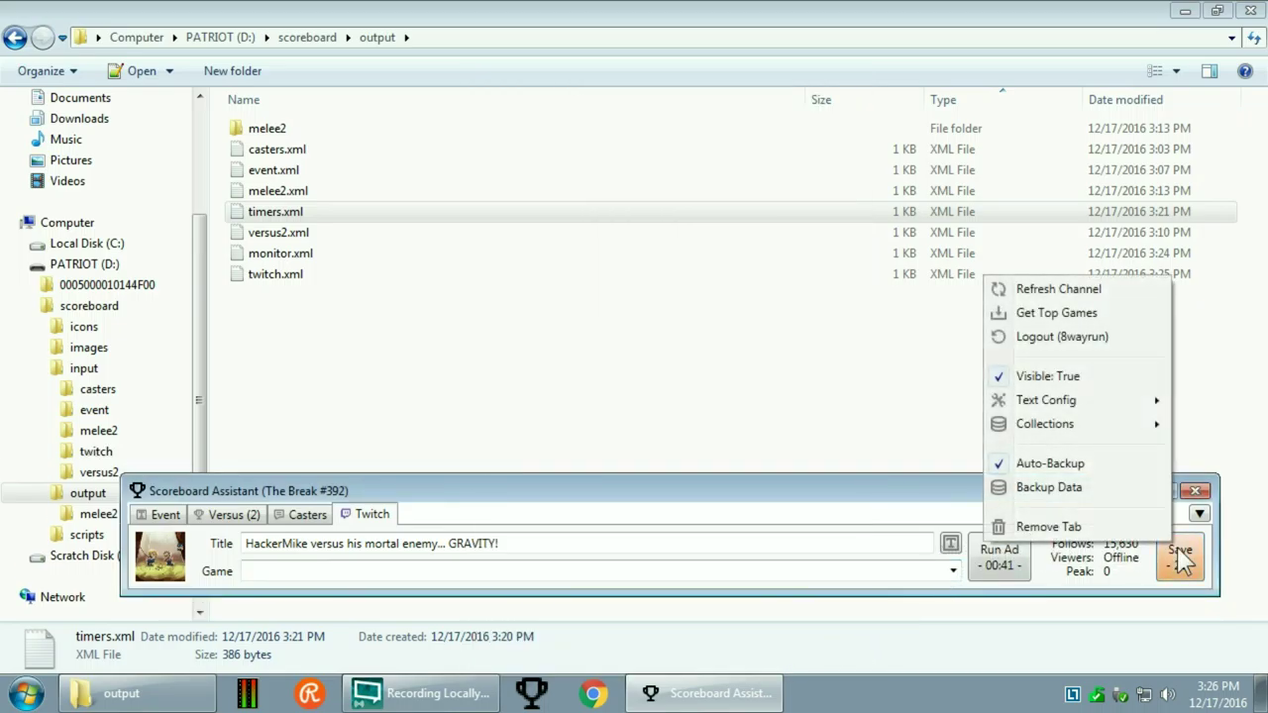
- Fetch the top Twitch games and save Super Smash Bros. for Wii U as the channel game
click(1071, 317)
click(953, 572)
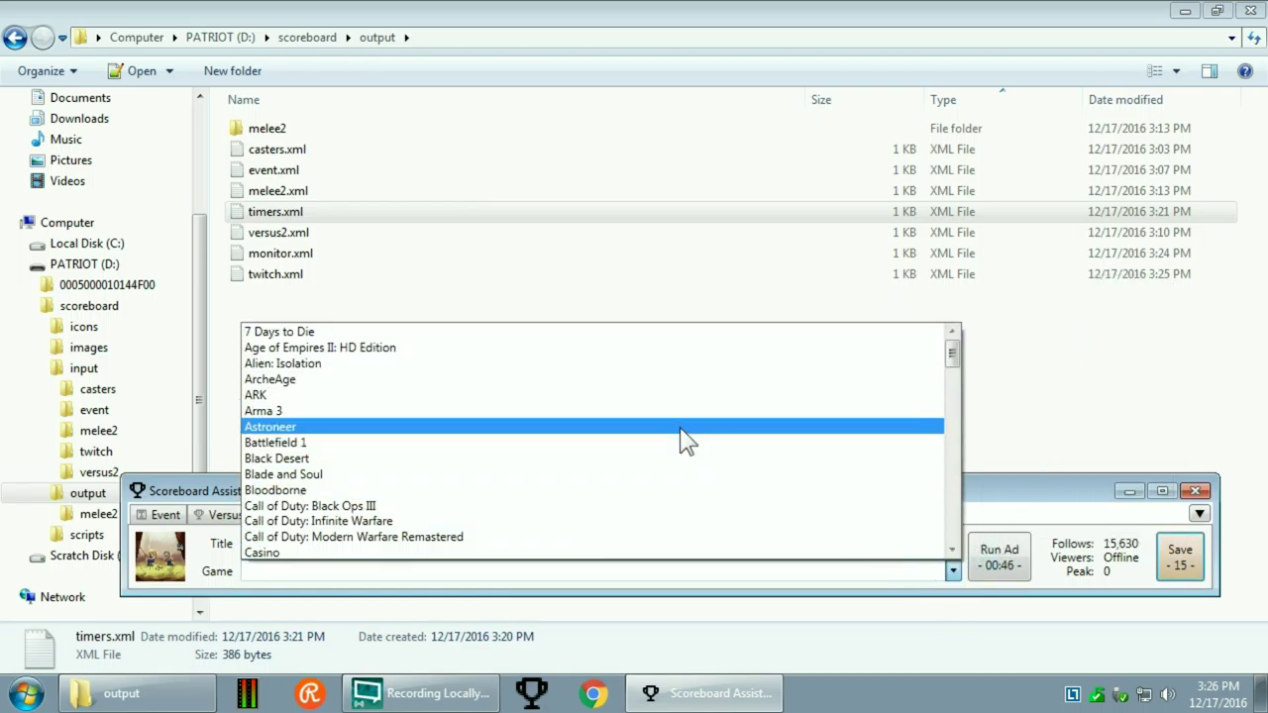
scroll(680, 435, down, 20)
scroll(679, 436, up, 3)
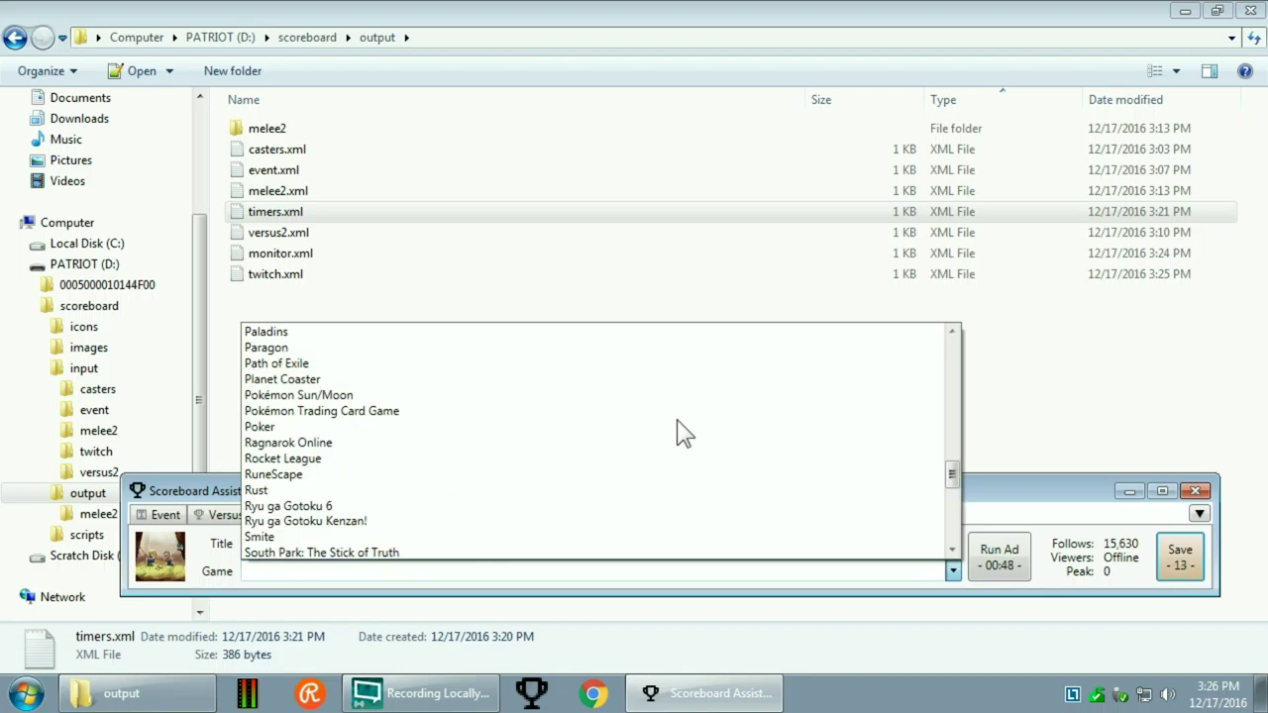
scroll(679, 436, down, 6)
scroll(679, 436, up, 1)
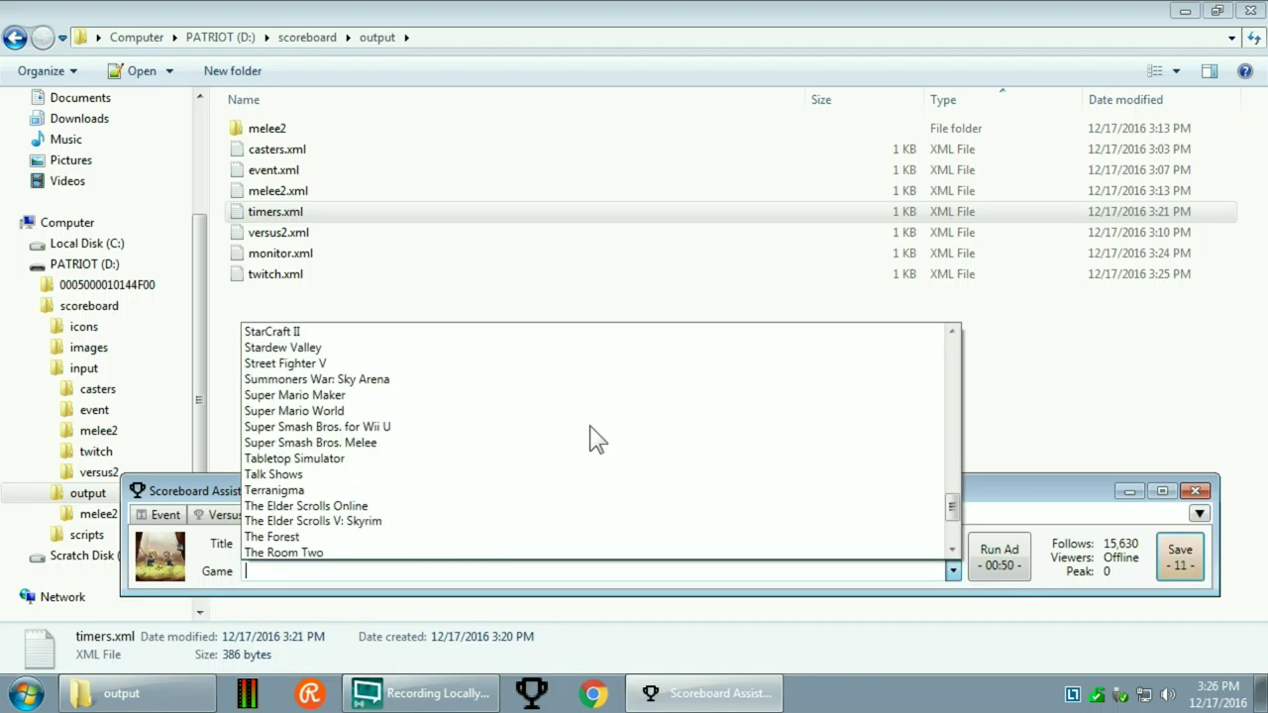
click(383, 427)
click(1194, 565)
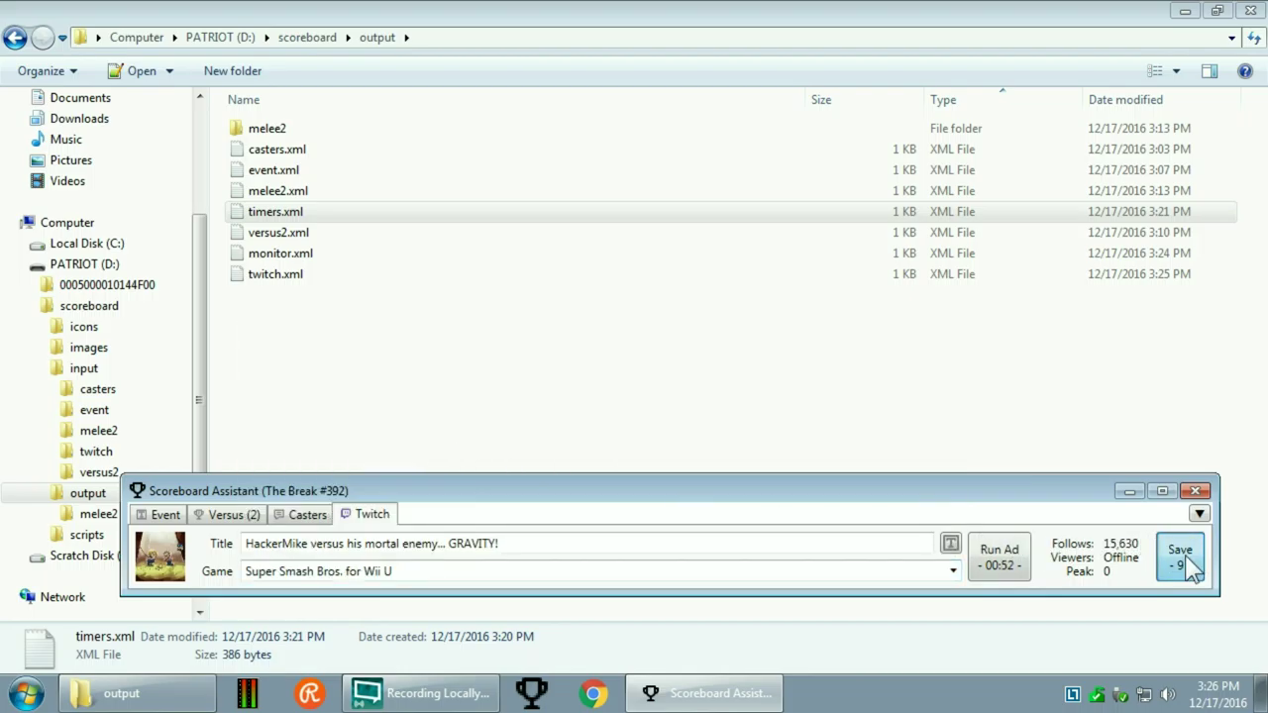
click(911, 545)
click(951, 544)
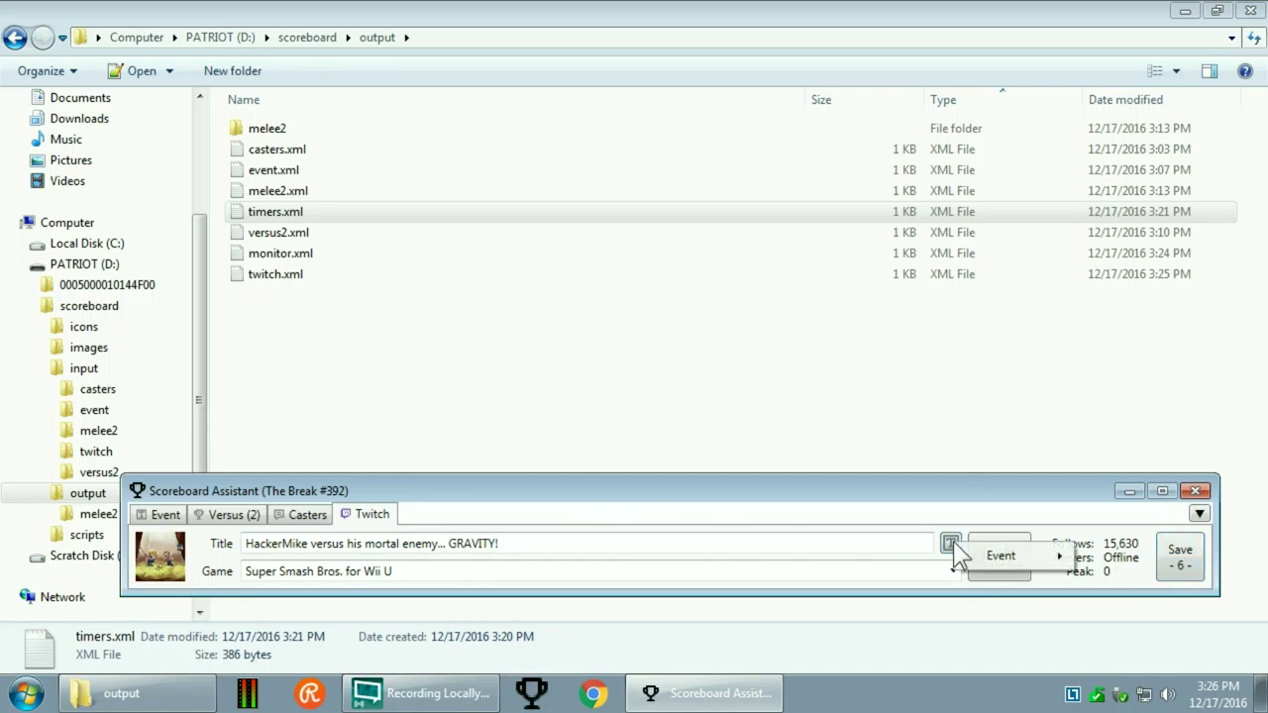
- Make the Twitch title exactly 'The Break Weekly #392 - (2016-DEC-20)' using the event snippet
mouse_move(988, 550)
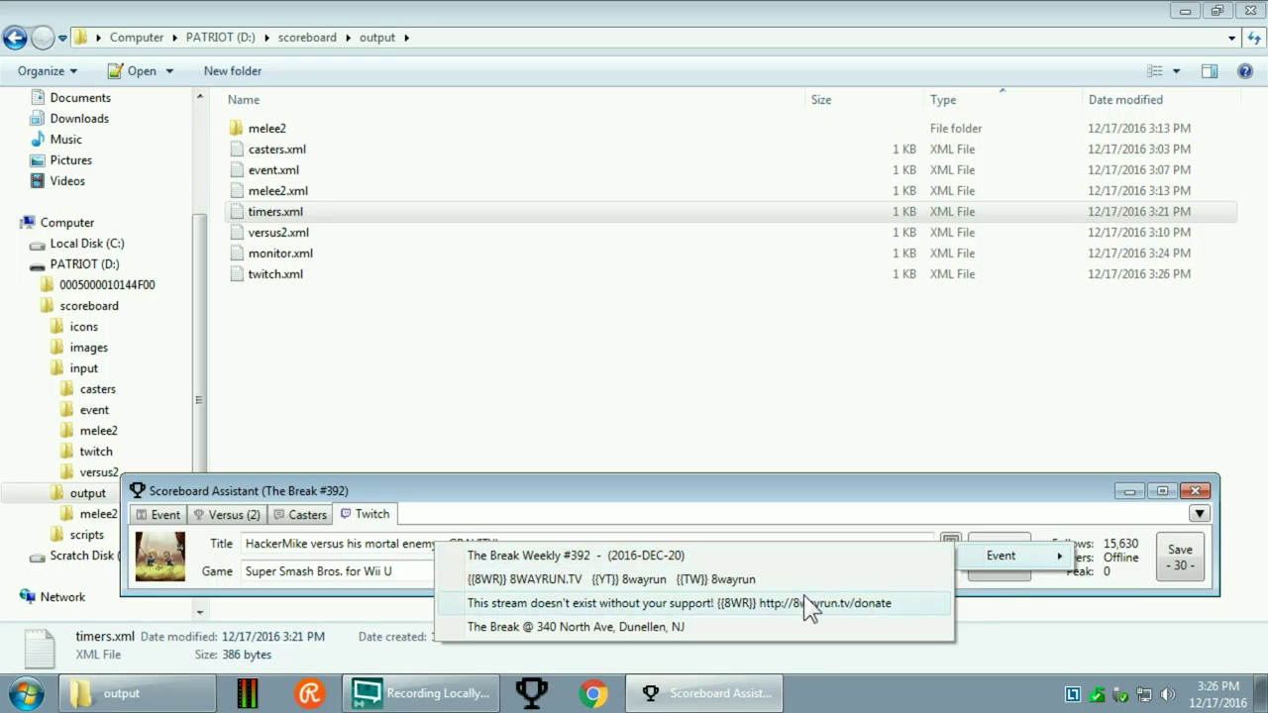
click(664, 556)
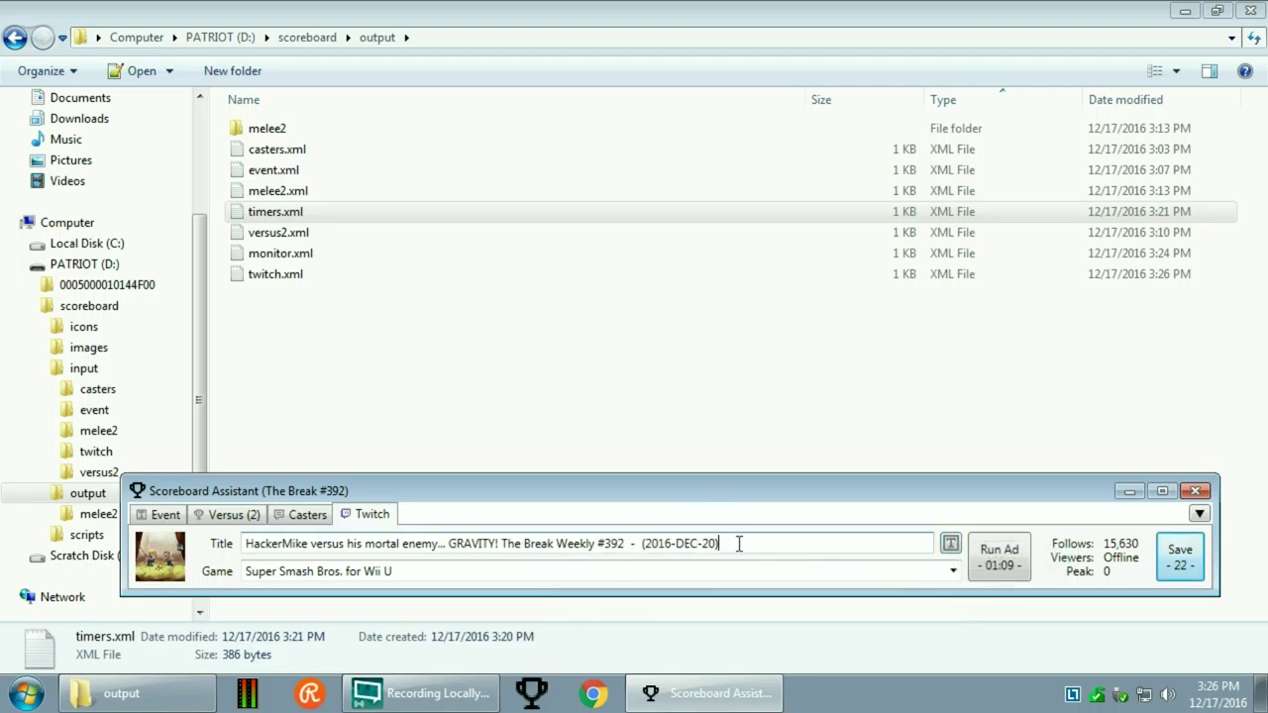
key(ctrl+a)
key(BackSpace)
click(951, 543)
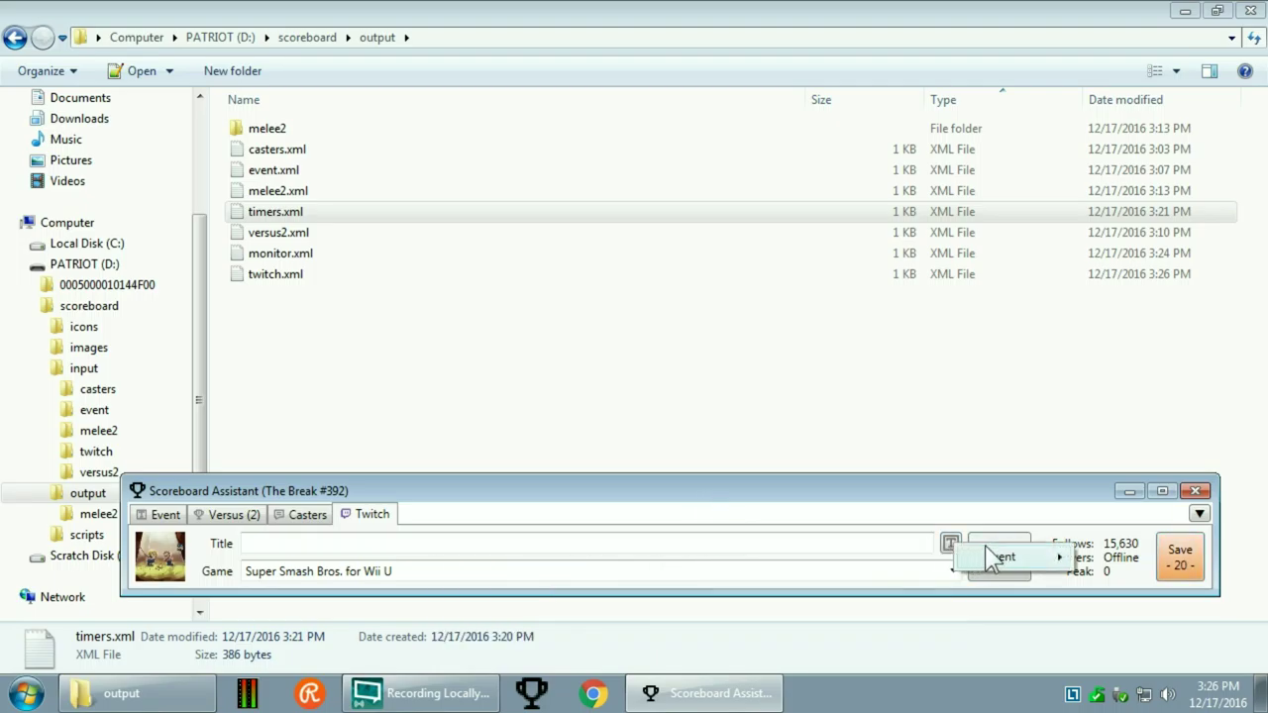
click(825, 561)
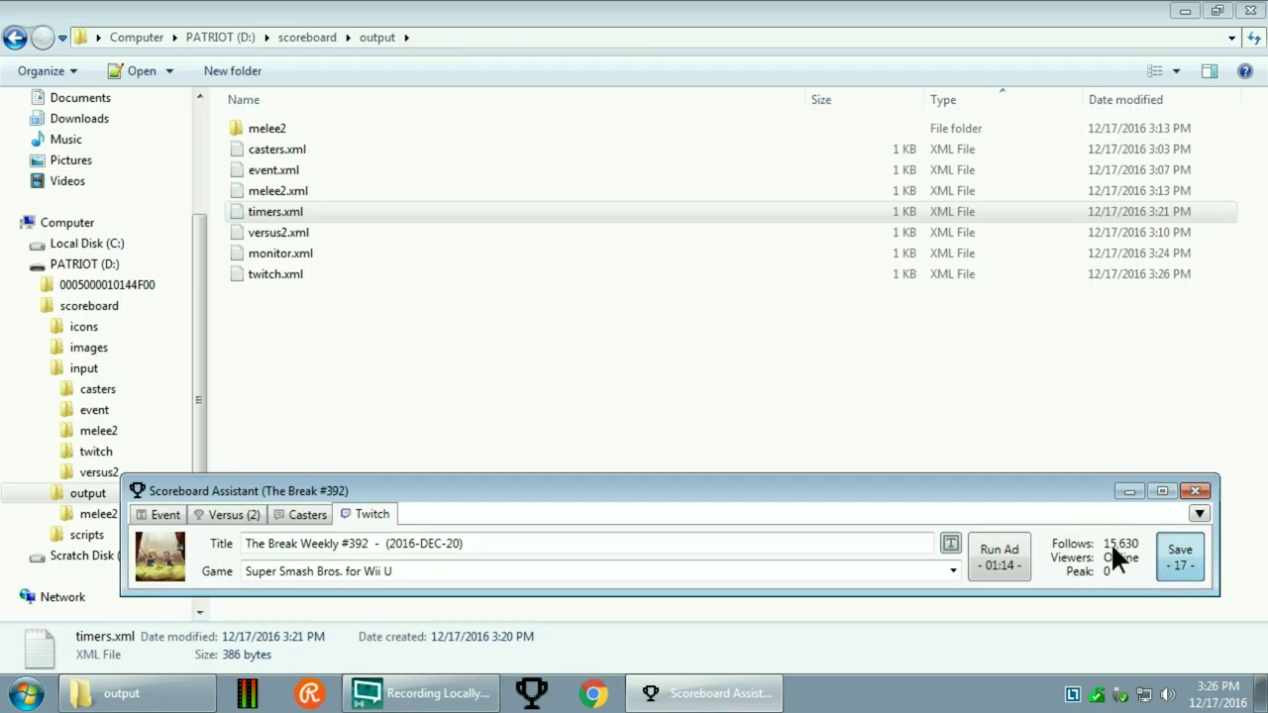
- Save the new title and game to Twitch, dismissing the timeout error and retrying
click(1177, 560)
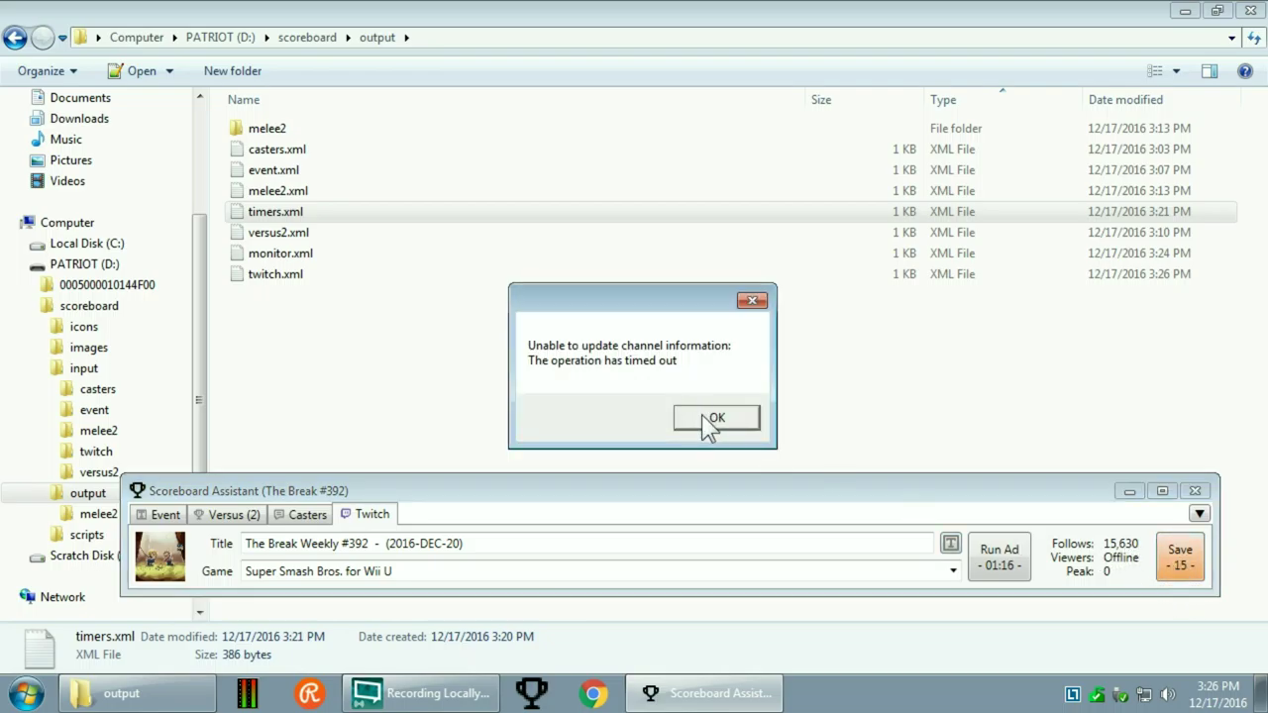
click(708, 419)
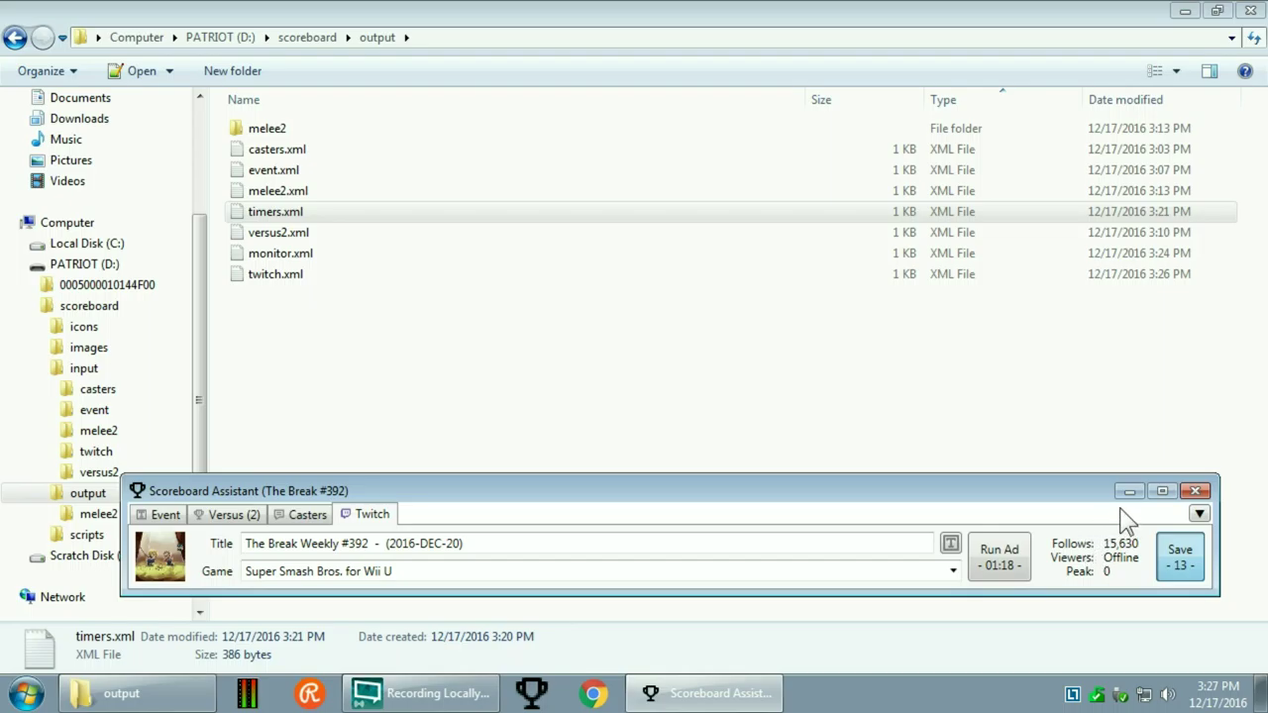
click(721, 421)
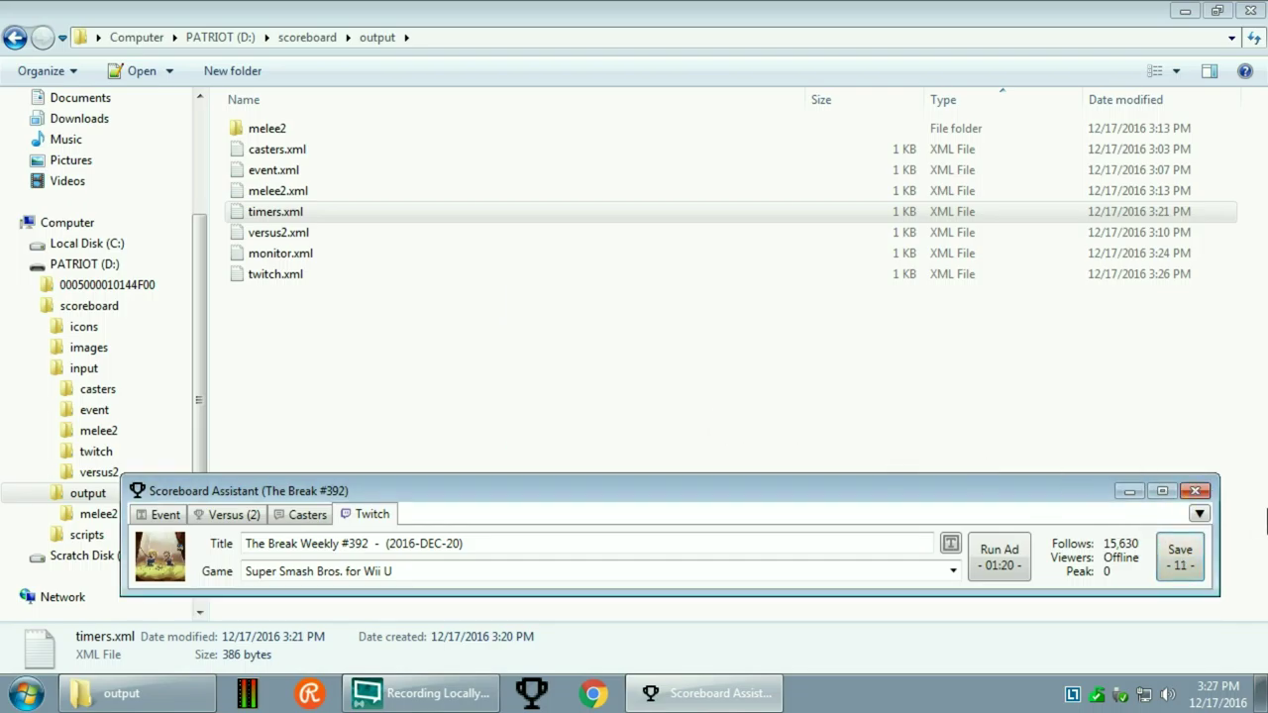
- Restart Scoreboard Assistant from its folder and log back into the Twitch tab
click(1194, 495)
click(99, 307)
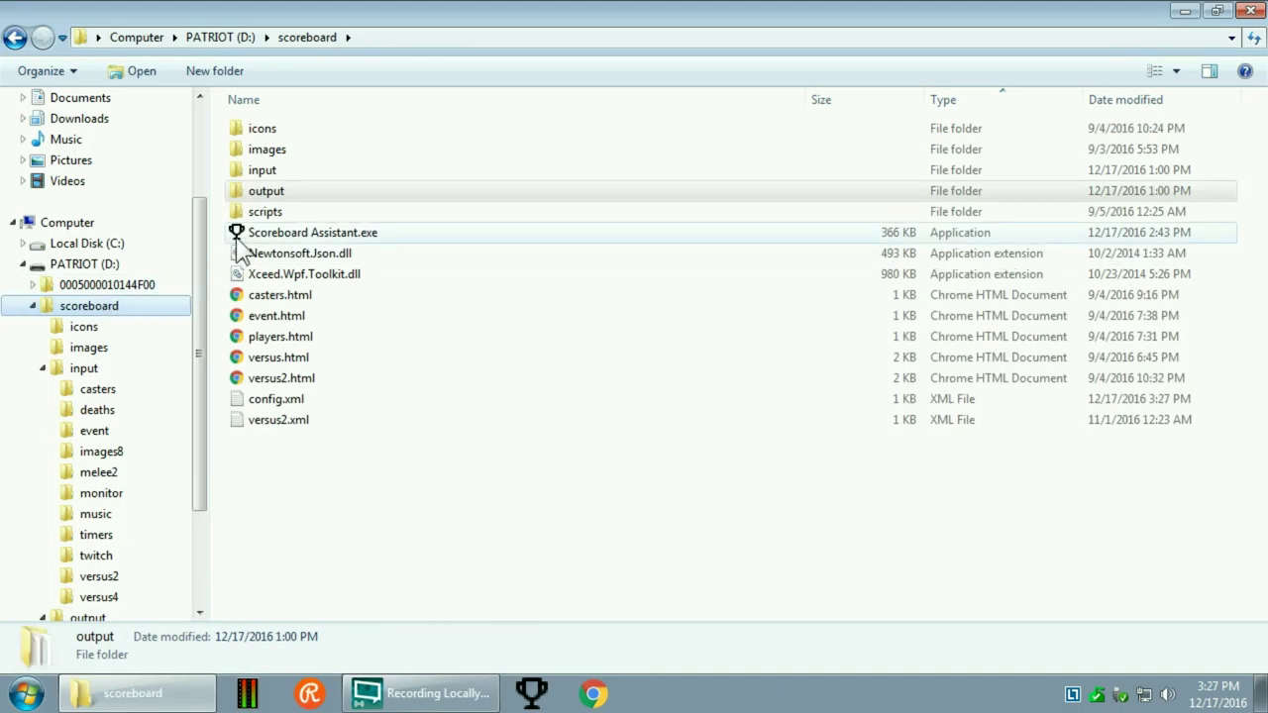
double_click(238, 234)
click(372, 514)
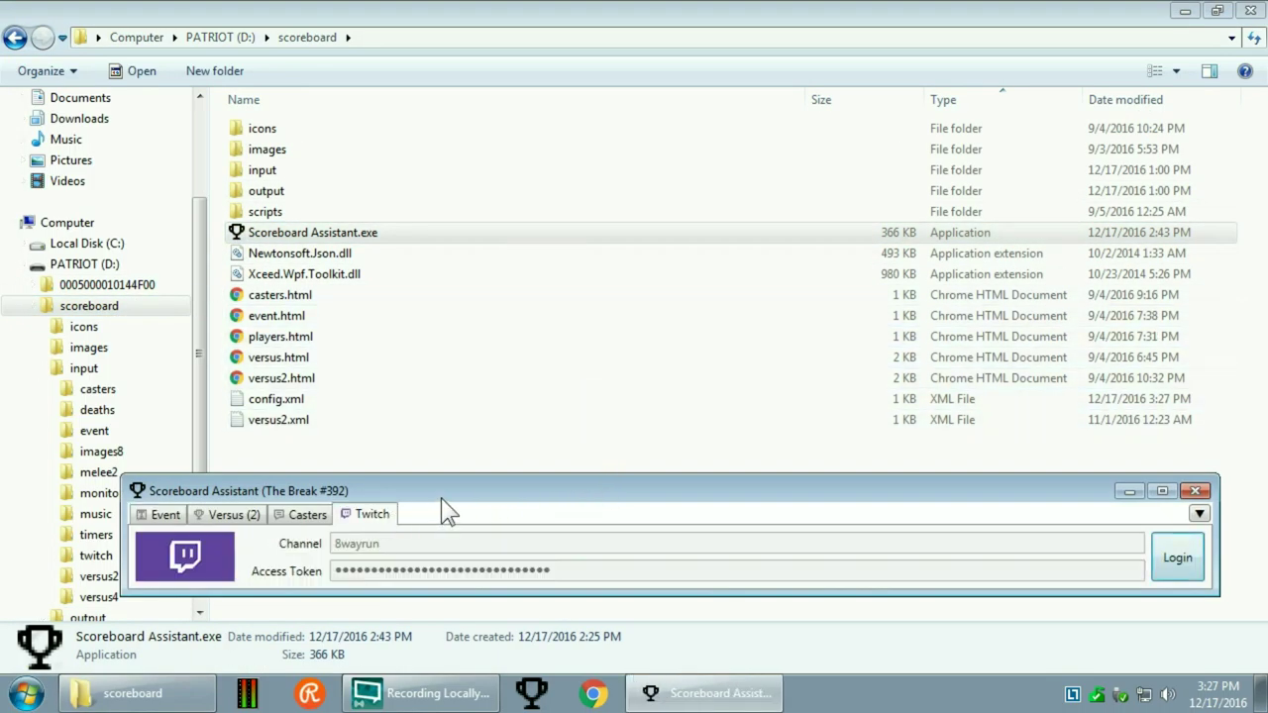
click(1192, 577)
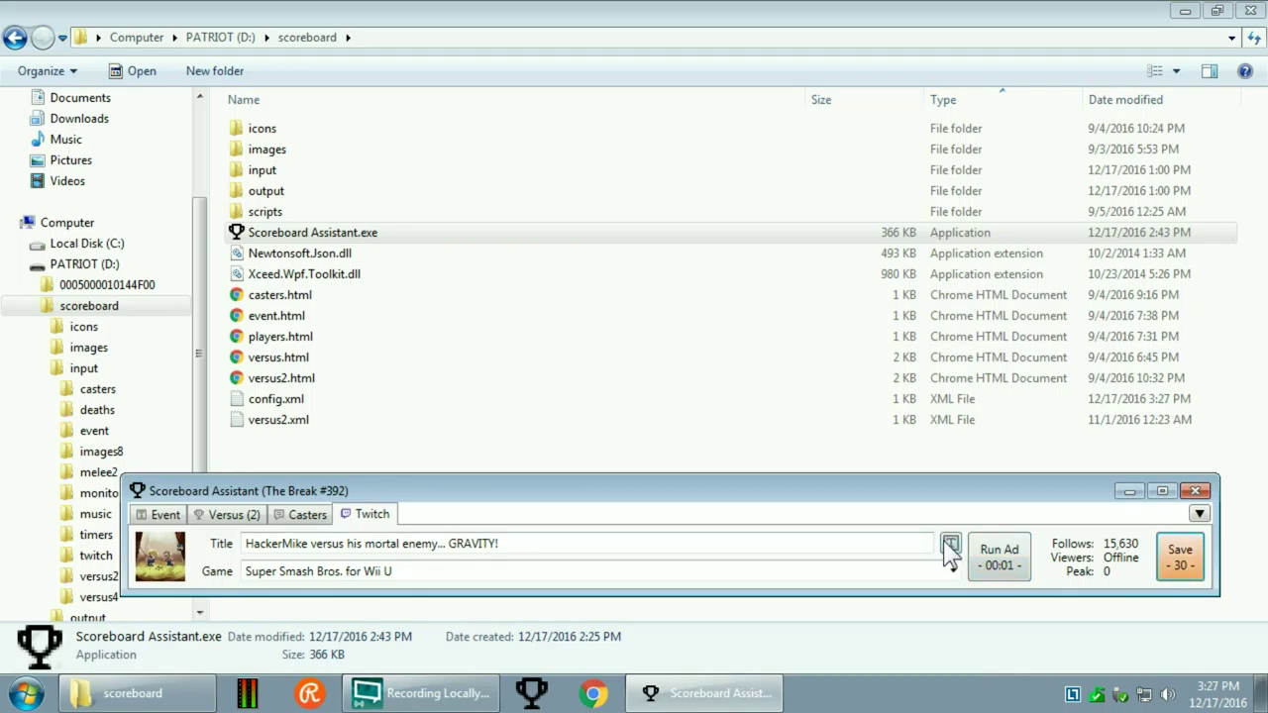
mouse_move(1001, 562)
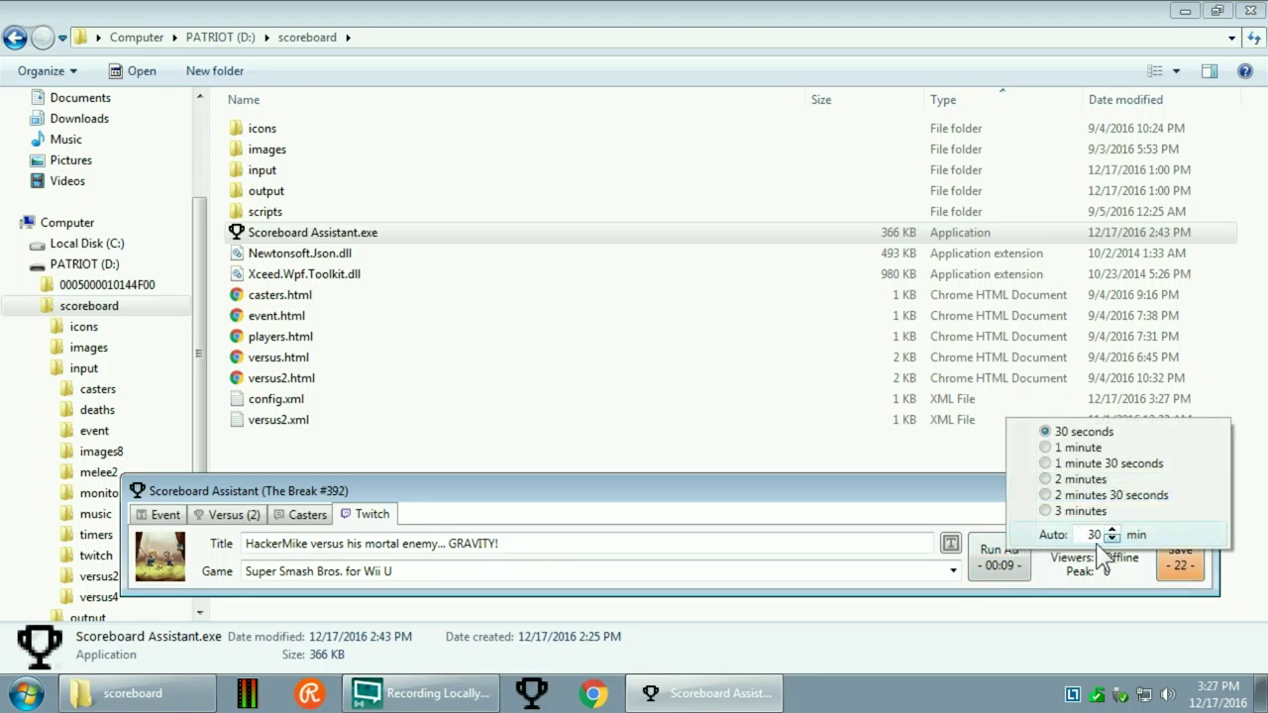
- Enable automatic Twitch ads running every 30 minutes
click(1022, 533)
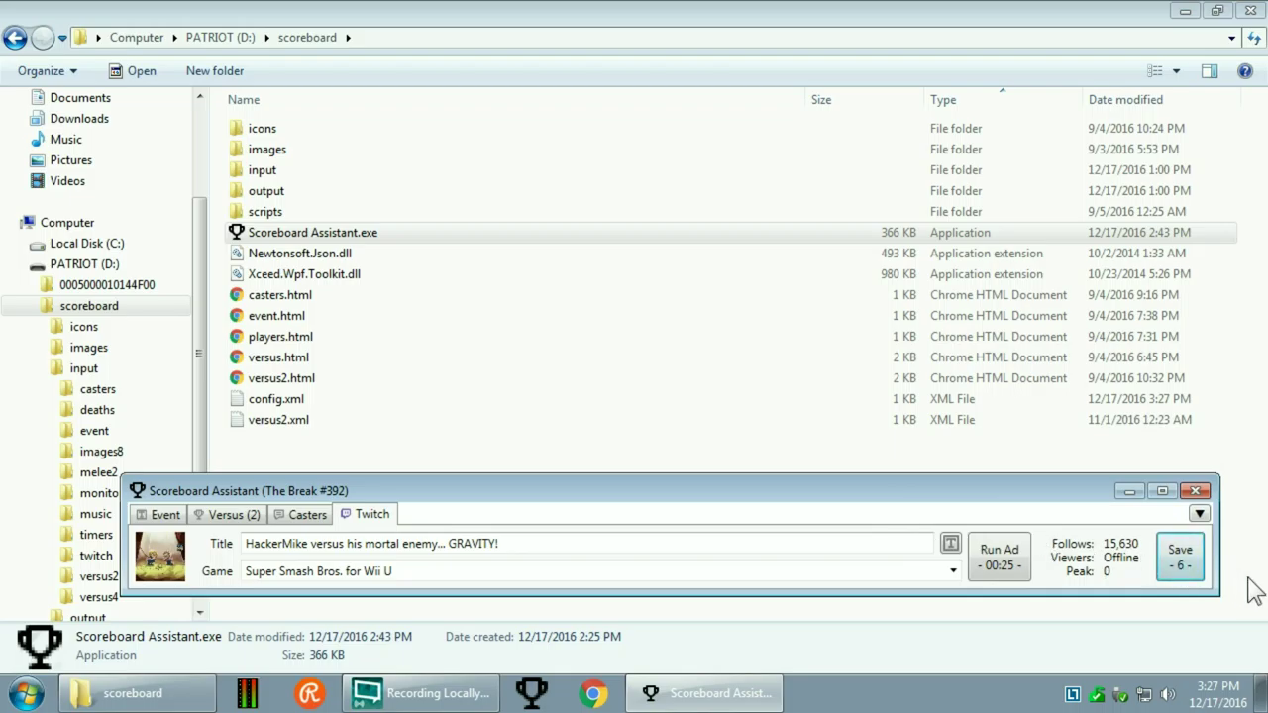
right_click(1173, 551)
click(1050, 531)
- Confirm removal of the Twitch tab, then start and cancel adding a Hitbox tab
click(684, 424)
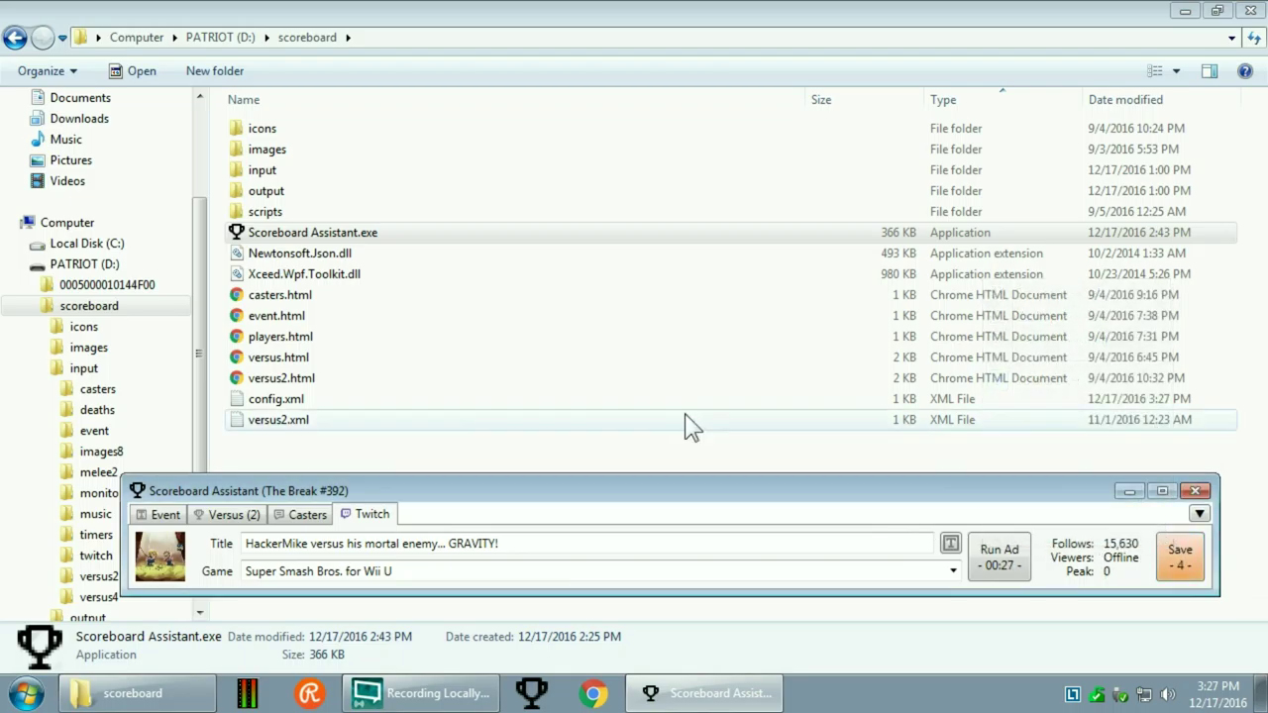
click(1197, 514)
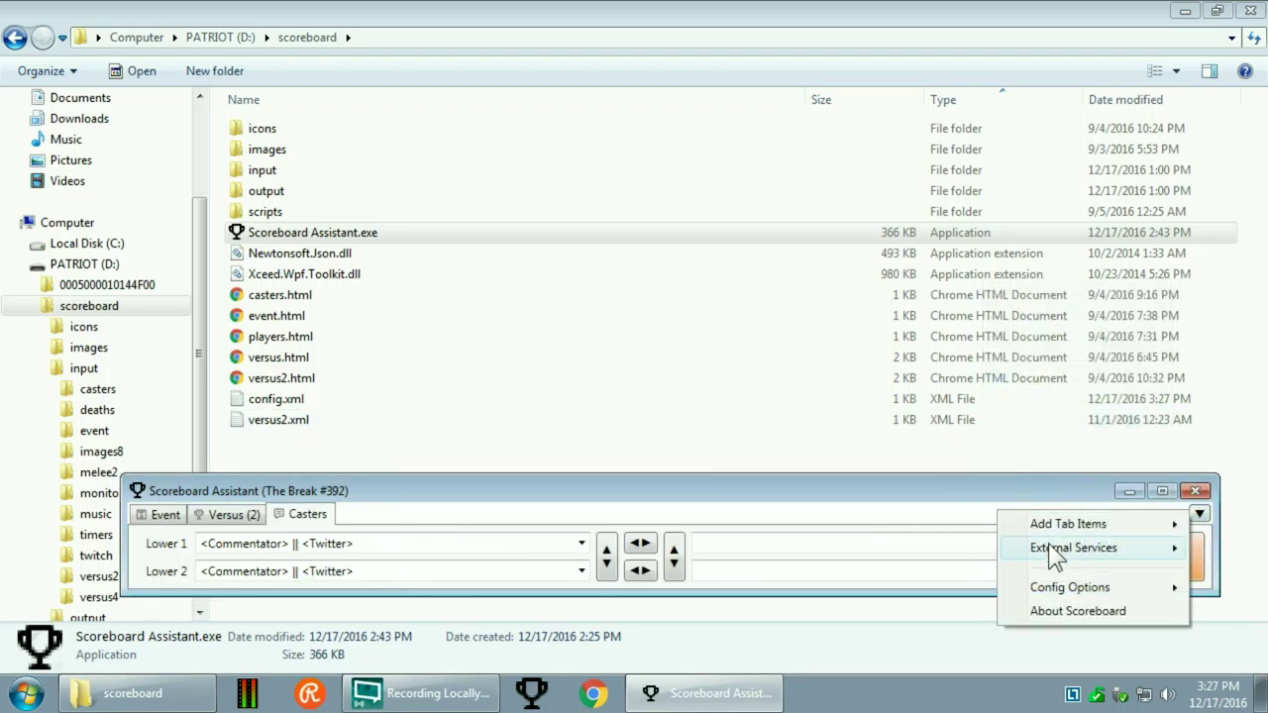
mouse_move(1052, 555)
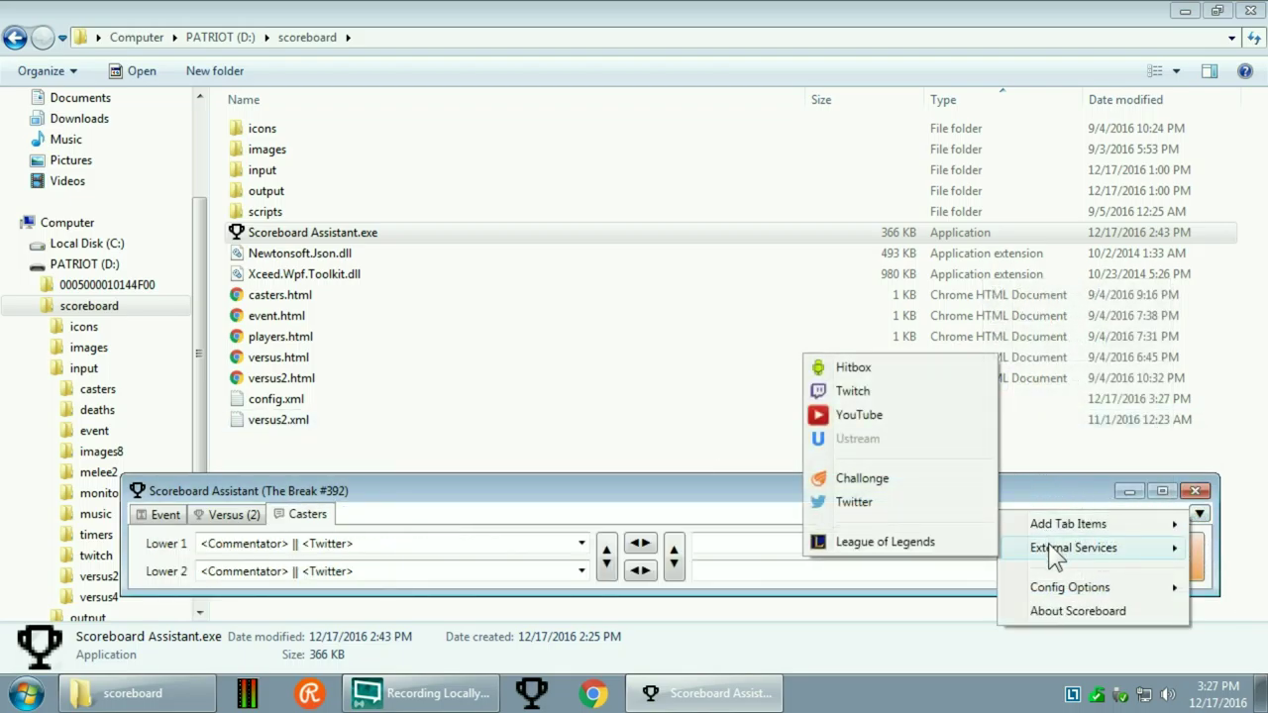
click(905, 371)
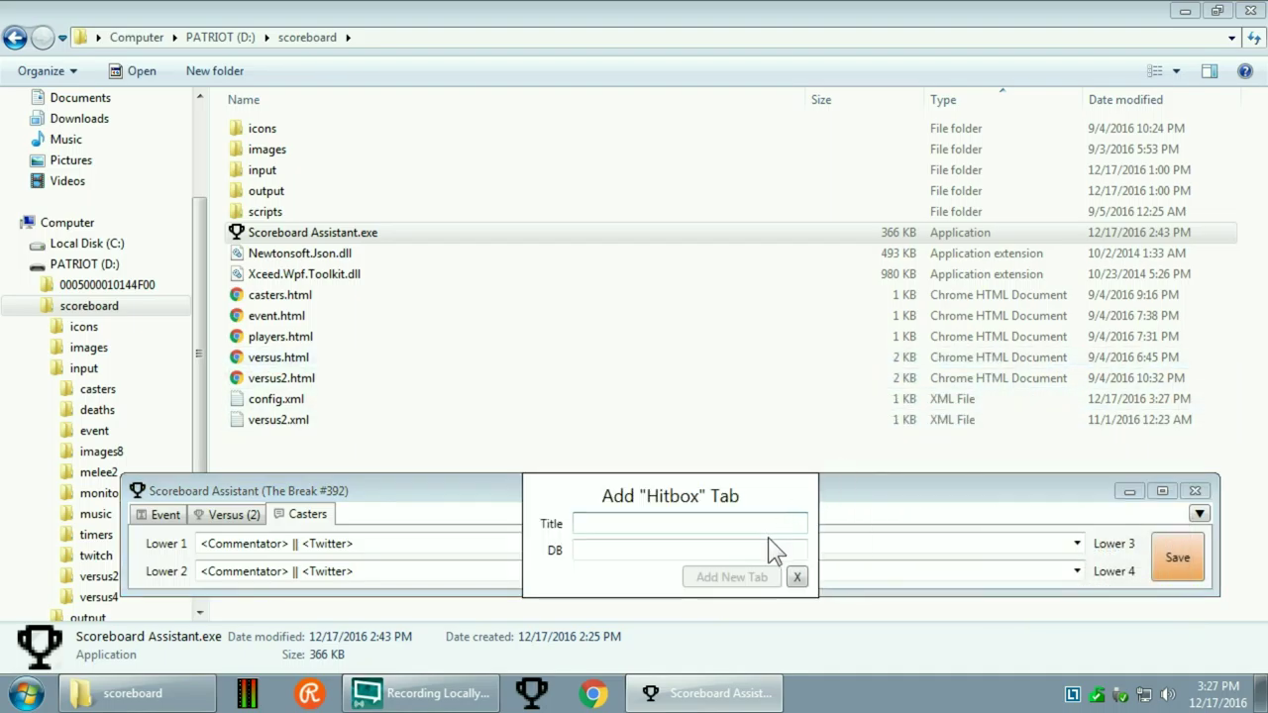
click(810, 575)
- Add a new YouTube external-service tab titled 'YouTube'
click(1198, 514)
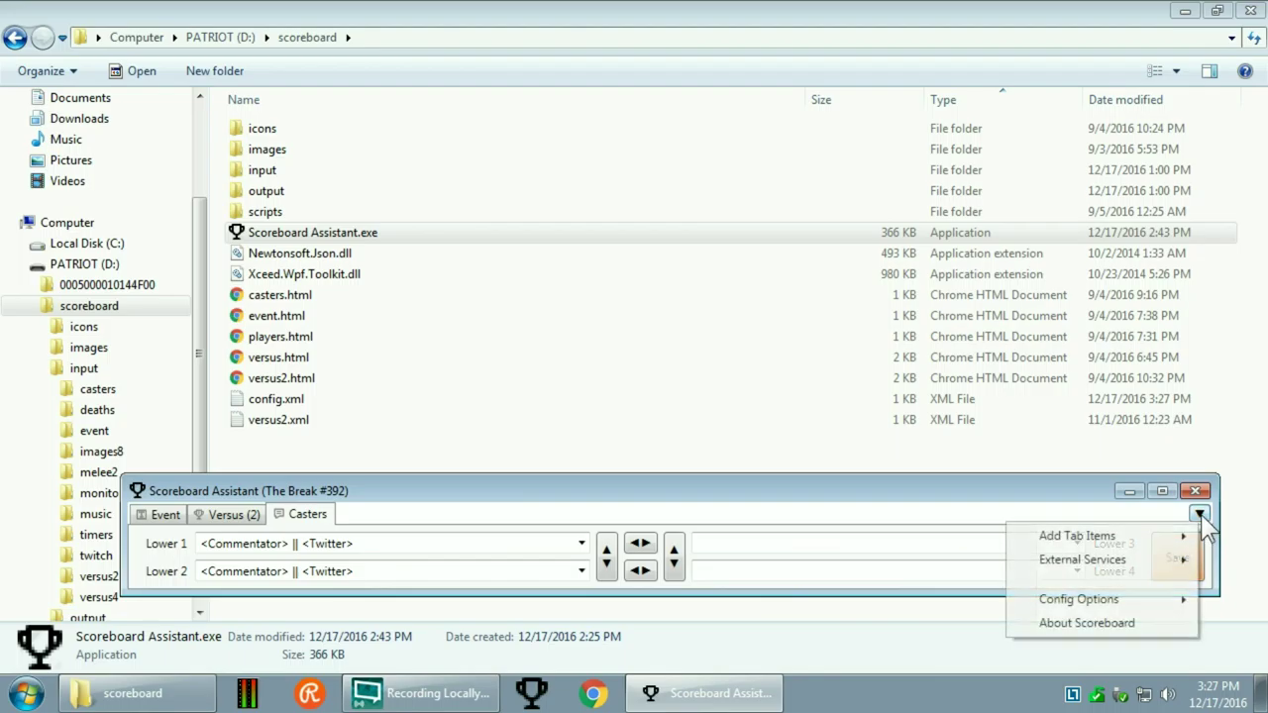
mouse_move(1146, 573)
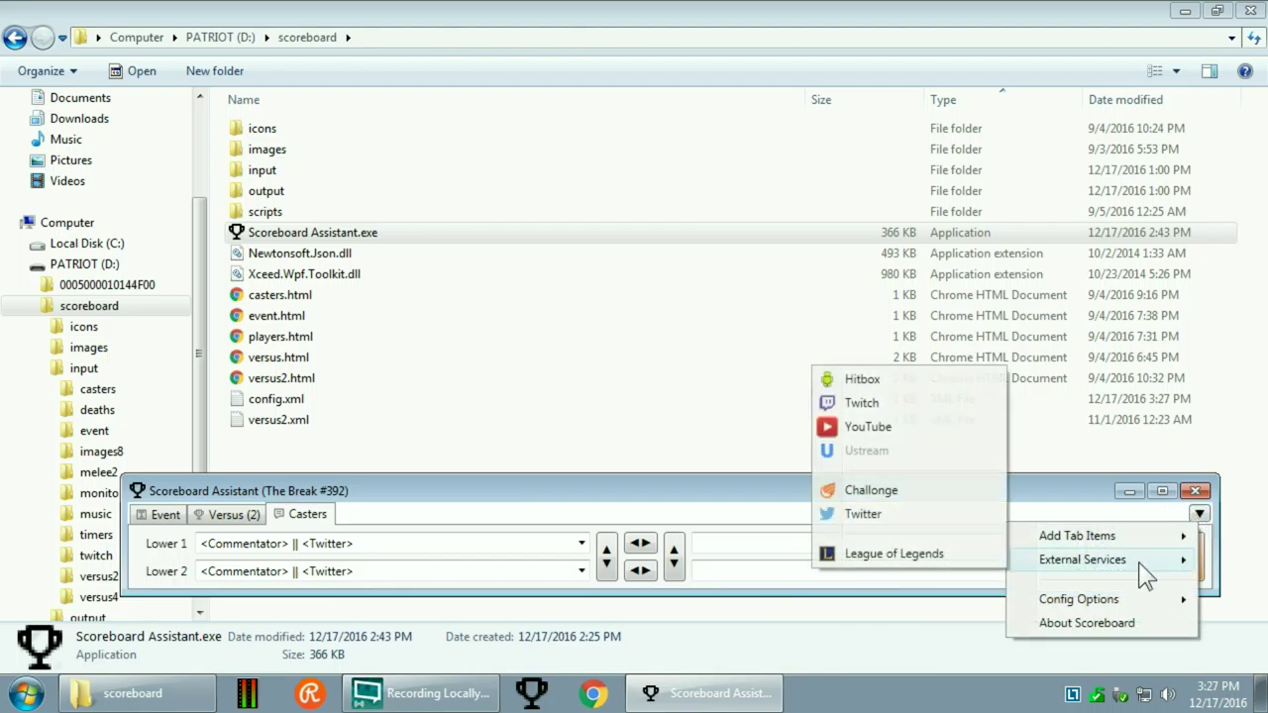
click(862, 426)
text(YouTube)
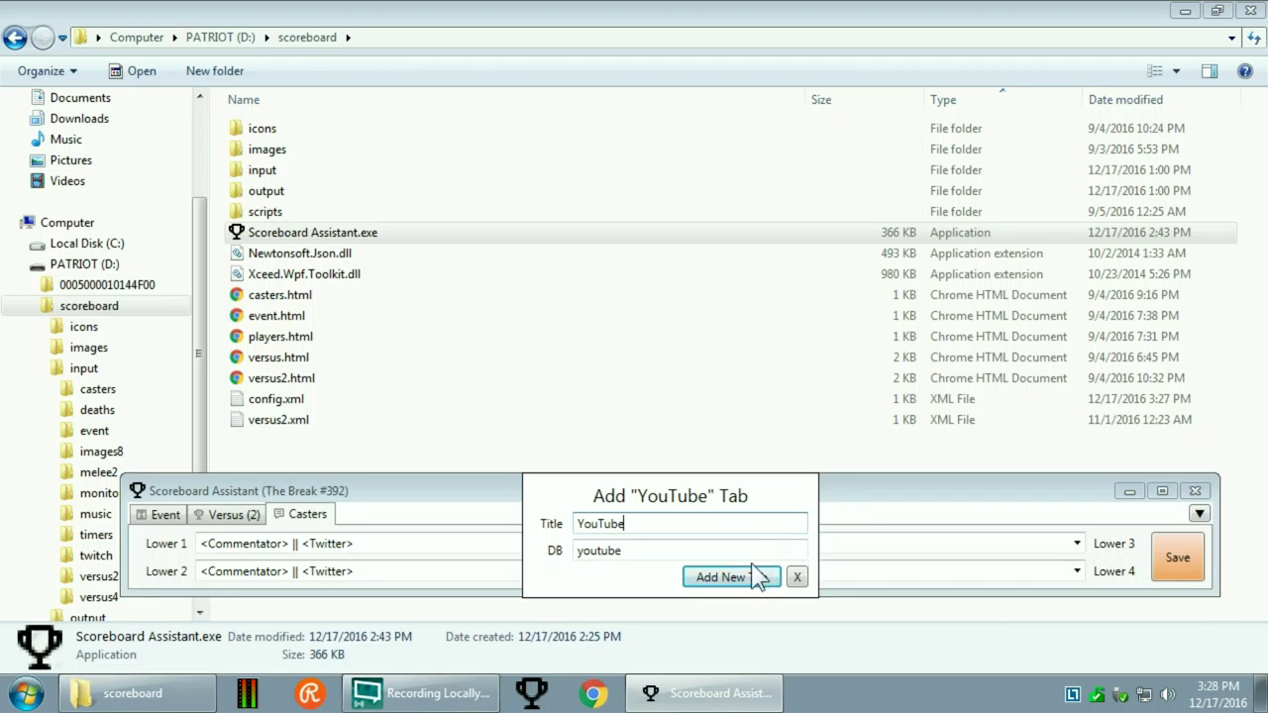
click(753, 577)
- Sign in with the account password, pick the channel account, and allow Scoreboard Assistant YouTube access
click(1165, 570)
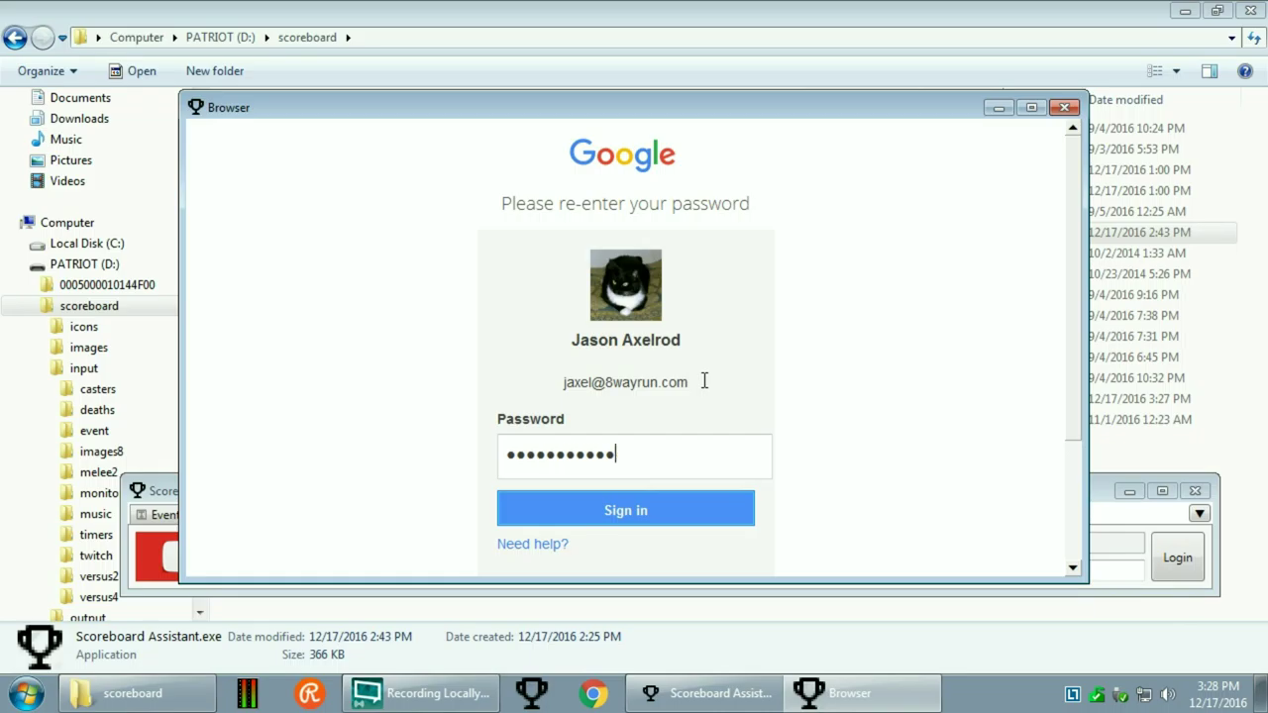
key(Return)
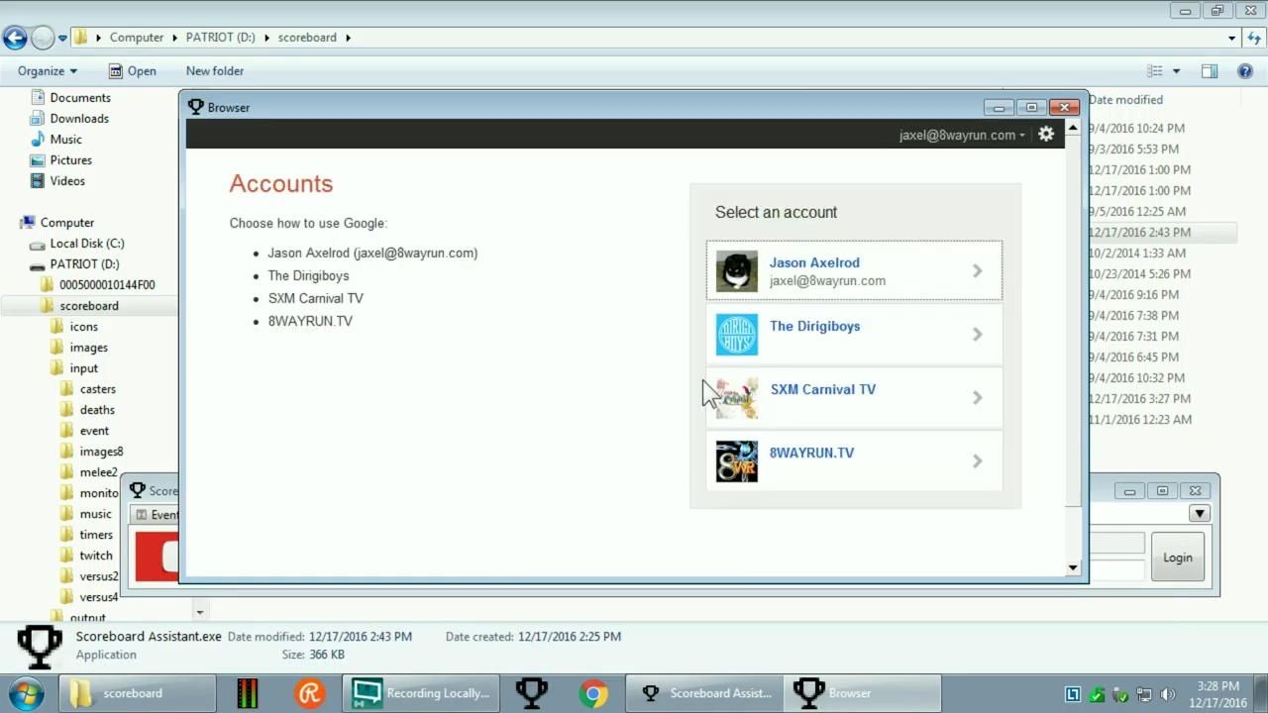
click(835, 479)
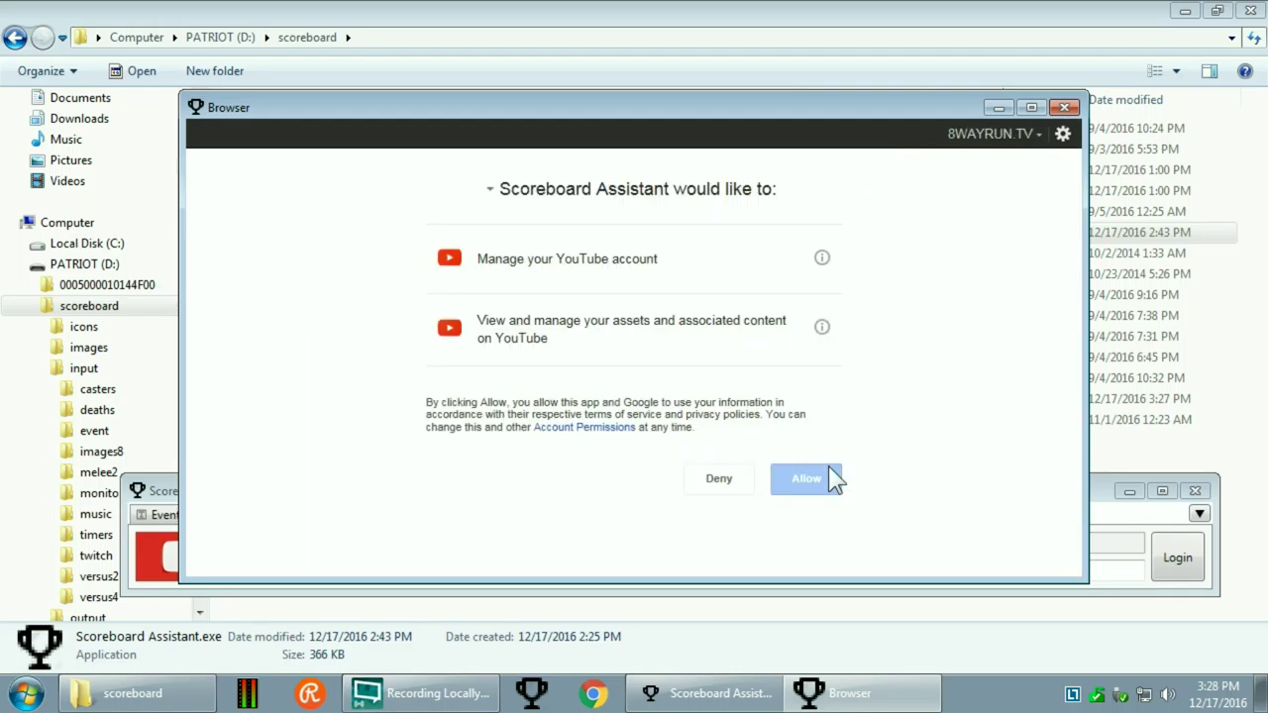
click(815, 479)
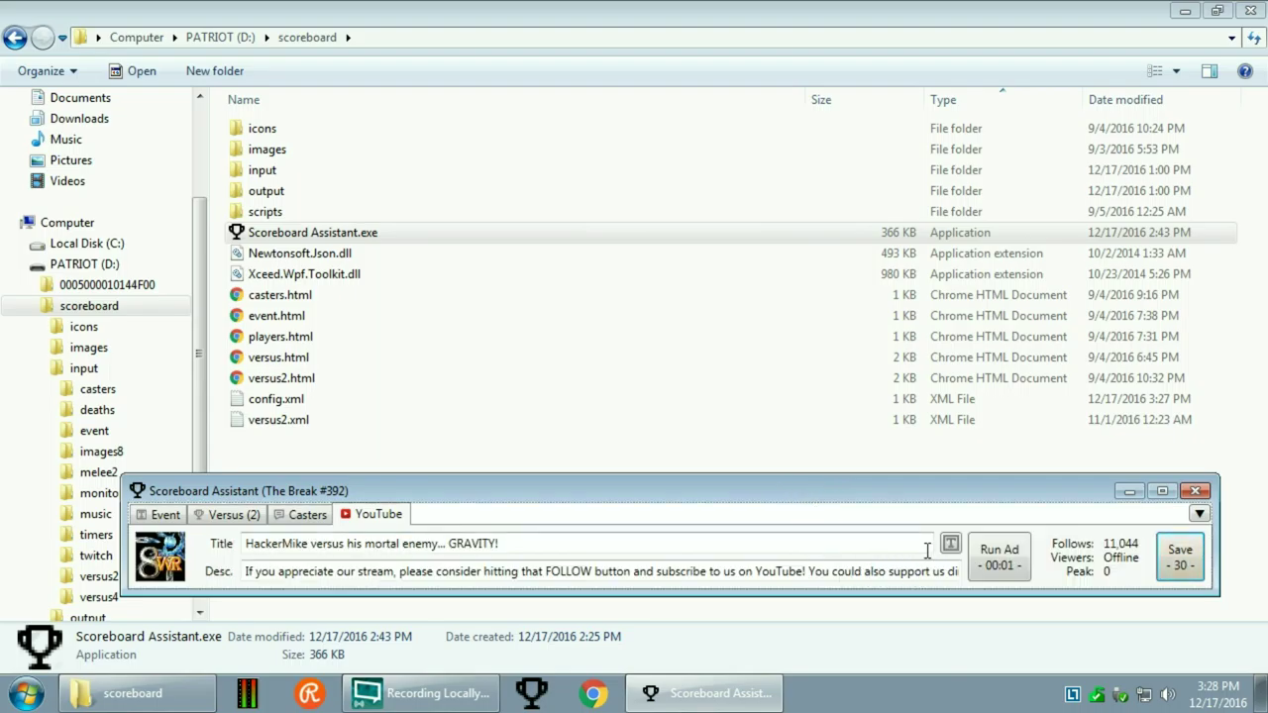
- Inspect the YouTube description and the stream title ending with 'GRAVITY!'
click(835, 571)
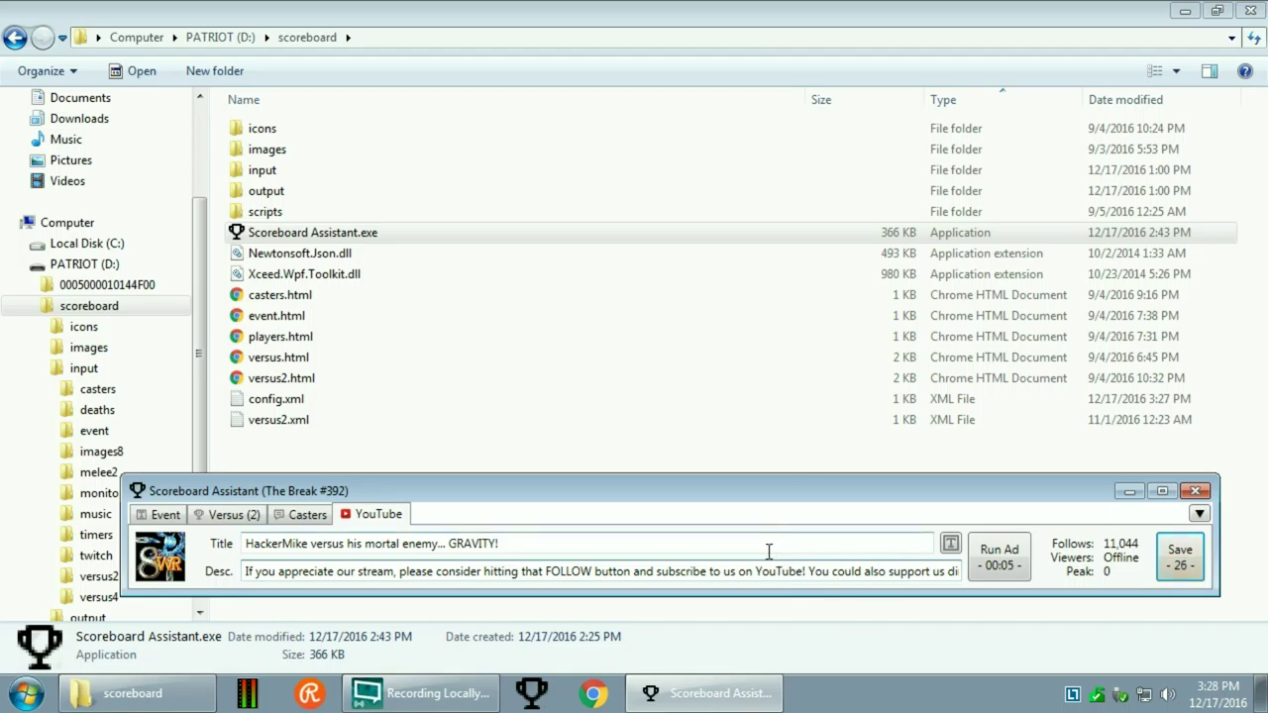
double_click(713, 572)
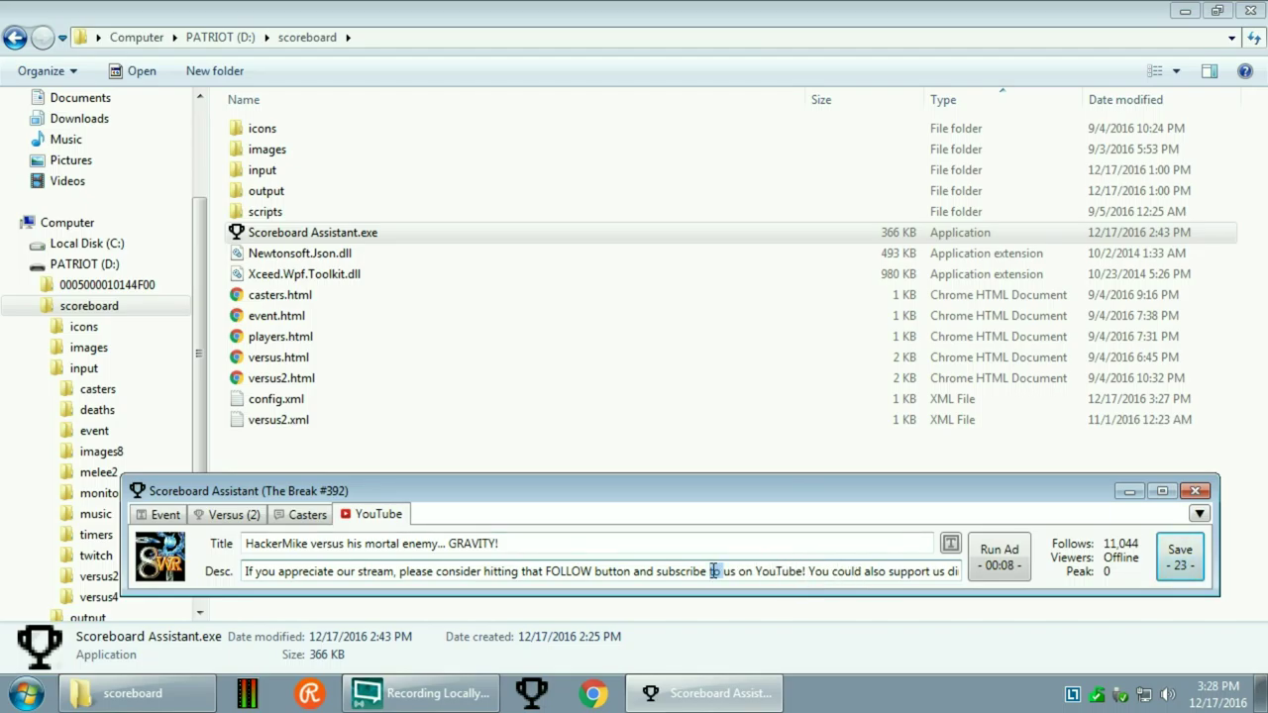
click(603, 536)
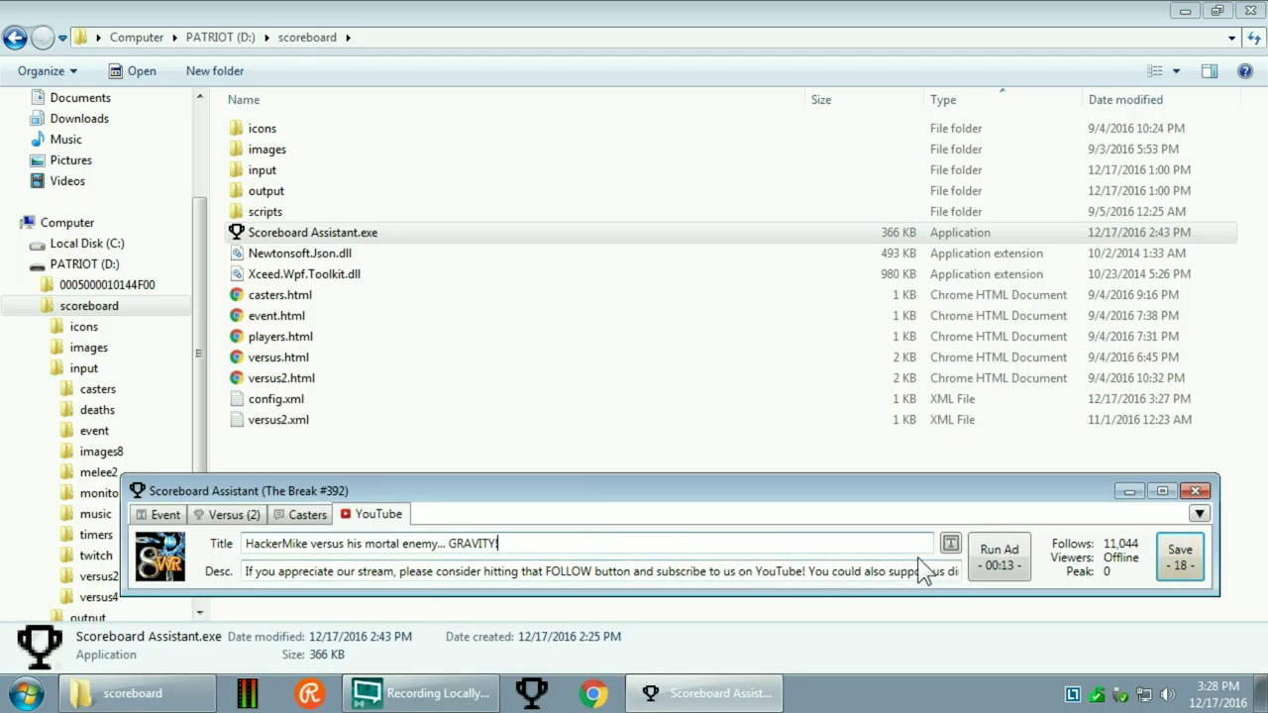
double_click(465, 543)
click(500, 543)
double_click(489, 543)
click(525, 546)
right_click(1168, 549)
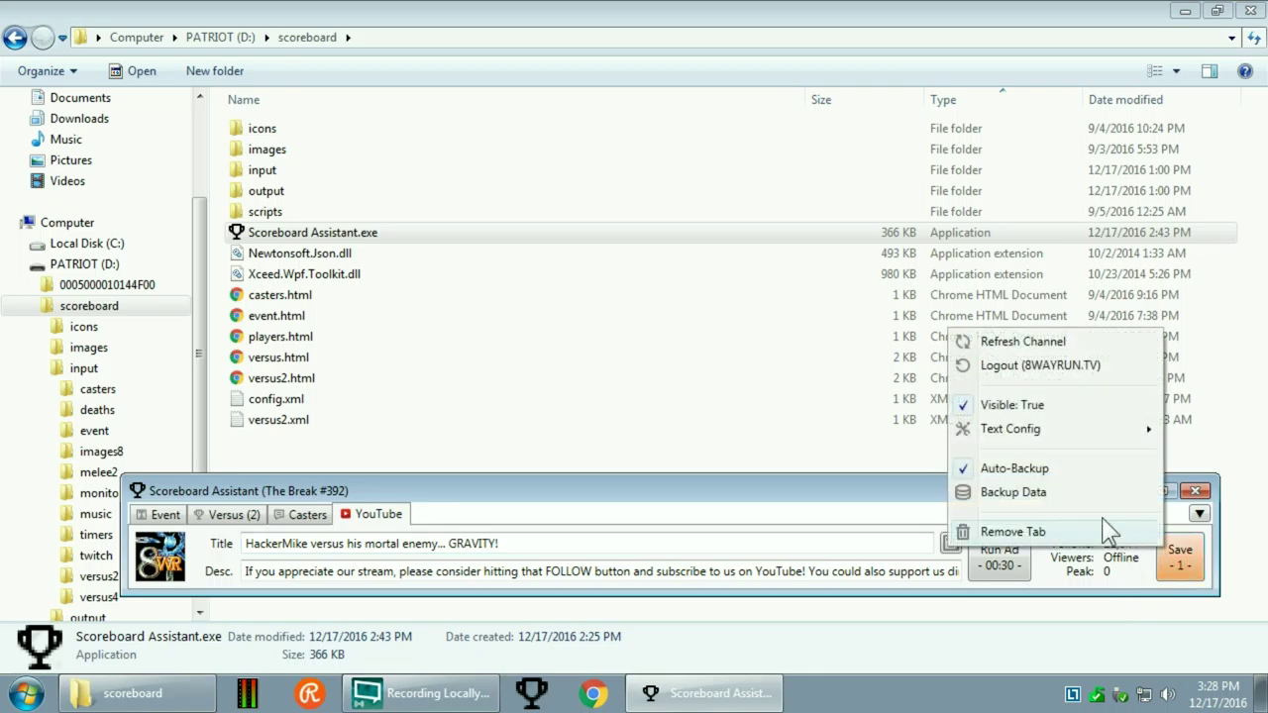
- Replace the YouTube tab with a new Challonge tab and go to its Bracket field
click(1052, 532)
click(624, 414)
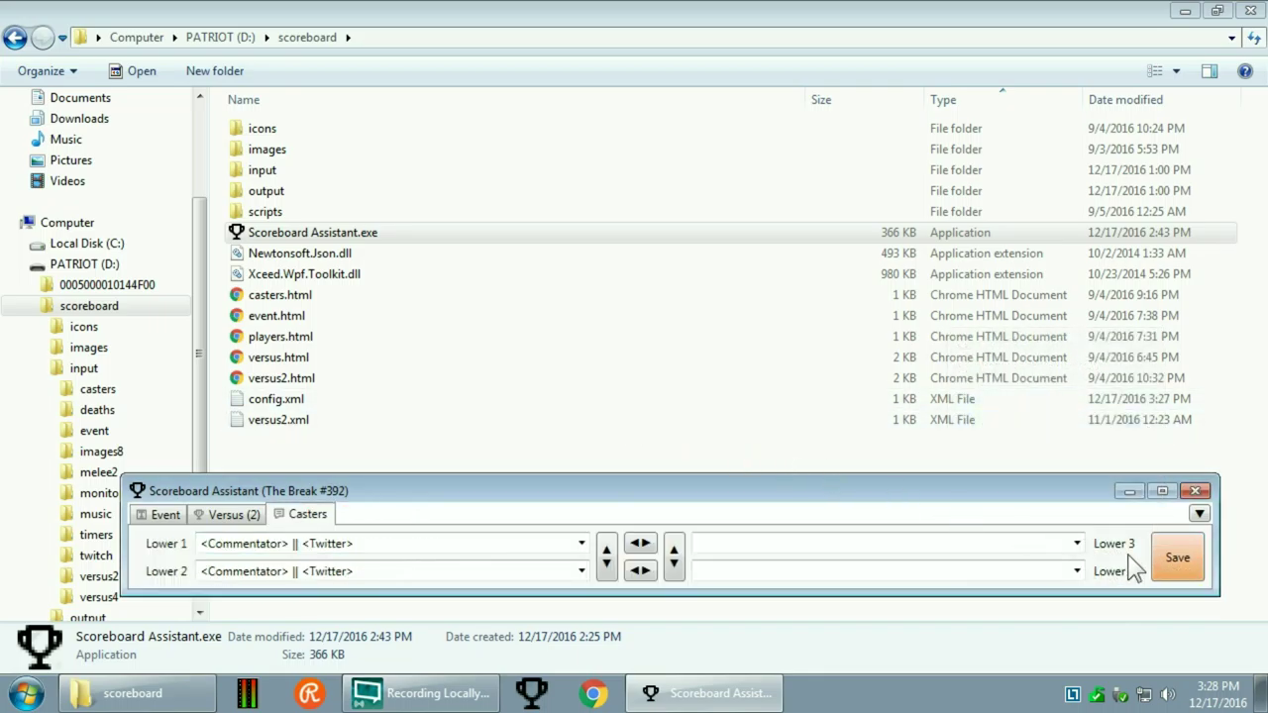
click(1197, 512)
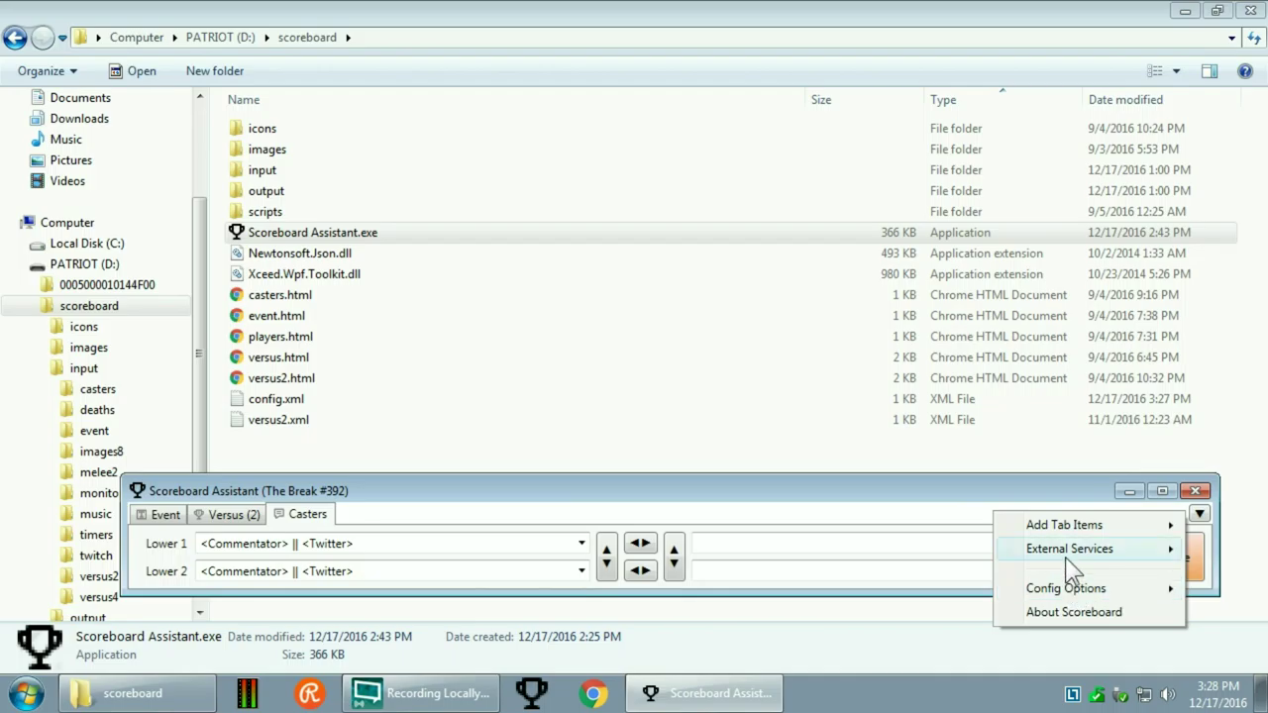
mouse_move(1066, 558)
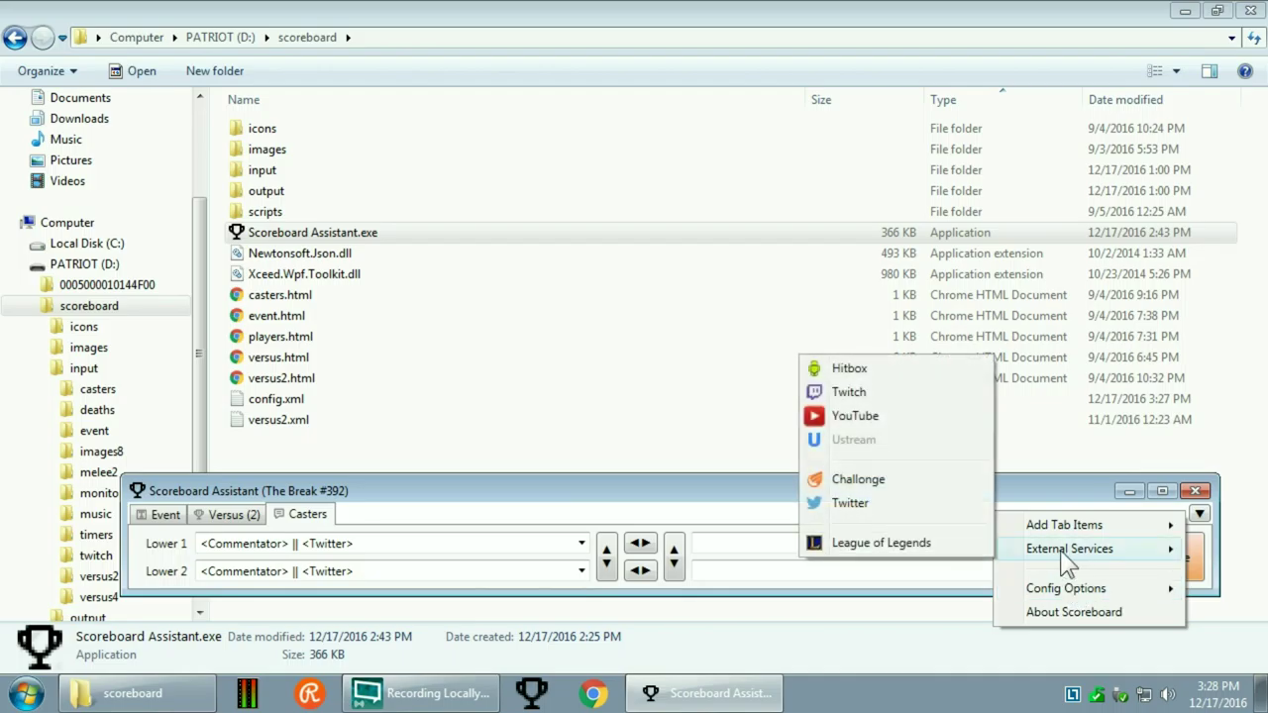
click(895, 479)
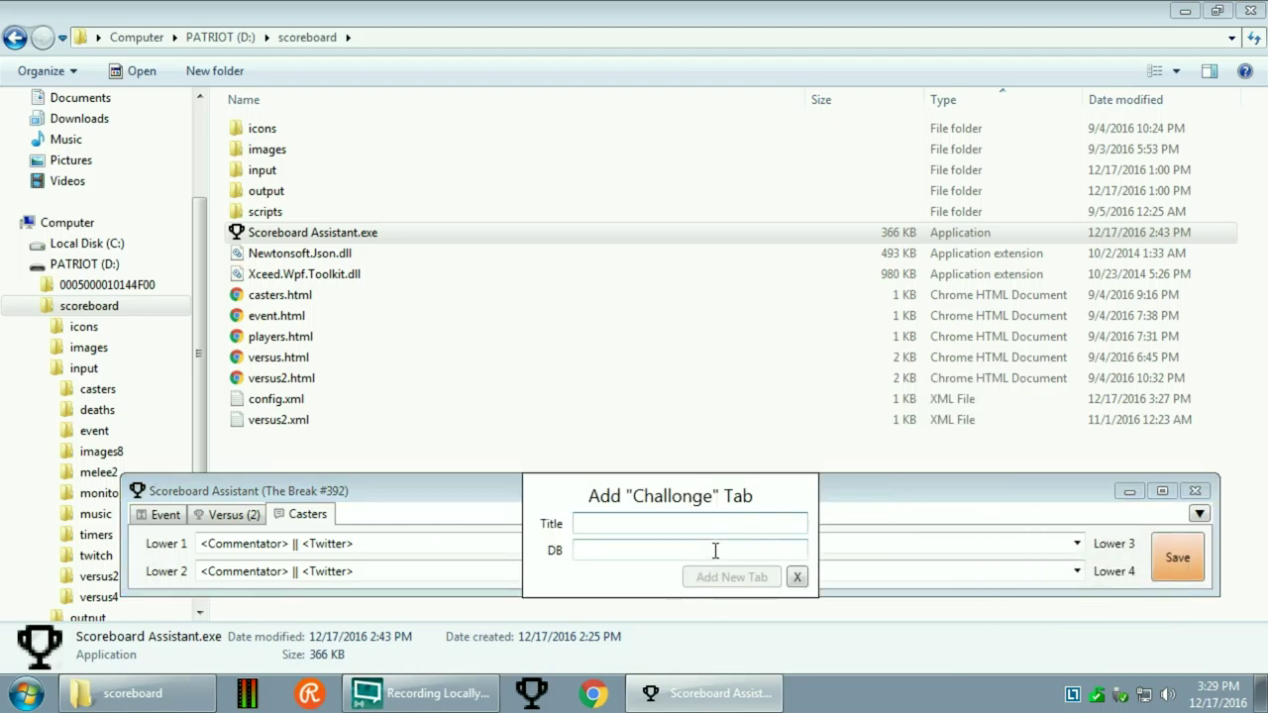
text(hallonge)
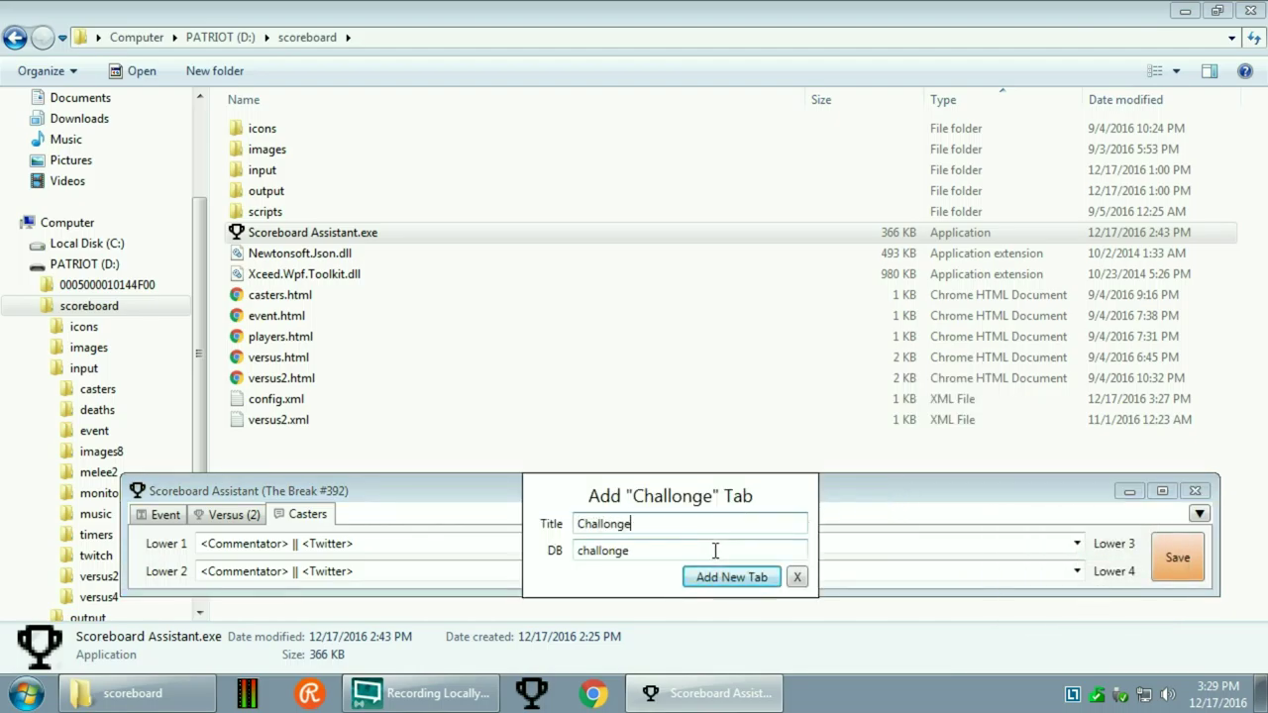
key(Return)
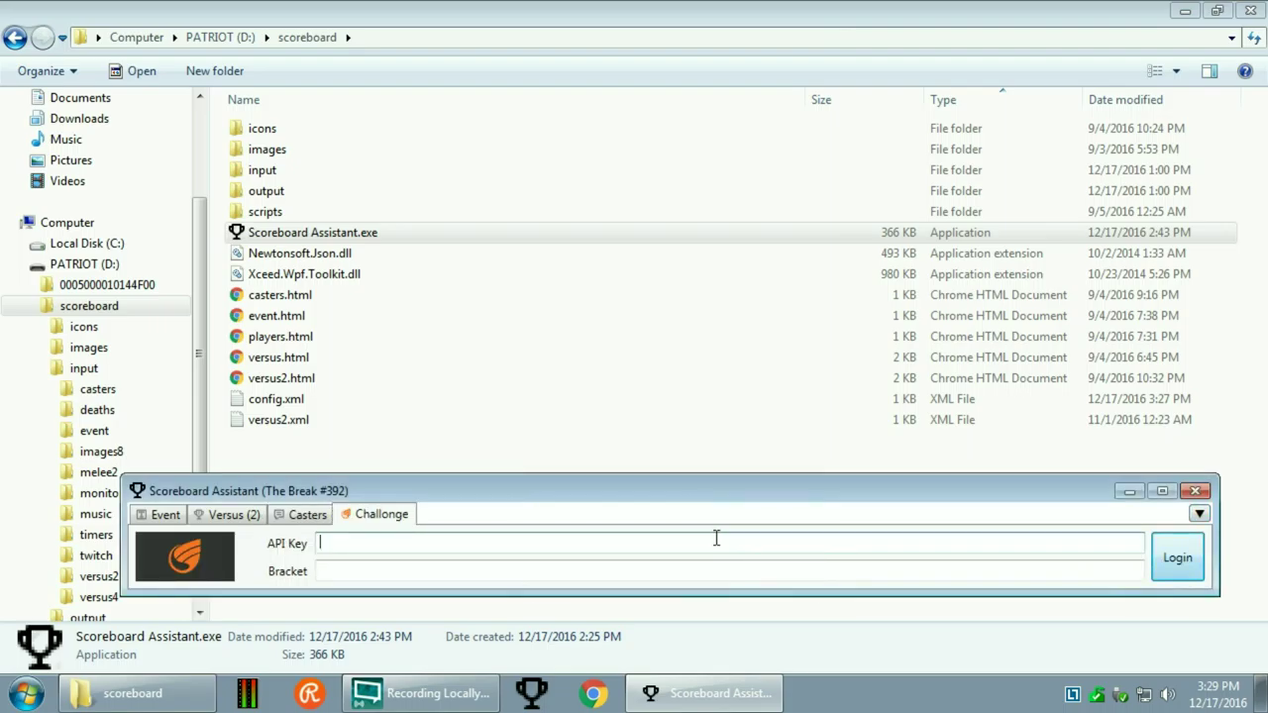
click(605, 575)
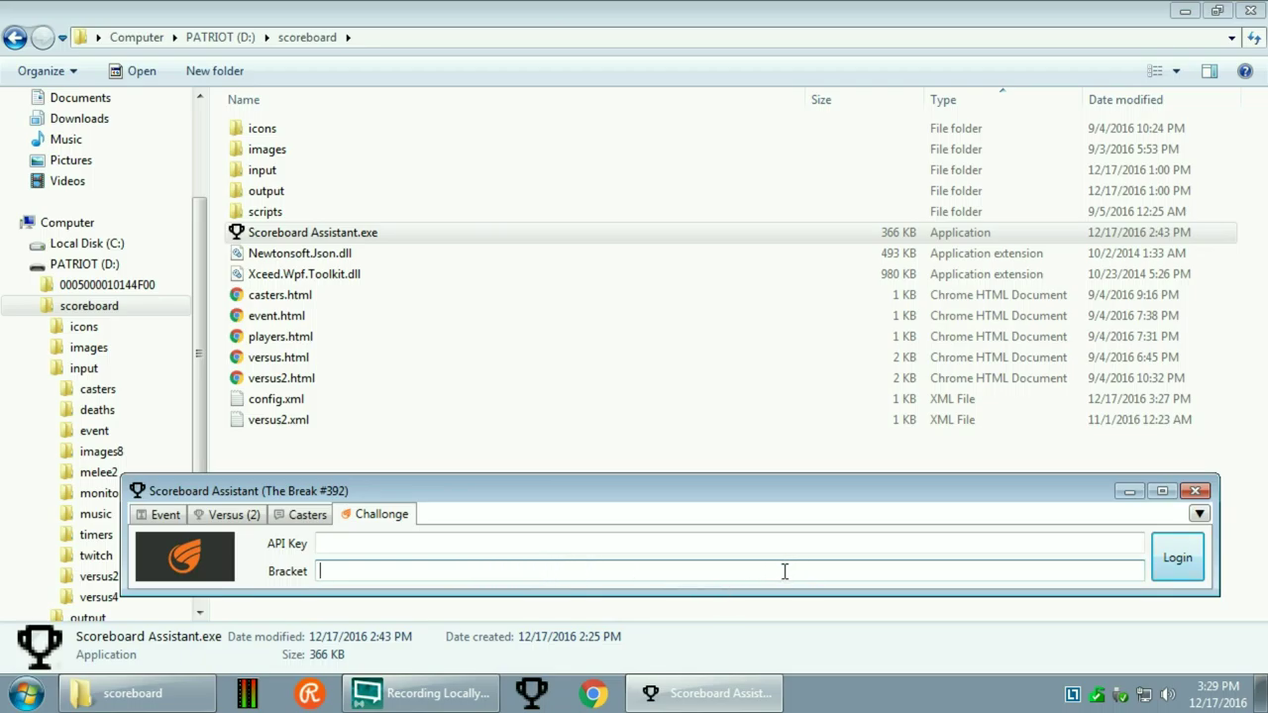
right_click(1165, 563)
- Swap the Challonge tab for a League of Legends tab titled 'League' and check its Summoner and API Key fields
click(1084, 561)
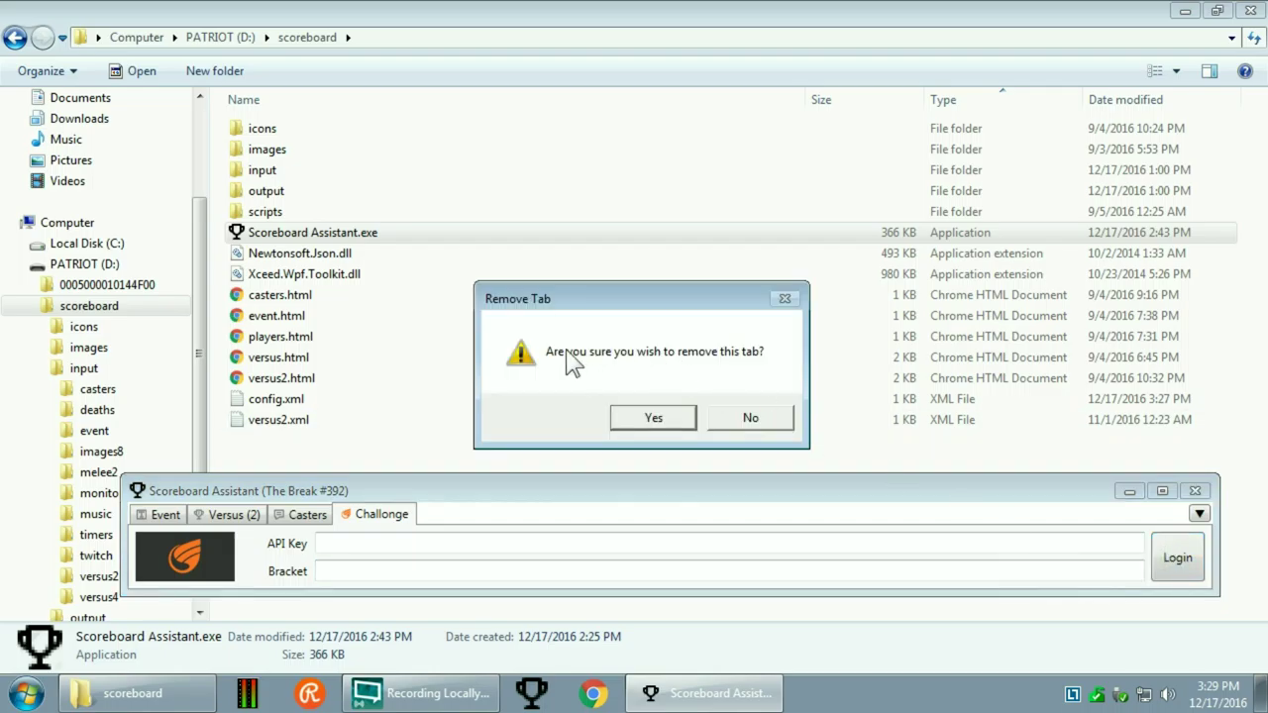
click(634, 416)
click(1199, 513)
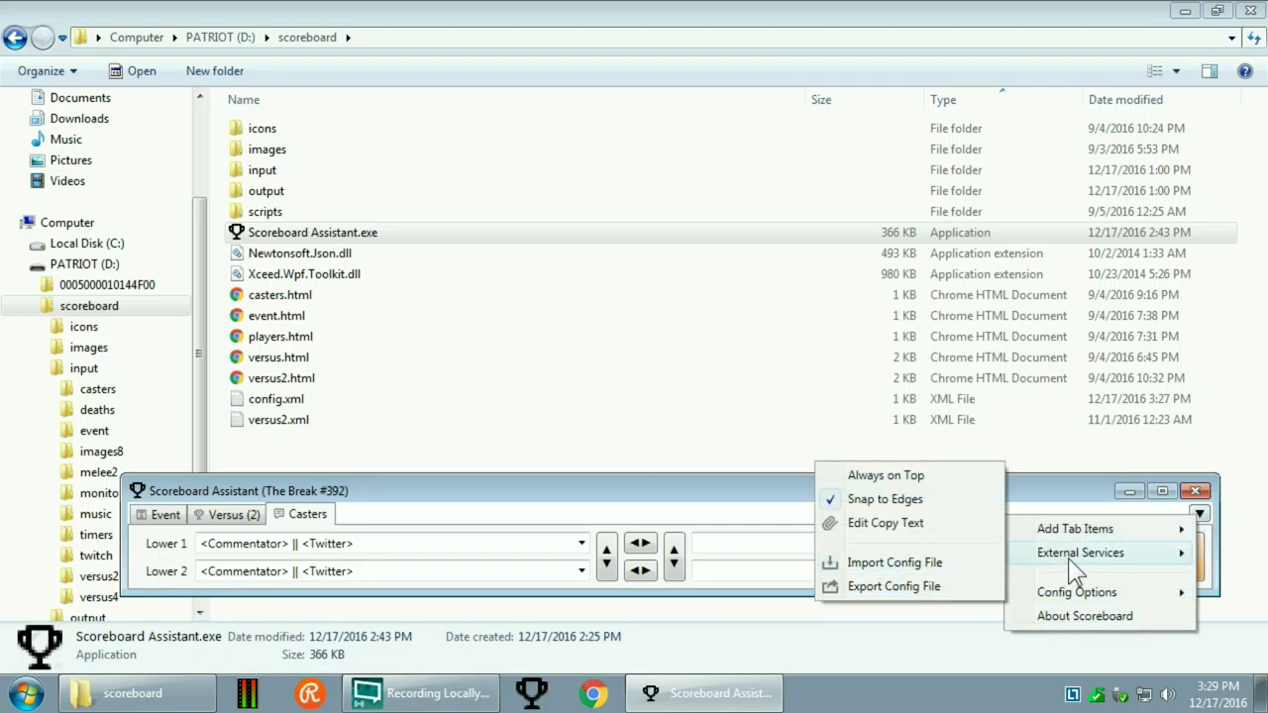
mouse_move(1070, 560)
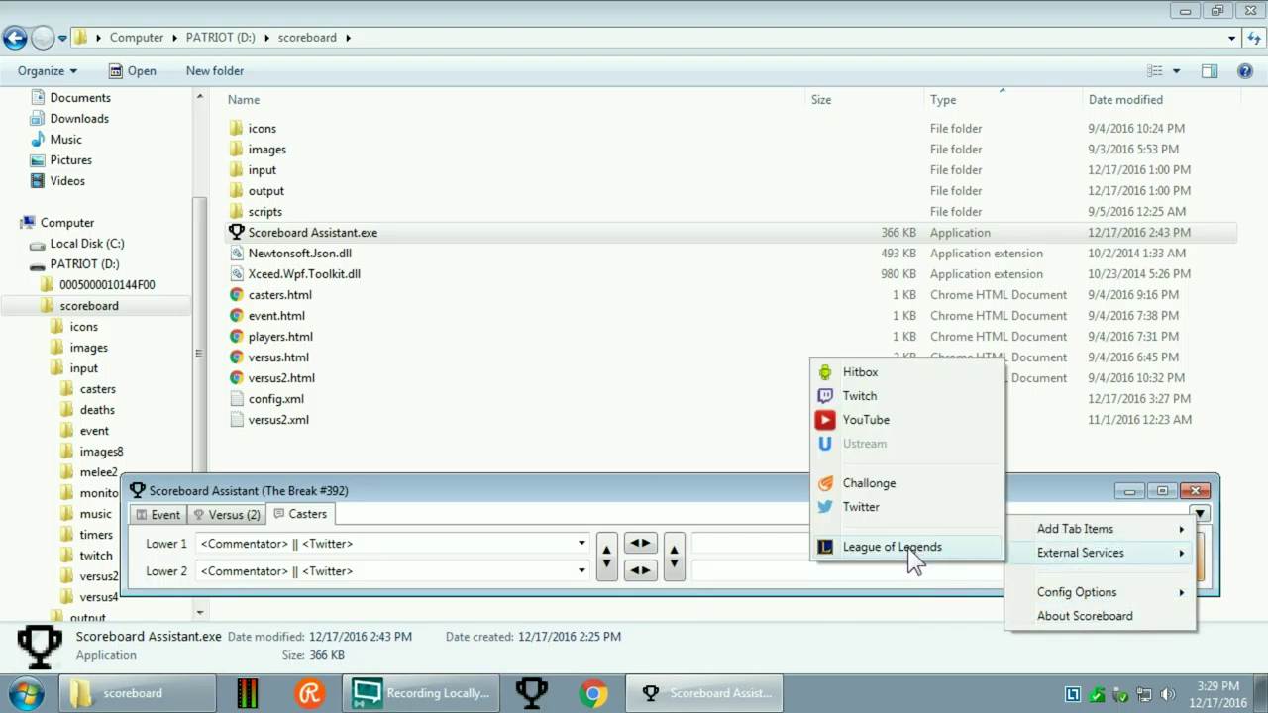
click(911, 555)
text(League)
key(Return)
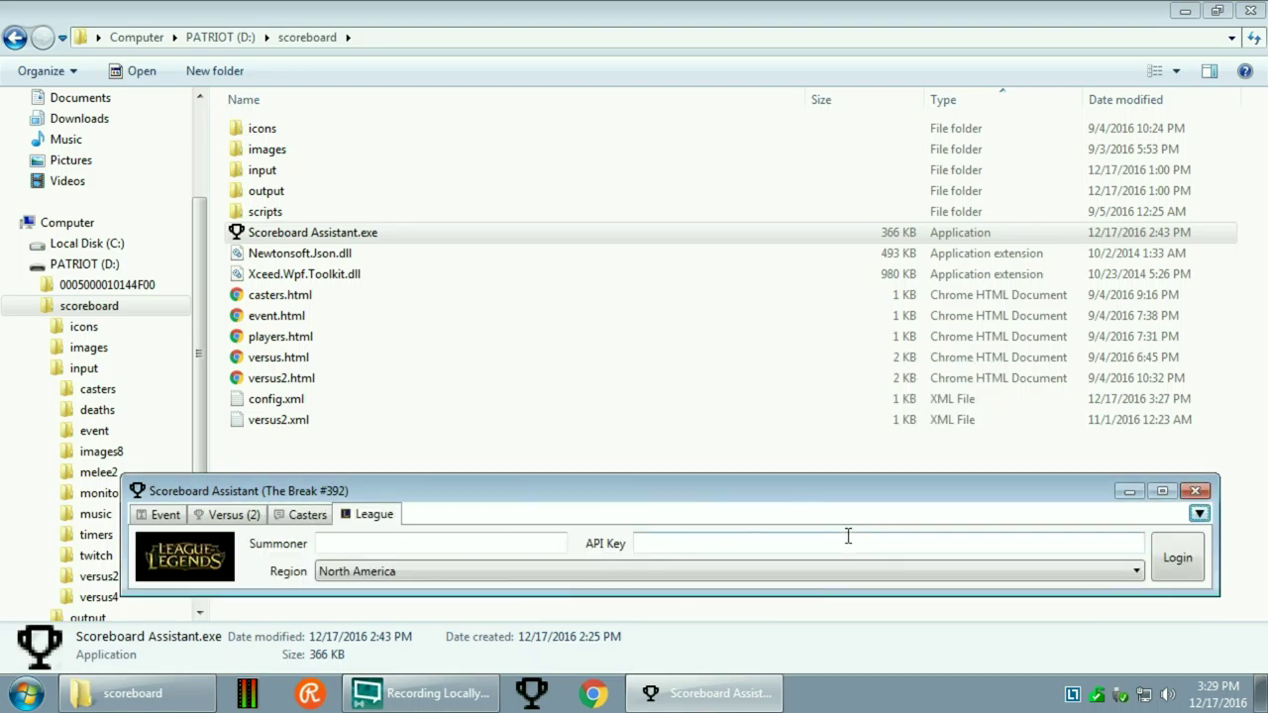
click(489, 538)
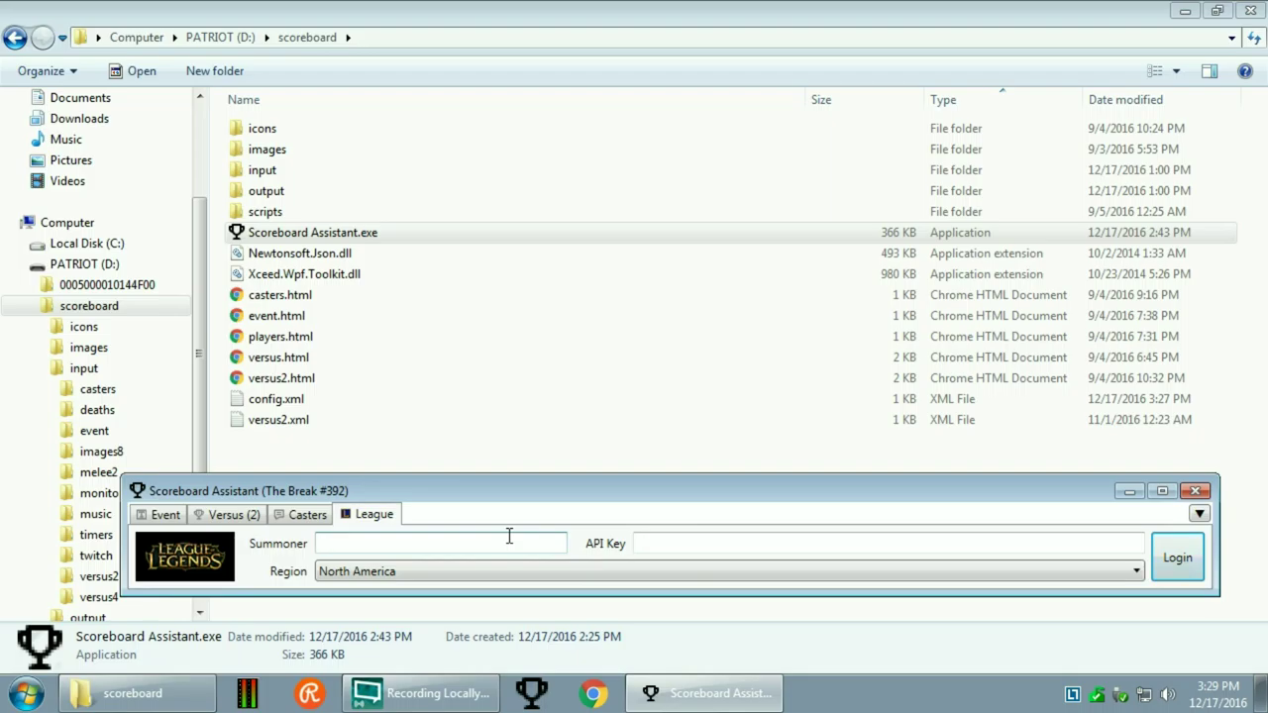
key(Tab)
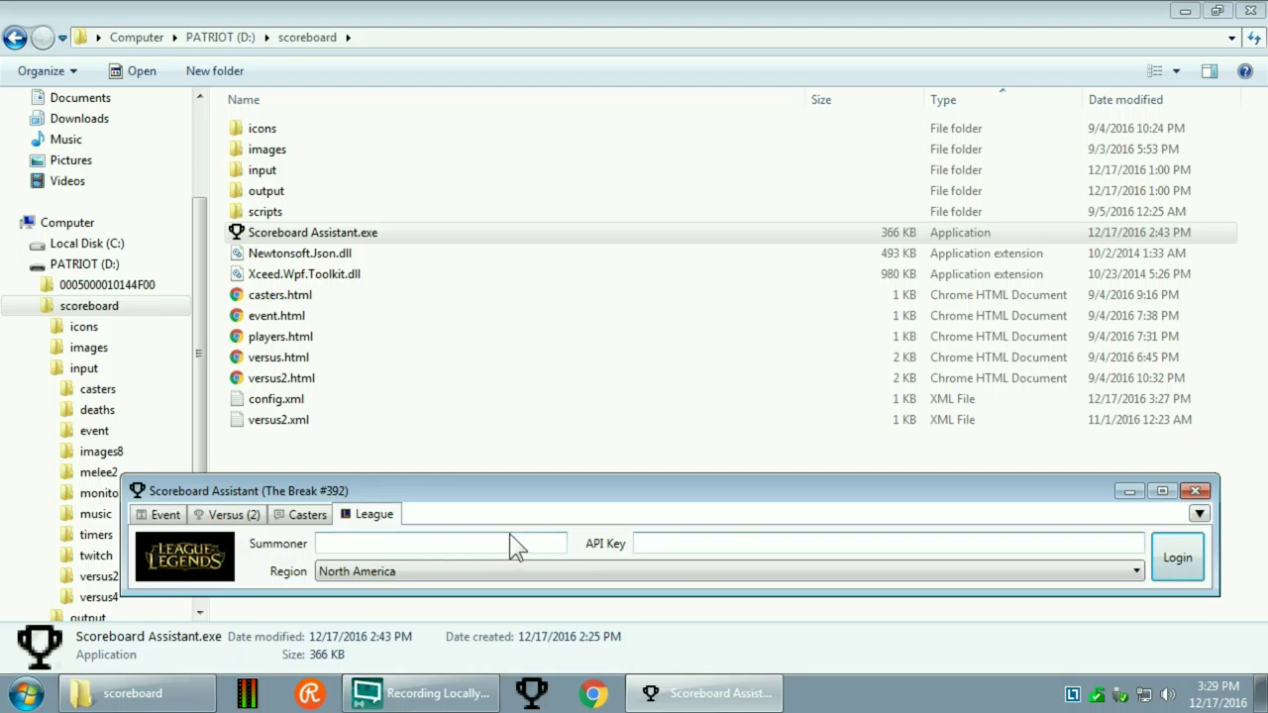
- Remove the League tab and confirm it
right_click(1180, 556)
click(1113, 564)
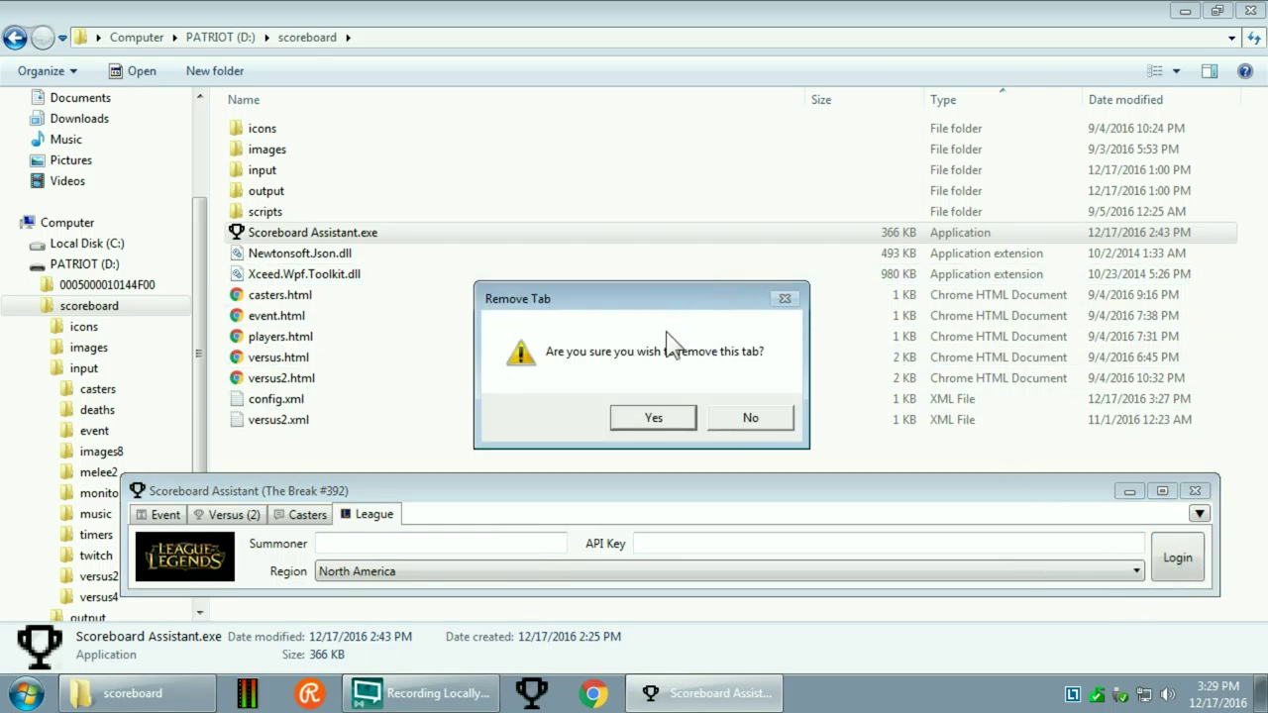
click(653, 418)
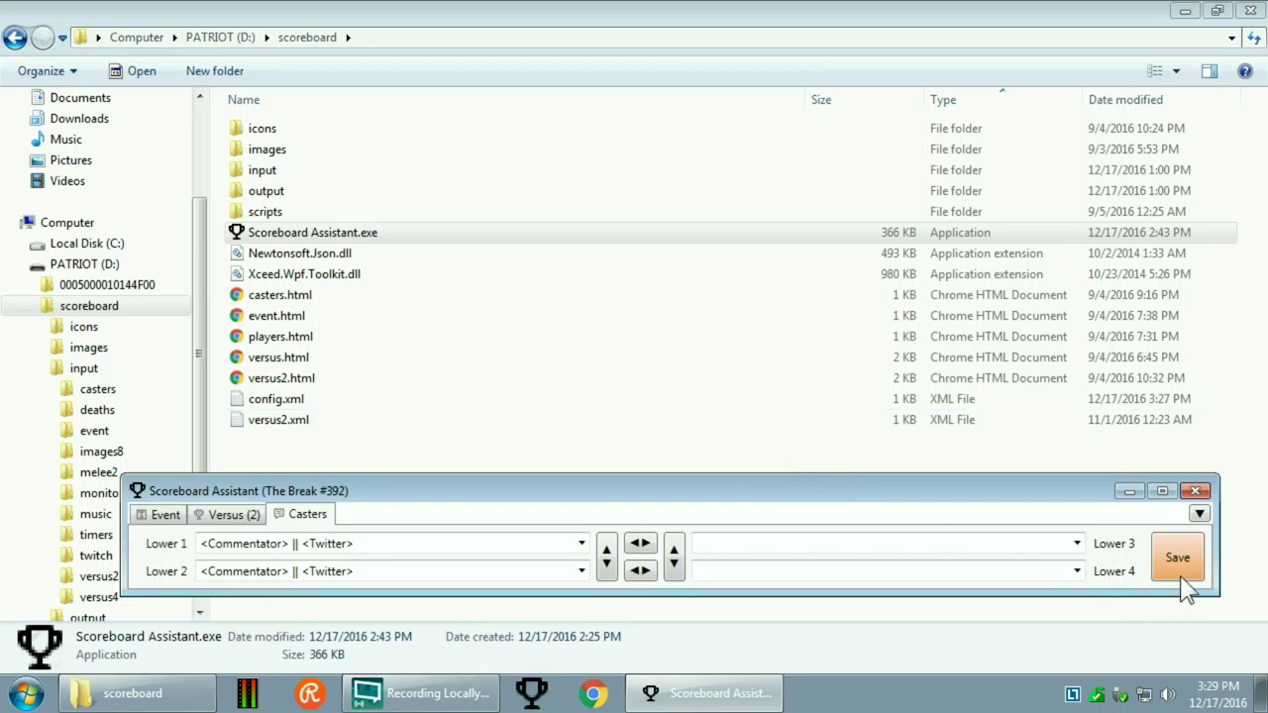
- Browse the External Services and Config Options entries in the tab-strip arrow menu
click(1201, 515)
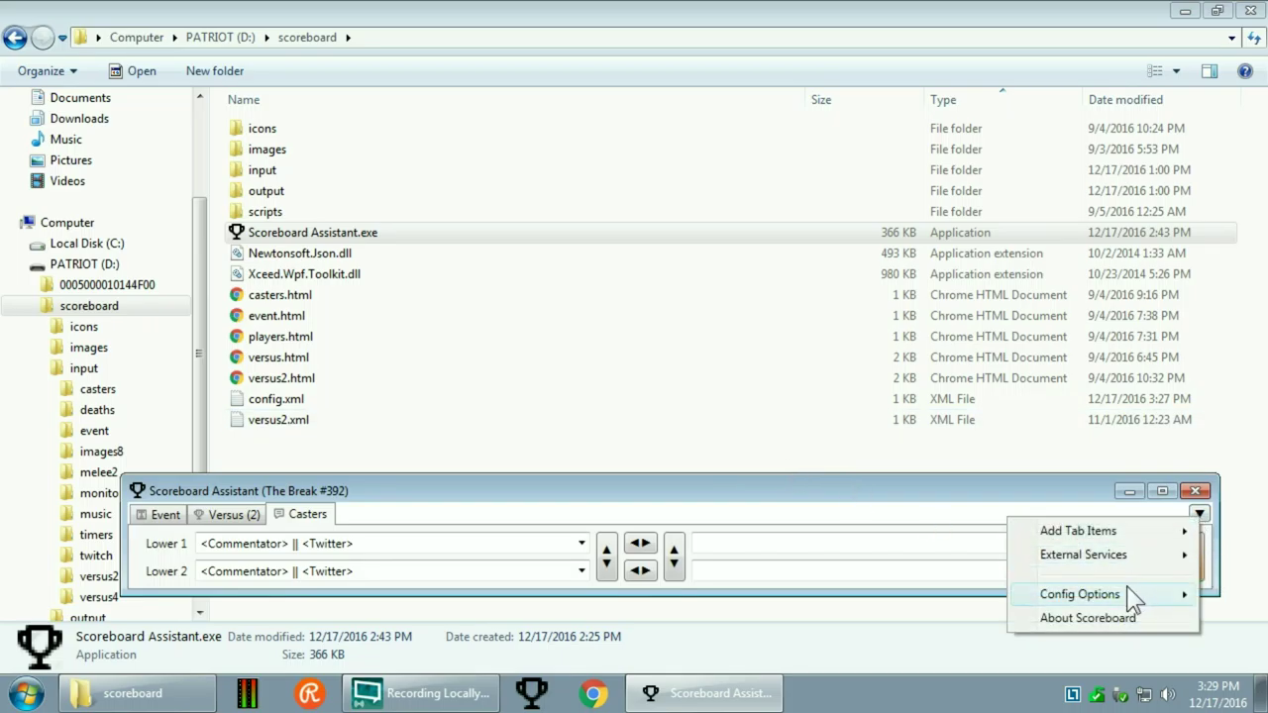
mouse_move(1128, 595)
mouse_move(1109, 564)
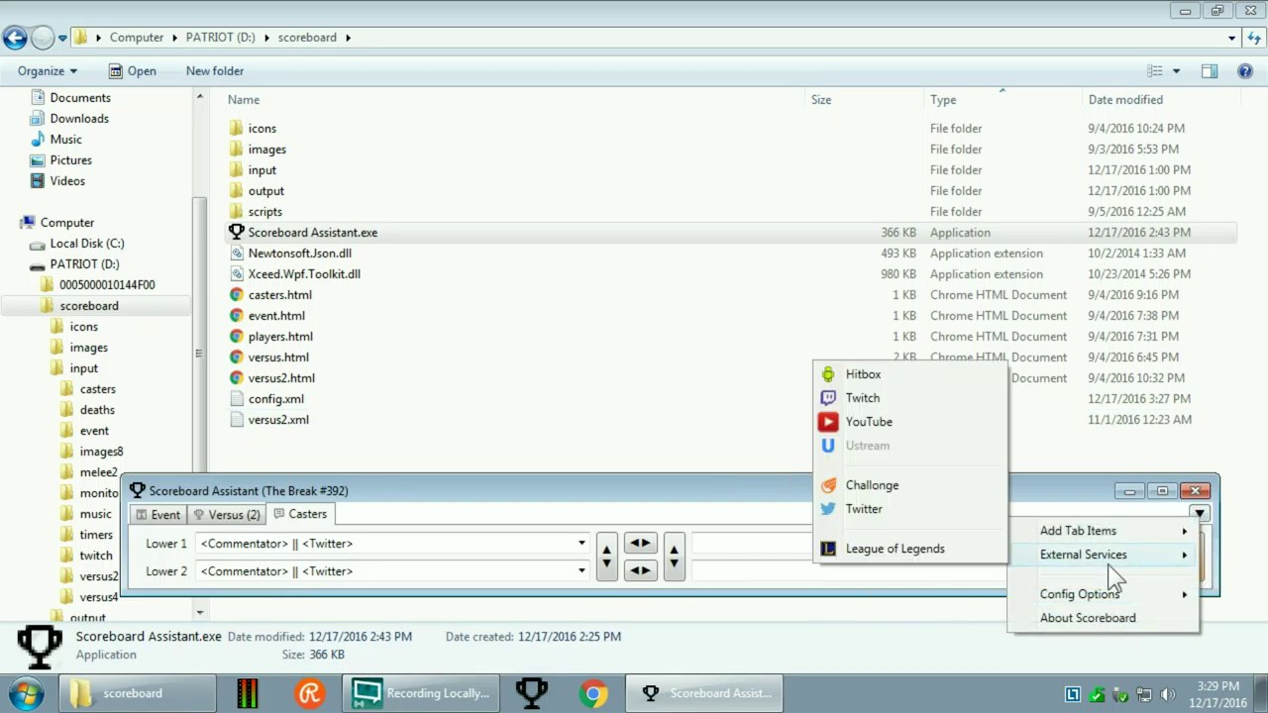
click(728, 513)
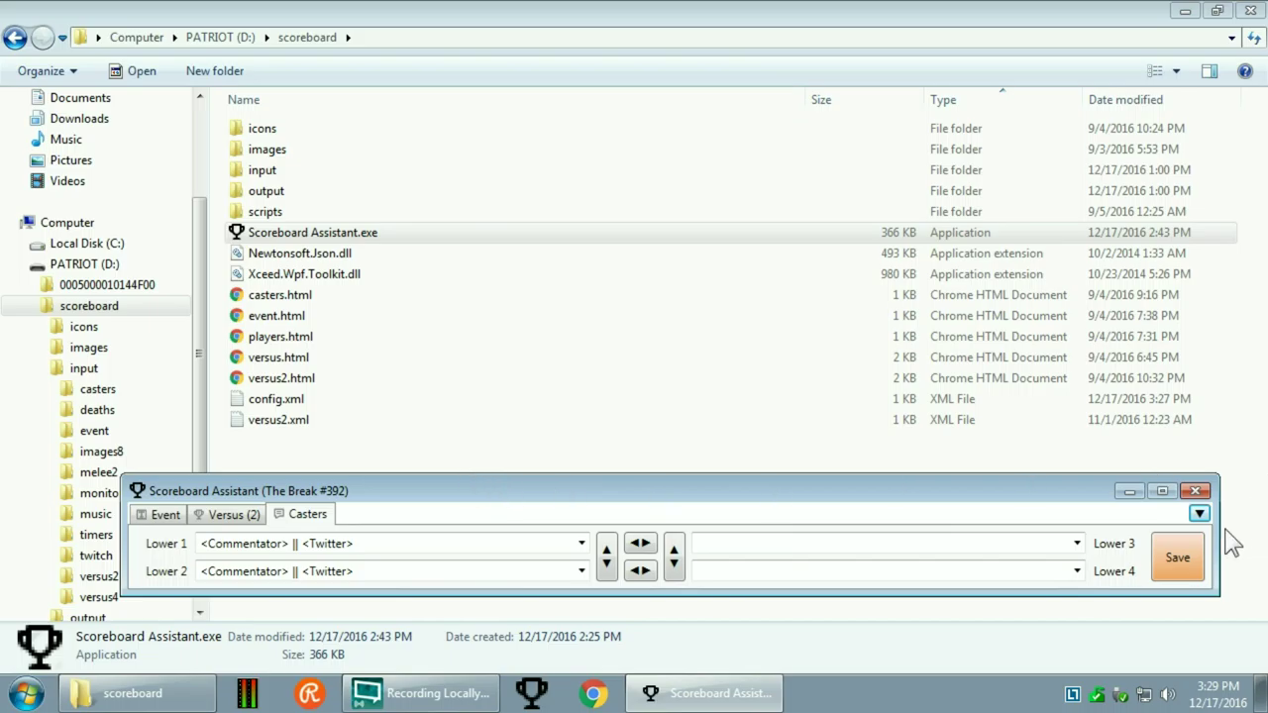
- Bring up the Config Options list again, then move the window slightly lower on screen
click(1199, 513)
click(1020, 511)
click(1198, 513)
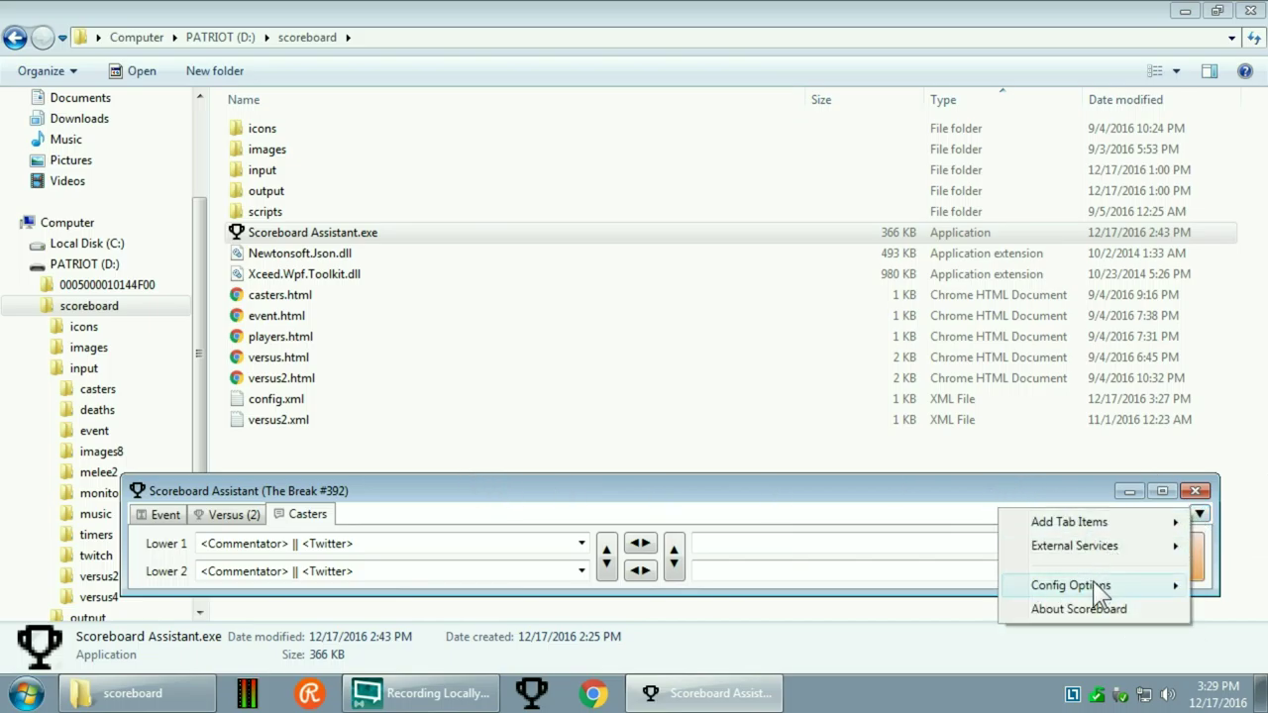
mouse_move(1093, 581)
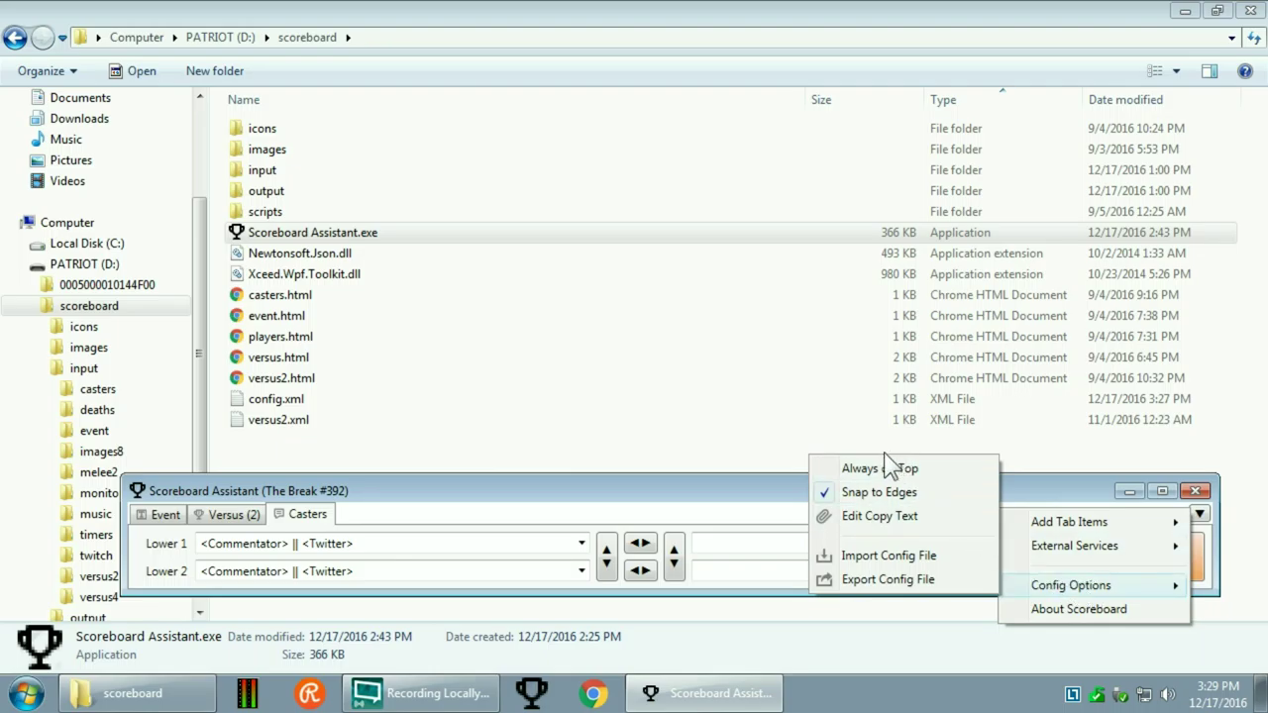
drag(734, 491, 734, 516)
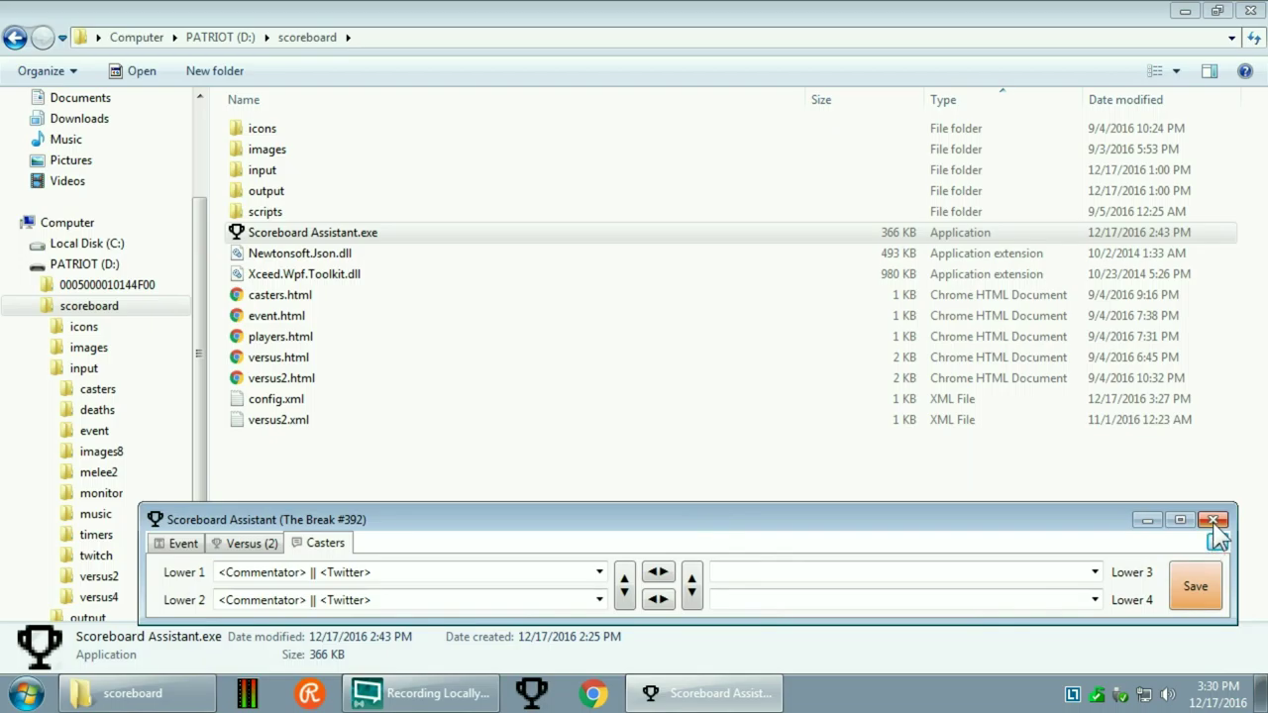